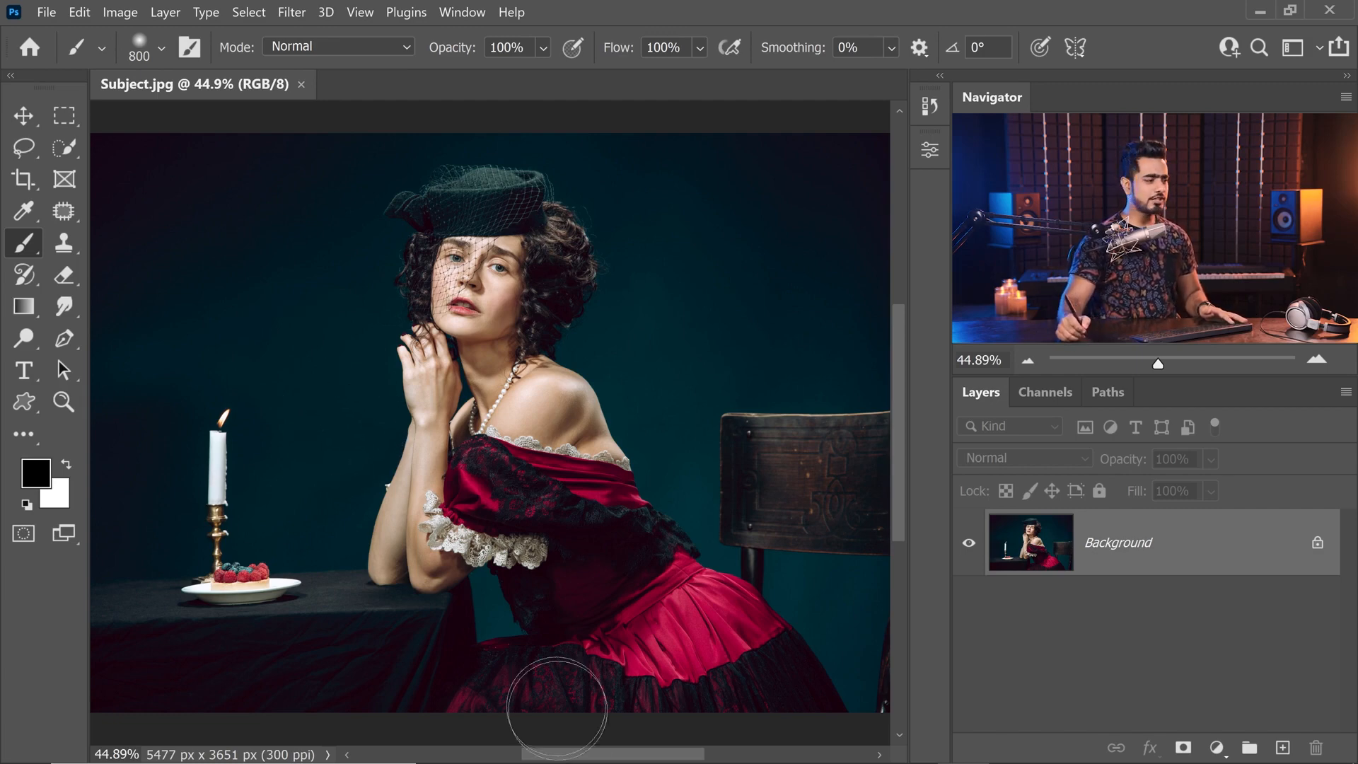
Place Texture.jpg from the Example 1 folder into the Subject document and enlarge it from its centre to 88.11% to cover the canvas.
{"action": "left_click", "coordinate": [595, 752]}
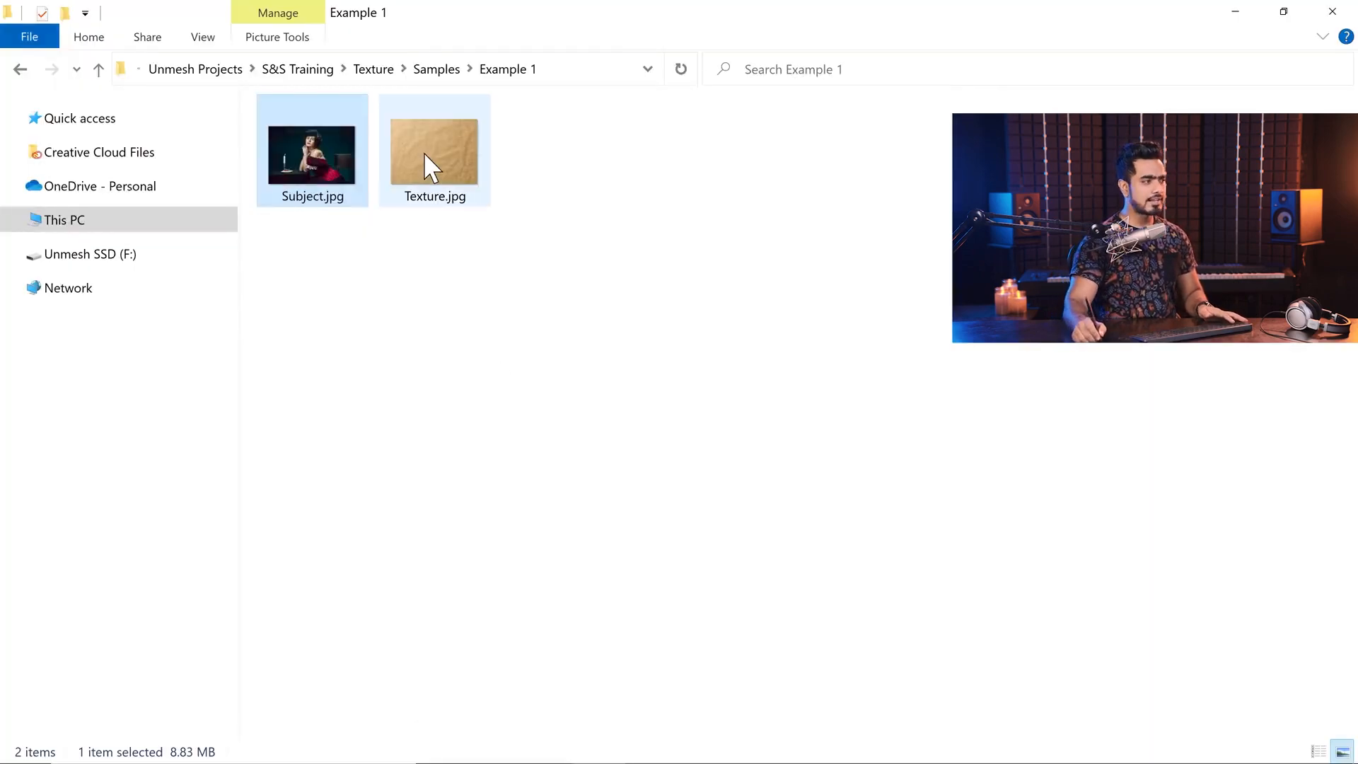
{"action": "left_click_drag", "start_coordinate": [425, 167], "coordinate": [524, 341]}
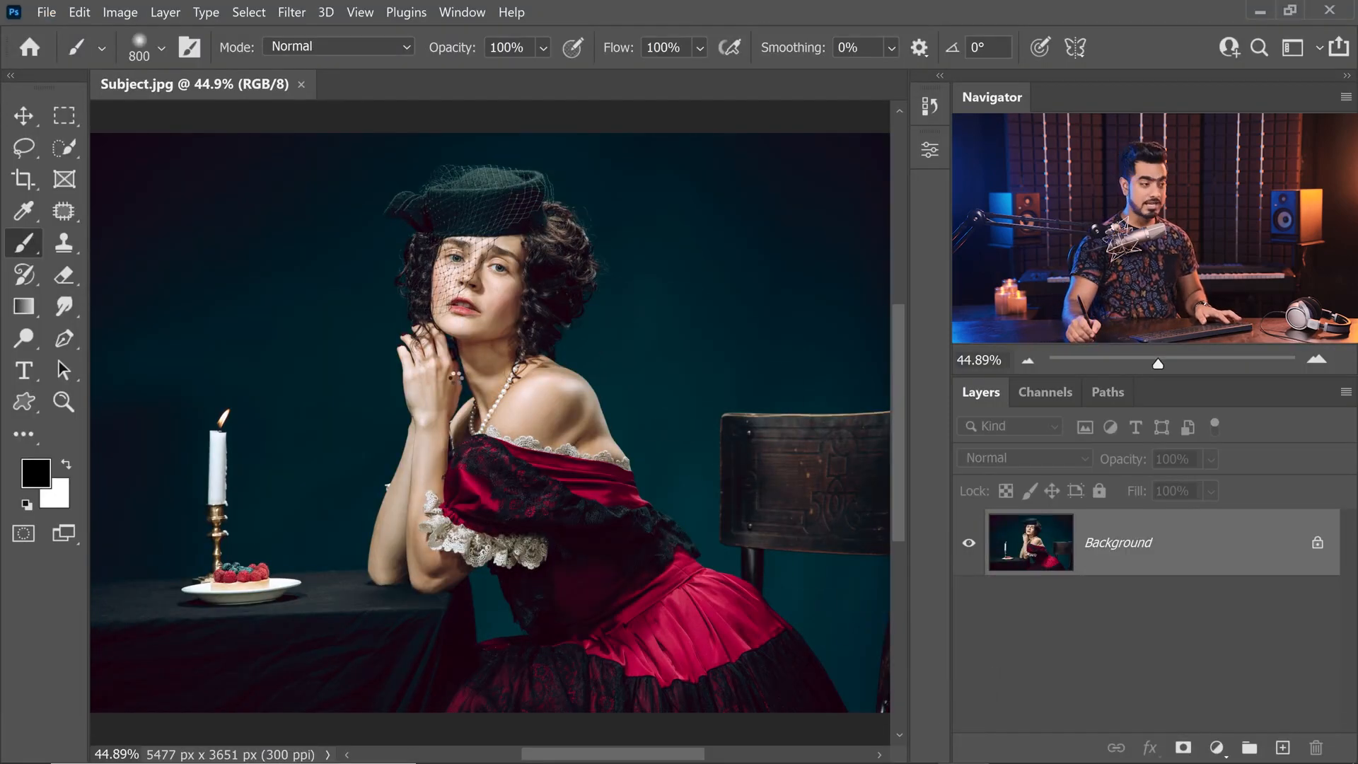
{"action": "scroll", "coordinate": [611, 426], "scroll_direction": "down", "scroll_amount": 2}
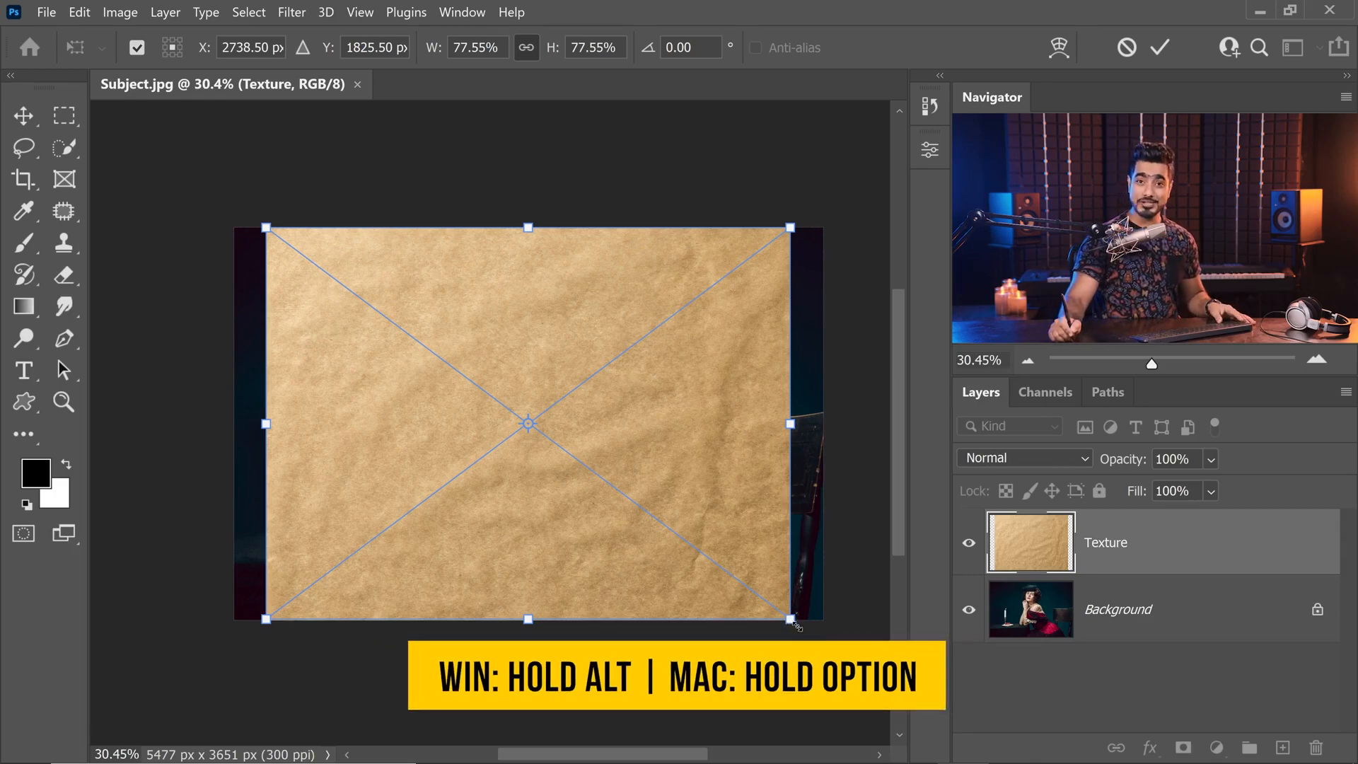
{"action": "left_click_drag", "start_coordinate": [791, 619], "coordinate": [828, 649]}
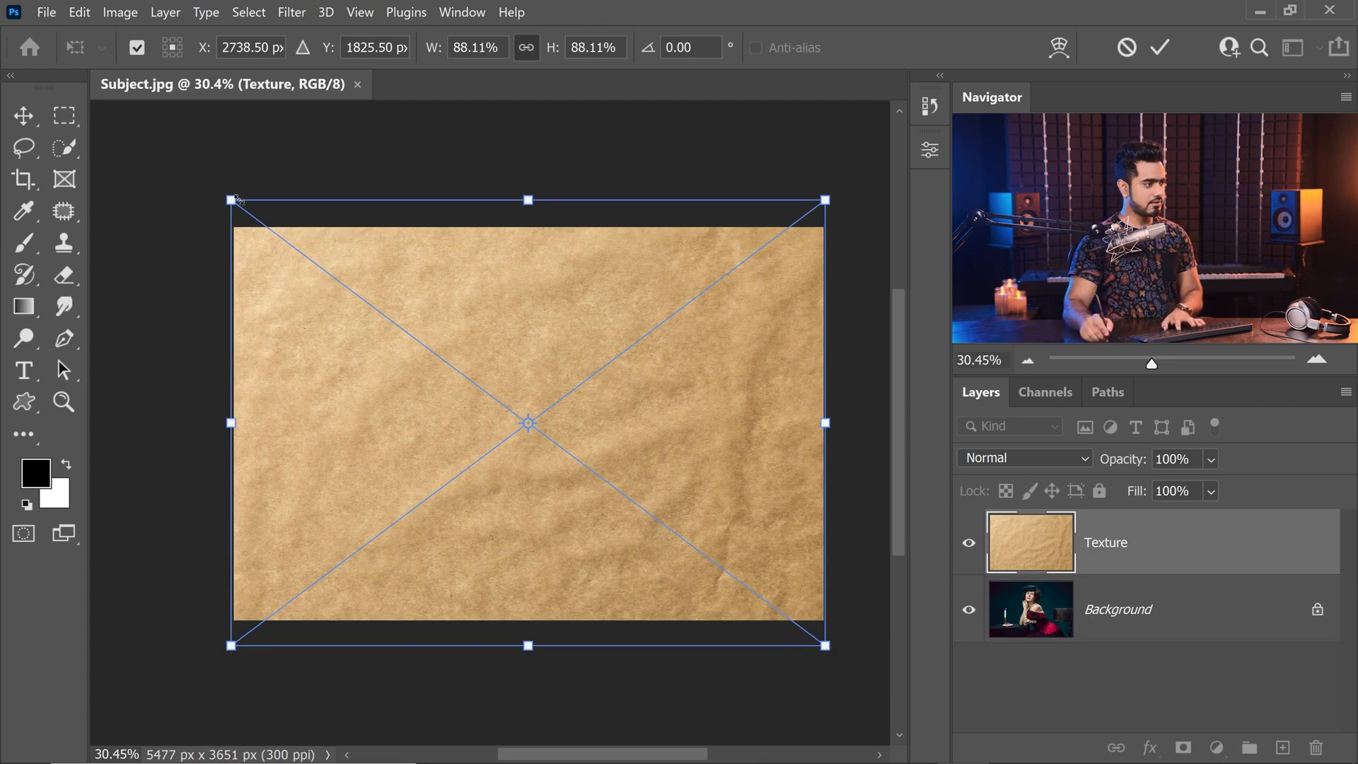
{"action": "key", "text": "Return"}
{"action": "key", "text": "b"}
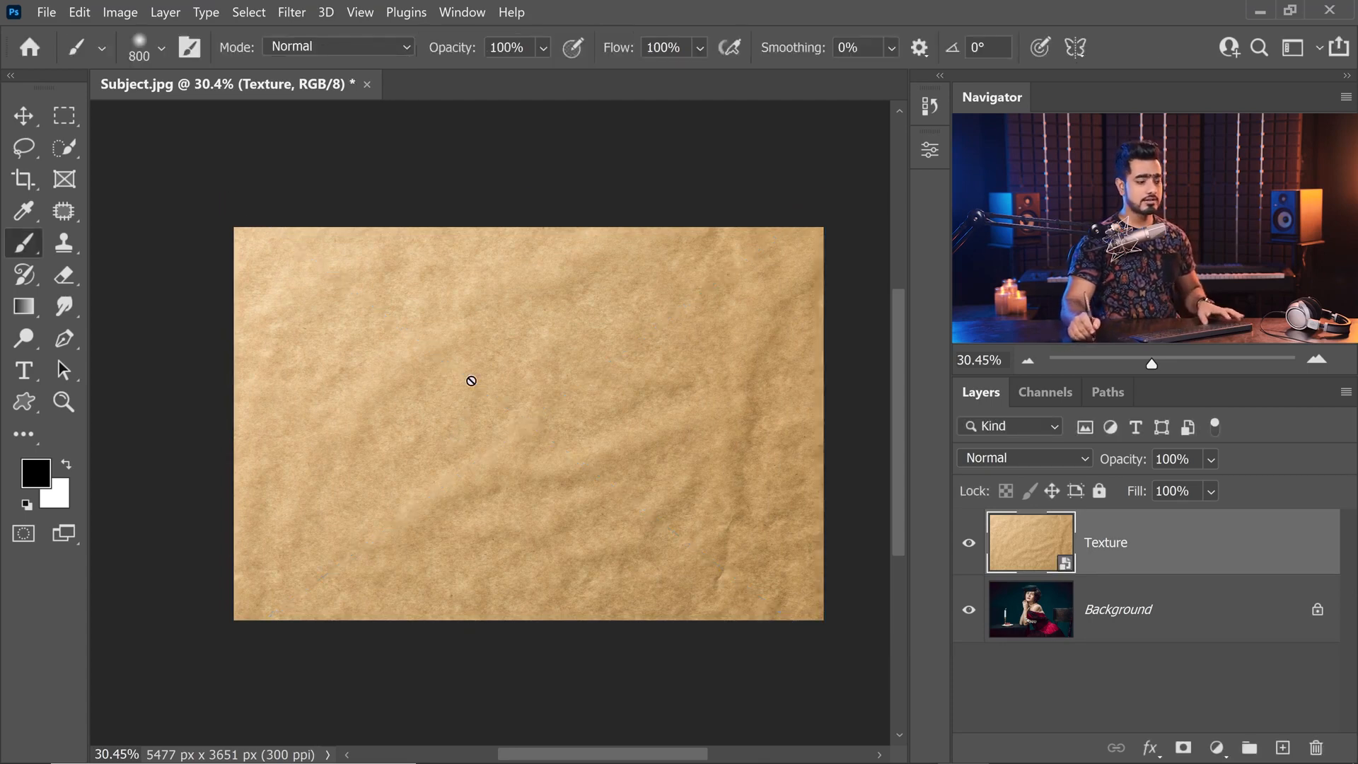
Try the Soft Light blend mode on the Texture layer.
{"action": "scroll", "coordinate": [471, 381], "scroll_direction": "up", "scroll_amount": 3}
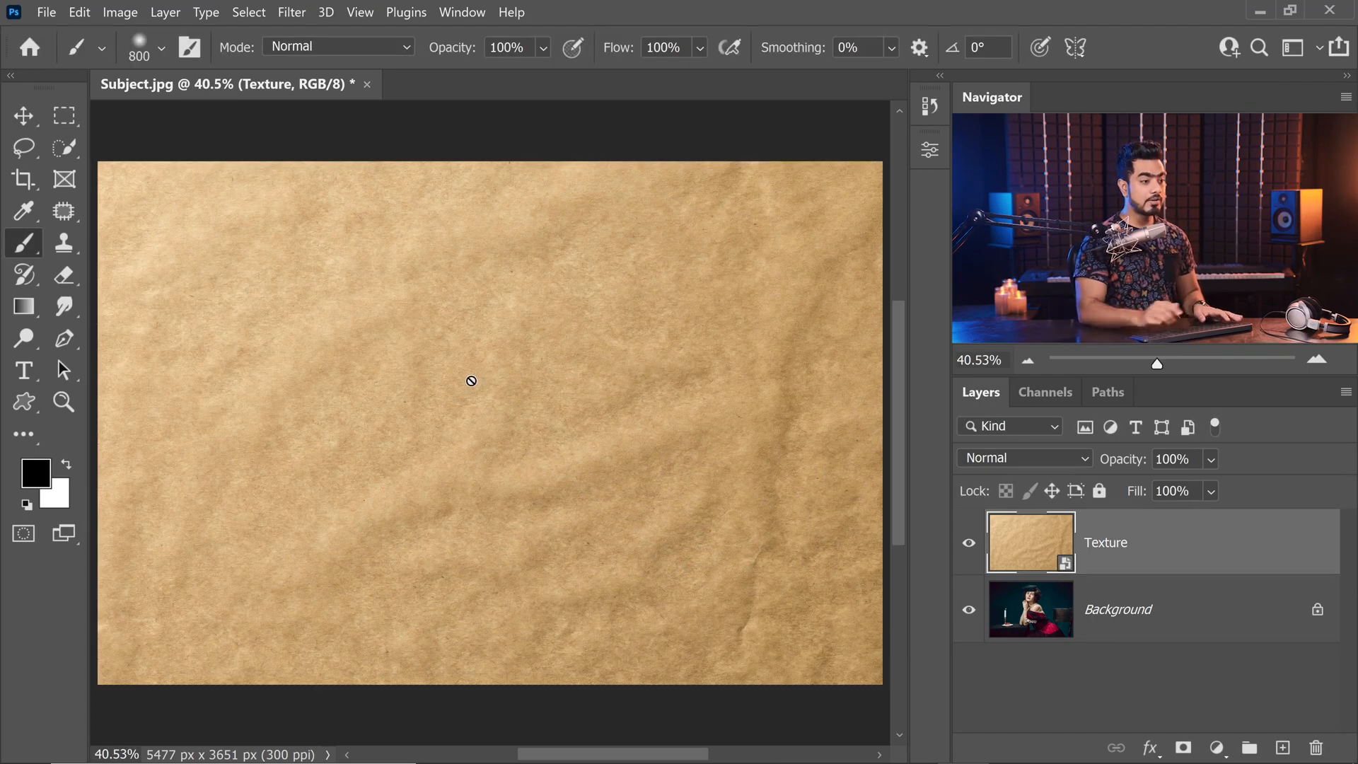
{"action": "left_click", "coordinate": [1012, 466]}
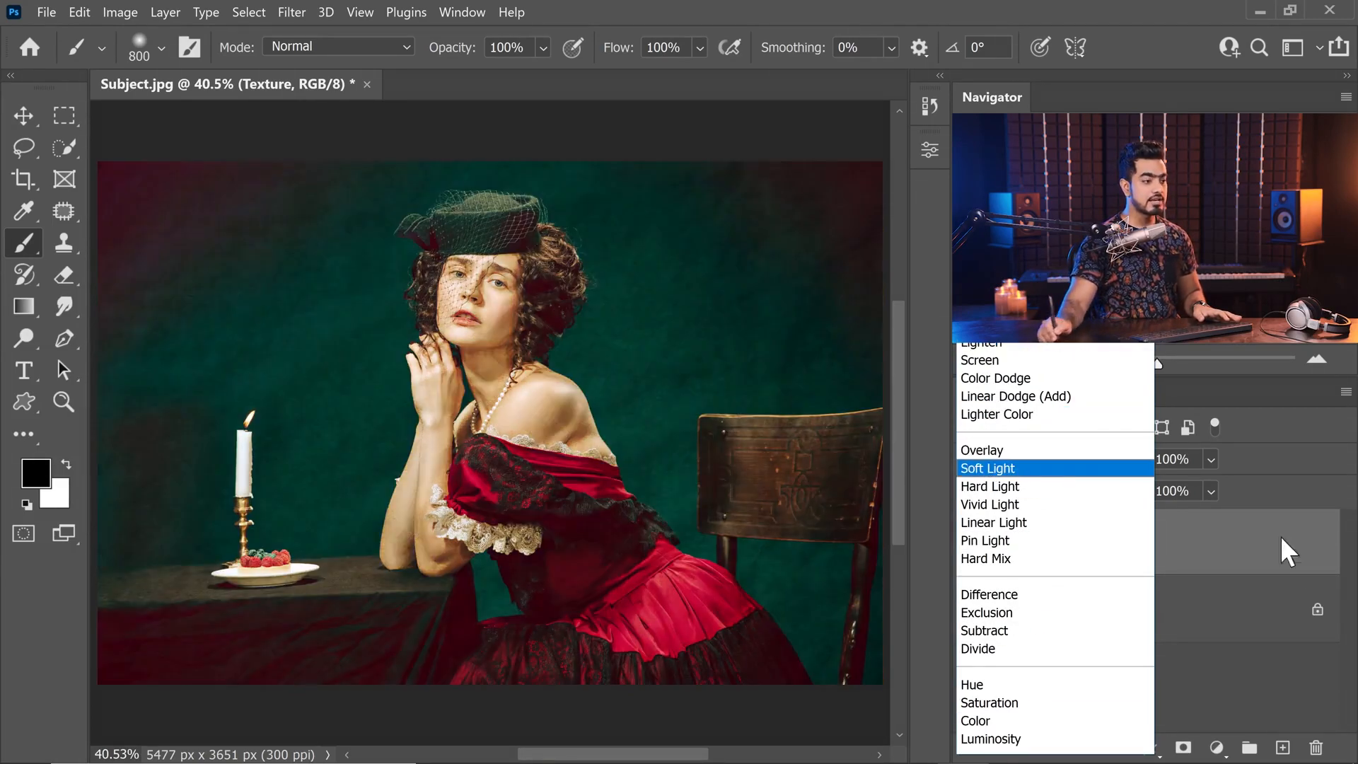
{"action": "left_click", "coordinate": [1292, 566]}
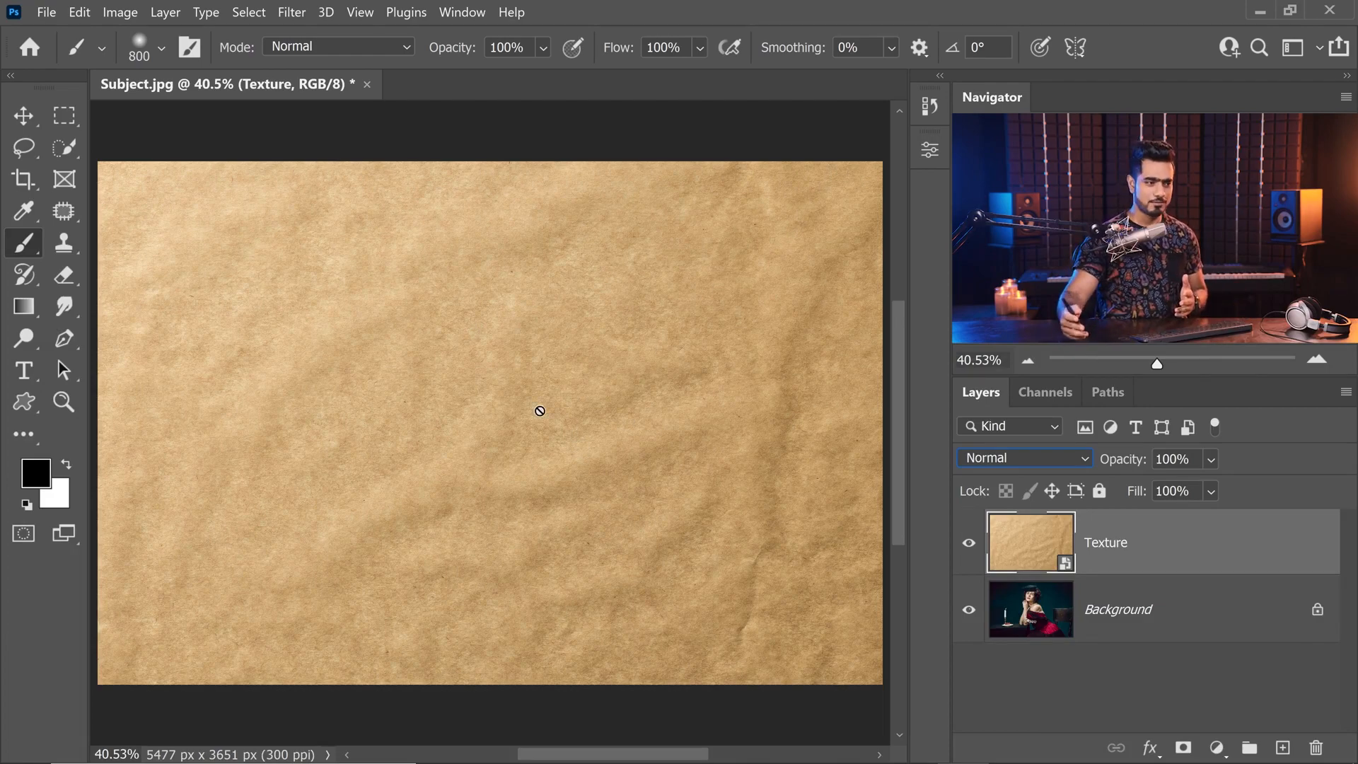
Unlock the Background as a regular layer named Subject and move it above the Texture layer.
{"action": "left_click", "coordinate": [1273, 614]}
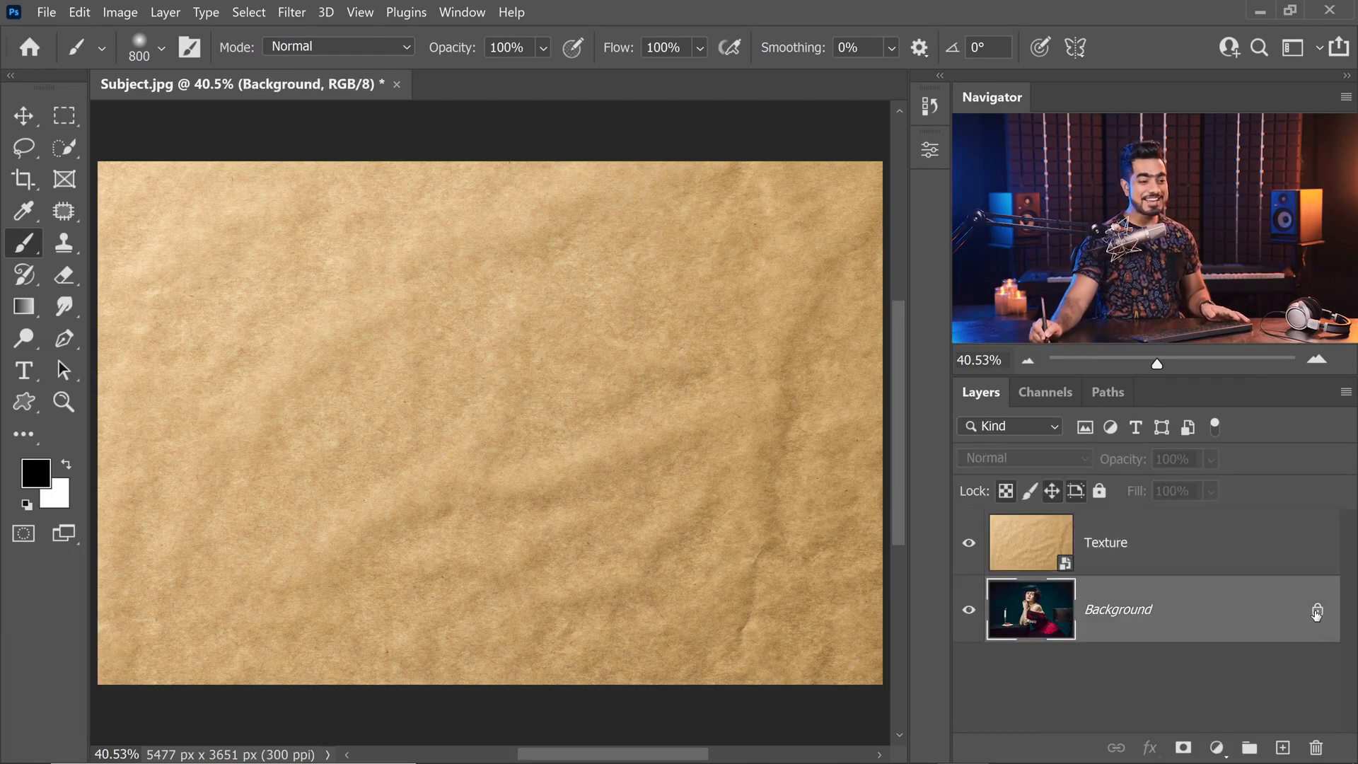
{"action": "left_click", "coordinate": [1317, 609]}
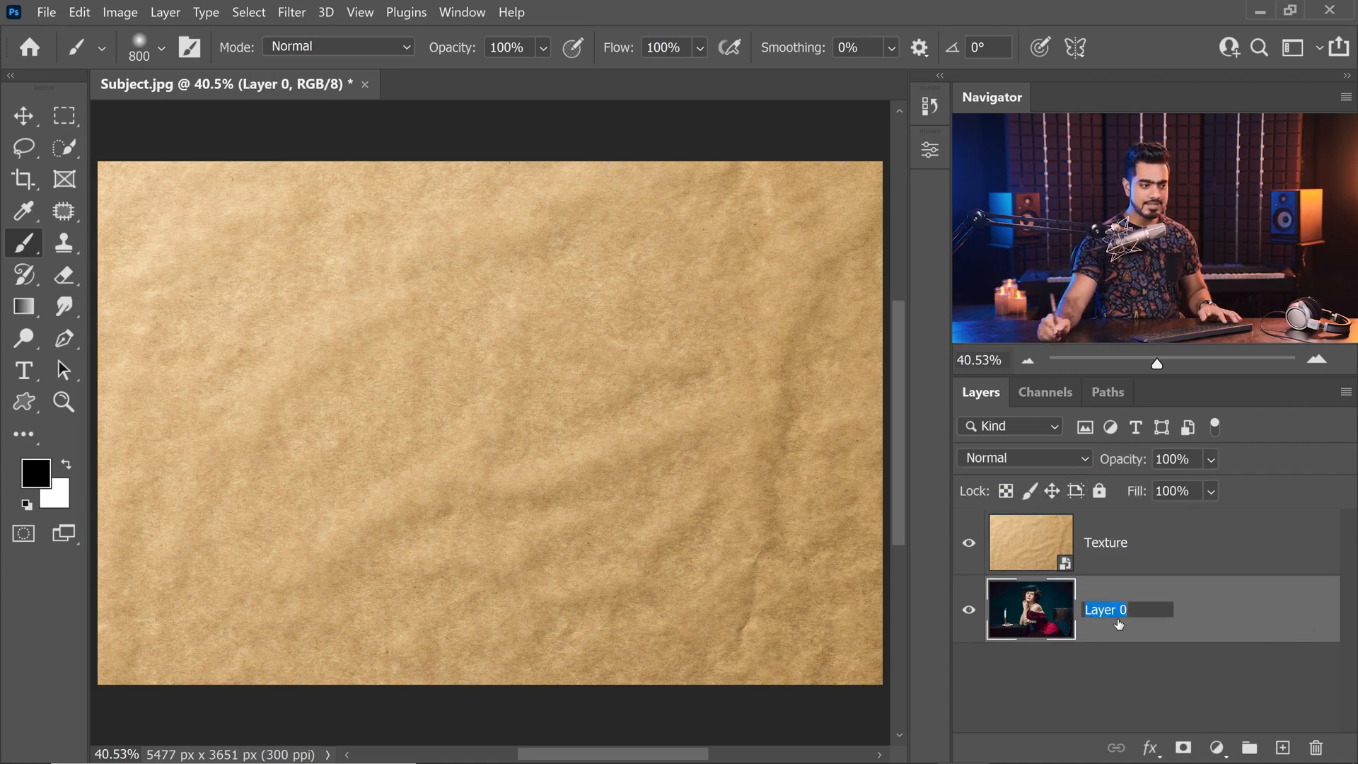
{"action": "type", "text": "Subject"}
{"action": "key", "text": "Return"}
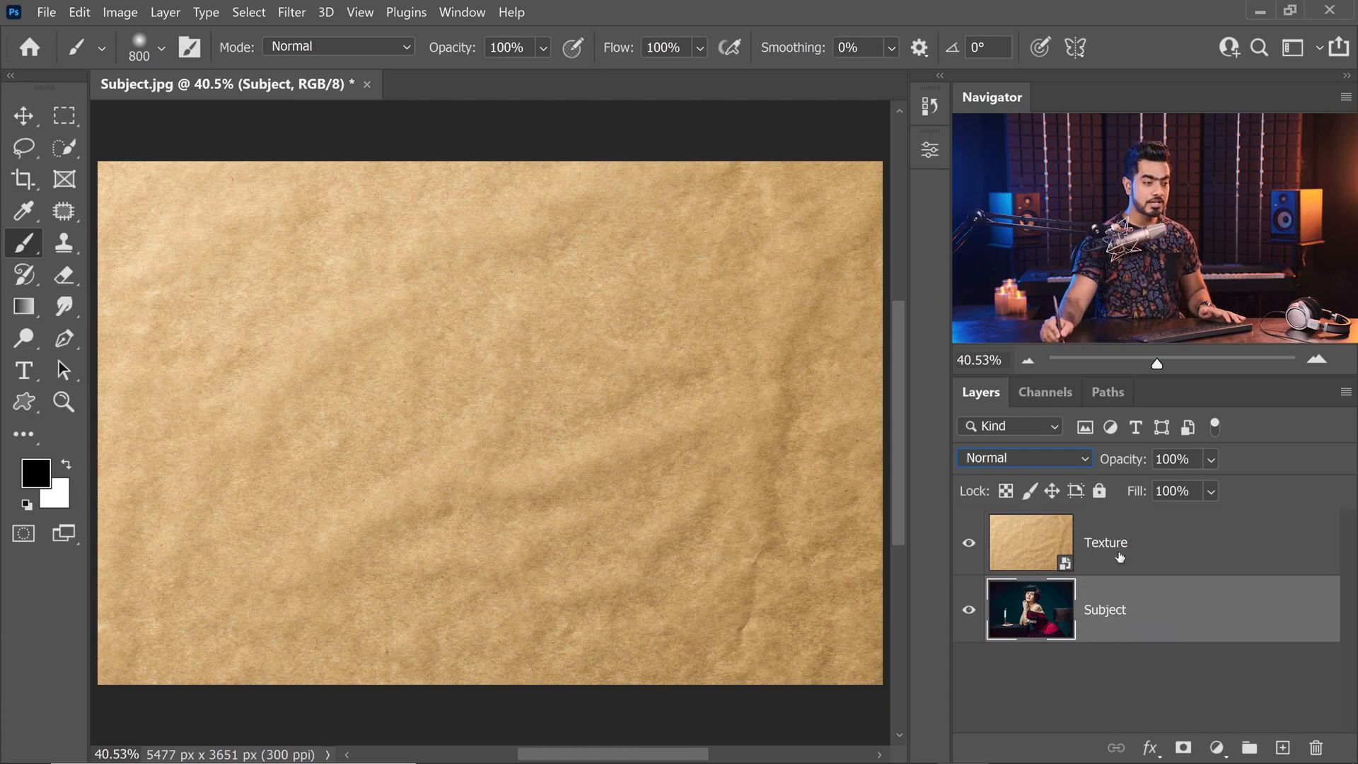
{"action": "left_click_drag", "start_coordinate": [1161, 616], "coordinate": [1161, 530]}
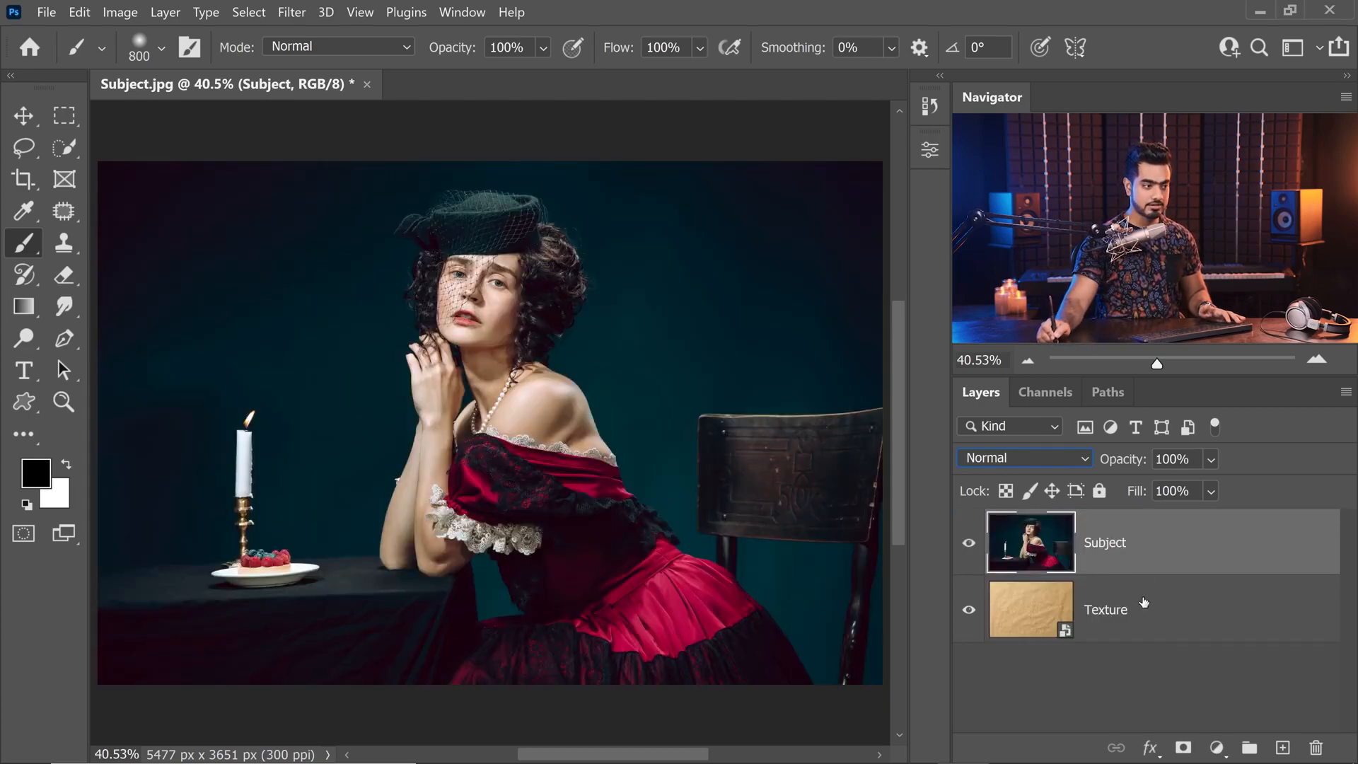
Hide and reshow the Subject layer to check the texture beneath it, and set its blend mode to Multiply.
{"action": "left_click", "coordinate": [1144, 603]}
{"action": "left_click", "coordinate": [1142, 549]}
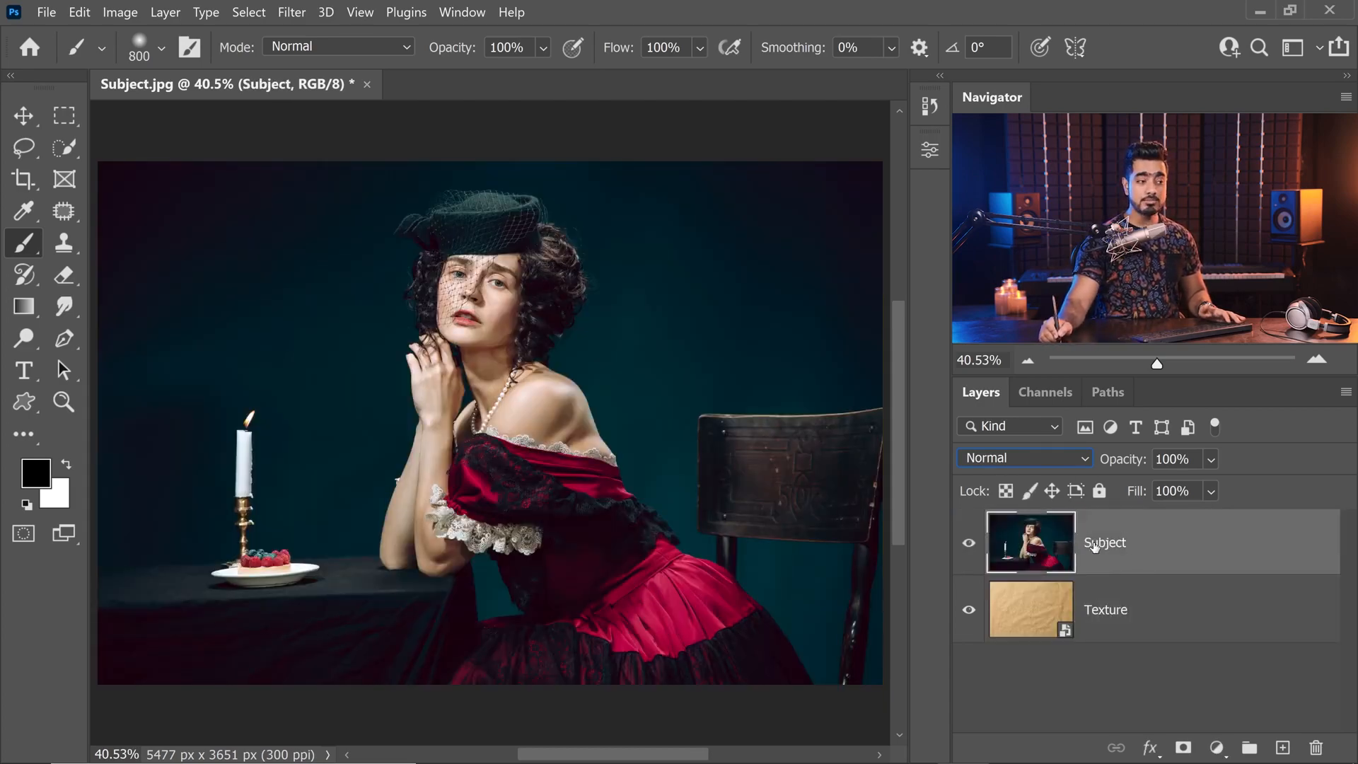
{"action": "left_click", "coordinate": [969, 543]}
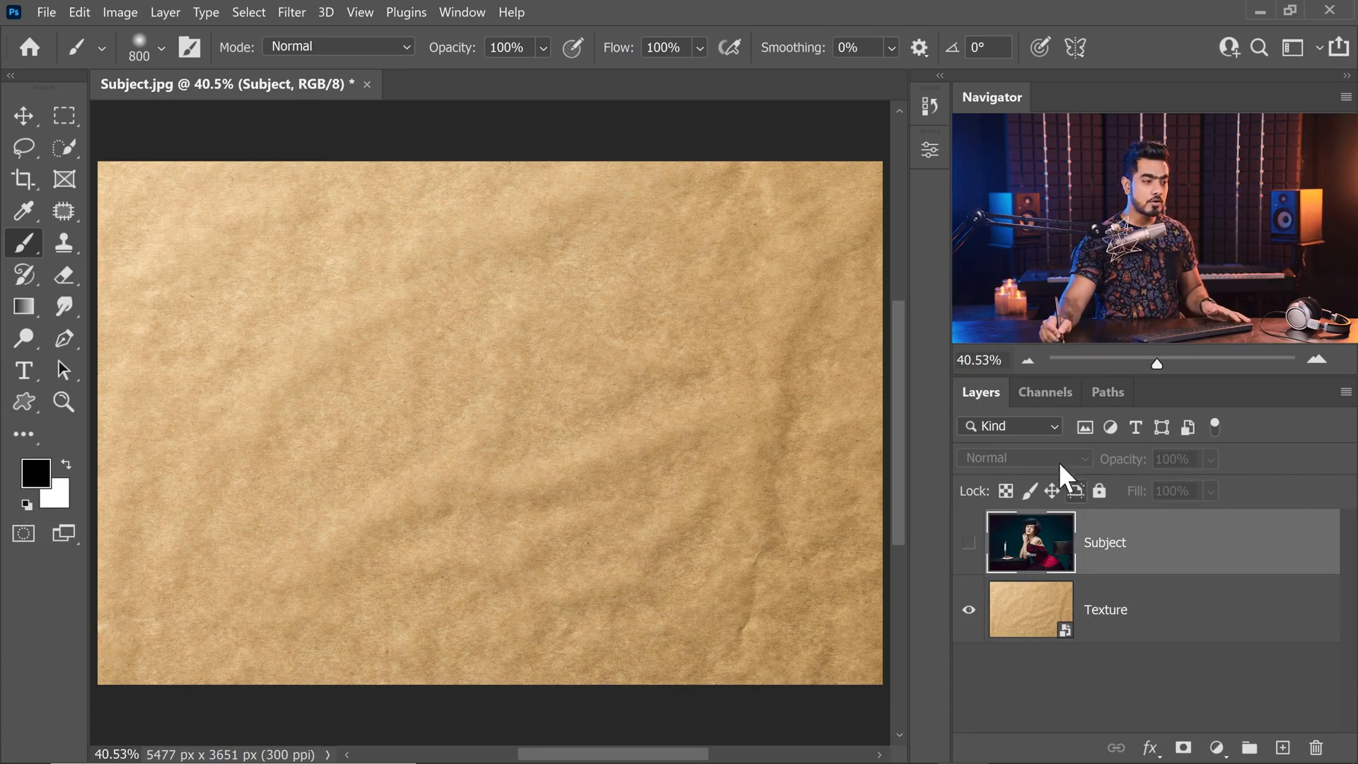
{"action": "left_click", "coordinate": [969, 543]}
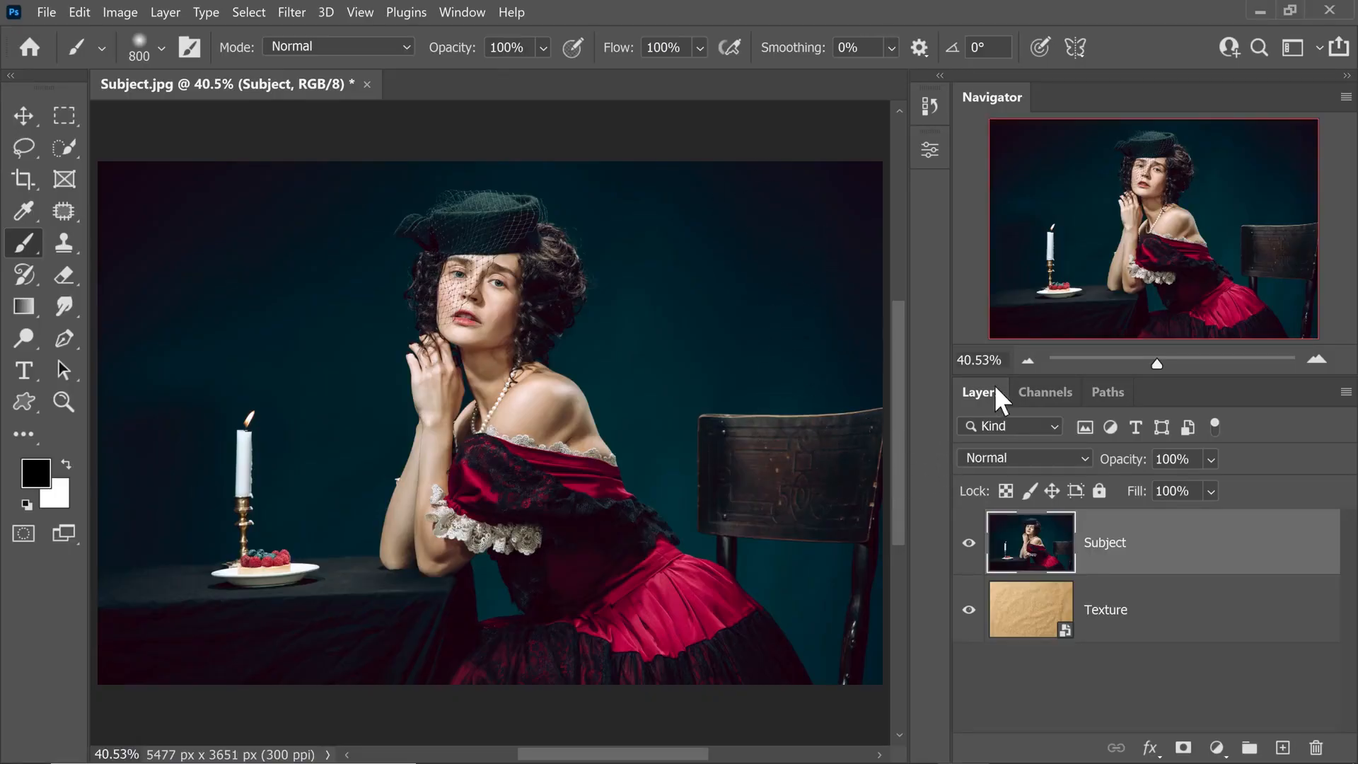
{"action": "left_click", "coordinate": [1004, 454]}
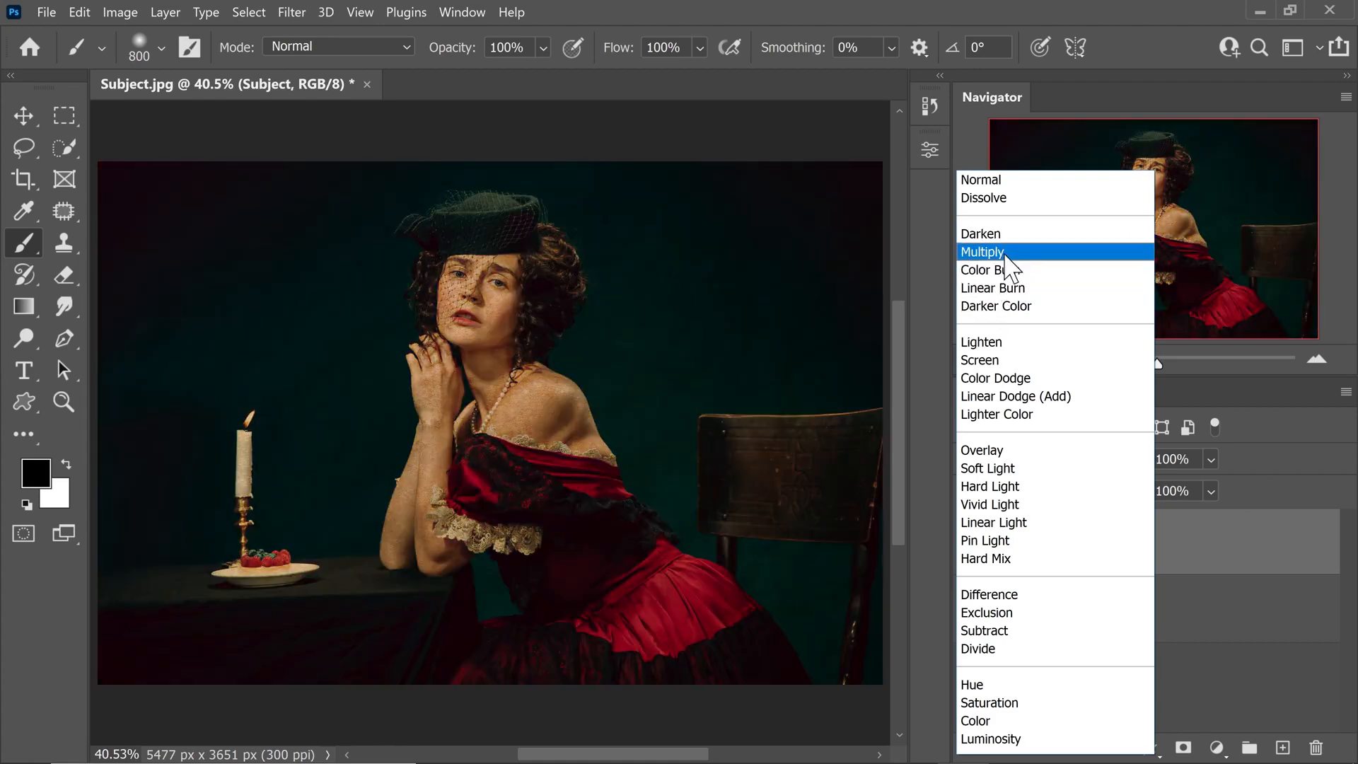
{"action": "left_click", "coordinate": [1010, 256]}
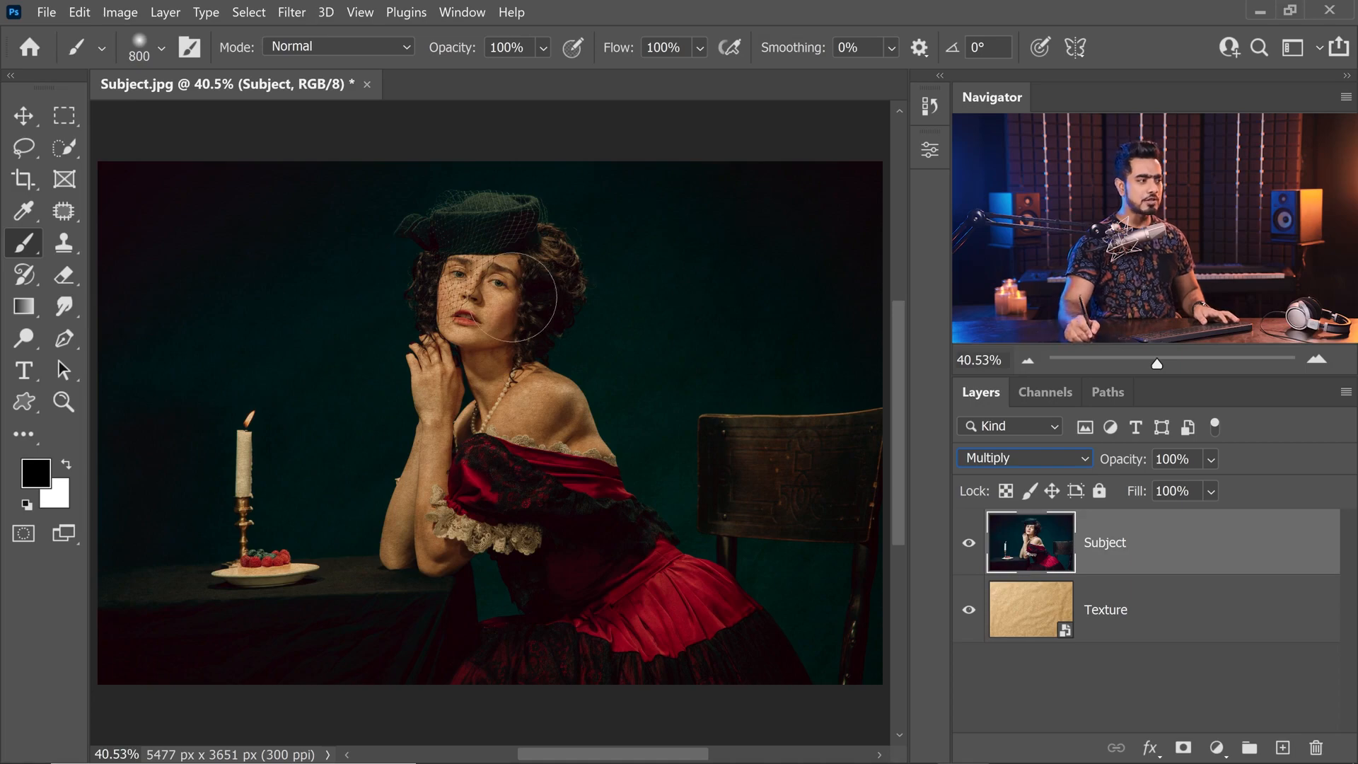
Examine the paper texture on the woman's face up close and compare the Multiply result with the original image using History.
{"action": "left_click_drag", "start_coordinate": [488, 277], "coordinate": [714, 290]}
{"action": "mouse_move", "coordinate": [511, 320]}
{"action": "left_mouse_down"}
{"action": "mouse_move", "coordinate": [408, 365]}
{"action": "mouse_move", "coordinate": [636, 341]}
{"action": "mouse_move", "coordinate": [525, 370]}
{"action": "left_mouse_up"}
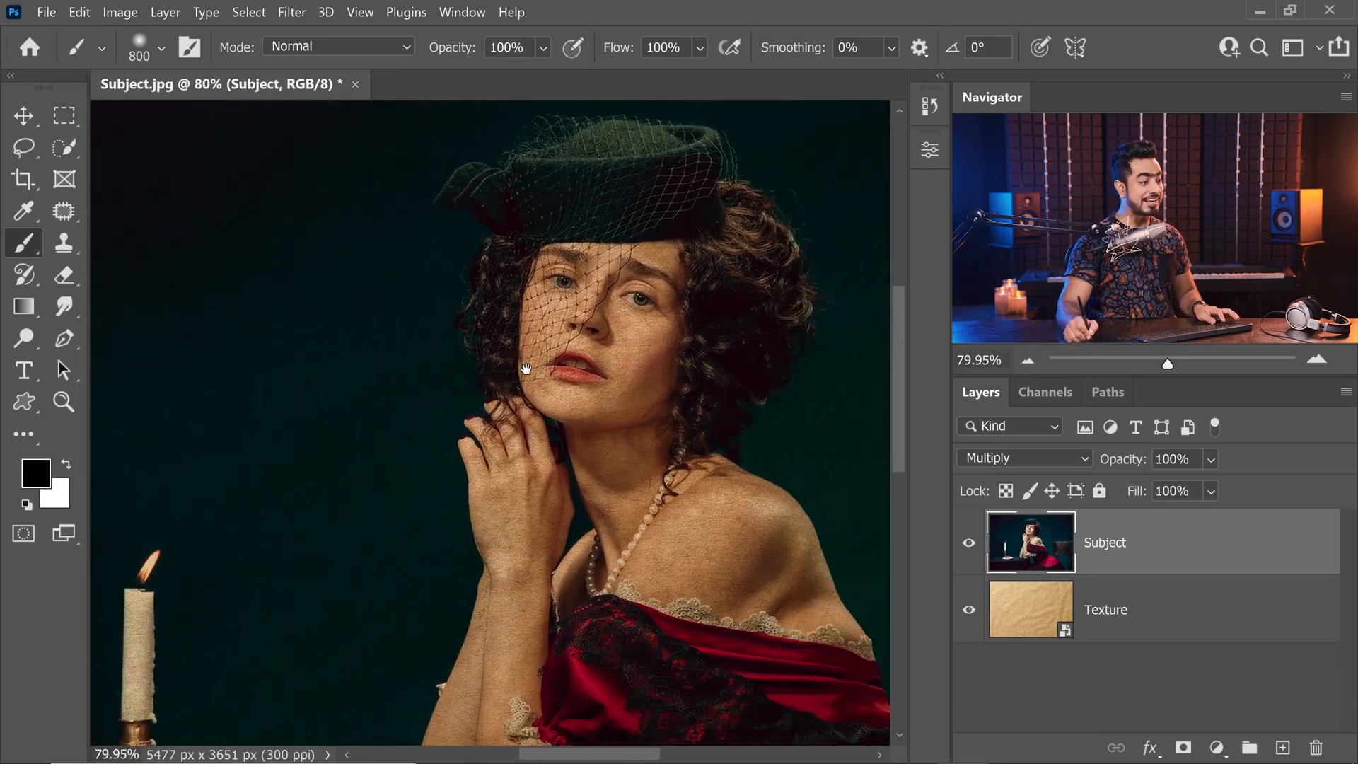
{"action": "left_click_drag", "start_coordinate": [421, 386], "coordinate": [648, 385]}
{"action": "mouse_move", "coordinate": [405, 349]}
{"action": "left_mouse_down"}
{"action": "mouse_move", "coordinate": [551, 349]}
{"action": "mouse_move", "coordinate": [421, 368]}
{"action": "left_mouse_up"}
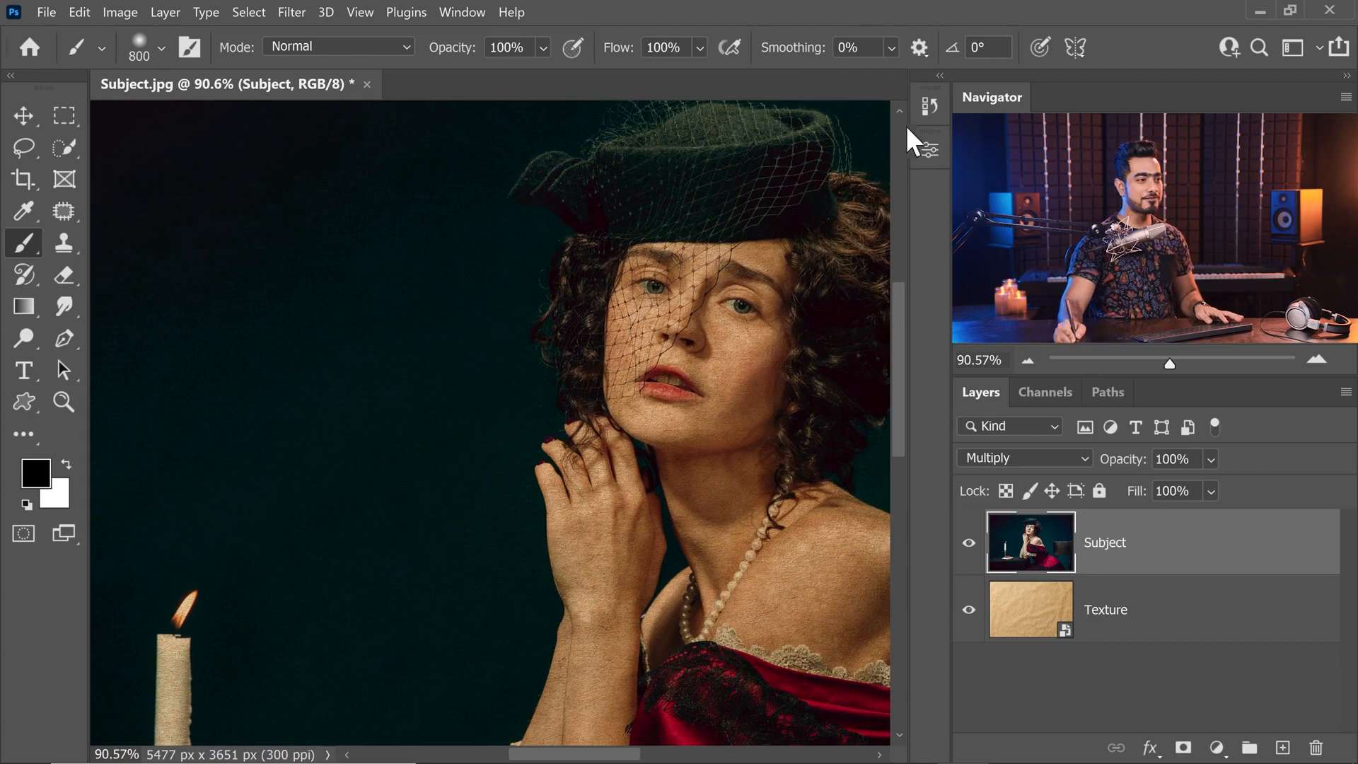
{"action": "left_click", "coordinate": [928, 111]}
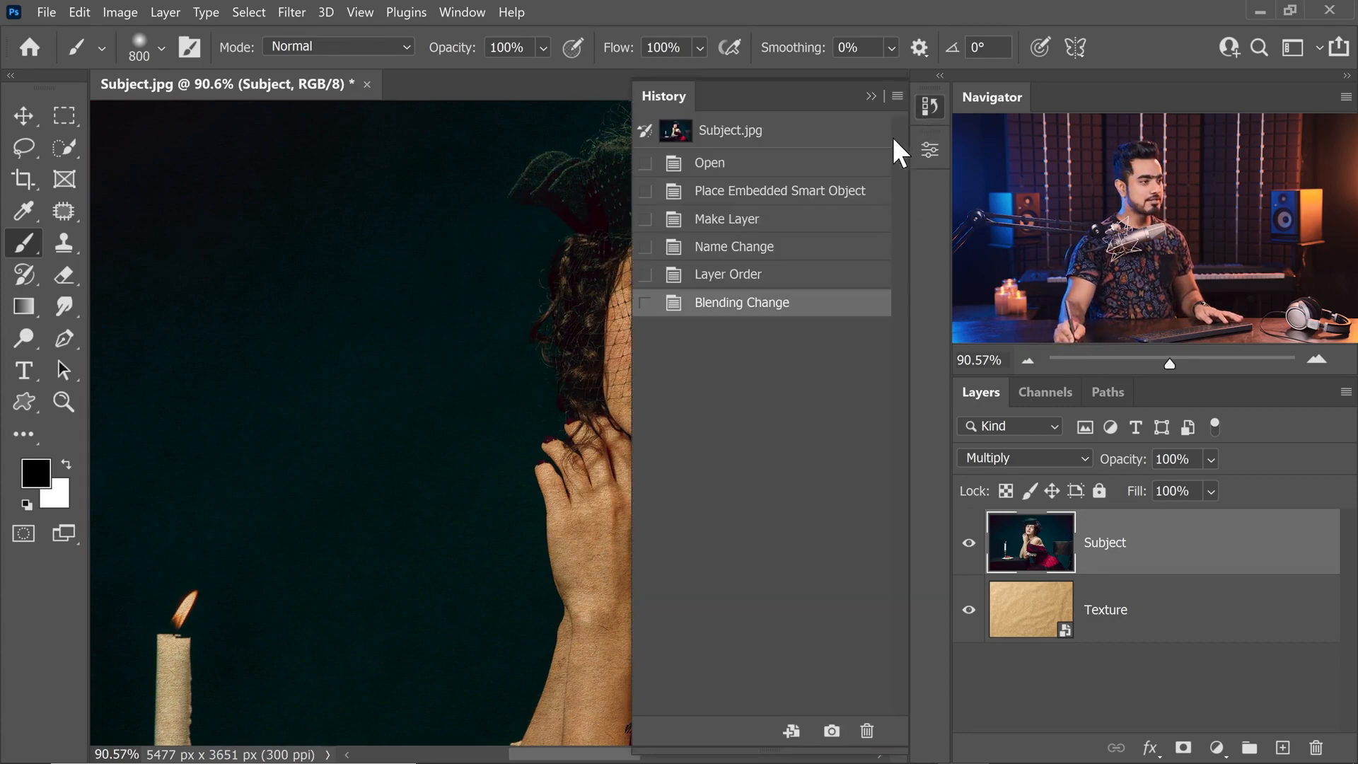
{"action": "left_click", "coordinate": [751, 135]}
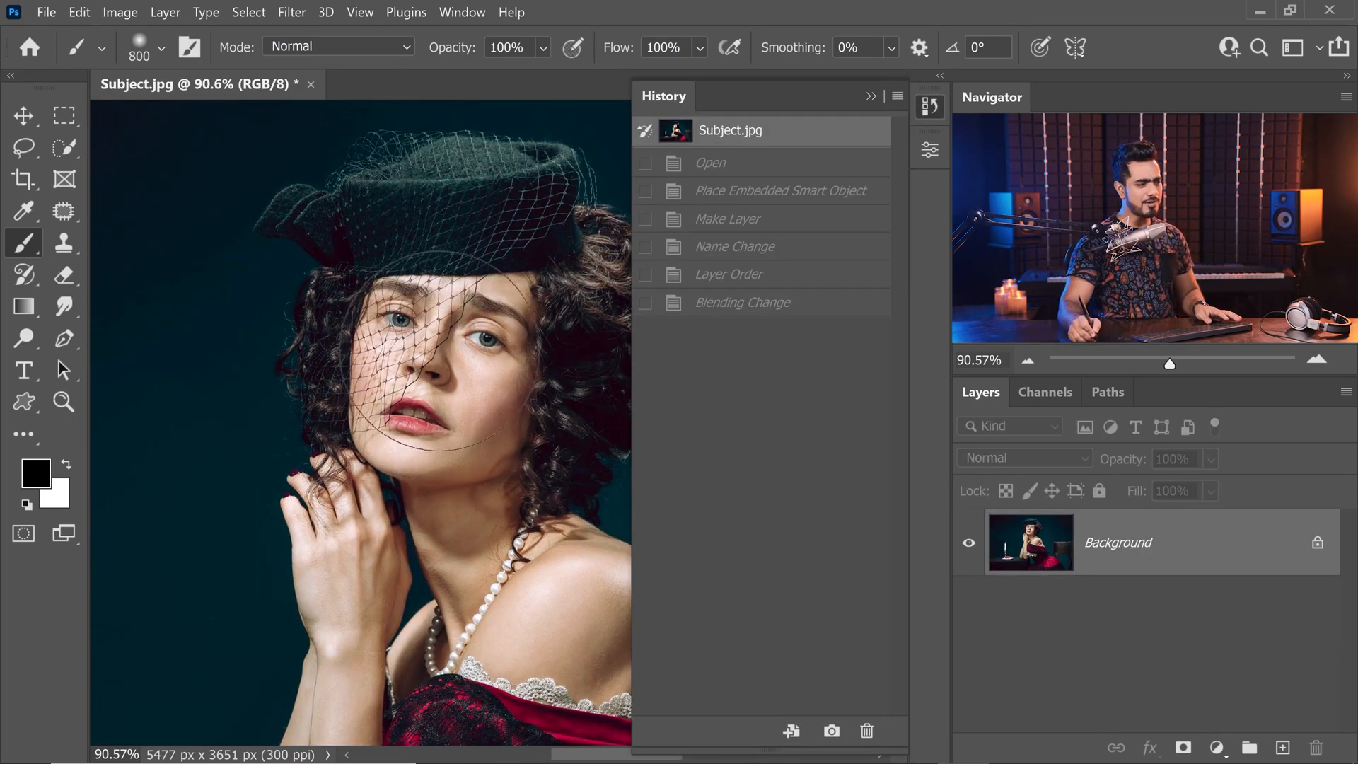
{"action": "left_click", "coordinate": [733, 311]}
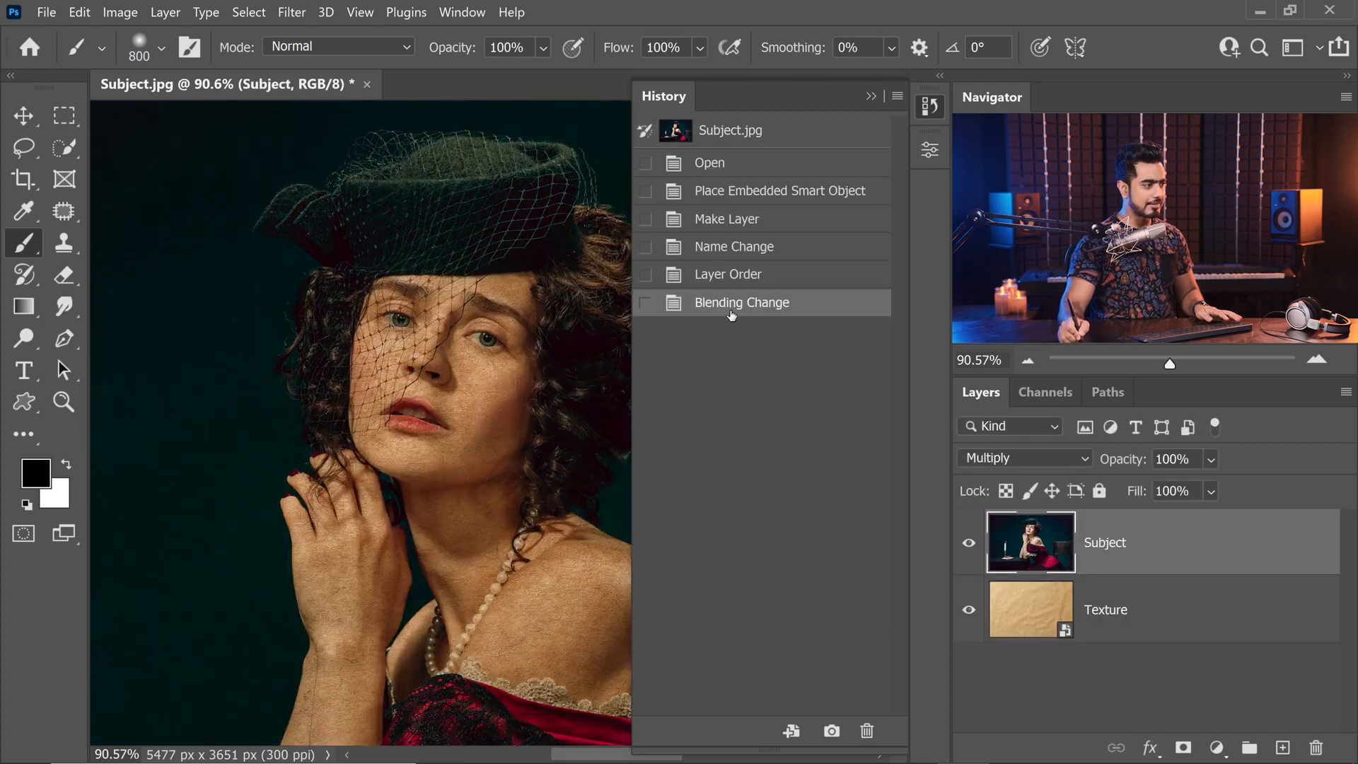
{"action": "left_click", "coordinate": [871, 95]}
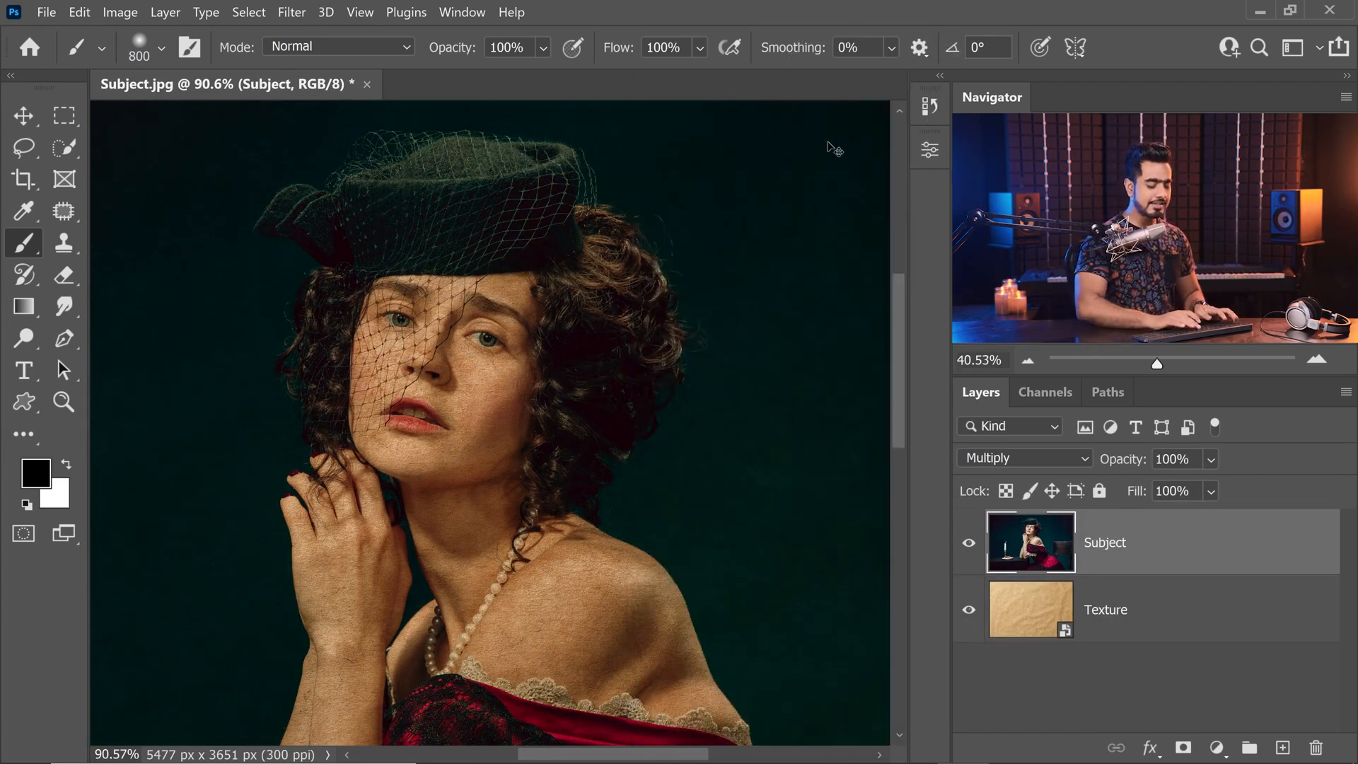
{"action": "key", "text": "ctrl+0"}
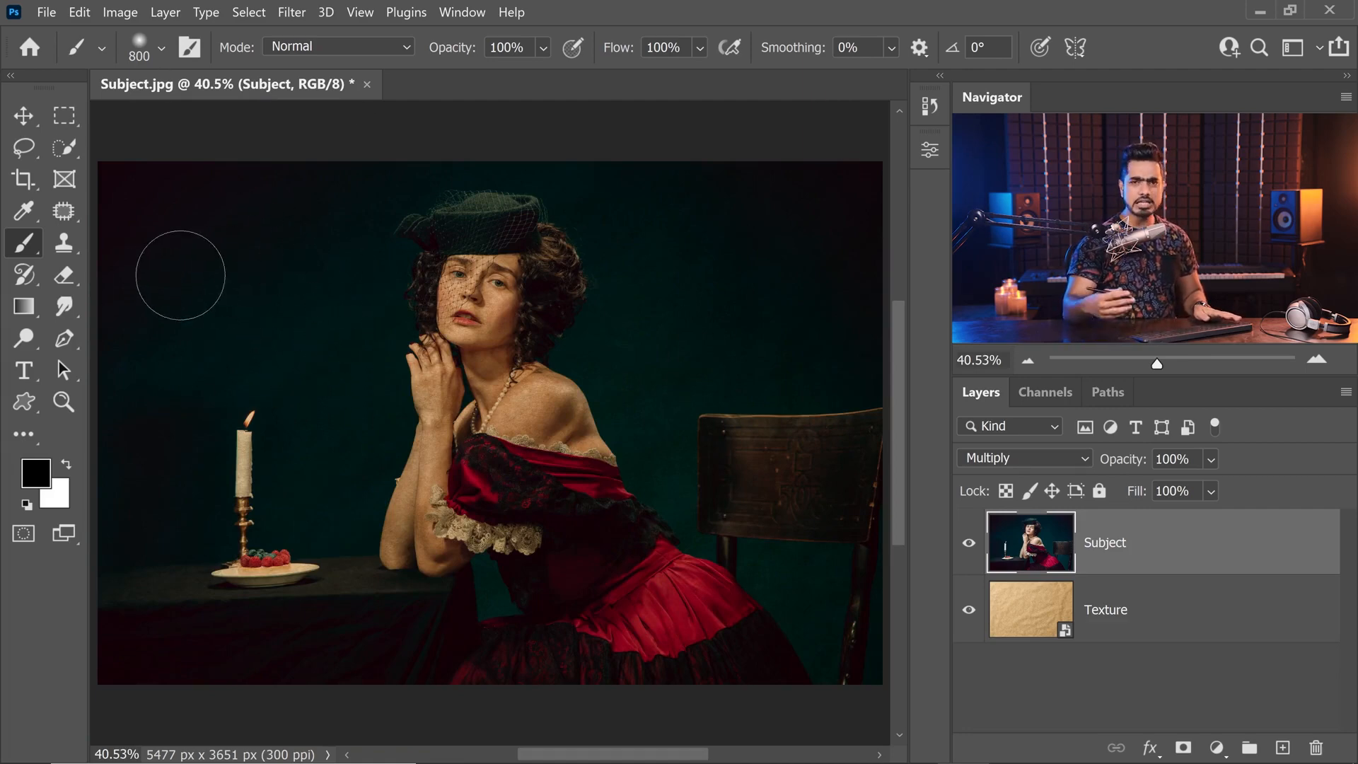
Duplicate the Texture layer, placing the copy above the Subject layer with its blend mode set to Overlay.
{"action": "left_click", "coordinate": [1173, 615]}
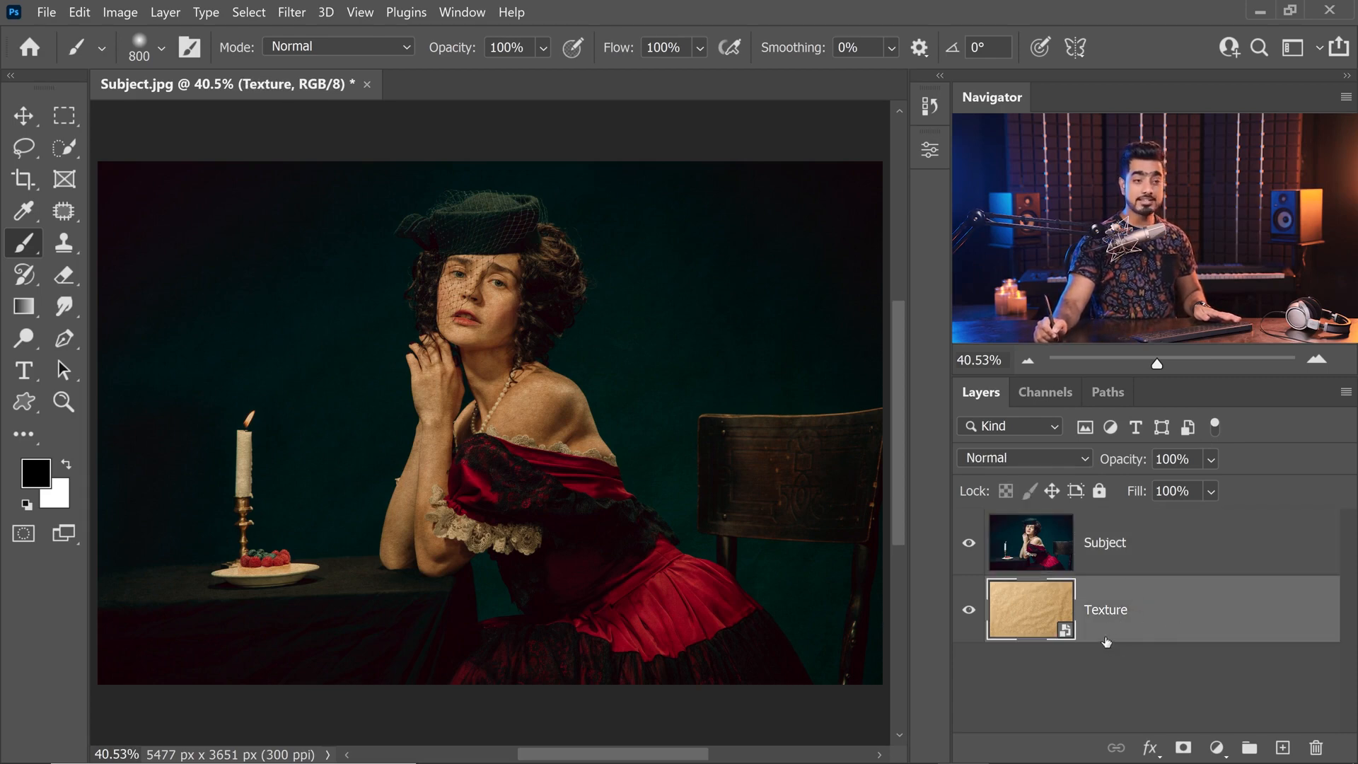
{"action": "key", "text": "ctrl+j"}
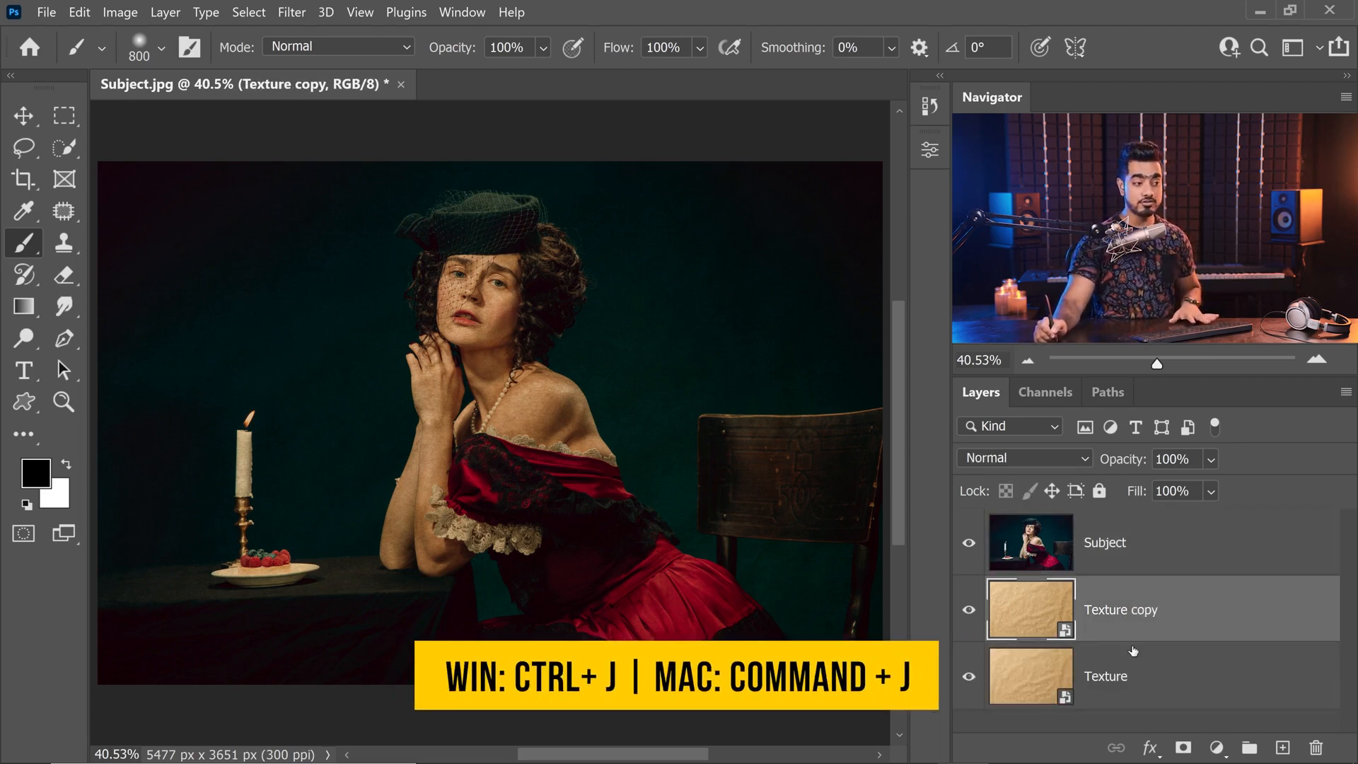
{"action": "left_click_drag", "start_coordinate": [1164, 617], "coordinate": [1140, 529]}
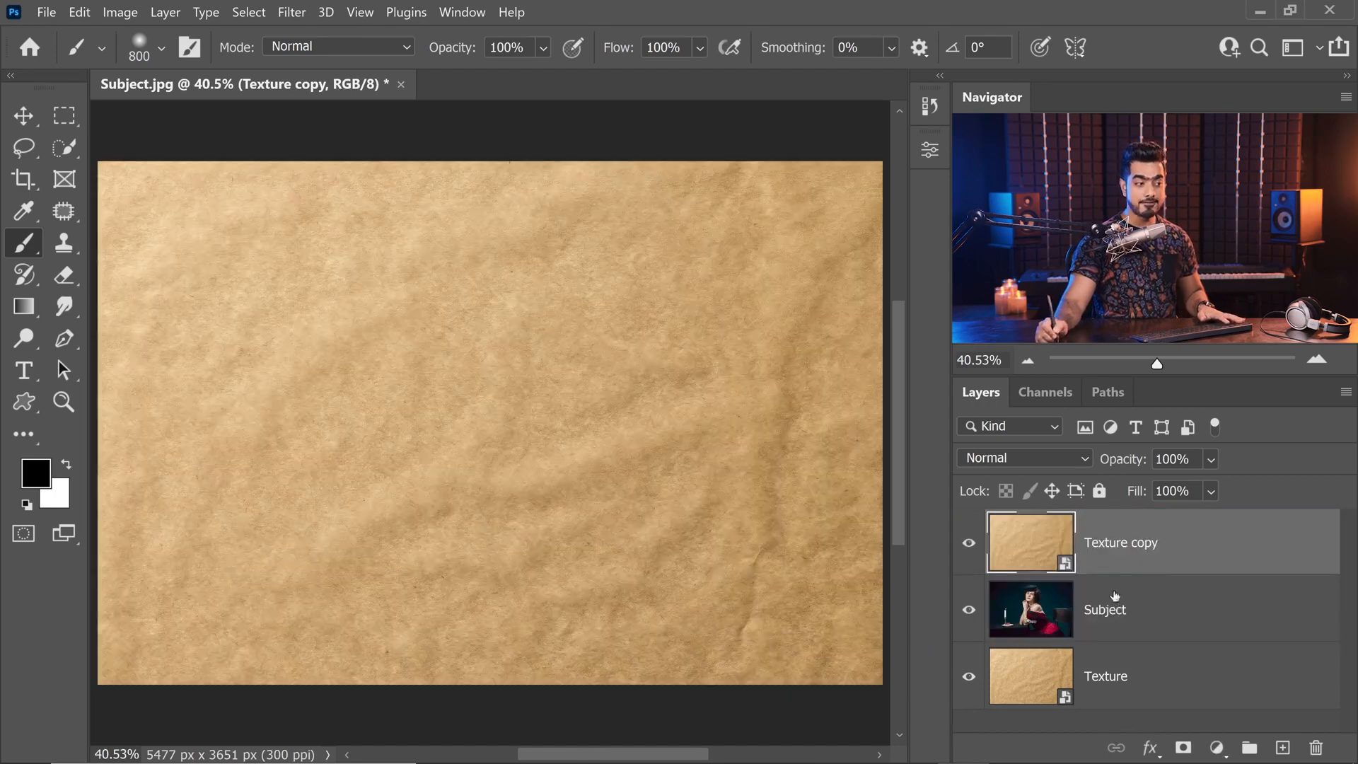
{"action": "left_click", "coordinate": [1004, 456]}
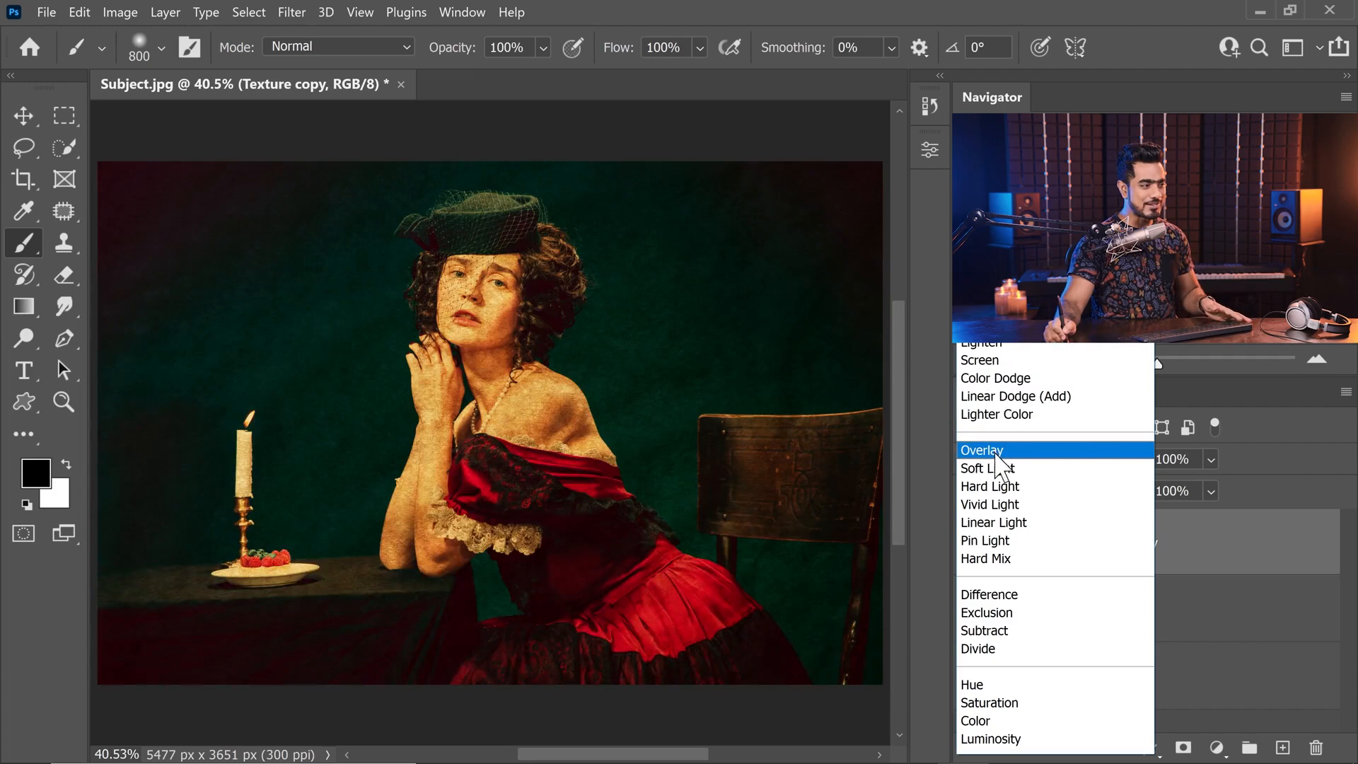
{"action": "left_click", "coordinate": [1001, 453]}
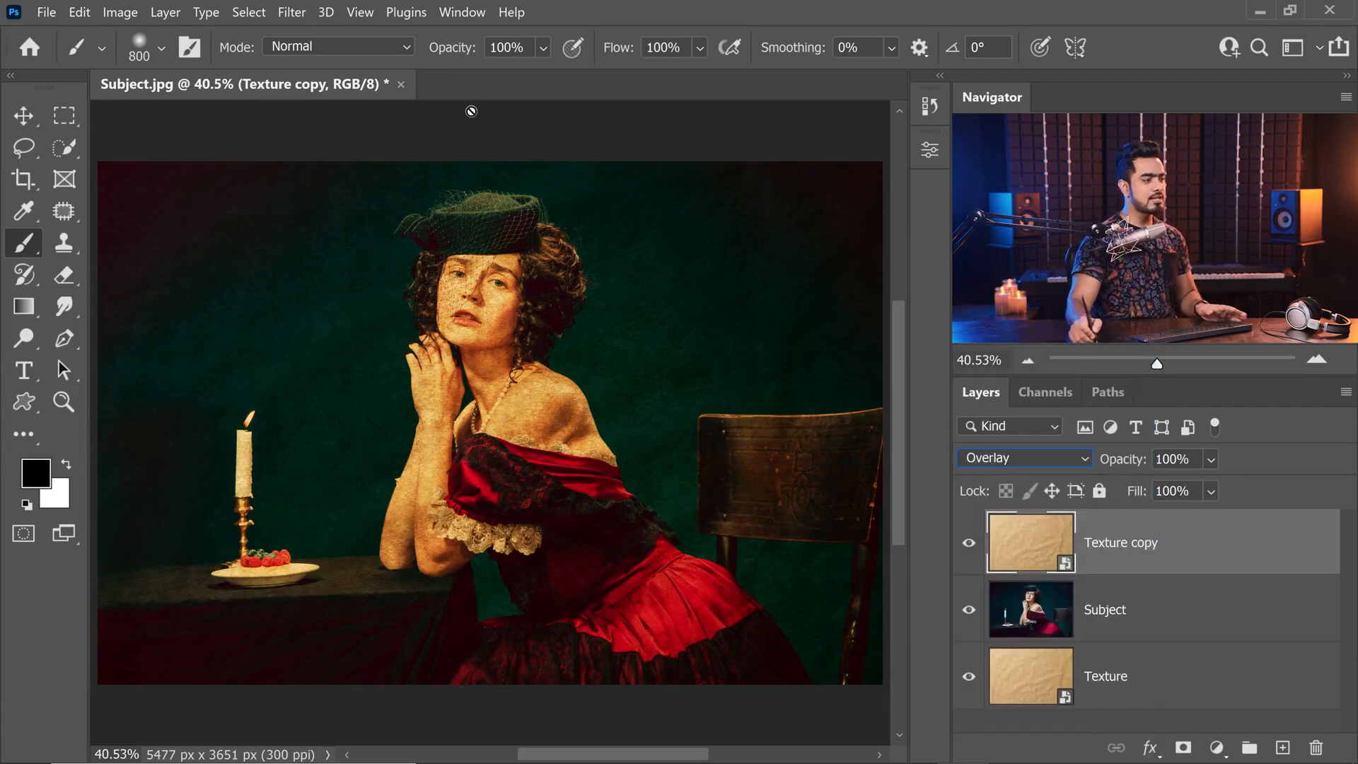
Examine the Overlay paper texture on the woman's face and shoulder up close.
{"action": "left_click", "coordinate": [487, 290], "text": "ctrl"}
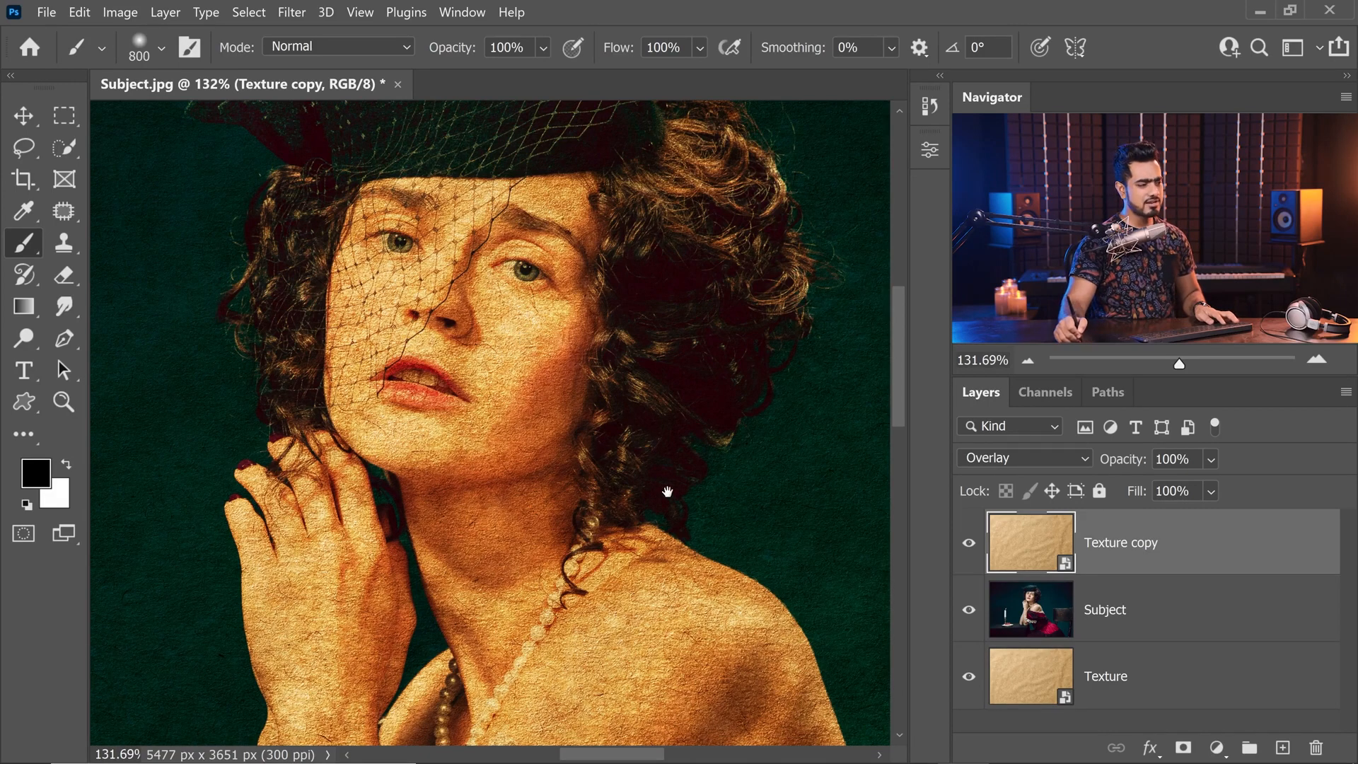
{"action": "left_click_drag", "start_coordinate": [667, 490], "coordinate": [539, 380]}
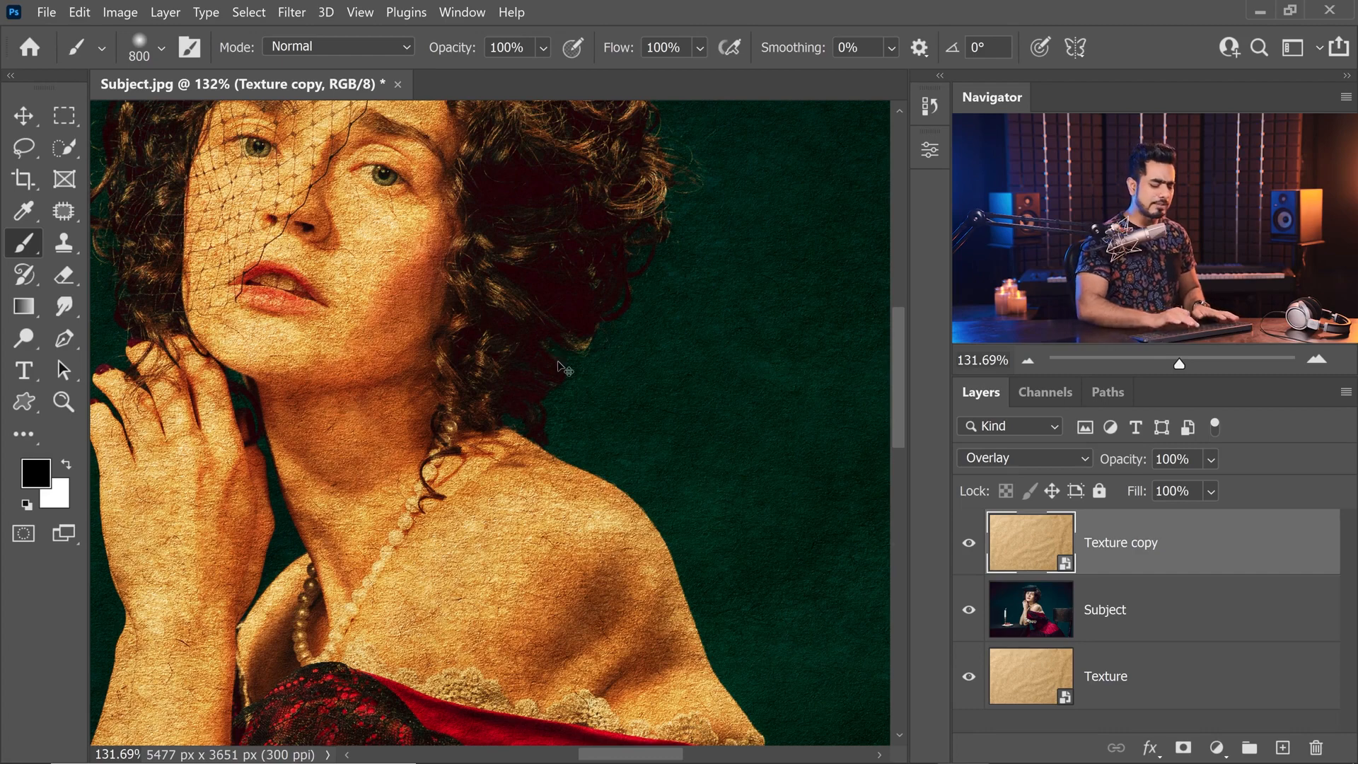
{"action": "key", "text": "ctrl+0"}
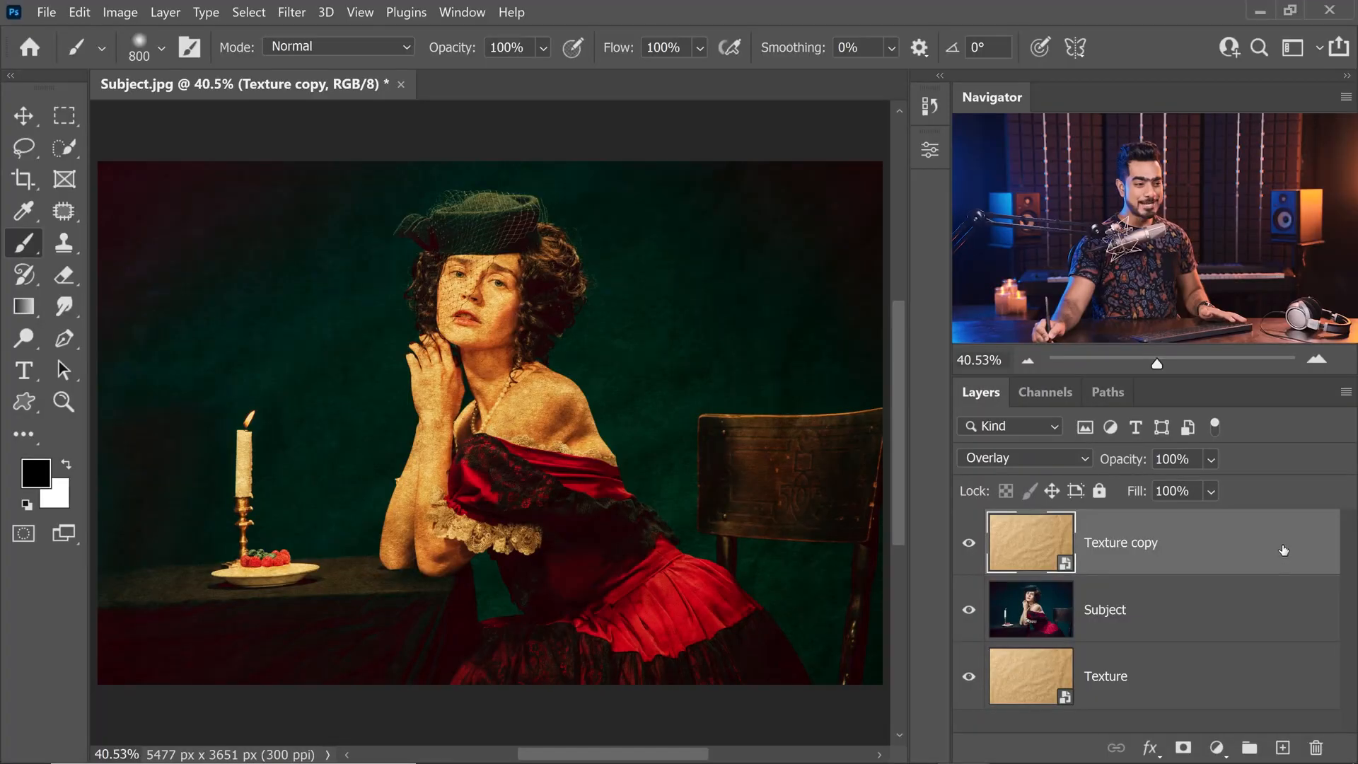
In the Texture copy layer's blending options, set the Blend If white point for the underlying layer to 48.
{"action": "double_click", "coordinate": [1278, 533]}
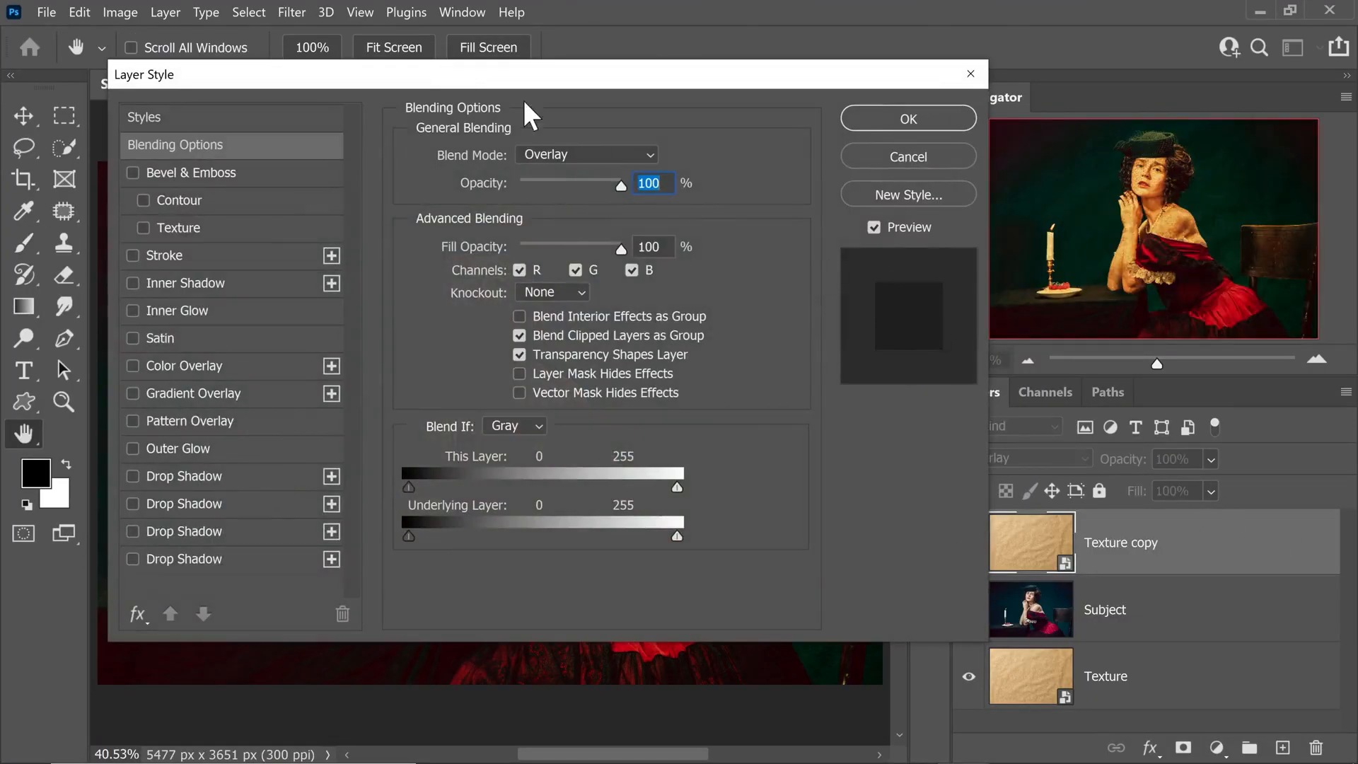
{"action": "left_click_drag", "start_coordinate": [462, 76], "coordinate": [996, 133]}
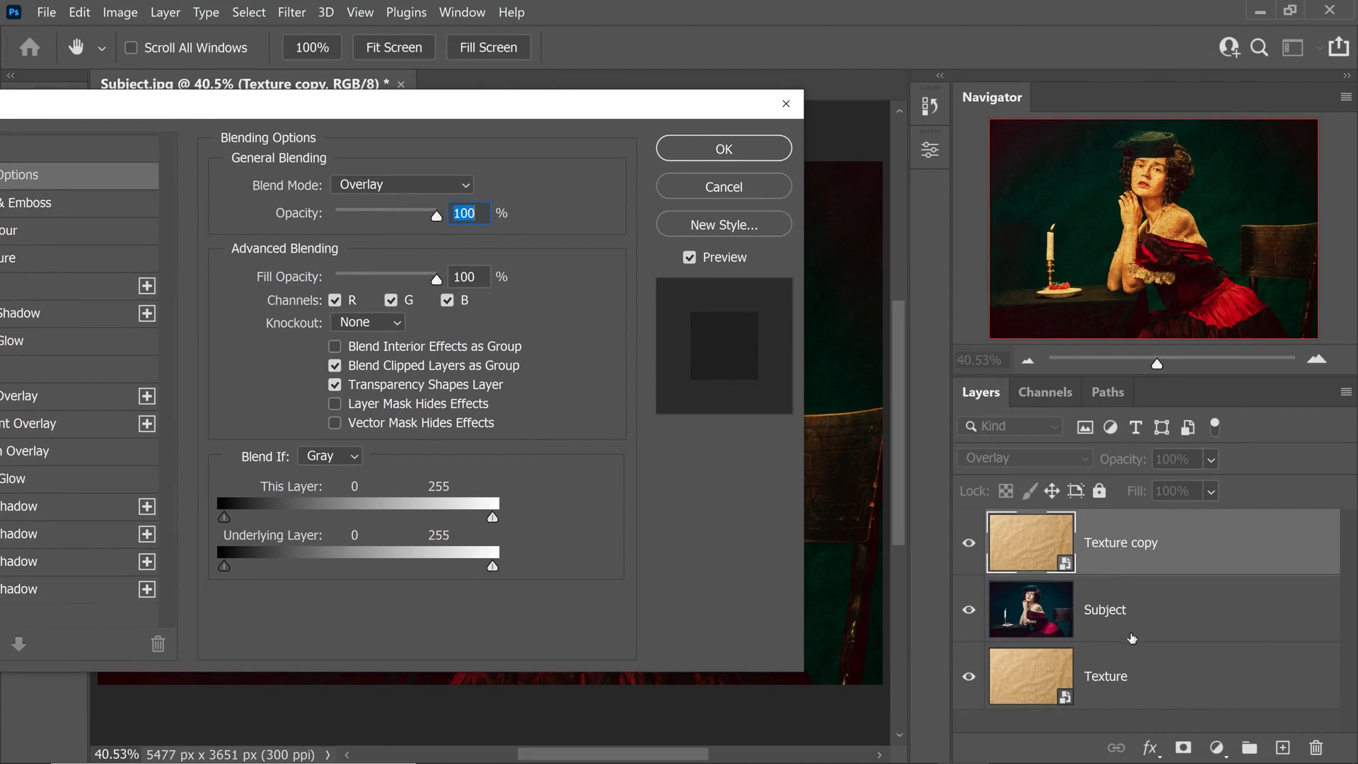
{"action": "left_click_drag", "start_coordinate": [382, 113], "coordinate": [1099, 128]}
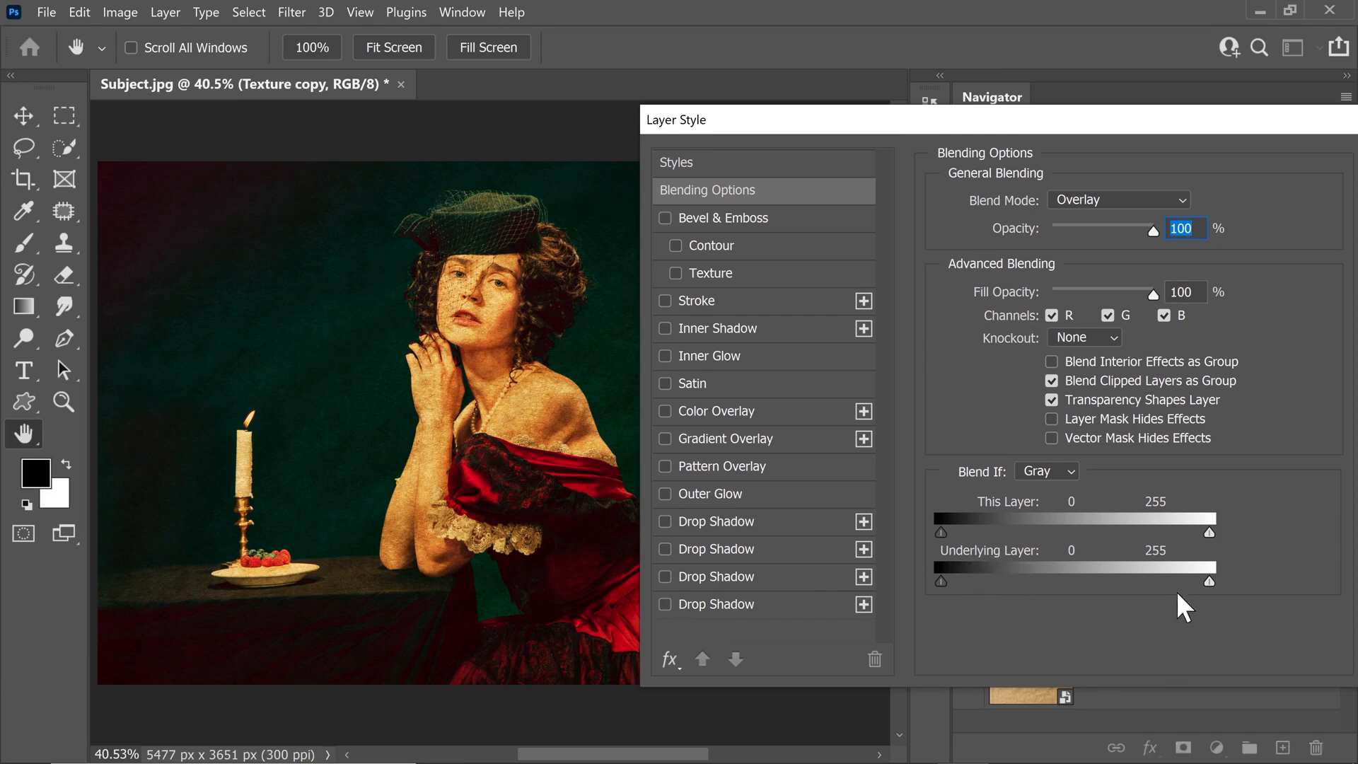
{"action": "left_click_drag", "start_coordinate": [1136, 587], "coordinate": [998, 587]}
{"action": "left_click", "coordinate": [504, 309], "text": "ctrl"}
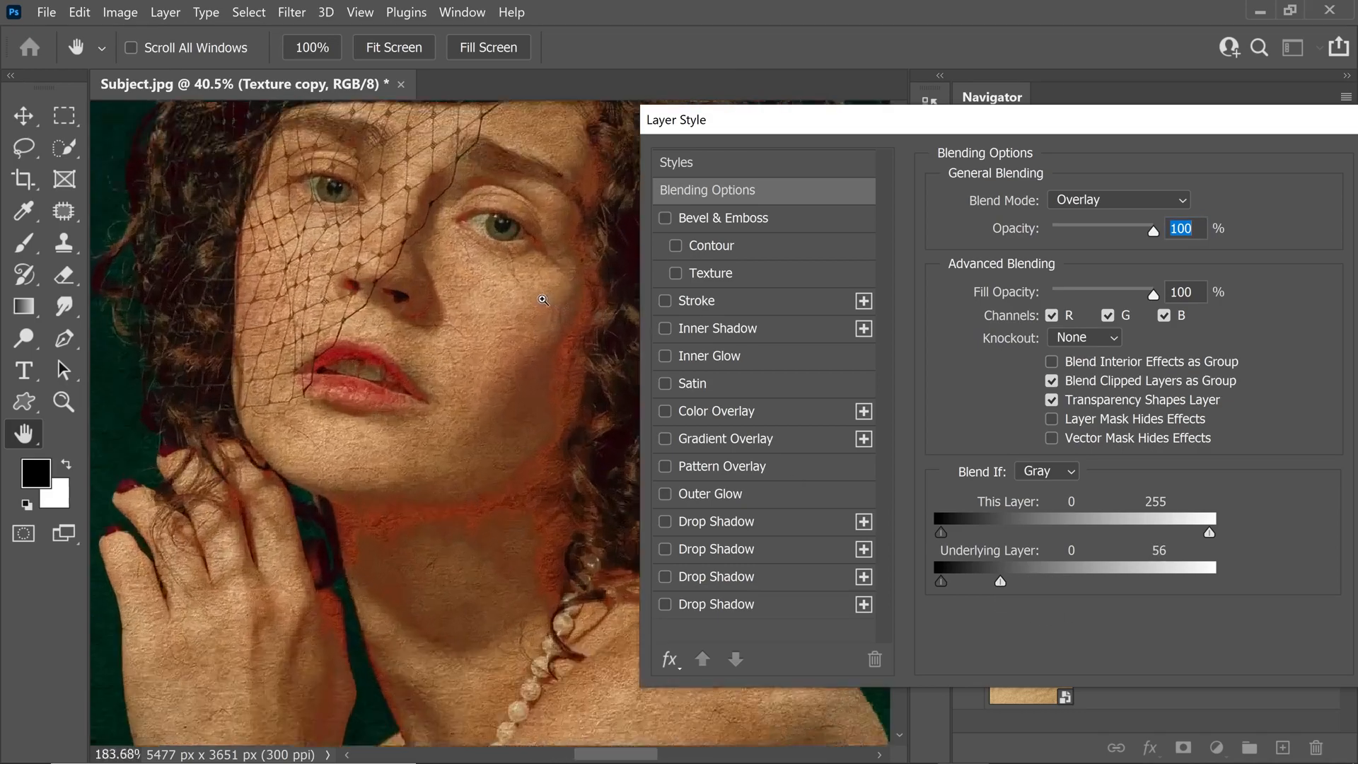
{"action": "left_click_drag", "start_coordinate": [1000, 587], "coordinate": [992, 584]}
{"action": "scroll", "coordinate": [474, 483], "scroll_direction": "down", "scroll_amount": 5}
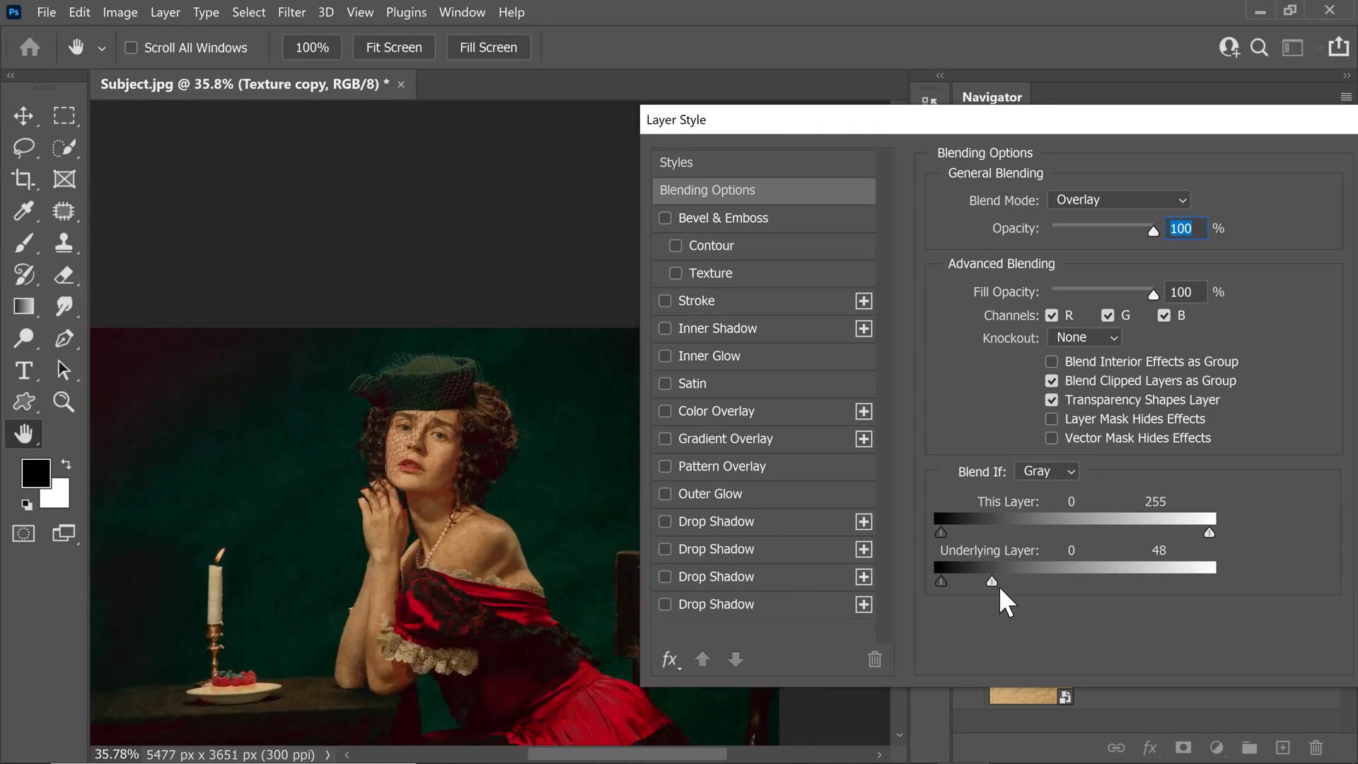
Split the underlying layer's white point to 48 / 255 for a gradual transition and accept the blending options.
{"action": "left_click_drag", "start_coordinate": [995, 581], "coordinate": [1263, 584]}
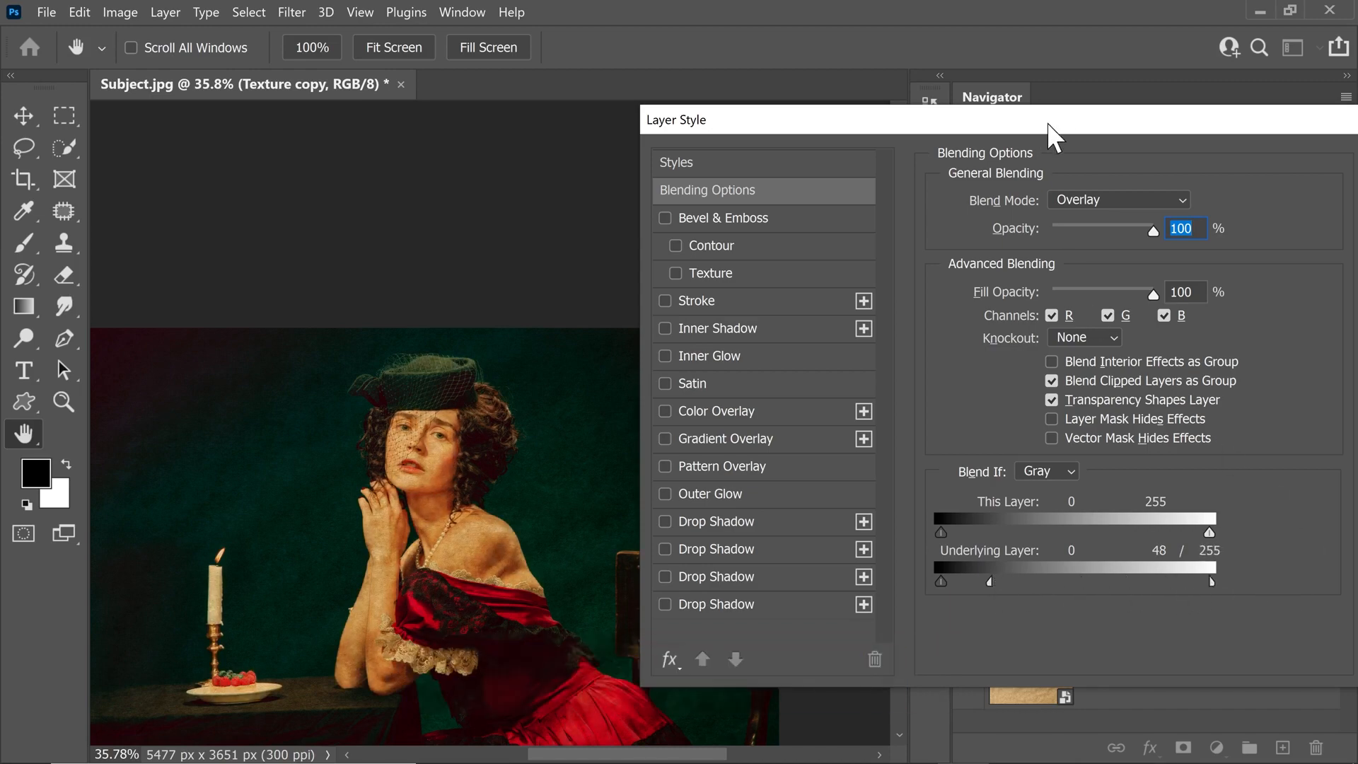
{"action": "left_click_drag", "start_coordinate": [1047, 122], "coordinate": [584, 123]}
{"action": "left_click", "coordinate": [971, 170]}
{"action": "key", "text": "ctrl+0"}
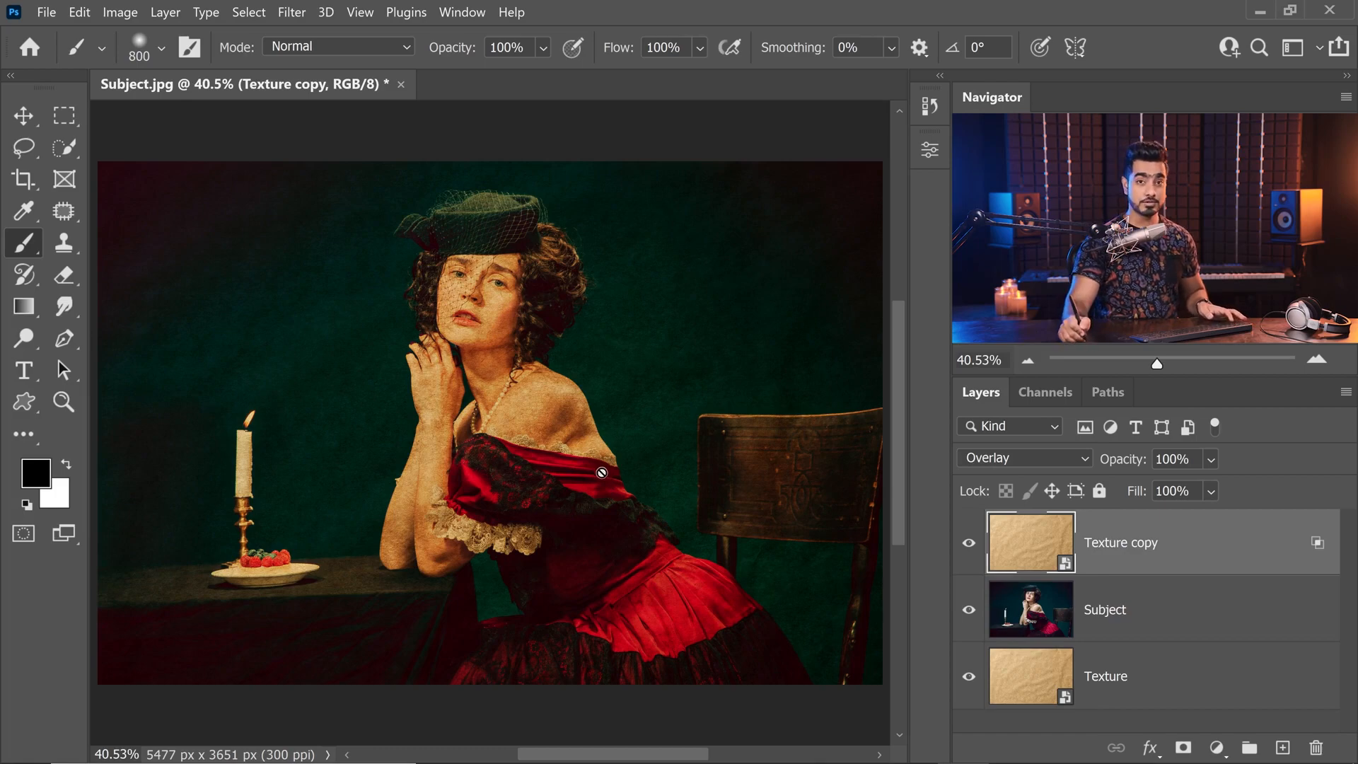
Add a layer mask to Texture copy and dab black beside the woman's eye with a size 125 brush.
{"action": "left_click_drag", "start_coordinate": [490, 284], "coordinate": [523, 297]}
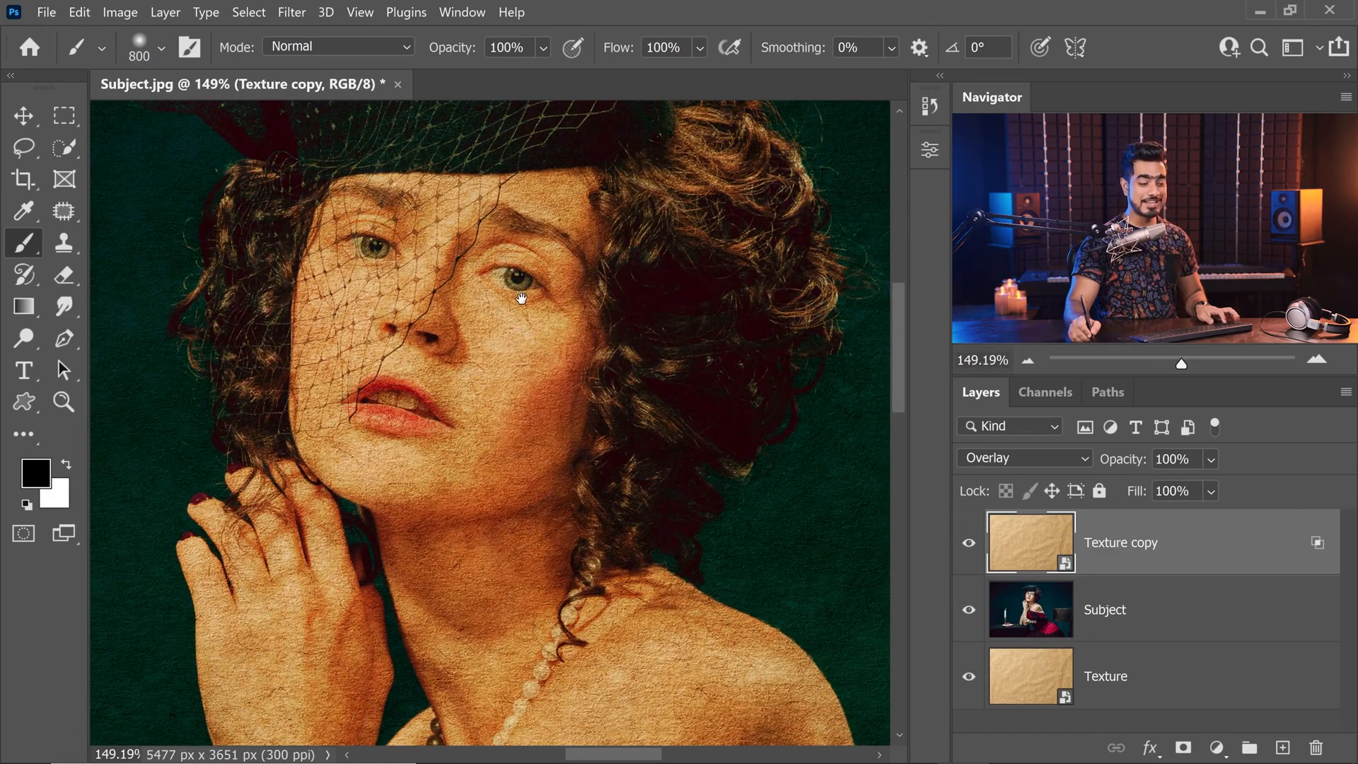
{"action": "left_click", "coordinate": [1183, 747]}
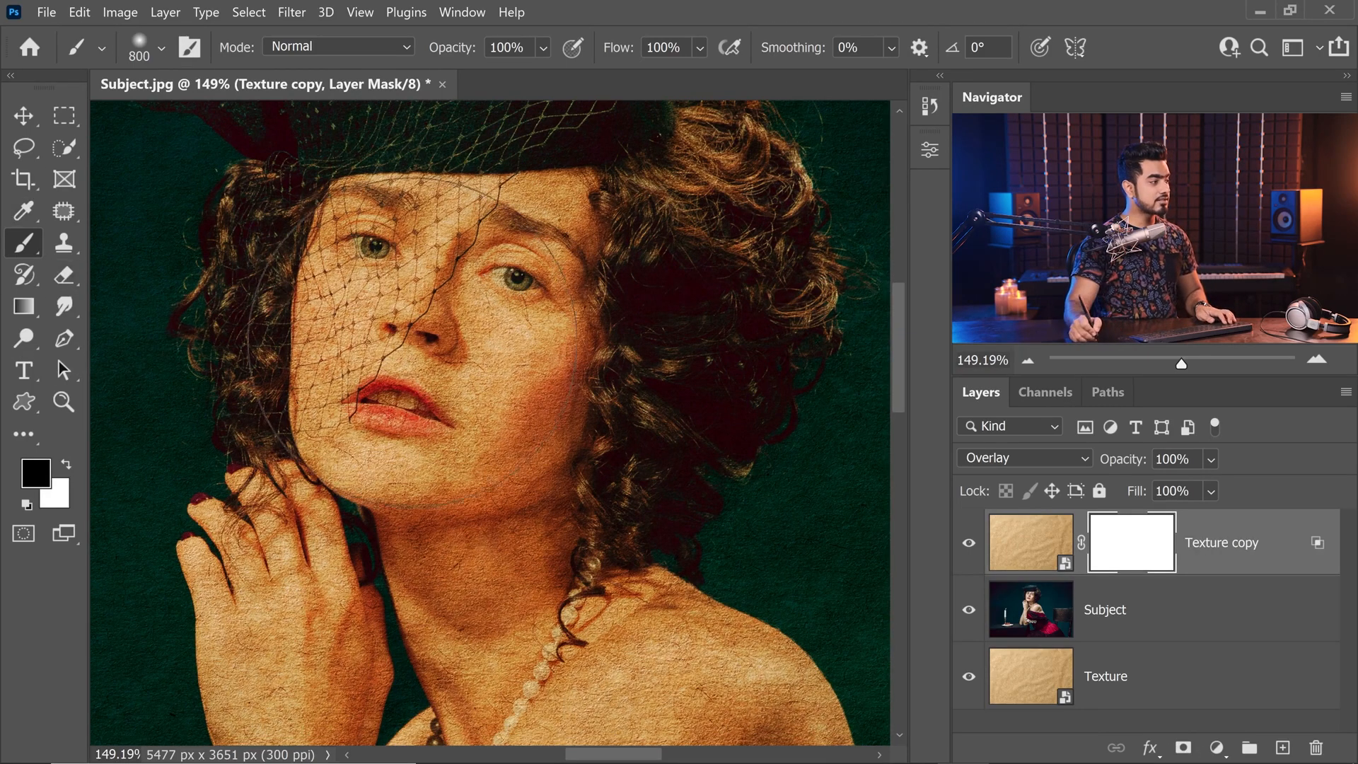
{"action": "key", "text": "bracketleft"}
{"action": "key", "text": "bracketleft"}
{"action": "key", "text": "bracketleft"}
{"action": "key", "text": "bracketleft"}
{"action": "key", "text": "bracketleft"}
{"action": "key", "text": "bracketleft"}
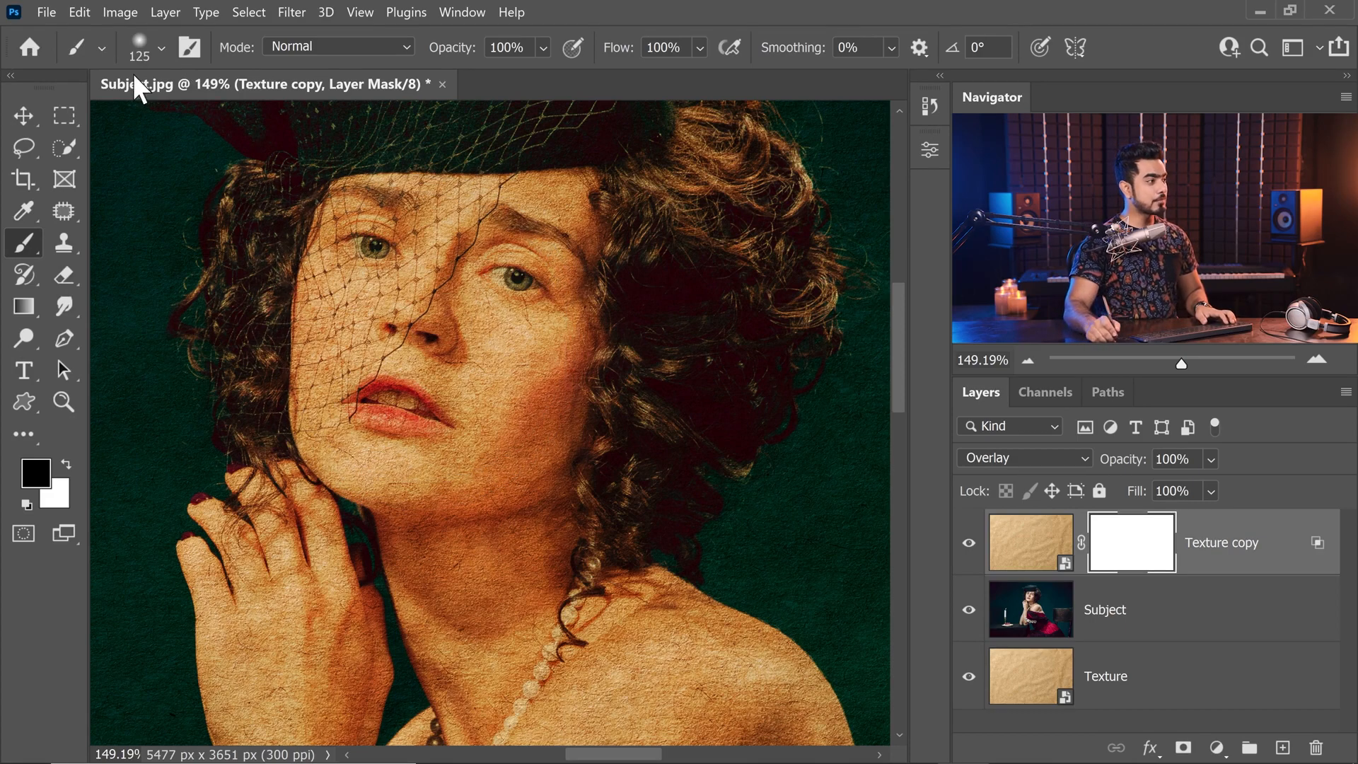
{"action": "left_click", "coordinate": [161, 48]}
{"action": "left_click", "coordinate": [597, 280]}
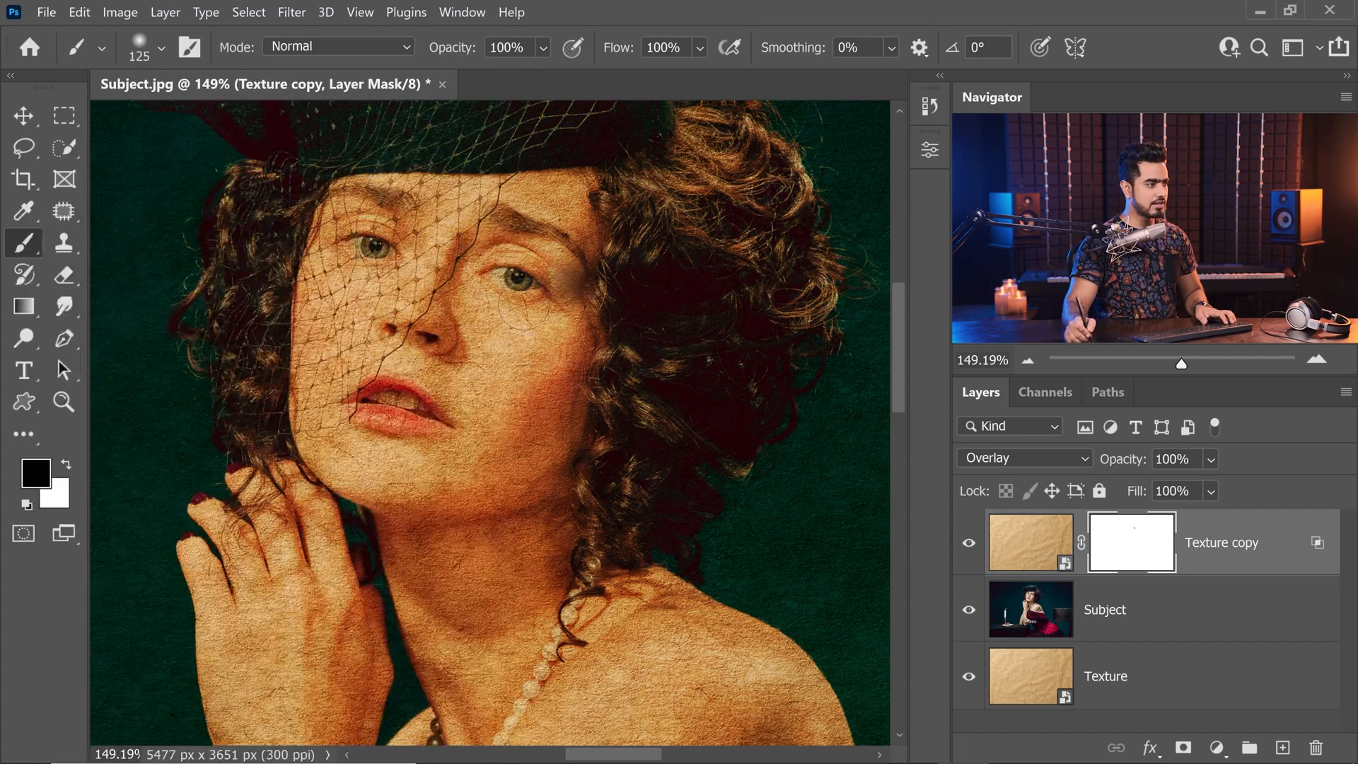
Paint black over the woman's face on the Texture copy mask, using brush sizes 250 and 400.
{"action": "key", "text": "bracketright"}
{"action": "scroll", "coordinate": [445, 245], "scroll_direction": "down", "scroll_amount": 3}
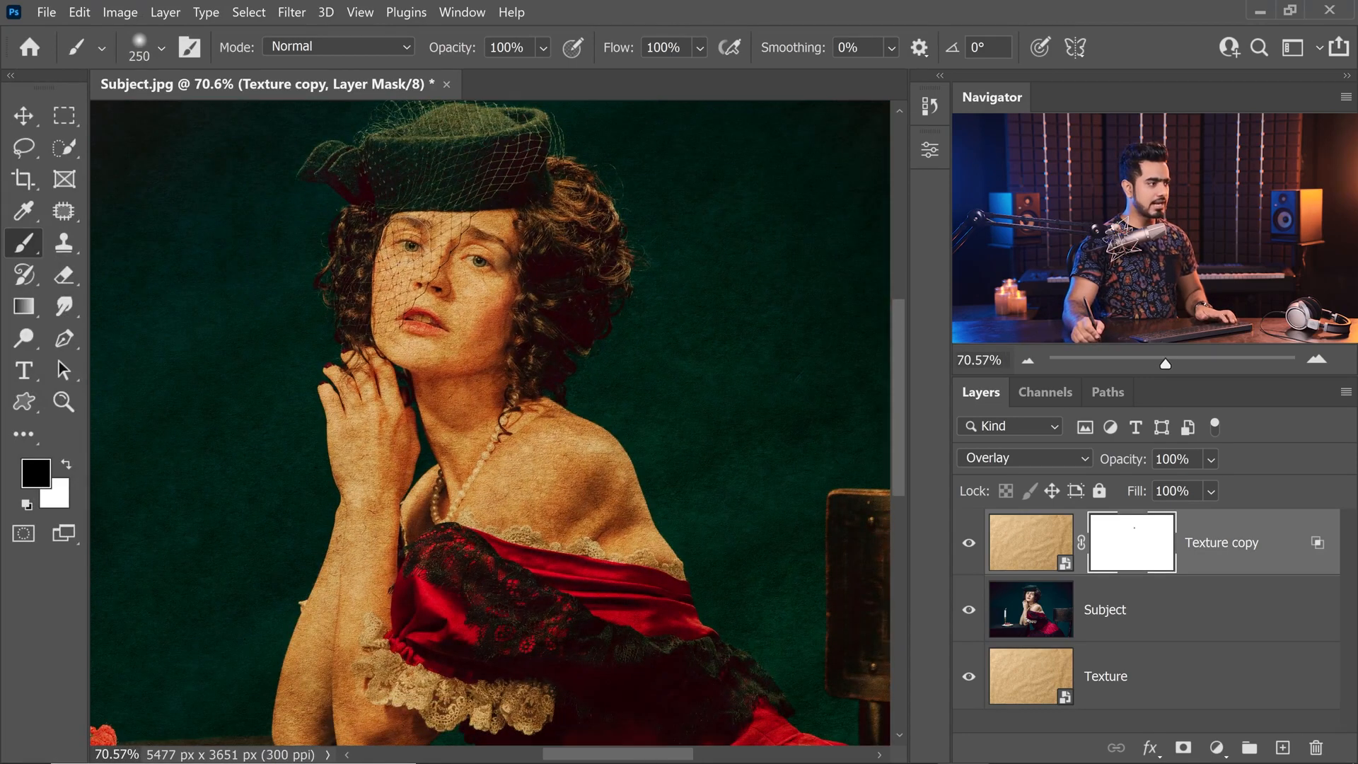
{"action": "left_click_drag", "start_coordinate": [410, 241], "coordinate": [495, 241]}
{"action": "key", "text": "bracketright"}
{"action": "key", "text": "bracketright"}
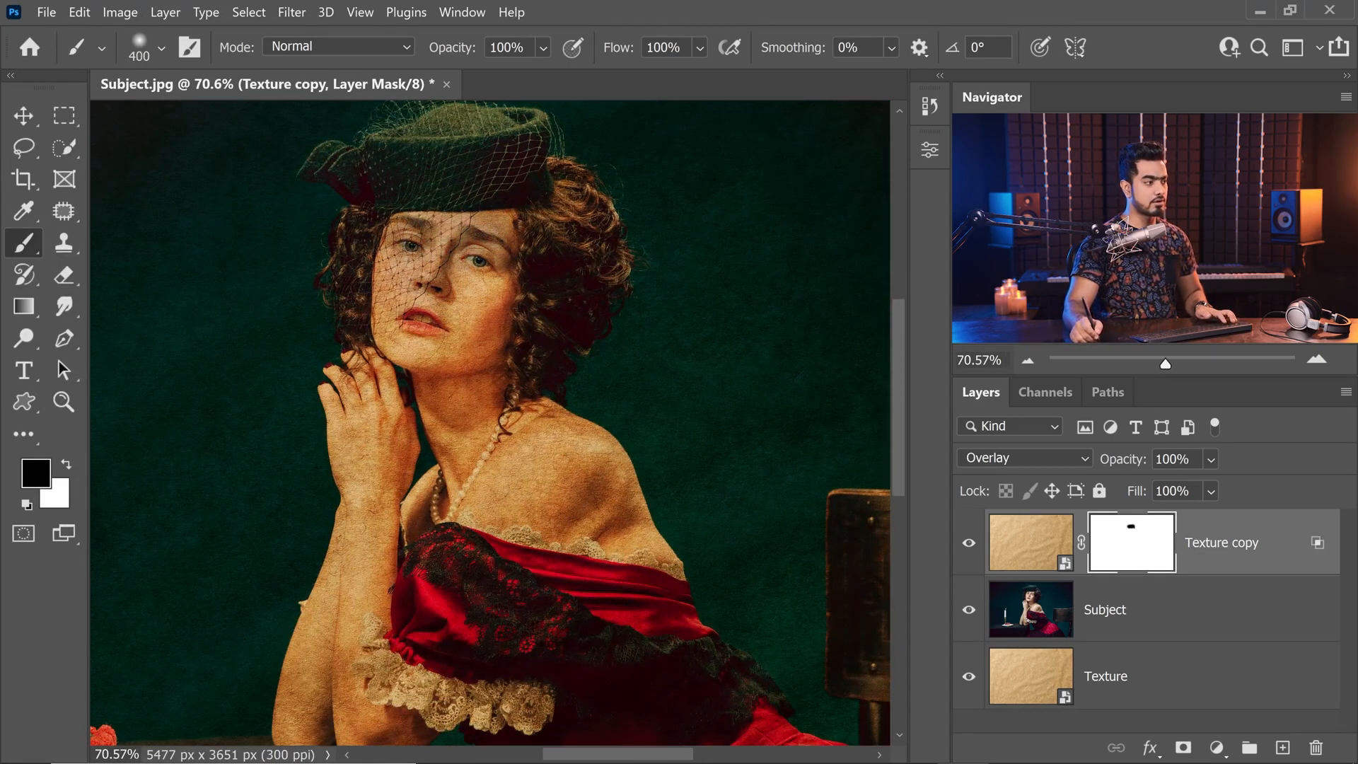
{"action": "mouse_move", "coordinate": [407, 315]}
{"action": "left_mouse_down"}
{"action": "mouse_move", "coordinate": [463, 322]}
{"action": "mouse_move", "coordinate": [478, 297]}
{"action": "left_mouse_up"}
Mask the texture off the woman's neck and shoulder, refining the edges with a size 175 brush.
{"action": "key", "text": "bracketleft"}
{"action": "mouse_move", "coordinate": [452, 402]}
{"action": "left_mouse_down"}
{"action": "mouse_move", "coordinate": [590, 460]}
{"action": "mouse_move", "coordinate": [576, 511]}
{"action": "mouse_move", "coordinate": [609, 502]}
{"action": "mouse_move", "coordinate": [622, 517]}
{"action": "mouse_move", "coordinate": [609, 467]}
{"action": "mouse_move", "coordinate": [640, 541]}
{"action": "mouse_move", "coordinate": [615, 534]}
{"action": "mouse_move", "coordinate": [636, 543]}
{"action": "left_mouse_up"}
{"action": "key", "text": "bracketleft"}
{"action": "key", "text": "bracketleft"}
{"action": "key", "text": "bracketleft"}
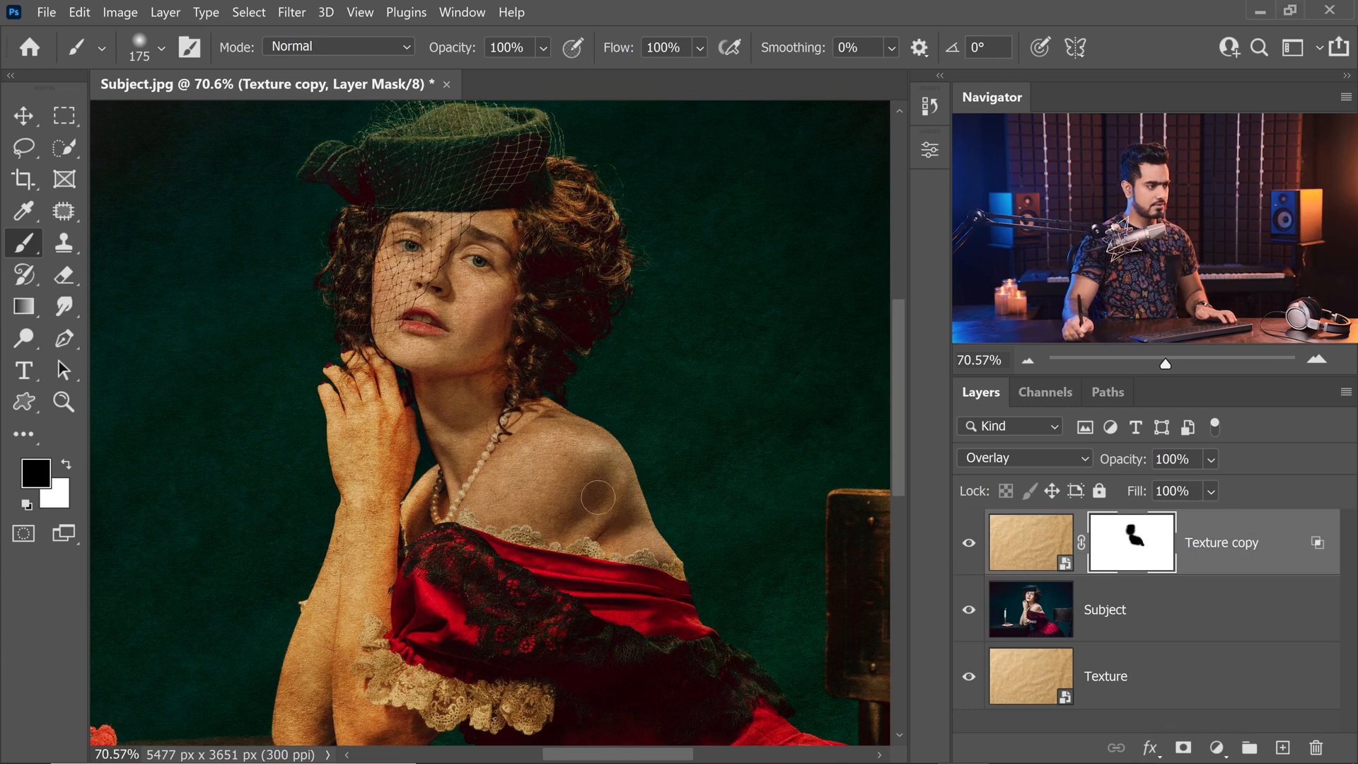
{"action": "left_click_drag", "start_coordinate": [521, 423], "coordinate": [487, 417]}
{"action": "left_click_drag", "start_coordinate": [485, 370], "coordinate": [474, 287]}
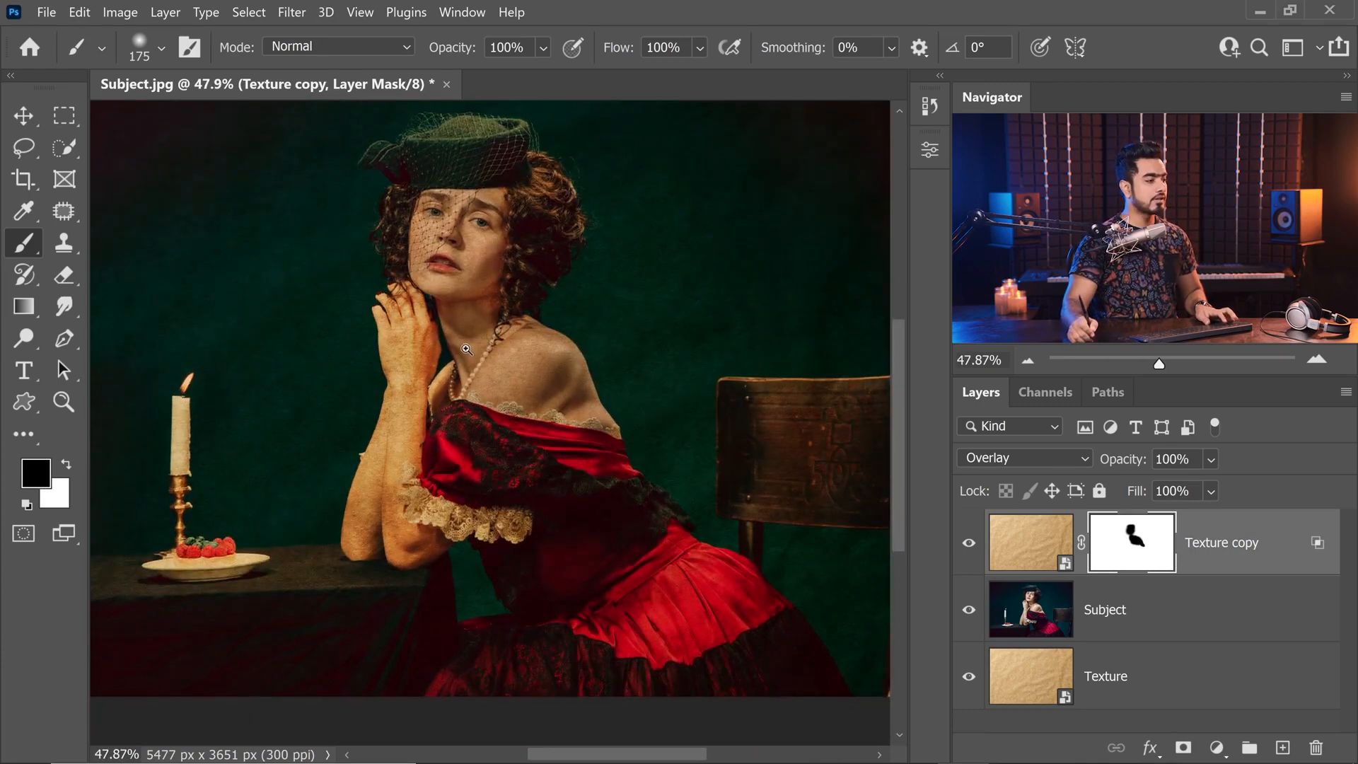
Paint black over the woman's hands and forearms on the Texture copy mask.
{"action": "left_click_drag", "start_coordinate": [466, 348], "coordinate": [482, 346]}
{"action": "key", "text": "bracketright"}
{"action": "mouse_move", "coordinate": [391, 311]}
{"action": "left_mouse_down"}
{"action": "mouse_move", "coordinate": [392, 446]}
{"action": "mouse_move", "coordinate": [362, 555]}
{"action": "mouse_move", "coordinate": [416, 567]}
{"action": "mouse_move", "coordinate": [452, 558]}
{"action": "left_mouse_up"}
Mask the texture off the red dress and the table with a size 800 brush, and reduce the brush to 500.
{"action": "key", "text": "bracketright"}
{"action": "key", "text": "bracketright"}
{"action": "key", "text": "bracketright"}
{"action": "scroll", "coordinate": [665, 608], "scroll_direction": "down", "scroll_amount": 3}
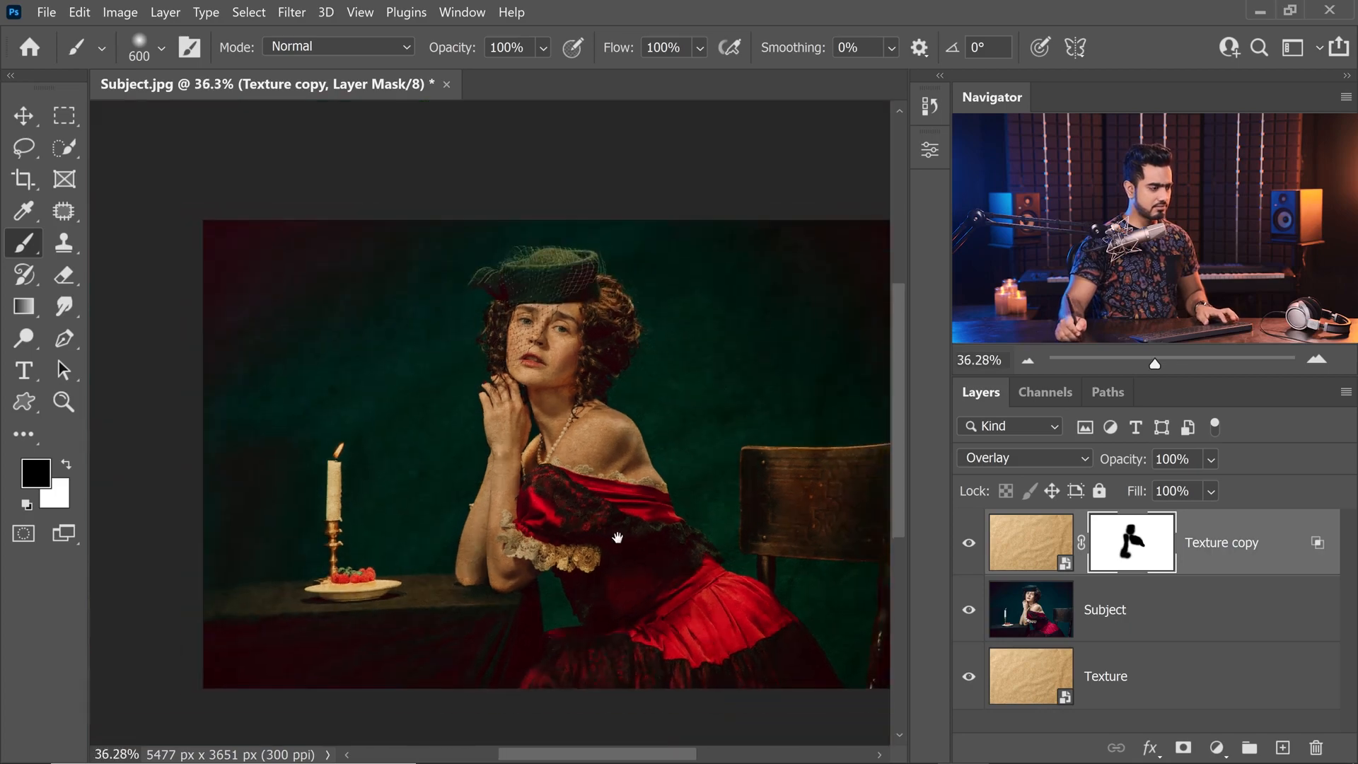
{"action": "left_click_drag", "start_coordinate": [615, 536], "coordinate": [645, 483]}
{"action": "scroll", "coordinate": [645, 483], "scroll_direction": "up", "scroll_amount": 1}
{"action": "key", "text": "bracketright"}
{"action": "key", "text": "bracketright"}
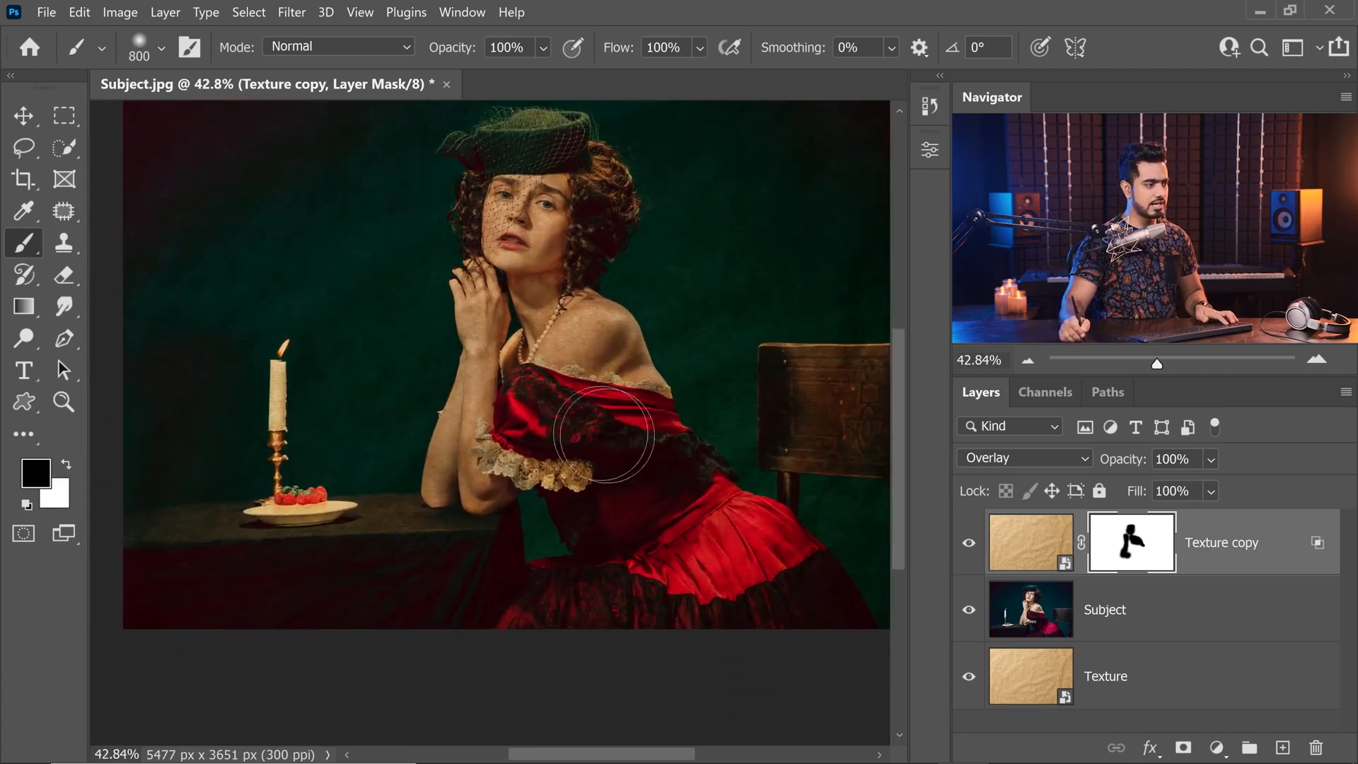
{"action": "mouse_move", "coordinate": [536, 399]}
{"action": "left_mouse_down"}
{"action": "mouse_move", "coordinate": [627, 420]}
{"action": "mouse_move", "coordinate": [641, 501]}
{"action": "mouse_move", "coordinate": [666, 528]}
{"action": "mouse_move", "coordinate": [599, 503]}
{"action": "mouse_move", "coordinate": [723, 522]}
{"action": "mouse_move", "coordinate": [786, 636]}
{"action": "mouse_move", "coordinate": [724, 614]}
{"action": "mouse_move", "coordinate": [568, 628]}
{"action": "mouse_move", "coordinate": [541, 611]}
{"action": "mouse_move", "coordinate": [591, 600]}
{"action": "mouse_move", "coordinate": [812, 641]}
{"action": "mouse_move", "coordinate": [827, 665]}
{"action": "mouse_move", "coordinate": [503, 643]}
{"action": "mouse_move", "coordinate": [449, 584]}
{"action": "mouse_move", "coordinate": [487, 581]}
{"action": "mouse_move", "coordinate": [500, 561]}
{"action": "mouse_move", "coordinate": [346, 618]}
{"action": "mouse_move", "coordinate": [255, 601]}
{"action": "mouse_move", "coordinate": [356, 605]}
{"action": "mouse_move", "coordinate": [141, 606]}
{"action": "mouse_move", "coordinate": [308, 597]}
{"action": "mouse_move", "coordinate": [439, 647]}
{"action": "mouse_move", "coordinate": [532, 649]}
{"action": "mouse_move", "coordinate": [533, 607]}
{"action": "left_mouse_up"}
{"action": "key", "text": "bracketleft"}
{"action": "key", "text": "bracketleft"}
{"action": "key", "text": "bracketleft"}
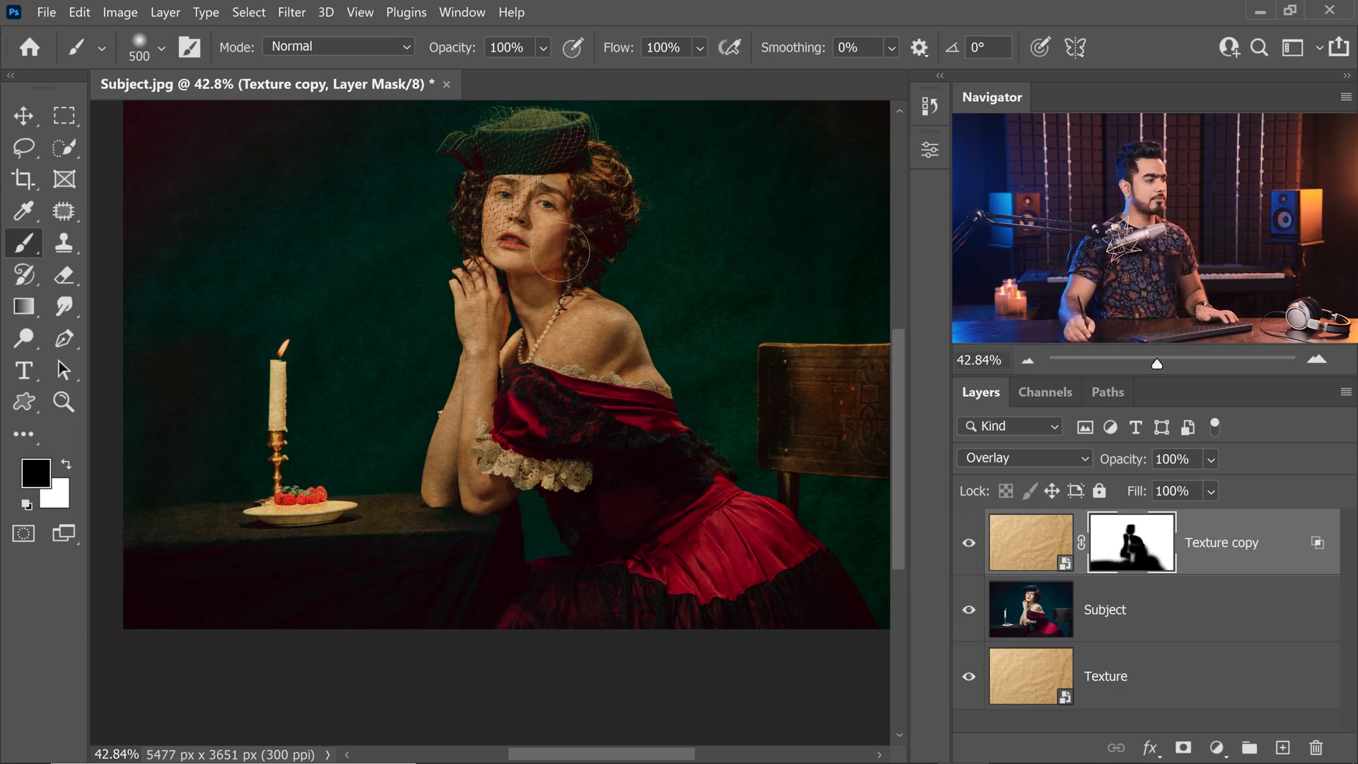
{"action": "left_click_drag", "start_coordinate": [586, 234], "coordinate": [522, 287]}
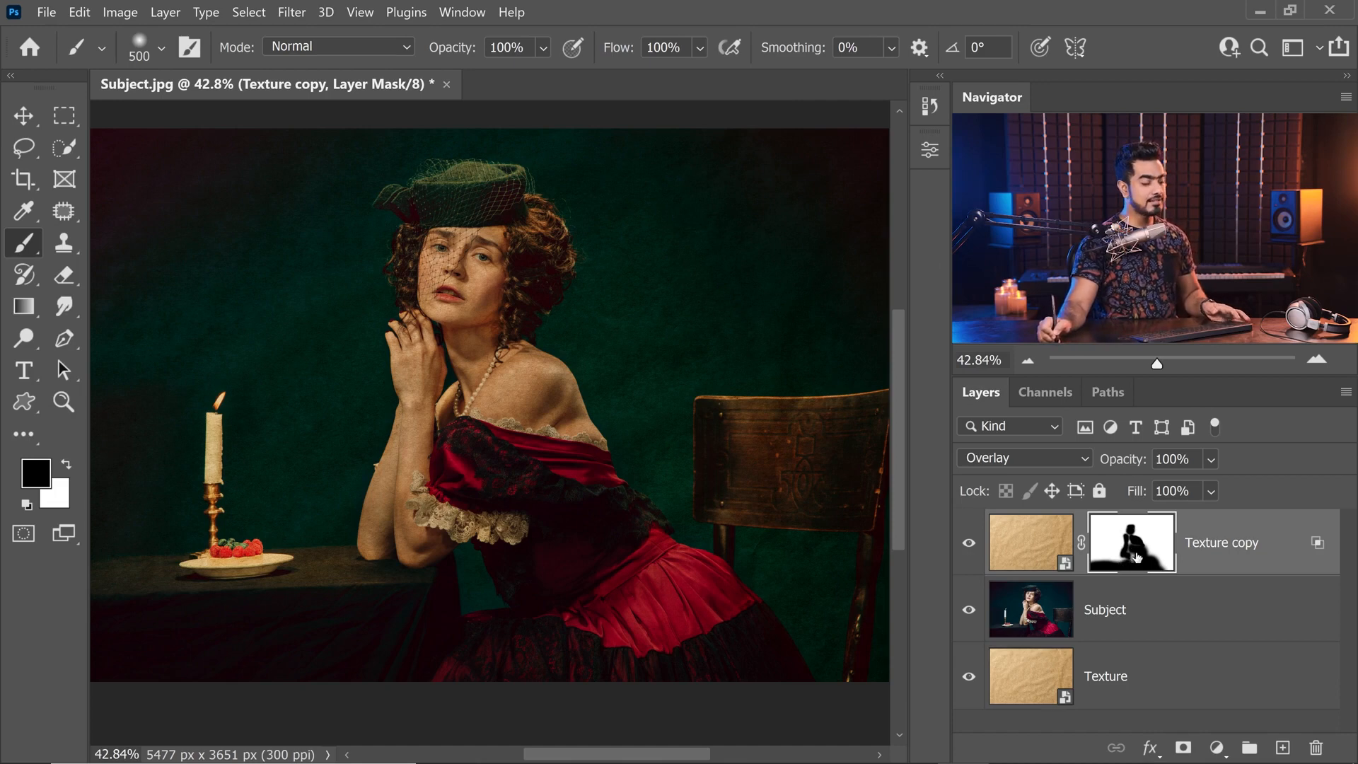
Open the properties of the Texture copy layer mask.
{"action": "left_click", "coordinate": [927, 151]}
{"action": "left_click", "coordinate": [931, 152]}
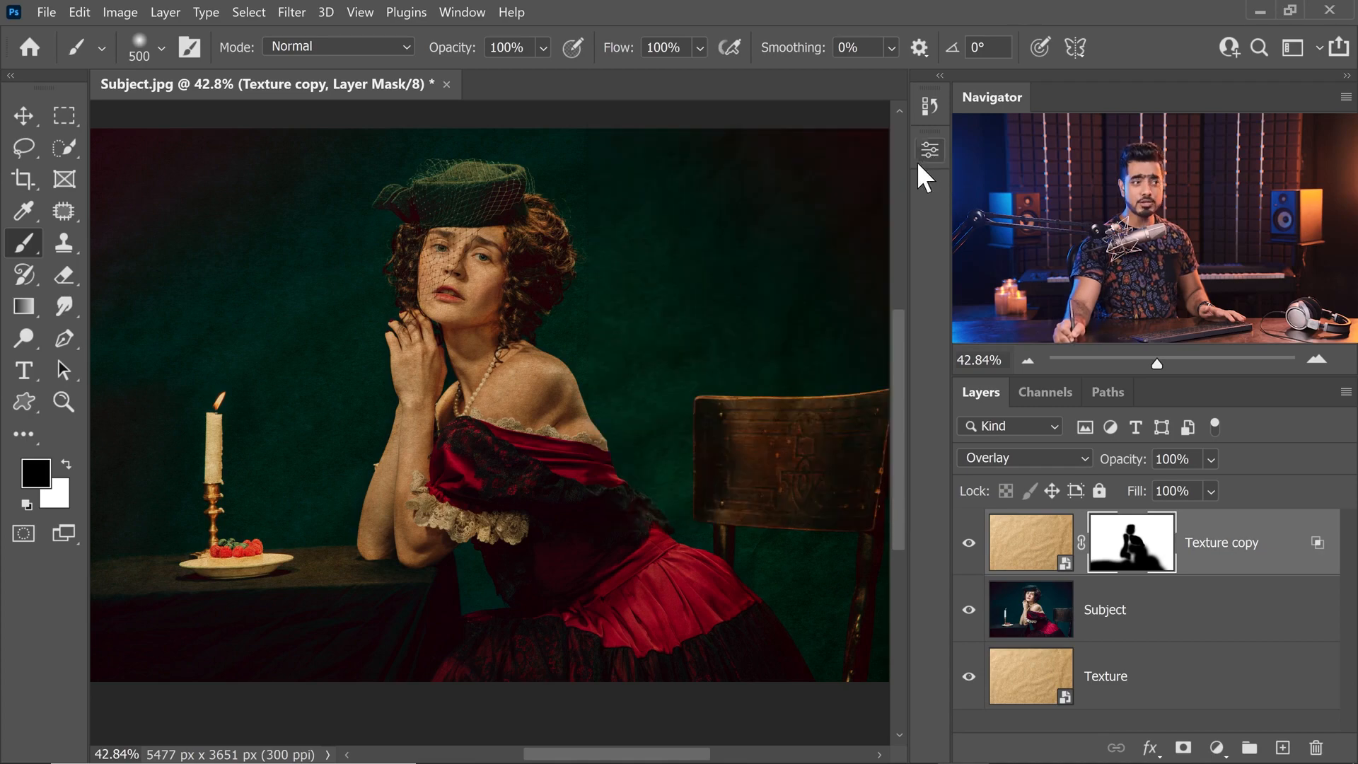
{"action": "left_click", "coordinate": [465, 13]}
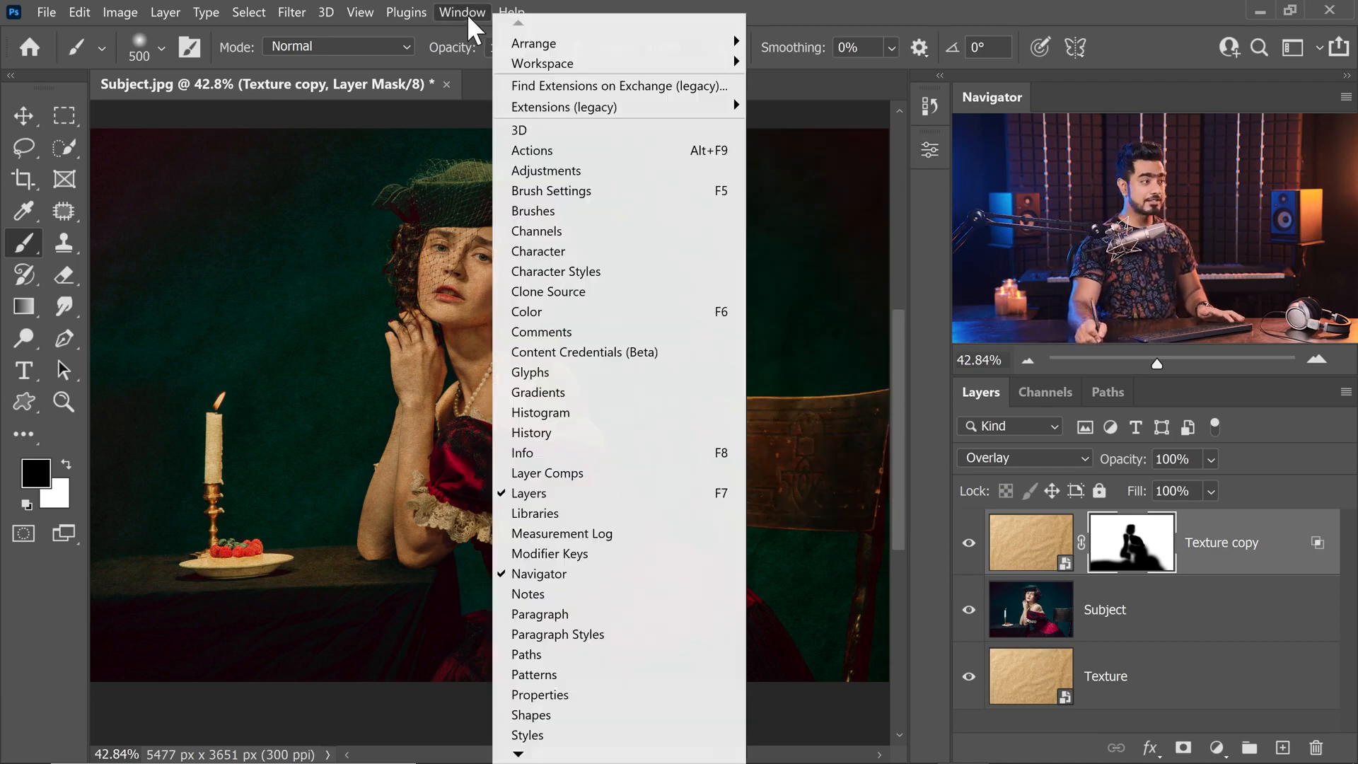
{"action": "left_click", "coordinate": [563, 694]}
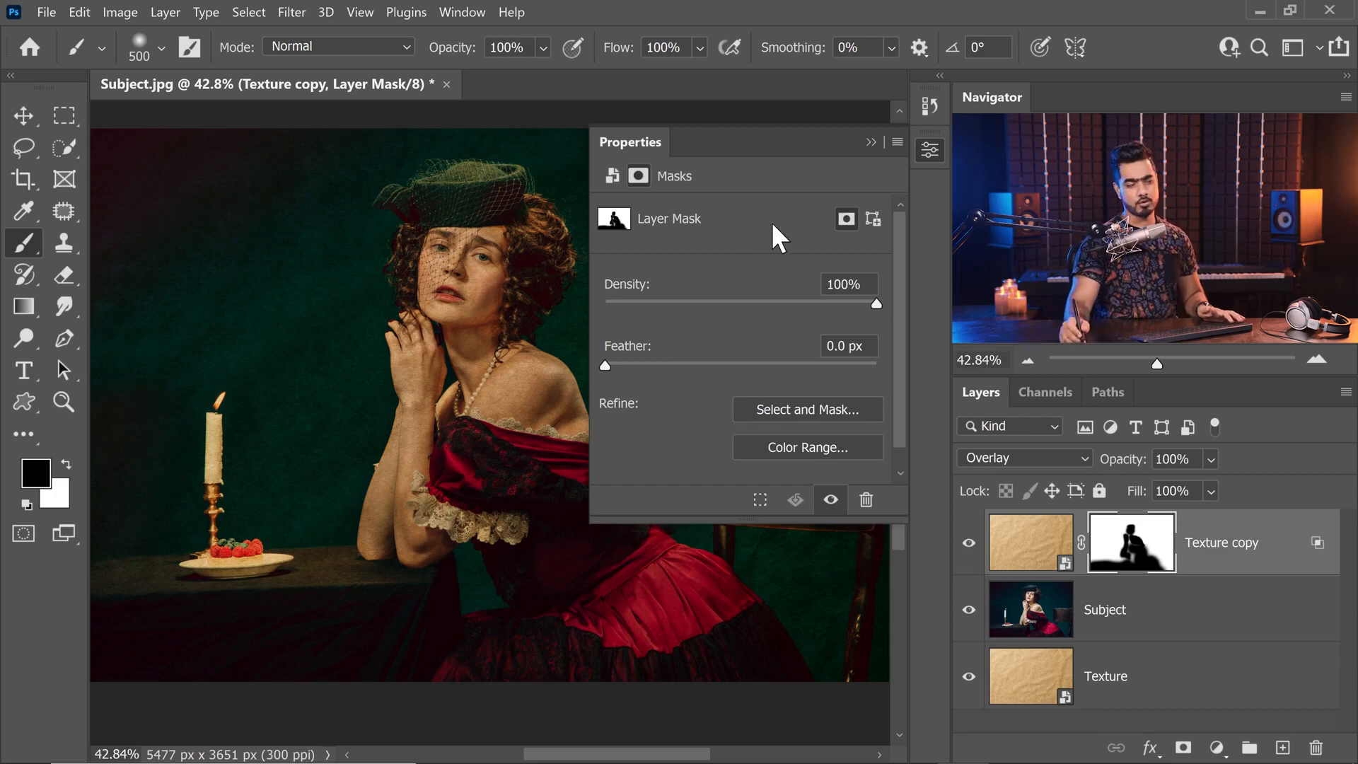
{"action": "mouse_move", "coordinate": [930, 150]}
{"action": "left_mouse_down"}
{"action": "mouse_move", "coordinate": [799, 153]}
{"action": "mouse_move", "coordinate": [678, 192]}
{"action": "mouse_move", "coordinate": [511, 197]}
{"action": "mouse_move", "coordinate": [429, 237]}
{"action": "mouse_move", "coordinate": [947, 212]}
{"action": "mouse_move", "coordinate": [924, 146]}
{"action": "left_mouse_up"}
{"action": "left_click", "coordinate": [678, 192]}
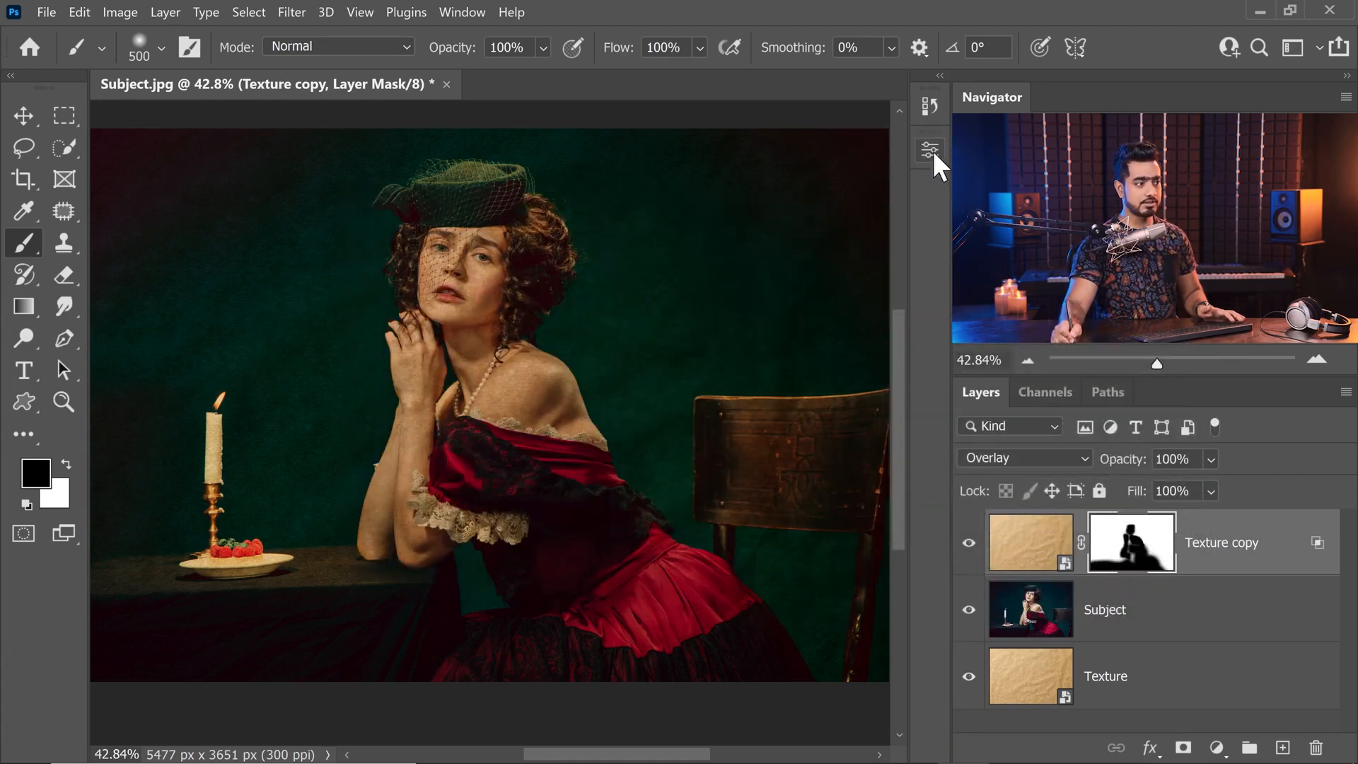
{"action": "left_click", "coordinate": [928, 150]}
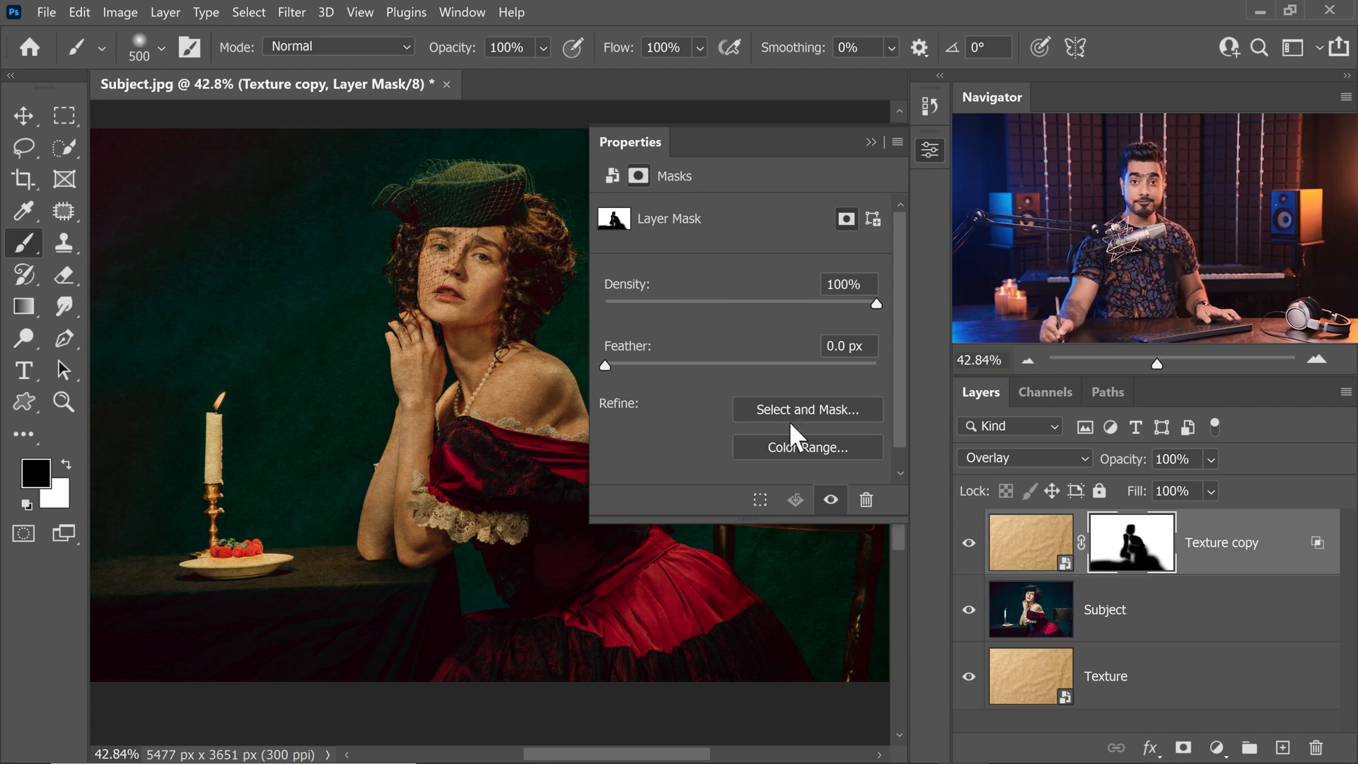
Try different densities for the Texture copy mask, including 0%, 100%, 74% and 76%.
{"action": "scroll", "coordinate": [480, 235], "scroll_direction": "up", "scroll_amount": 3}
{"action": "left_click_drag", "start_coordinate": [616, 301], "coordinate": [539, 302]}
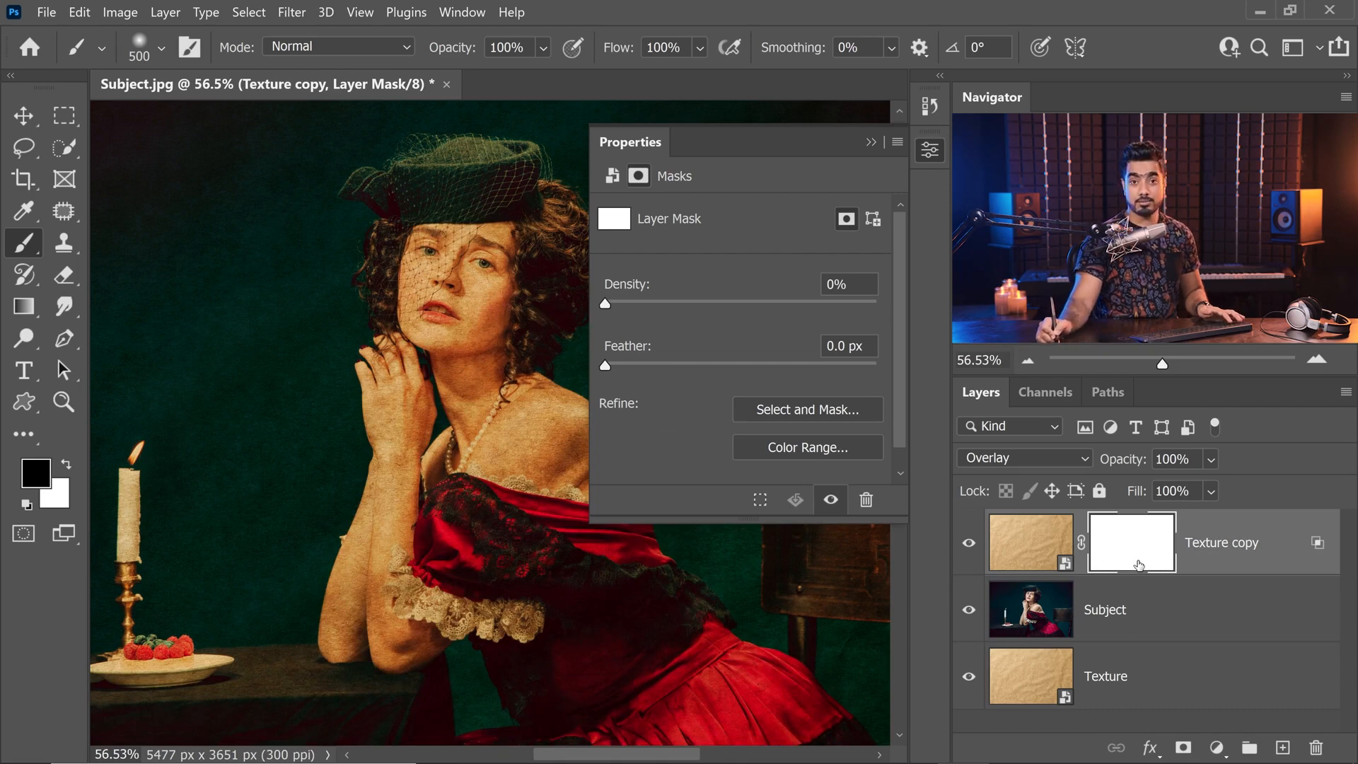
{"action": "left_click_drag", "start_coordinate": [659, 307], "coordinate": [706, 311]}
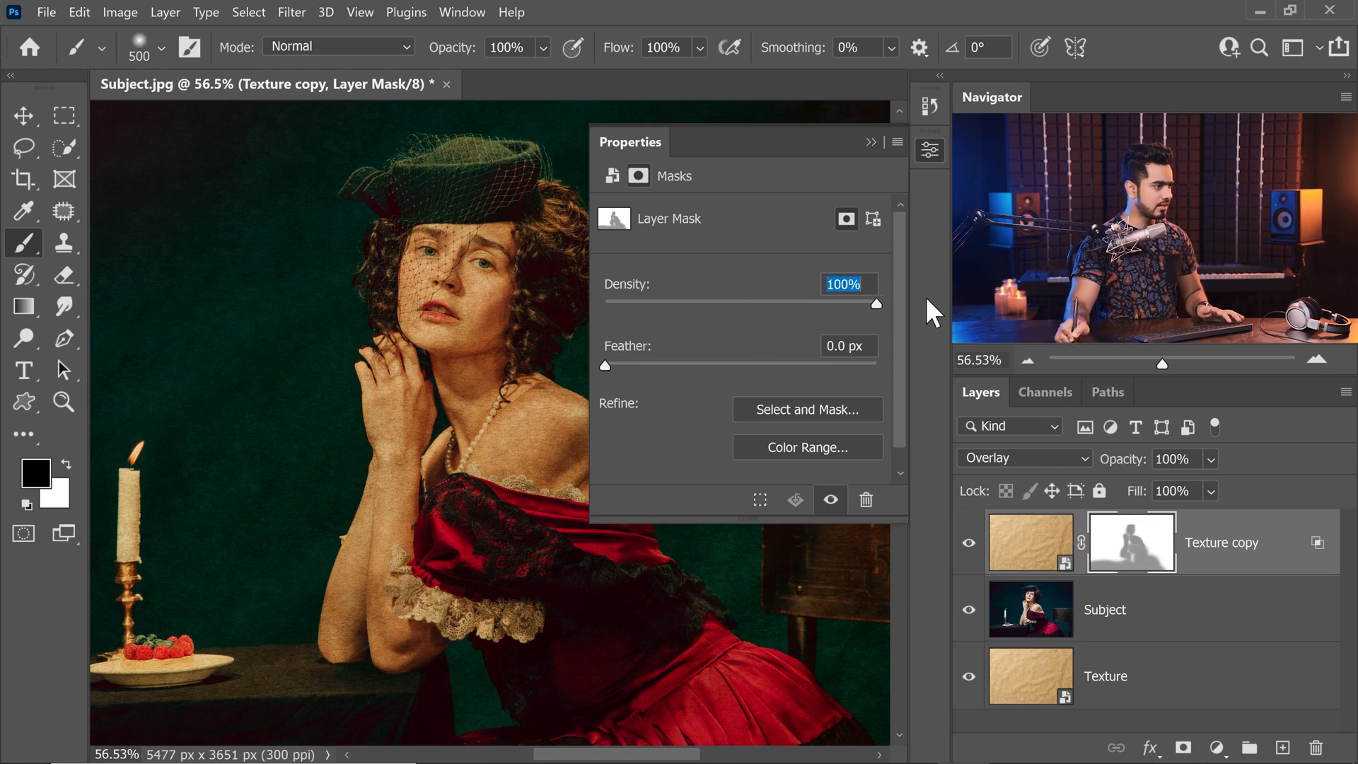
{"action": "left_click", "coordinate": [798, 302]}
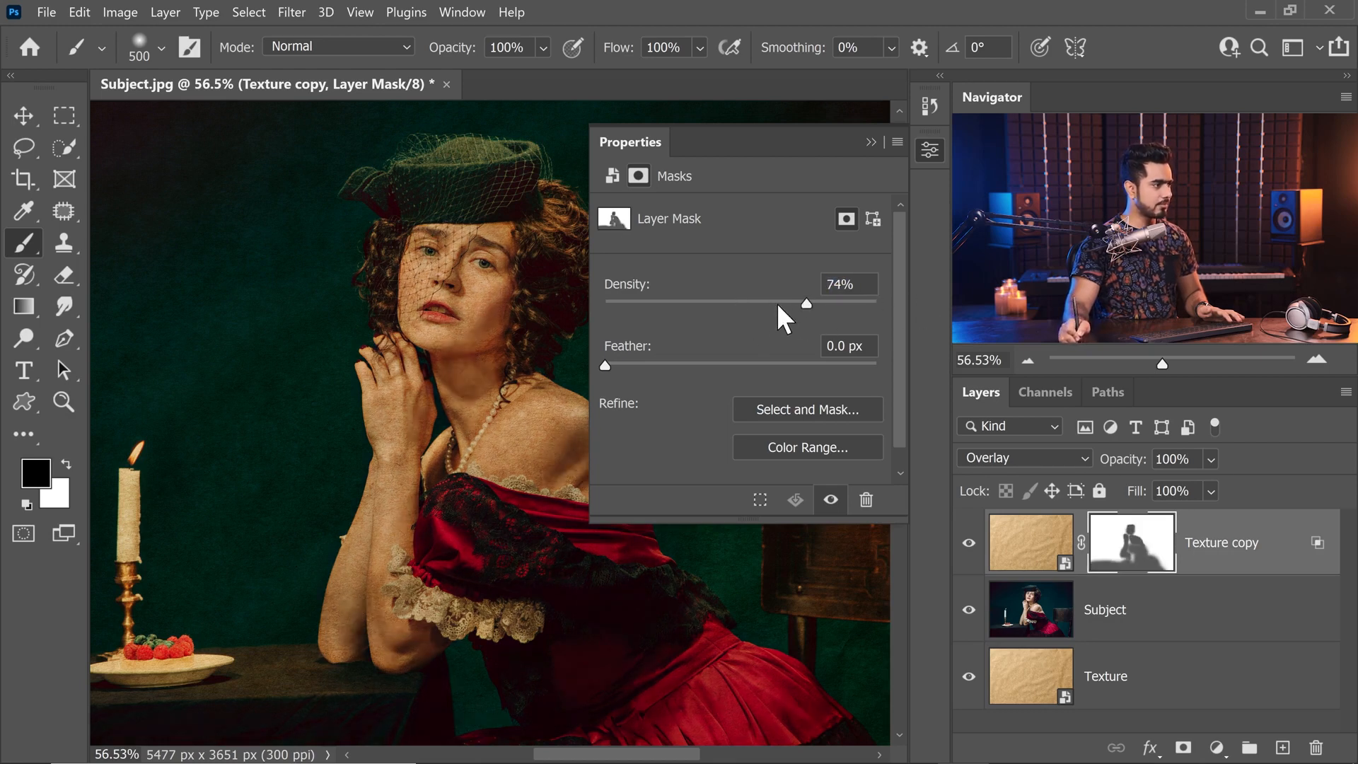
{"action": "left_click_drag", "start_coordinate": [777, 303], "coordinate": [810, 303]}
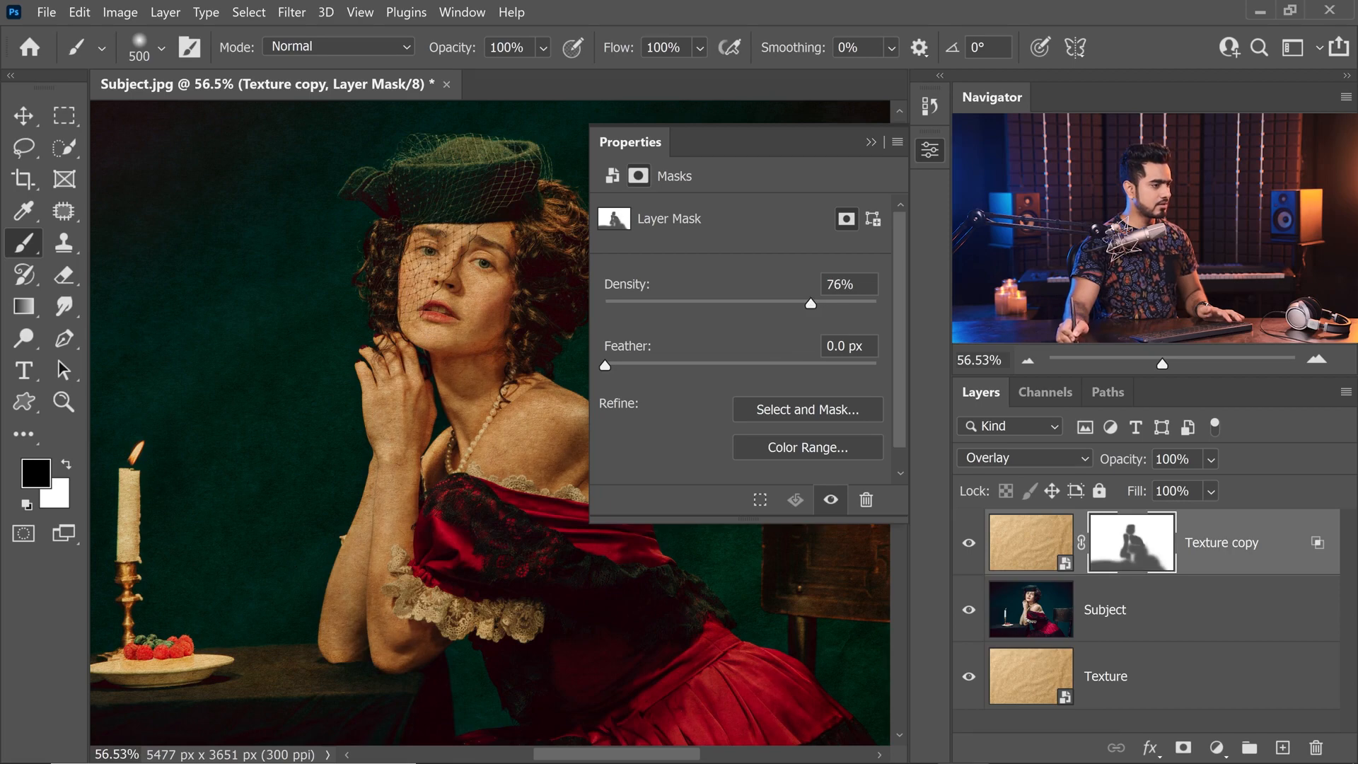
Set the Texture copy mask's density to 70% and close its properties.
{"action": "type", "text": "70"}
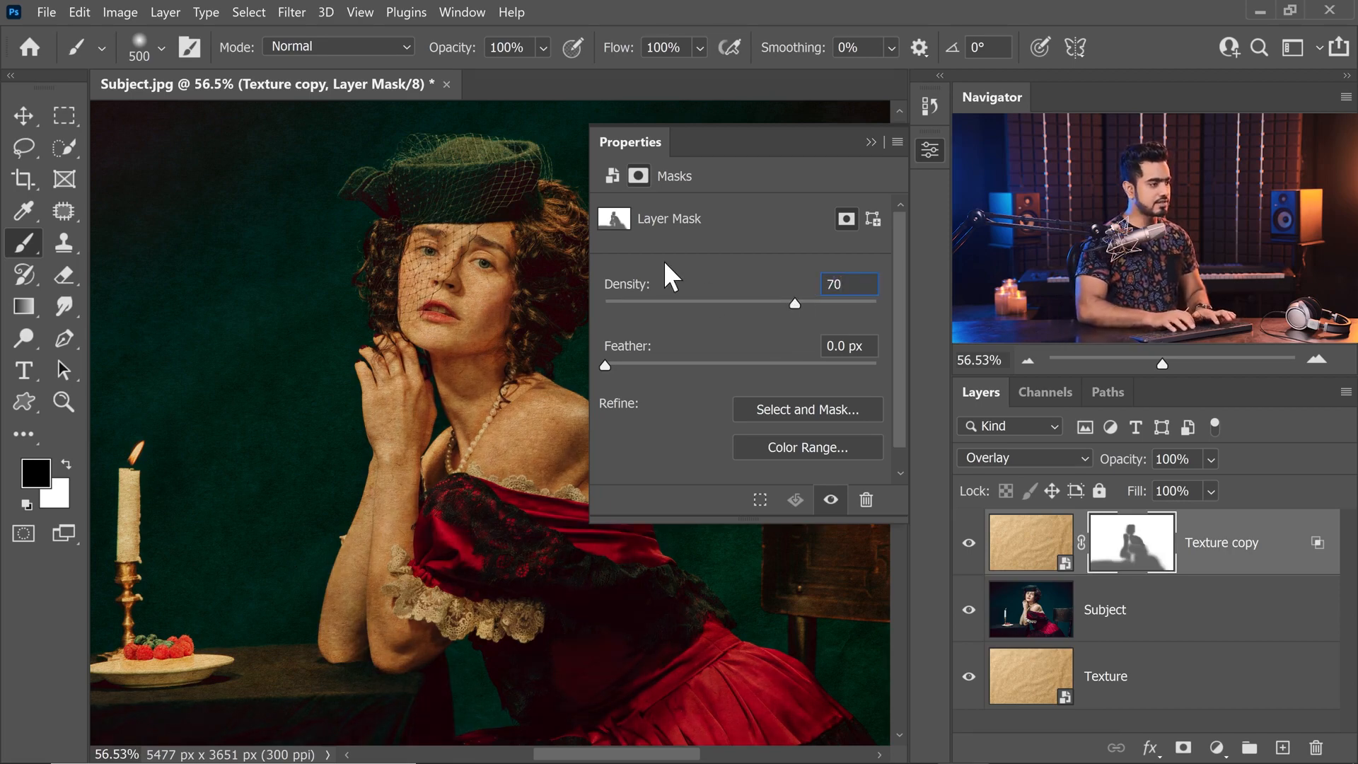
{"action": "key", "text": "Return"}
{"action": "left_click", "coordinate": [870, 142]}
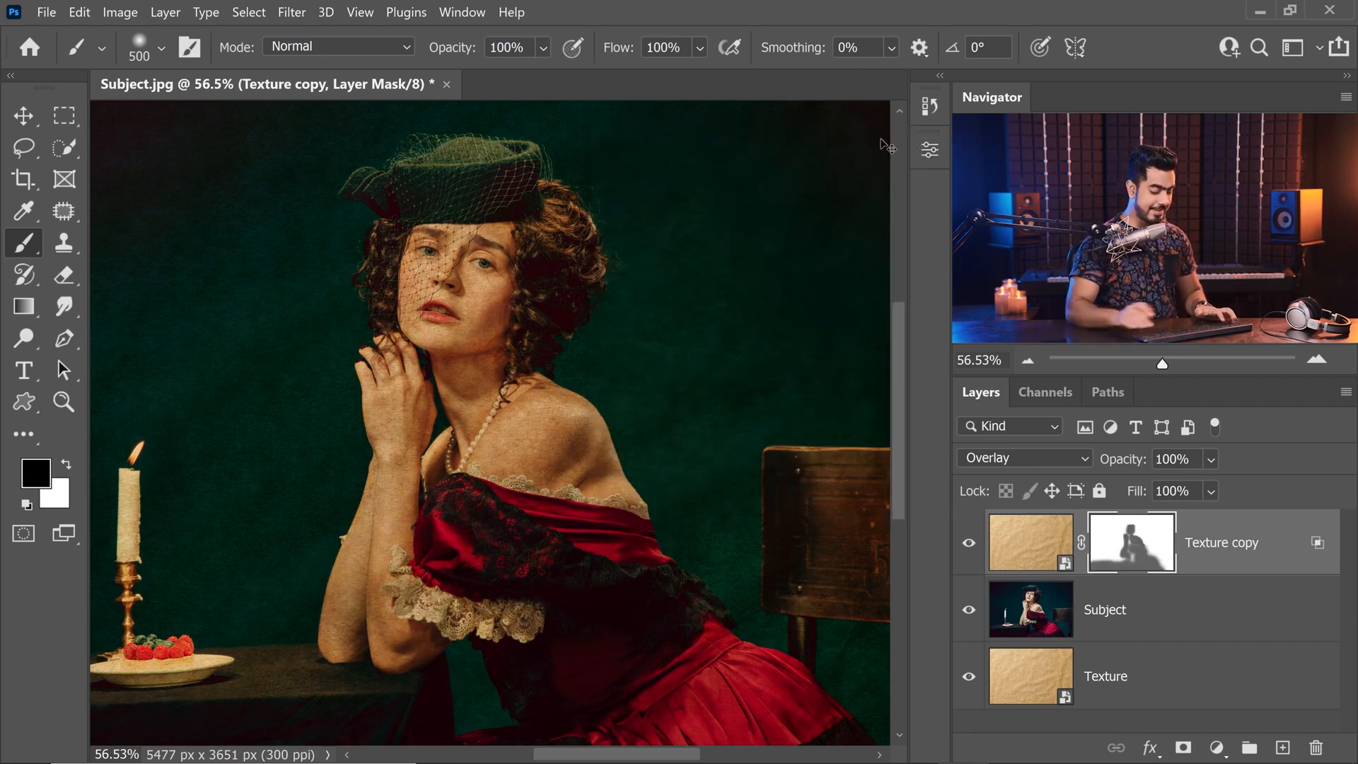
{"action": "key", "text": "ctrl+0"}
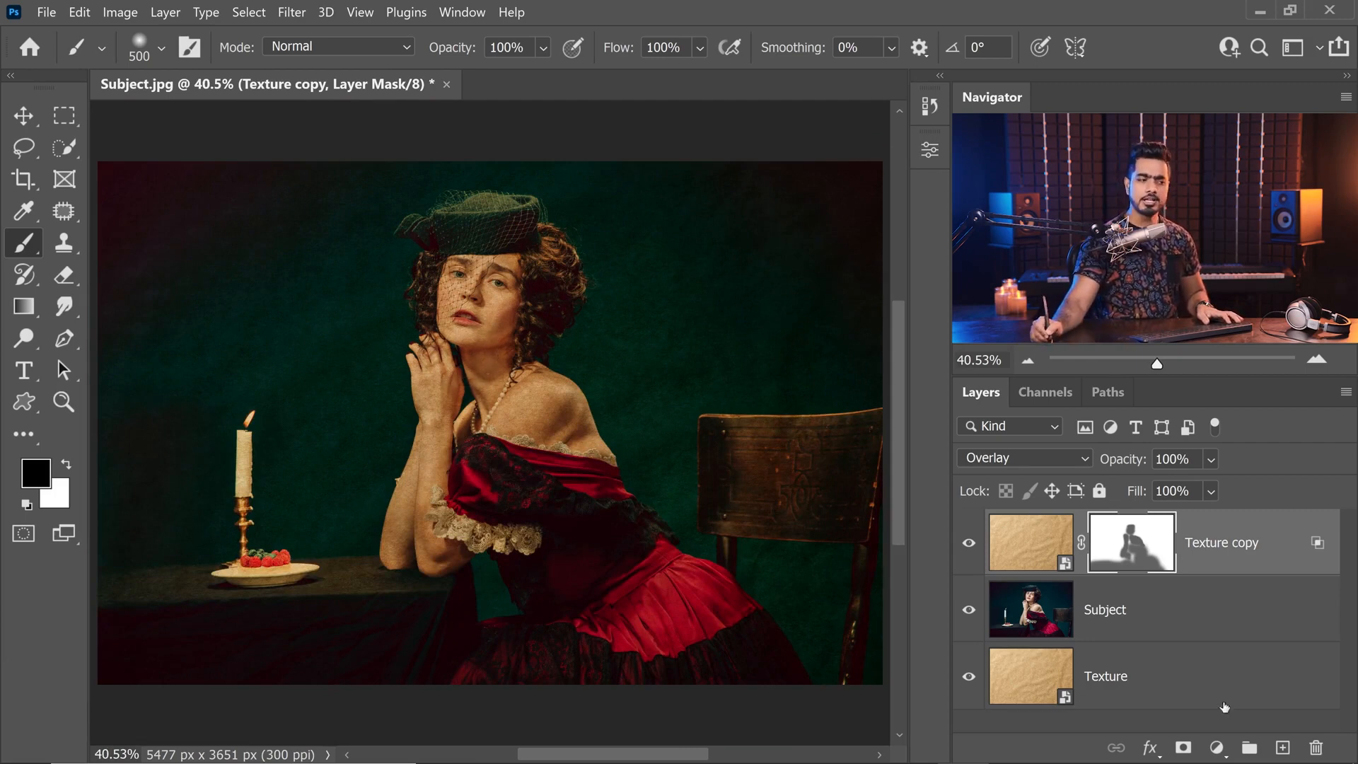
Add a Curves adjustment layer above the Texture copy layer.
{"action": "left_click", "coordinate": [1217, 749]}
{"action": "left_click", "coordinate": [1182, 485]}
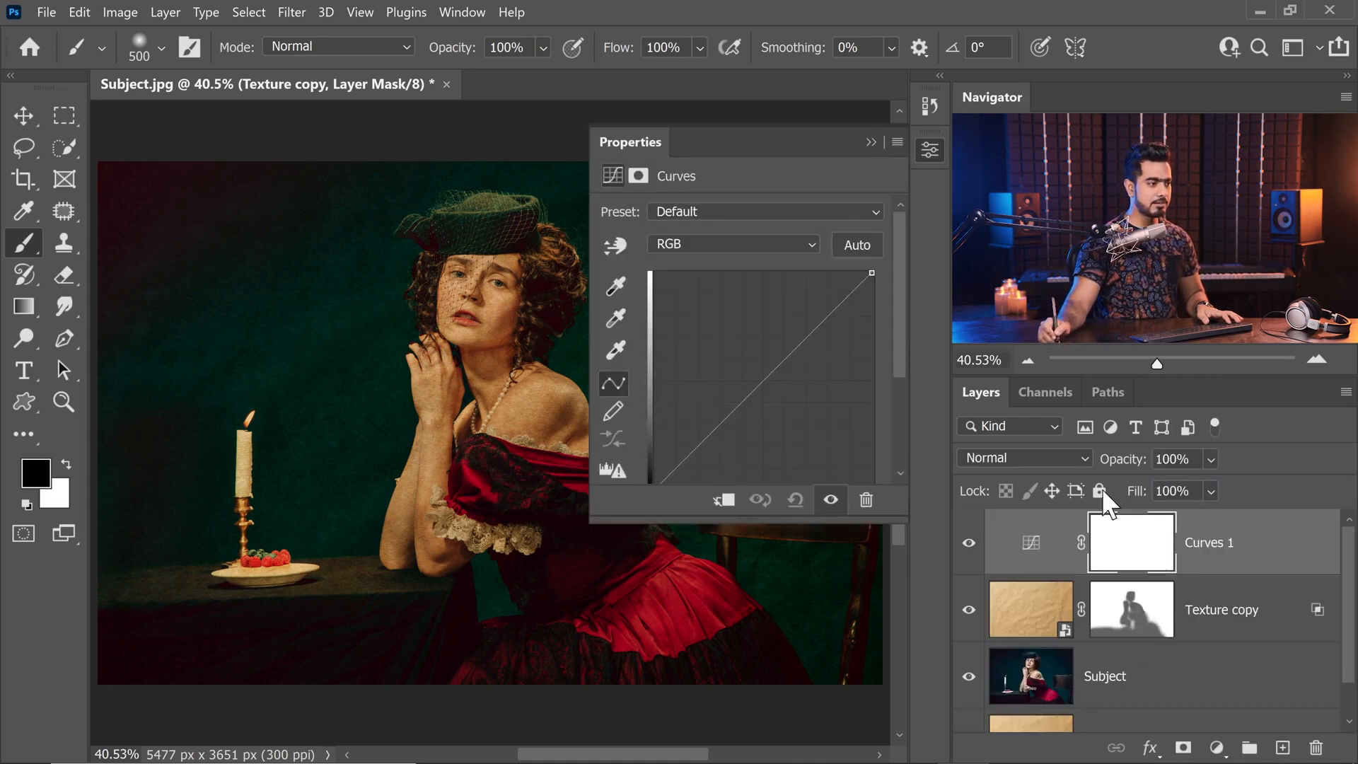
Brighten the image by moving the Curves 1 white point to input 218 with output 255, and close the properties.
{"action": "left_click_drag", "start_coordinate": [807, 523], "coordinate": [807, 629]}
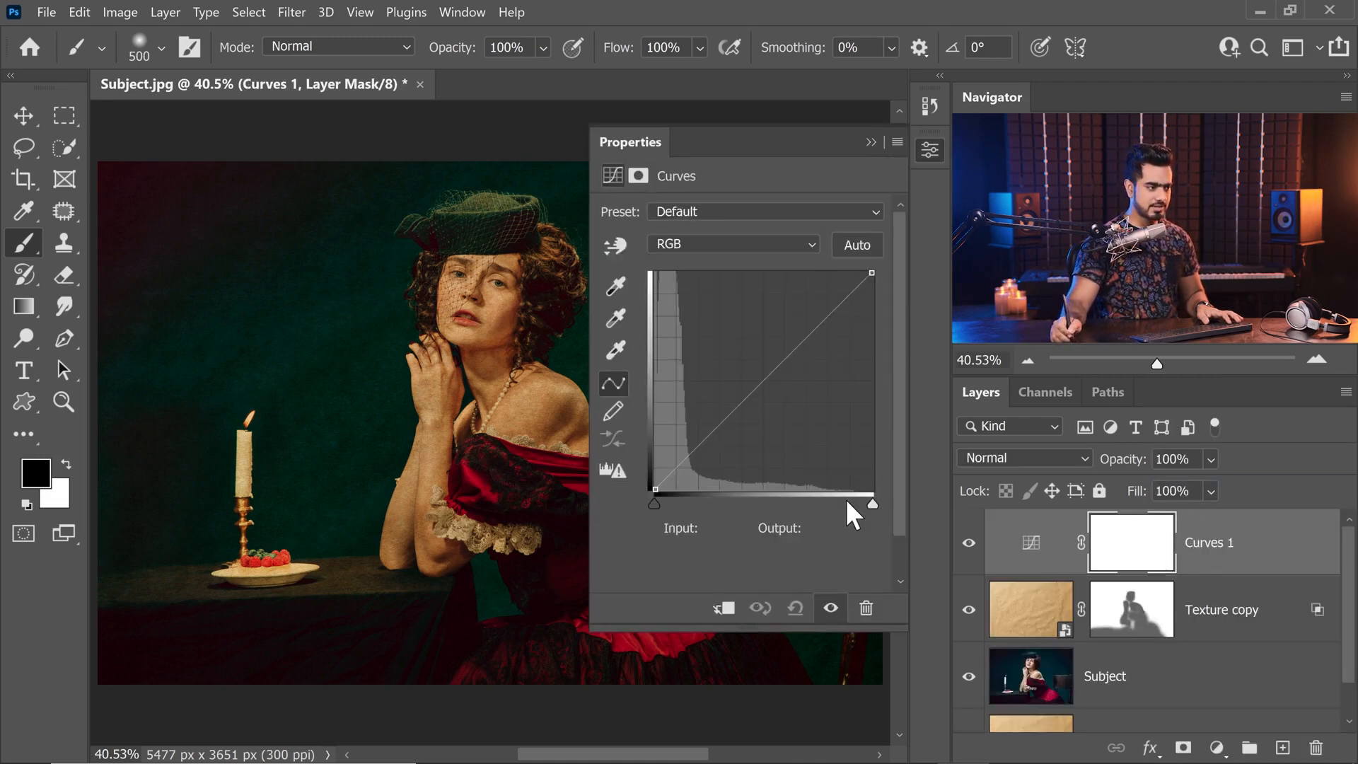
{"action": "left_click_drag", "start_coordinate": [540, 397], "coordinate": [440, 400]}
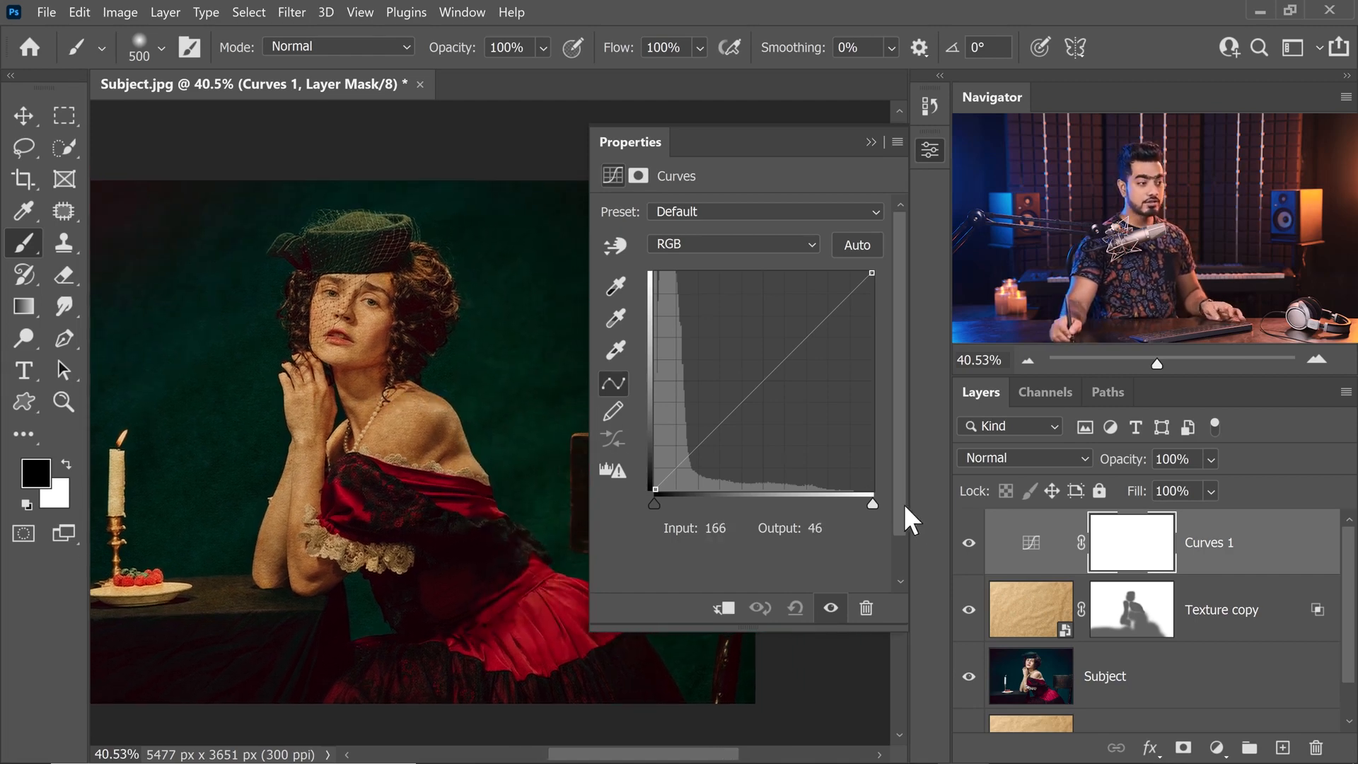
{"action": "left_click", "coordinate": [873, 502], "text": "alt"}
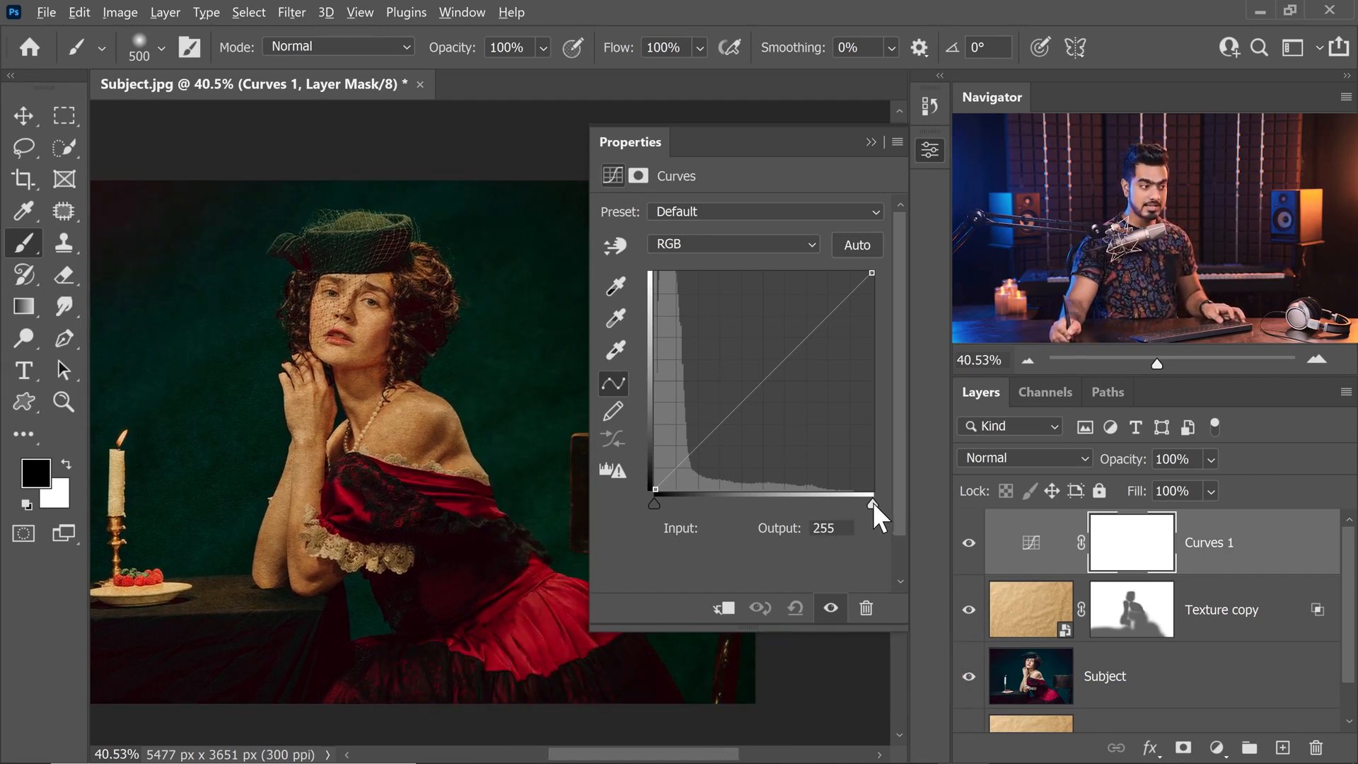
{"action": "left_click_drag", "start_coordinate": [874, 503], "coordinate": [842, 505]}
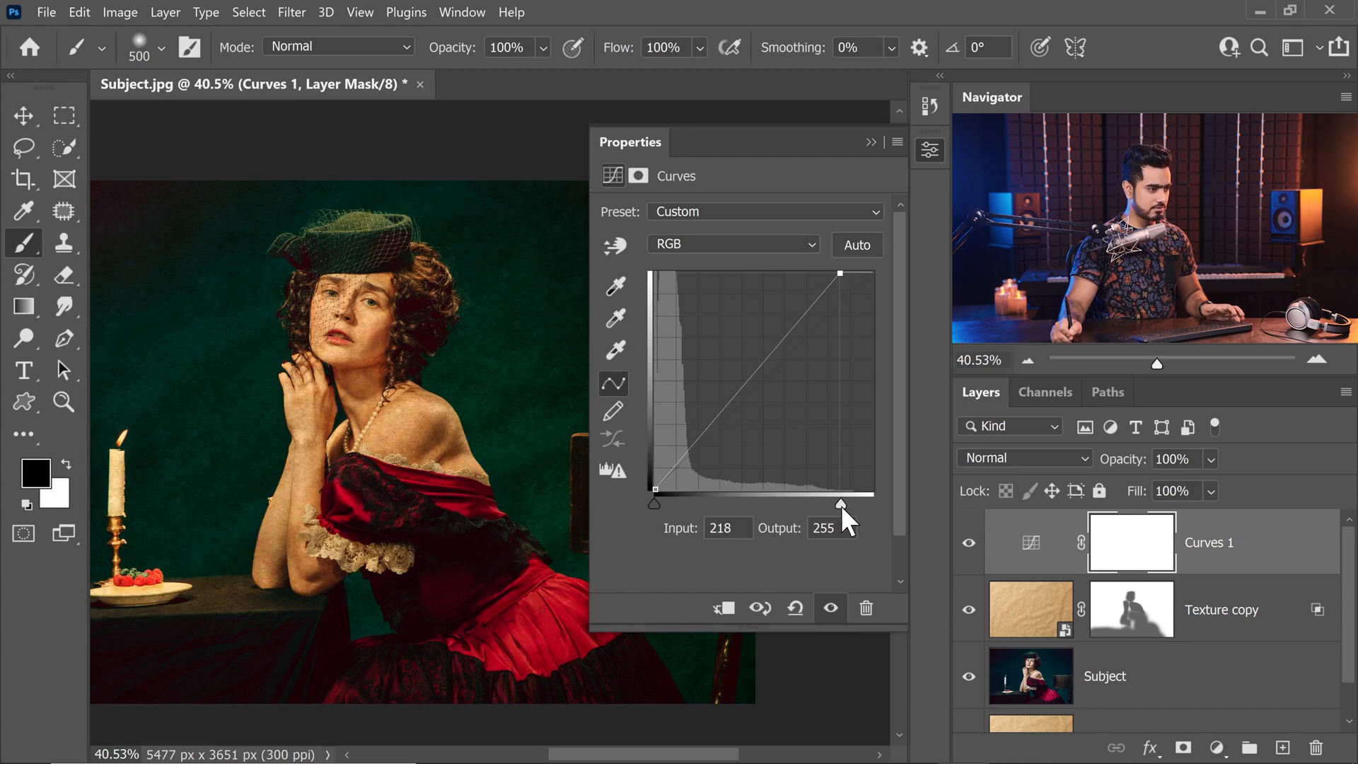
{"action": "left_click", "coordinate": [872, 143]}
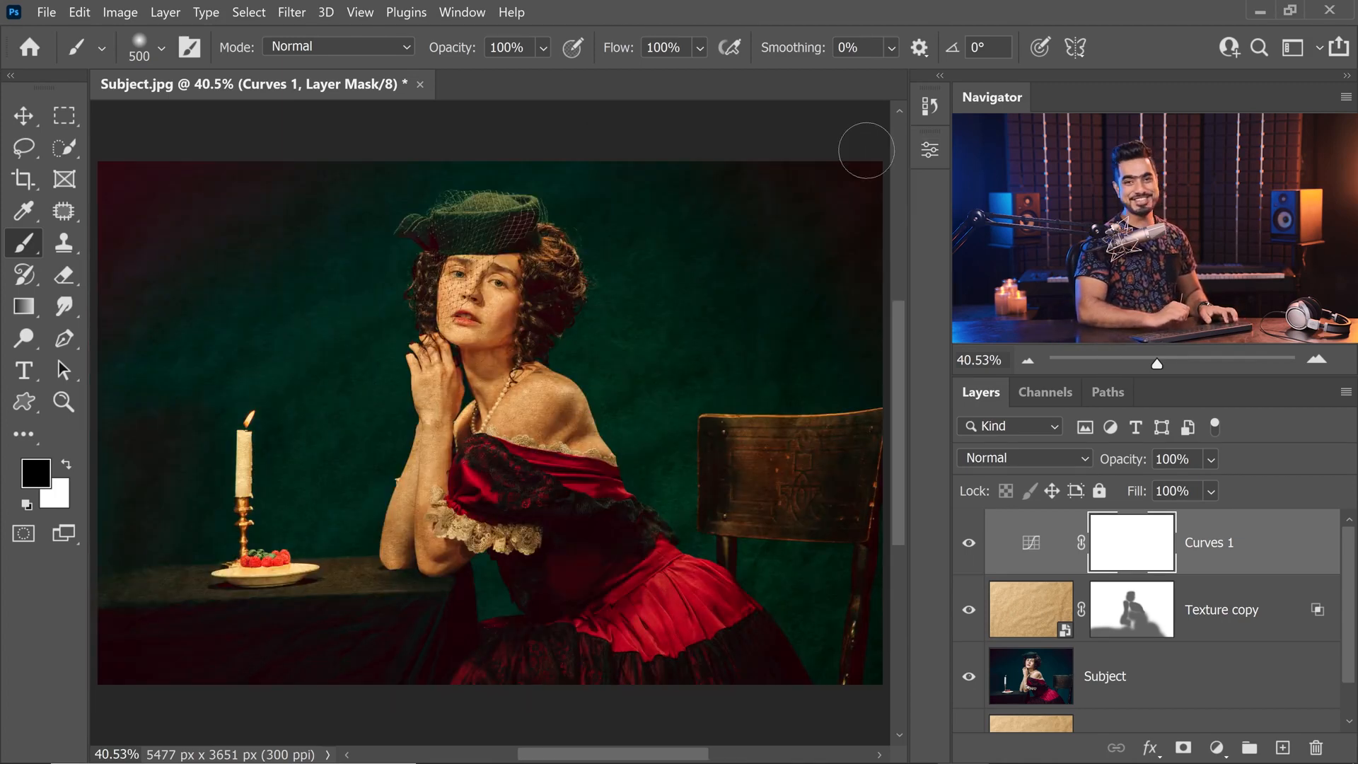
Save a history snapshot of the edited image in its current state.
{"action": "left_click", "coordinate": [930, 106]}
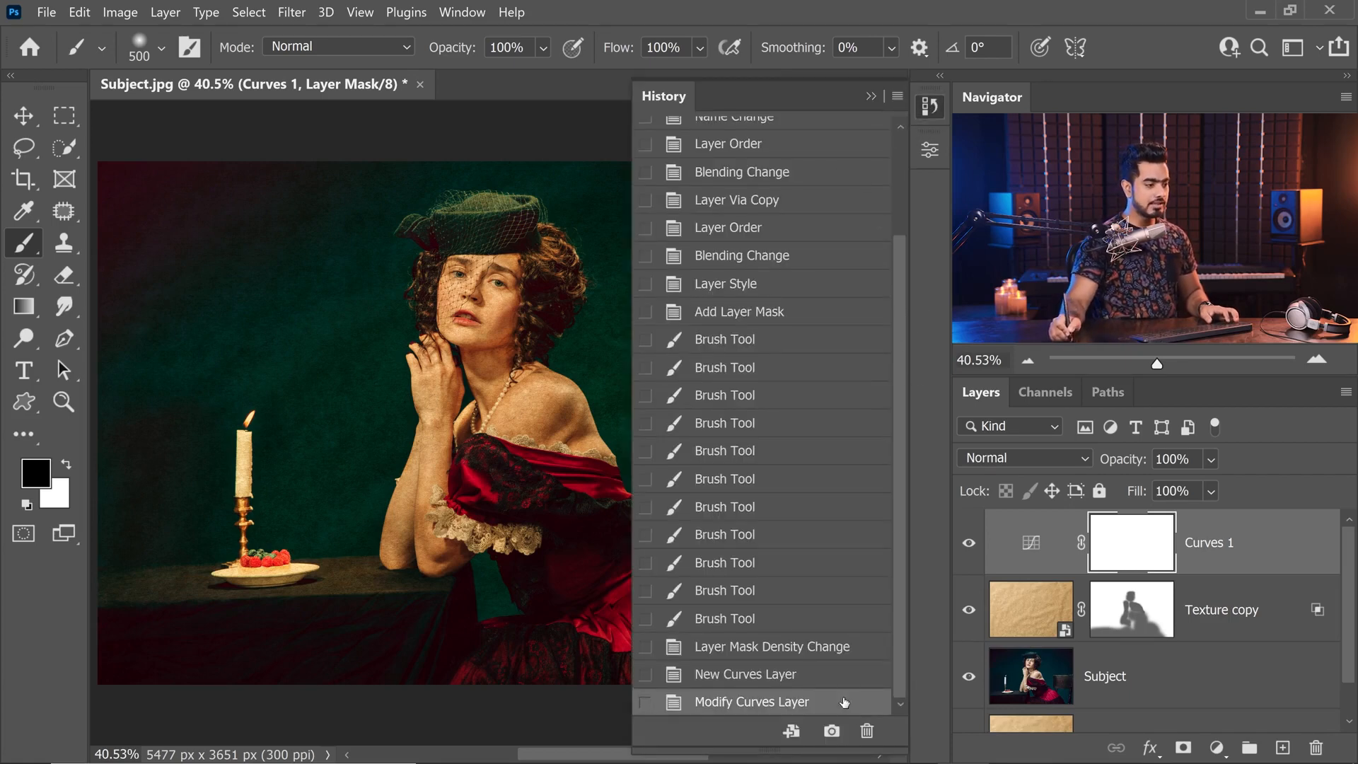
{"action": "left_click", "coordinate": [833, 734]}
{"action": "left_click_drag", "start_coordinate": [898, 652], "coordinate": [900, 353]}
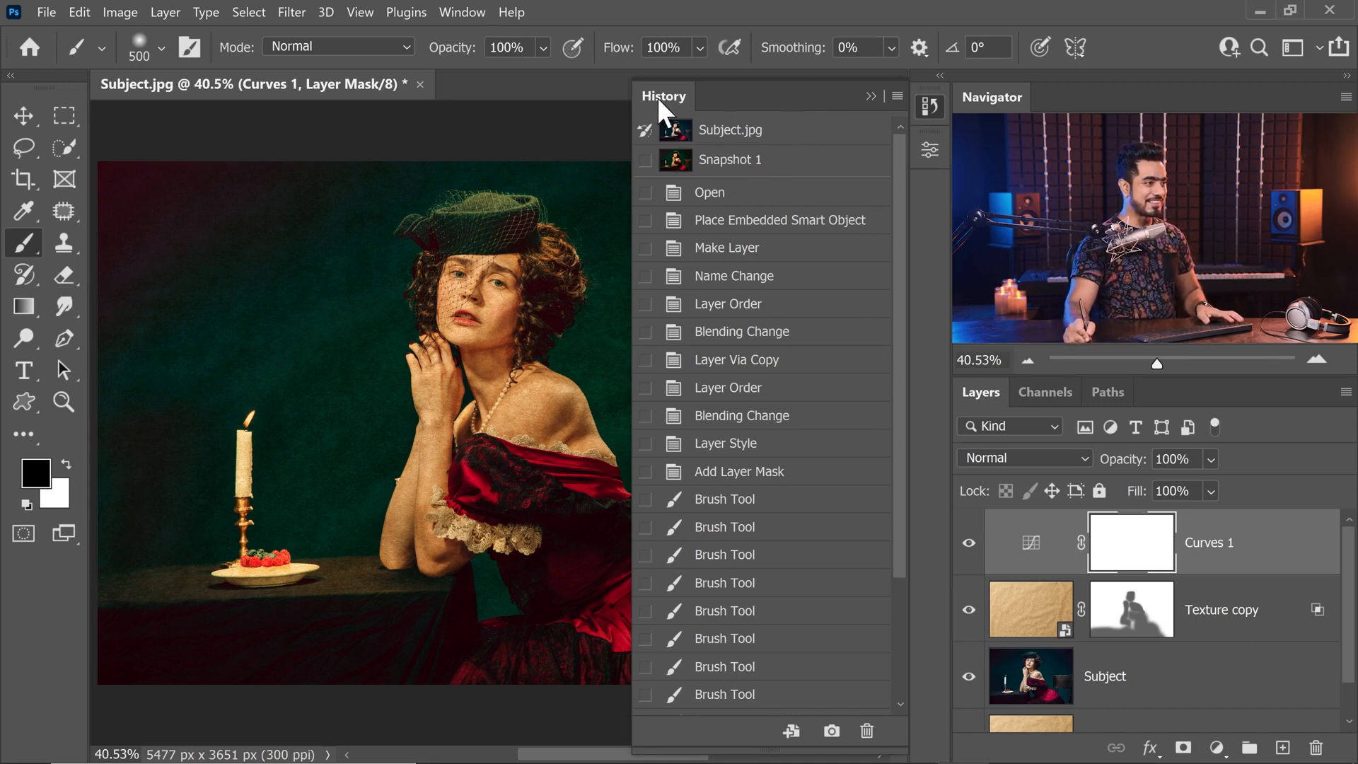
Compare the original Subject.jpg state with Snapshot 1, return to Snapshot 1 and close the history.
{"action": "scroll", "coordinate": [383, 299], "scroll_direction": "down", "scroll_amount": 3}
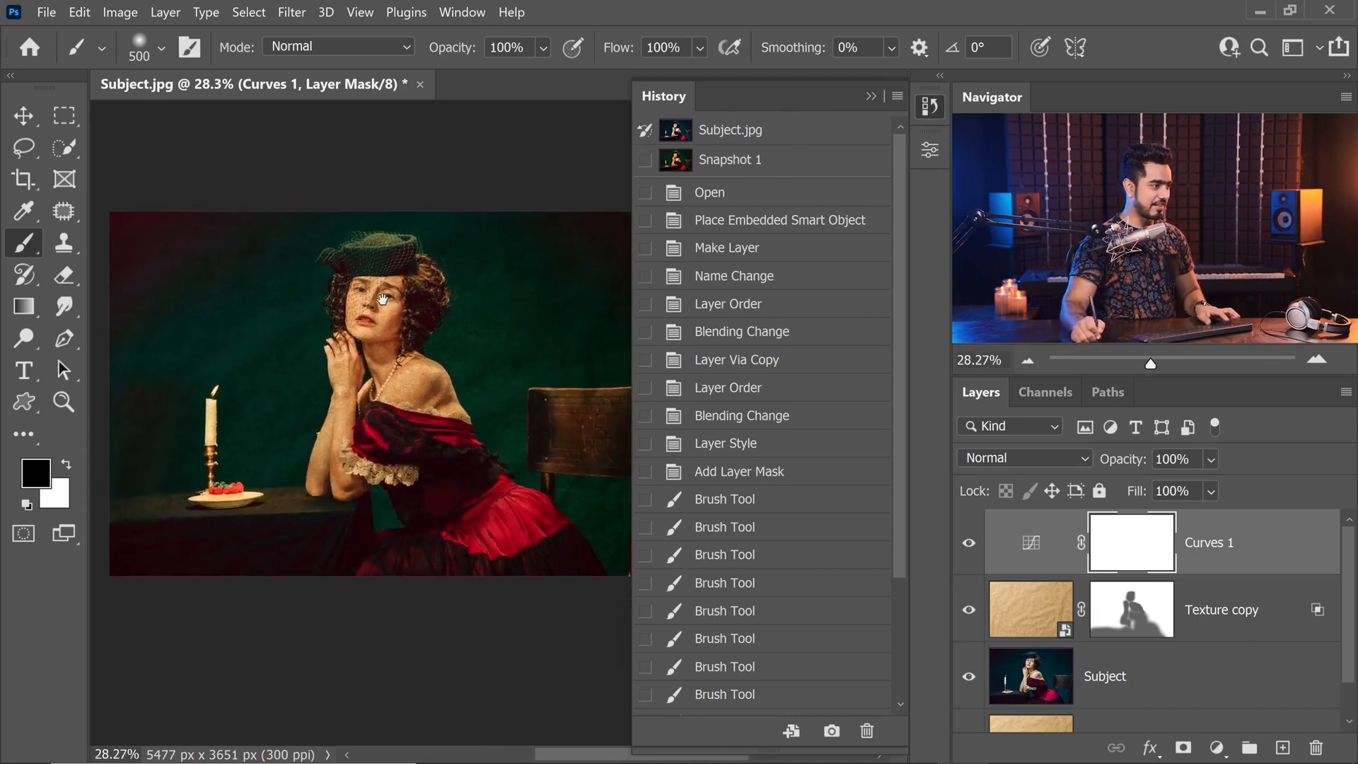
{"action": "scroll", "coordinate": [382, 299], "scroll_direction": "up", "scroll_amount": 5}
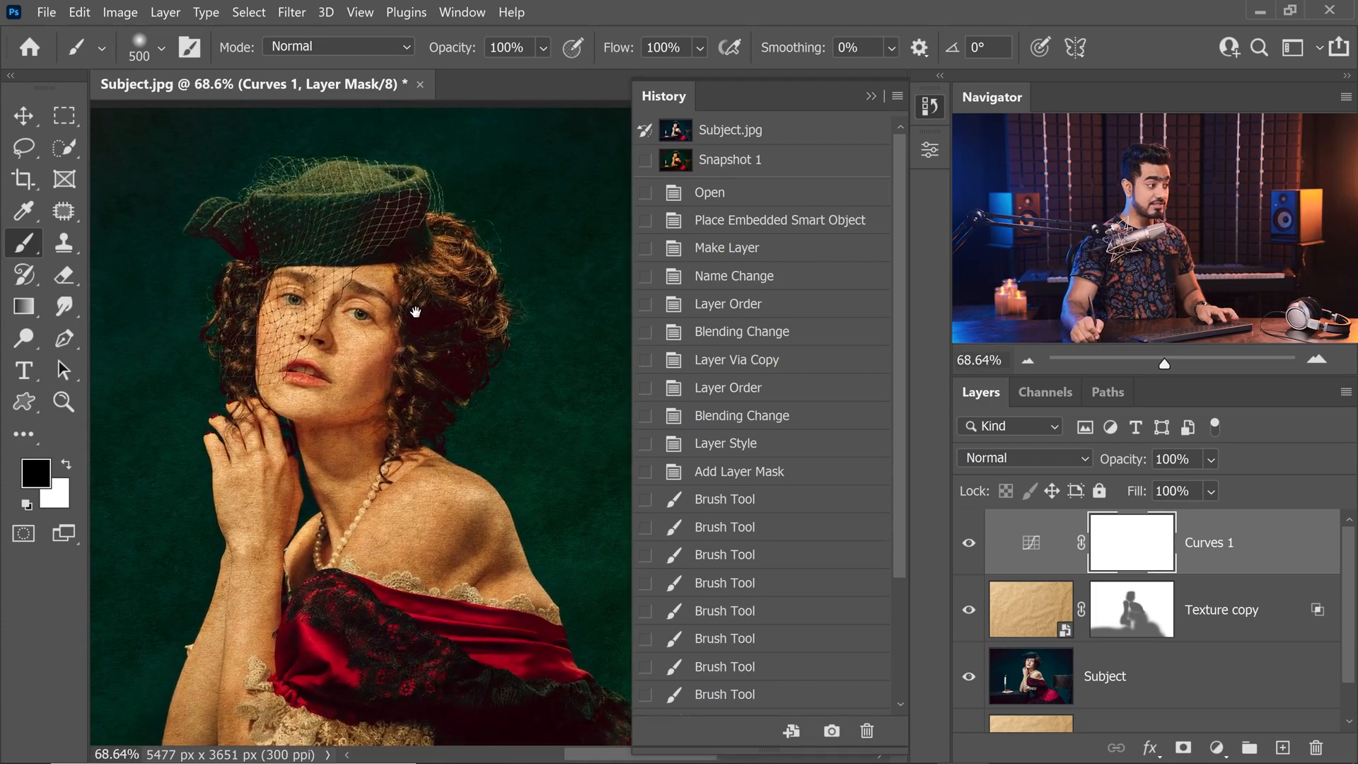
{"action": "left_click", "coordinate": [745, 141]}
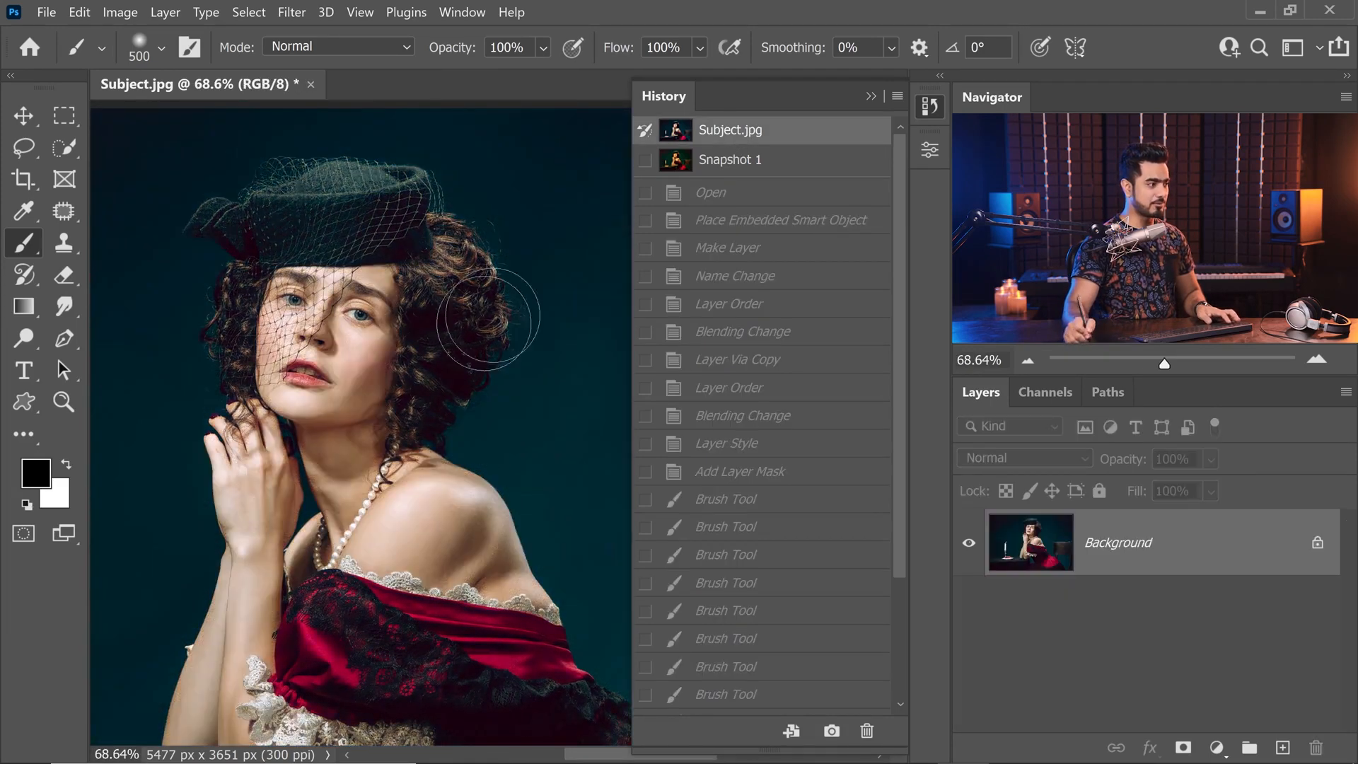
{"action": "scroll", "coordinate": [486, 319], "scroll_direction": "down", "scroll_amount": 2}
{"action": "left_click", "coordinate": [714, 163]}
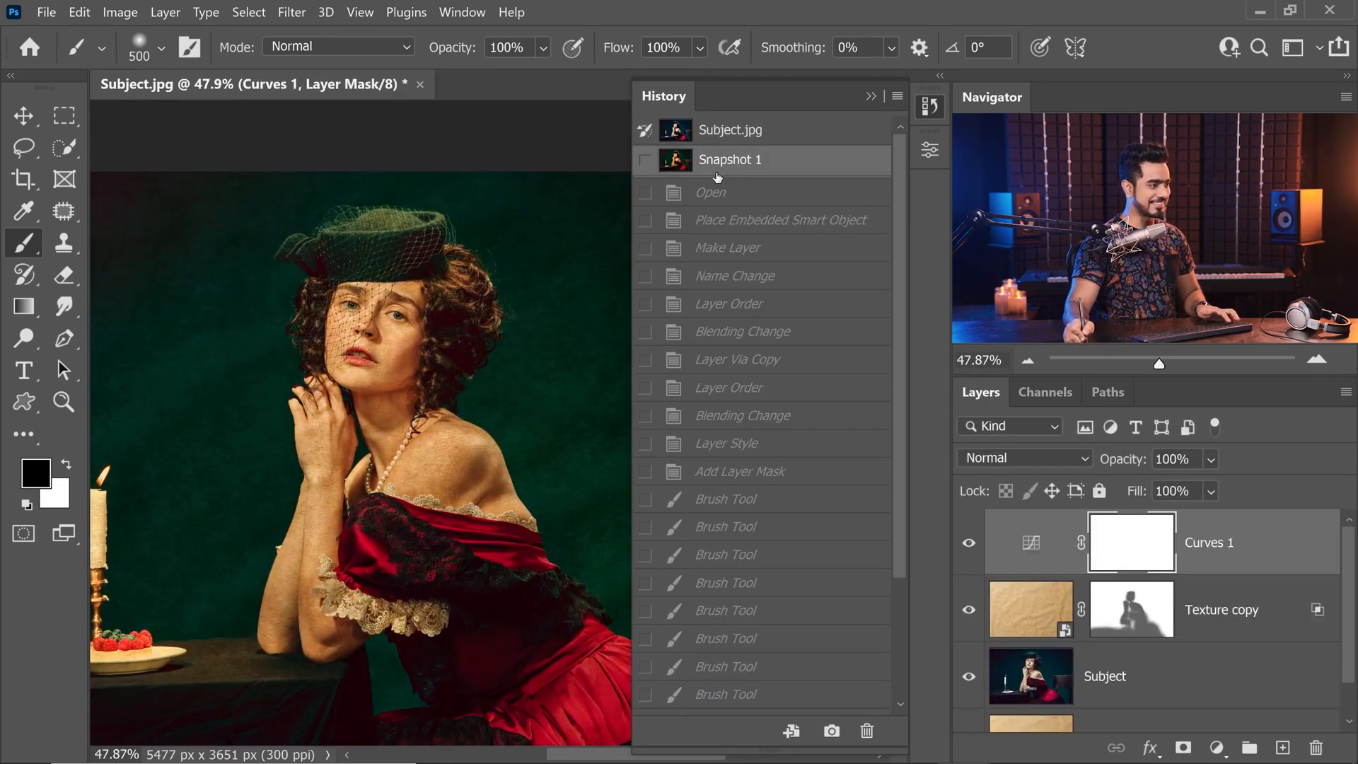
{"action": "left_click", "coordinate": [871, 97]}
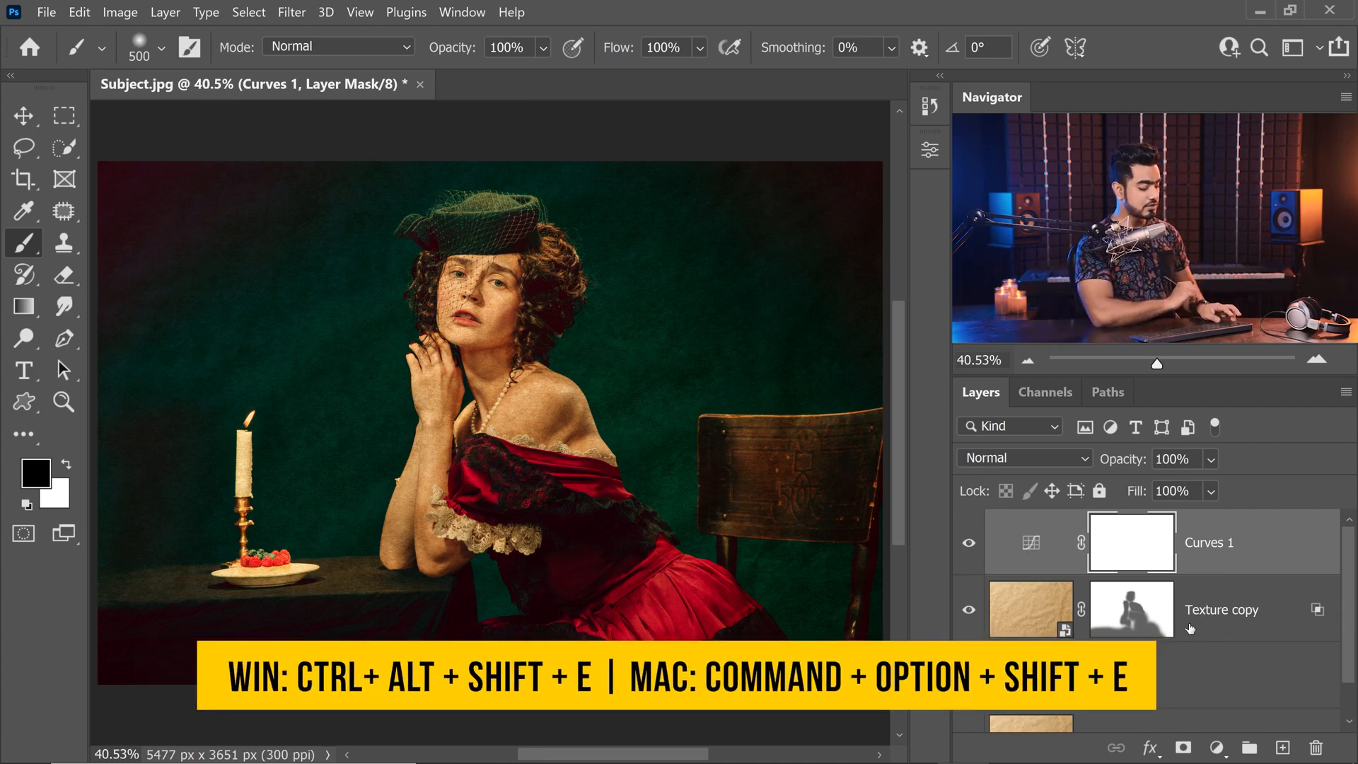
Try stamping all visible layers into a new layer above Curves 1, undoing it each time.
{"action": "key", "text": "ctrl+alt+shift+e"}
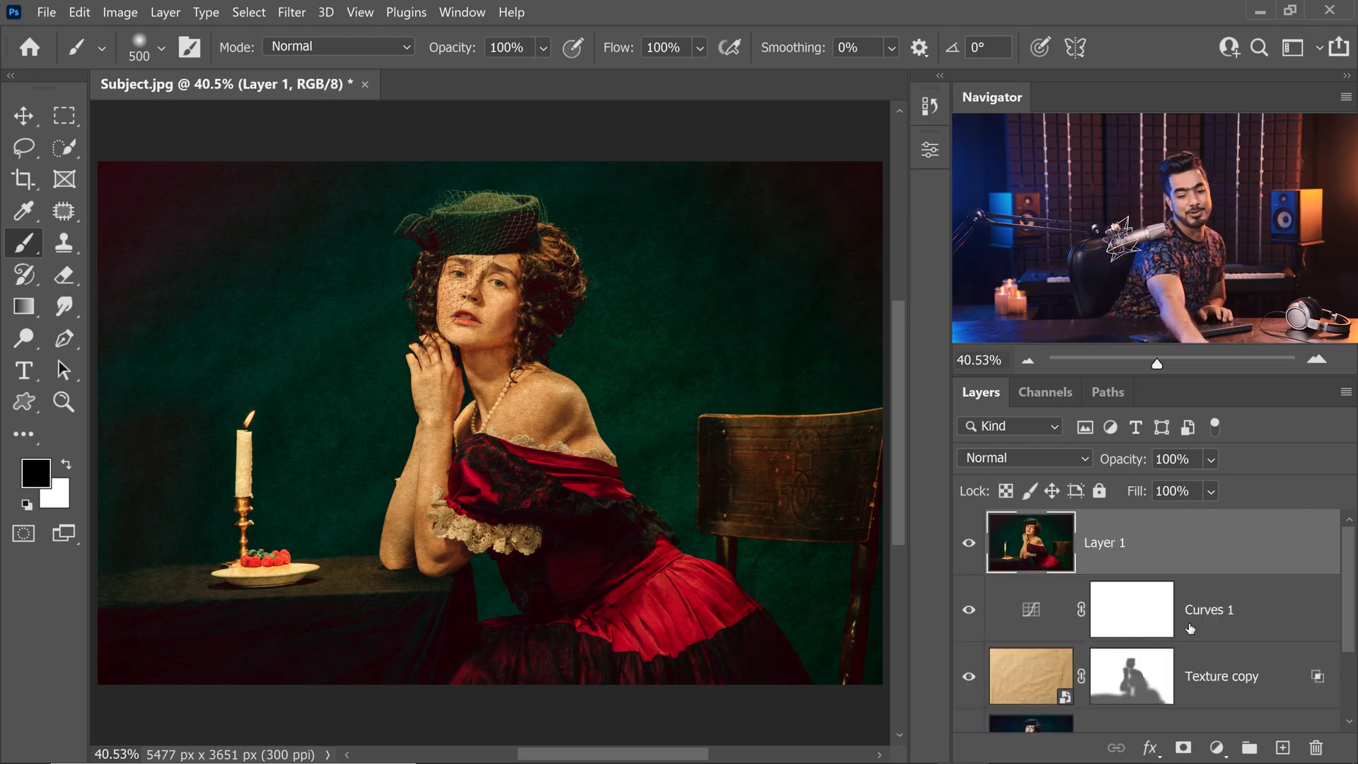
{"action": "key", "text": "ctrl+z"}
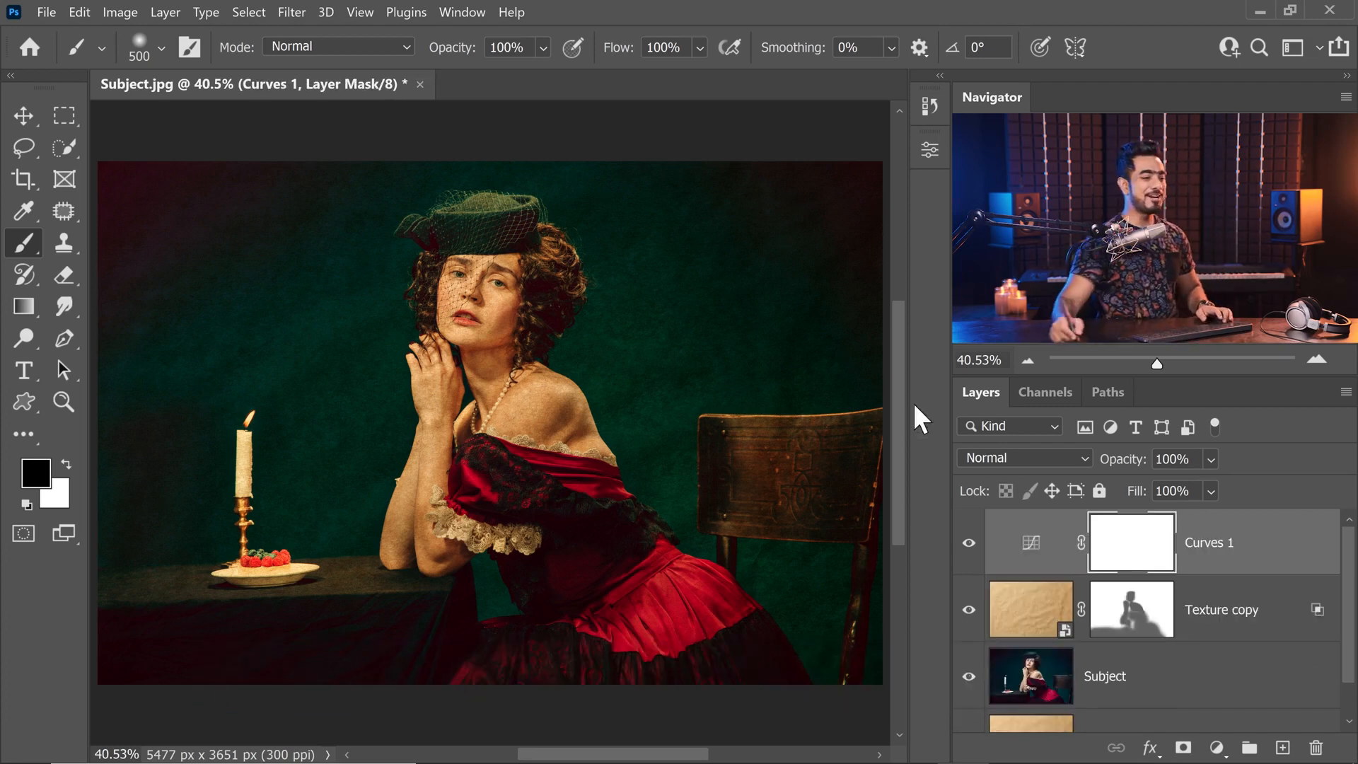
{"action": "key", "text": "ctrl+alt+shift+e"}
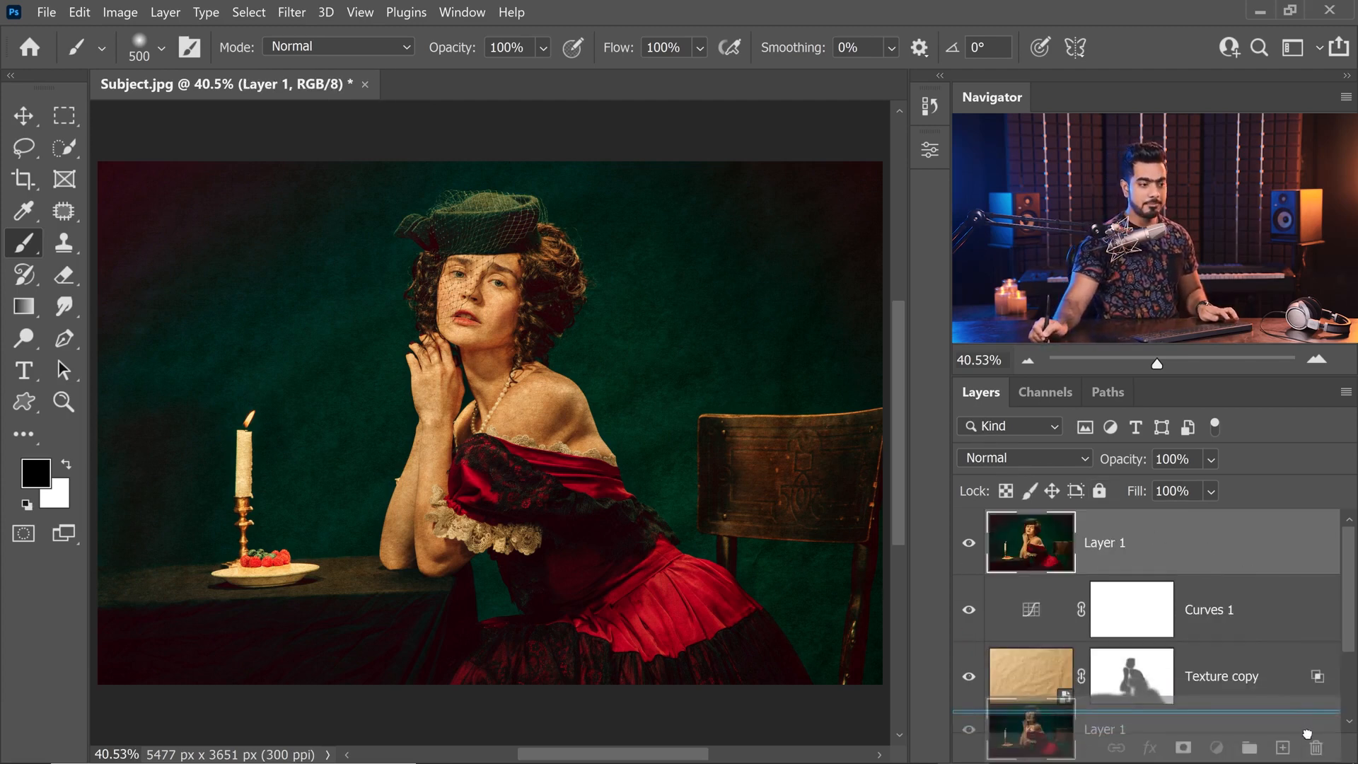
{"action": "key", "text": "ctrl+z"}
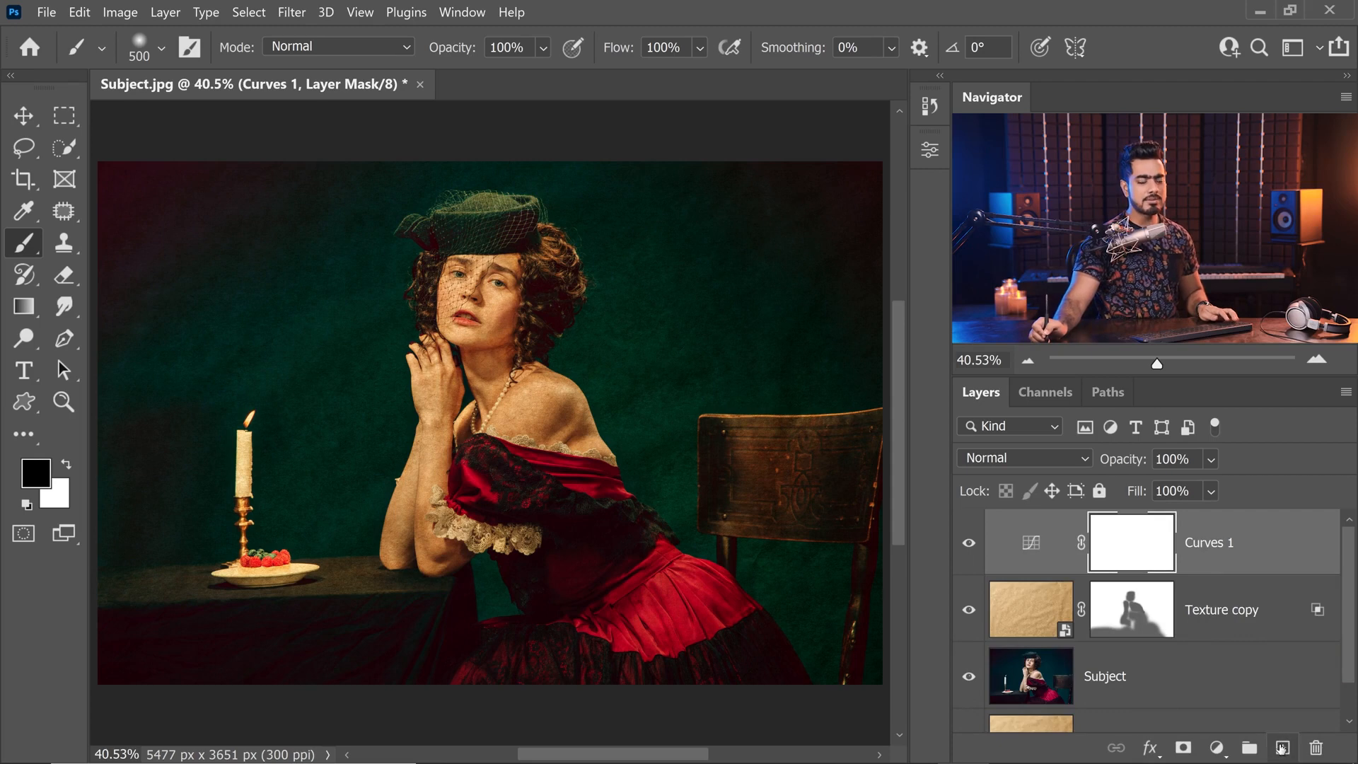
Try an empty layer above Curves 1, hide it and delete it.
{"action": "left_click", "coordinate": [1284, 748]}
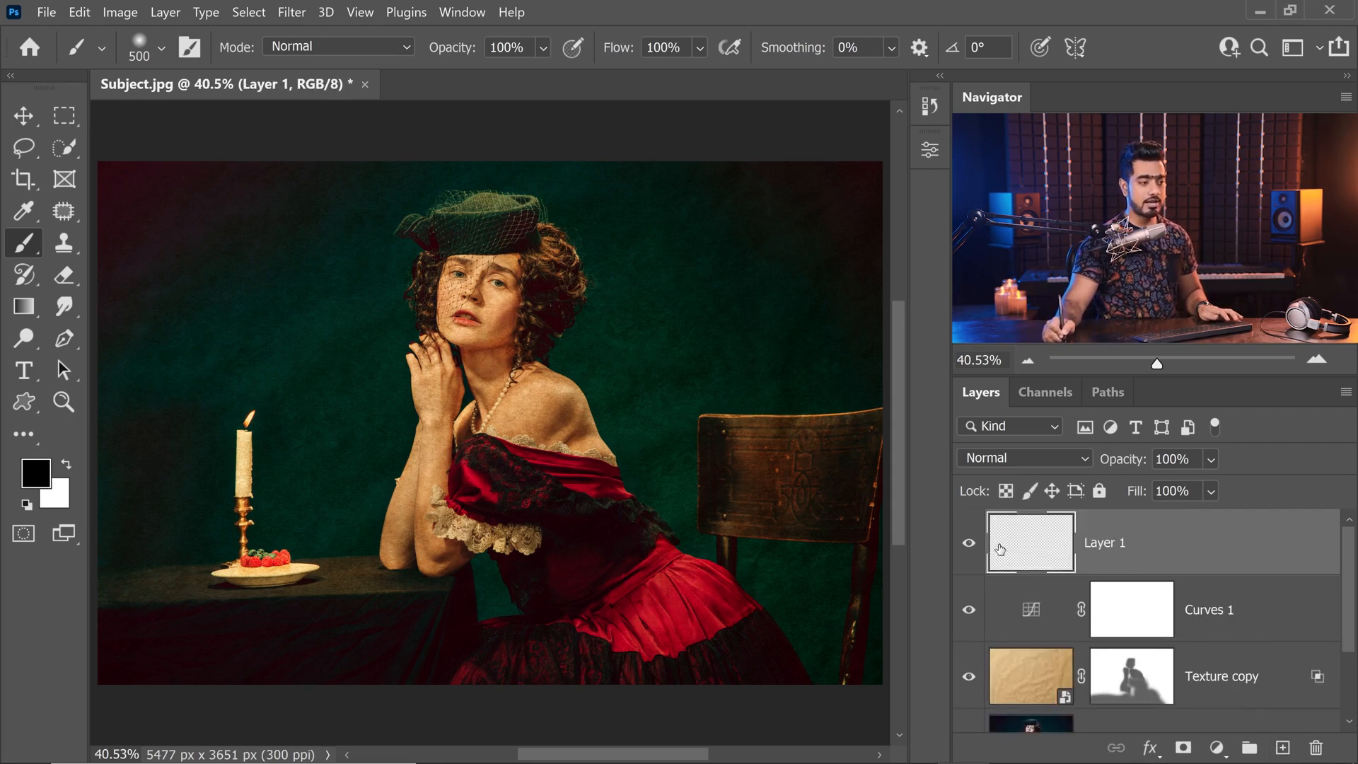
{"action": "left_click", "coordinate": [969, 543]}
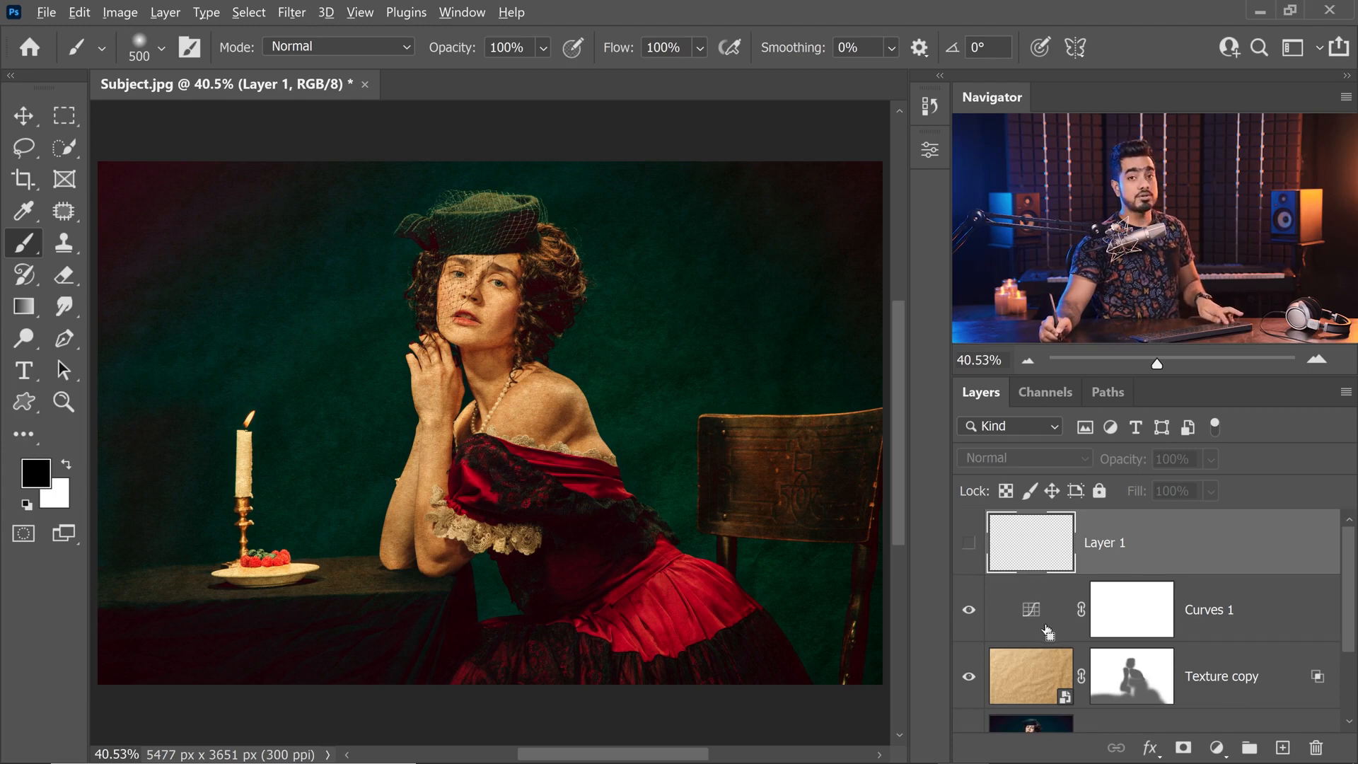
{"action": "left_click_drag", "start_coordinate": [1246, 555], "coordinate": [1316, 748]}
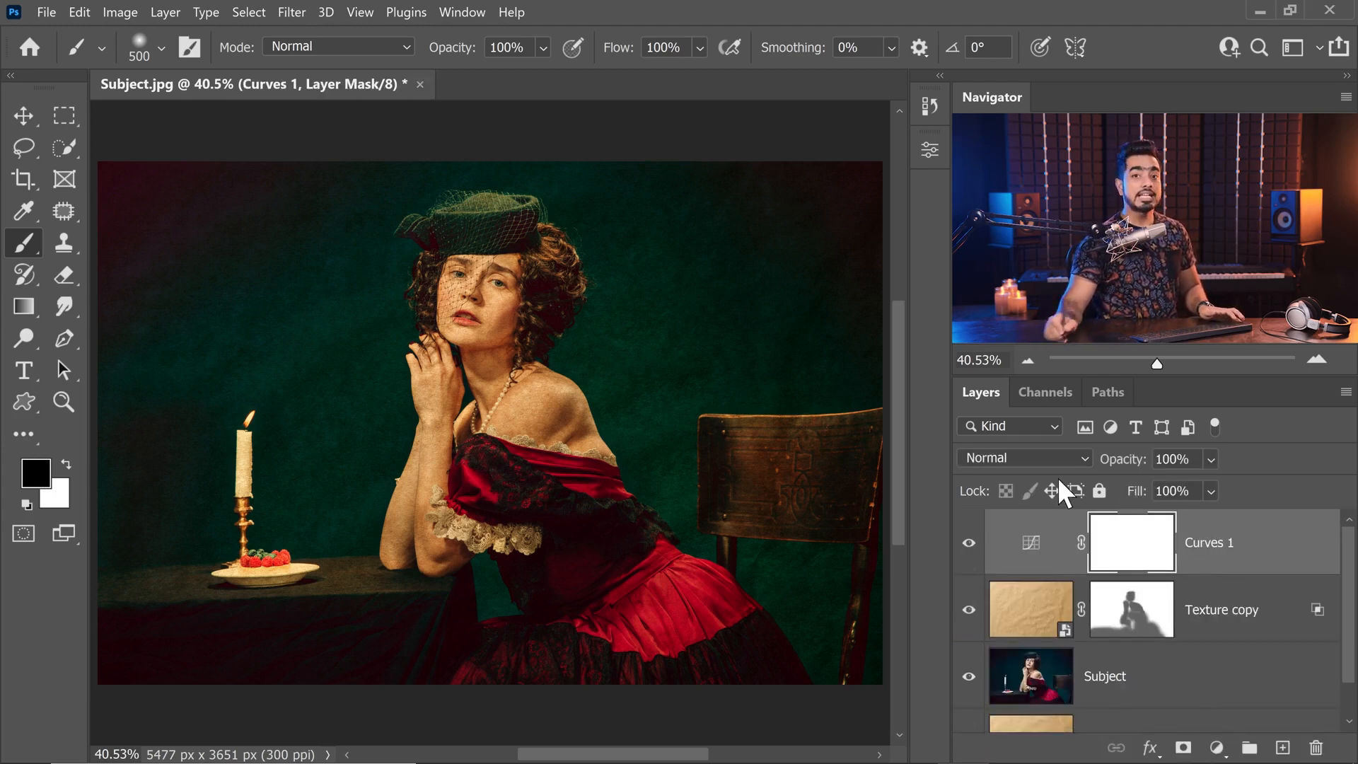
Create a new layer above Curves 1 and stamp a merged copy of all visible layers onto it.
{"action": "left_click", "coordinate": [1281, 748]}
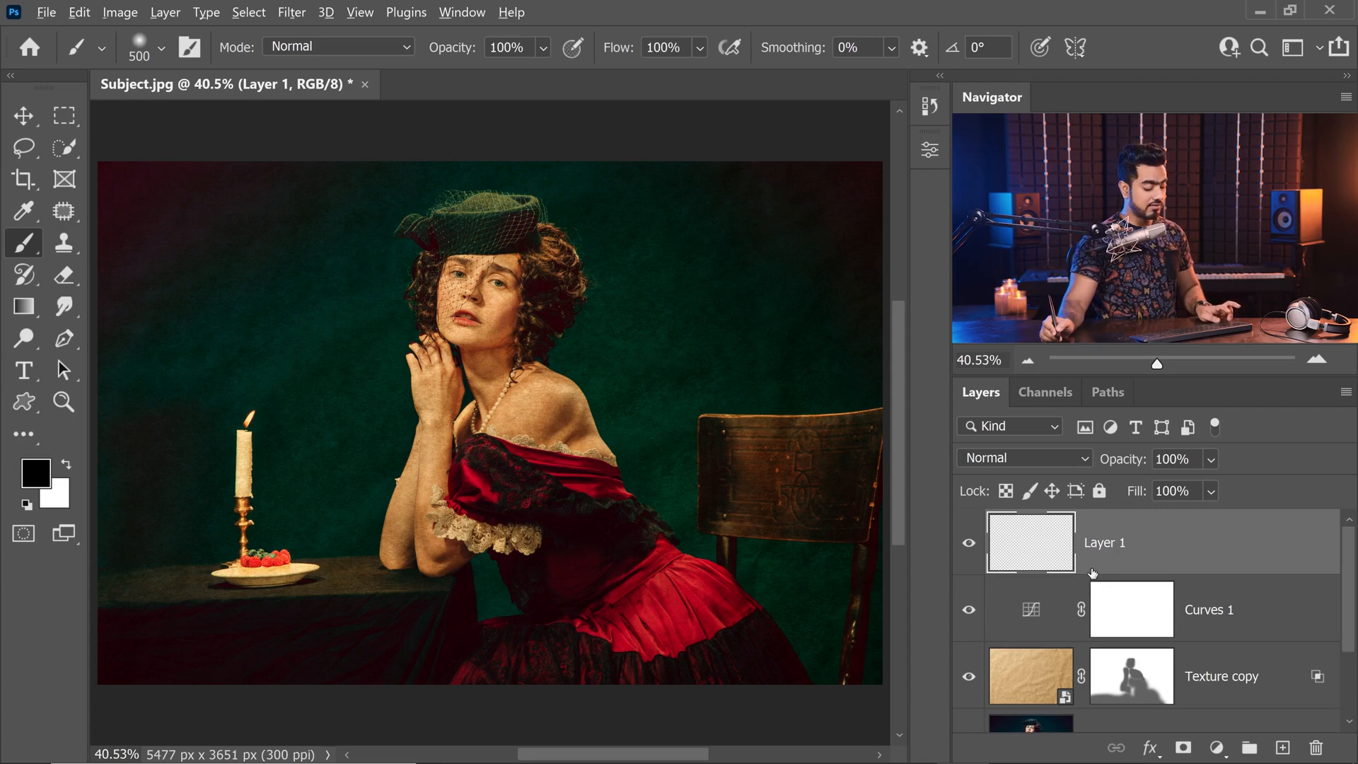
{"action": "key", "text": "ctrl+shift+alt+e"}
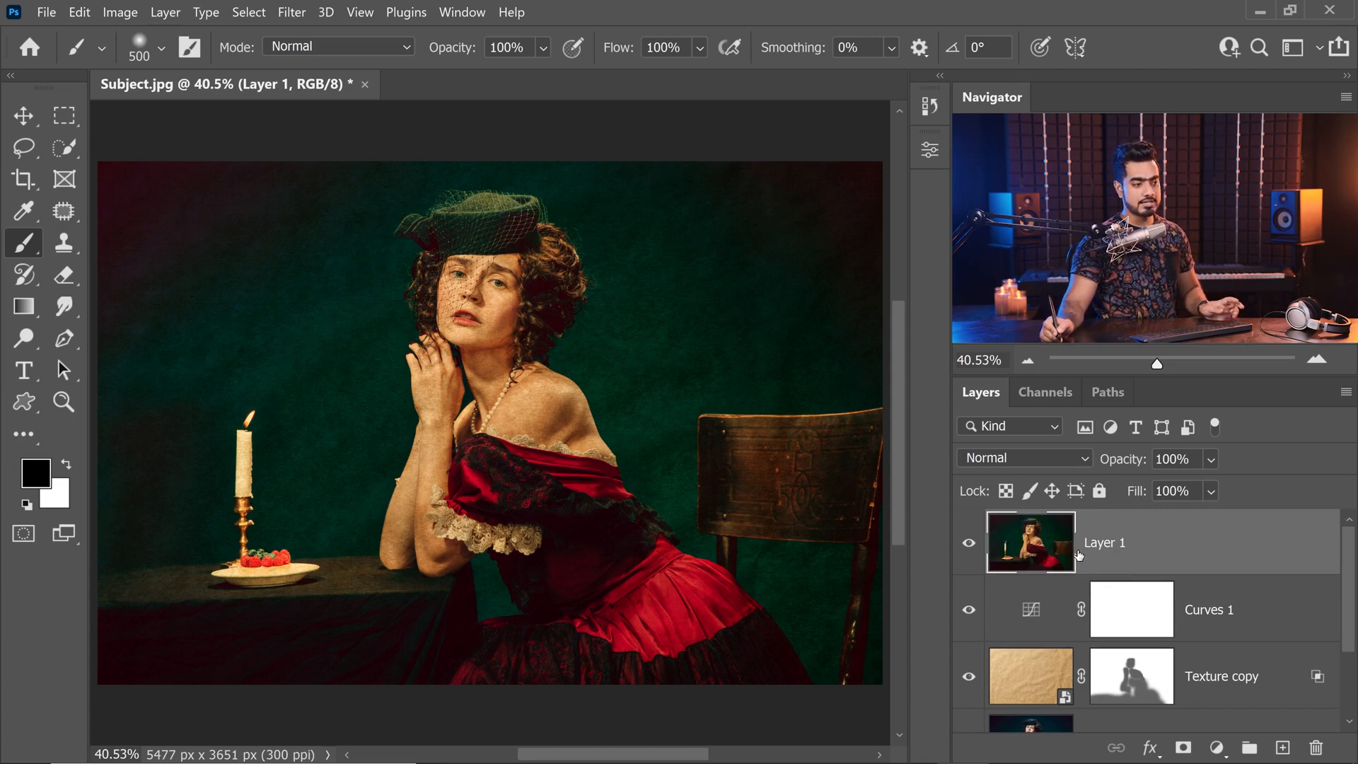
{"action": "left_click_drag", "start_coordinate": [1163, 532], "coordinate": [1317, 748]}
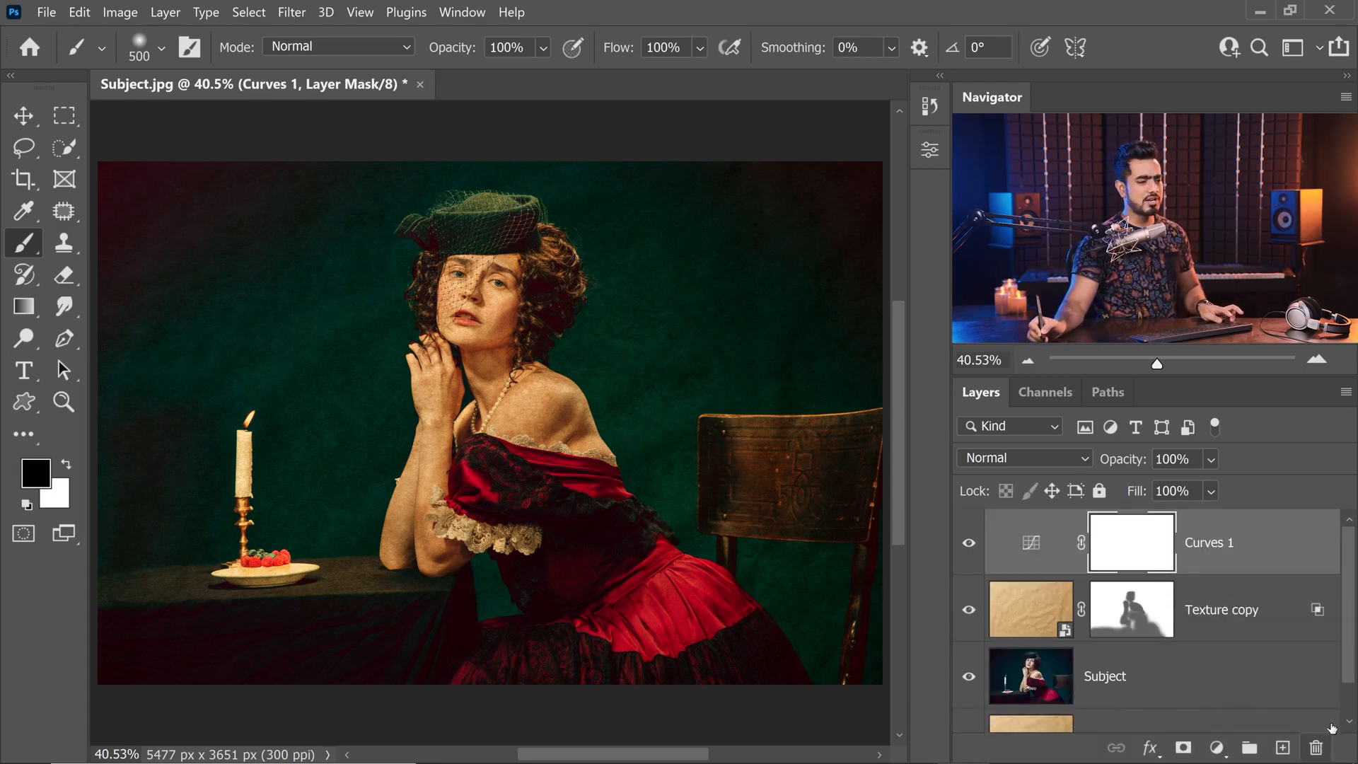
{"action": "key", "text": "ctrl+z"}
{"action": "key", "text": "ctrl+z"}
{"action": "key", "text": "ctrl+shift+alt+e"}
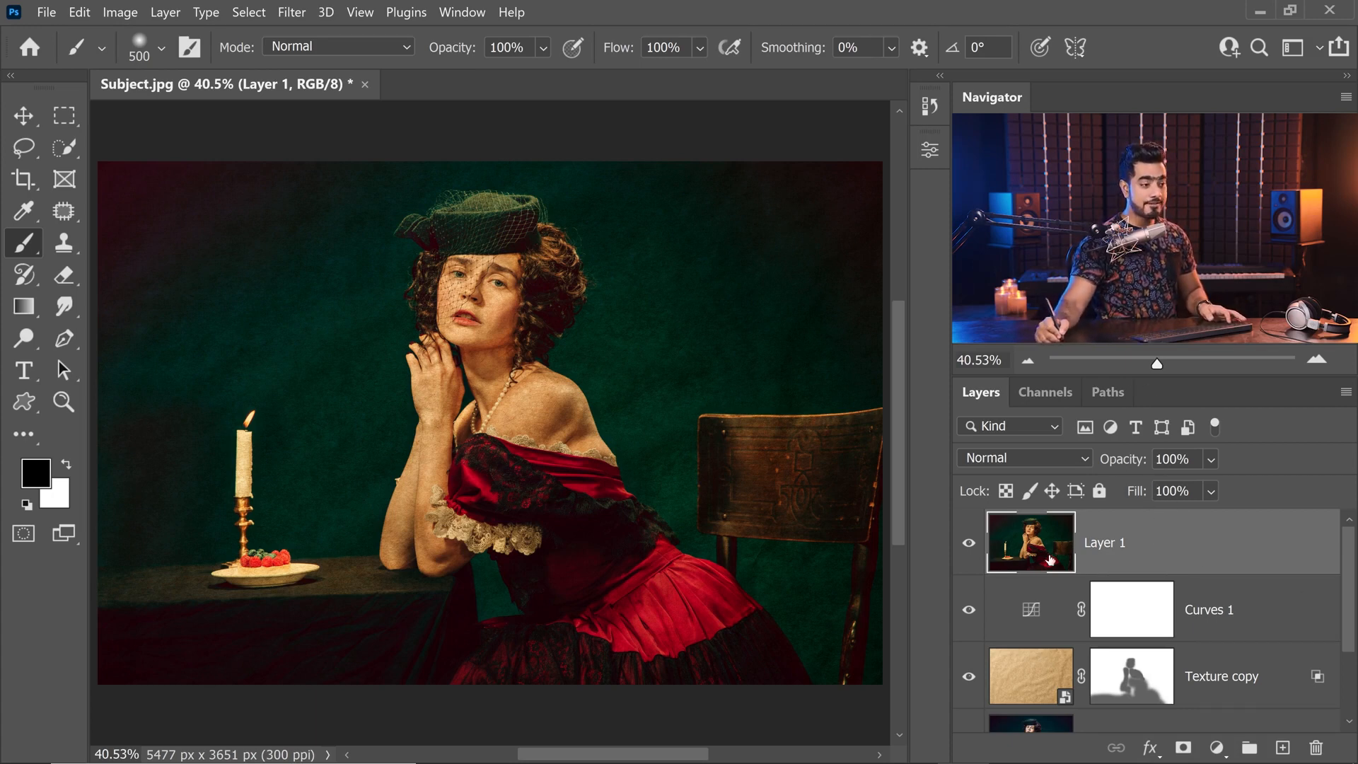
Hide Layer 1, Curves 1, Texture copy and Texture so that only the Subject layer is shown.
{"action": "left_click_drag", "start_coordinate": [1346, 608], "coordinate": [1346, 647]}
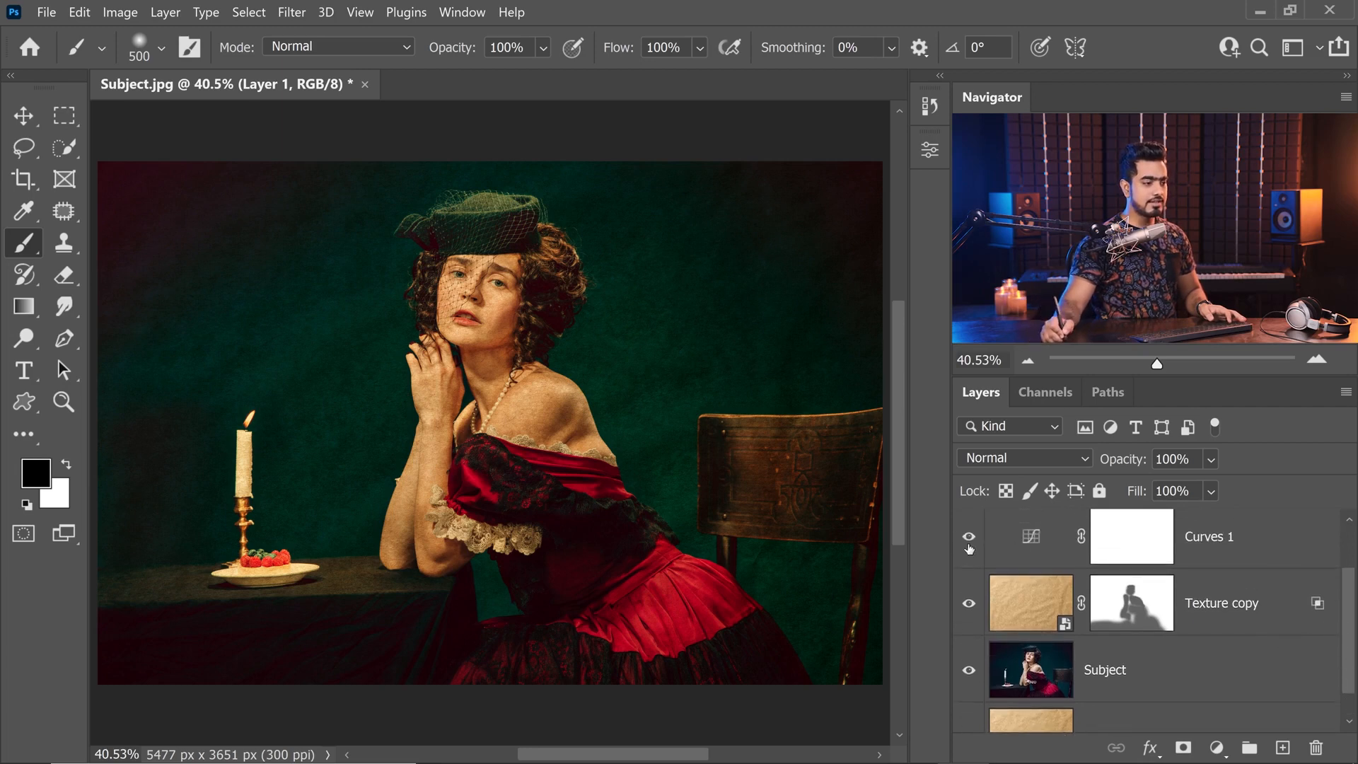
{"action": "left_click_drag", "start_coordinate": [969, 535], "coordinate": [969, 679]}
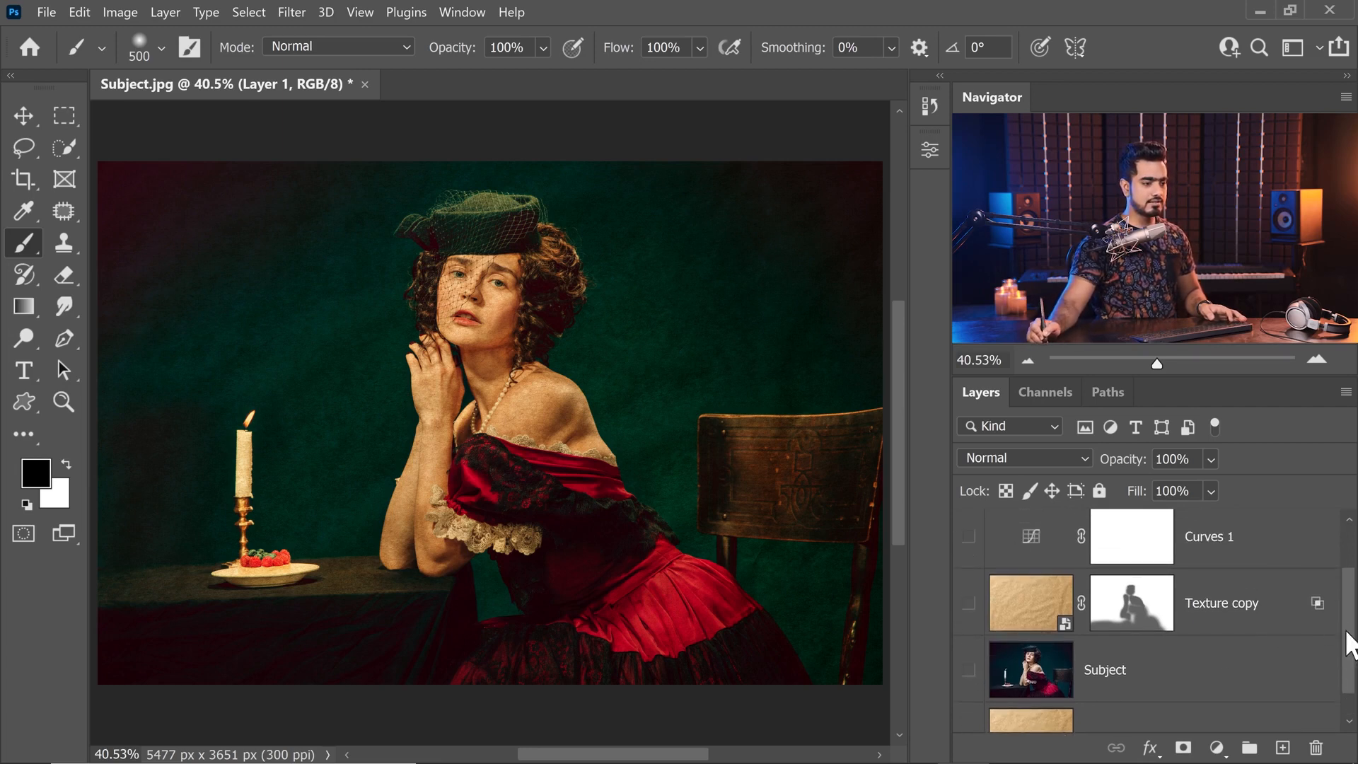
{"action": "left_click_drag", "start_coordinate": [1352, 642], "coordinate": [1350, 576]}
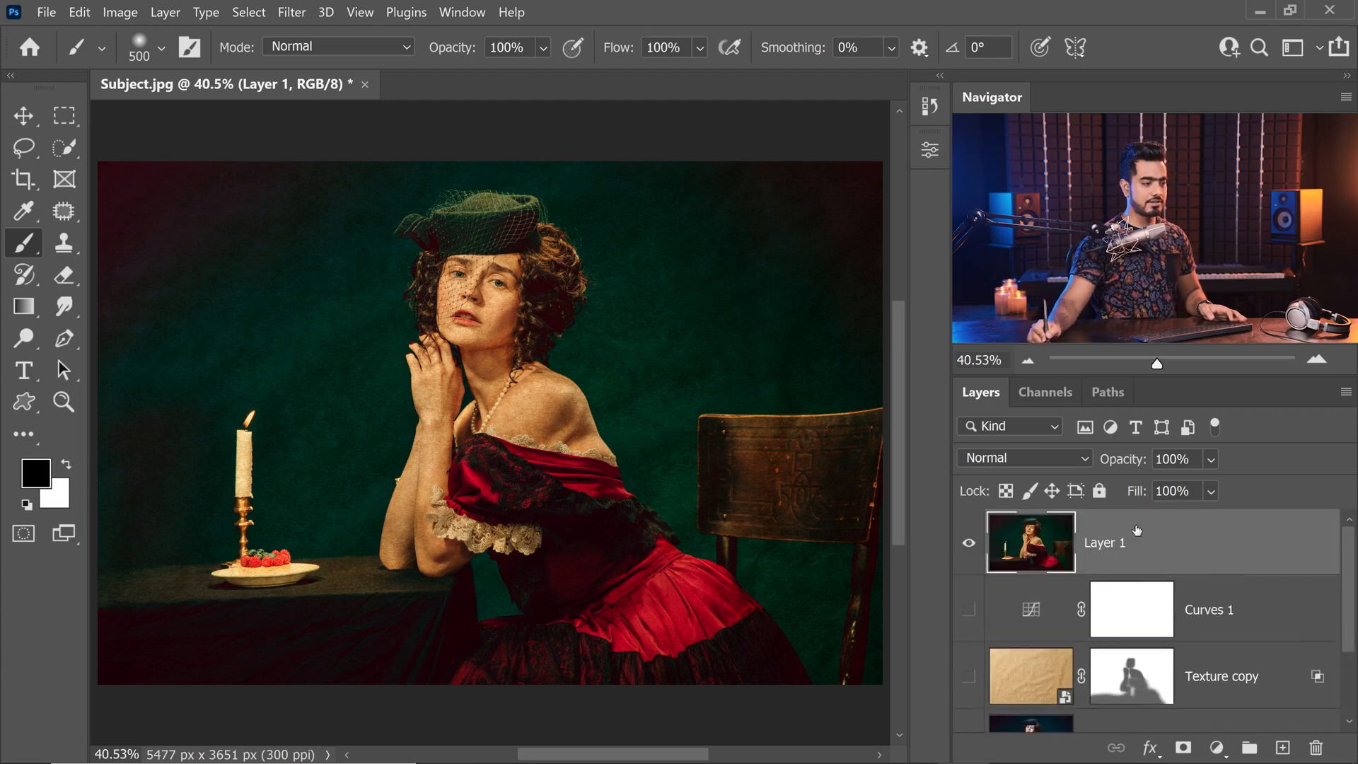
{"action": "left_click", "coordinate": [967, 544]}
{"action": "left_click_drag", "start_coordinate": [1346, 623], "coordinate": [1346, 640]}
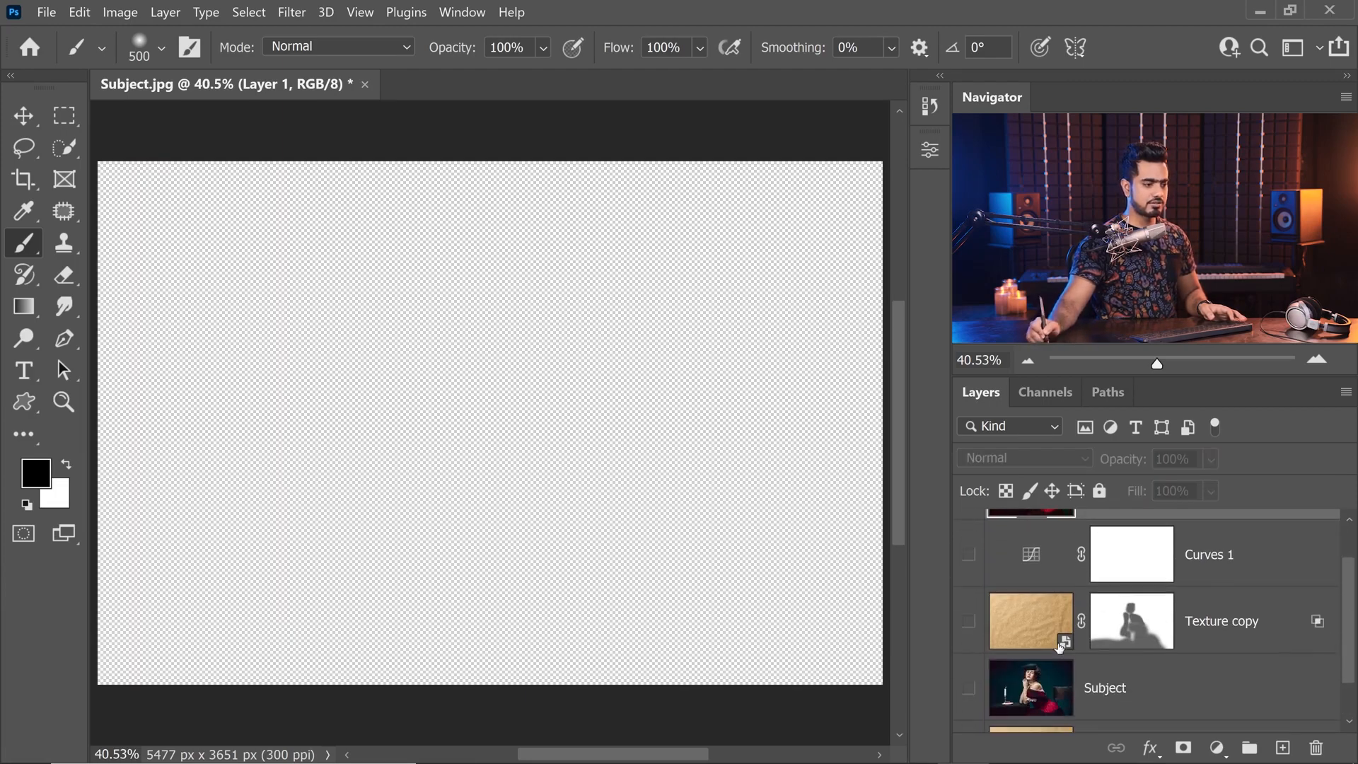
{"action": "left_click", "coordinate": [969, 684]}
{"action": "scroll", "coordinate": [1146, 623], "scroll_direction": "up", "scroll_amount": 2}
Create a new layer between Curves 1 and Layer 1 and stamp the visible original subject onto it.
{"action": "key", "text": "alt+["}
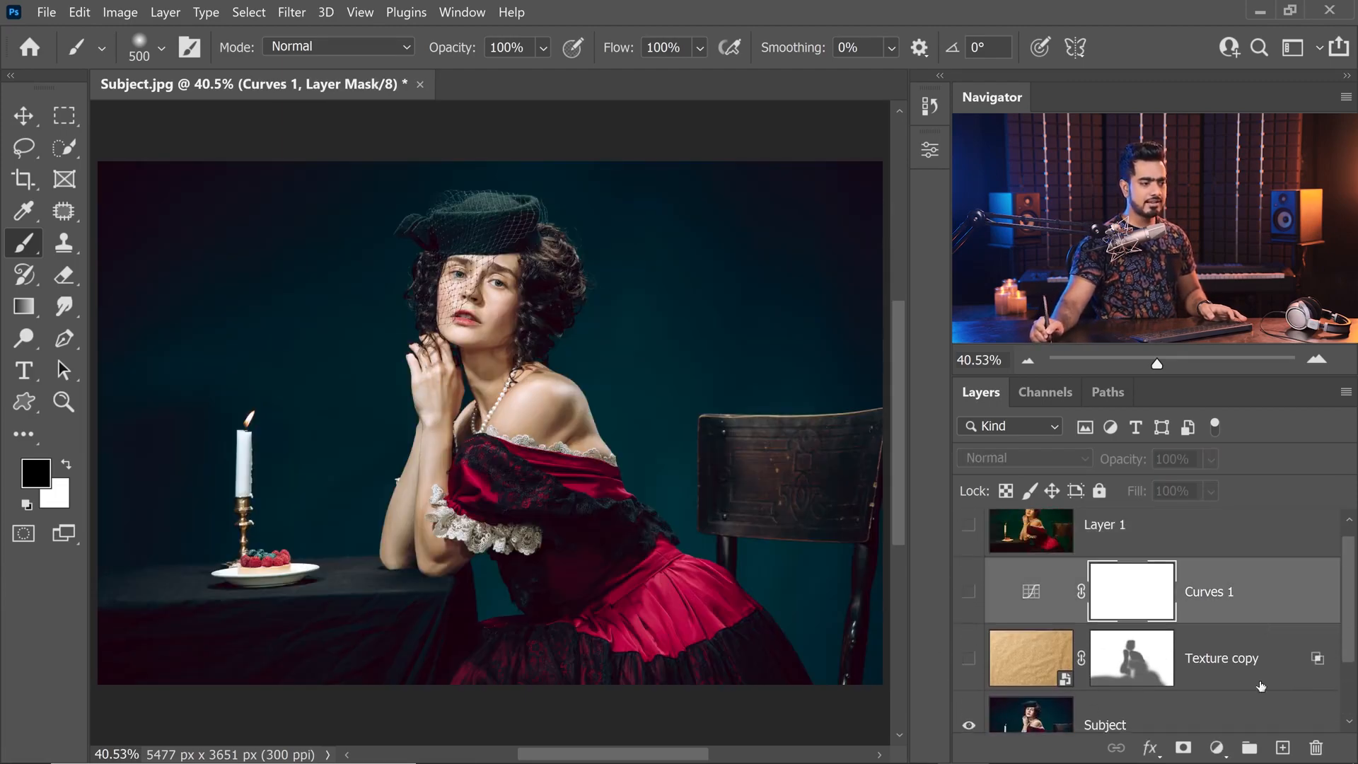
{"action": "left_click", "coordinate": [1284, 750]}
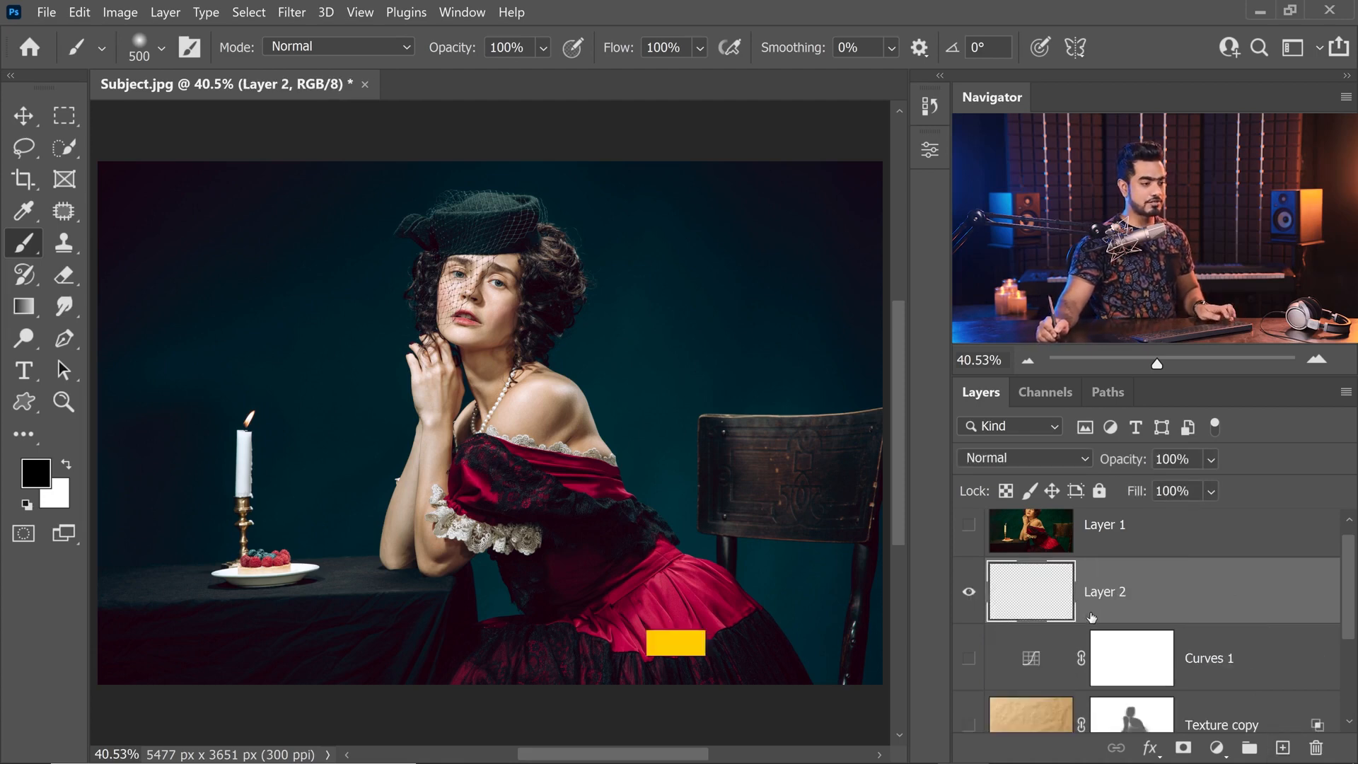
{"action": "key", "text": "ctrl+z"}
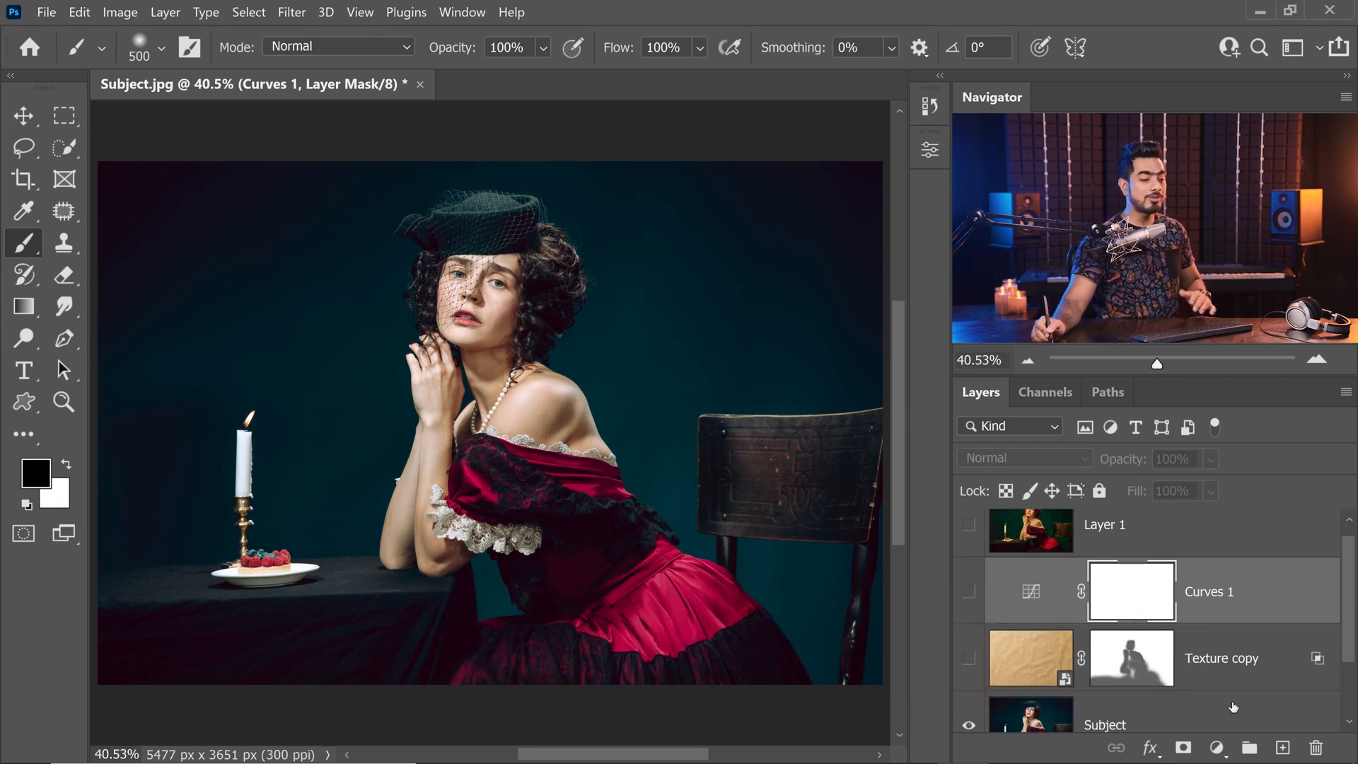
{"action": "left_click", "coordinate": [1283, 749]}
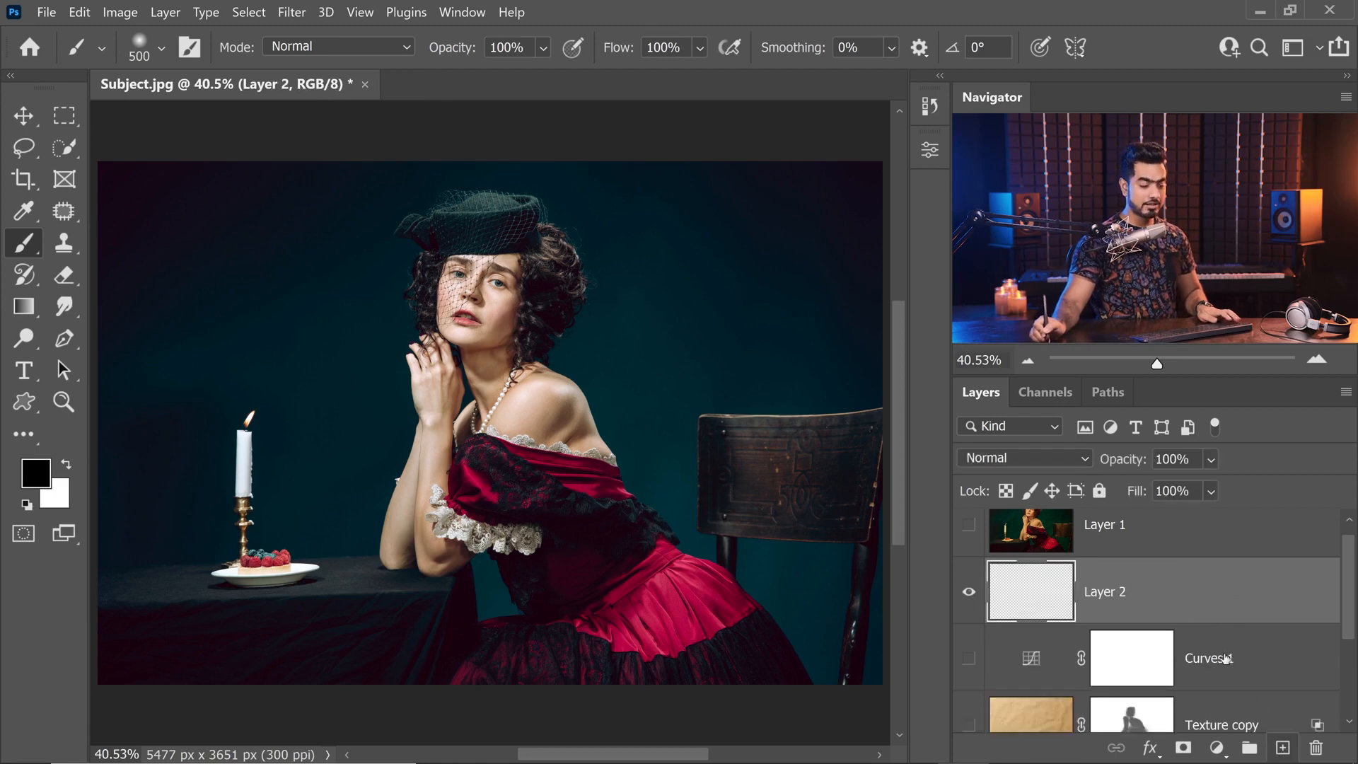
{"action": "key", "text": "ctrl+shift+alt+e"}
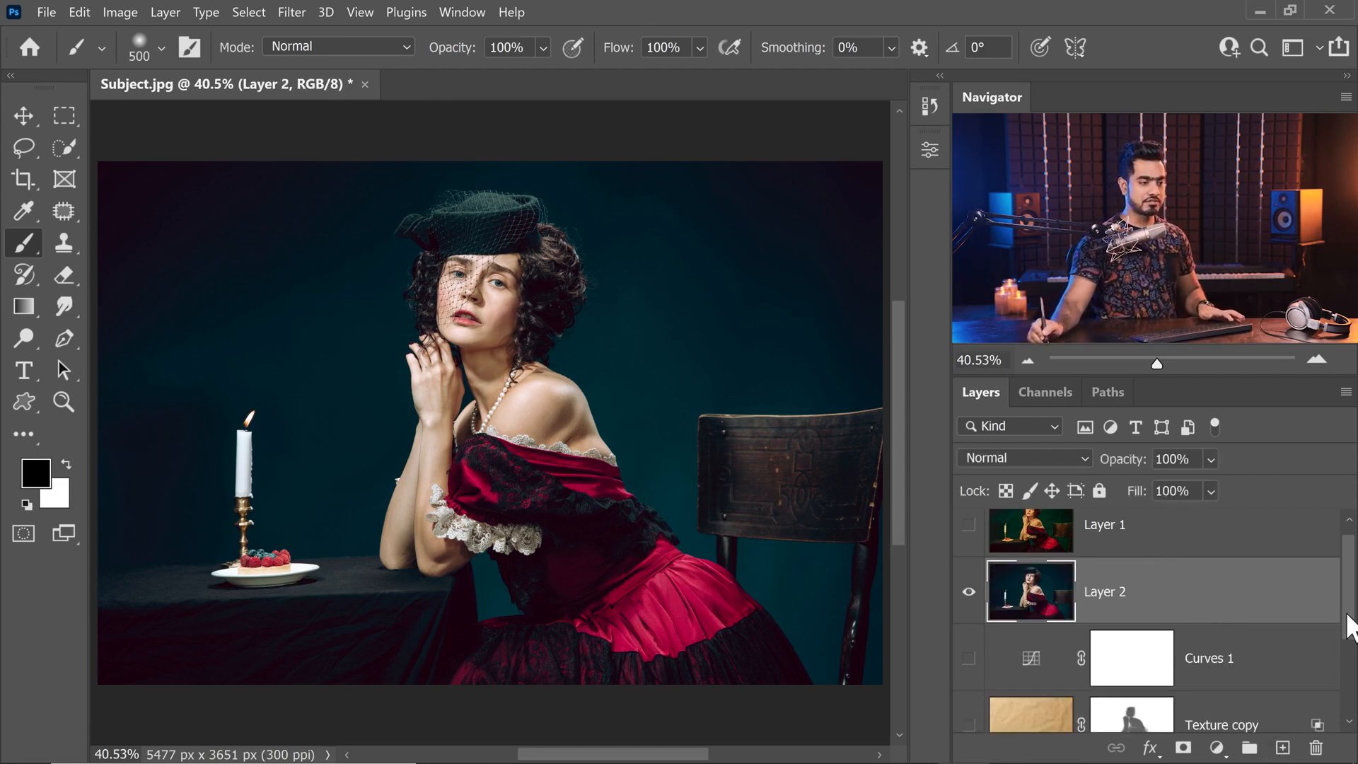
Show the Curves 1, Texture copy, Texture and Layer 1 layers again, and select Layer 1.
{"action": "scroll", "coordinate": [1351, 626], "scroll_direction": "down", "scroll_amount": 3}
{"action": "left_click_drag", "start_coordinate": [969, 515], "coordinate": [978, 586]}
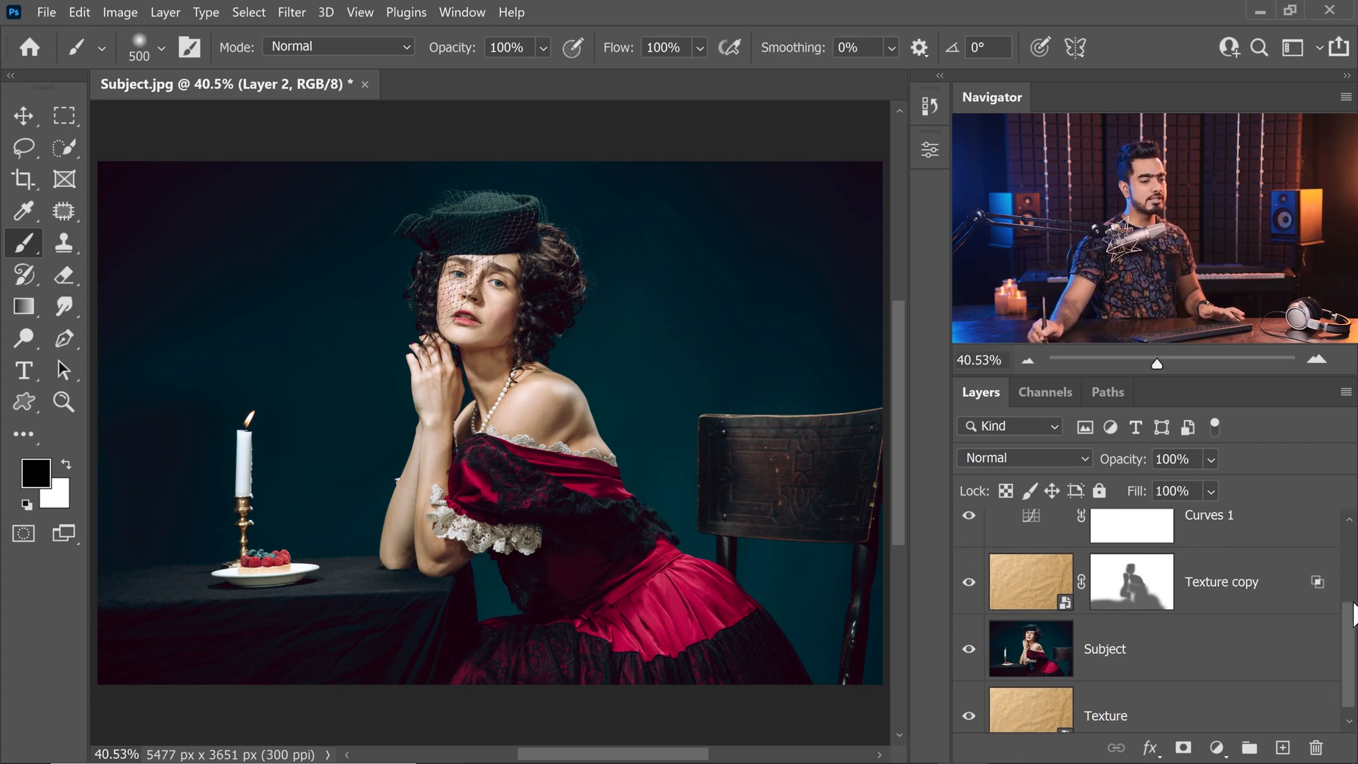
{"action": "left_click_drag", "start_coordinate": [1353, 614], "coordinate": [1353, 541]}
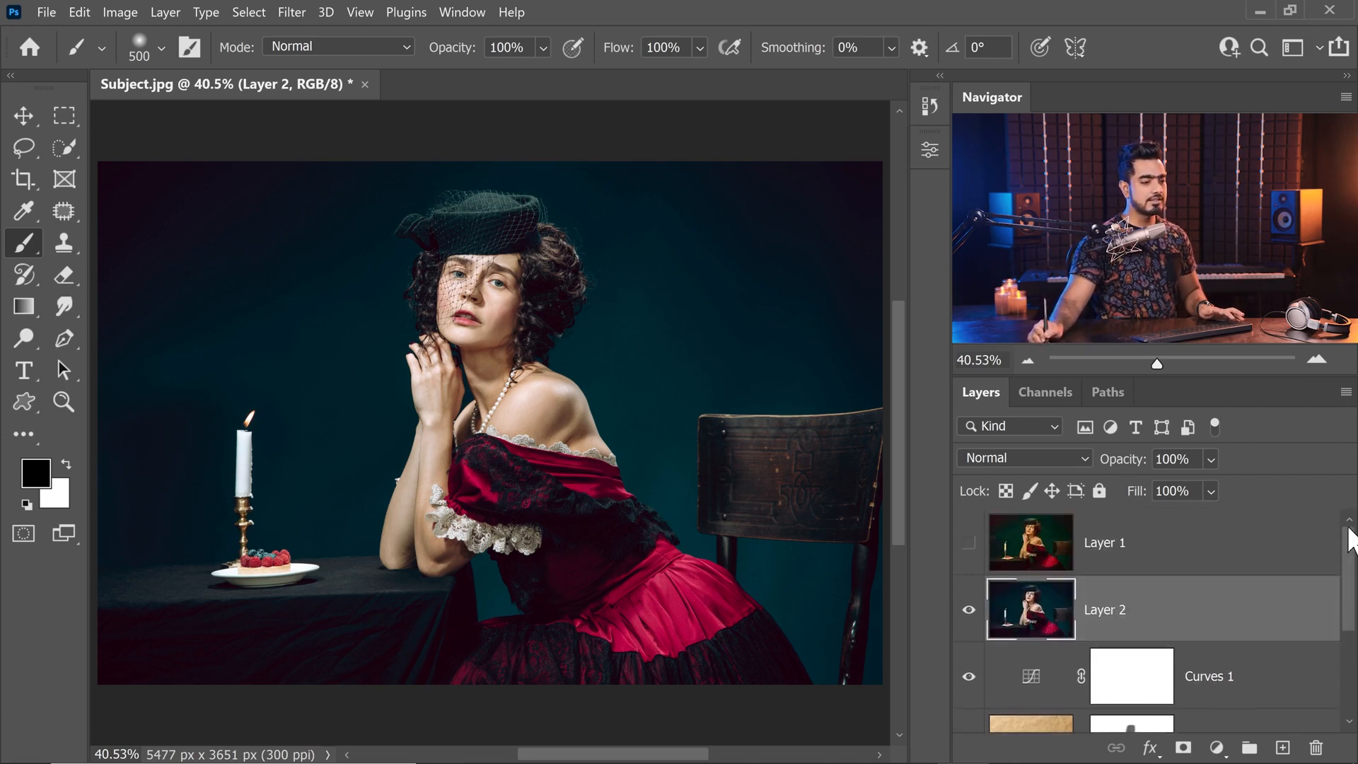
{"action": "left_click", "coordinate": [969, 543]}
{"action": "left_click", "coordinate": [1123, 561]}
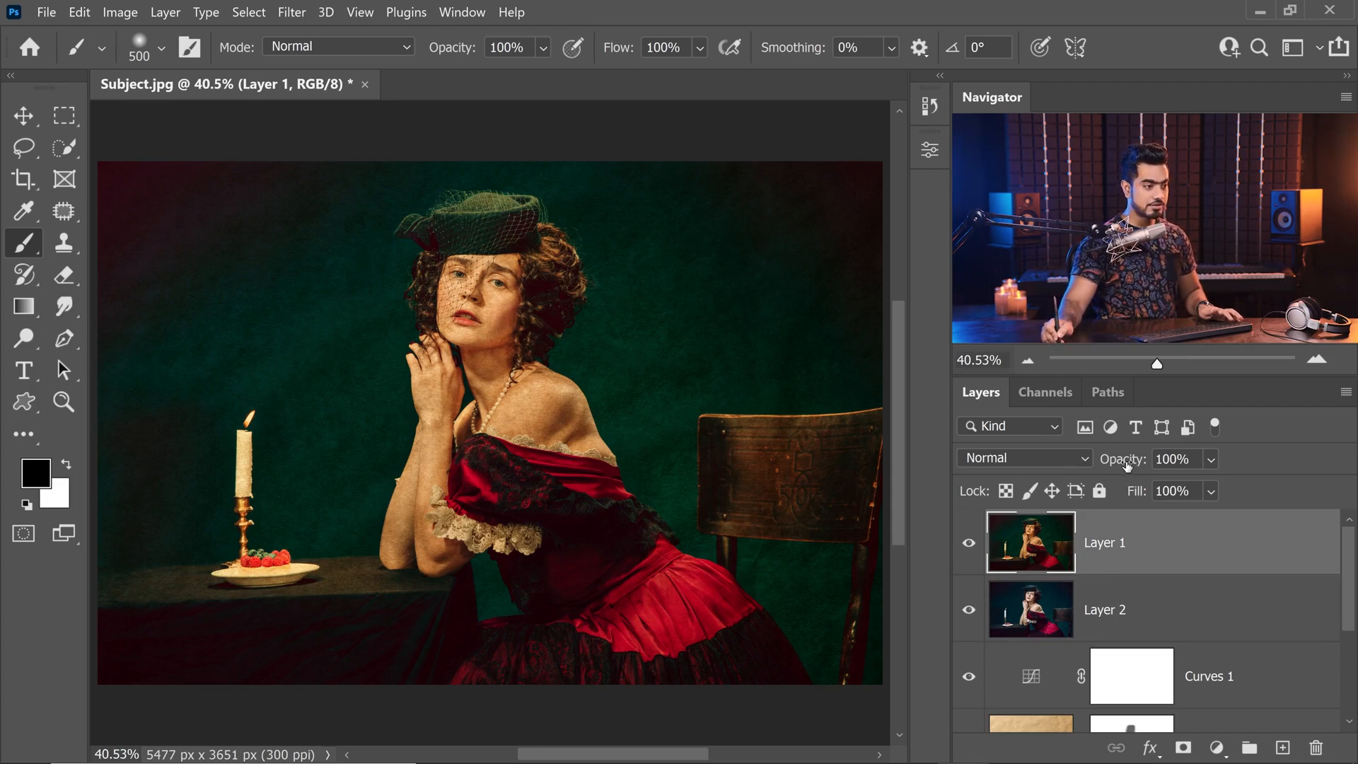
Try Layer 1 at about 33% opacity while examining the face up close, and restore it to 100%.
{"action": "left_click_drag", "start_coordinate": [1127, 465], "coordinate": [943, 462]}
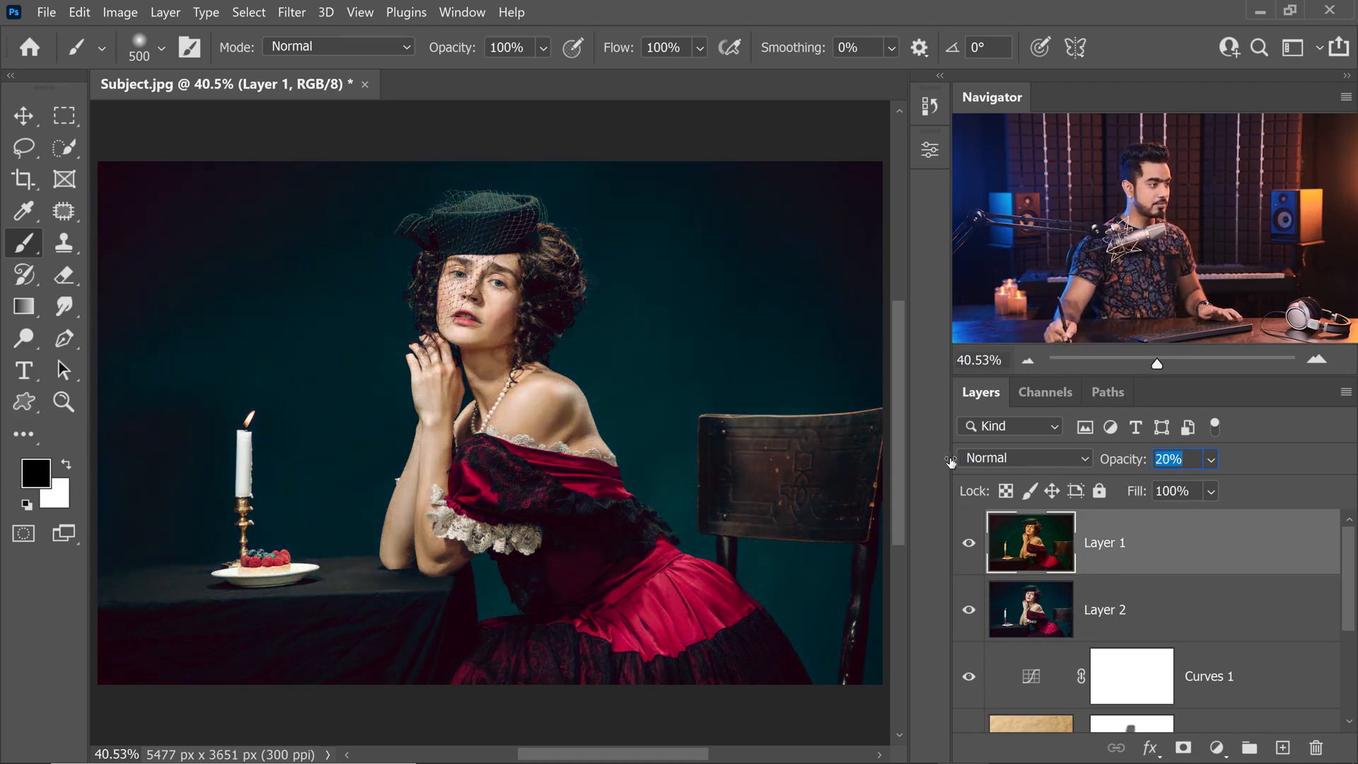
{"action": "scroll", "coordinate": [647, 340], "scroll_direction": "up", "scroll_amount": 5}
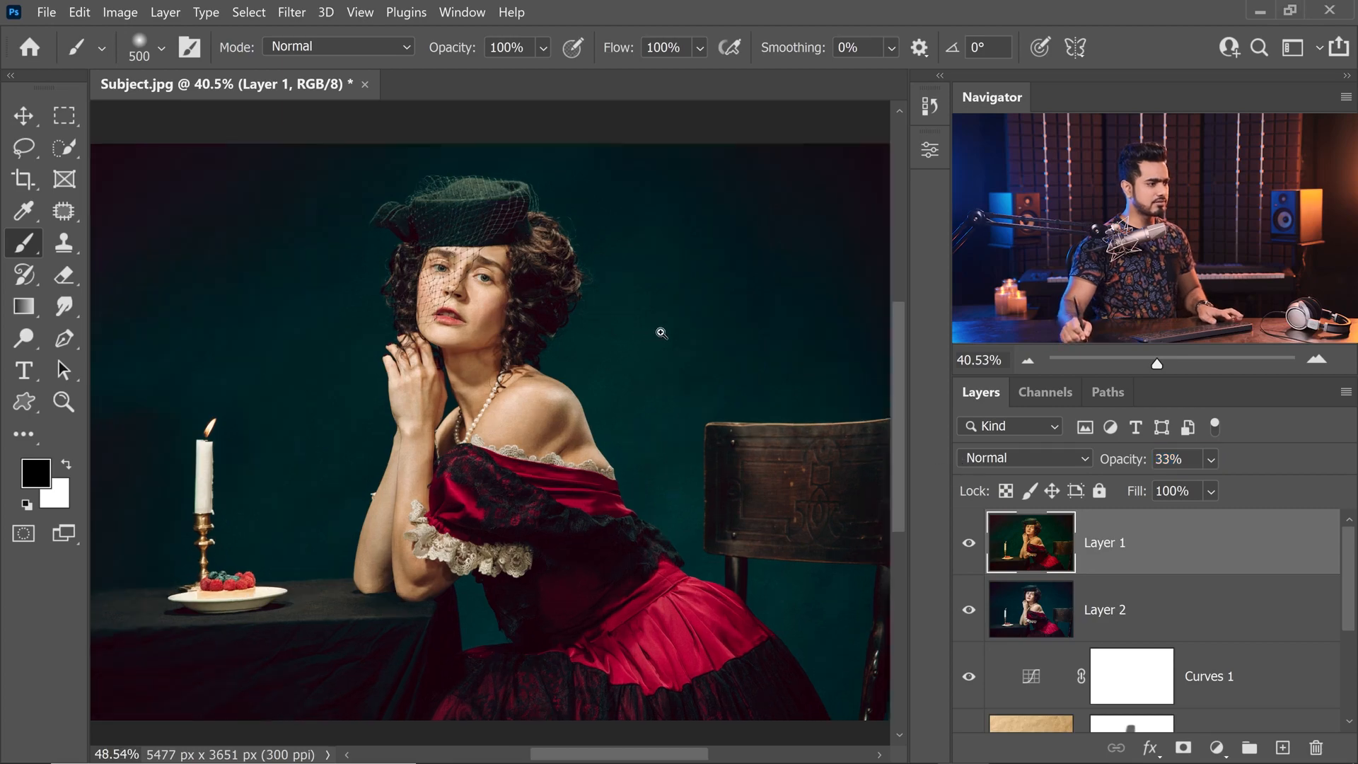
{"action": "left_click_drag", "start_coordinate": [401, 327], "coordinate": [721, 486]}
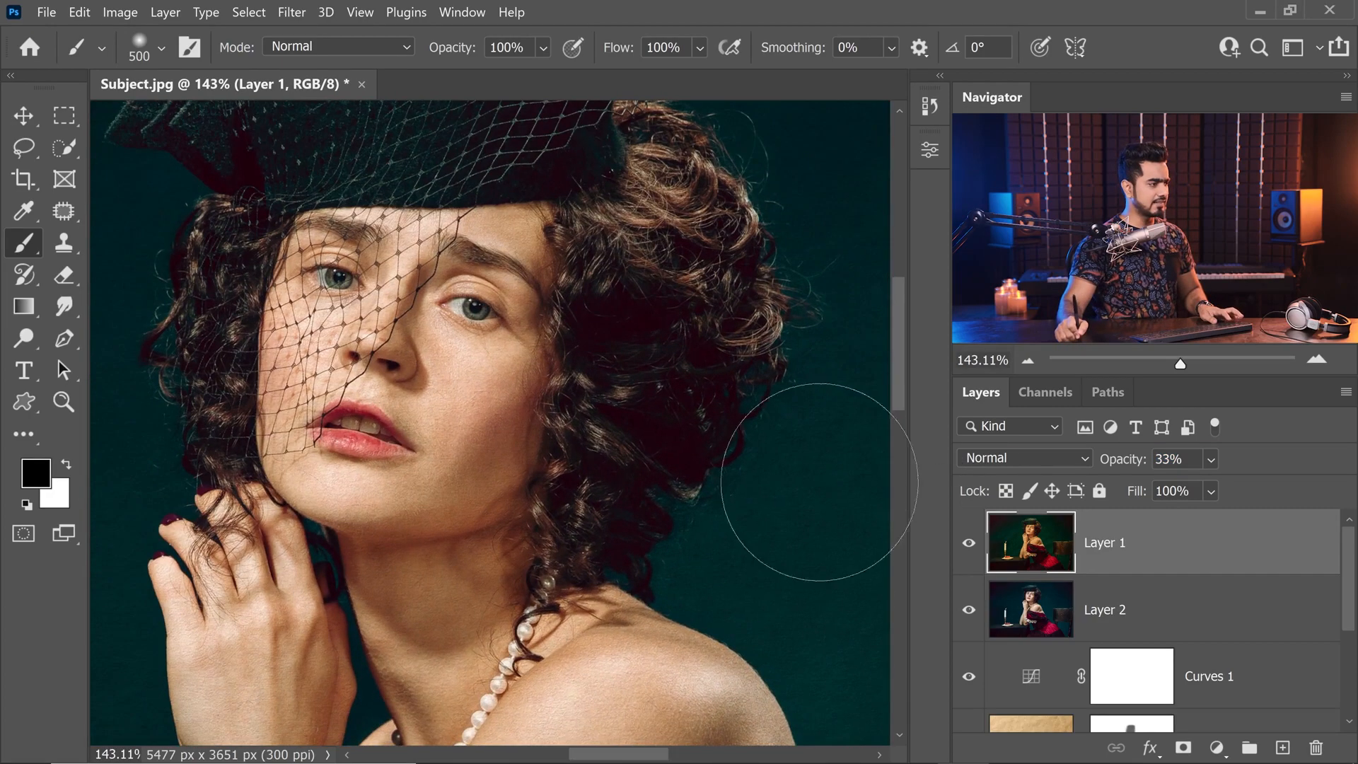
{"action": "left_click_drag", "start_coordinate": [1121, 464], "coordinate": [1344, 455]}
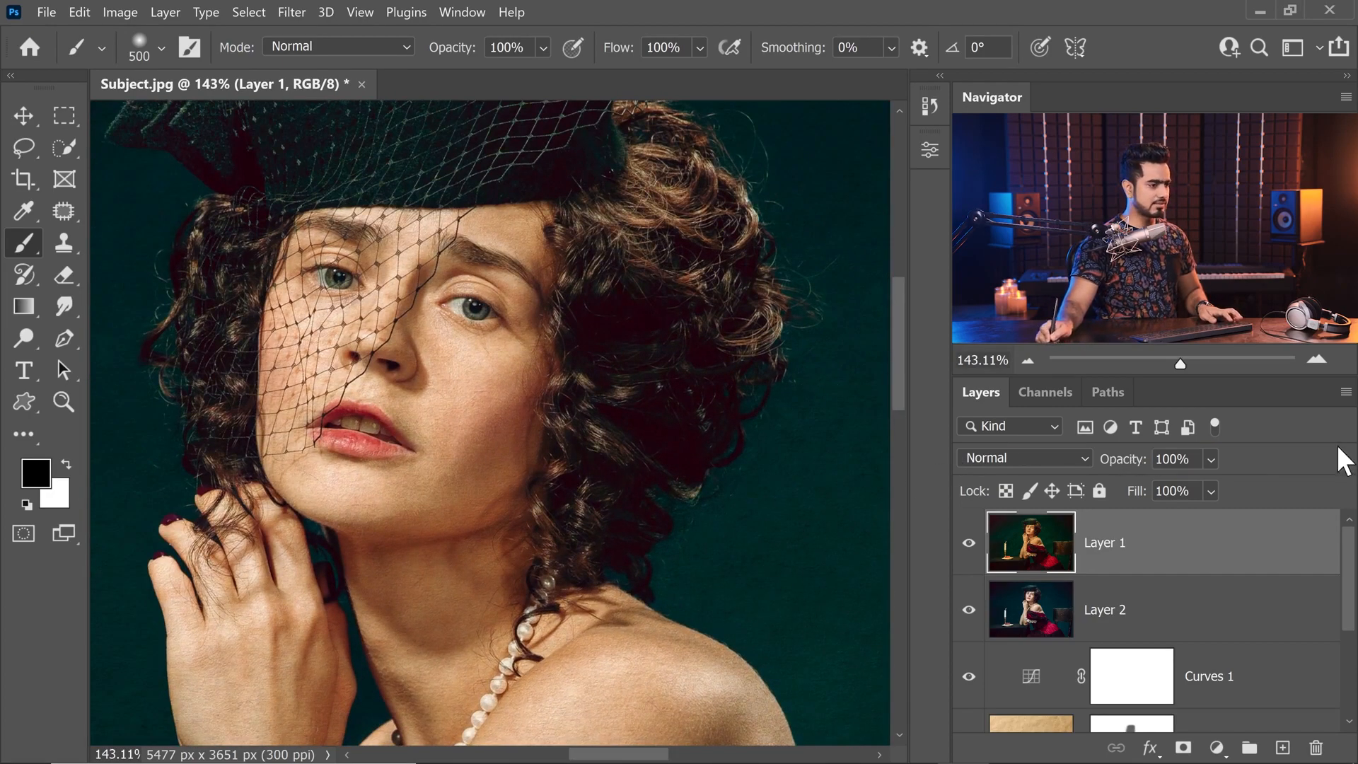
{"action": "scroll", "coordinate": [786, 446], "scroll_direction": "down", "scroll_amount": 4}
Set Layer 1's opacity to 70% to soften the textured version over the original portrait.
{"action": "left_click_drag", "start_coordinate": [1118, 464], "coordinate": [1101, 463]}
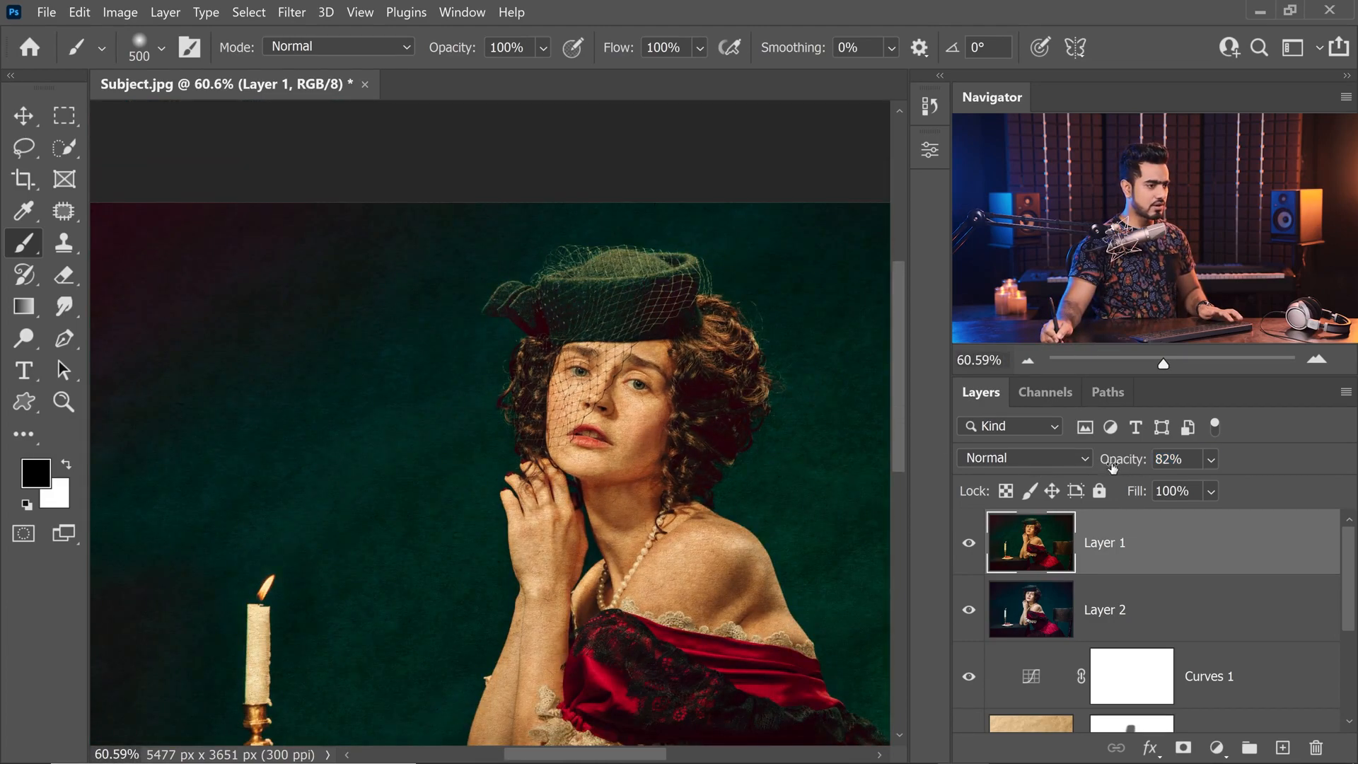
{"action": "type", "text": "70"}
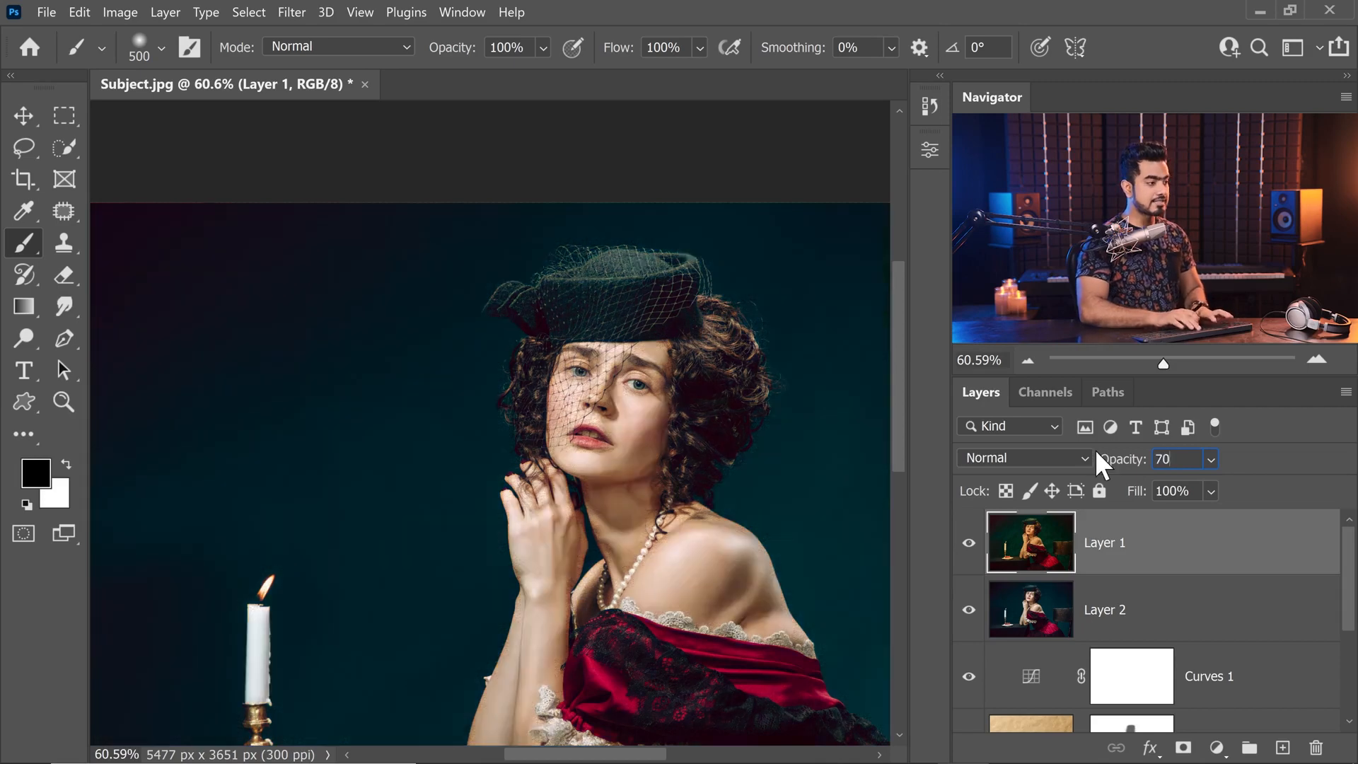
{"action": "key", "text": "Return"}
{"action": "key", "text": "ctrl+0"}
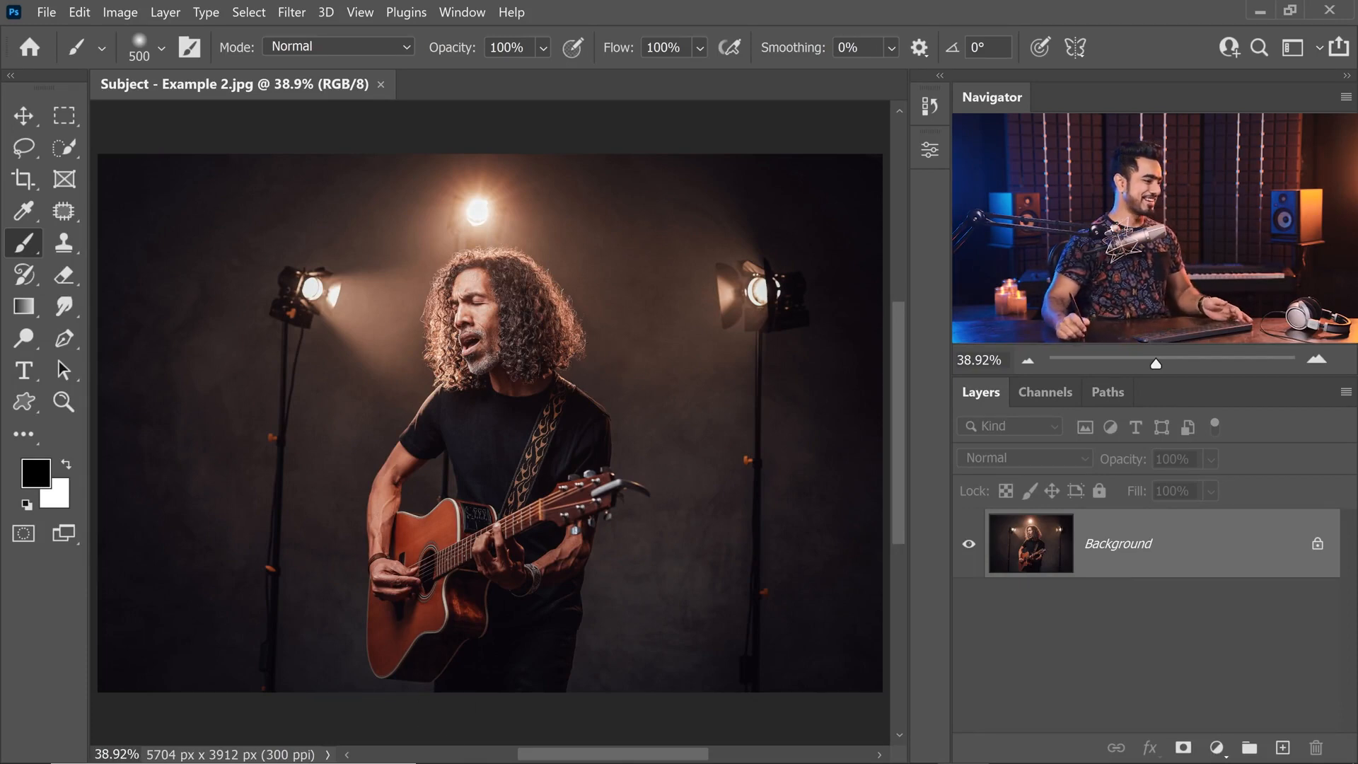
Place Texture - Example 2.jpg from the Example 2 folder over the guitarist photo, scaled to 86.80% so it covers the canvas.
{"action": "left_click", "coordinate": [600, 750]}
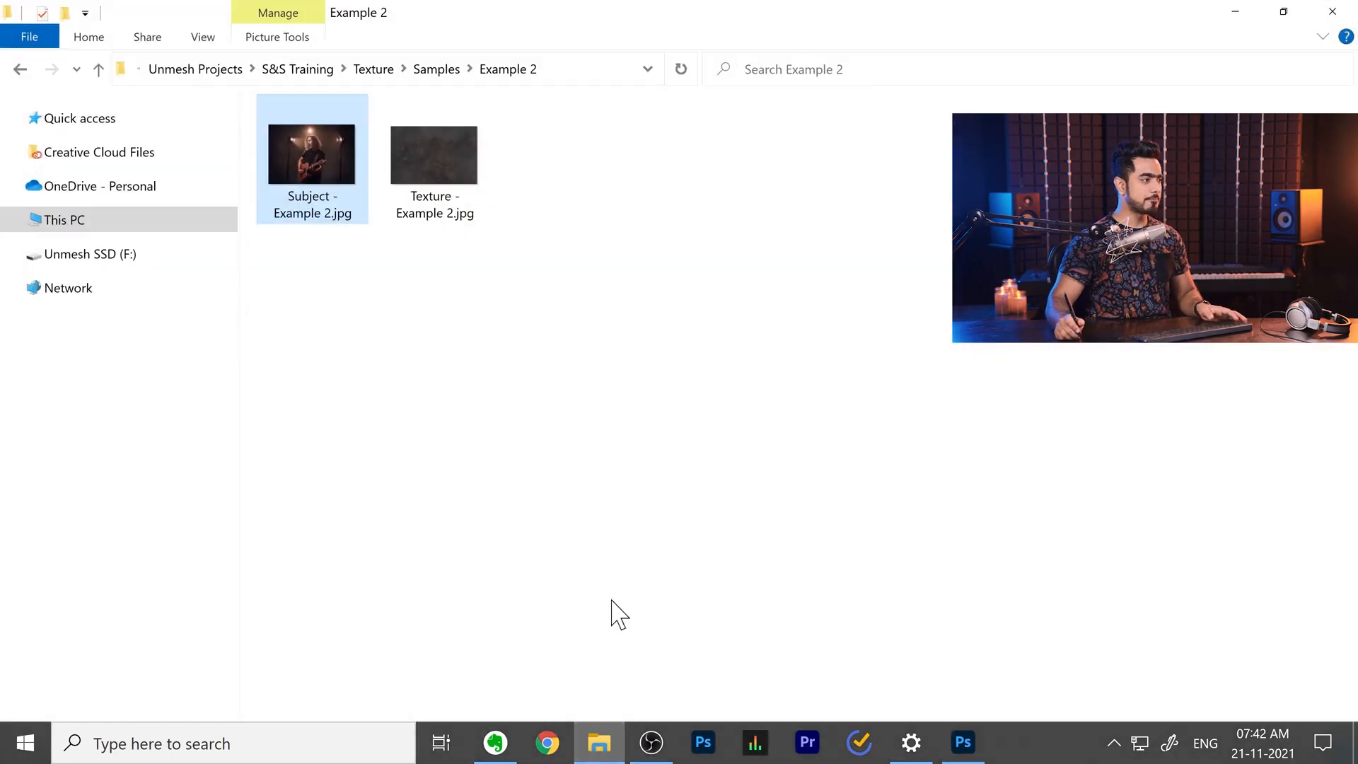
{"action": "left_click", "coordinate": [455, 205]}
{"action": "left_click_drag", "start_coordinate": [447, 177], "coordinate": [446, 371]}
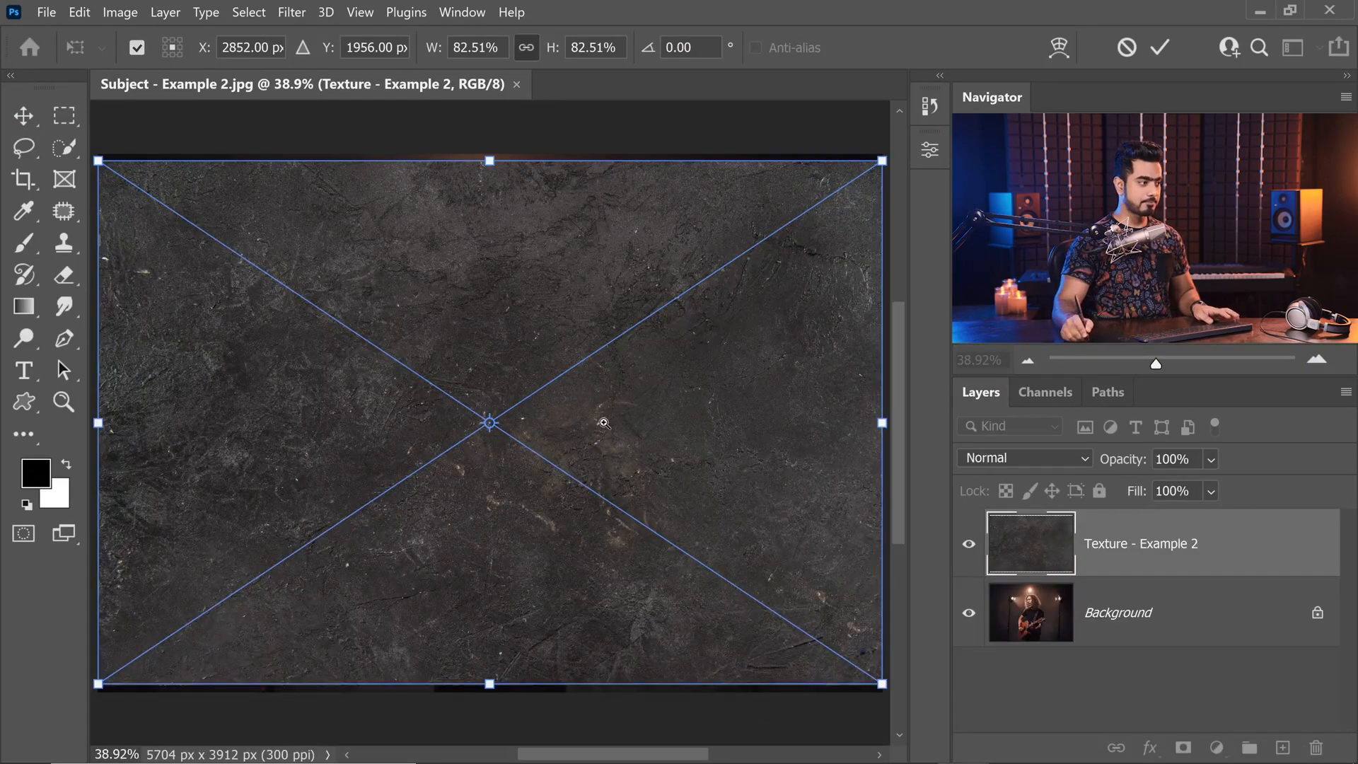
{"action": "scroll", "coordinate": [606, 420], "scroll_direction": "down", "scroll_amount": 3}
{"action": "left_click_drag", "start_coordinate": [790, 595], "coordinate": [806, 607]}
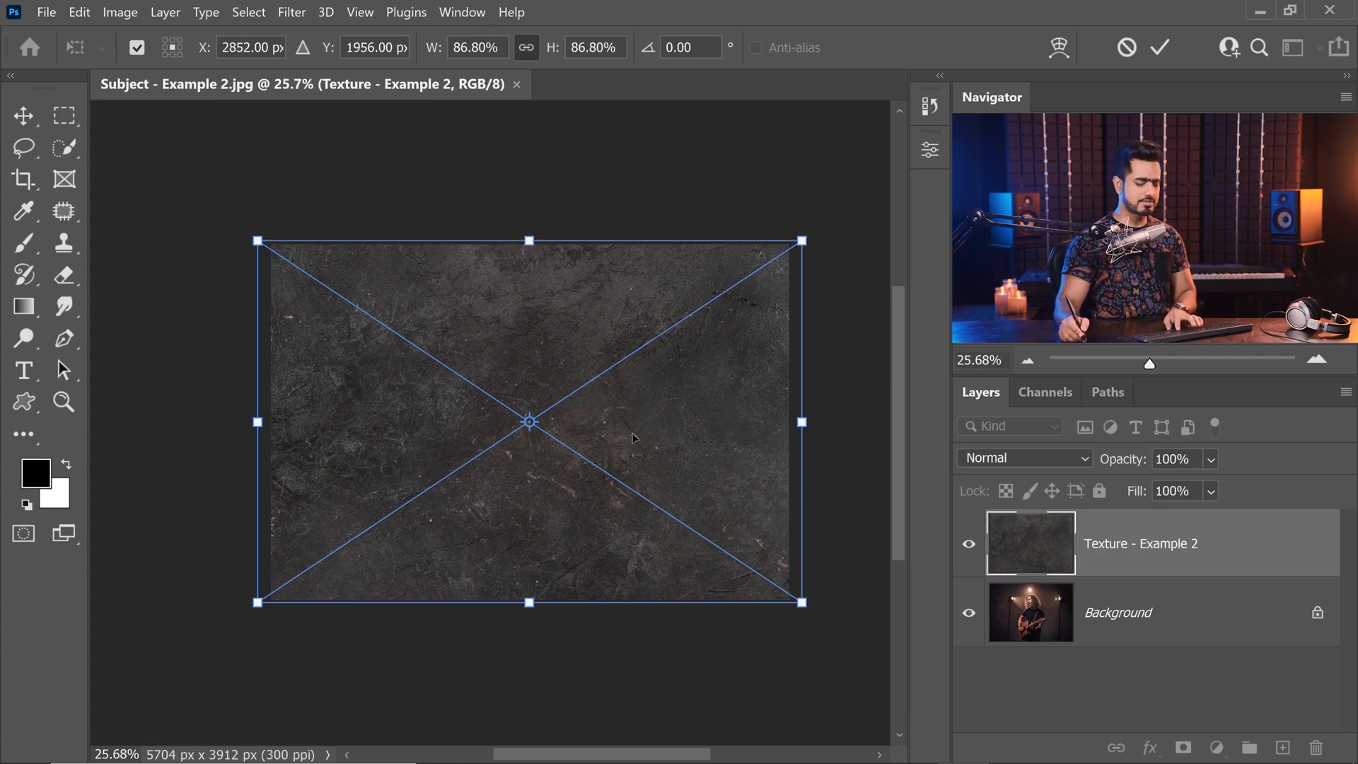
{"action": "key", "text": "Return"}
{"action": "key", "text": "b"}
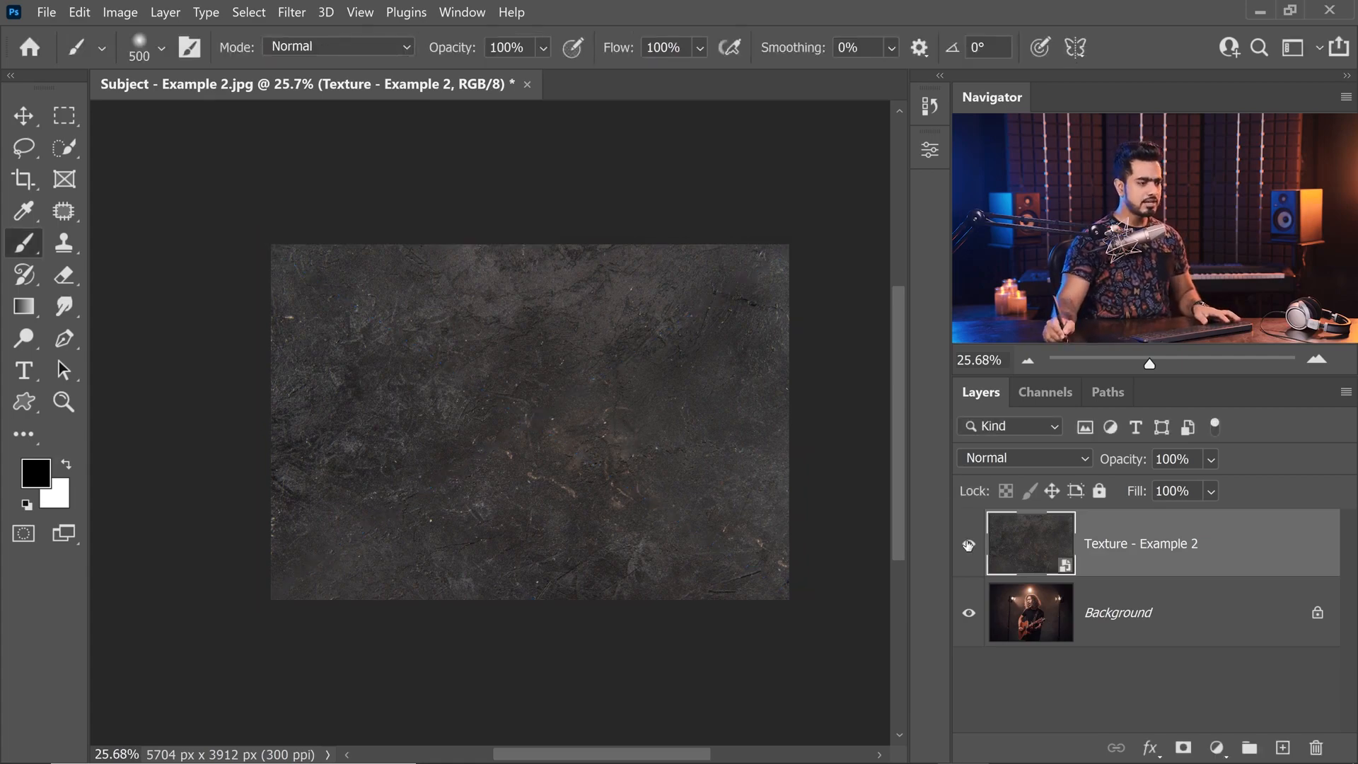
Set the blend mode of the Texture - Example 2 layer to Screen.
{"action": "key", "text": "ctrl+0"}
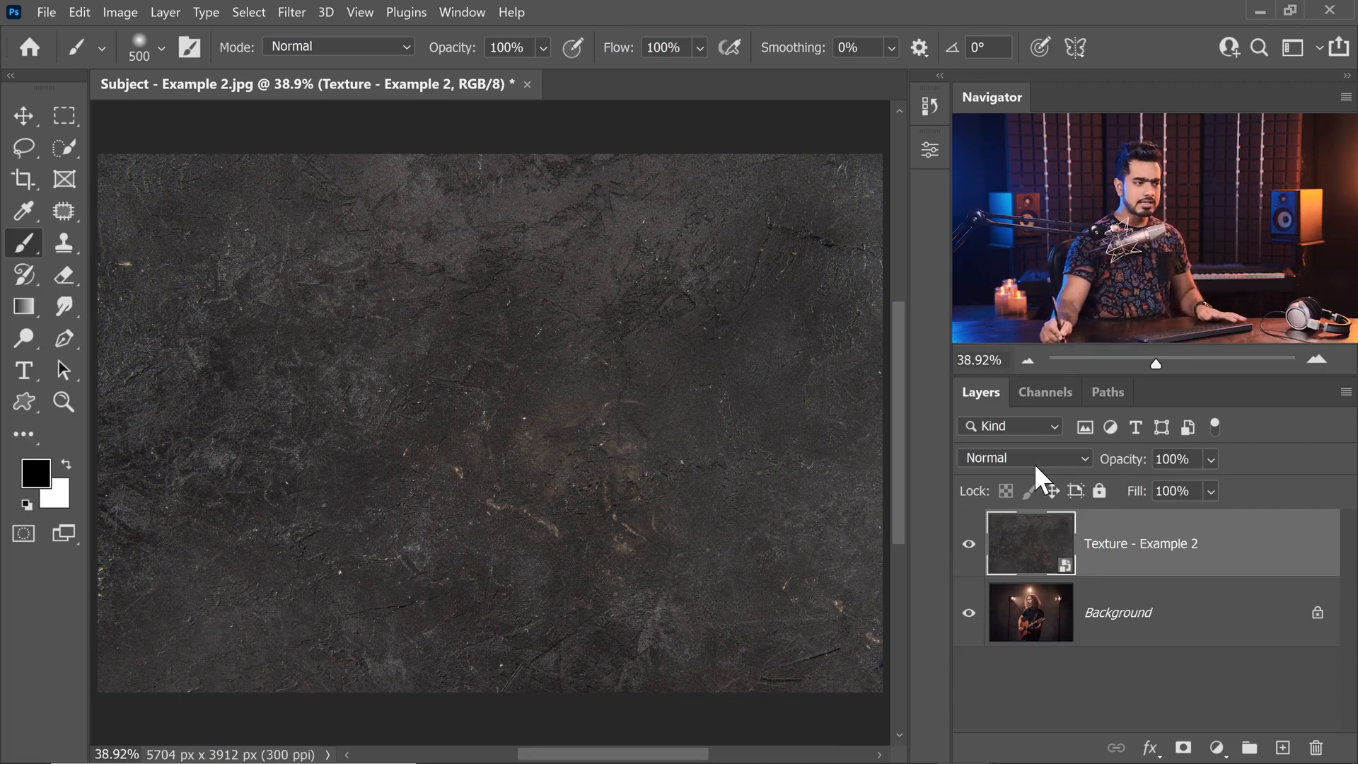
{"action": "left_click", "coordinate": [1015, 462]}
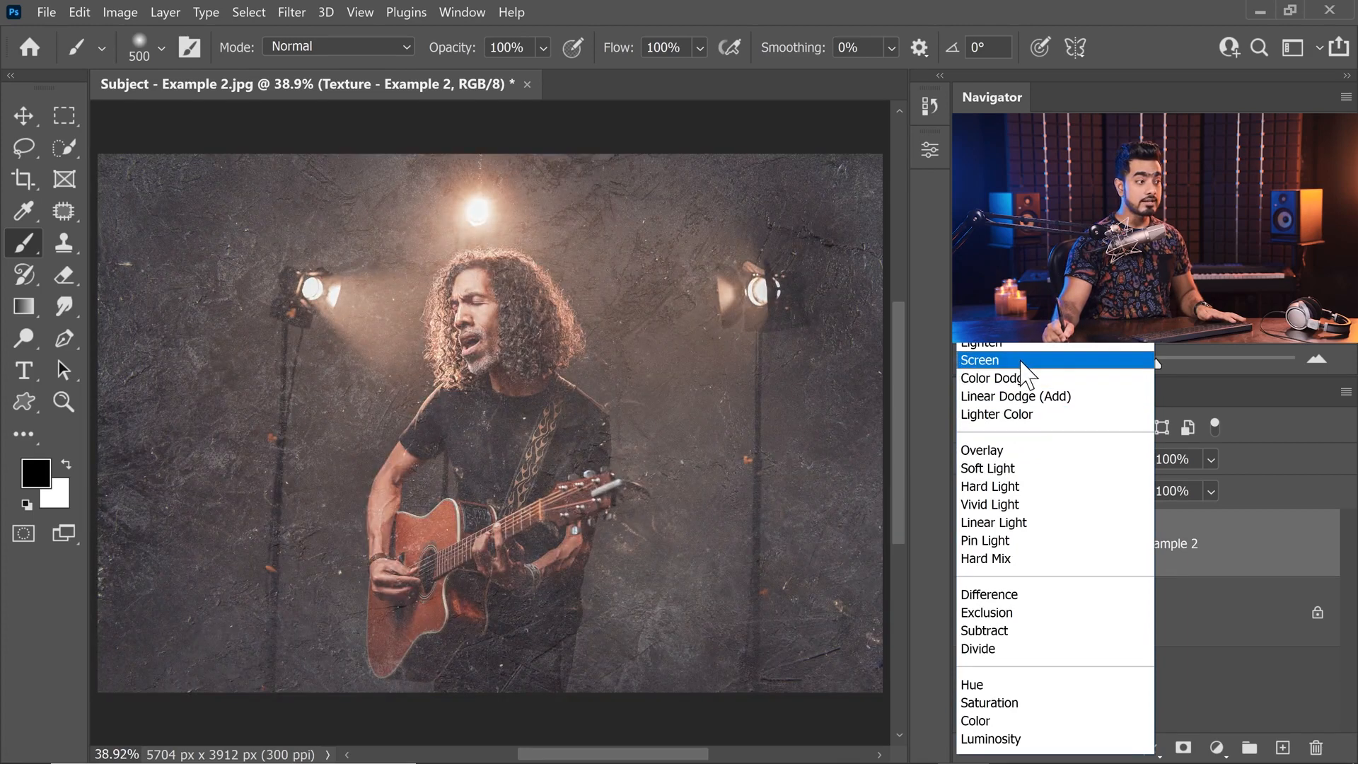
{"action": "left_click", "coordinate": [1021, 364]}
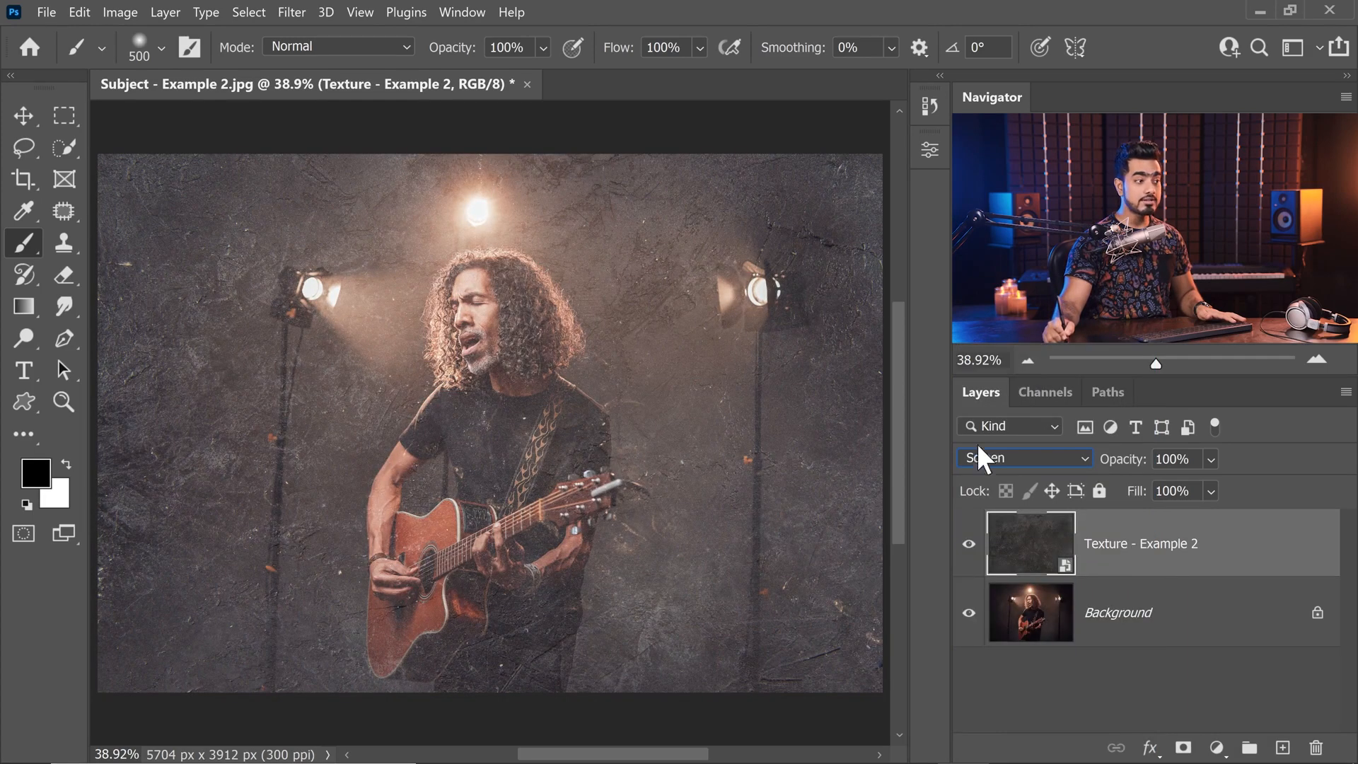
Compare the guitarist photo with and without the texture, and examine the texture's fine grain beside the hair up close.
{"action": "left_click", "coordinate": [970, 550]}
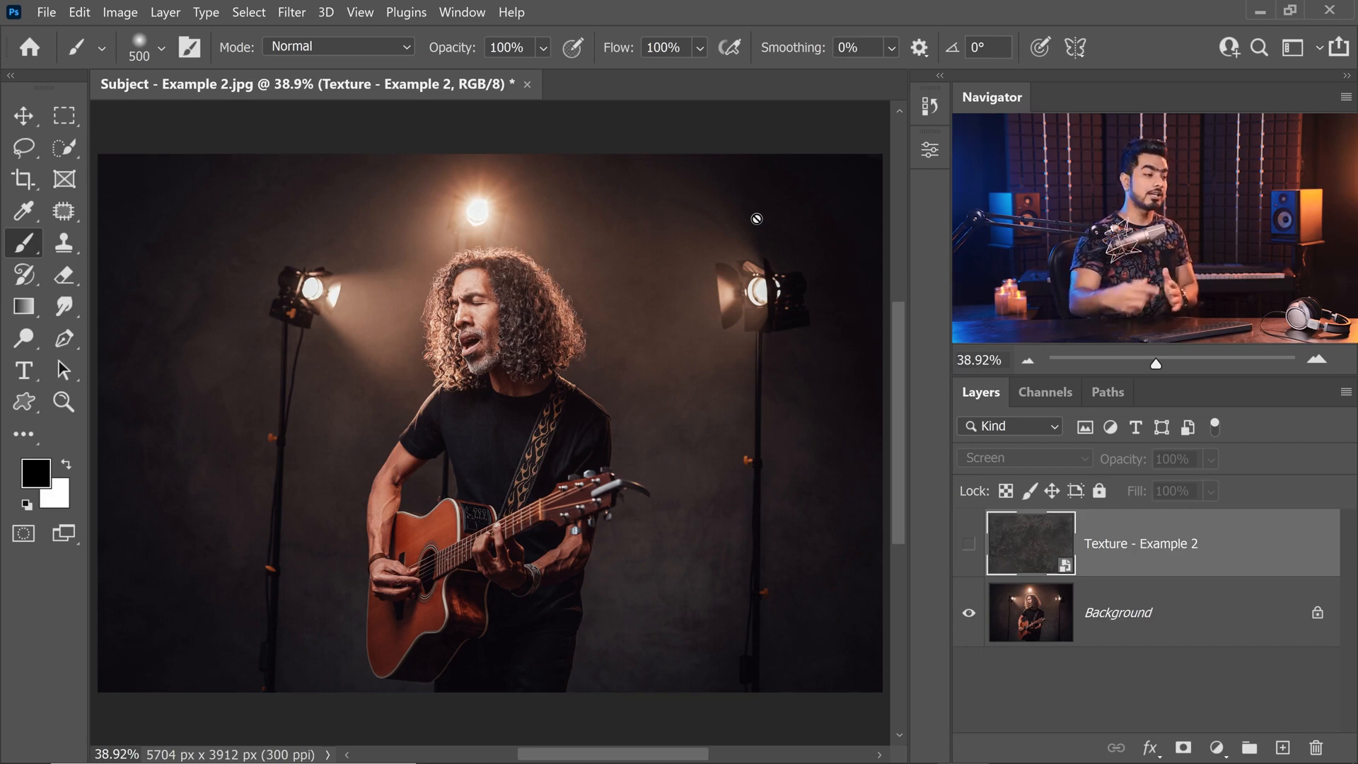
{"action": "left_click", "coordinate": [969, 545]}
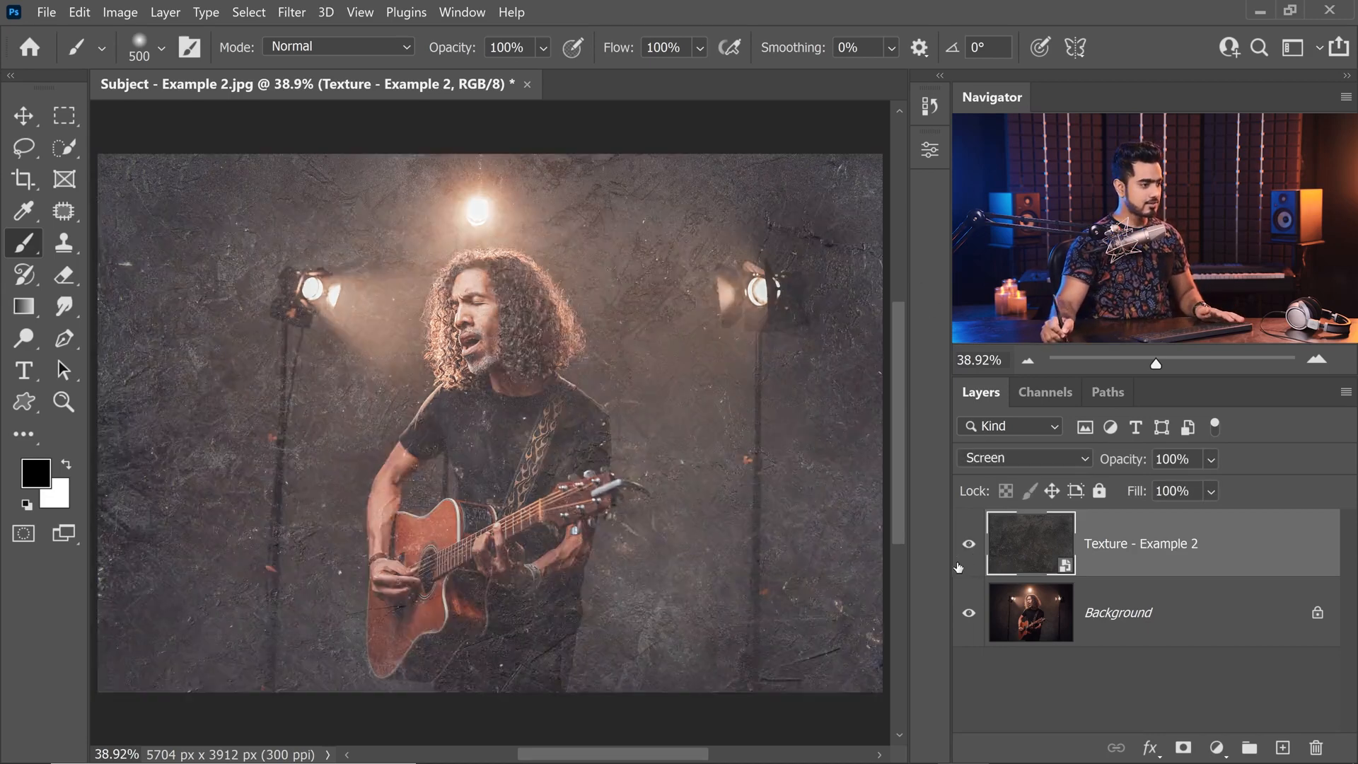
{"action": "left_click_drag", "start_coordinate": [665, 258], "coordinate": [708, 255]}
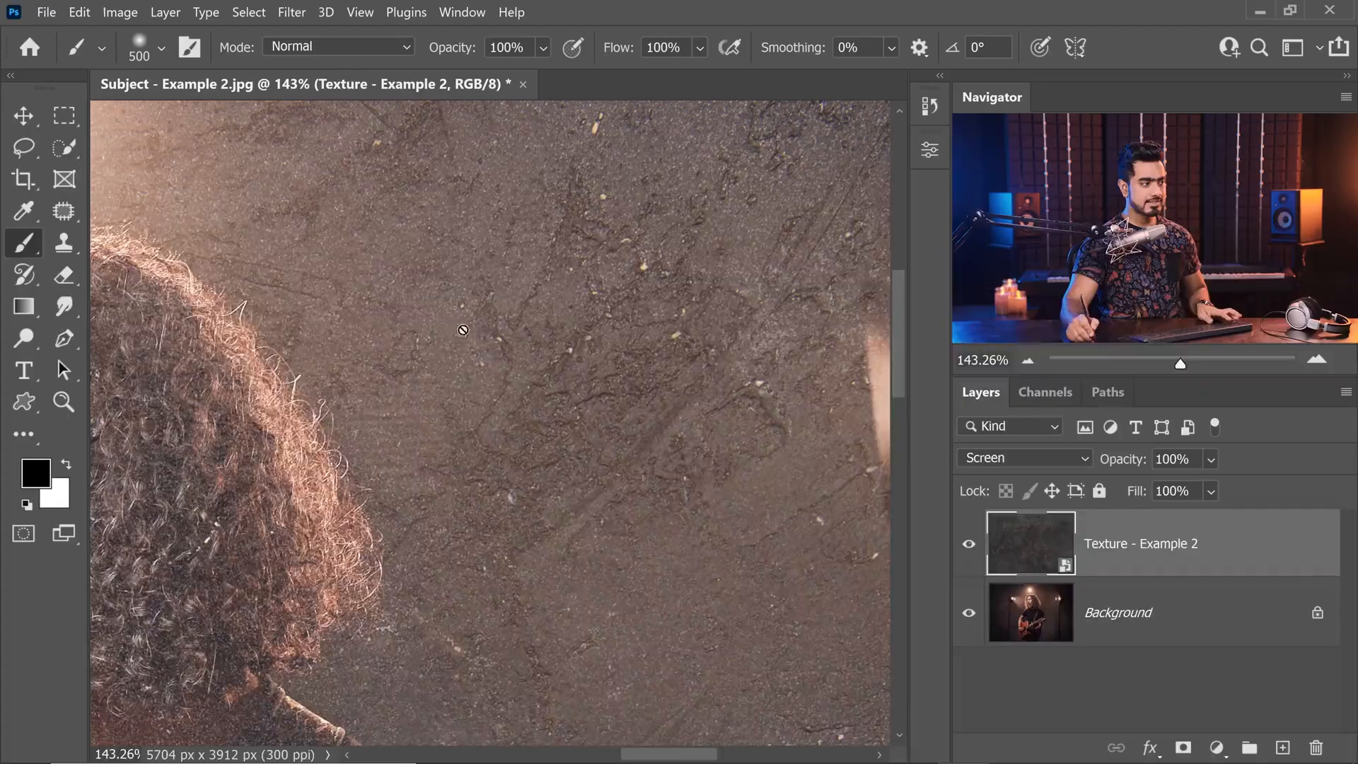
{"action": "scroll", "coordinate": [510, 291], "scroll_direction": "up", "scroll_amount": 6}
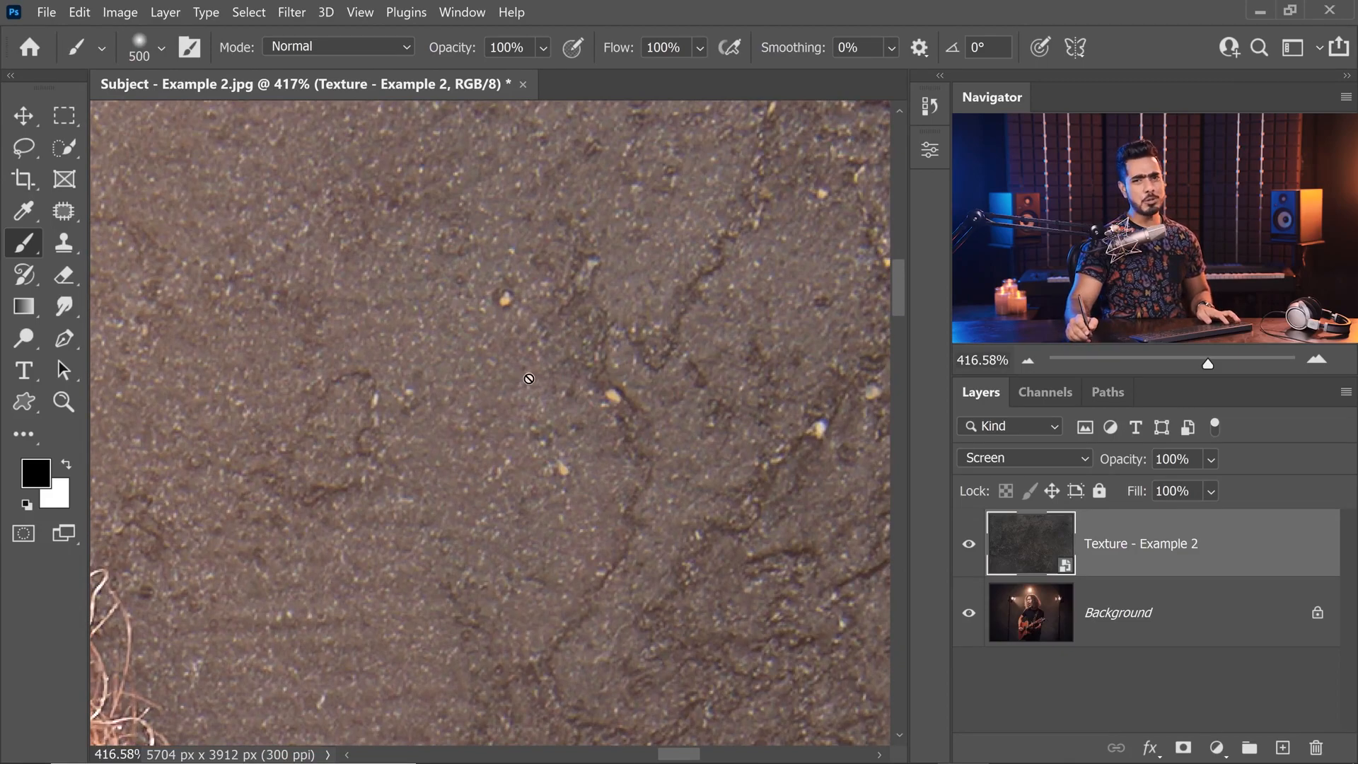
{"action": "scroll", "coordinate": [541, 414], "scroll_direction": "down", "scroll_amount": 6}
{"action": "scroll", "coordinate": [549, 428], "scroll_direction": "up", "scroll_amount": 5}
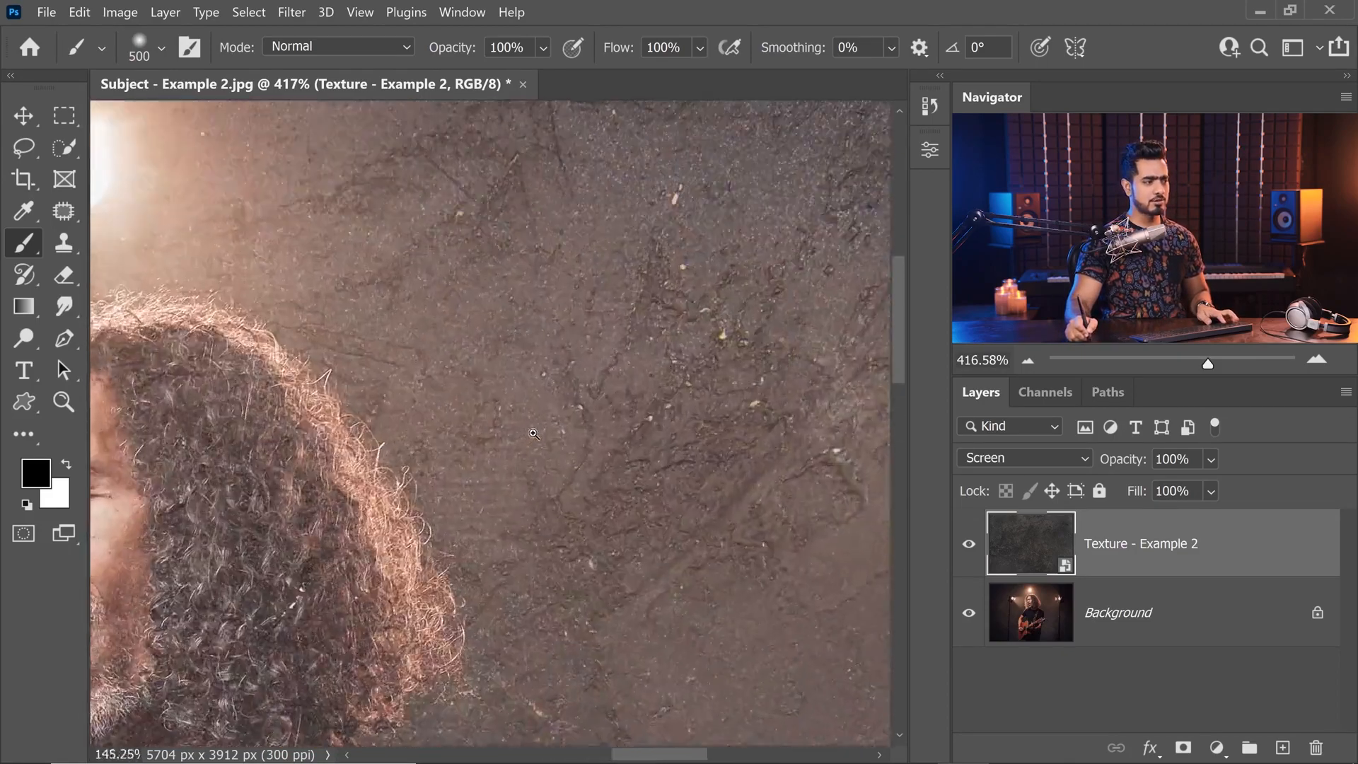
{"action": "scroll", "coordinate": [495, 387], "scroll_direction": "up", "scroll_amount": 2}
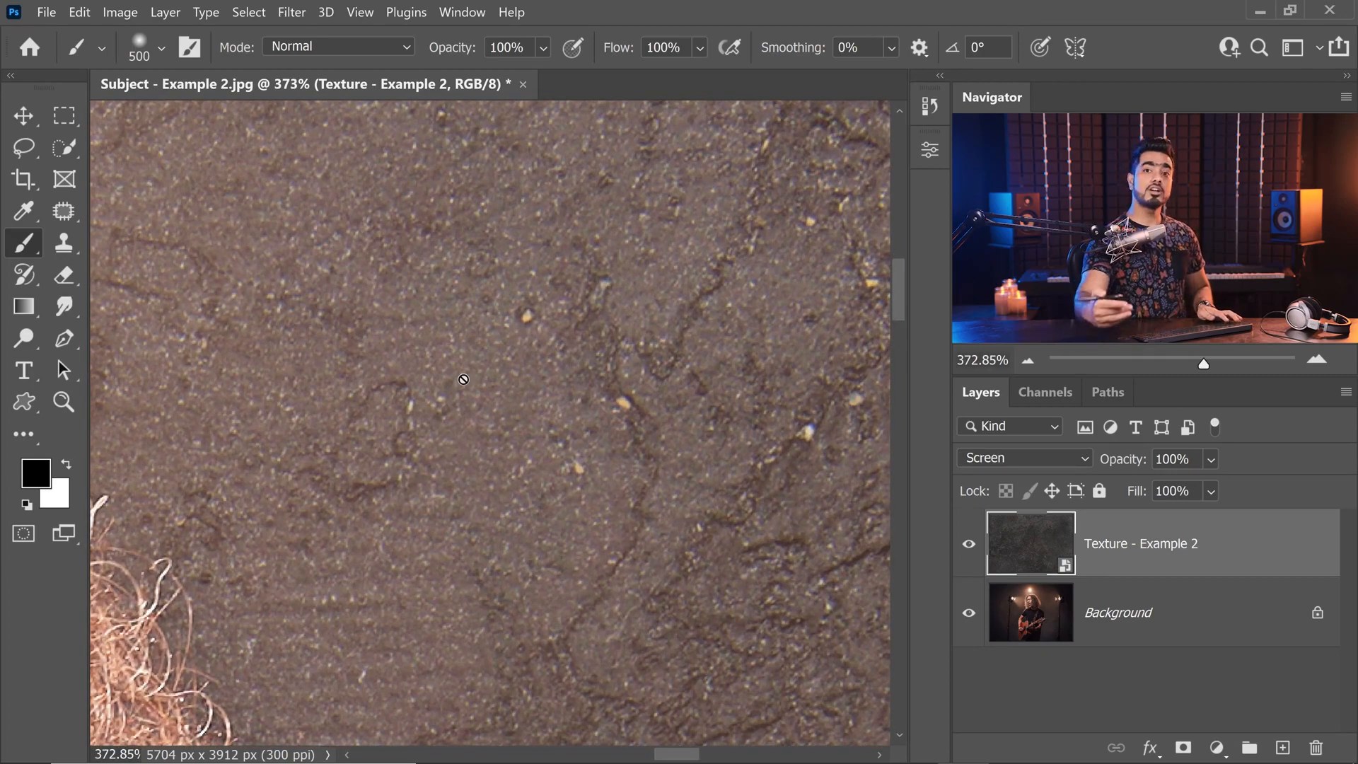
{"action": "left_click_drag", "start_coordinate": [592, 423], "coordinate": [490, 357]}
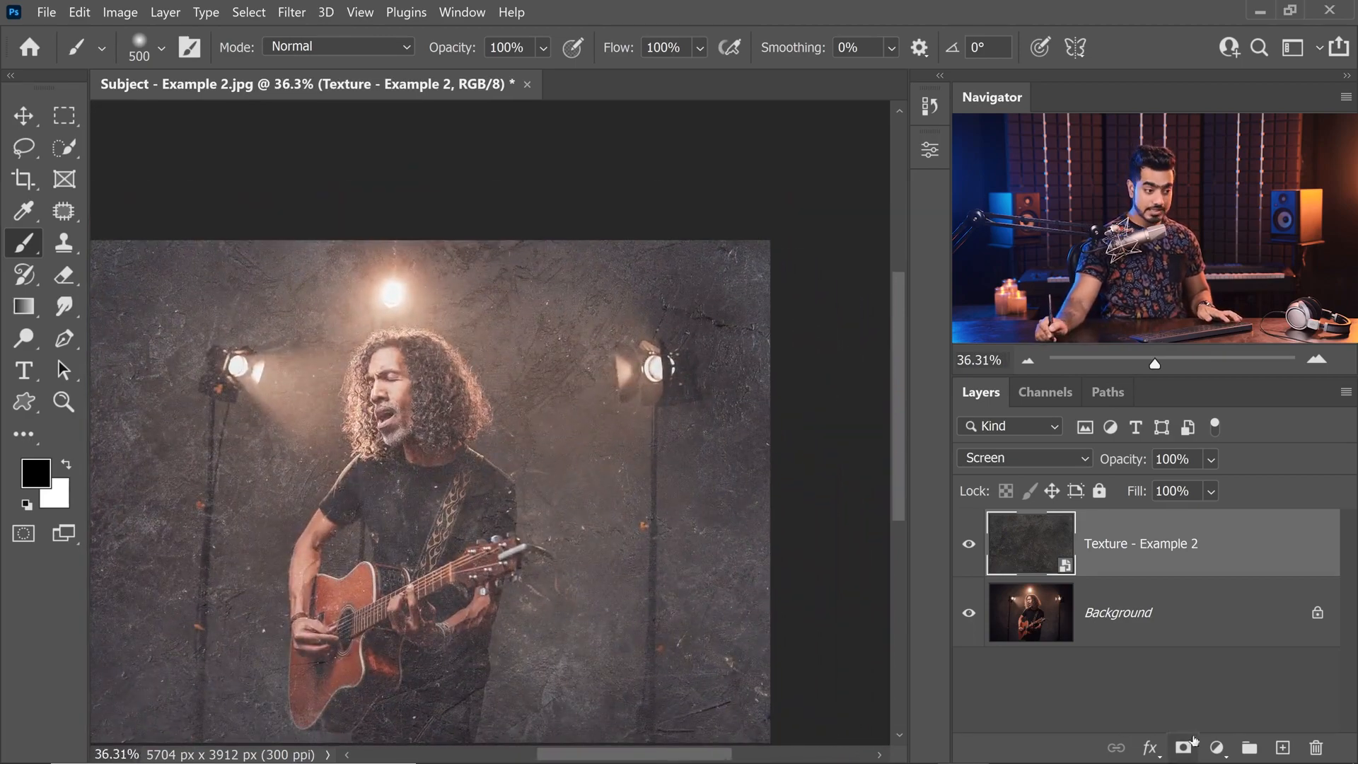
Add a Curves adjustment layer above Texture - Example 2 and clip it to that texture layer.
{"action": "left_click", "coordinate": [1217, 748]}
{"action": "left_click", "coordinate": [1195, 477]}
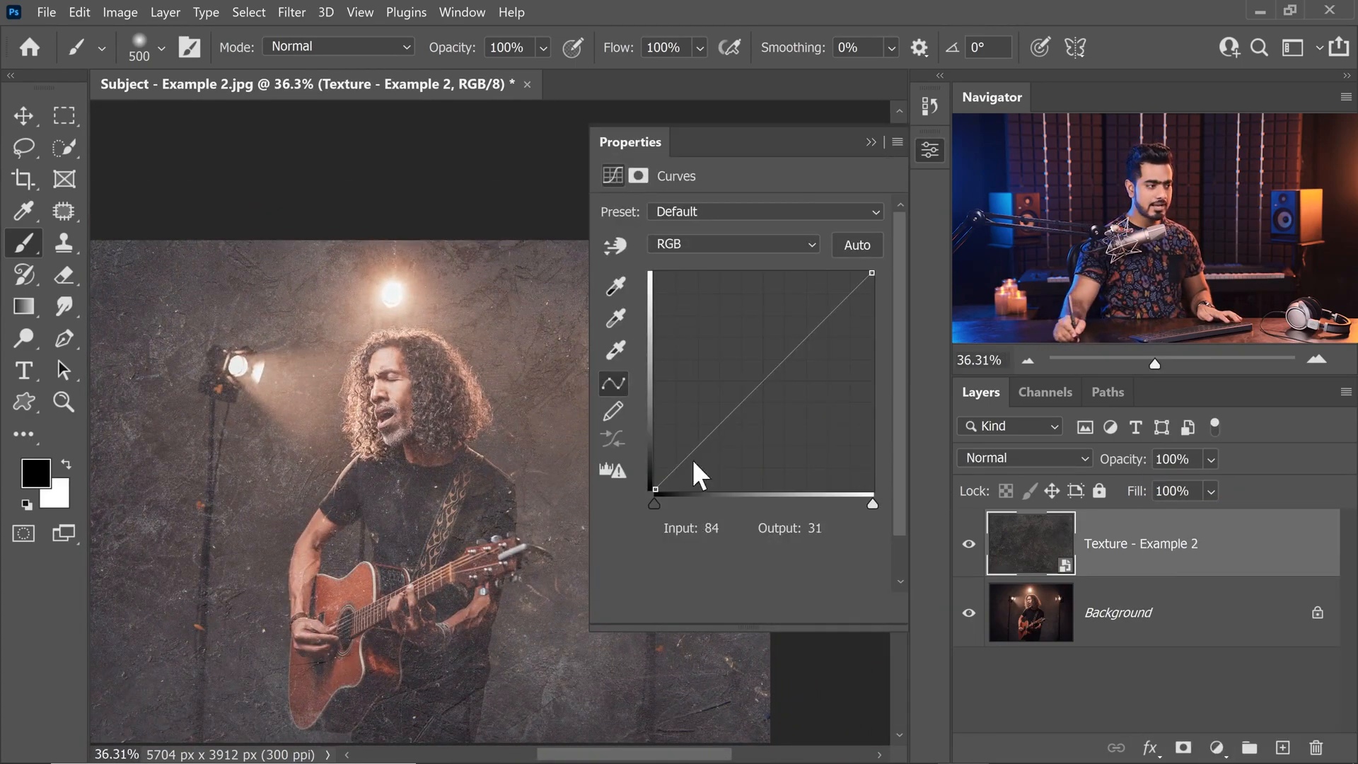
{"action": "mouse_move", "coordinate": [652, 505]}
{"action": "left_mouse_down"}
{"action": "mouse_move", "coordinate": [704, 508]}
{"action": "mouse_move", "coordinate": [636, 511]}
{"action": "left_mouse_up"}
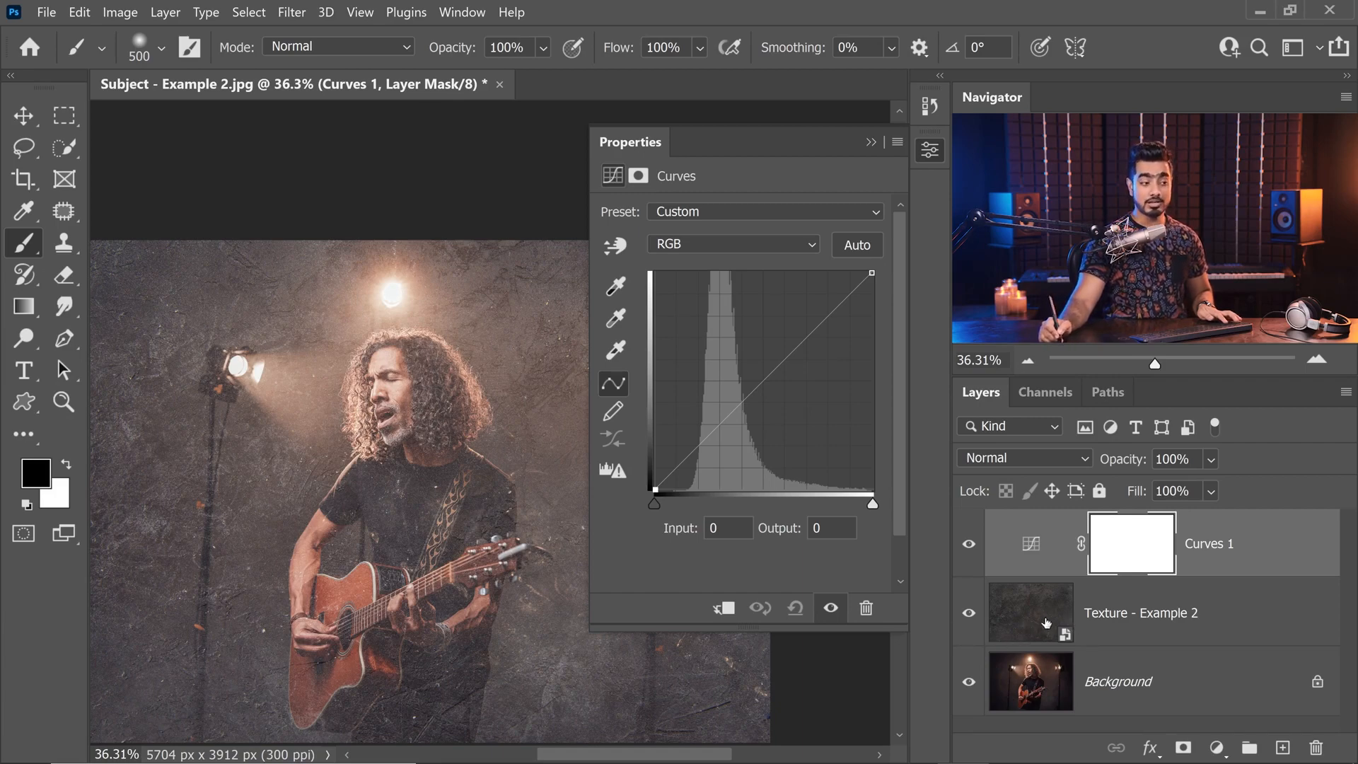
{"action": "left_click", "coordinate": [722, 612]}
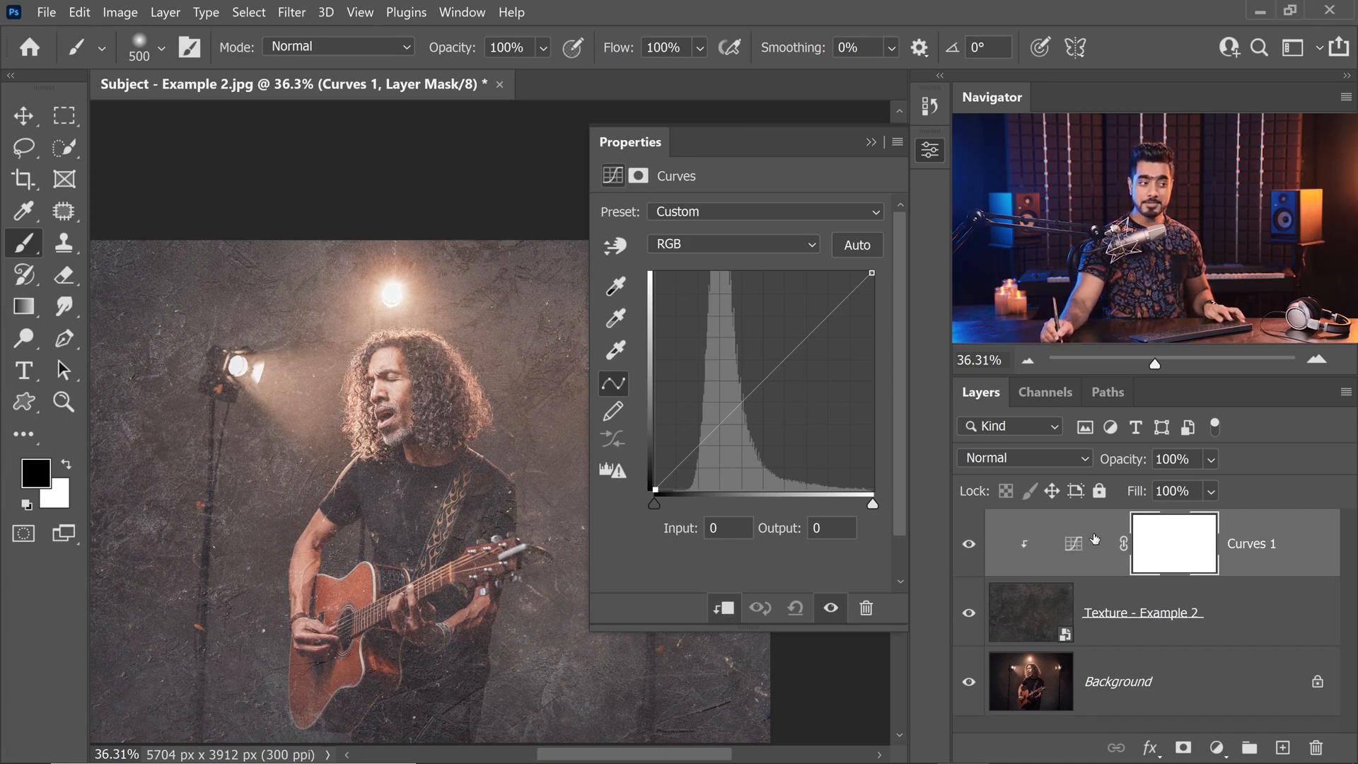
{"action": "left_click", "coordinate": [1062, 604], "text": "alt"}
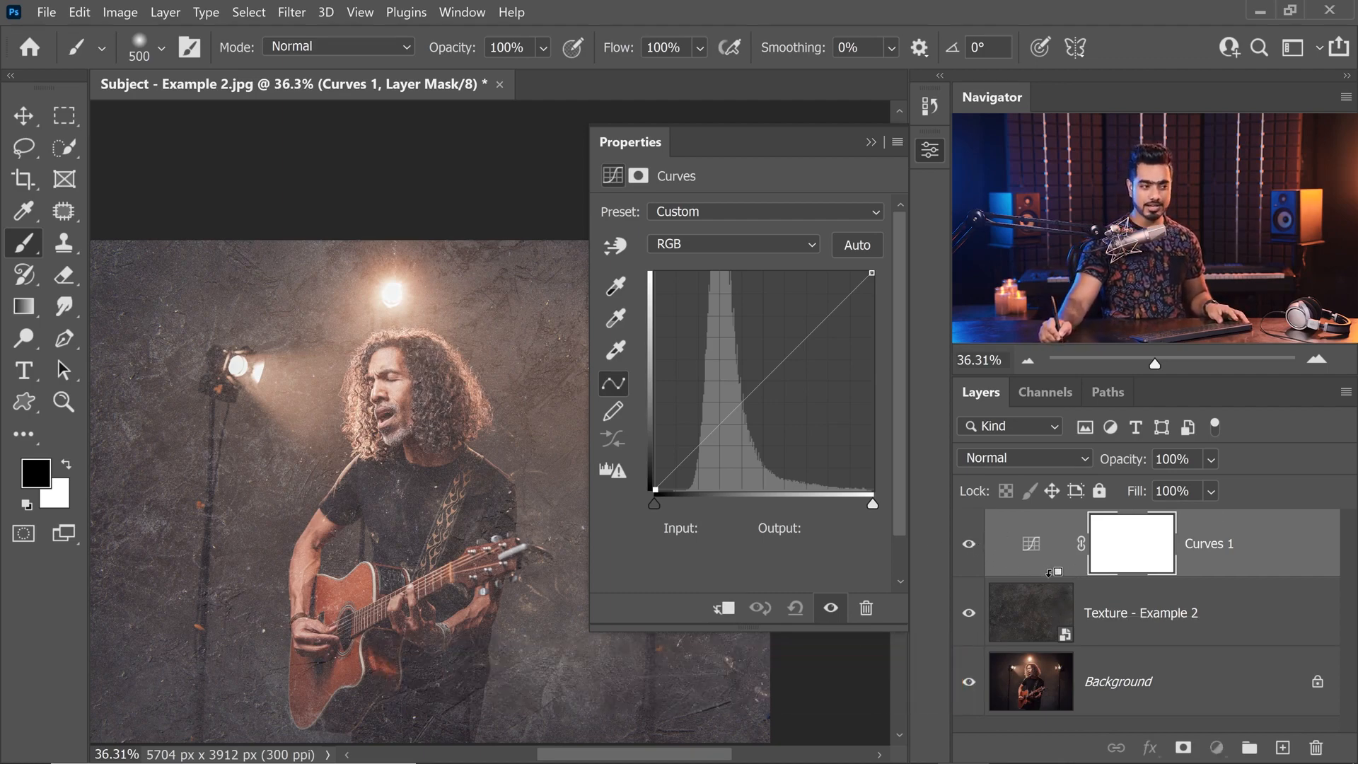
{"action": "left_click", "coordinate": [1058, 572], "text": "alt"}
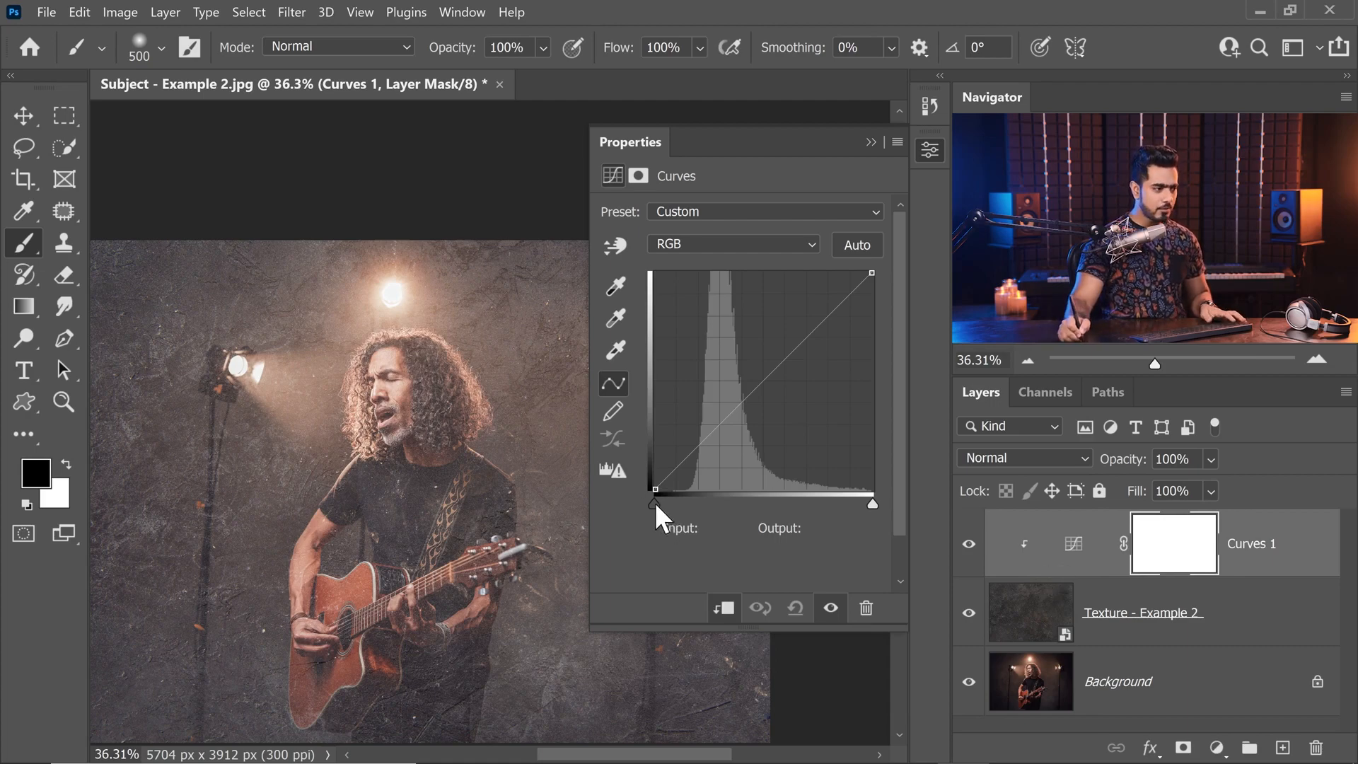
Try black point inputs of 62 and 73 on the clipped Curves, checking the texture with the Background layer hidden and shown.
{"action": "left_click_drag", "start_coordinate": [656, 507], "coordinate": [714, 515]}
{"action": "left_click_drag", "start_coordinate": [396, 453], "coordinate": [489, 384]}
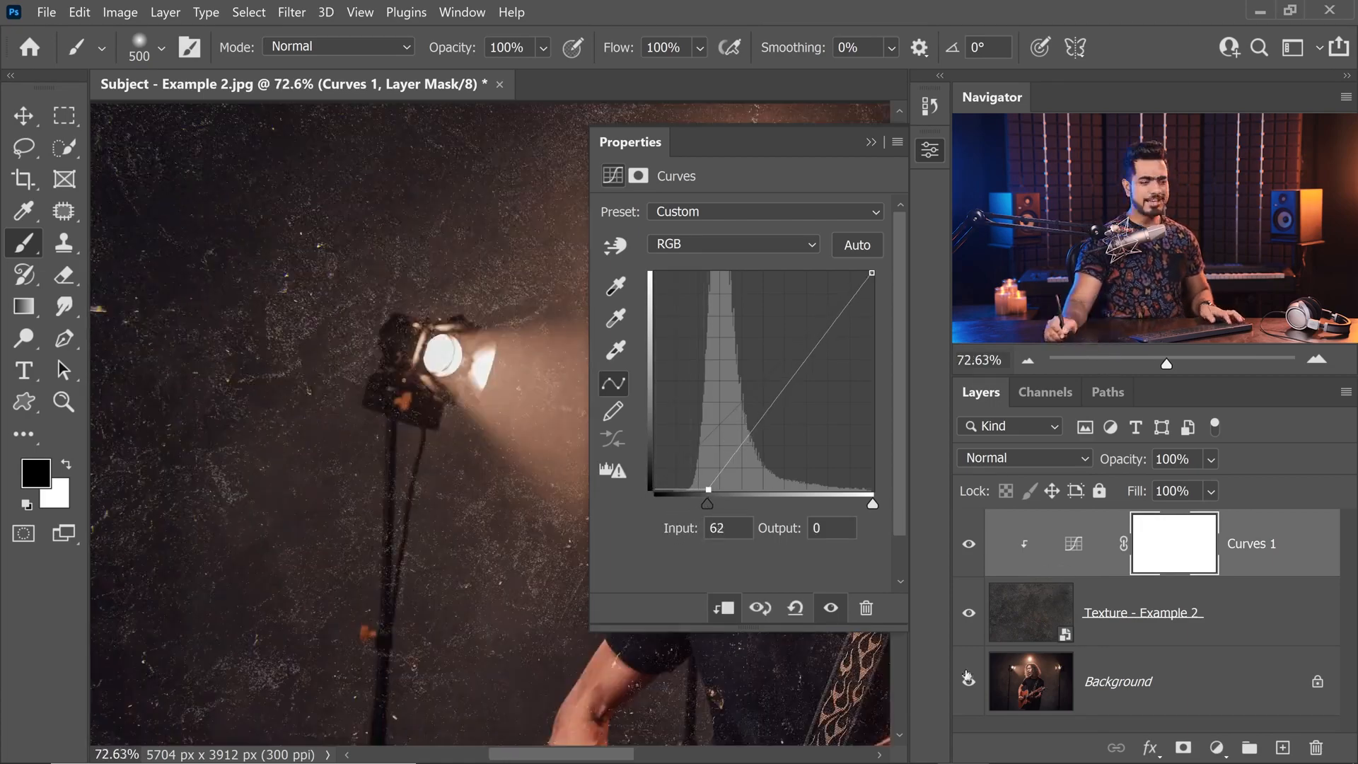
{"action": "left_click", "coordinate": [969, 686]}
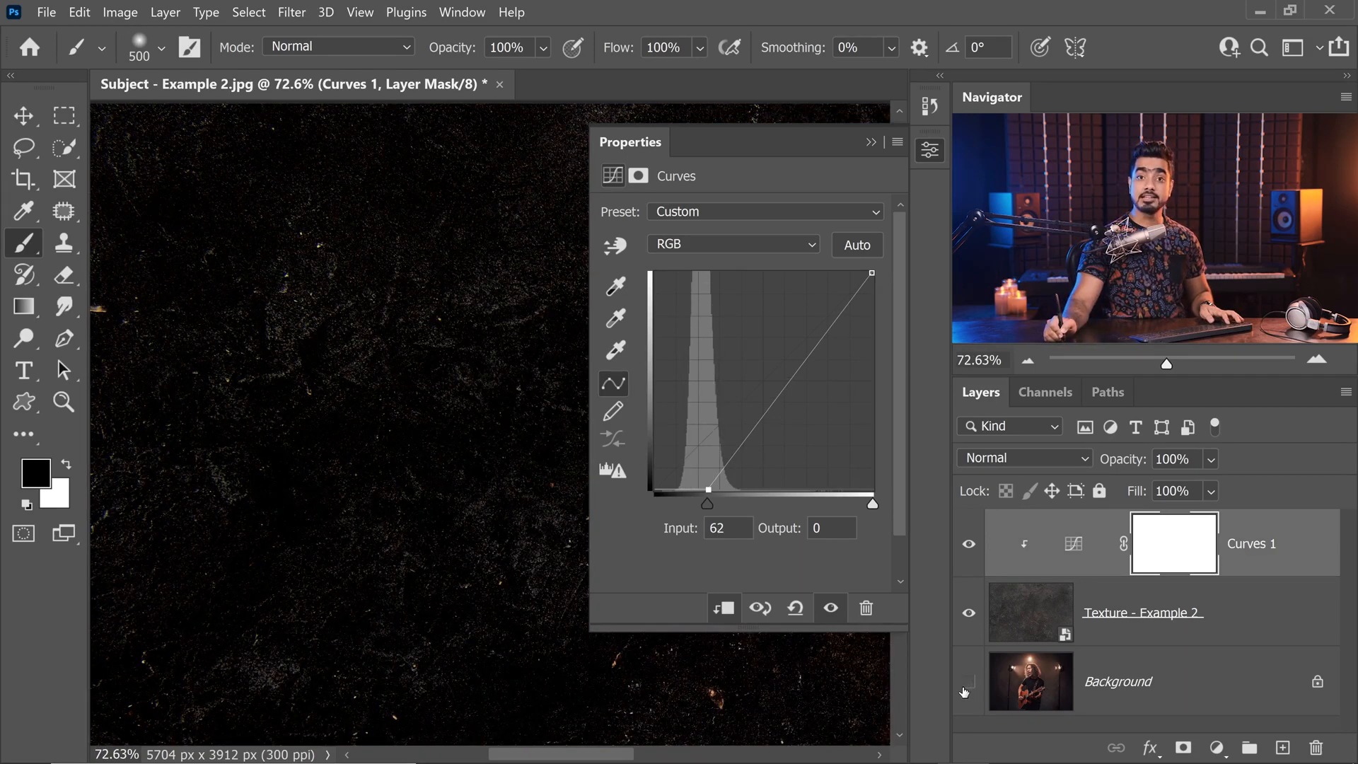
{"action": "left_click_drag", "start_coordinate": [708, 510], "coordinate": [716, 510]}
{"action": "mouse_move", "coordinate": [324, 426]}
{"action": "left_mouse_down"}
{"action": "mouse_move", "coordinate": [346, 422]}
{"action": "mouse_move", "coordinate": [389, 454]}
{"action": "left_mouse_up"}
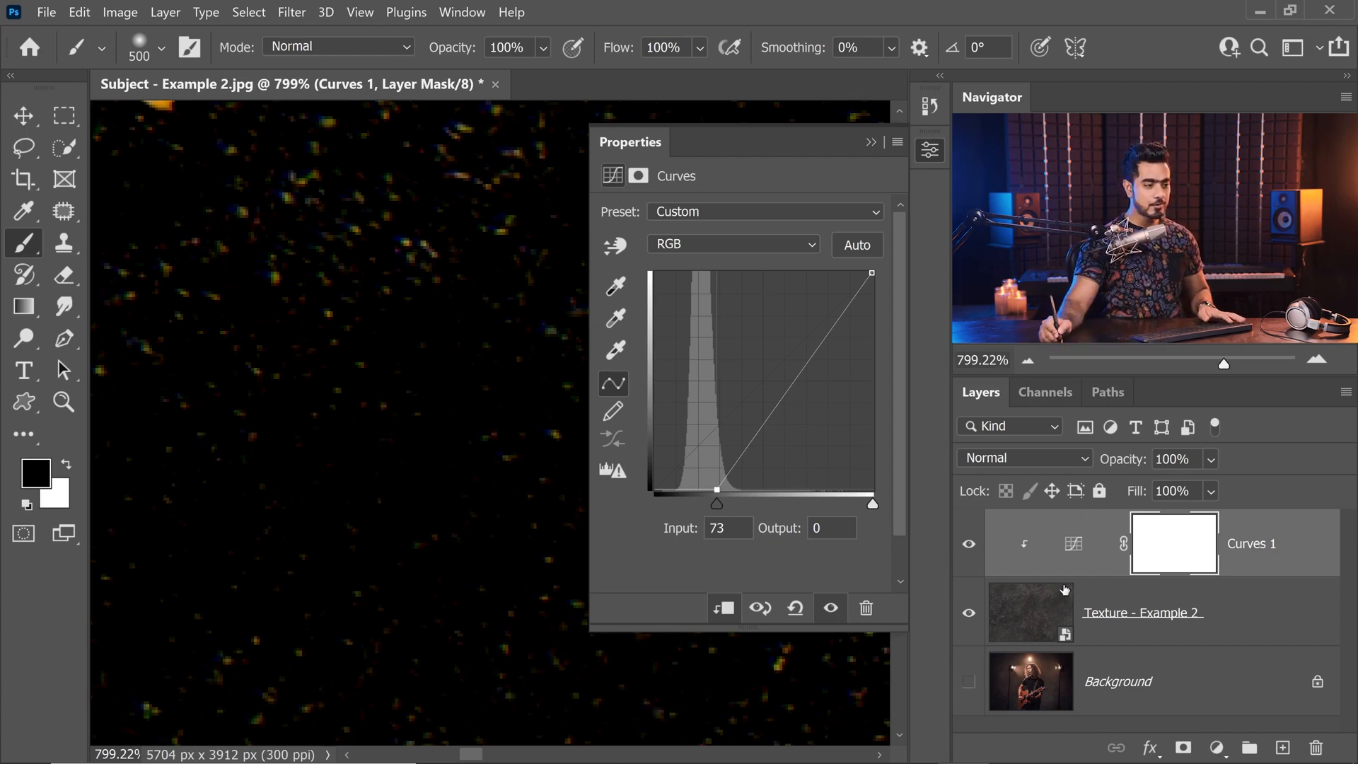
{"action": "left_click", "coordinate": [969, 683]}
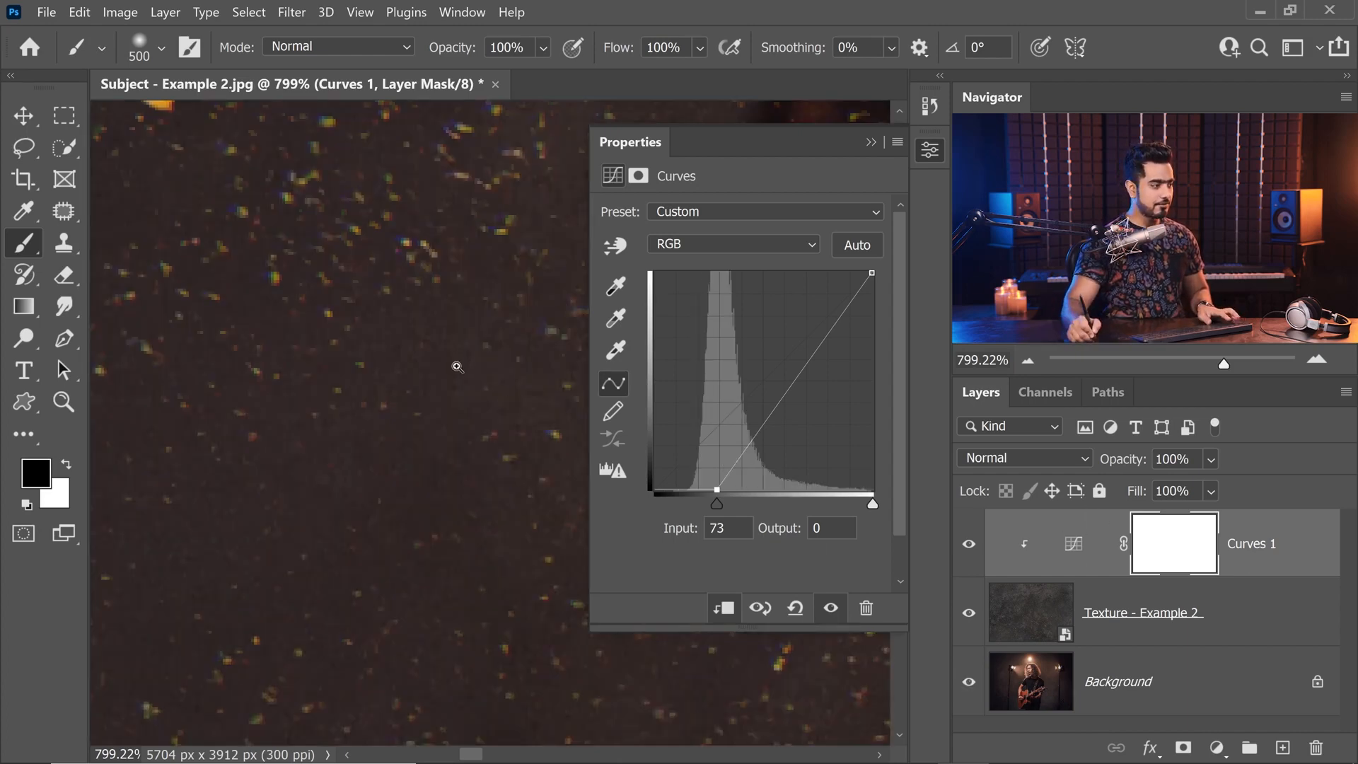
{"action": "mouse_move", "coordinate": [456, 367]}
{"action": "left_mouse_down"}
{"action": "mouse_move", "coordinate": [426, 384]}
{"action": "mouse_move", "coordinate": [502, 425]}
{"action": "mouse_move", "coordinate": [179, 335]}
{"action": "left_mouse_up"}
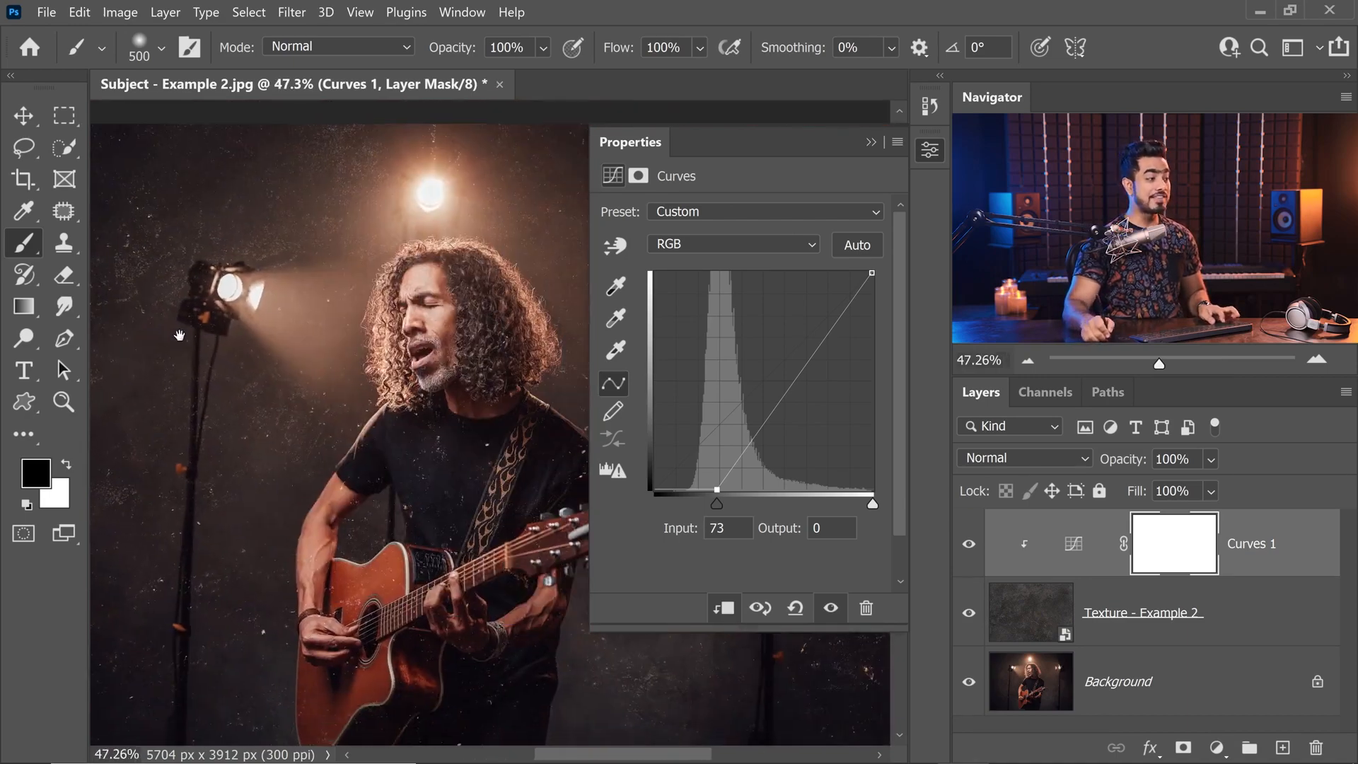
{"action": "left_click_drag", "start_coordinate": [458, 372], "coordinate": [288, 379]}
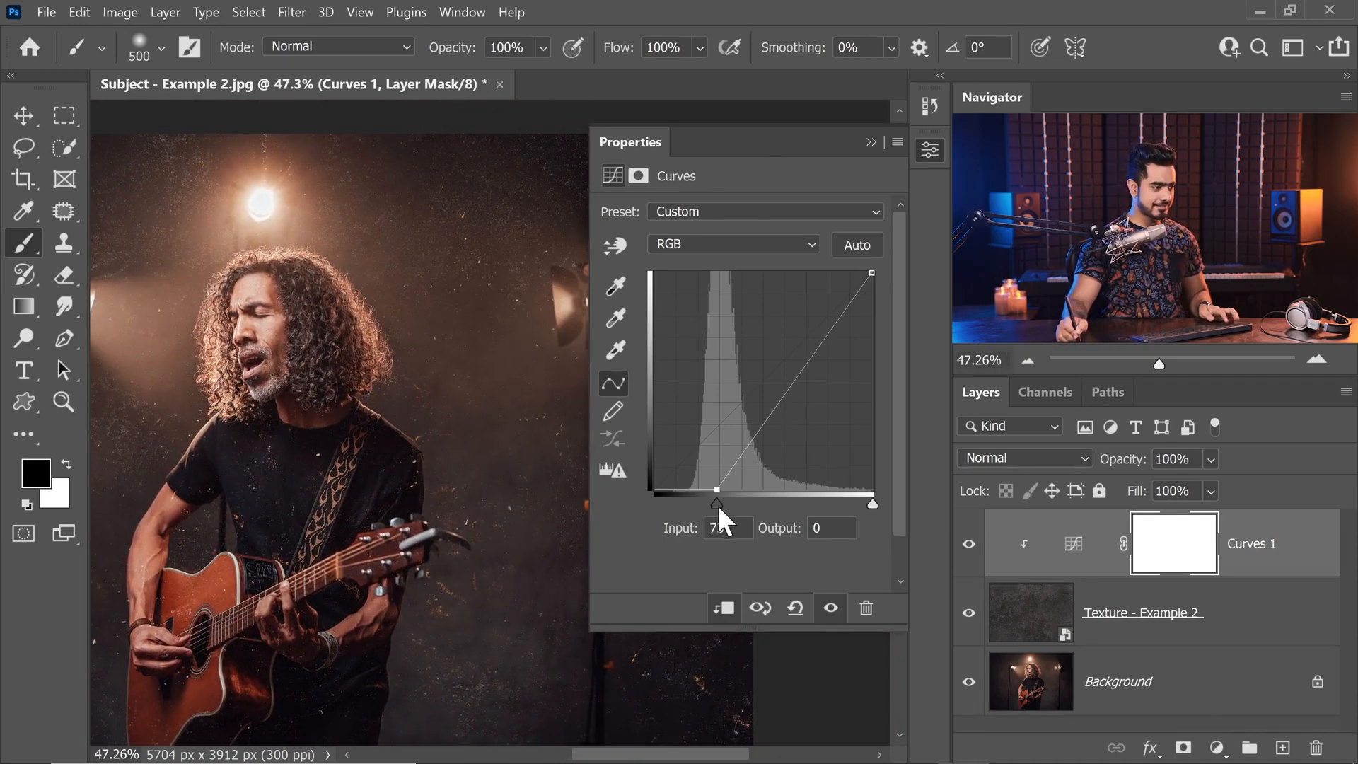
Set the clipped RGB curve's black point to input 46 and its white point to input 217.
{"action": "left_click_drag", "start_coordinate": [718, 505], "coordinate": [695, 530]}
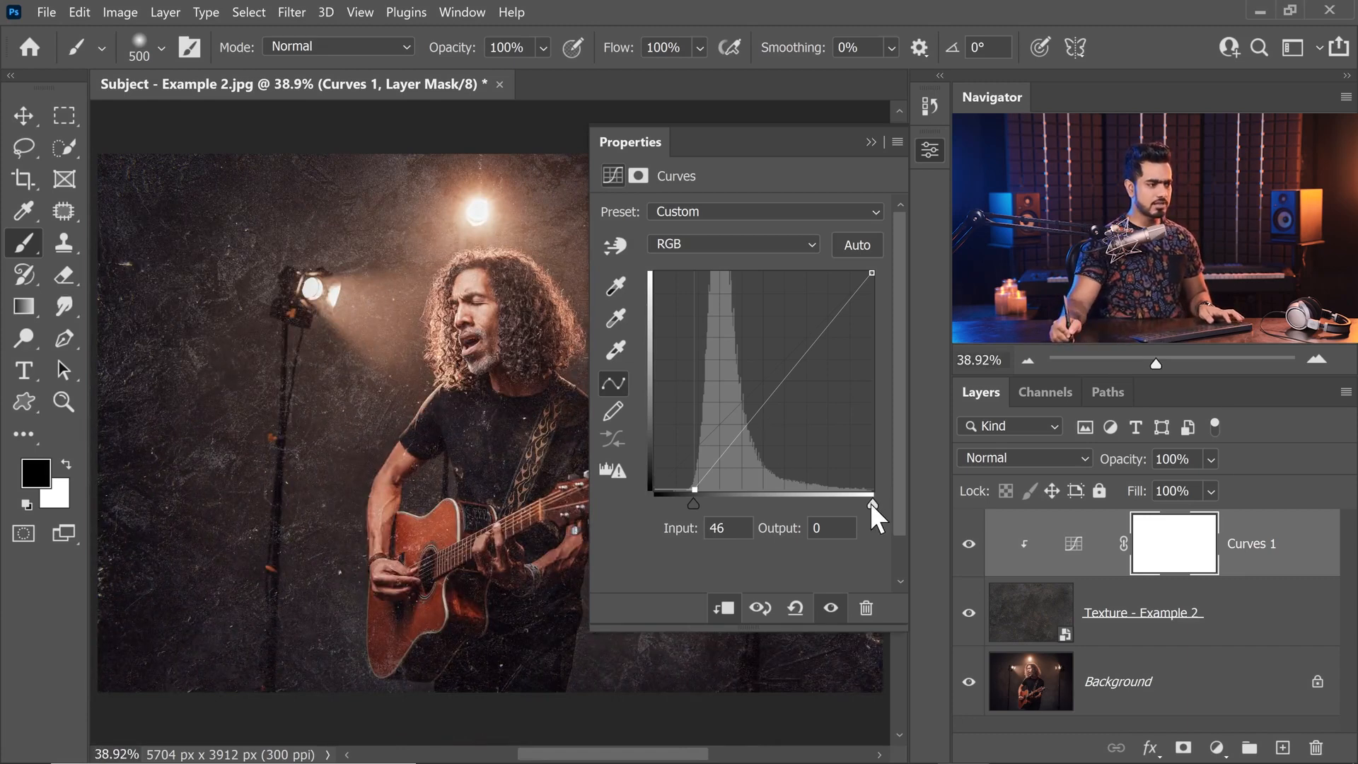
{"action": "left_click_drag", "start_coordinate": [870, 502], "coordinate": [840, 504]}
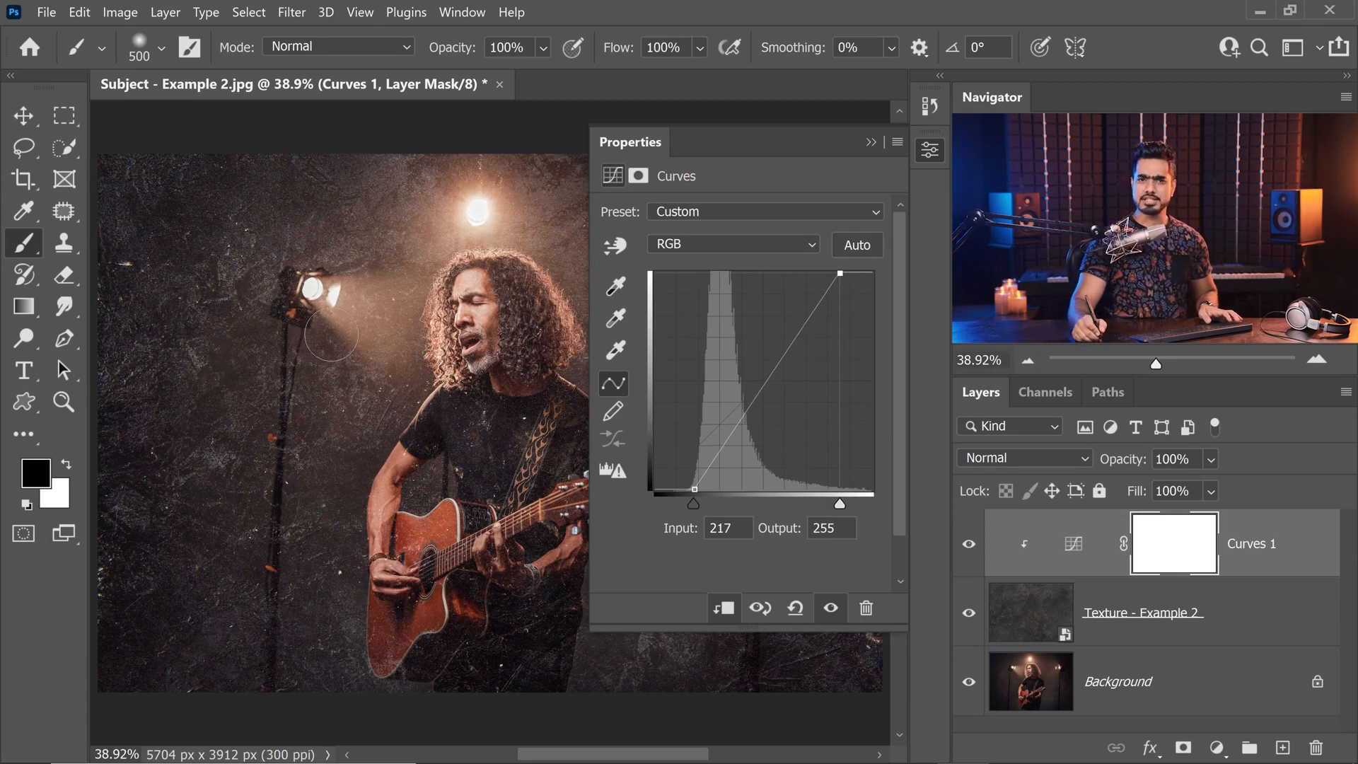
Lower the clipped curve's white point output to 214 in the Blue channel and 236 in the Green channel.
{"action": "left_click", "coordinate": [724, 247]}
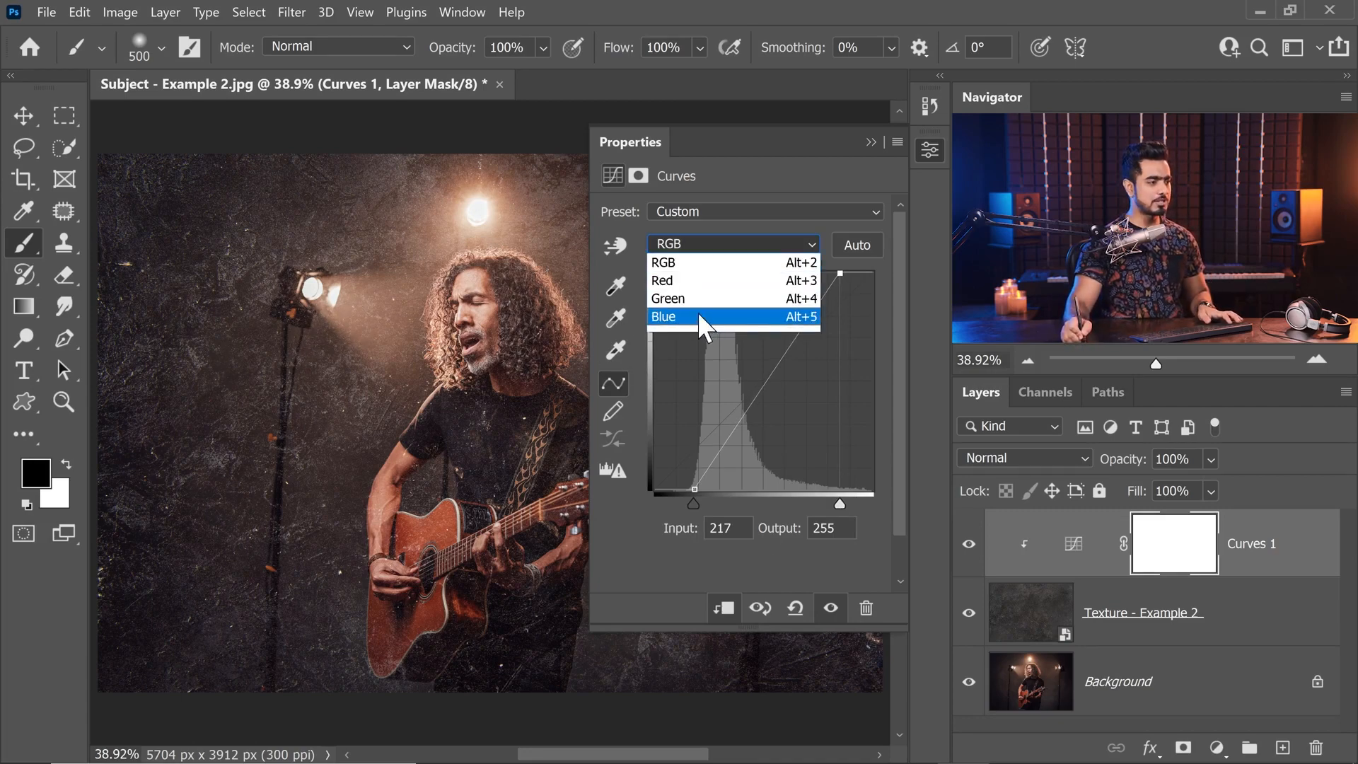
{"action": "left_click", "coordinate": [697, 312]}
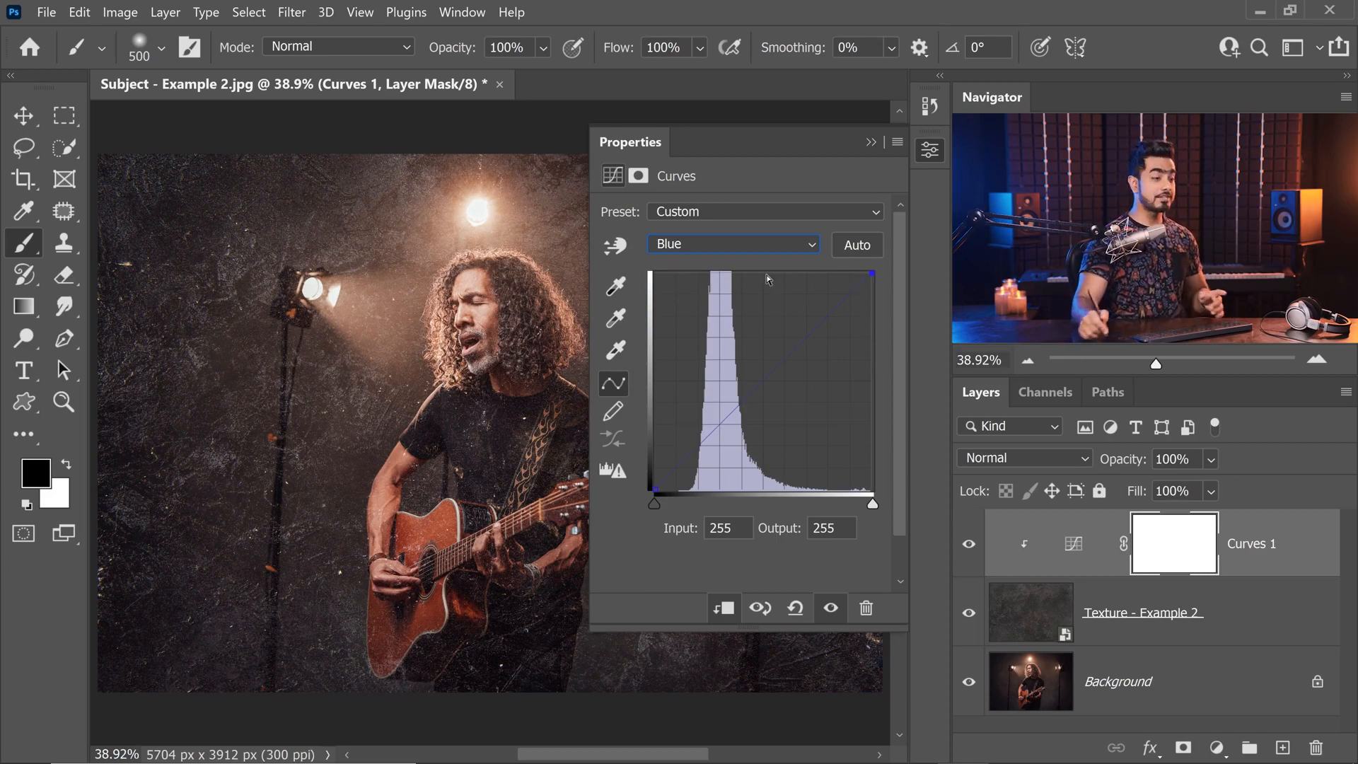
{"action": "left_click_drag", "start_coordinate": [875, 282], "coordinate": [880, 309]}
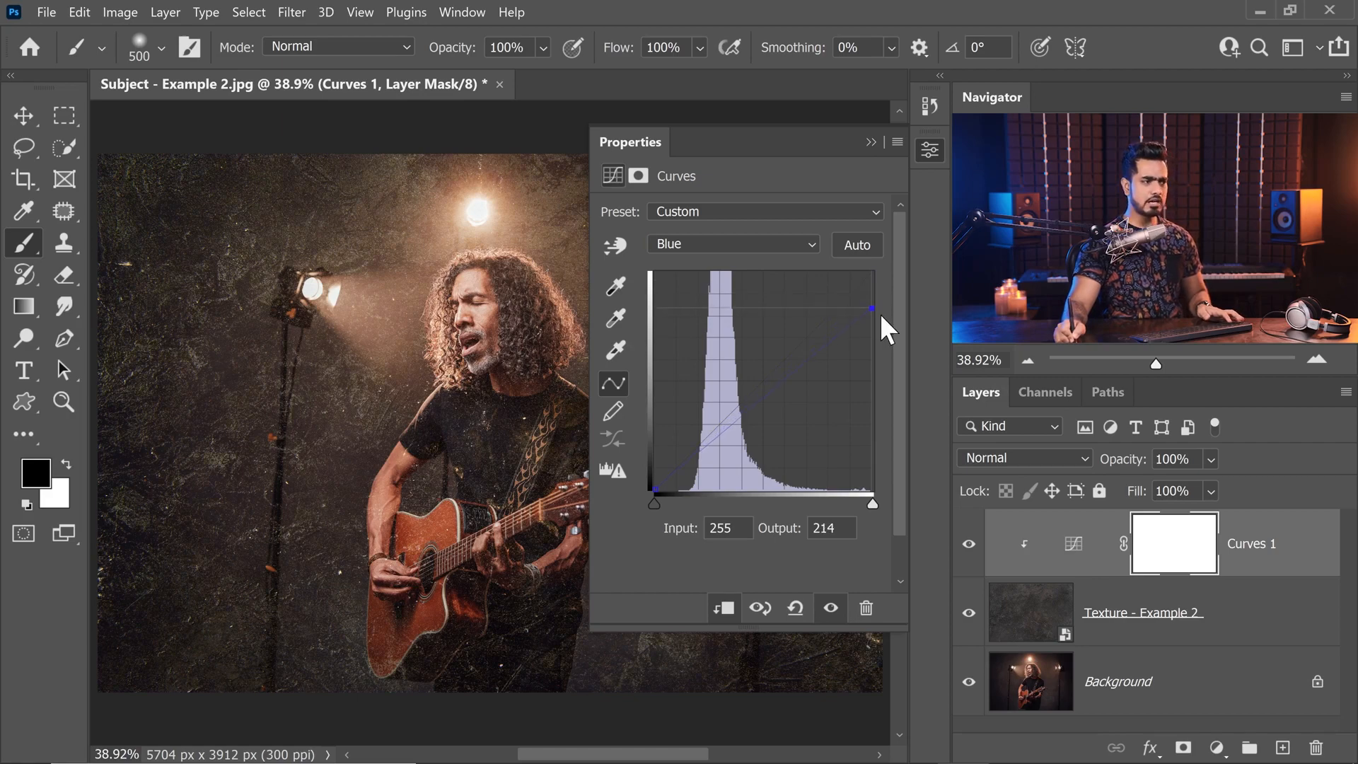
{"action": "left_click", "coordinate": [782, 245]}
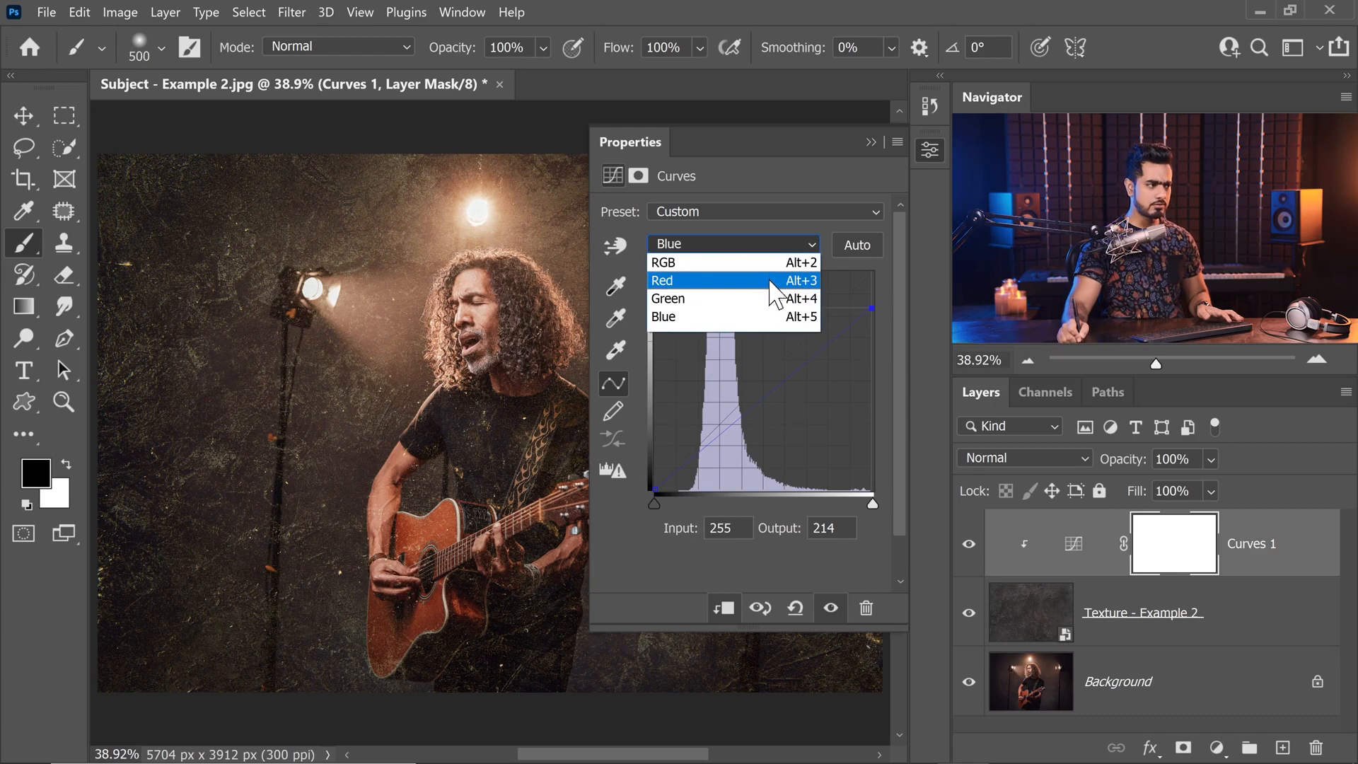
{"action": "left_click", "coordinate": [792, 294]}
{"action": "left_click_drag", "start_coordinate": [874, 275], "coordinate": [880, 295]}
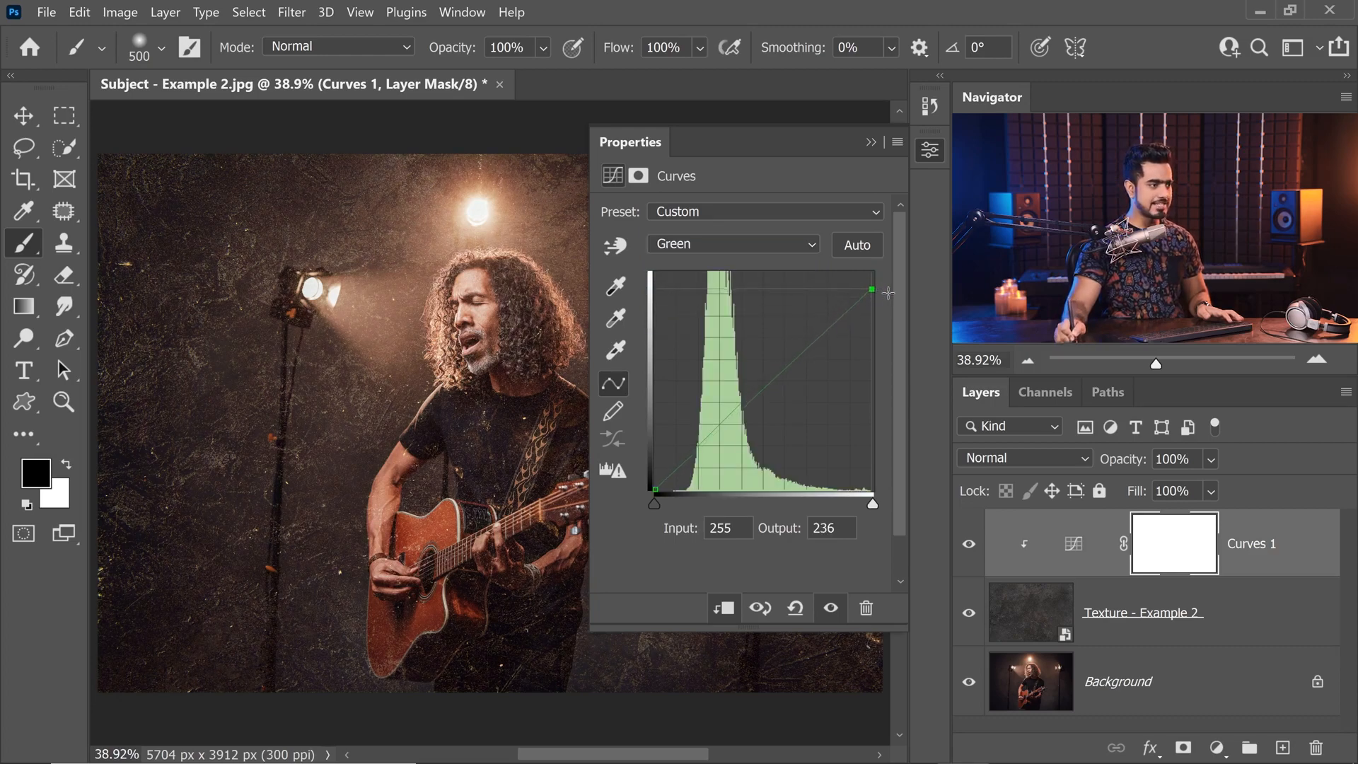
{"action": "left_click", "coordinate": [870, 142]}
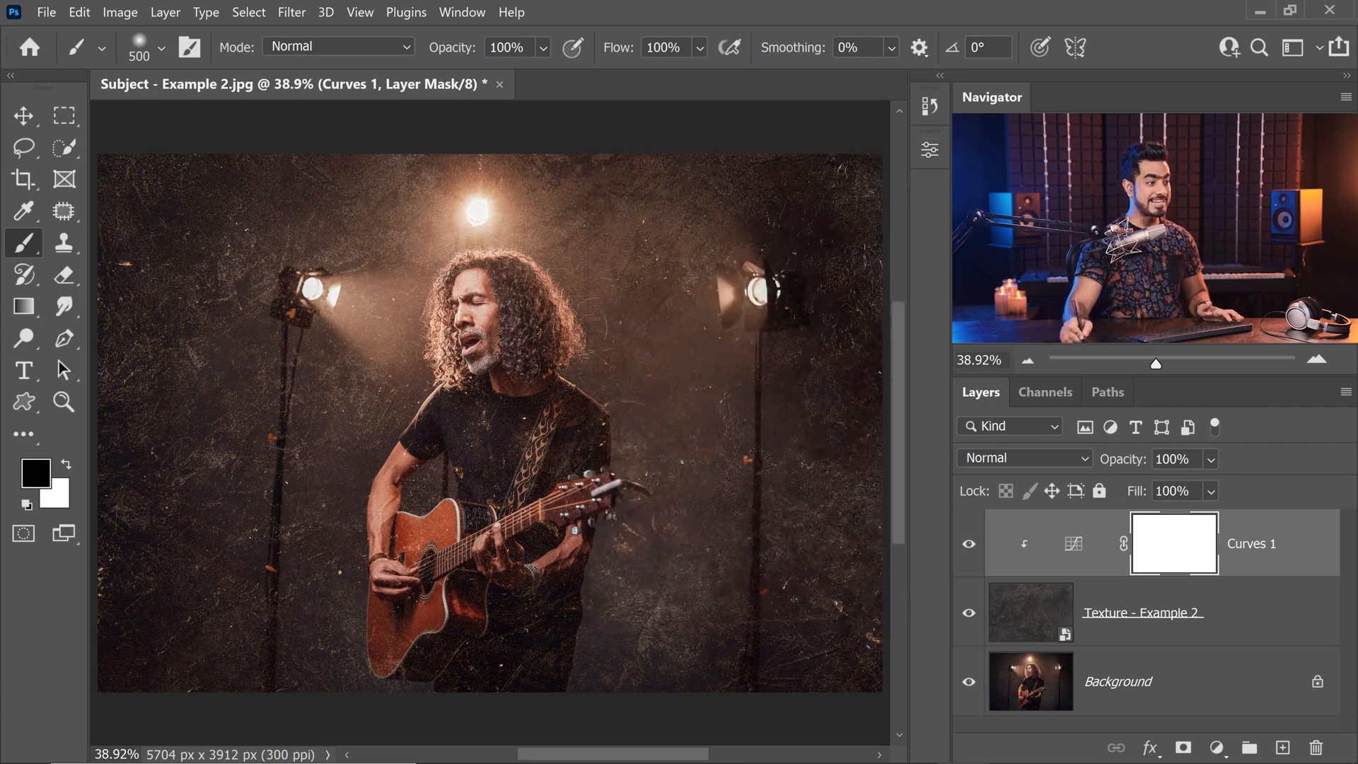
Reduce the Texture - Example 2 layer's opacity to 32%.
{"action": "left_click", "coordinate": [1235, 630]}
{"action": "left_click_drag", "start_coordinate": [1127, 464], "coordinate": [923, 479]}
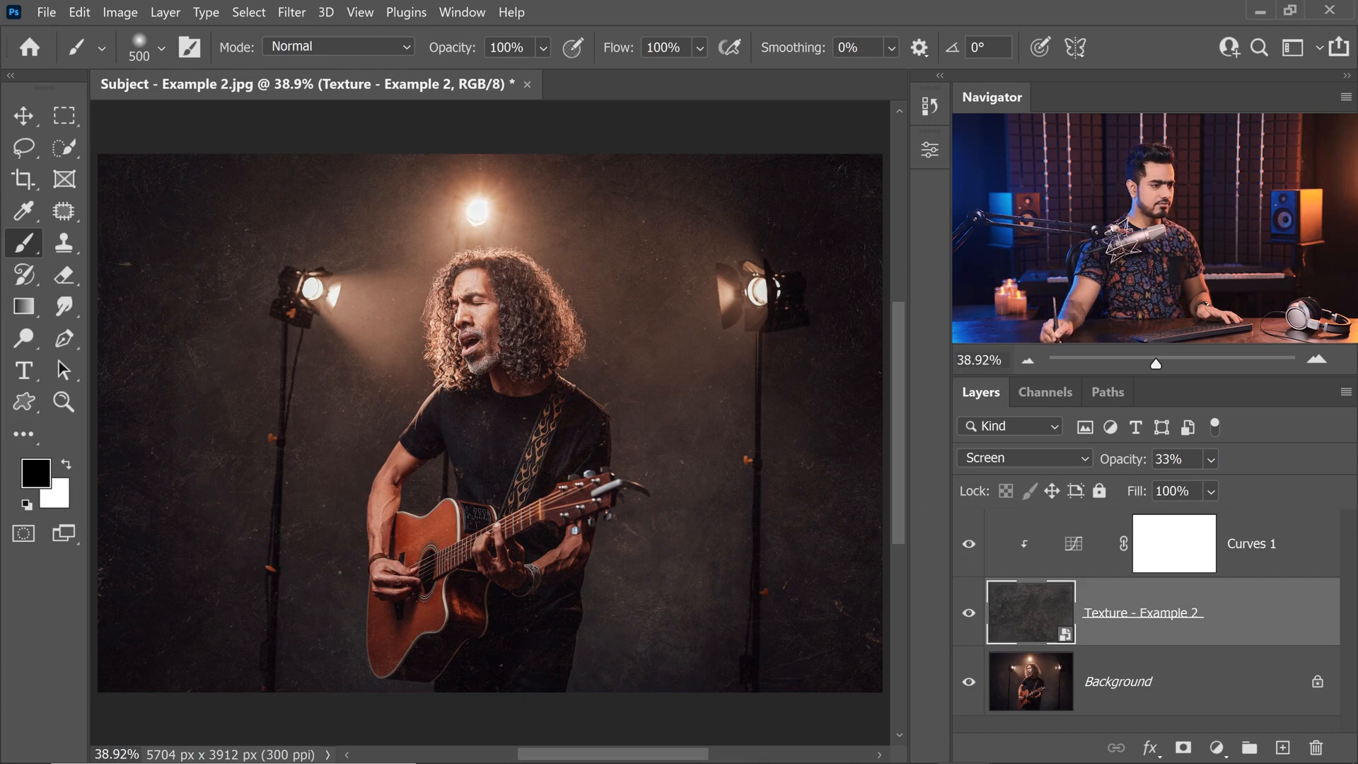
{"action": "type", "text": "32"}
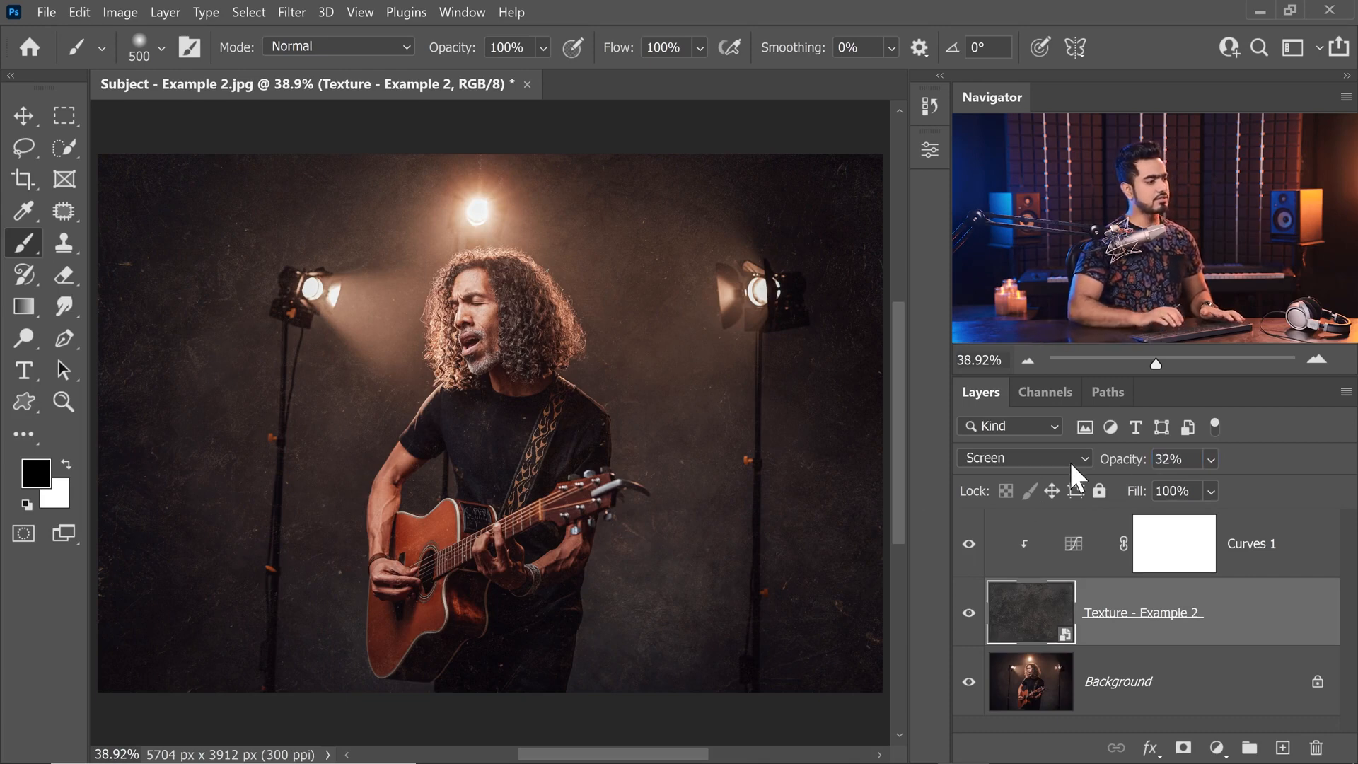
{"action": "key", "text": "Return"}
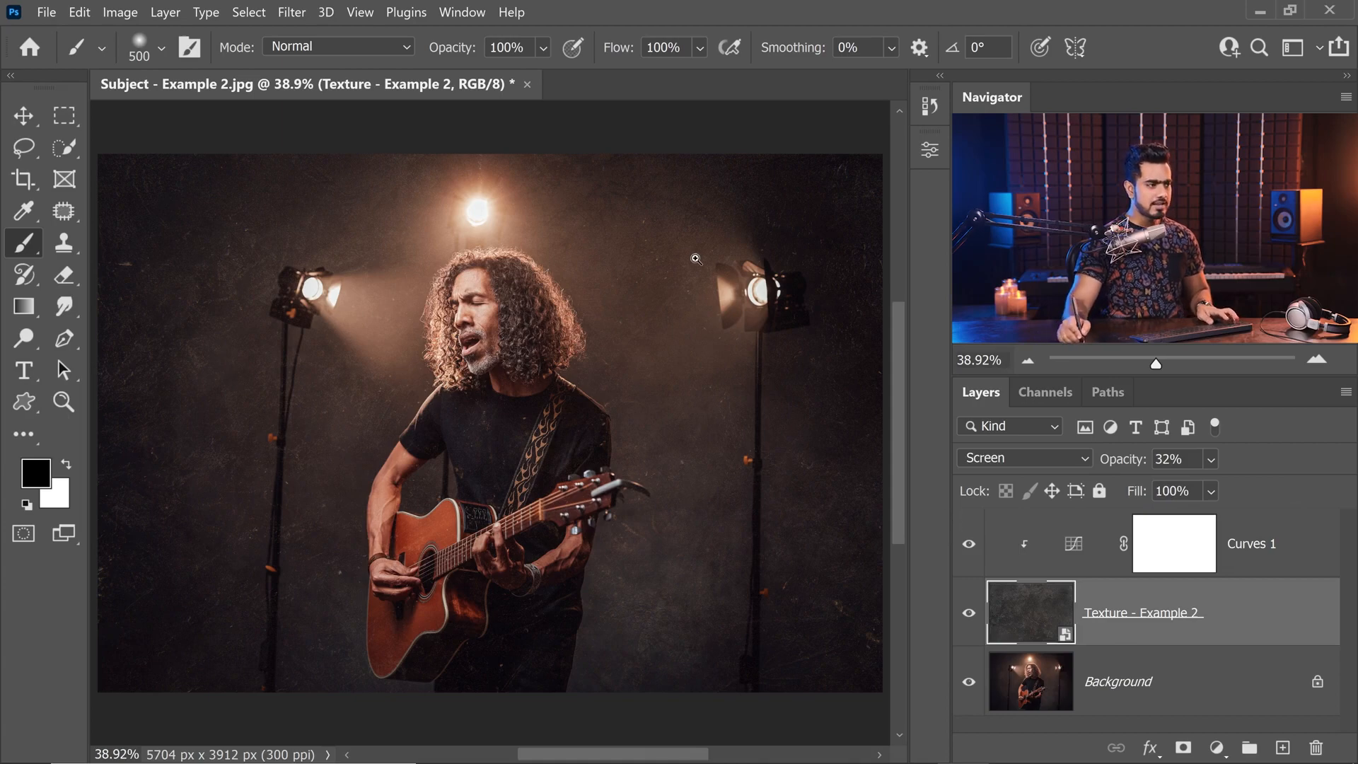
Examine the softened texture up close over the backdrop, shirt, guitar strap and guitar.
{"action": "scroll", "coordinate": [673, 245], "scroll_direction": "up", "scroll_amount": 8}
{"action": "scroll", "coordinate": [604, 376], "scroll_direction": "down", "scroll_amount": 5}
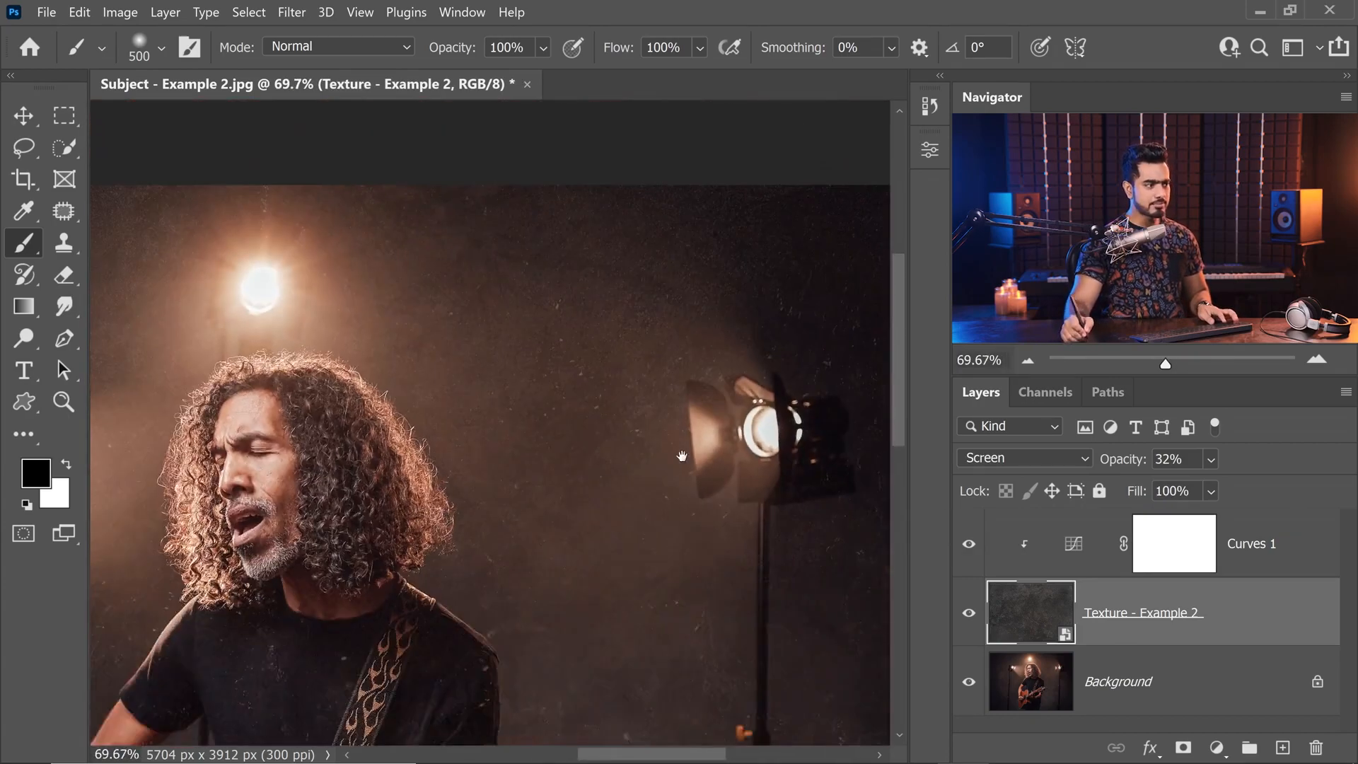
{"action": "scroll", "coordinate": [685, 376], "scroll_direction": "right", "scroll_amount": 3}
{"action": "scroll", "coordinate": [707, 325], "scroll_direction": "up", "scroll_amount": 3}
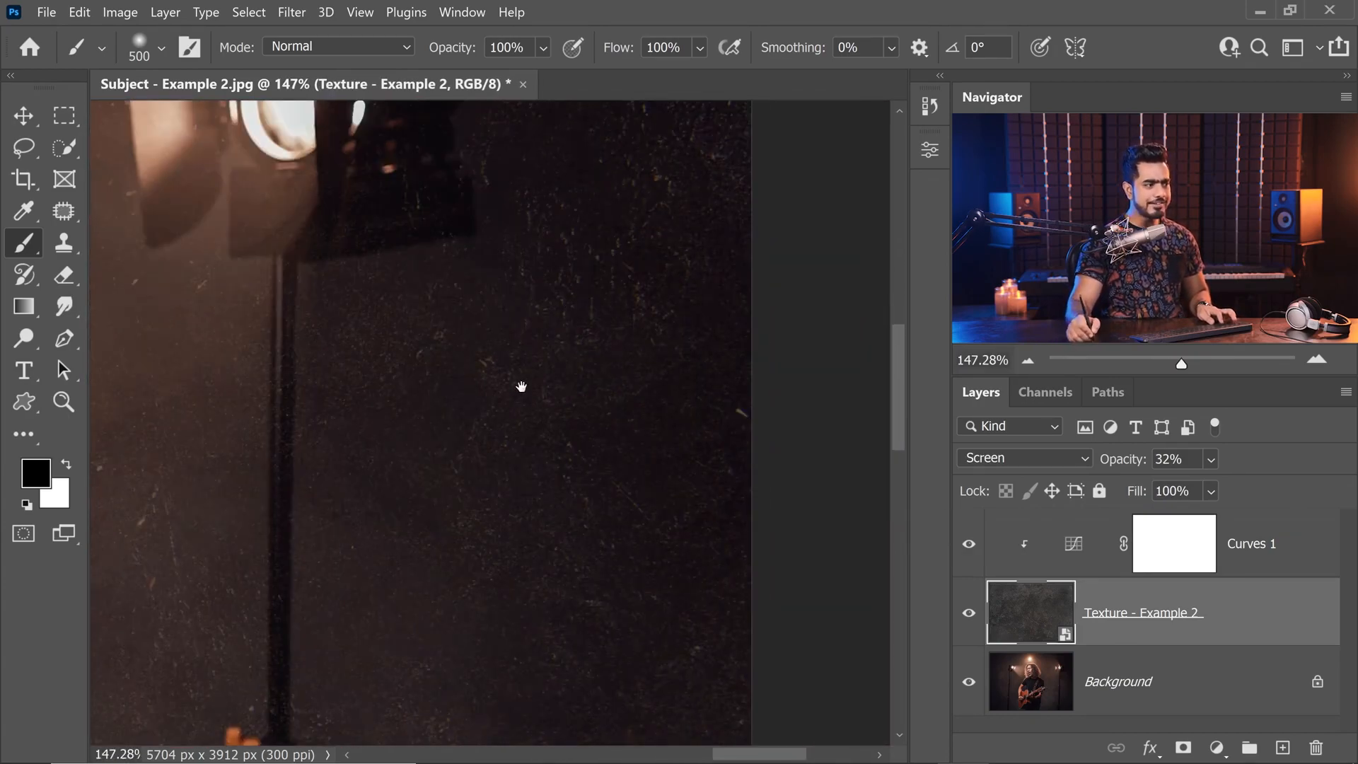
{"action": "scroll", "coordinate": [516, 382], "scroll_direction": "down", "scroll_amount": 4}
{"action": "left_click_drag", "start_coordinate": [205, 397], "coordinate": [614, 405]}
{"action": "left_click_drag", "start_coordinate": [297, 379], "coordinate": [447, 280]}
{"action": "scroll", "coordinate": [730, 355], "scroll_direction": "up", "scroll_amount": 5}
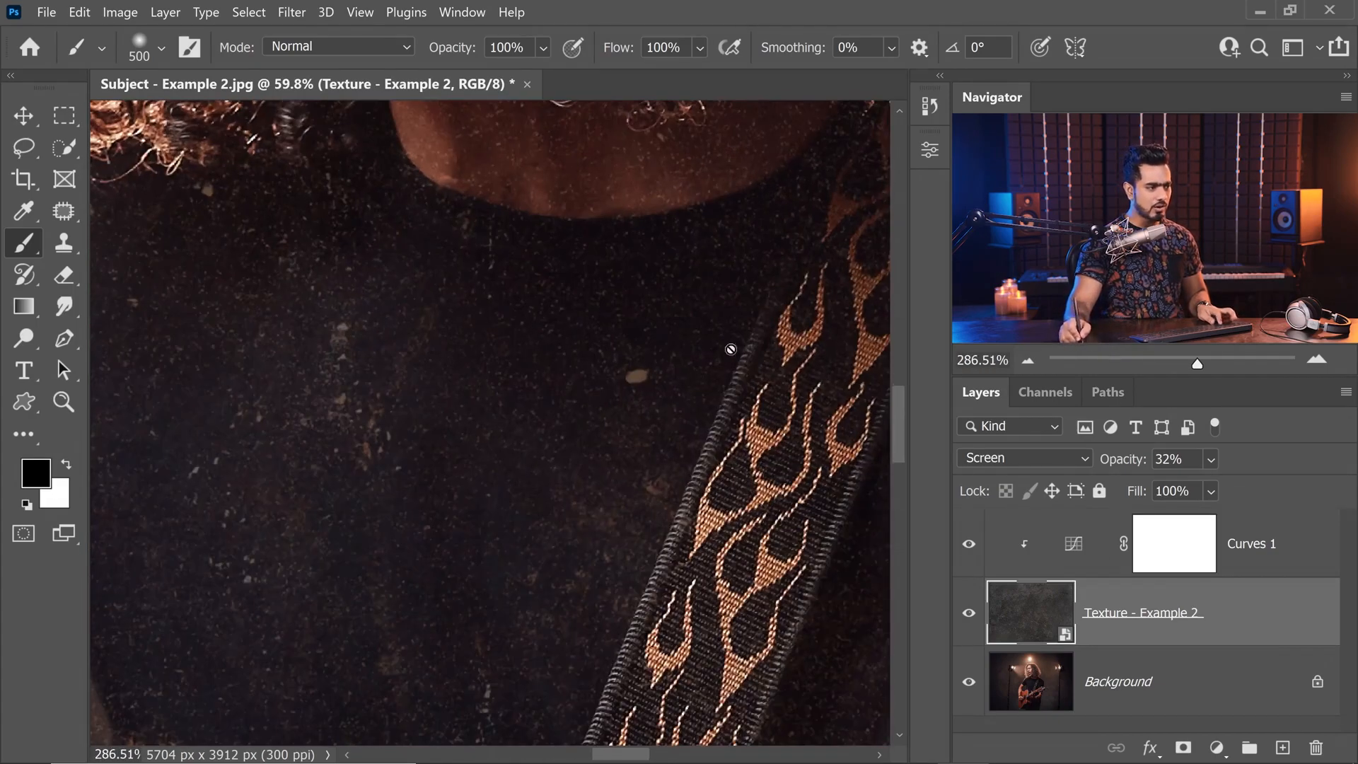
{"action": "scroll", "coordinate": [687, 381], "scroll_direction": "down", "scroll_amount": 4}
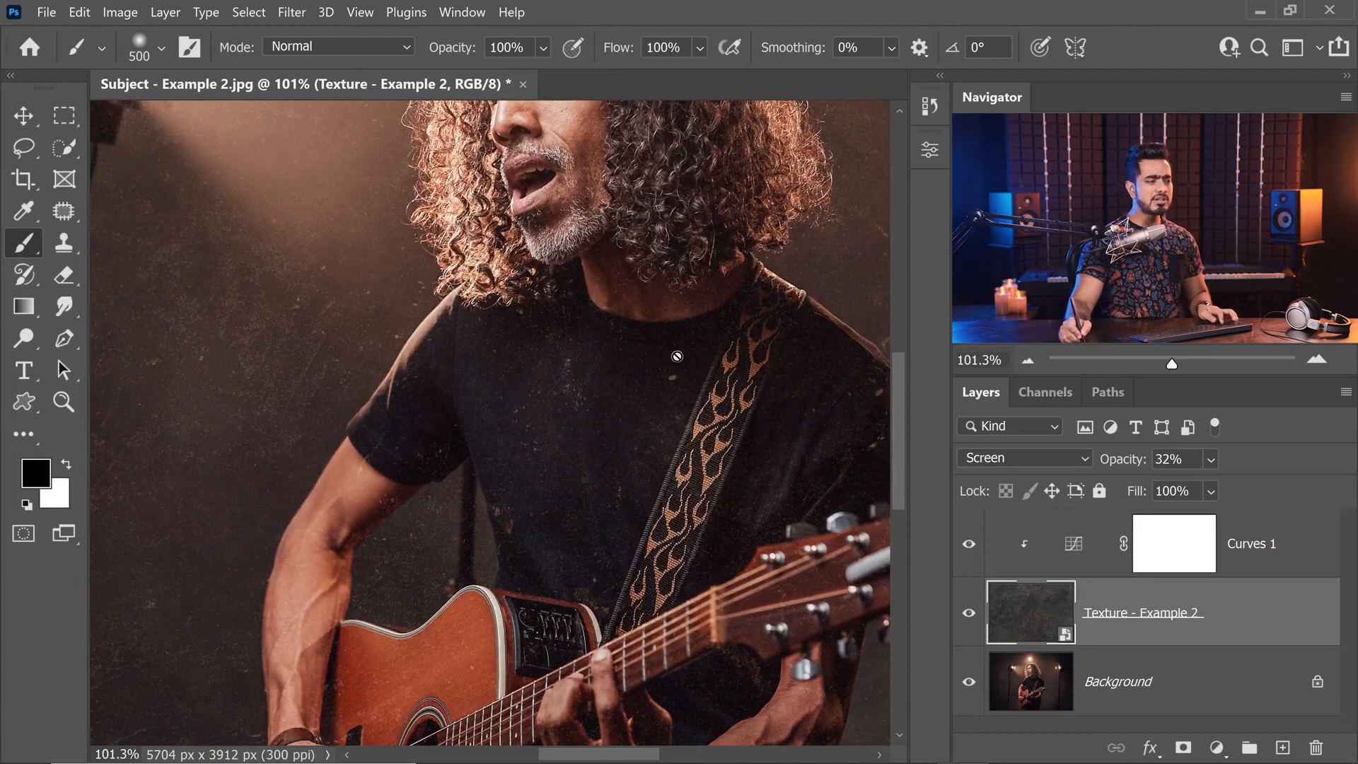
{"action": "left_click_drag", "start_coordinate": [537, 484], "coordinate": [452, 324]}
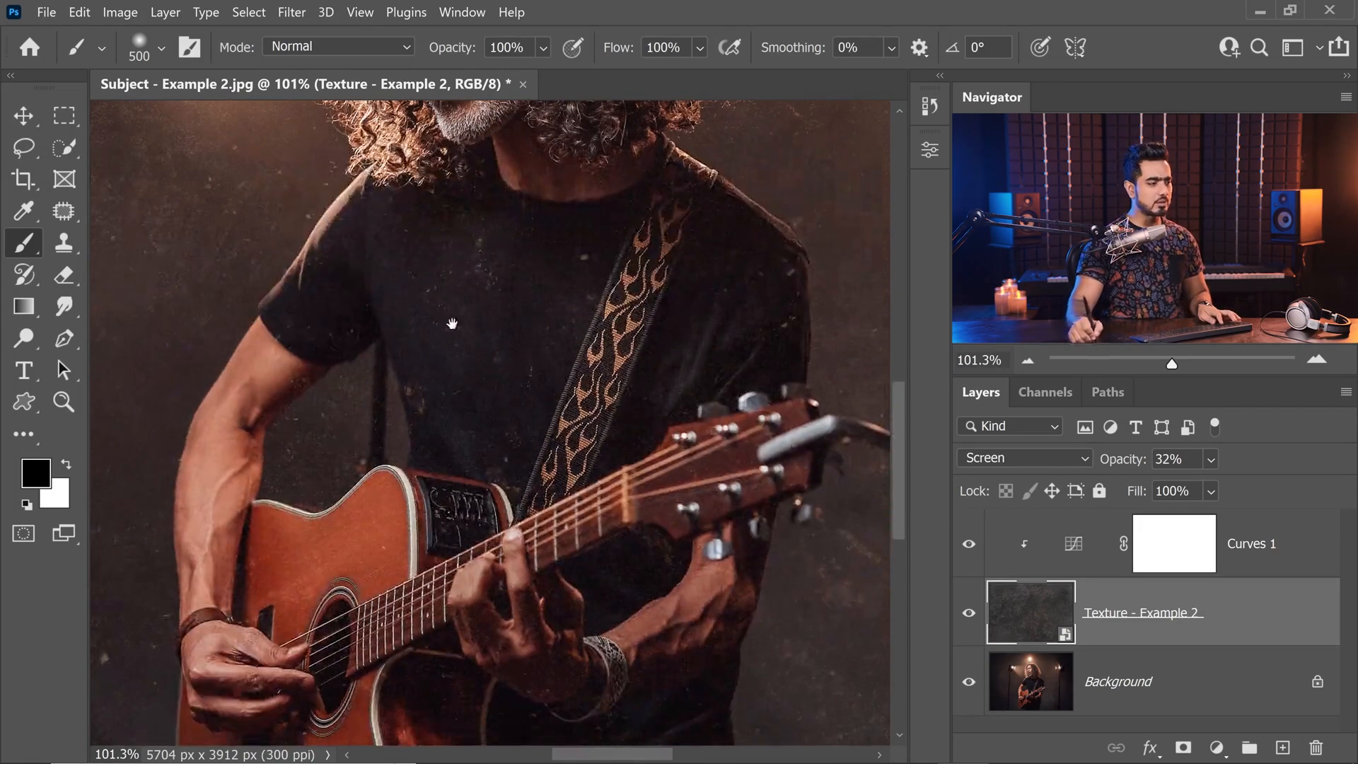
{"action": "left_click_drag", "start_coordinate": [612, 499], "coordinate": [449, 355]}
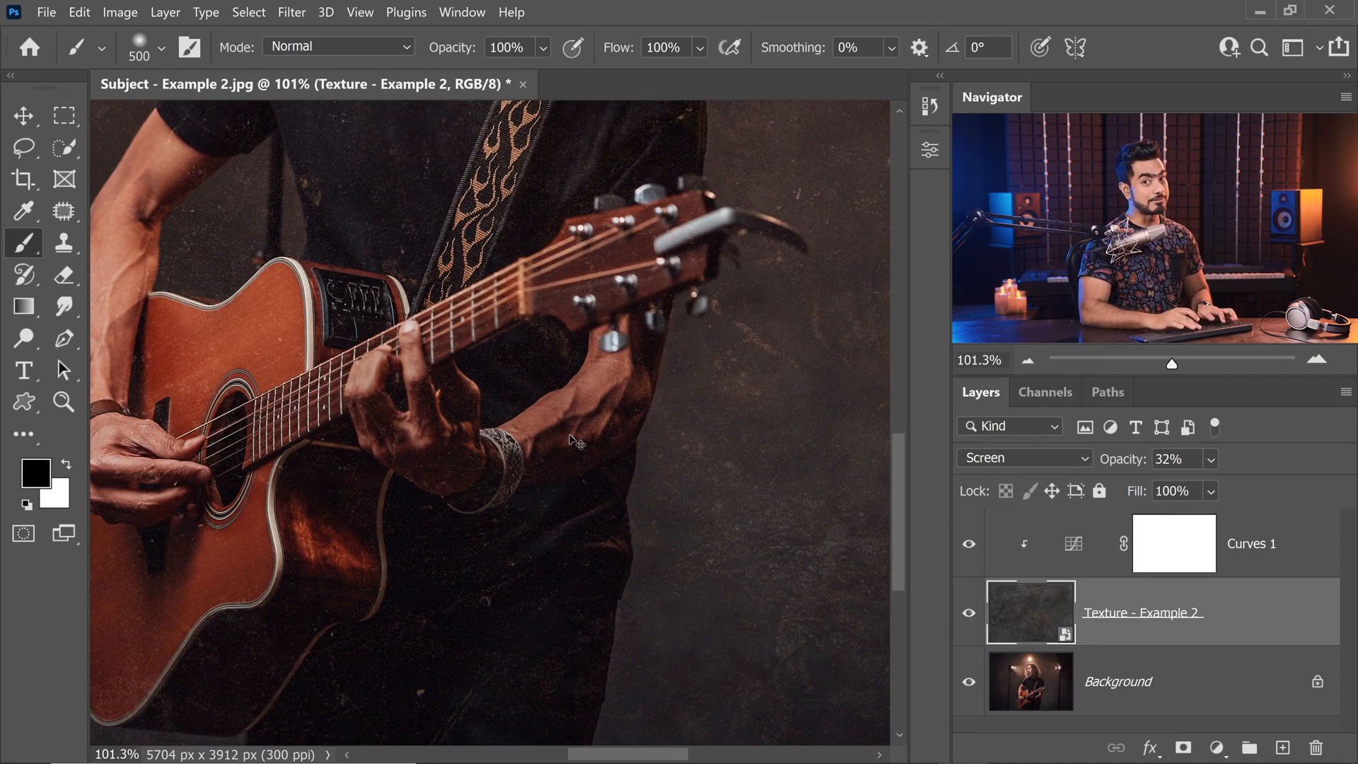
{"action": "key", "text": "ctrl+0"}
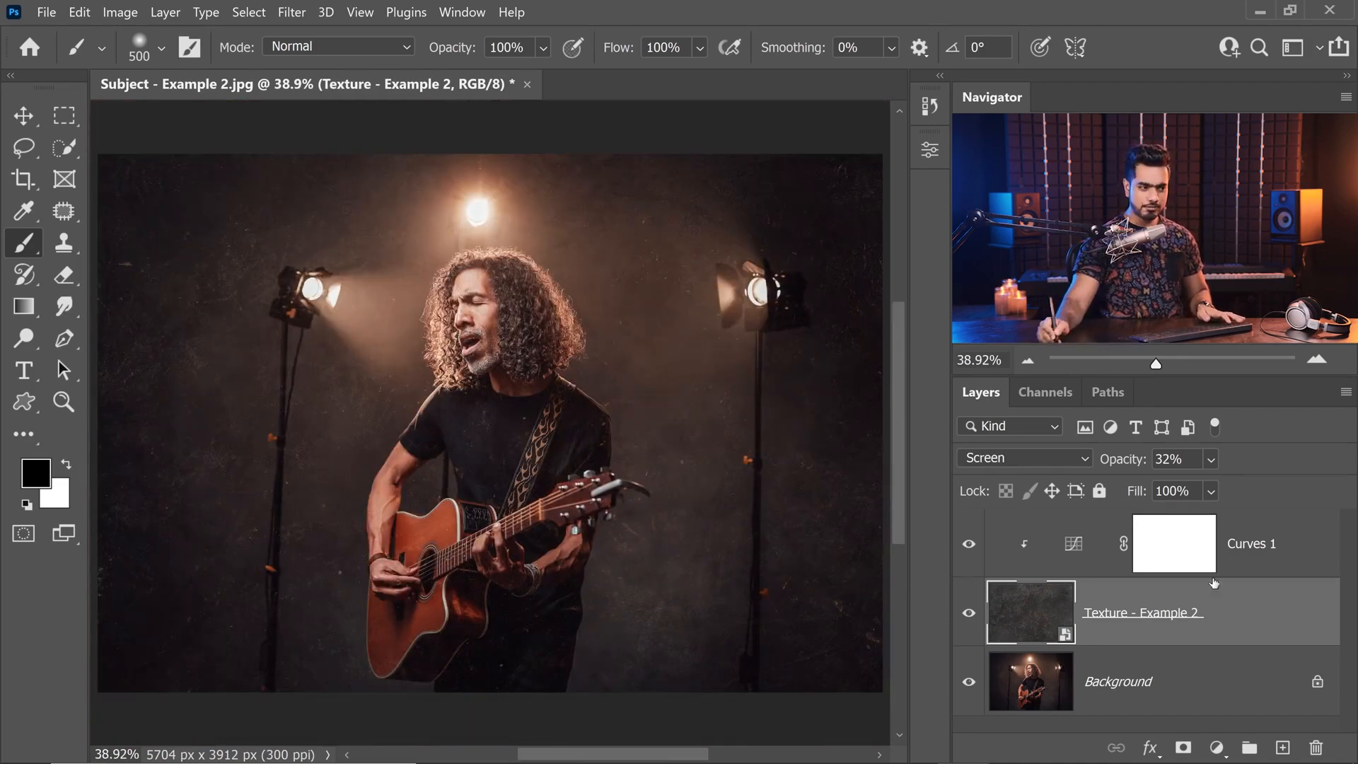
Try lowering the texture's Blend If white value for This Layer to 79, checking the shirt and backdrop up close.
{"action": "double_click", "coordinate": [1268, 613]}
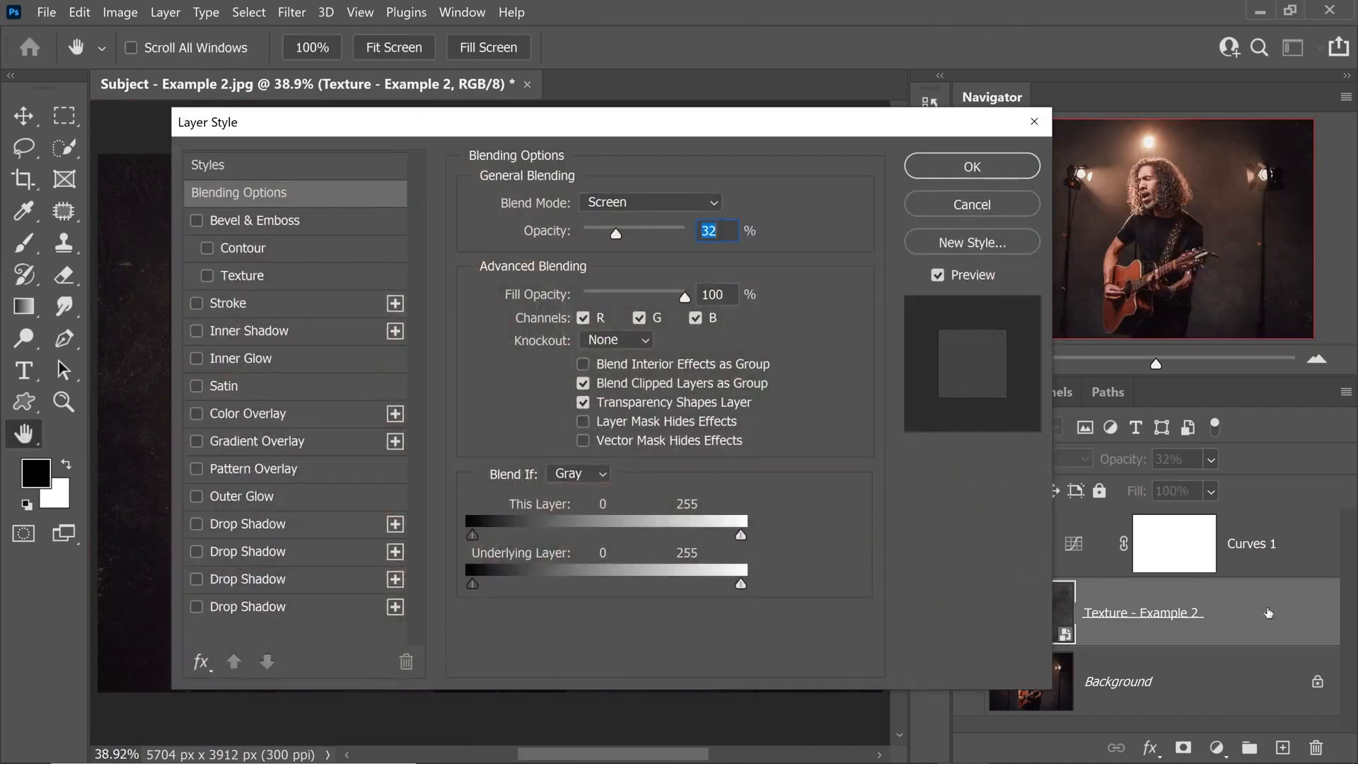
{"action": "left_click_drag", "start_coordinate": [621, 130], "coordinate": [1033, 112]}
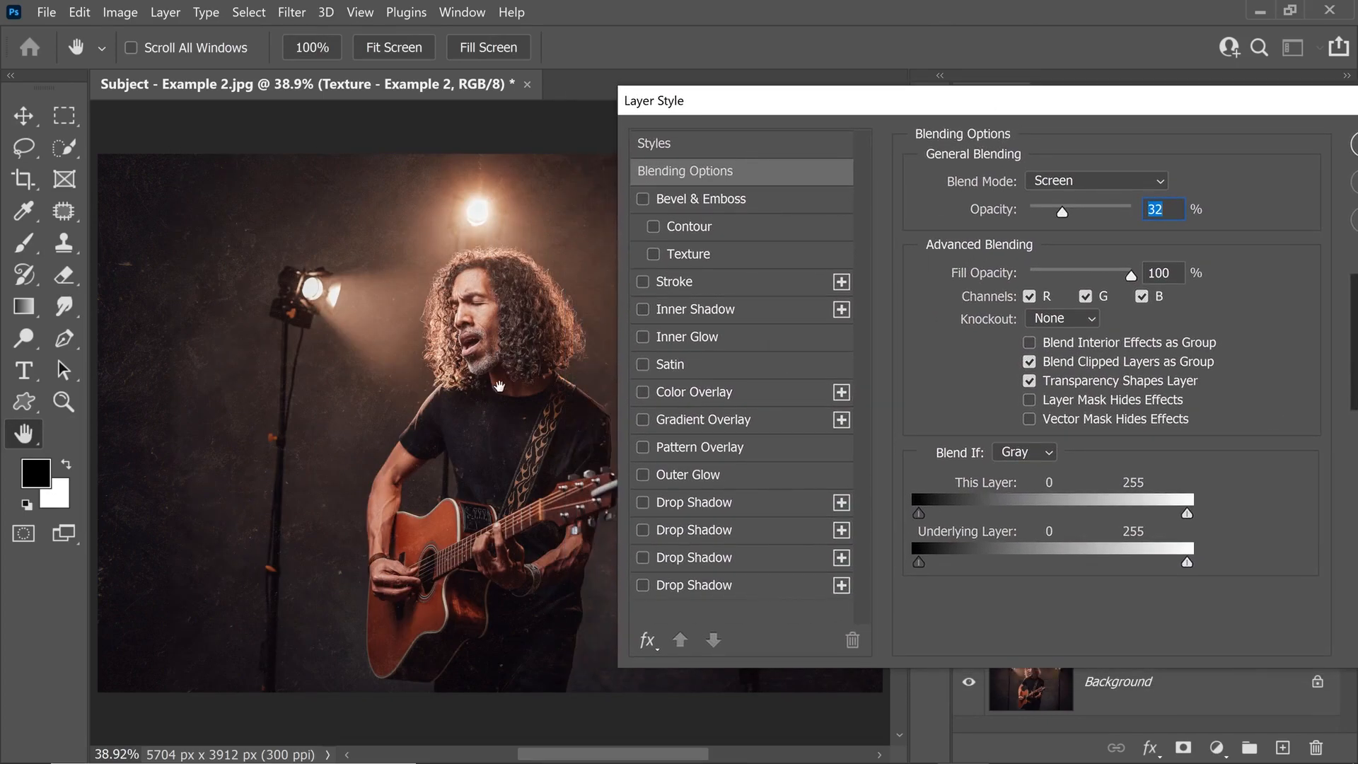
{"action": "scroll", "coordinate": [536, 374], "scroll_direction": "up", "scroll_amount": 1}
{"action": "scroll", "coordinate": [536, 375], "scroll_direction": "up", "scroll_amount": 5}
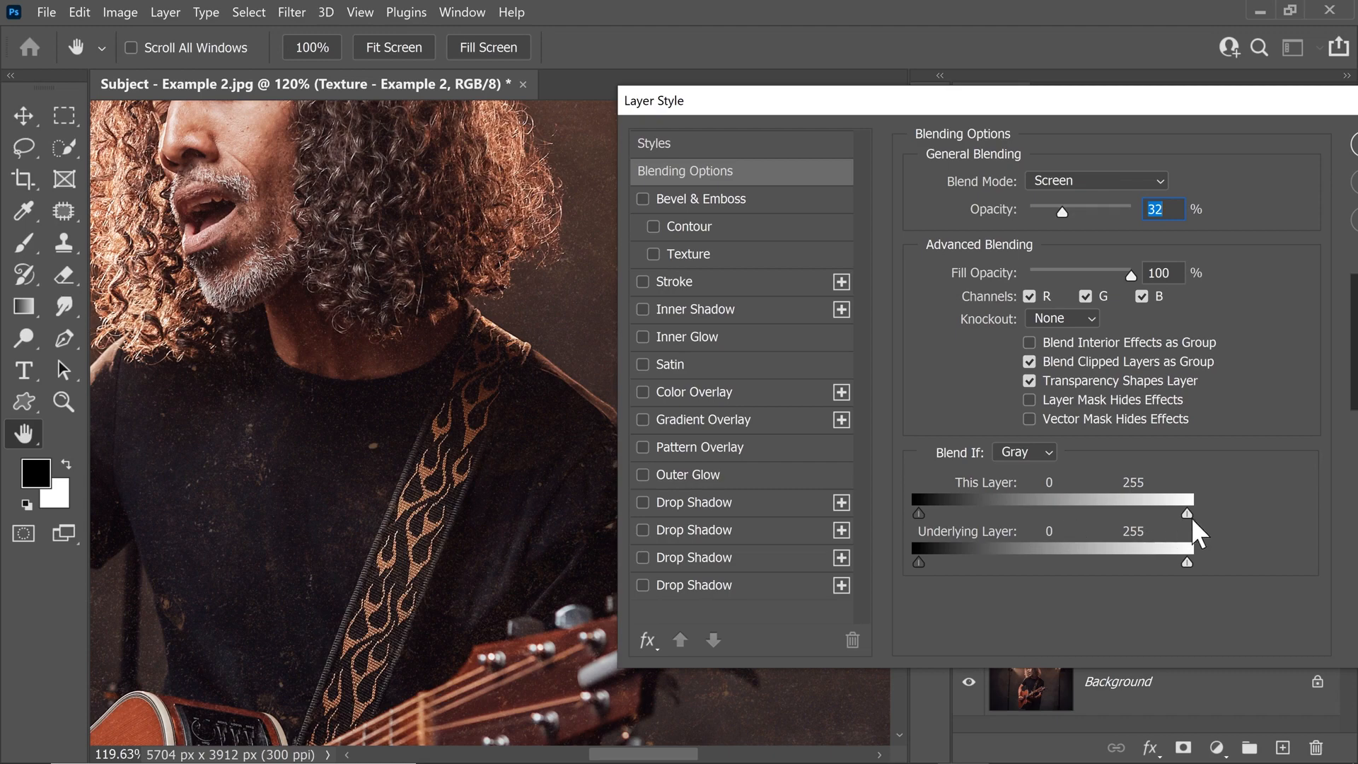
{"action": "left_click_drag", "start_coordinate": [1173, 513], "coordinate": [1001, 513]}
{"action": "scroll", "coordinate": [326, 423], "scroll_direction": "up", "scroll_amount": 5}
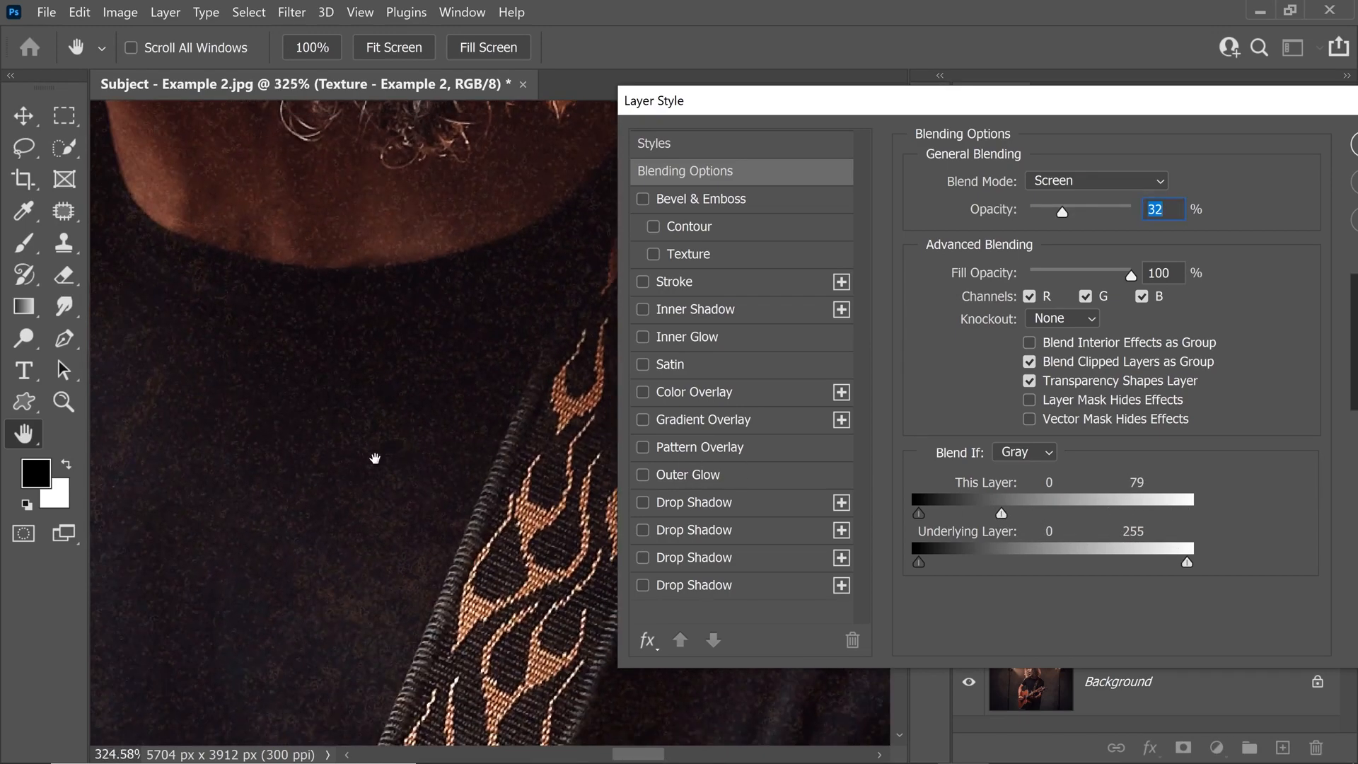
{"action": "left_click_drag", "start_coordinate": [452, 402], "coordinate": [379, 410]}
{"action": "left_click_drag", "start_coordinate": [238, 210], "coordinate": [378, 232]}
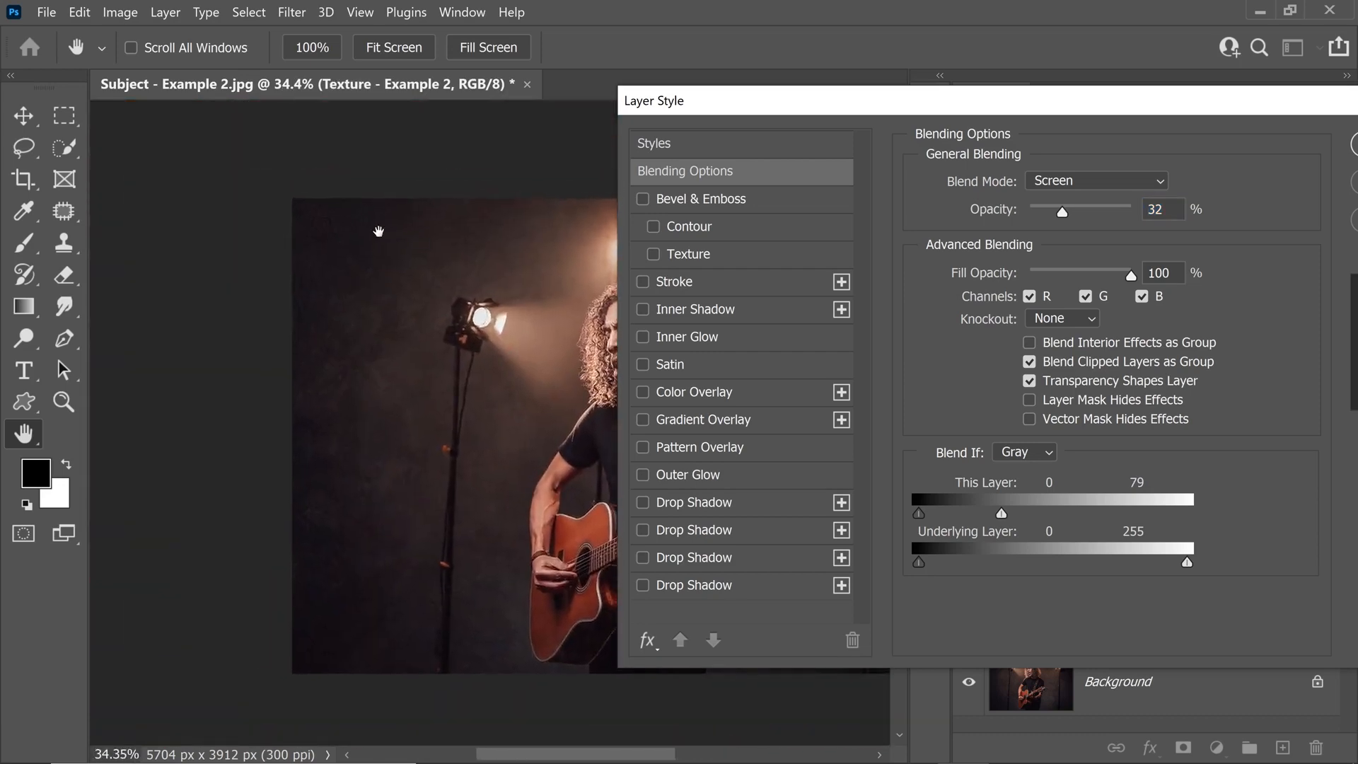
{"action": "left_click_drag", "start_coordinate": [396, 291], "coordinate": [434, 292]}
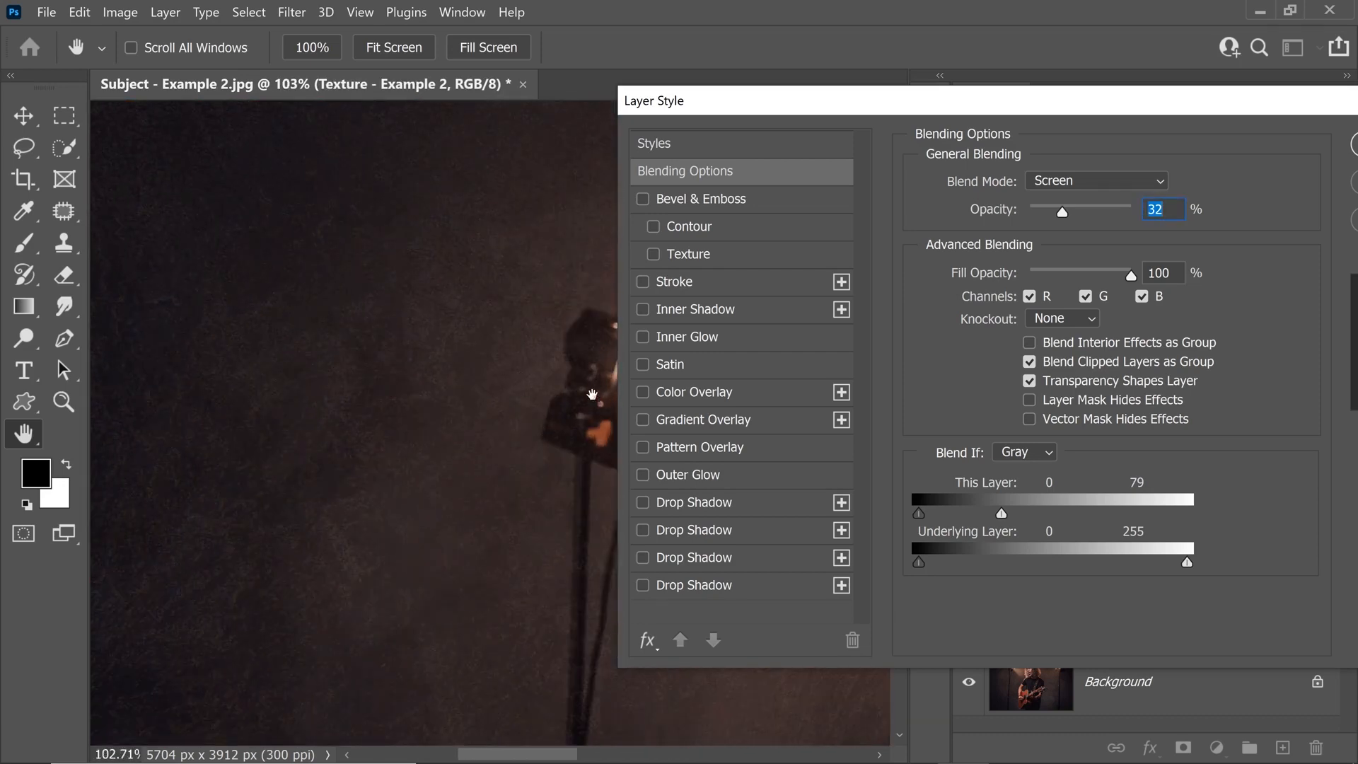
Restore the texture's Blend If white value for This Layer to 255 and cancel the layer style changes.
{"action": "left_click_drag", "start_coordinate": [1001, 513], "coordinate": [1260, 484]}
{"action": "left_click_drag", "start_coordinate": [1111, 113], "coordinate": [546, 113]}
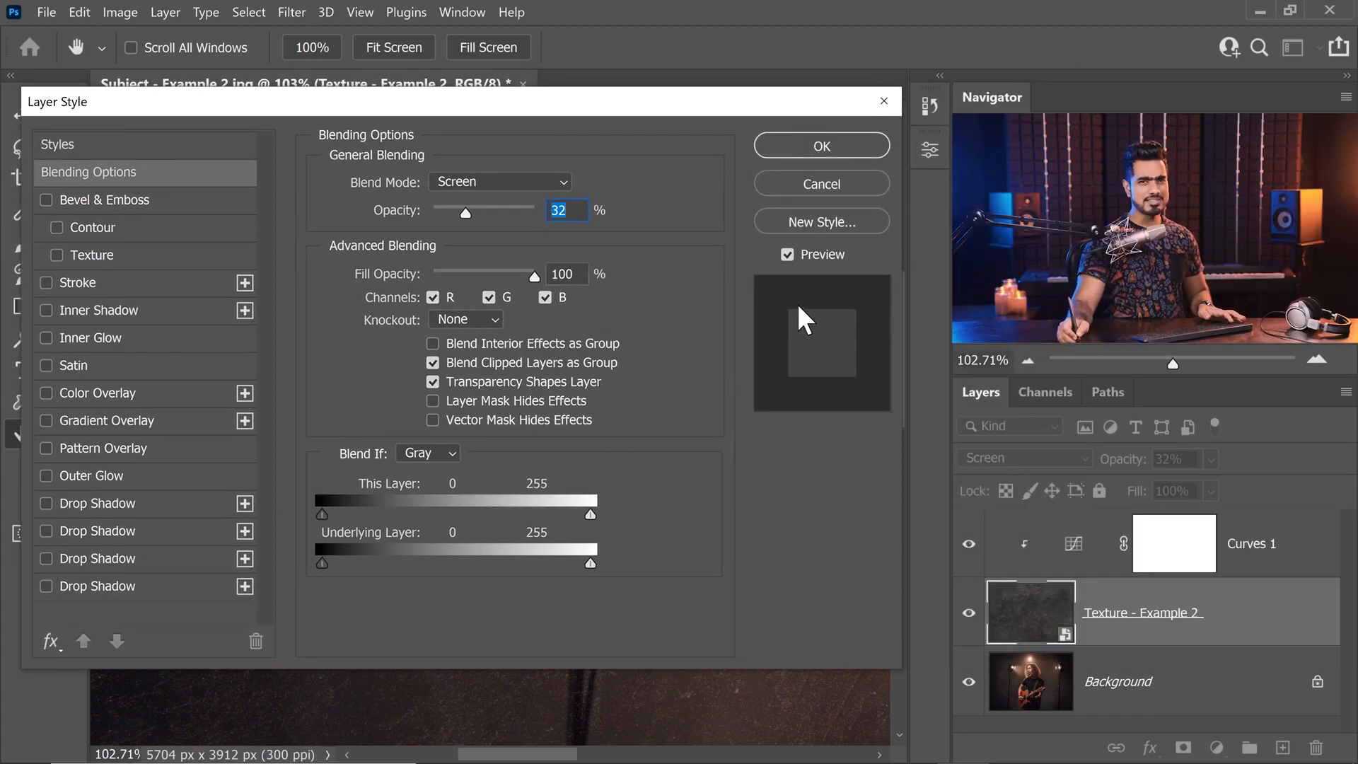
{"action": "left_click", "coordinate": [839, 181]}
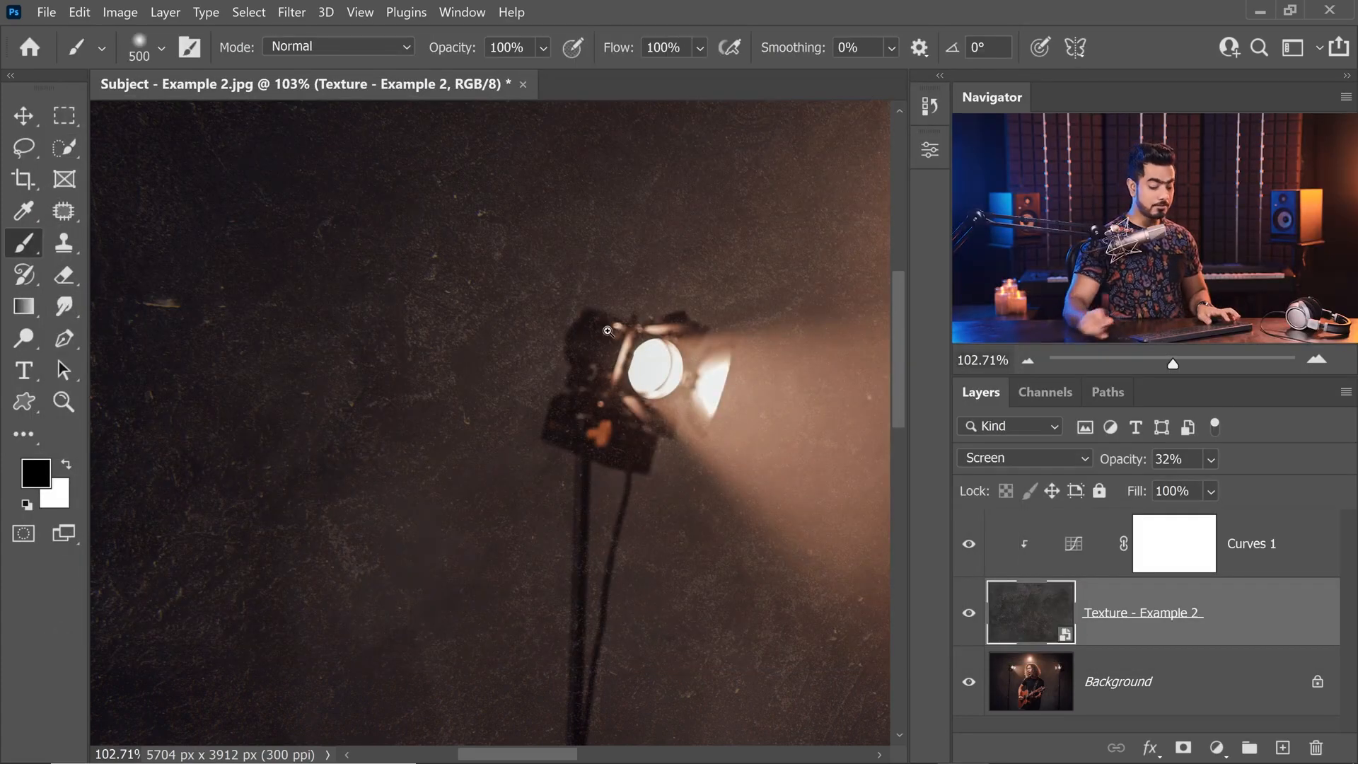
{"action": "key", "text": "ctrl+0"}
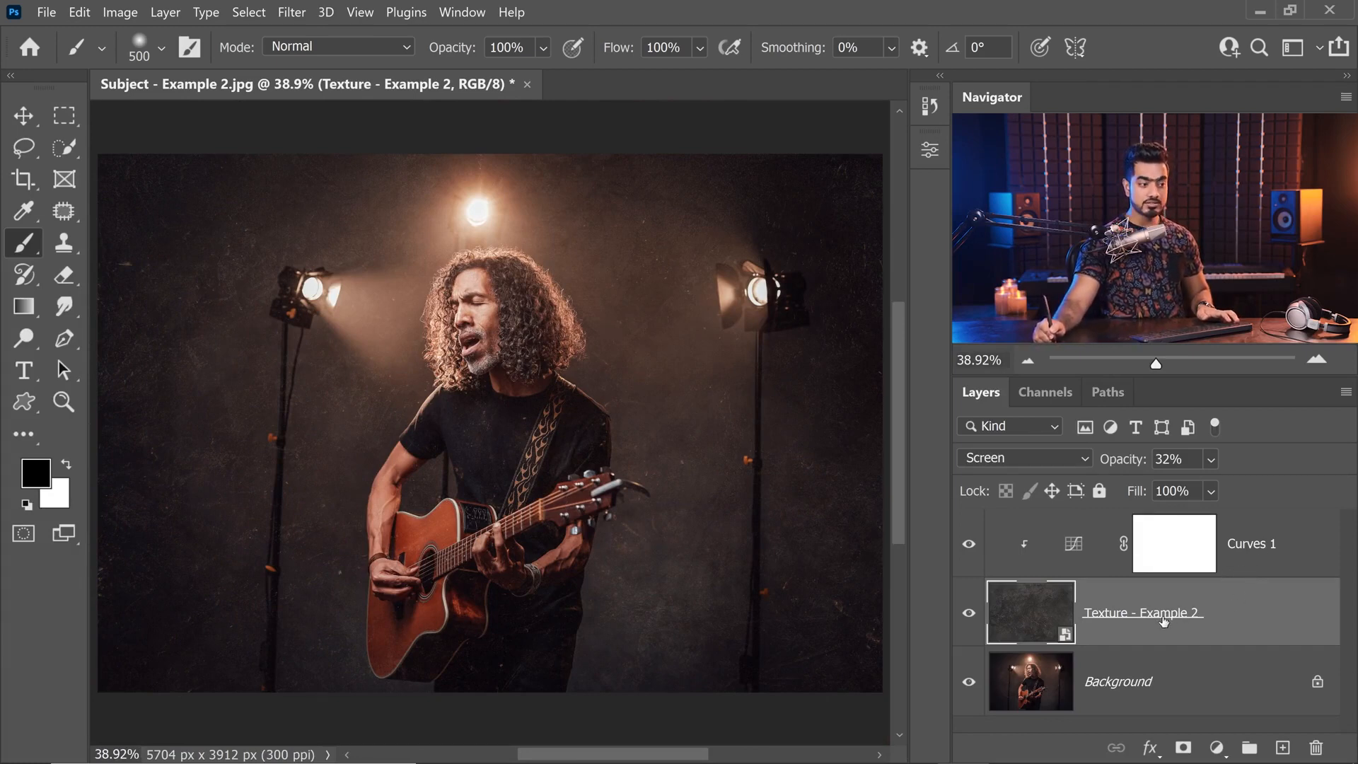
Group the Texture - Example 2 layer with its clipped Curves 1 layer and name the group Subject.
{"action": "left_click", "coordinate": [1299, 566], "text": "ctrl"}
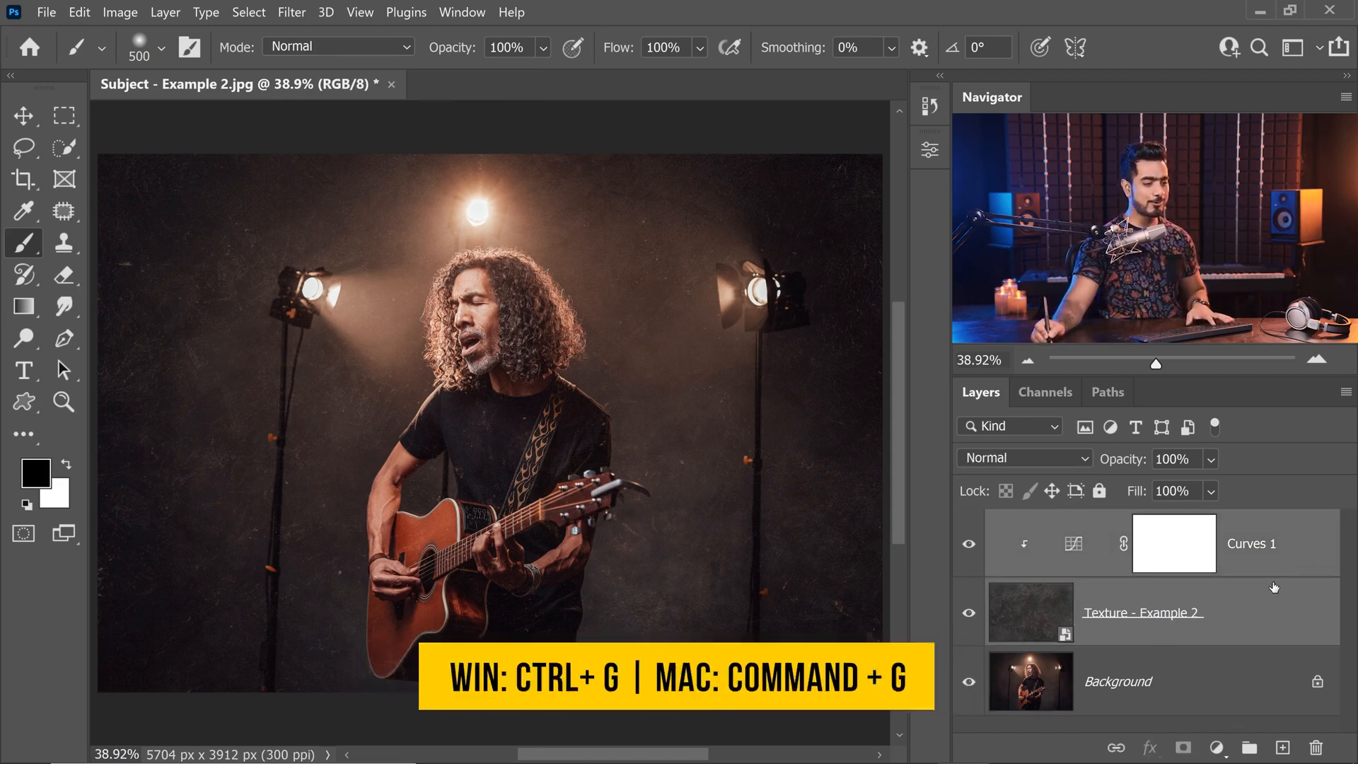
{"action": "key", "text": "ctrl+g"}
{"action": "double_click", "coordinate": [1053, 523]}
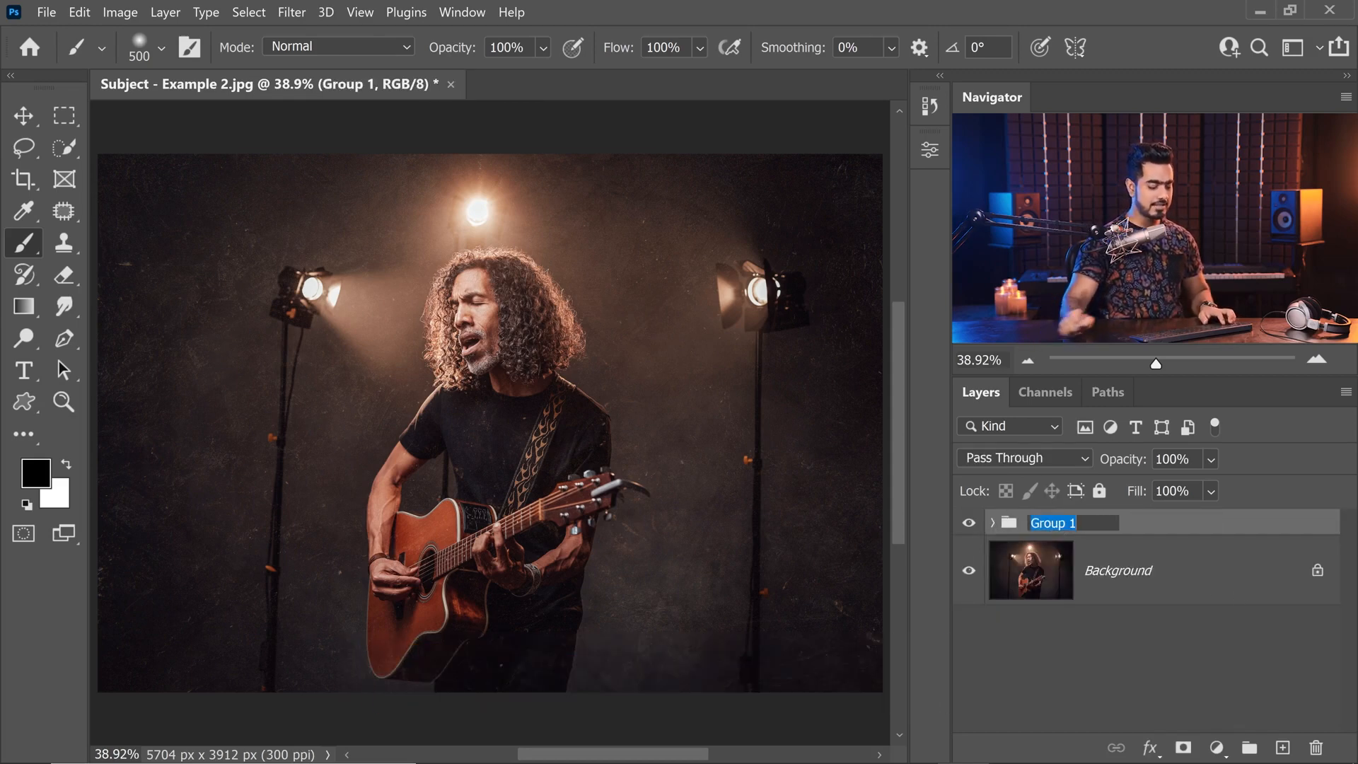
{"action": "type", "text": "Subjec"}
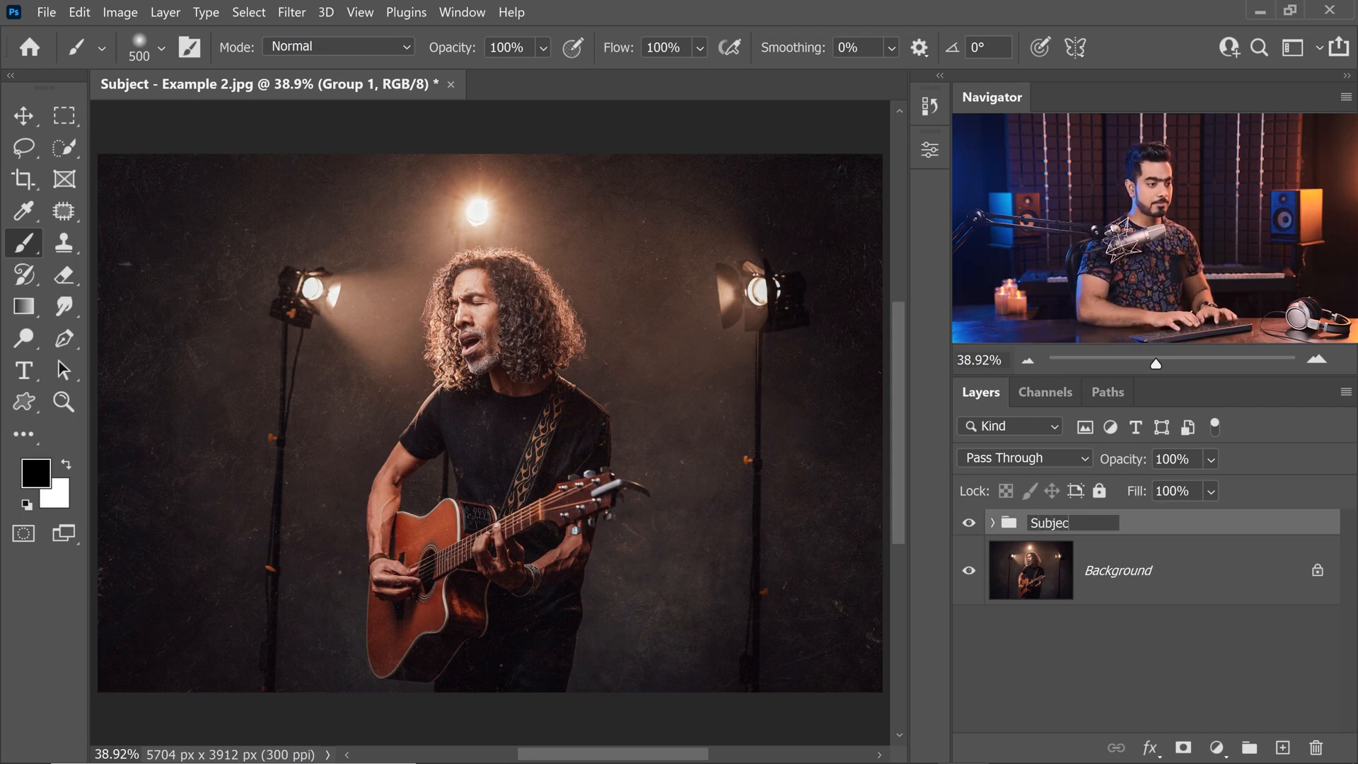
{"action": "type", "text": "t"}
{"action": "key", "text": "Return"}
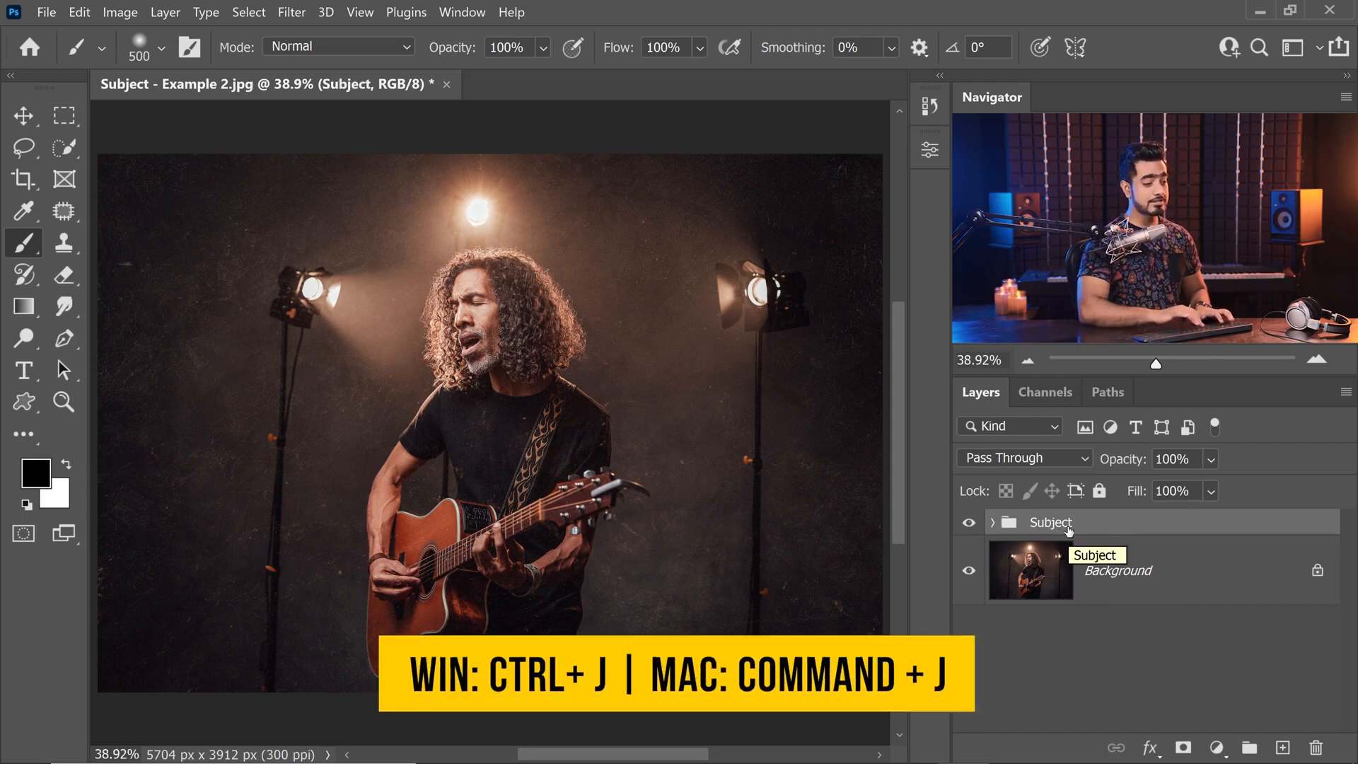
Duplicate the Subject group and rename the copy Background.
{"action": "key", "text": "ctrl+j"}
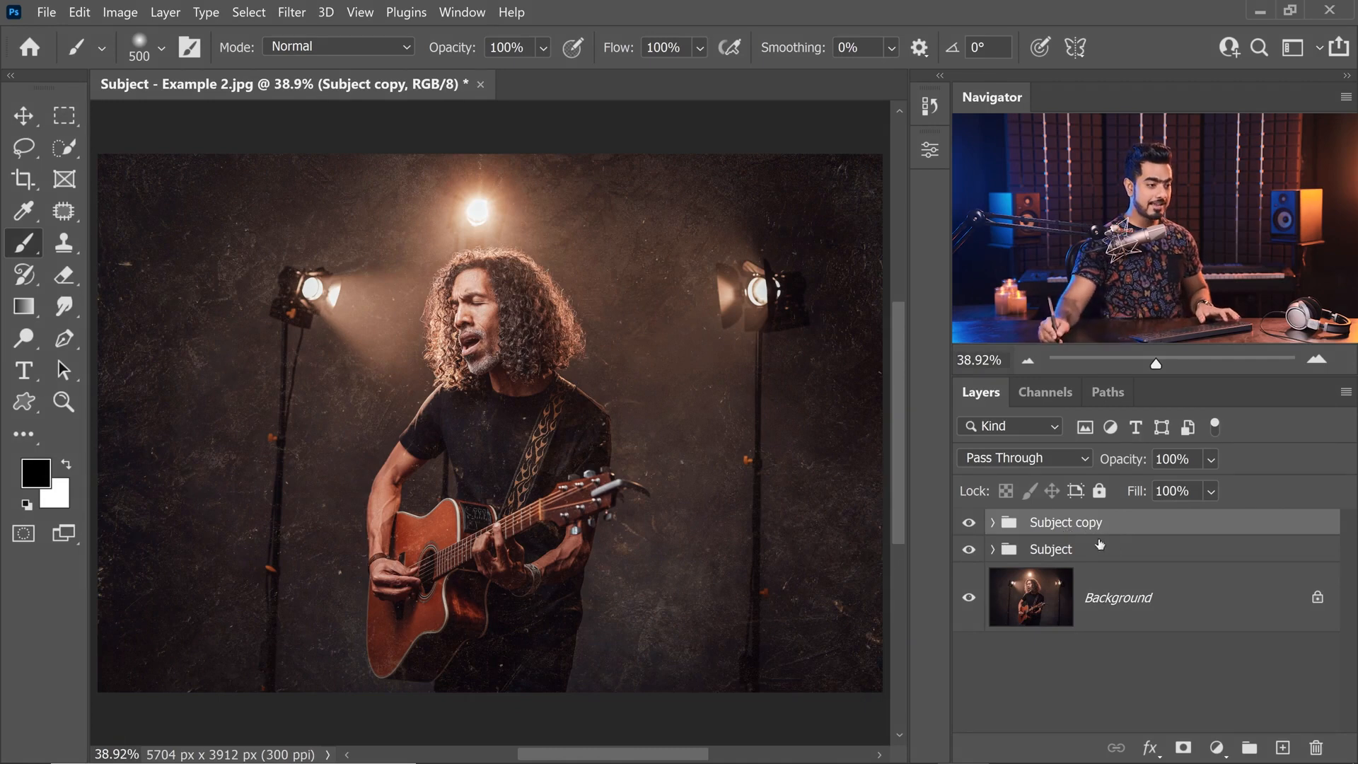
{"action": "double_click", "coordinate": [1066, 522]}
{"action": "type", "text": "Background"}
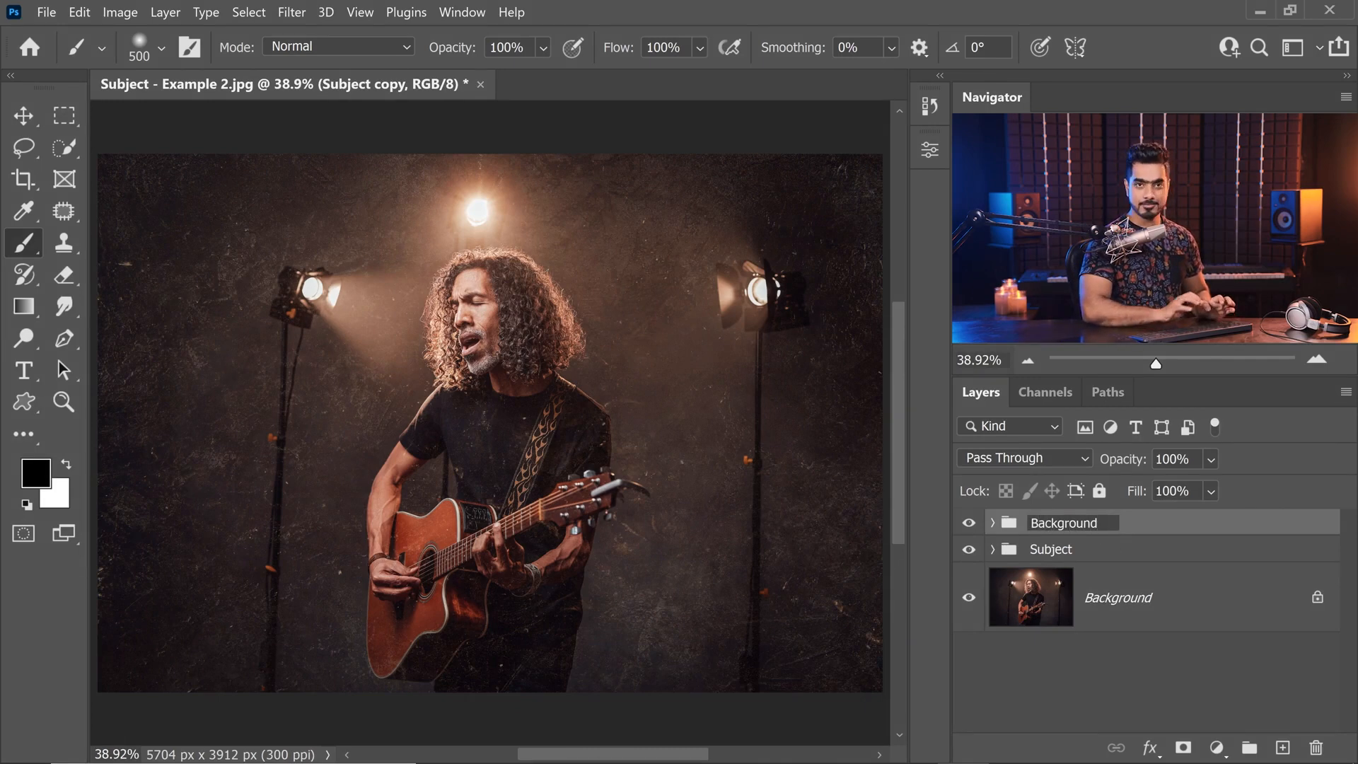
{"action": "key", "text": "Return"}
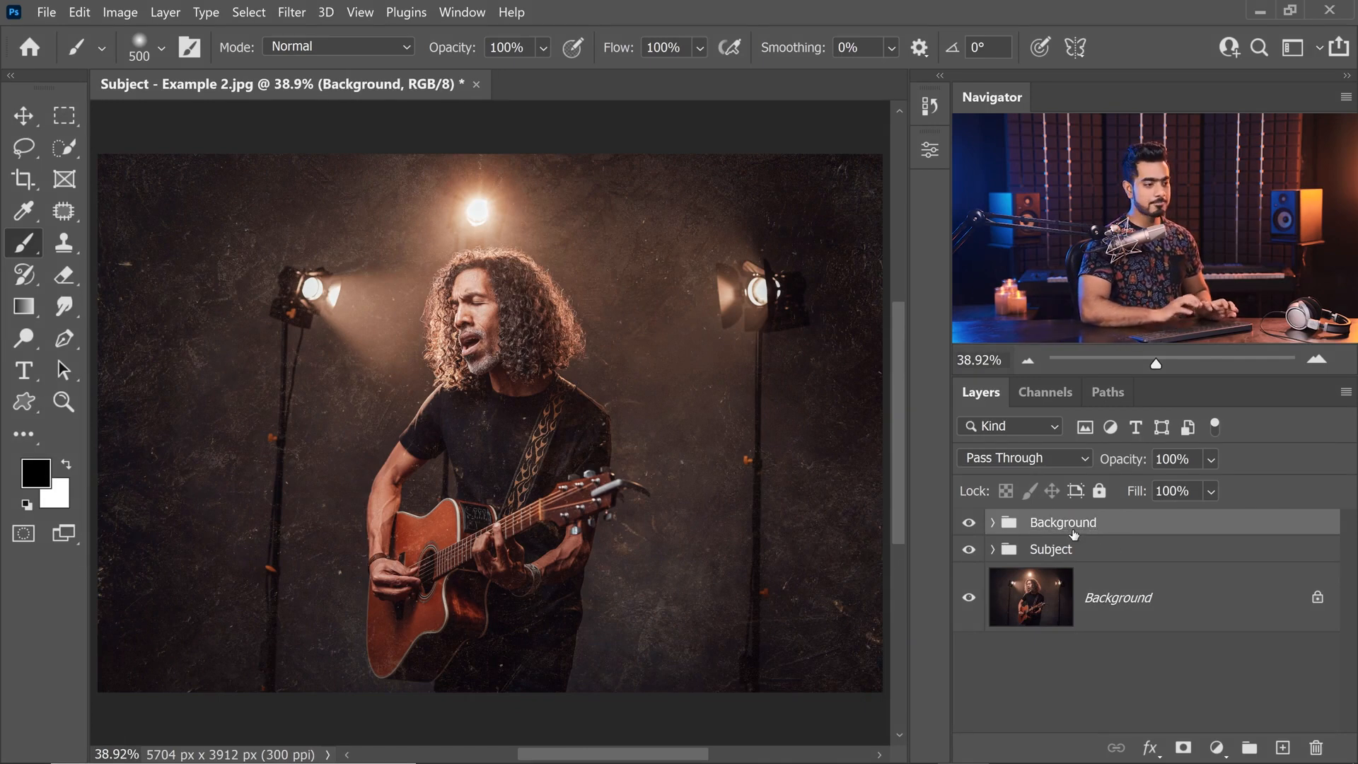
Select the guitarist with Select Subject on the photo layer and mask the Subject group with that selection.
{"action": "left_click", "coordinate": [1054, 588]}
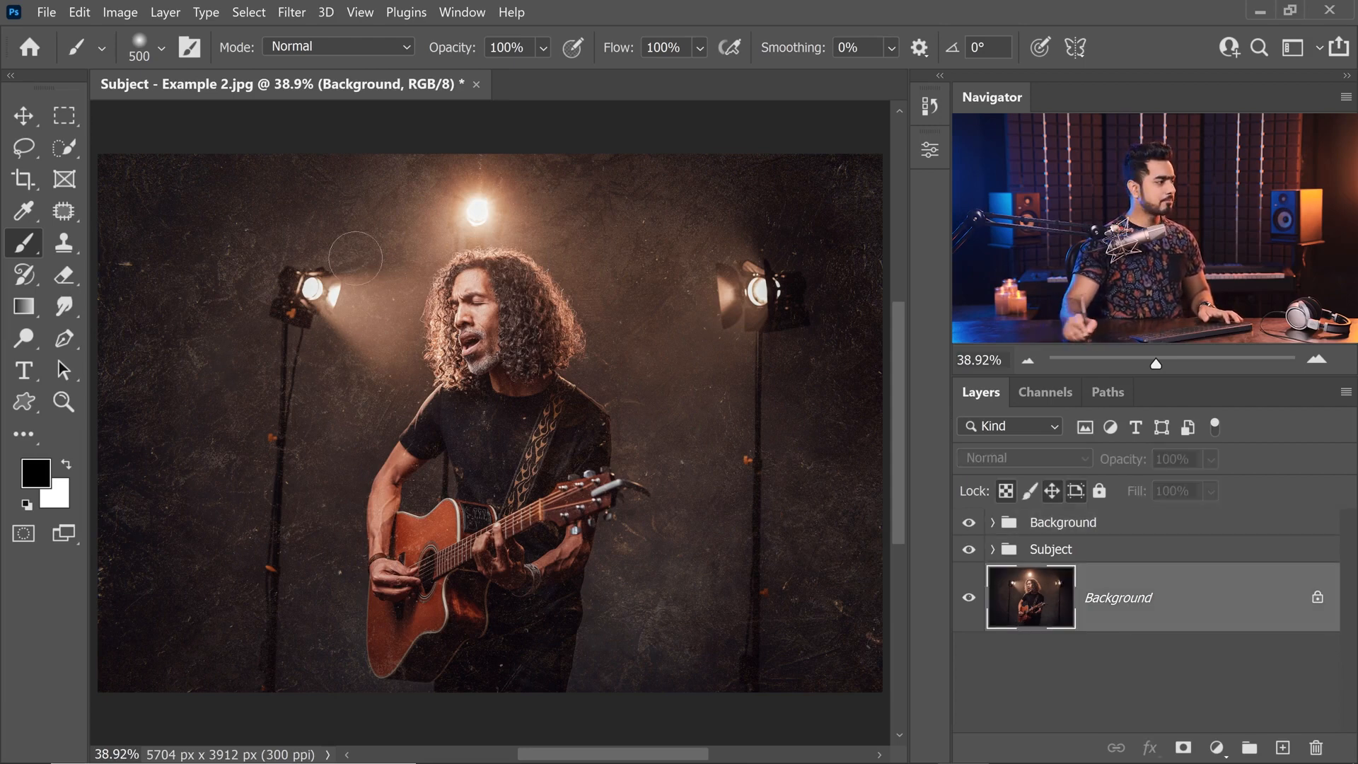
{"action": "left_click", "coordinate": [64, 147]}
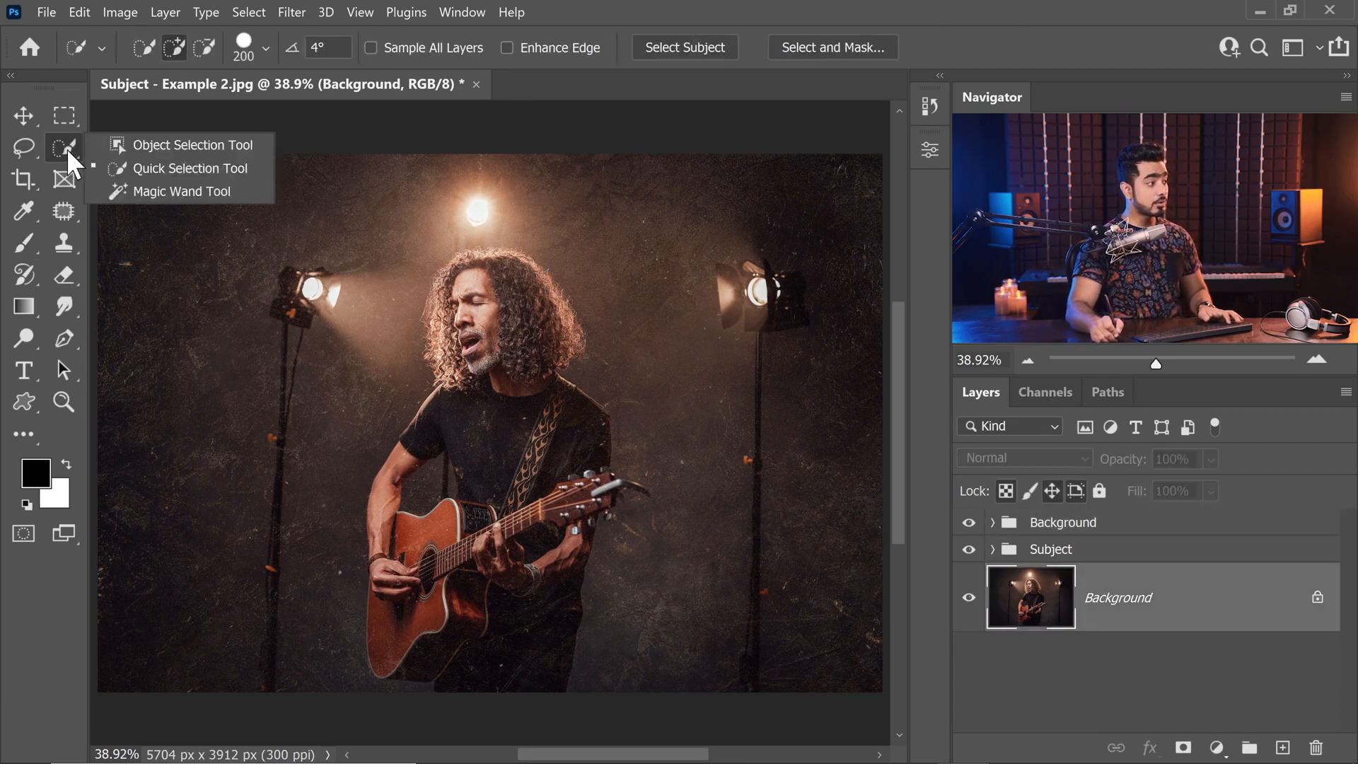
{"action": "left_click", "coordinate": [117, 166]}
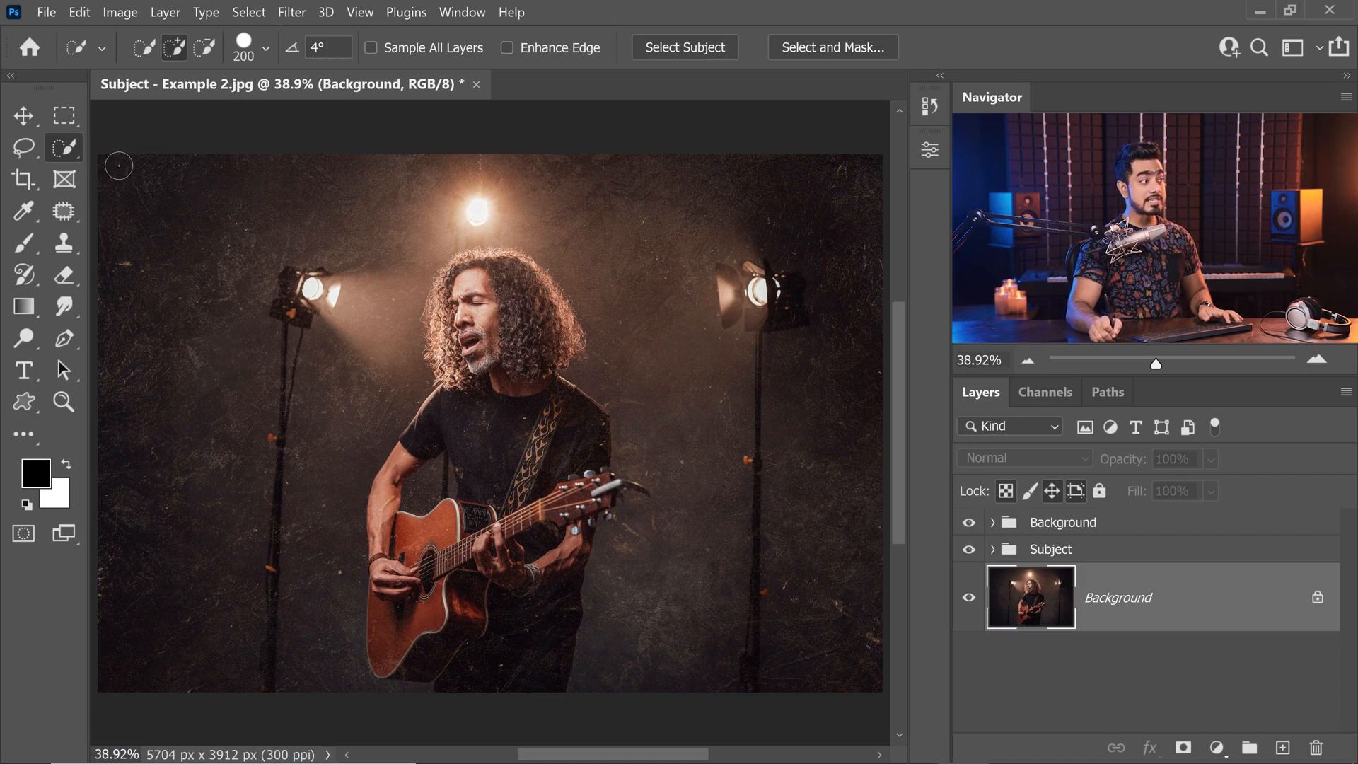
{"action": "left_click", "coordinate": [696, 48]}
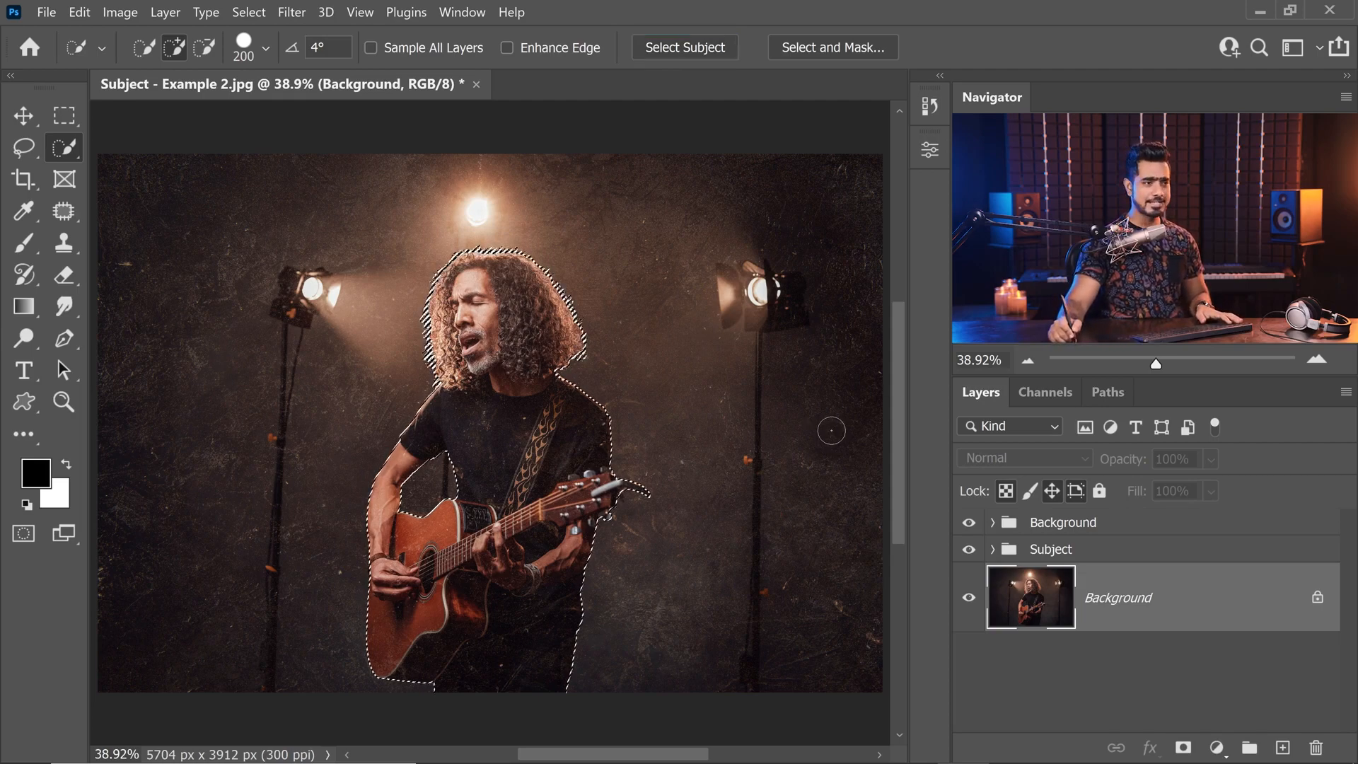
{"action": "left_click", "coordinate": [1073, 557]}
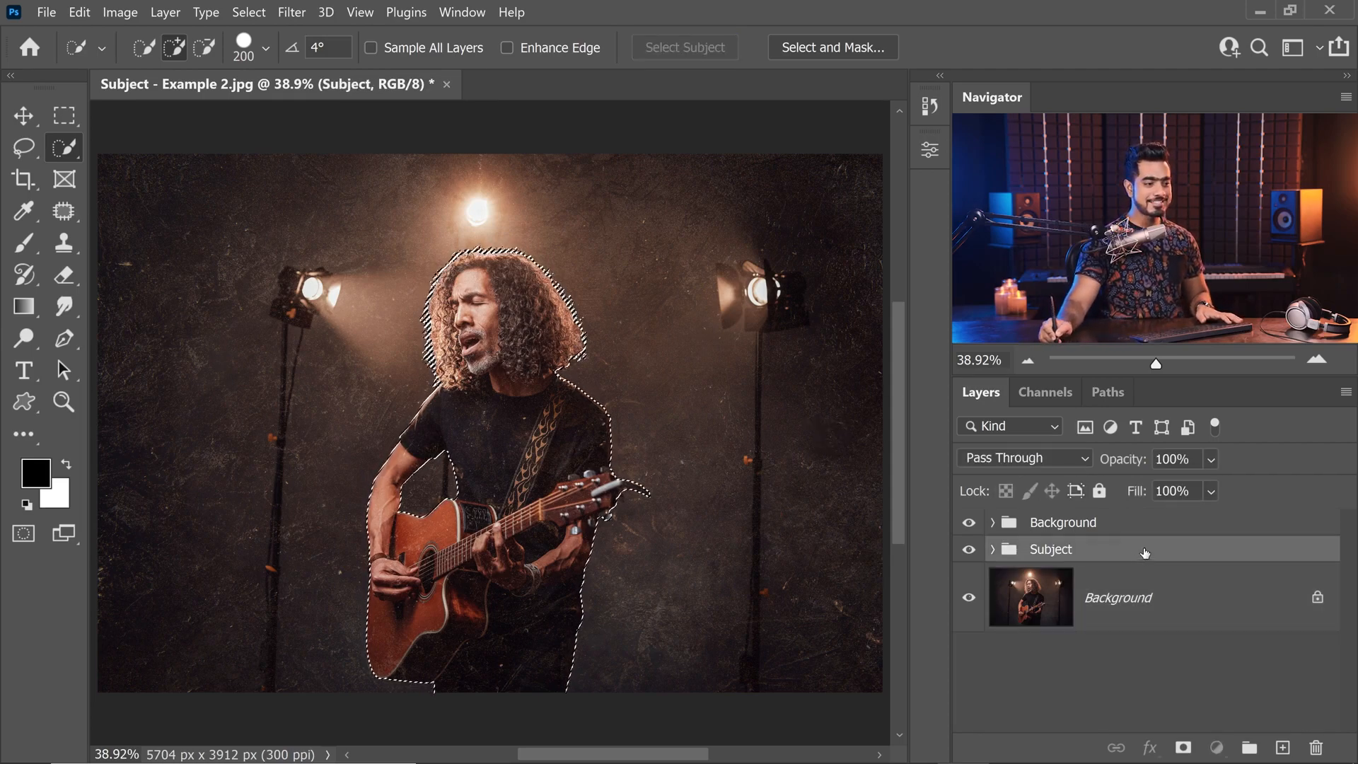
{"action": "left_click", "coordinate": [1192, 744]}
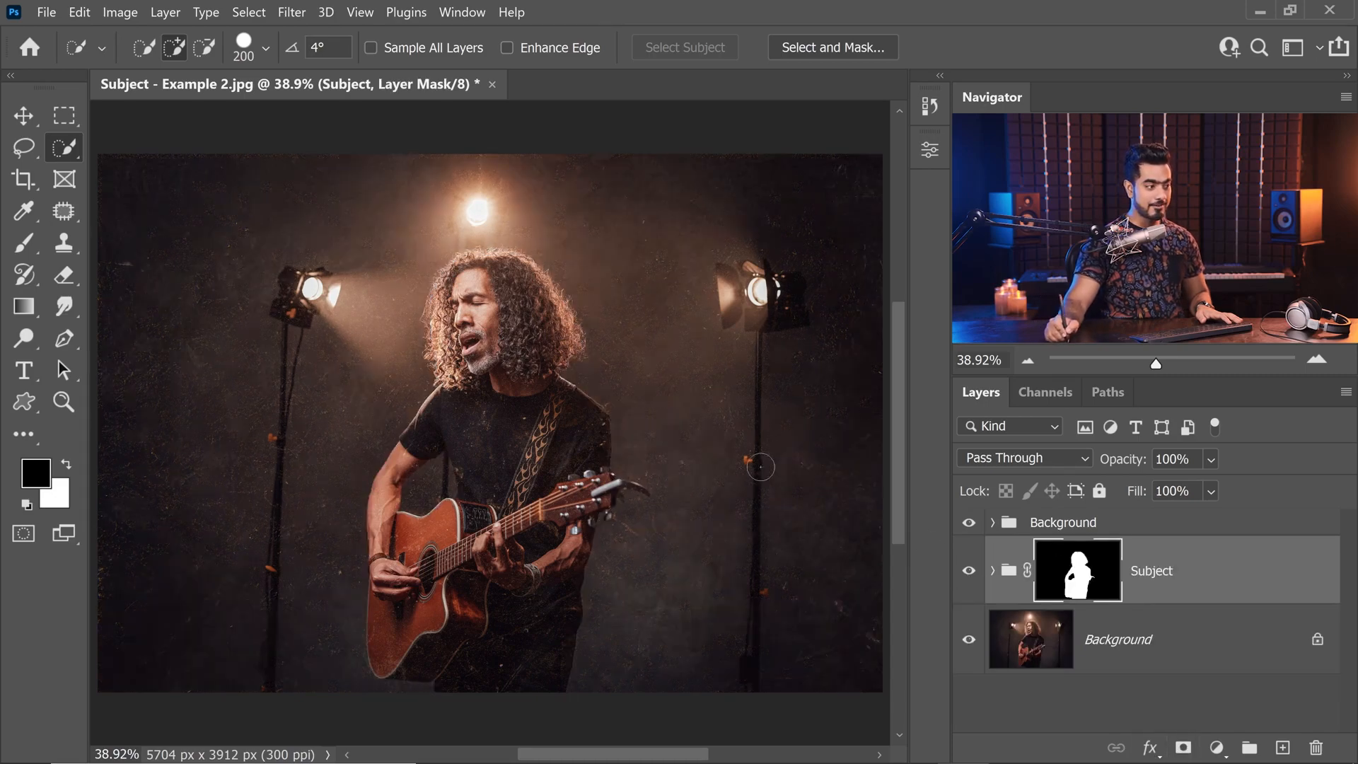
{"action": "scroll", "coordinate": [569, 451], "scroll_direction": "up", "scroll_amount": 3}
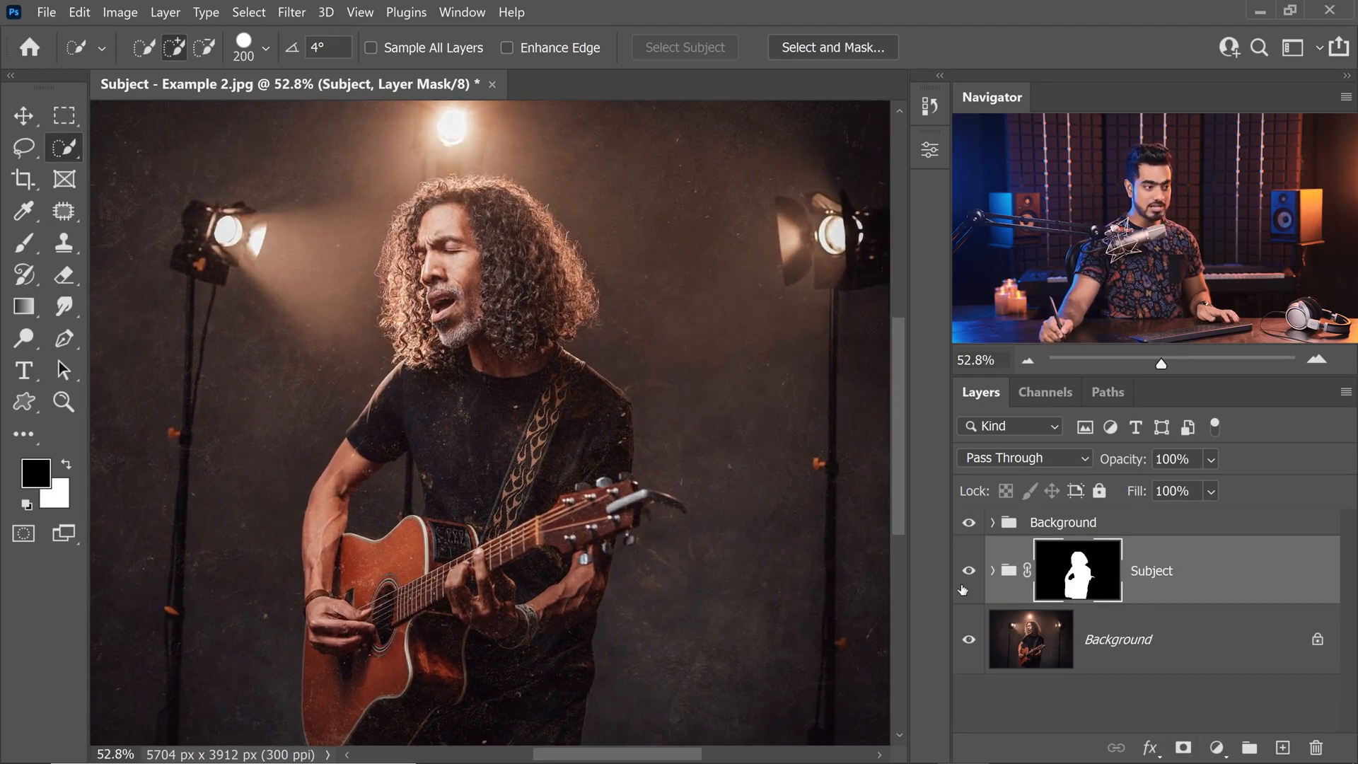
Copy the Subject group's layer mask onto the Background group and invert the copy.
{"action": "left_click", "coordinate": [1068, 524]}
{"action": "left_click", "coordinate": [1092, 574]}
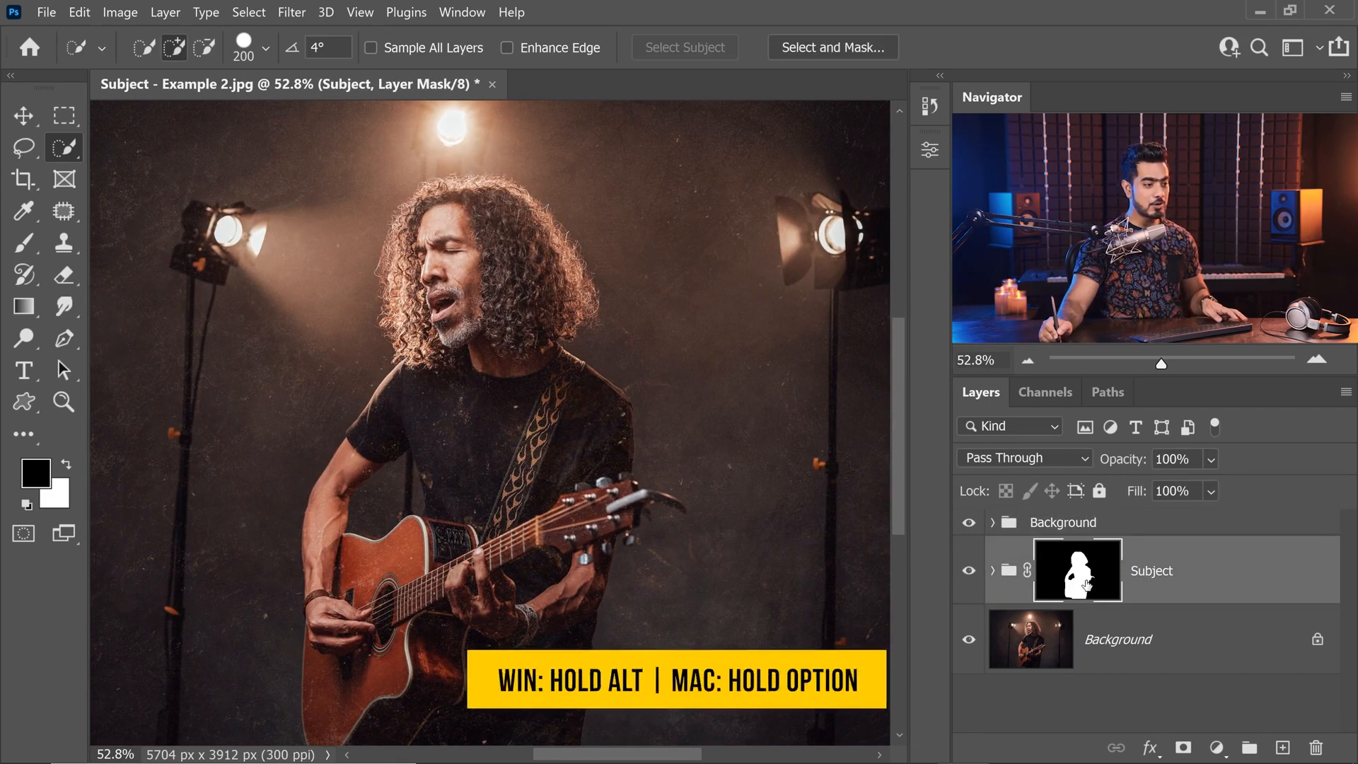
{"action": "left_click_drag", "start_coordinate": [1090, 586], "coordinate": [1080, 546]}
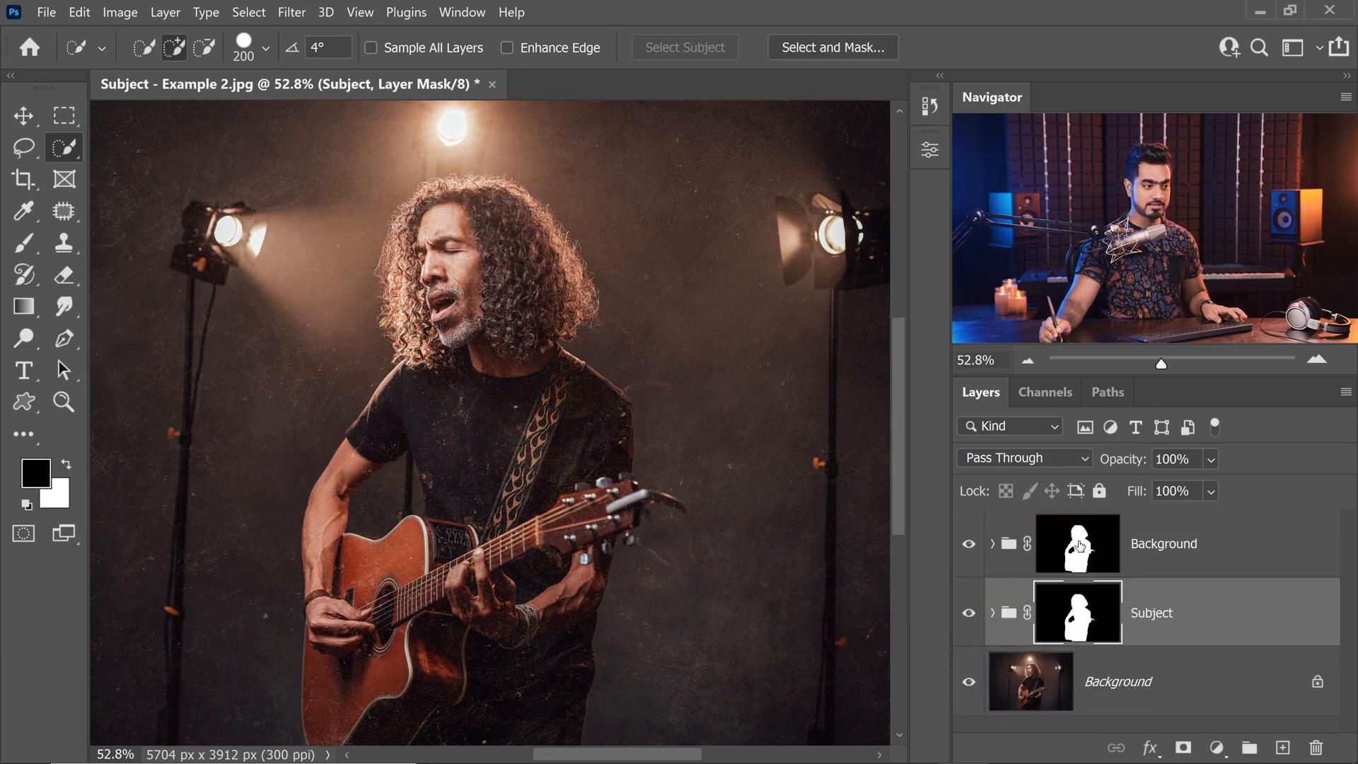
{"action": "left_click", "coordinate": [1083, 562]}
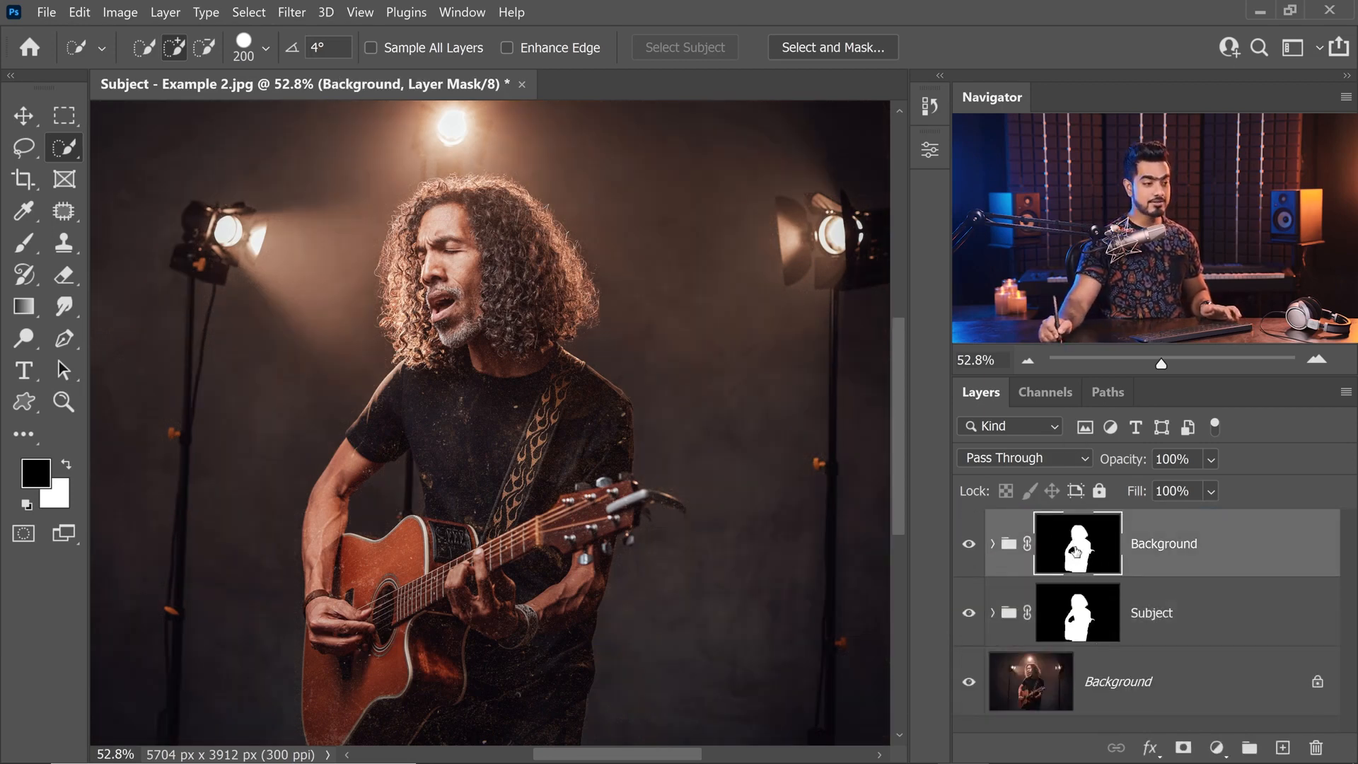
{"action": "key", "text": "ctrl+i"}
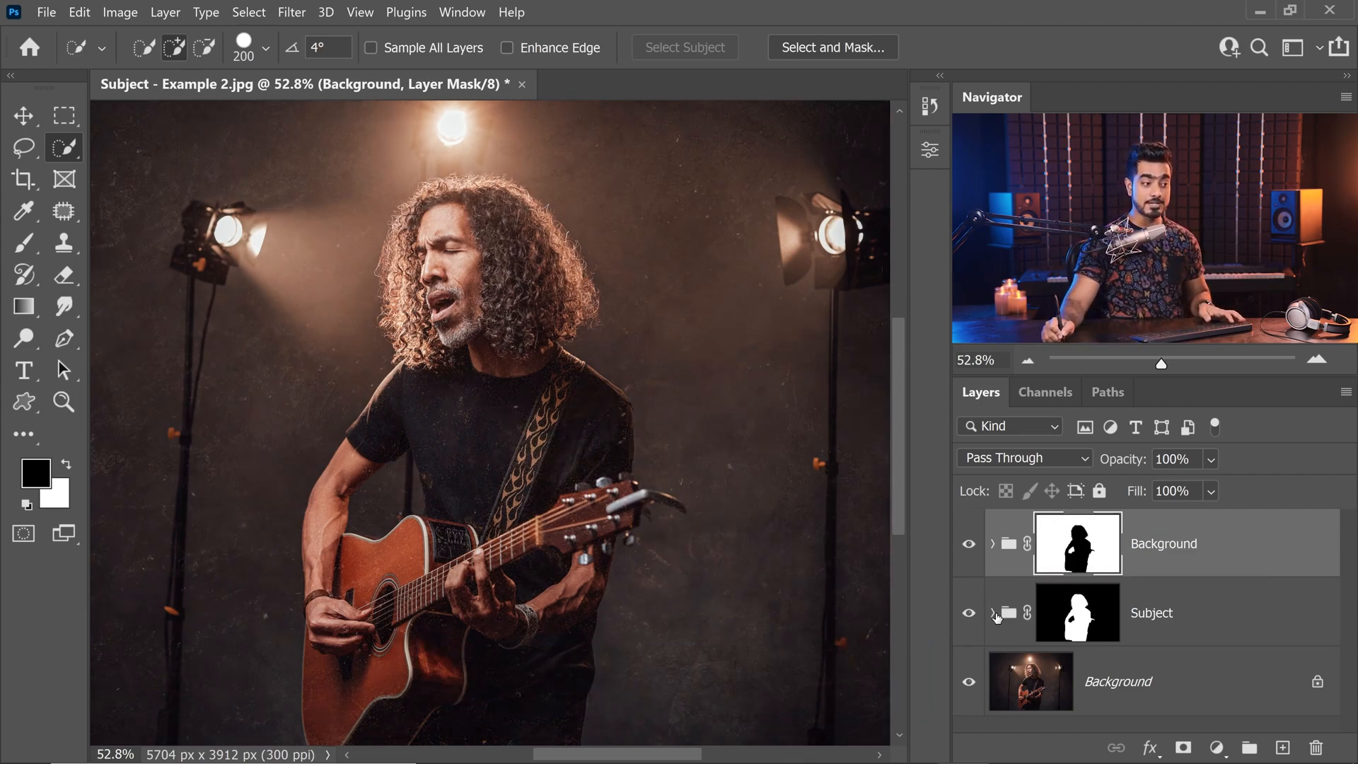
Expand the Subject group and open the blending options of its Texture - Example 2 layer, keeping the guitarist's shirt in view.
{"action": "left_click_drag", "start_coordinate": [522, 428], "coordinate": [574, 400]}
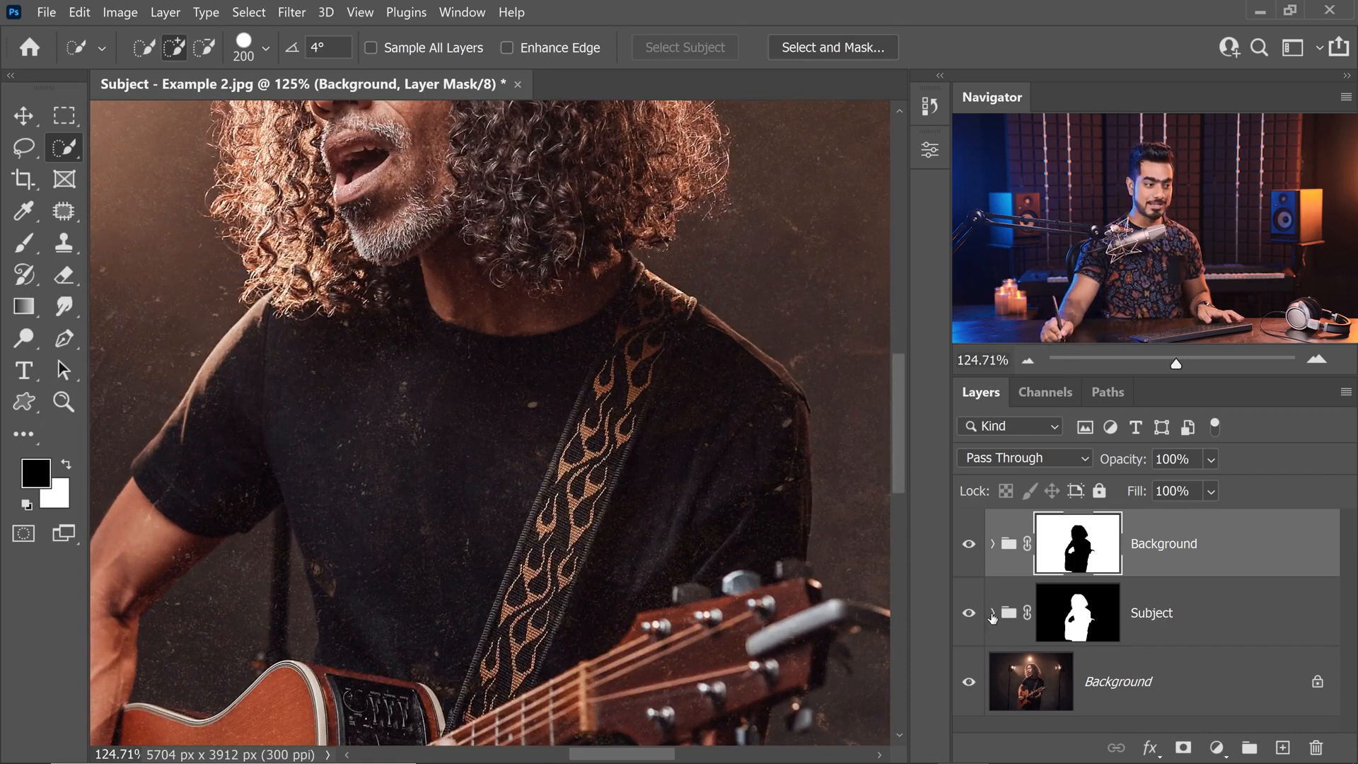
{"action": "left_click", "coordinate": [992, 613]}
{"action": "scroll", "coordinate": [1330, 588], "scroll_direction": "down", "scroll_amount": 3}
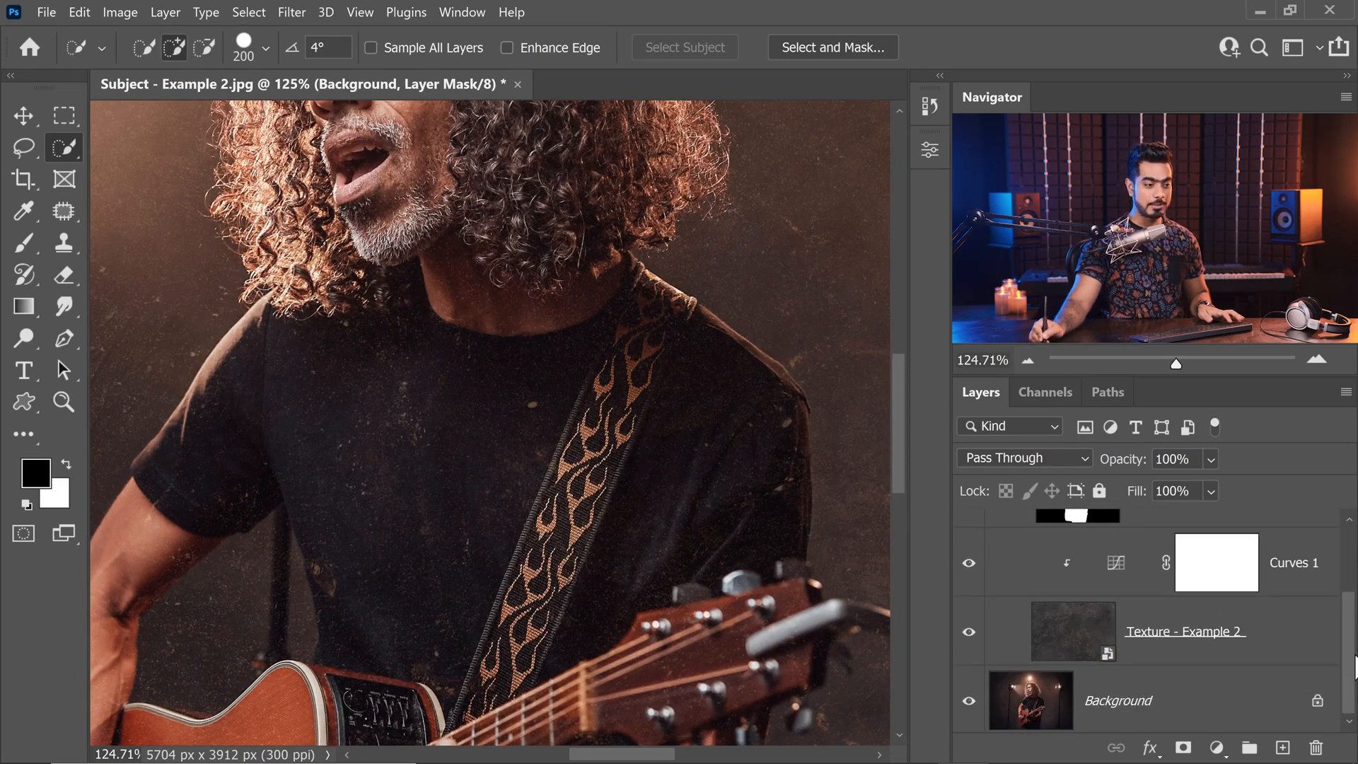
{"action": "left_click", "coordinate": [1296, 634]}
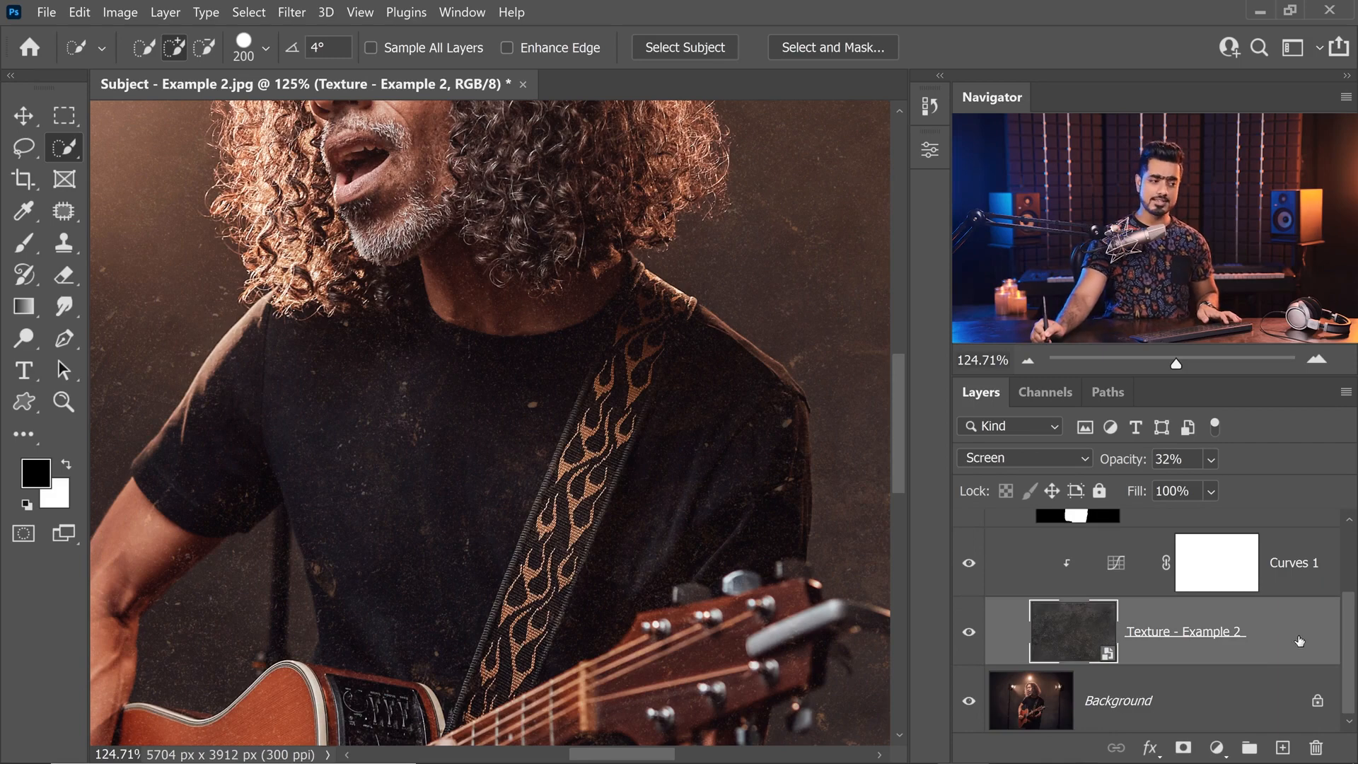
{"action": "double_click", "coordinate": [1288, 651]}
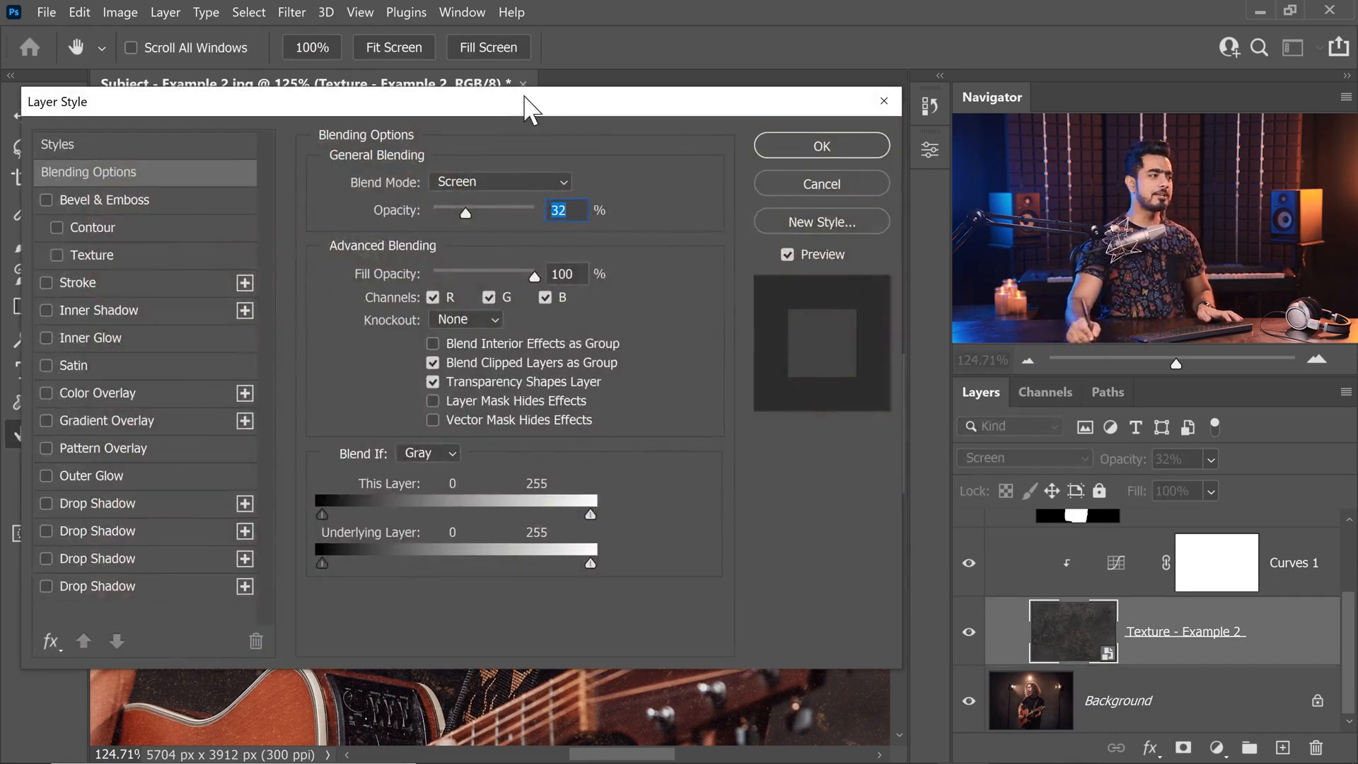
{"action": "left_click_drag", "start_coordinate": [531, 107], "coordinate": [1114, 96]}
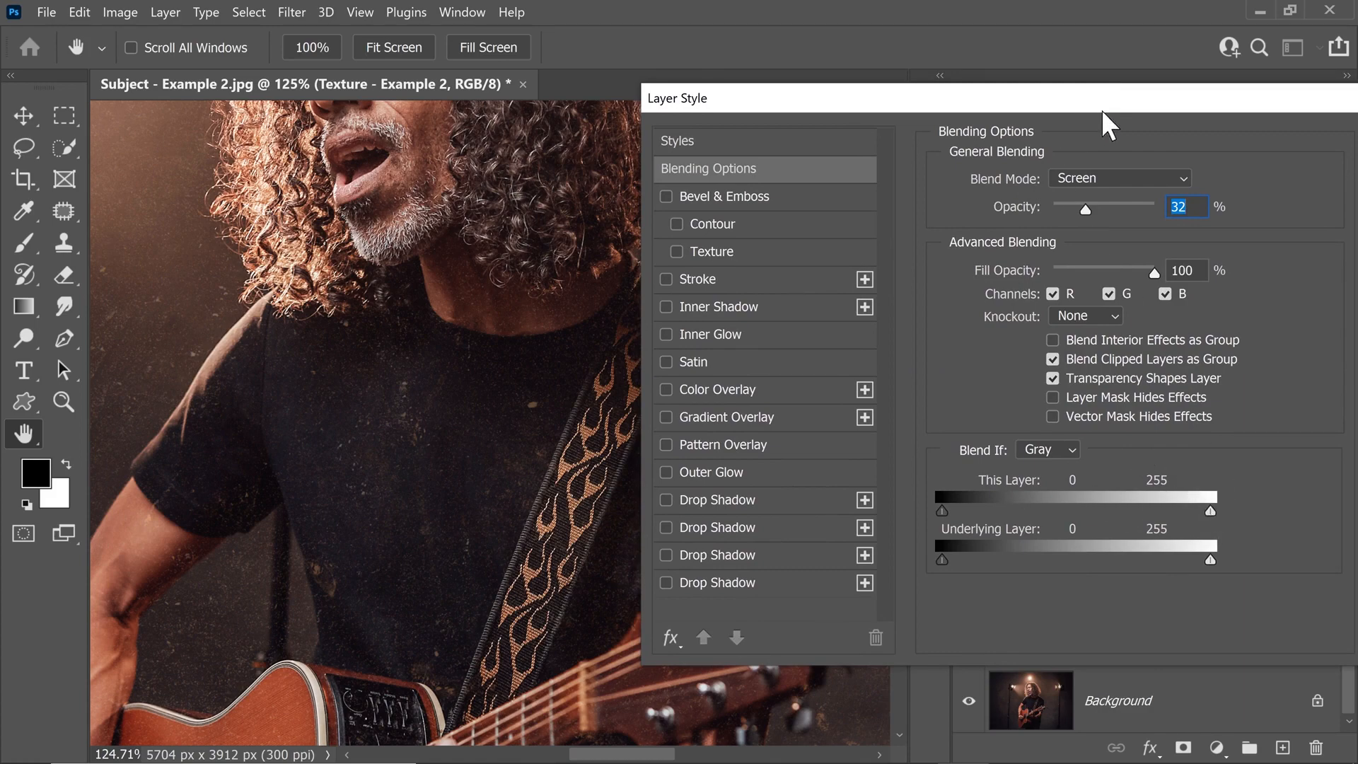
{"action": "left_click_drag", "start_coordinate": [1101, 109], "coordinate": [500, 109]}
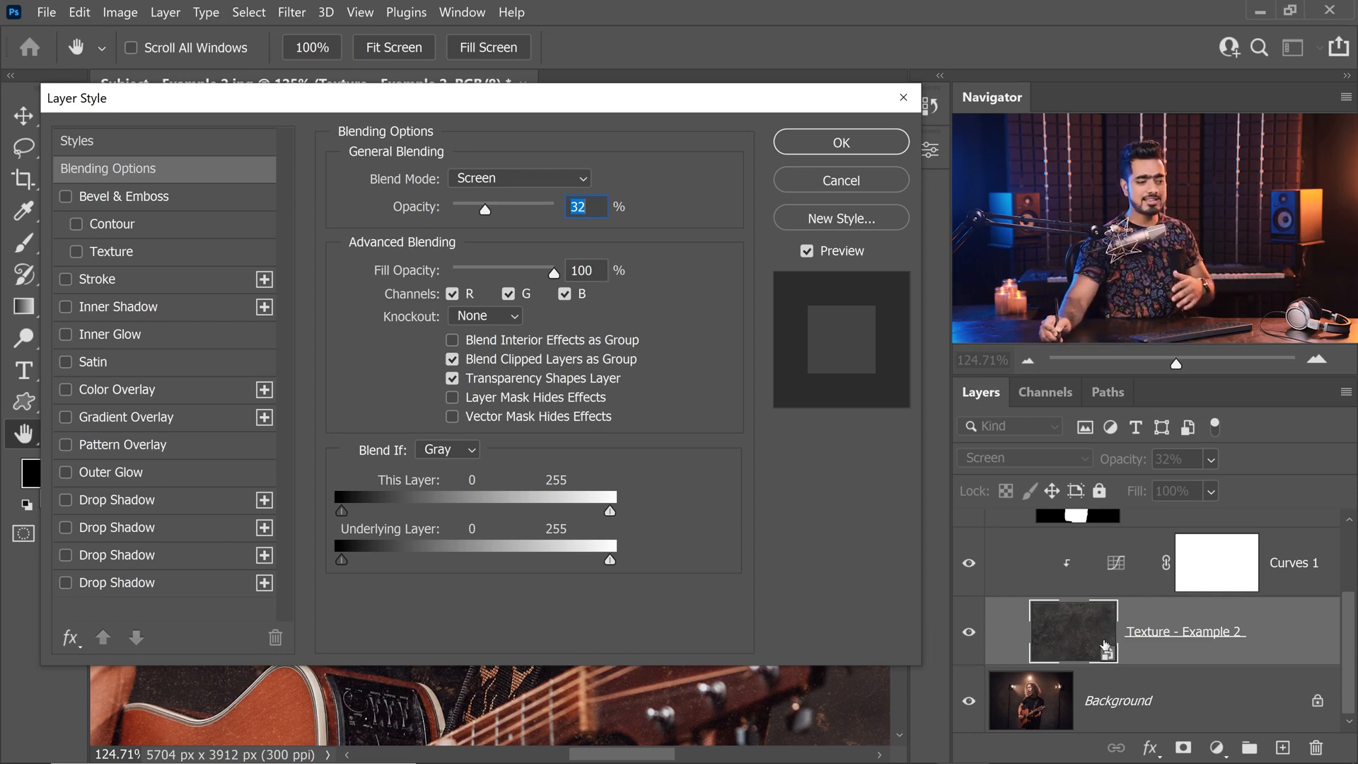
{"action": "left_click_drag", "start_coordinate": [433, 112], "coordinate": [981, 152]}
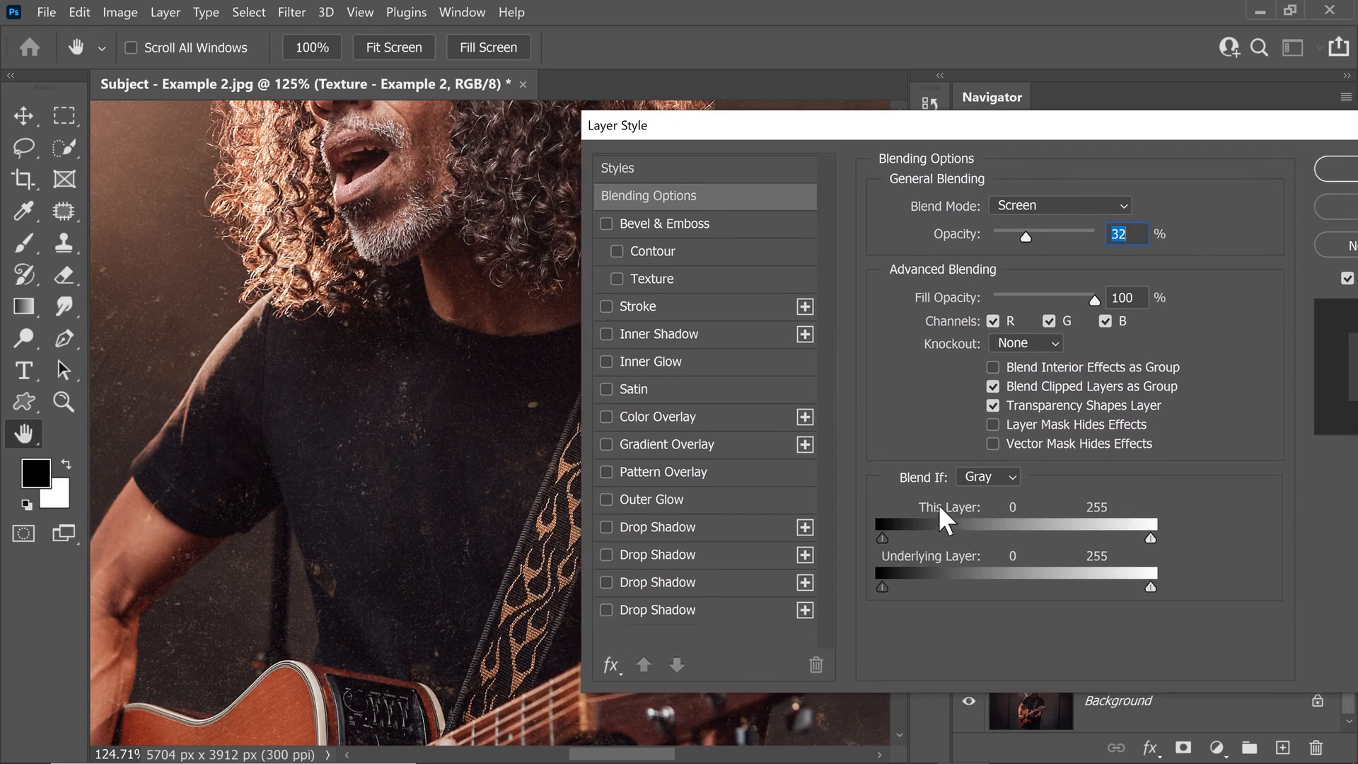
Soften the shirt's bright texture specks by splitting This Layer's Blend If white value with the upper half at 255, comparing before and after.
{"action": "left_click_drag", "start_coordinate": [1149, 540], "coordinate": [1098, 581]}
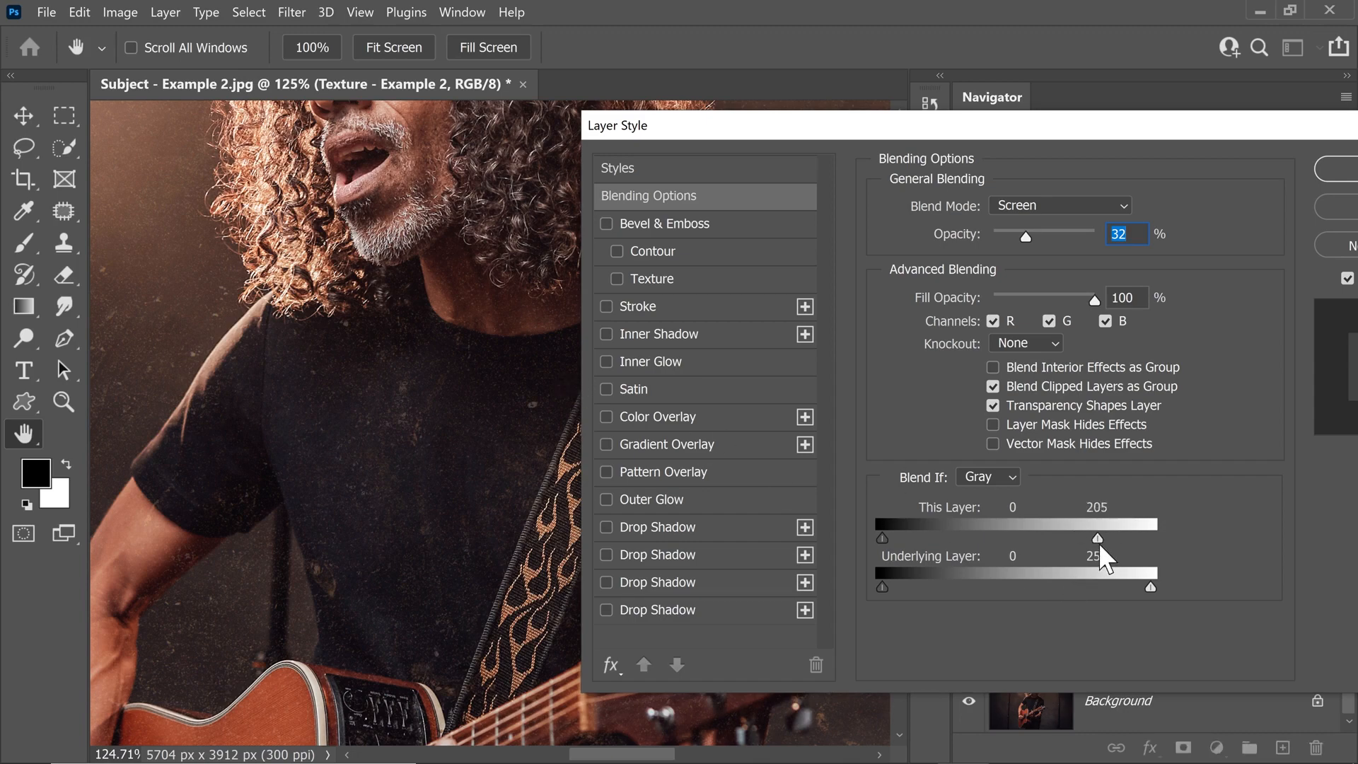
{"action": "left_click_drag", "start_coordinate": [1098, 541], "coordinate": [1104, 541]}
{"action": "left_click_drag", "start_coordinate": [1097, 538], "coordinate": [994, 539]}
{"action": "mouse_move", "coordinate": [899, 535]}
{"action": "left_mouse_down"}
{"action": "mouse_move", "coordinate": [884, 543]}
{"action": "mouse_move", "coordinate": [905, 546]}
{"action": "left_mouse_up"}
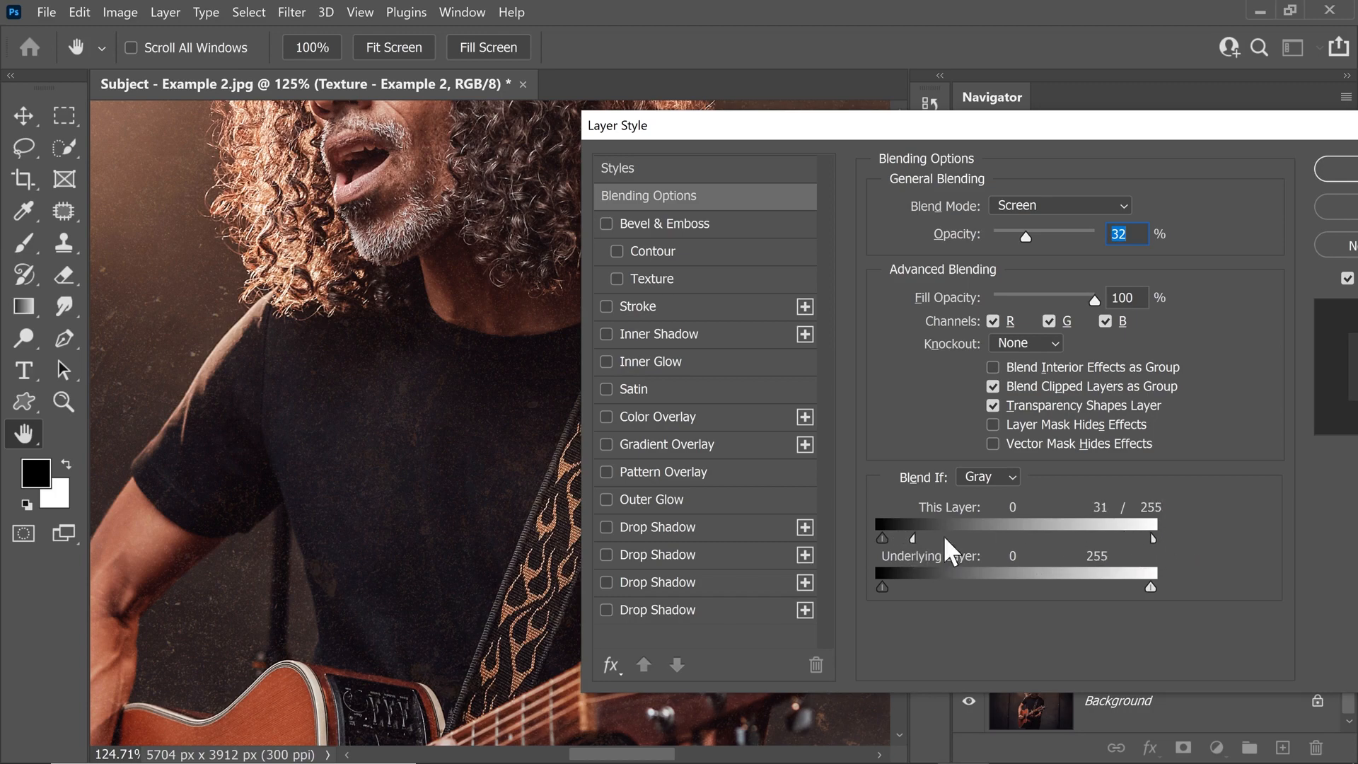
{"action": "left_click_drag", "start_coordinate": [914, 541], "coordinate": [948, 540]}
{"action": "left_click", "coordinate": [1326, 180]}
{"action": "key", "text": "w"}
{"action": "key", "text": "ctrl+0"}
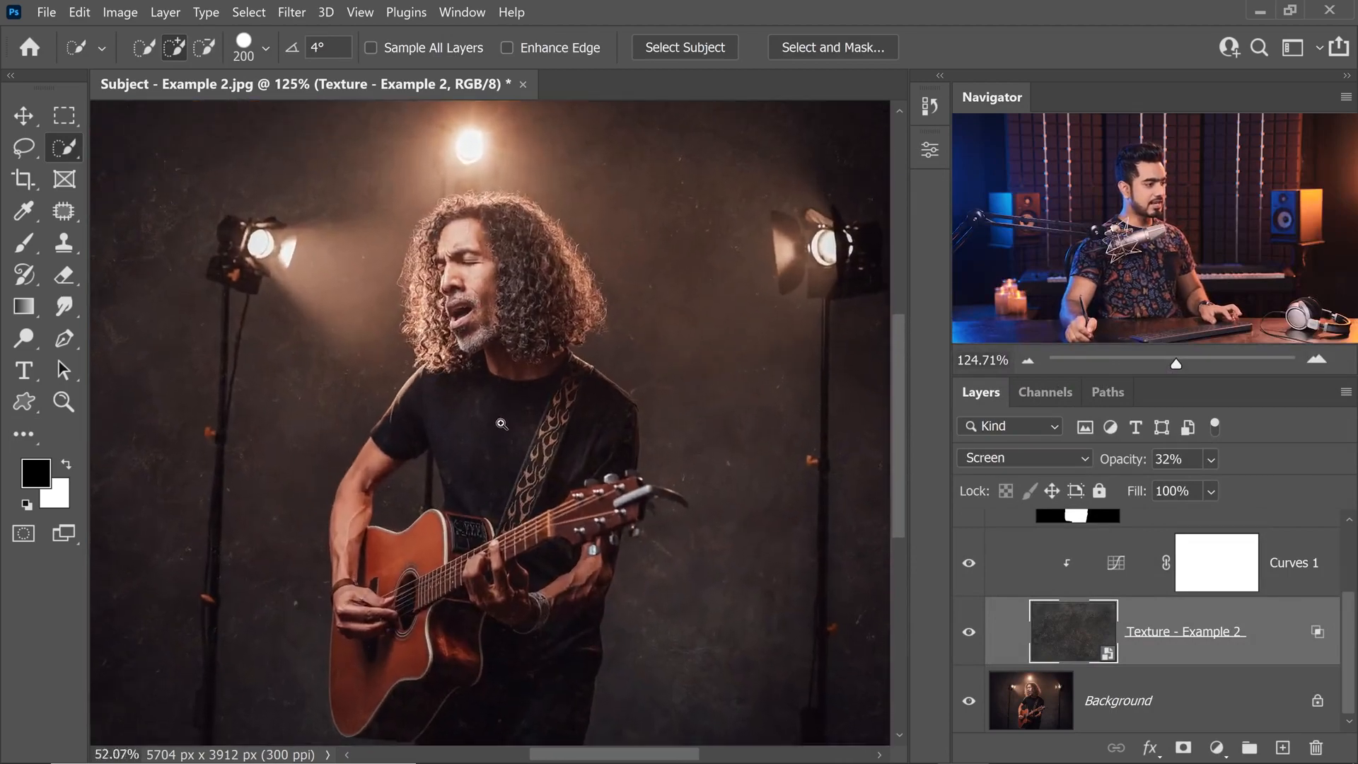
{"action": "left_click_drag", "start_coordinate": [500, 423], "coordinate": [474, 316]}
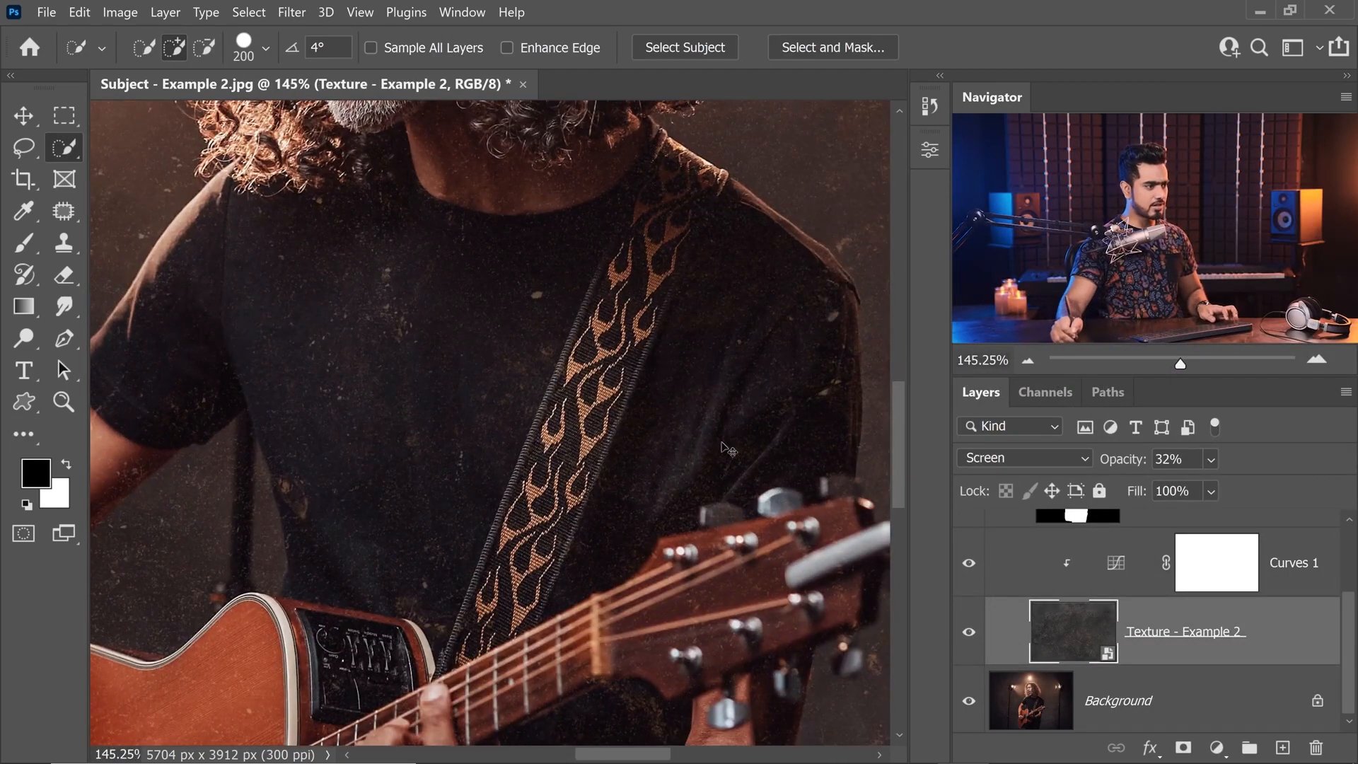
{"action": "left_click_drag", "start_coordinate": [722, 444], "coordinate": [659, 435]}
{"action": "left_click_drag", "start_coordinate": [624, 451], "coordinate": [495, 415]}
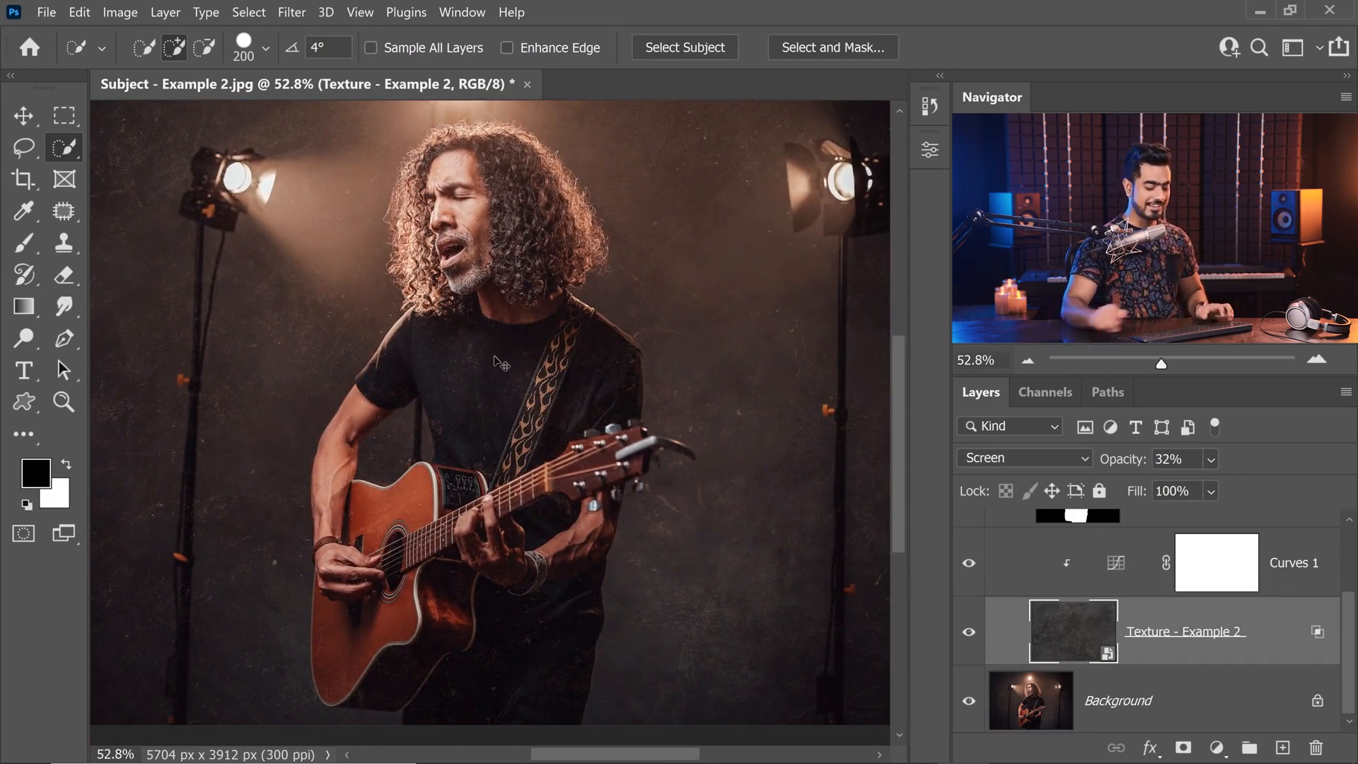
{"action": "key", "text": "ctrl+0"}
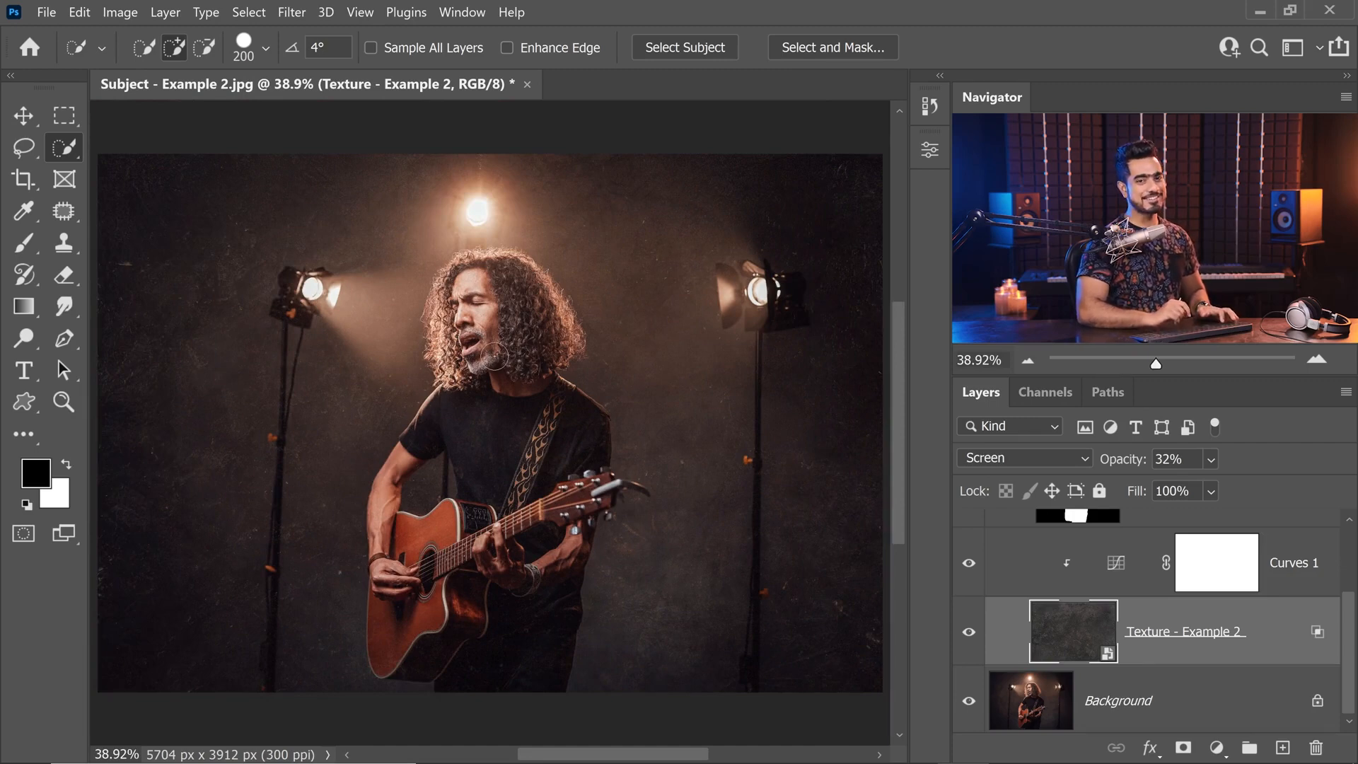
Collapse the Subject group and add a Color Lookup adjustment above the Background group with a warm, high-contrast 3D LUT.
{"action": "left_click_drag", "start_coordinate": [1349, 634], "coordinate": [1344, 549]}
{"action": "left_click", "coordinate": [993, 616]}
{"action": "left_click", "coordinate": [1200, 561]}
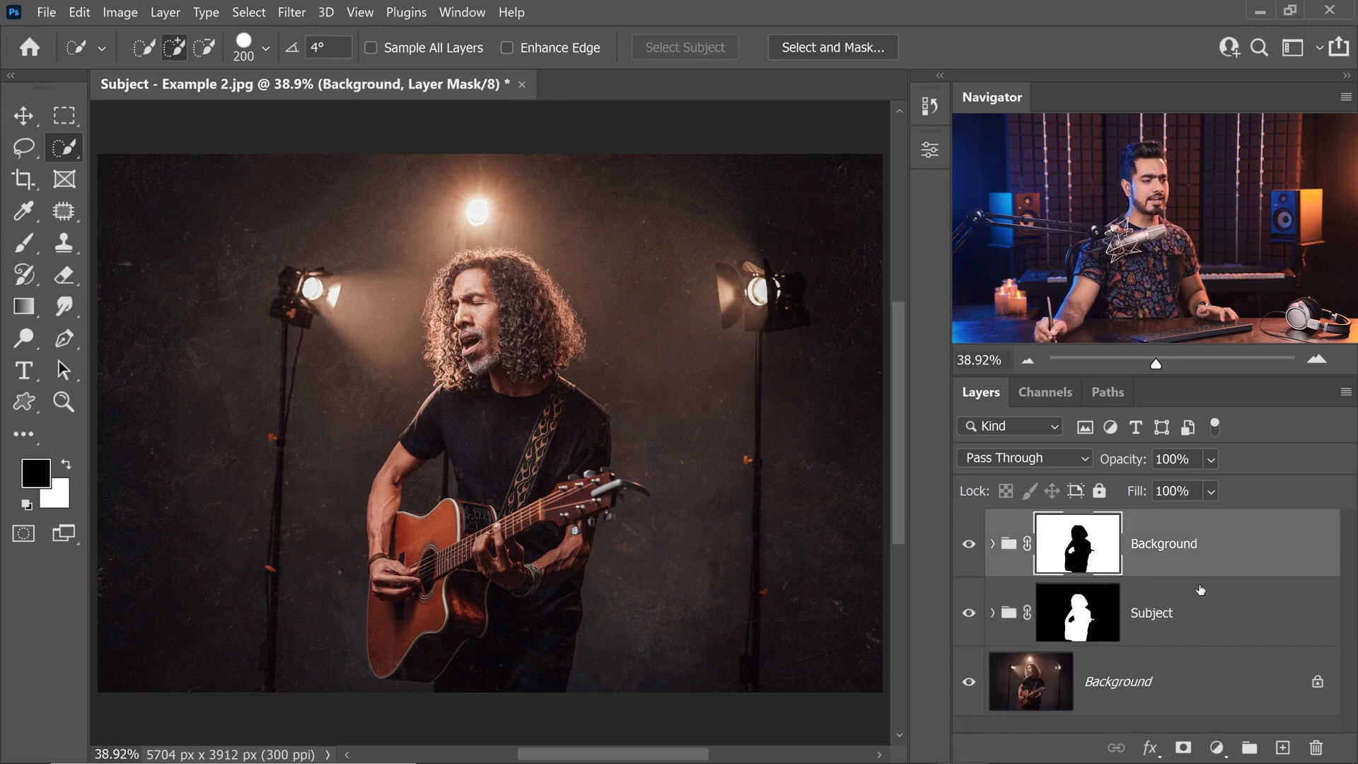
{"action": "left_click", "coordinate": [1218, 748]}
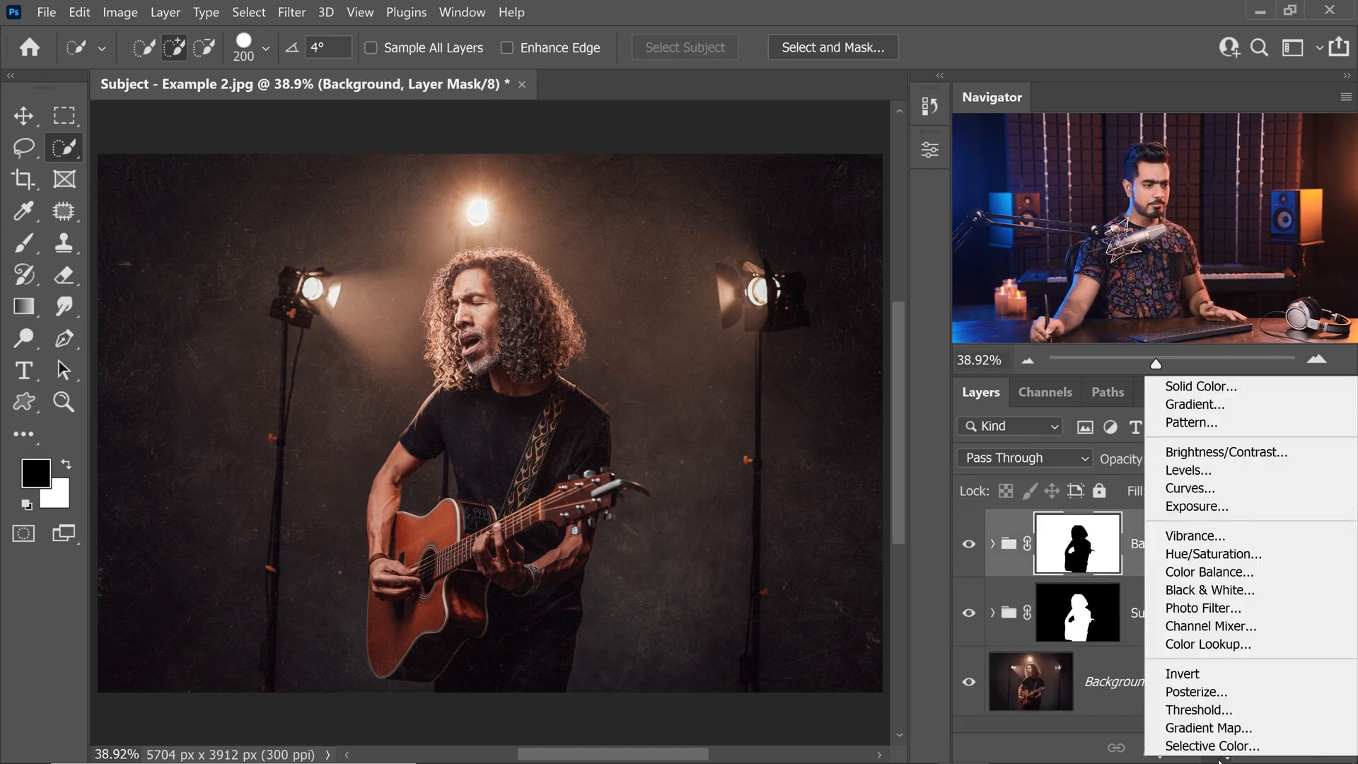
{"action": "left_click", "coordinate": [1223, 645]}
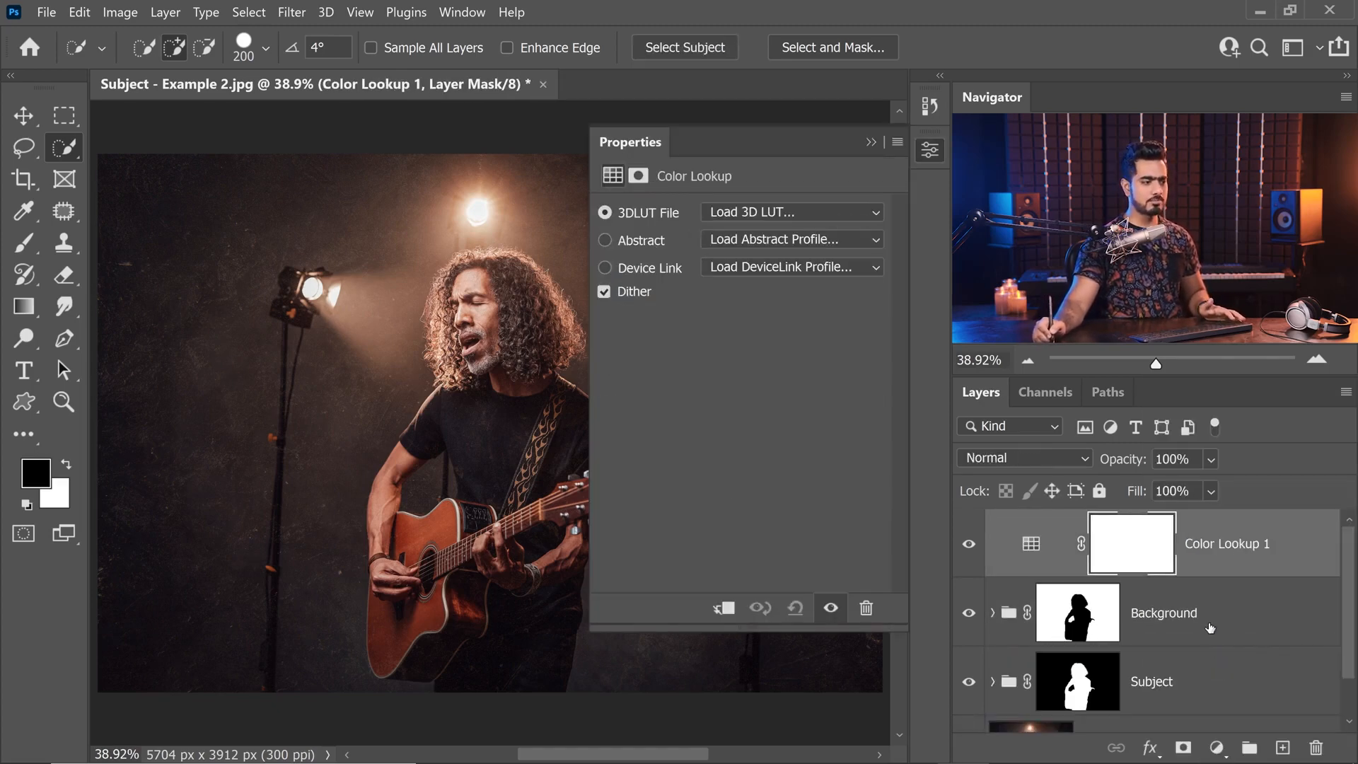
{"action": "left_click", "coordinate": [740, 213]}
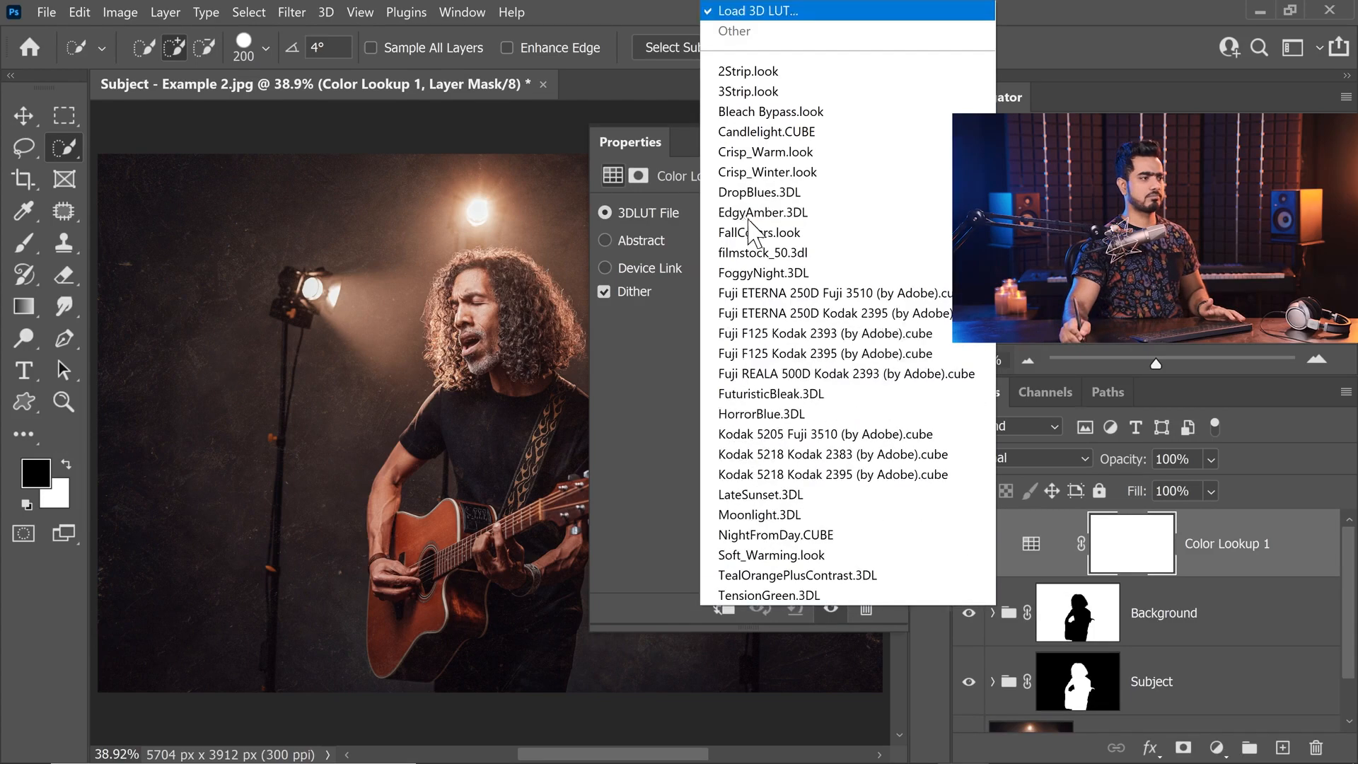
{"action": "left_click", "coordinate": [778, 162]}
{"action": "left_click", "coordinate": [881, 139]}
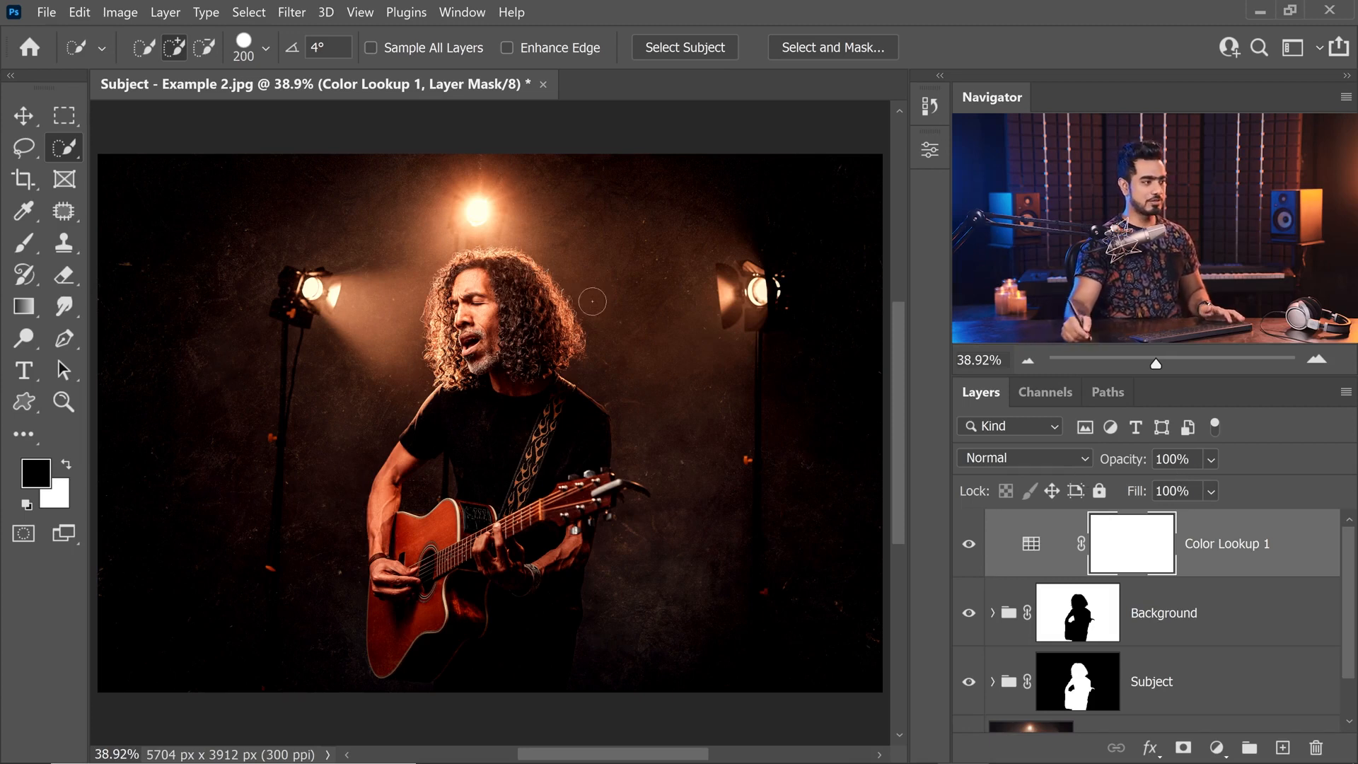
Split the Color Lookup layer's Blend If black value for Underlying Layer to 0 / 255 and set the layer's opacity to 50%.
{"action": "left_click", "coordinate": [1286, 558]}
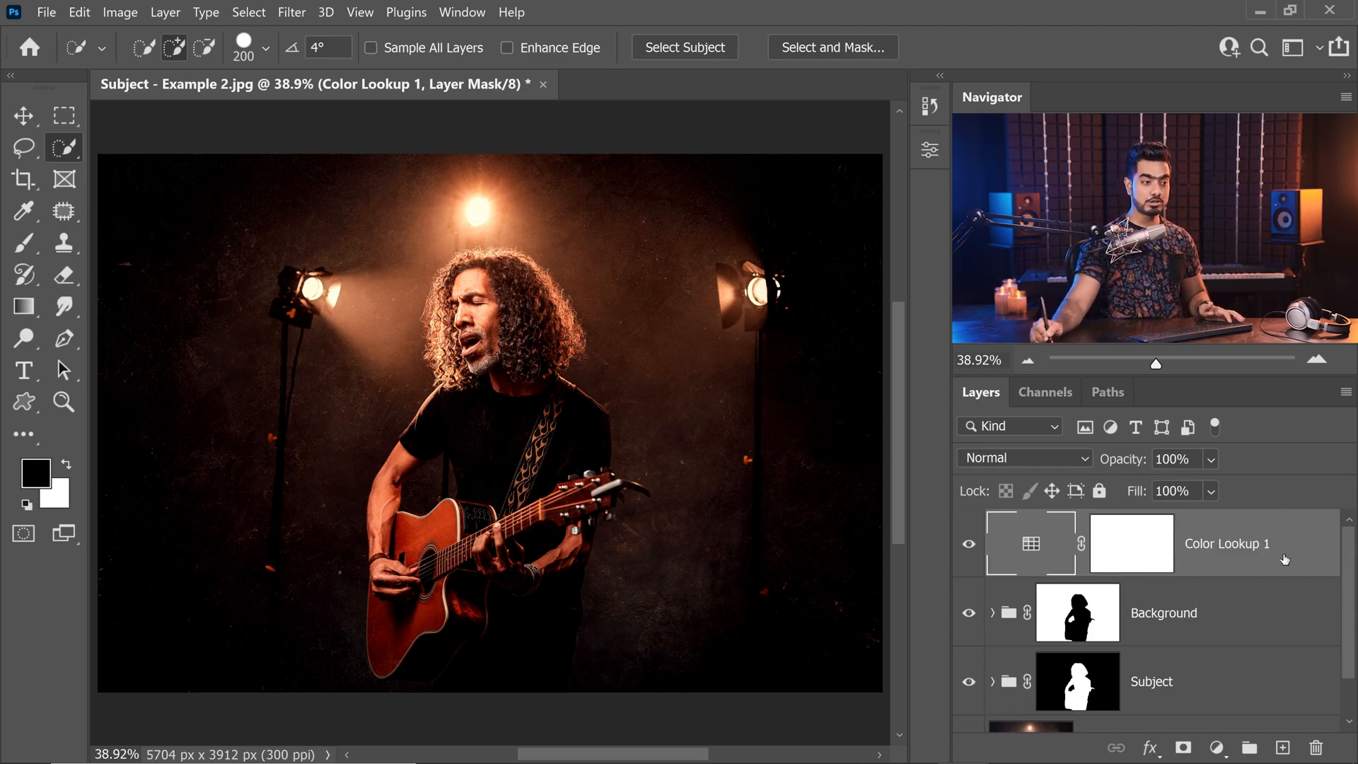
{"action": "double_click", "coordinate": [1285, 559]}
{"action": "left_click_drag", "start_coordinate": [716, 128], "coordinate": [932, 116]}
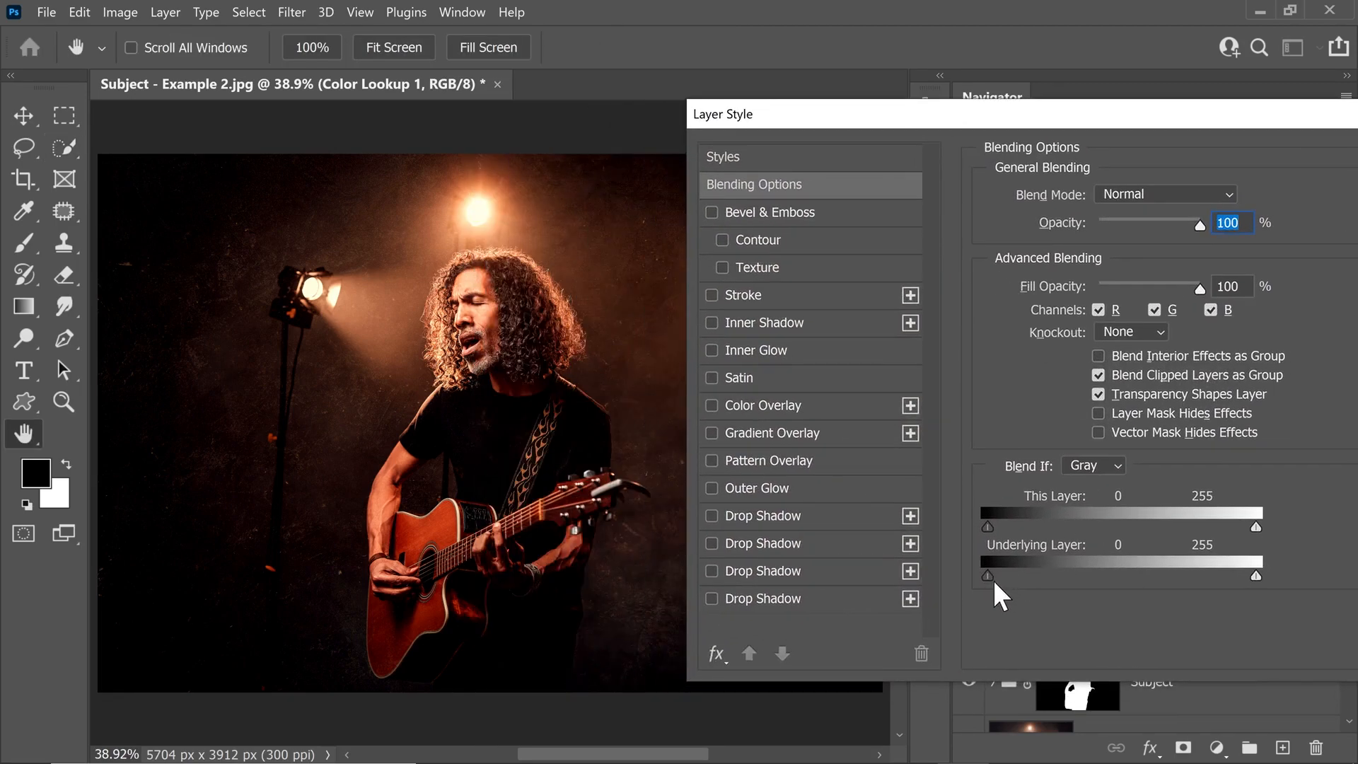
{"action": "left_click_drag", "start_coordinate": [988, 575], "coordinate": [1107, 575], "text": "alt"}
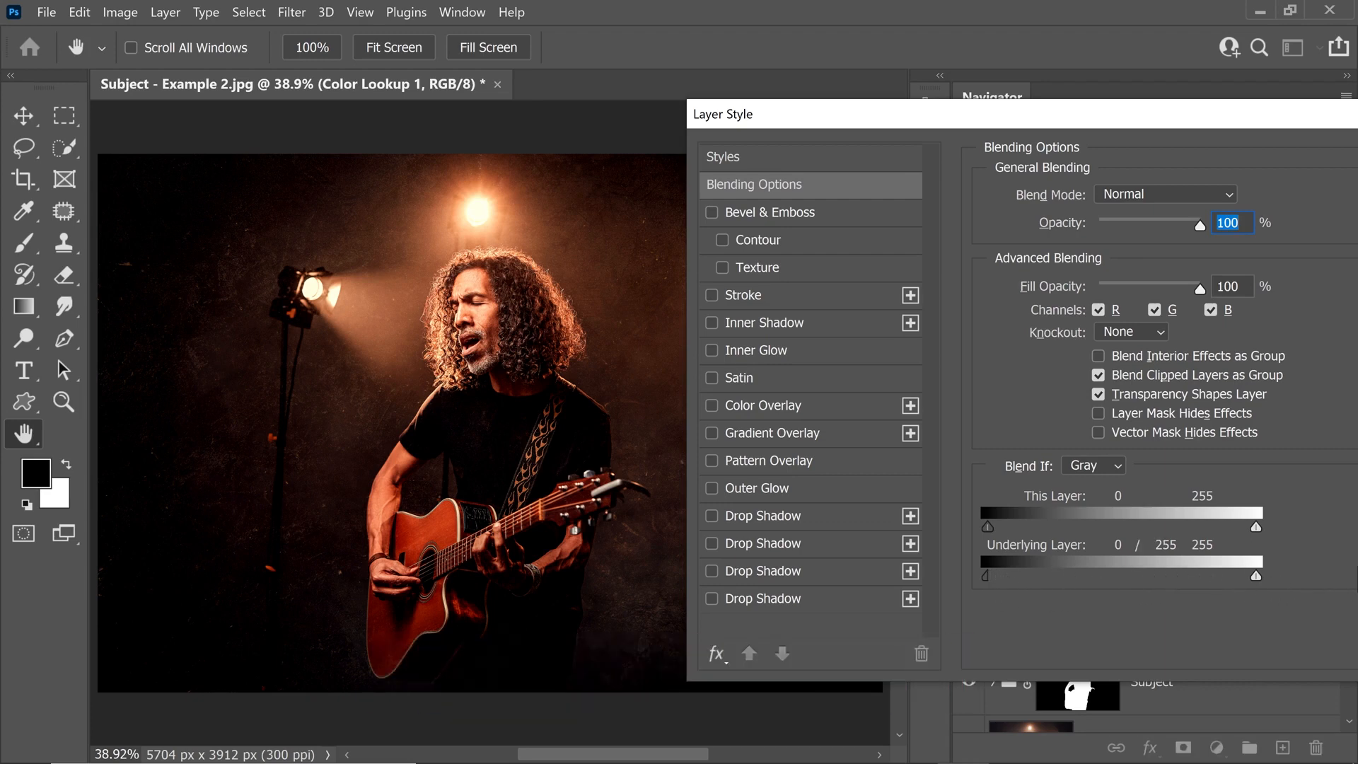
{"action": "left_click_drag", "start_coordinate": [985, 119], "coordinate": [578, 141]}
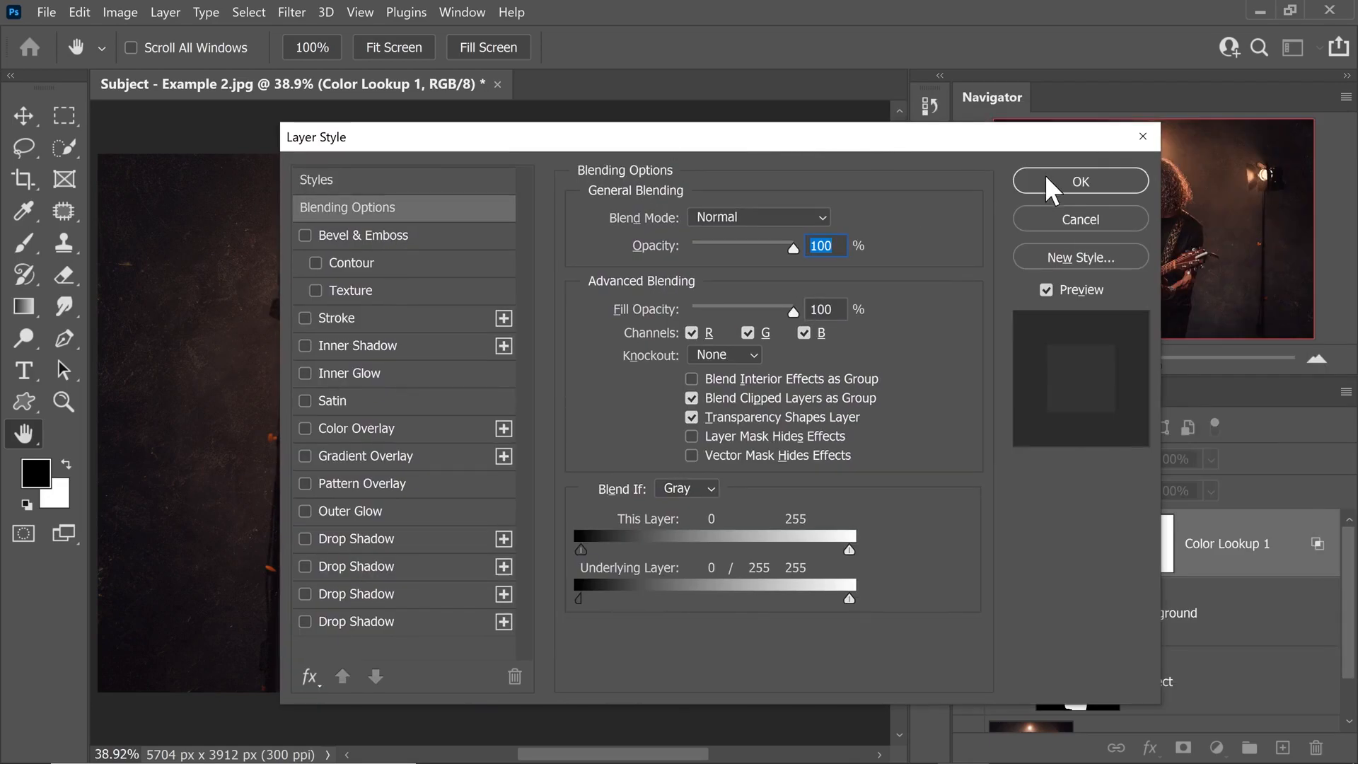
{"action": "left_click", "coordinate": [1046, 180]}
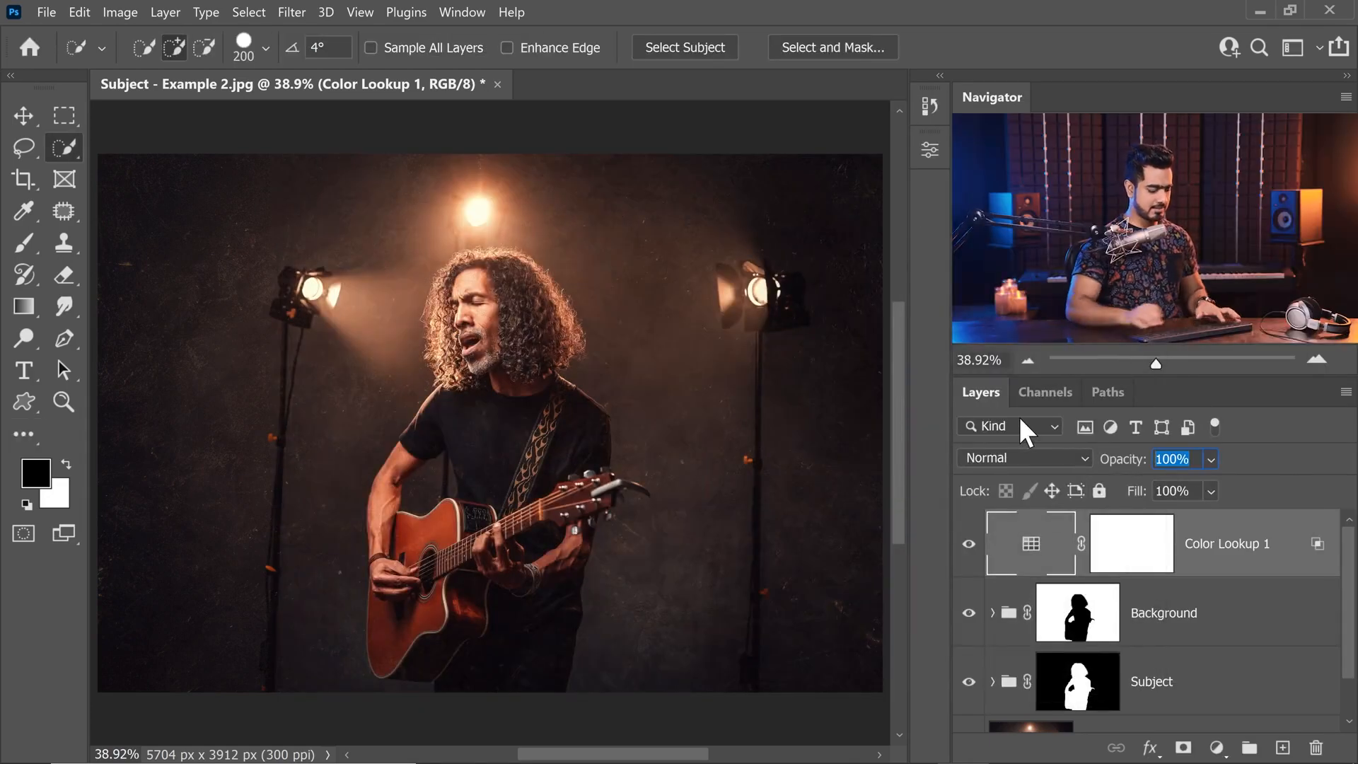
{"action": "type", "text": "50"}
{"action": "key", "text": "Return"}
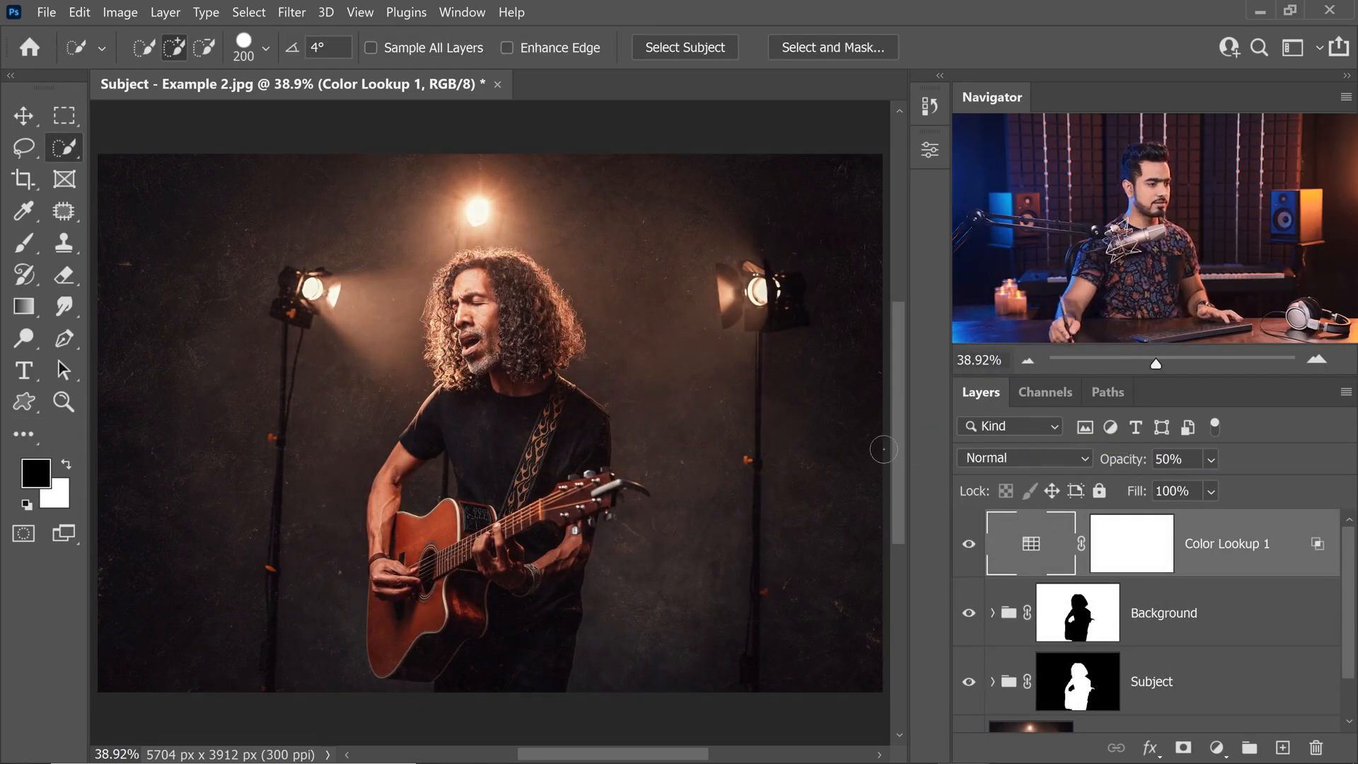
Compare the photo with and without the Color Lookup layer and raise that layer's opacity to 100%.
{"action": "left_click", "coordinate": [971, 546]}
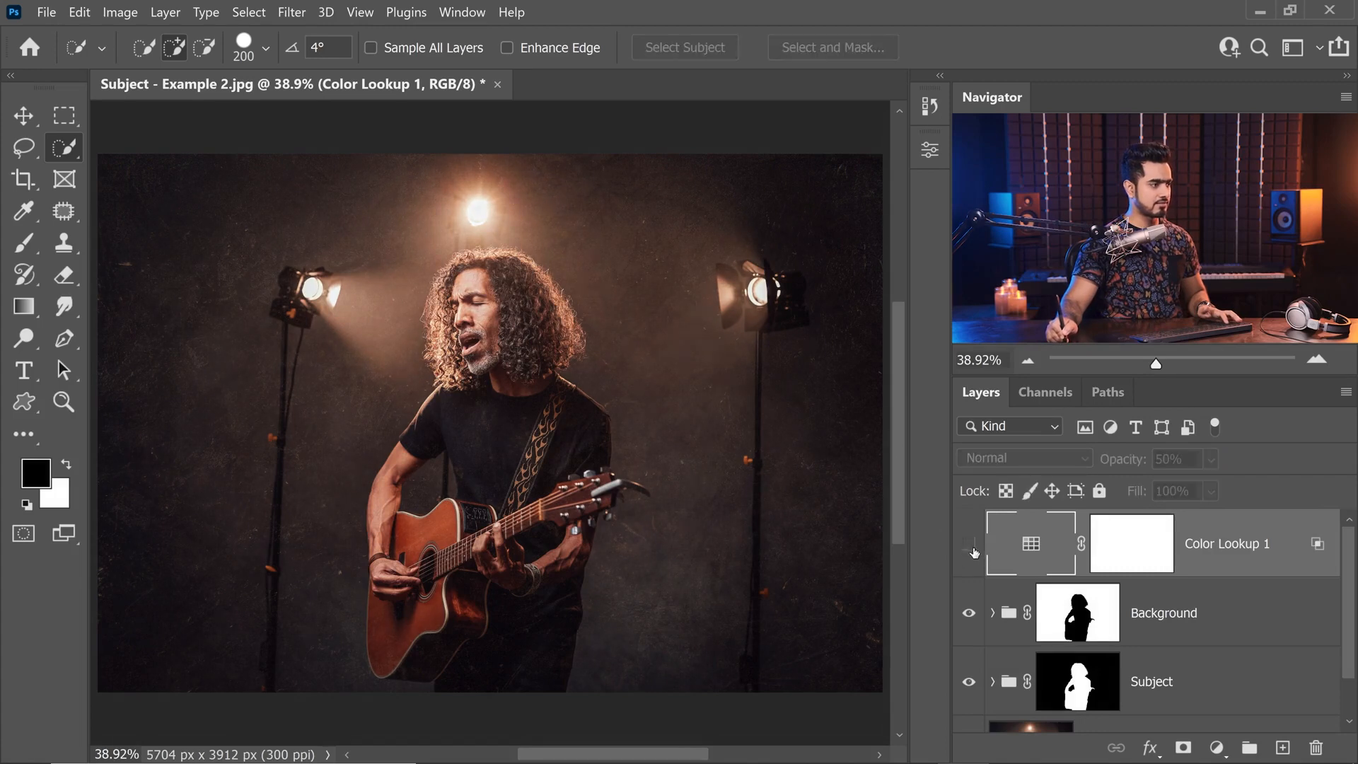
{"action": "left_click", "coordinate": [970, 546]}
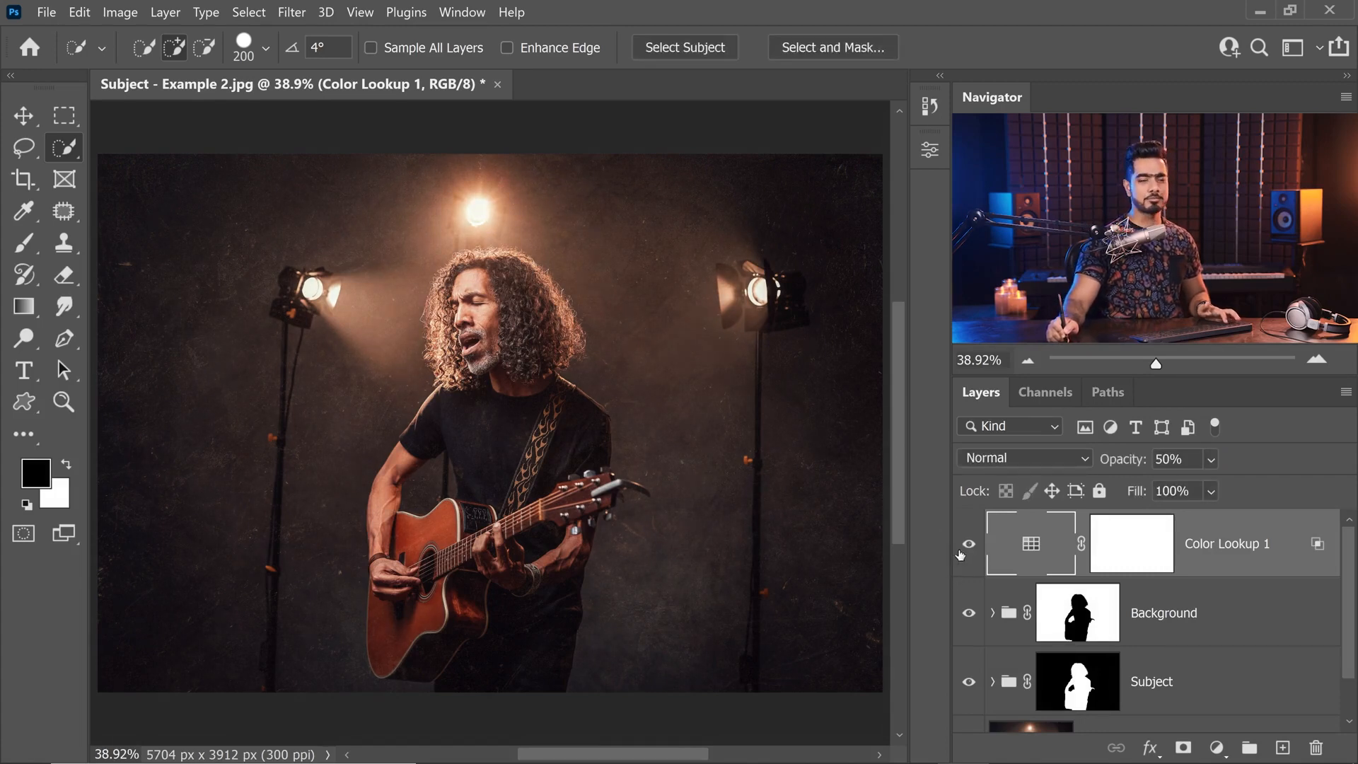
{"action": "left_click_drag", "start_coordinate": [1115, 464], "coordinate": [1302, 449]}
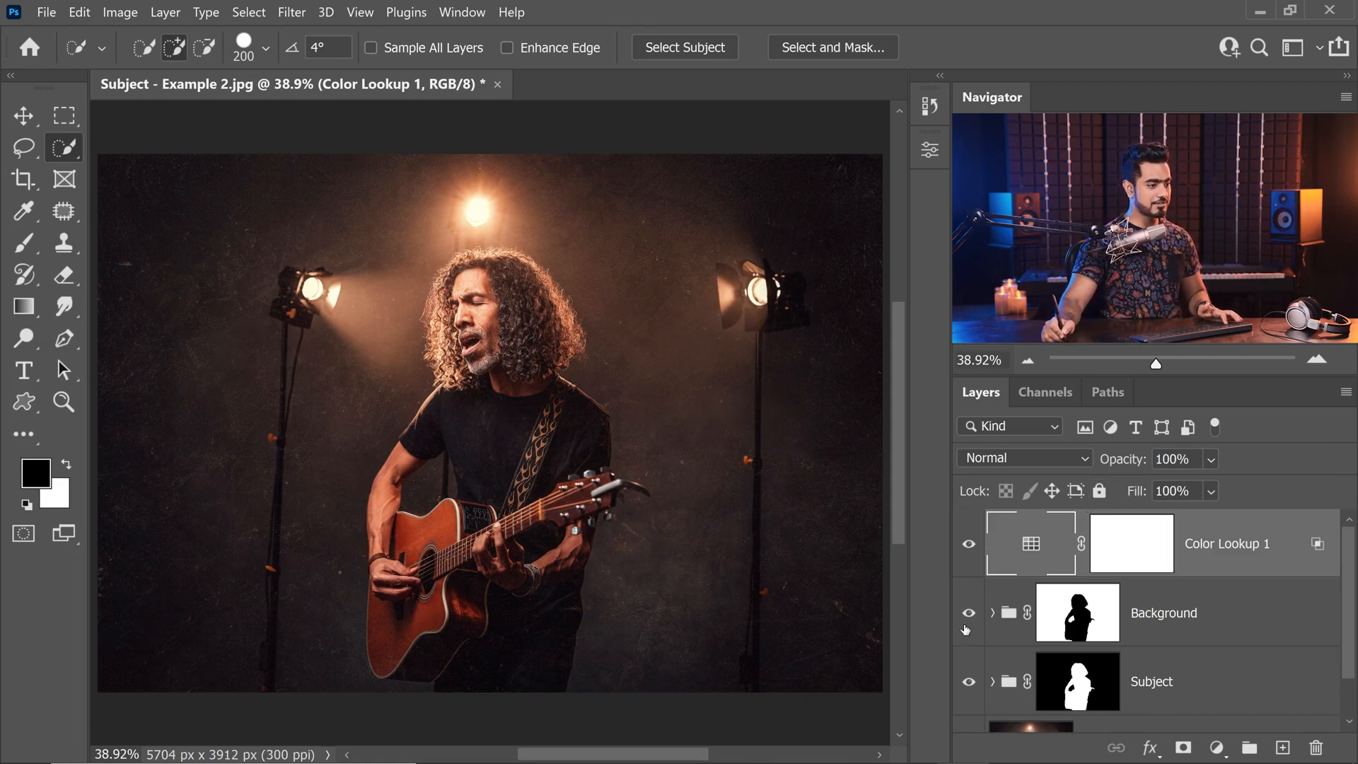
{"action": "left_click", "coordinate": [969, 681]}
{"action": "left_click", "coordinate": [969, 681]}
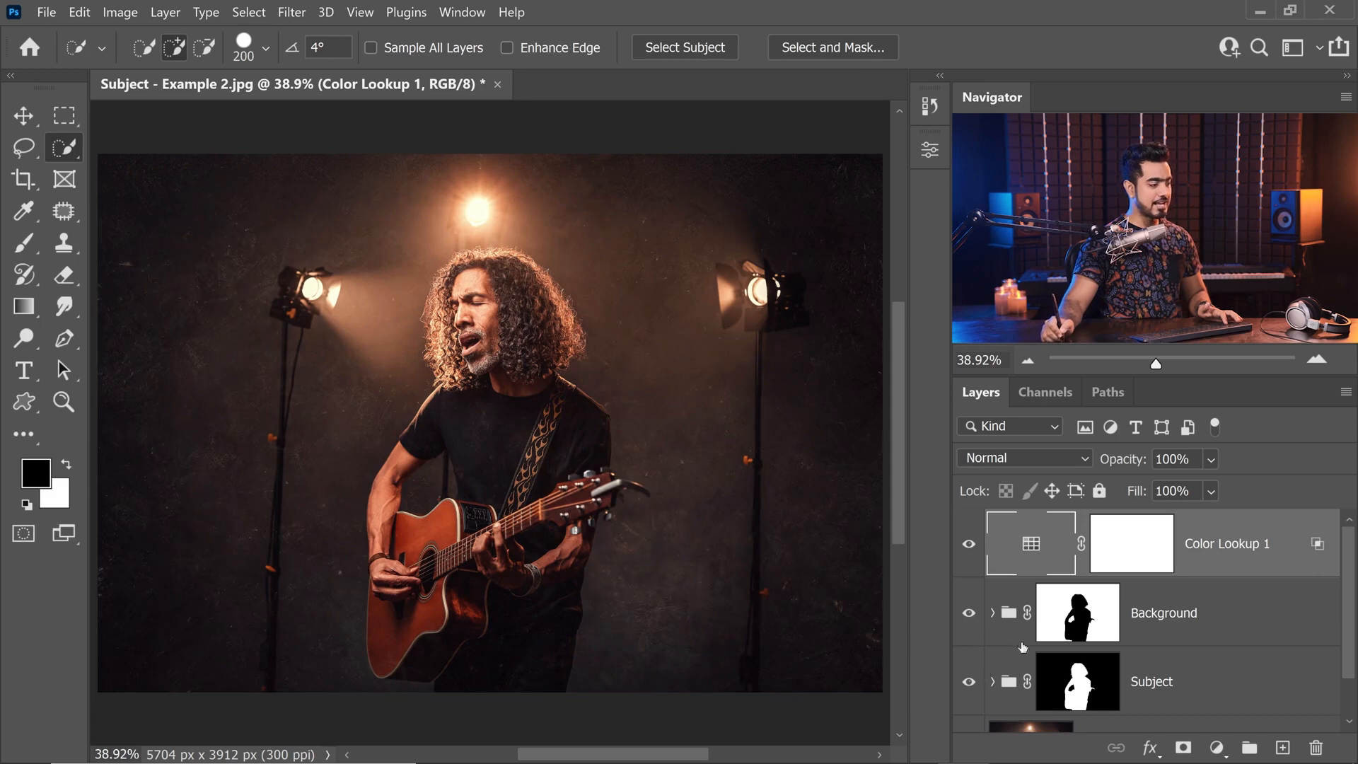
Expand the Background group and set the opacity of its Texture - Example 2 layer to 40%.
{"action": "left_click", "coordinate": [993, 613]}
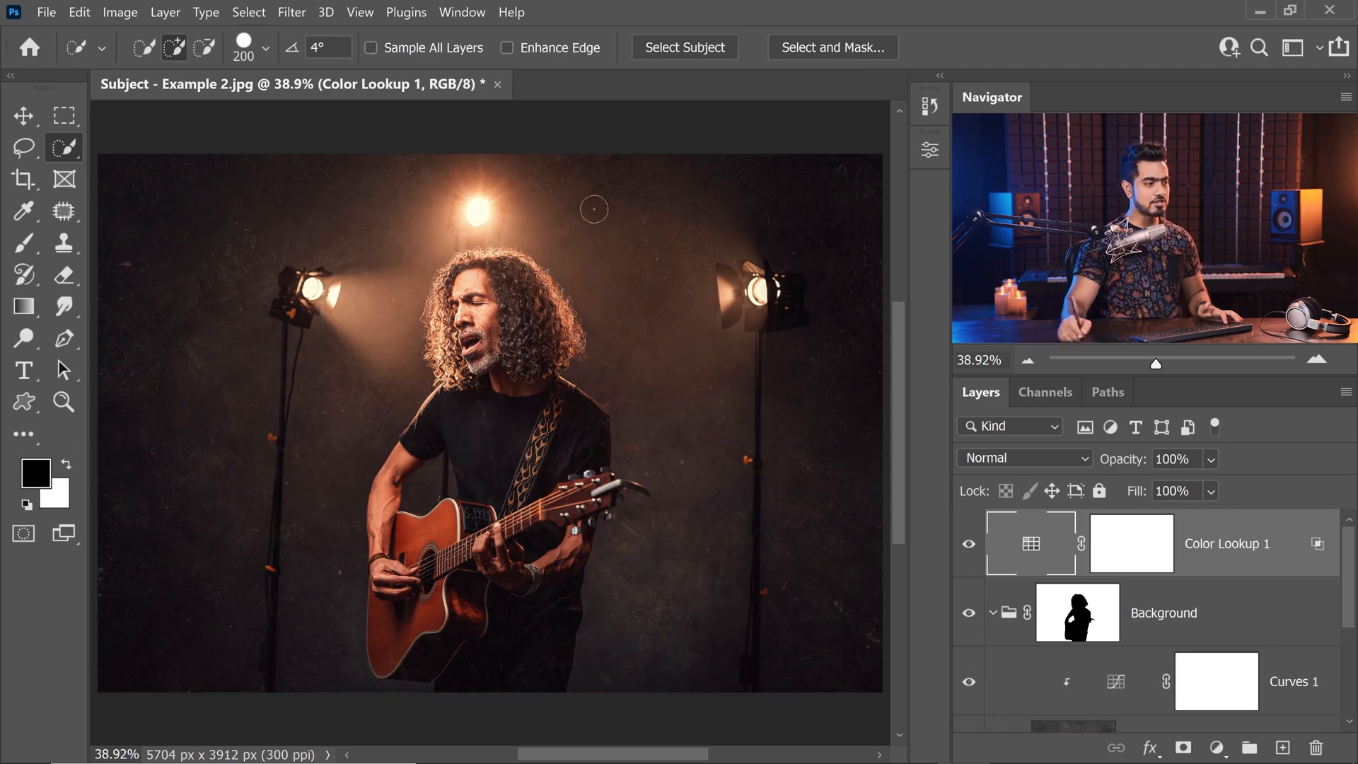
{"action": "left_click_drag", "start_coordinate": [1348, 559], "coordinate": [1348, 633]}
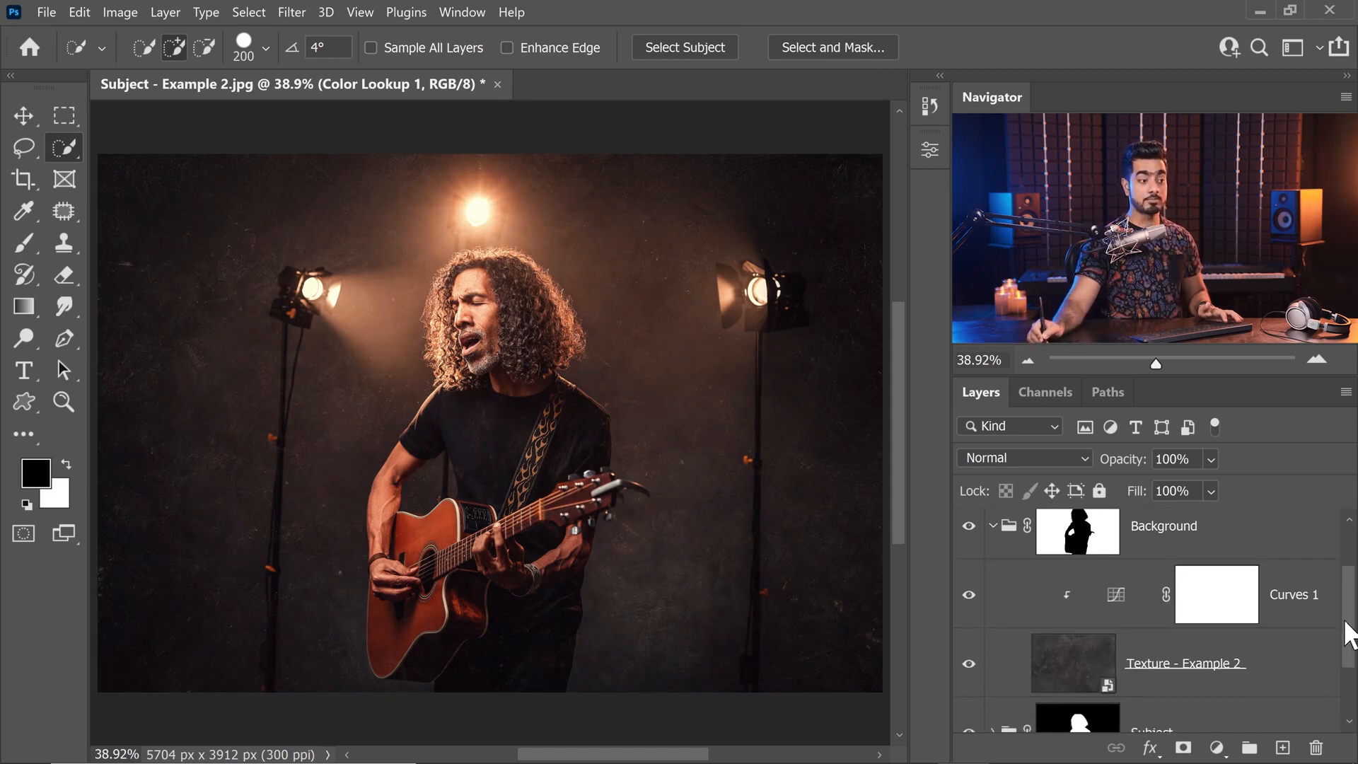
{"action": "left_click", "coordinate": [1284, 654]}
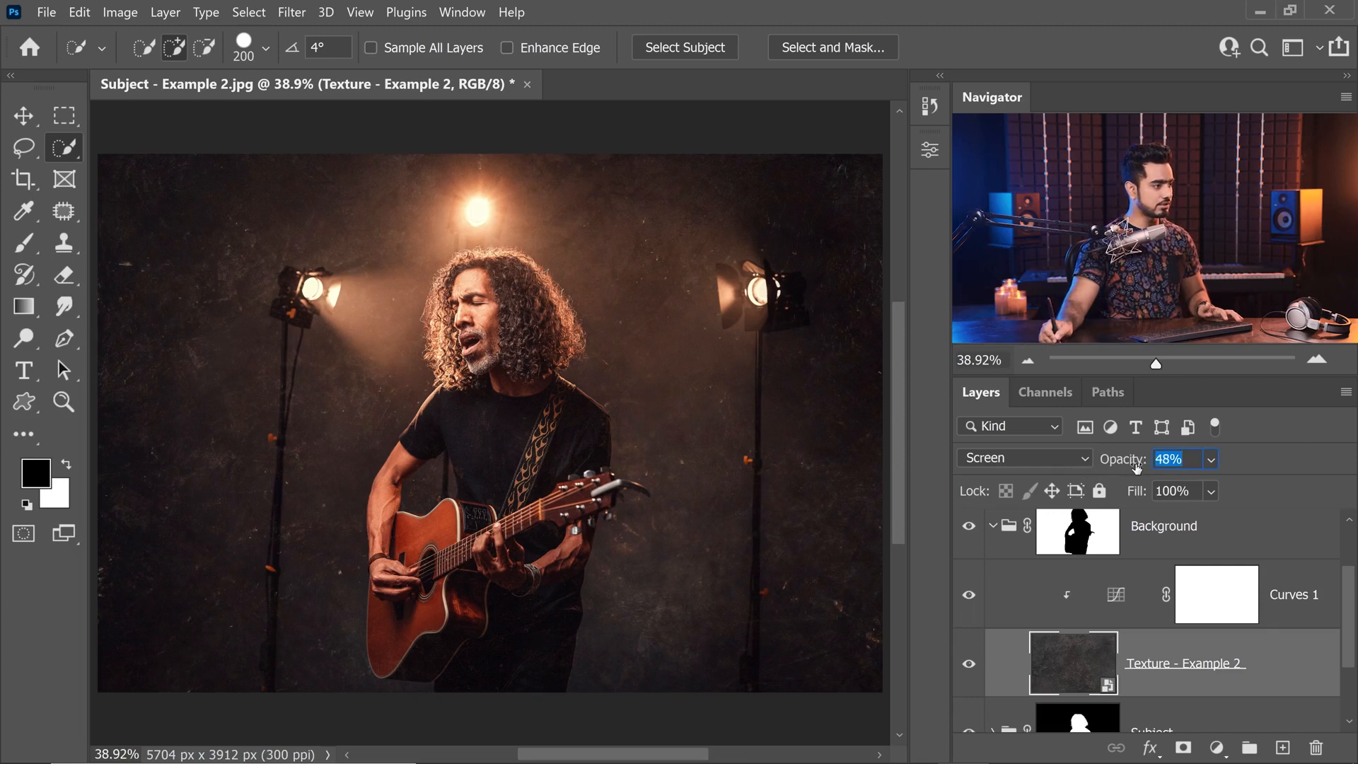
{"action": "left_click", "coordinate": [1180, 458]}
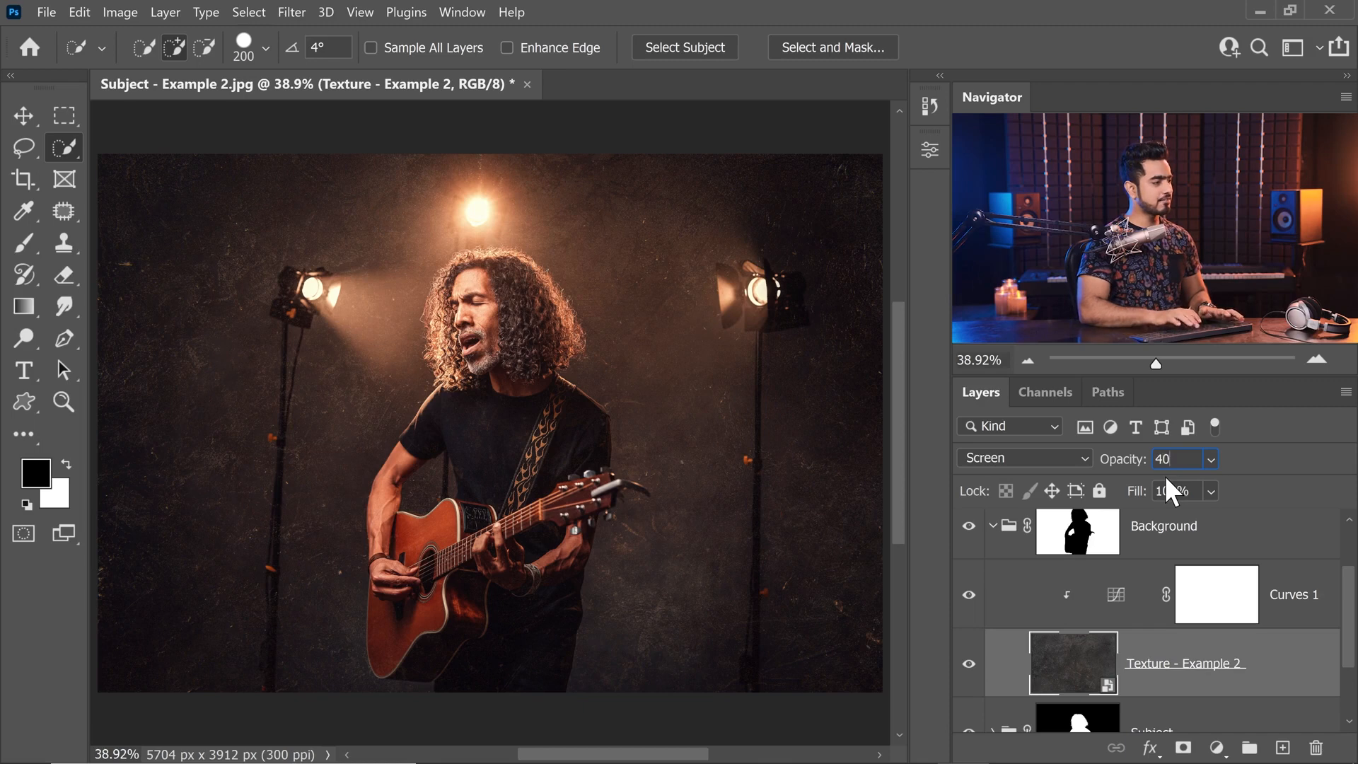
{"action": "left_click", "coordinate": [1338, 613]}
{"action": "scroll", "coordinate": [1319, 560], "scroll_direction": "up", "scroll_amount": 2}
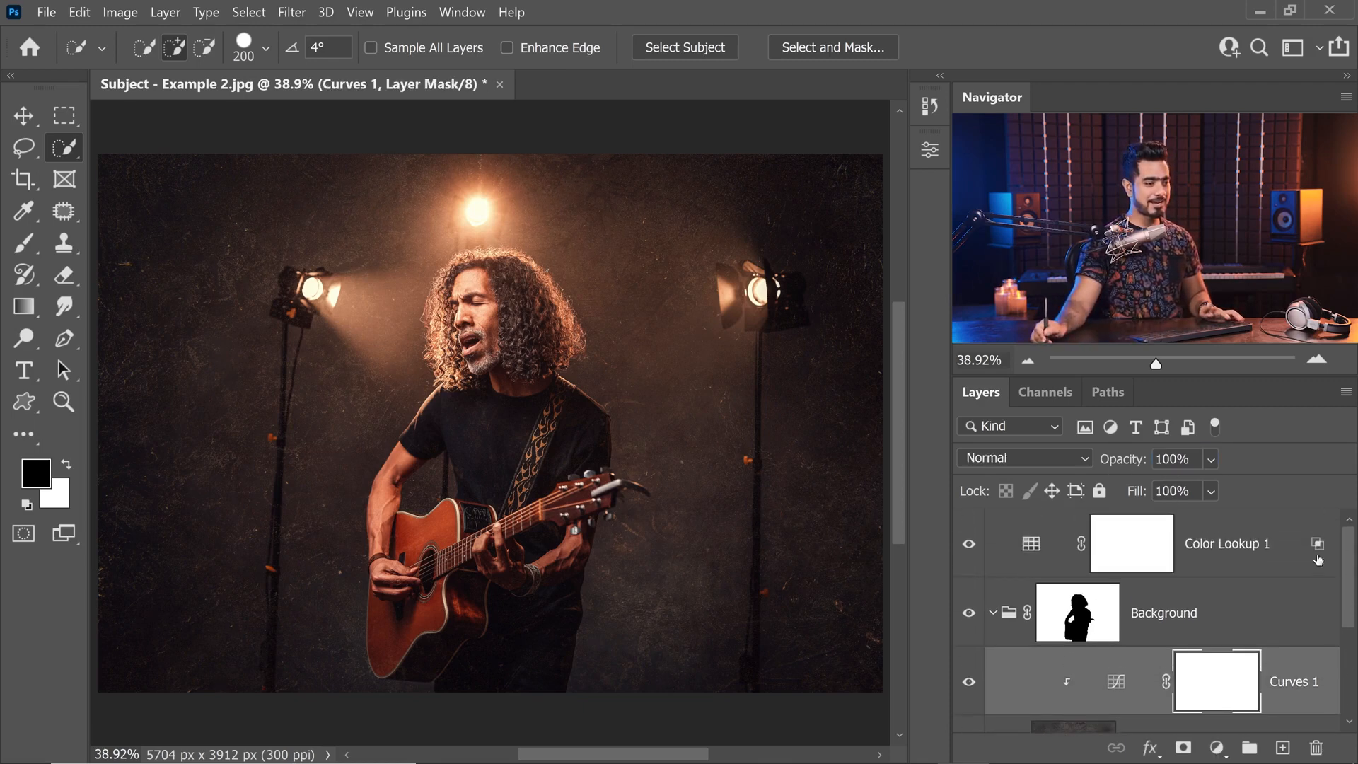
Collapse the Background group and compare the textured, graded result with the original photo alone.
{"action": "left_click", "coordinate": [1000, 616]}
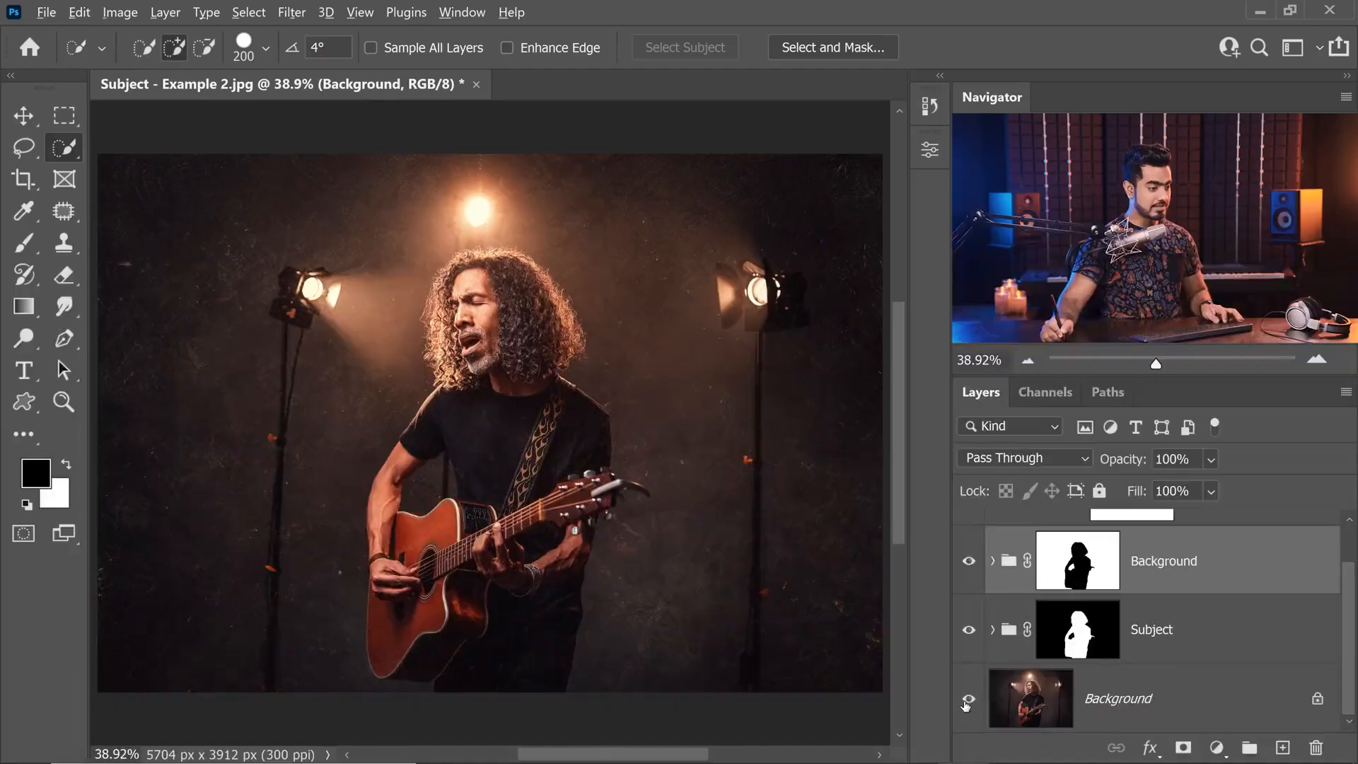
{"action": "left_click", "coordinate": [968, 702], "text": "alt"}
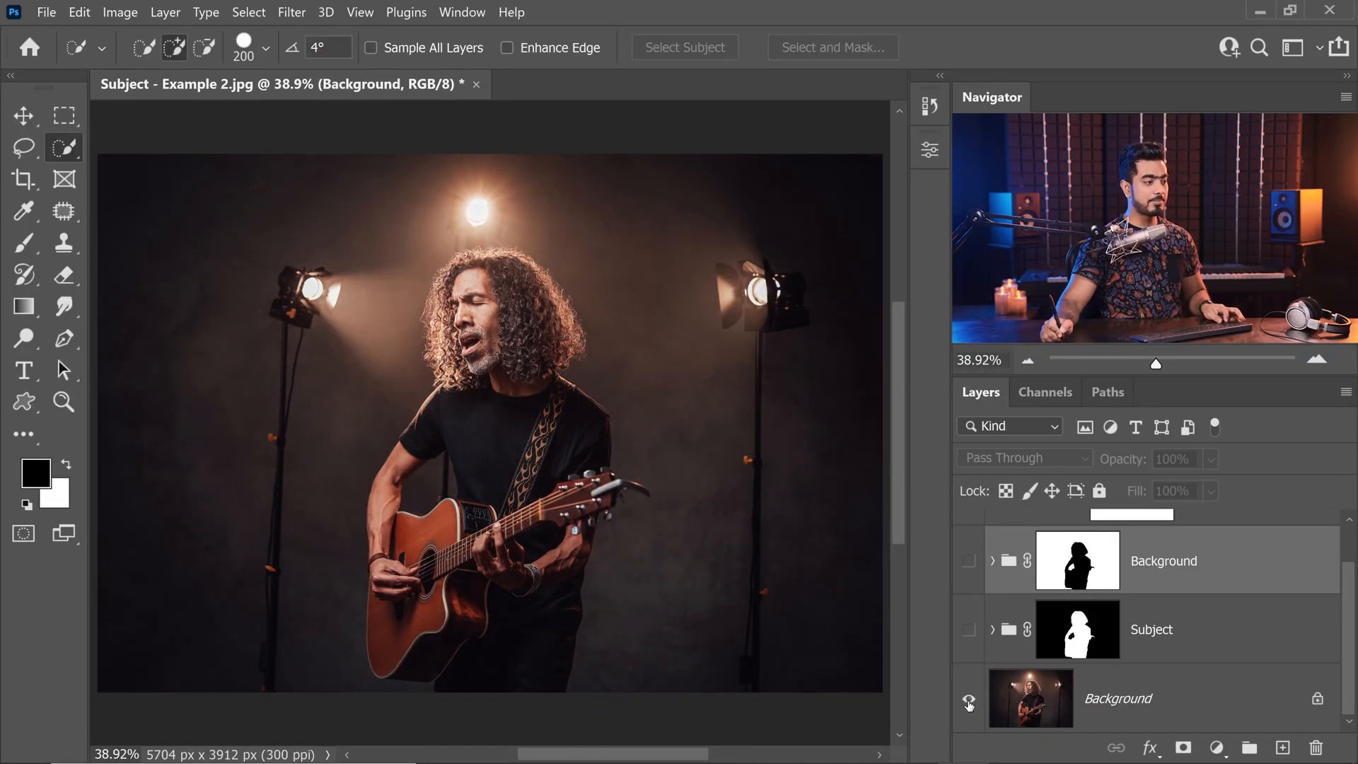
{"action": "left_click", "coordinate": [969, 703], "text": "alt"}
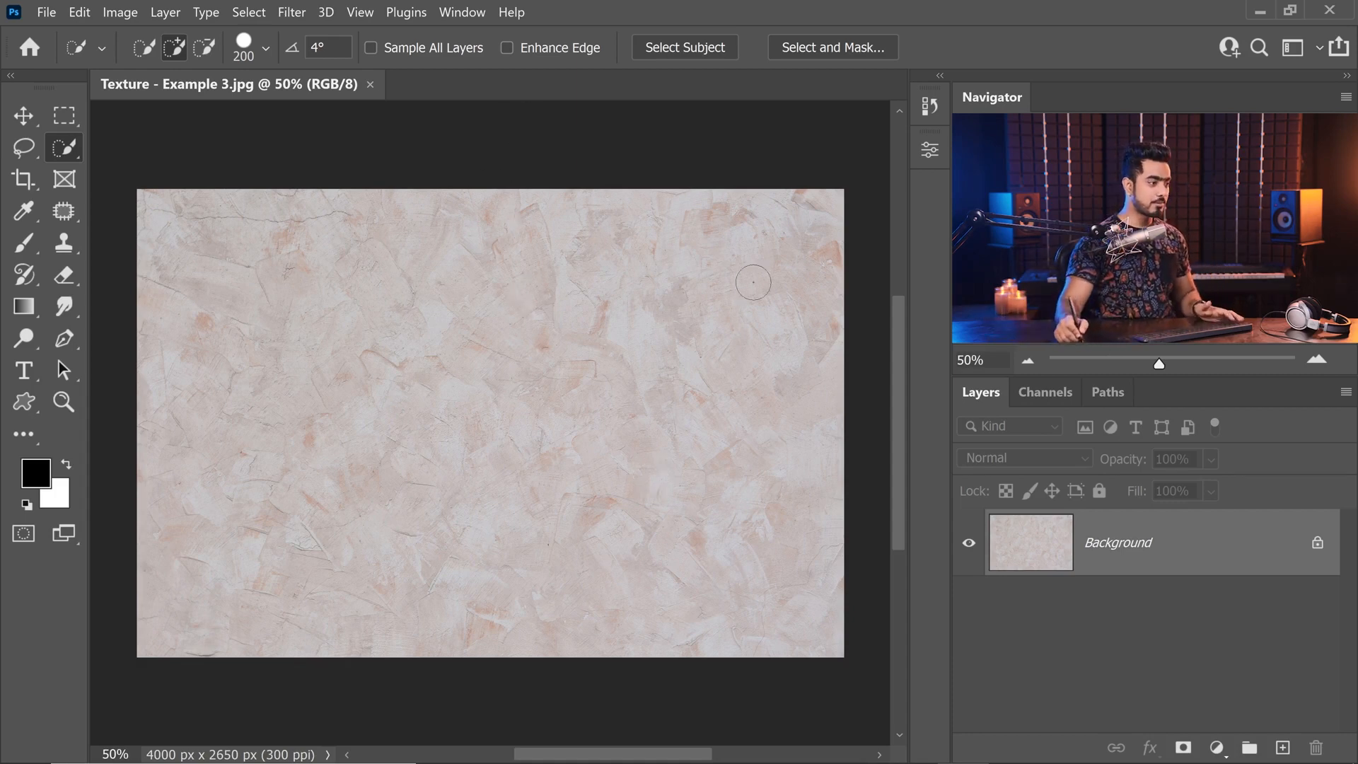
Turn on Pattern Preview for Texture - Example 3.jpg, with the whole image zoomed out.
{"action": "key", "text": "ctrl+0"}
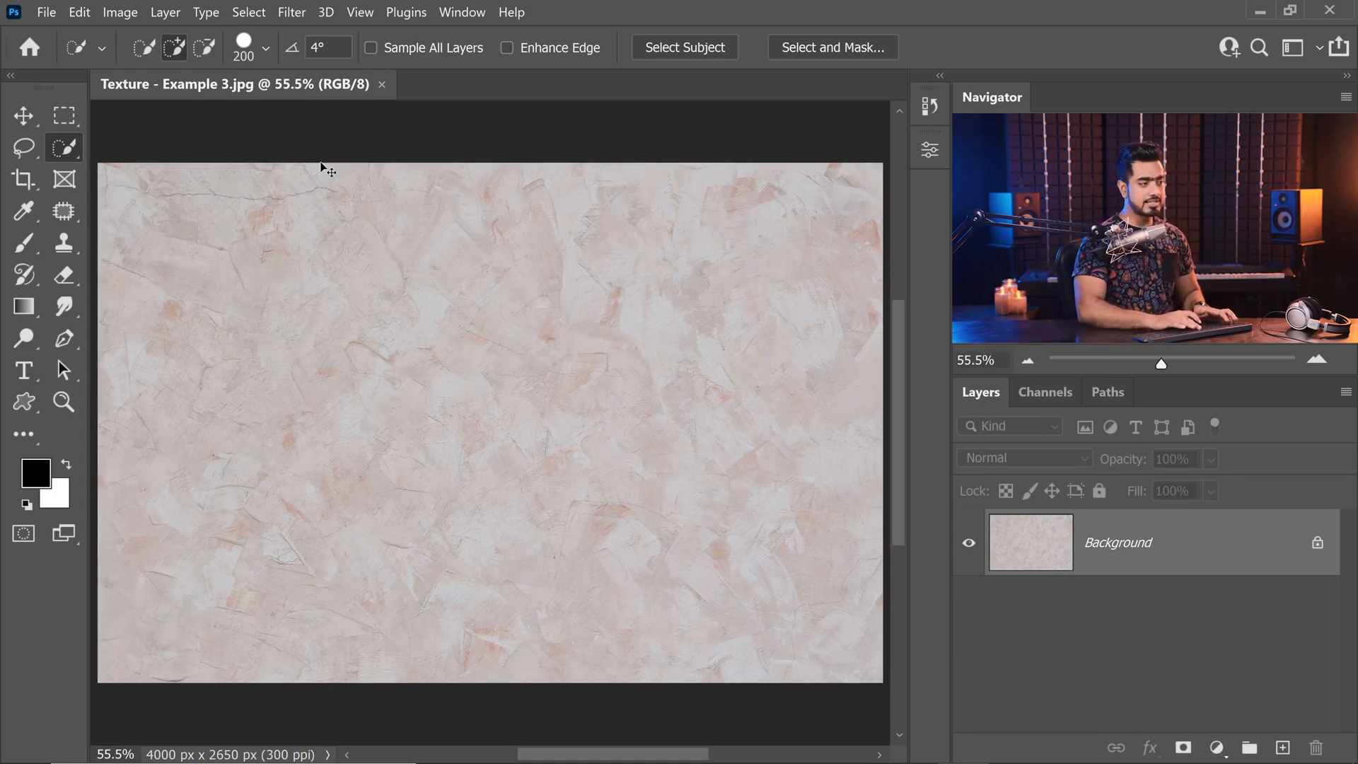
{"action": "key", "text": "ctrl+minus"}
{"action": "key", "text": "ctrl+minus"}
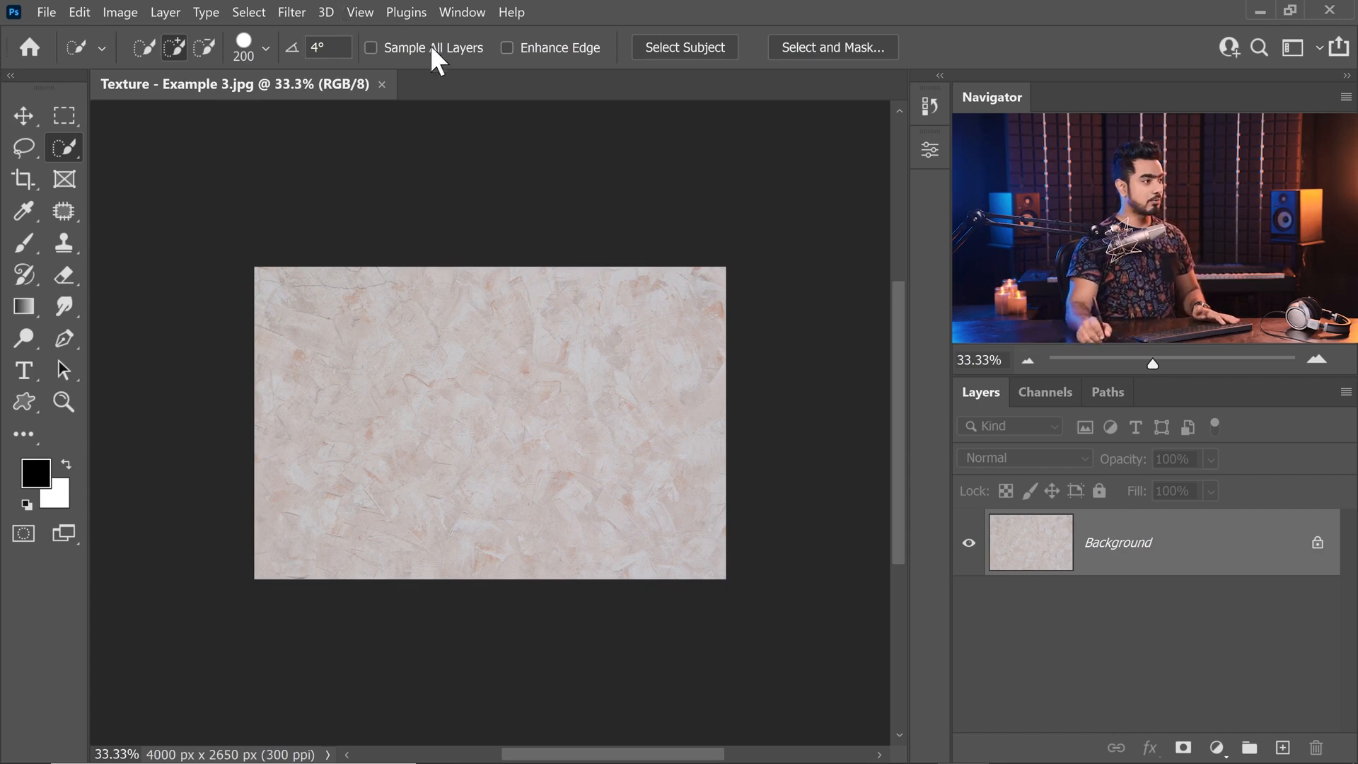
{"action": "left_click", "coordinate": [360, 12]}
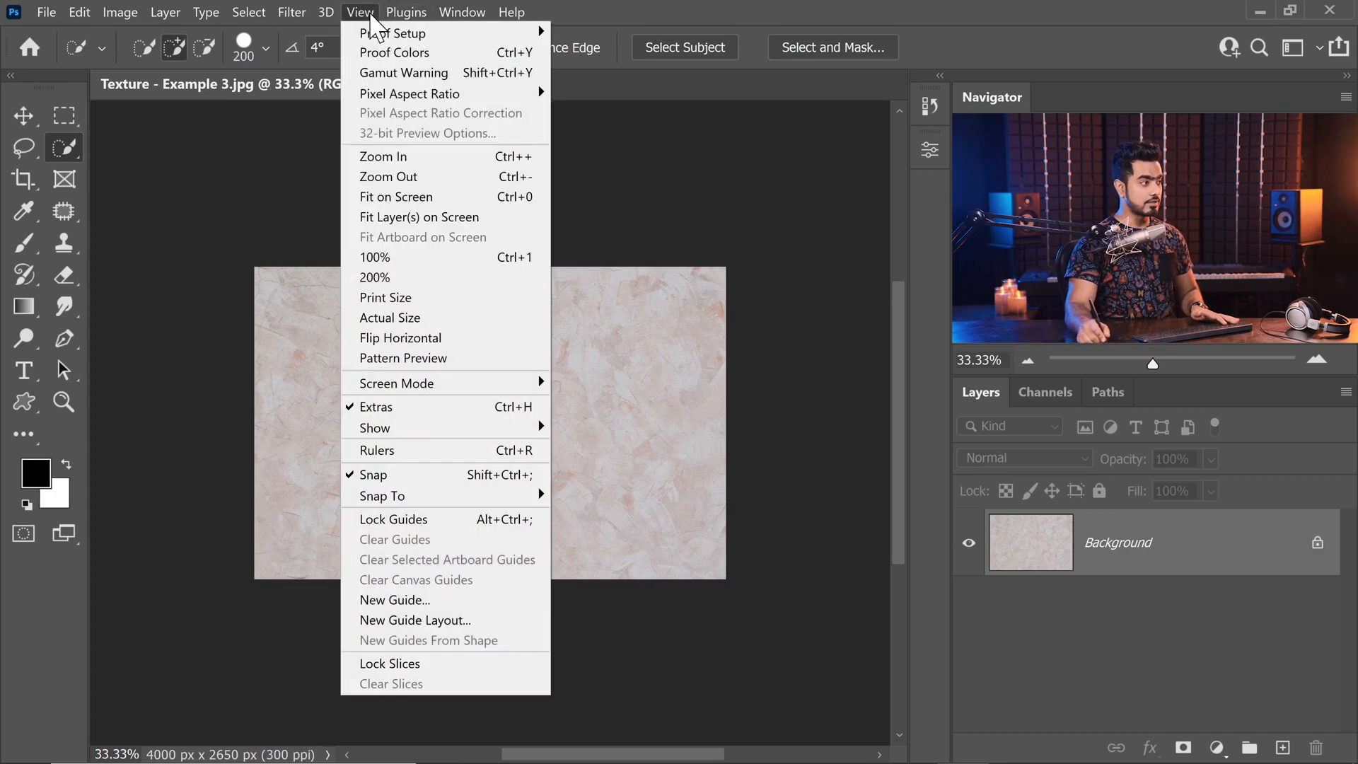
{"action": "left_click", "coordinate": [411, 361]}
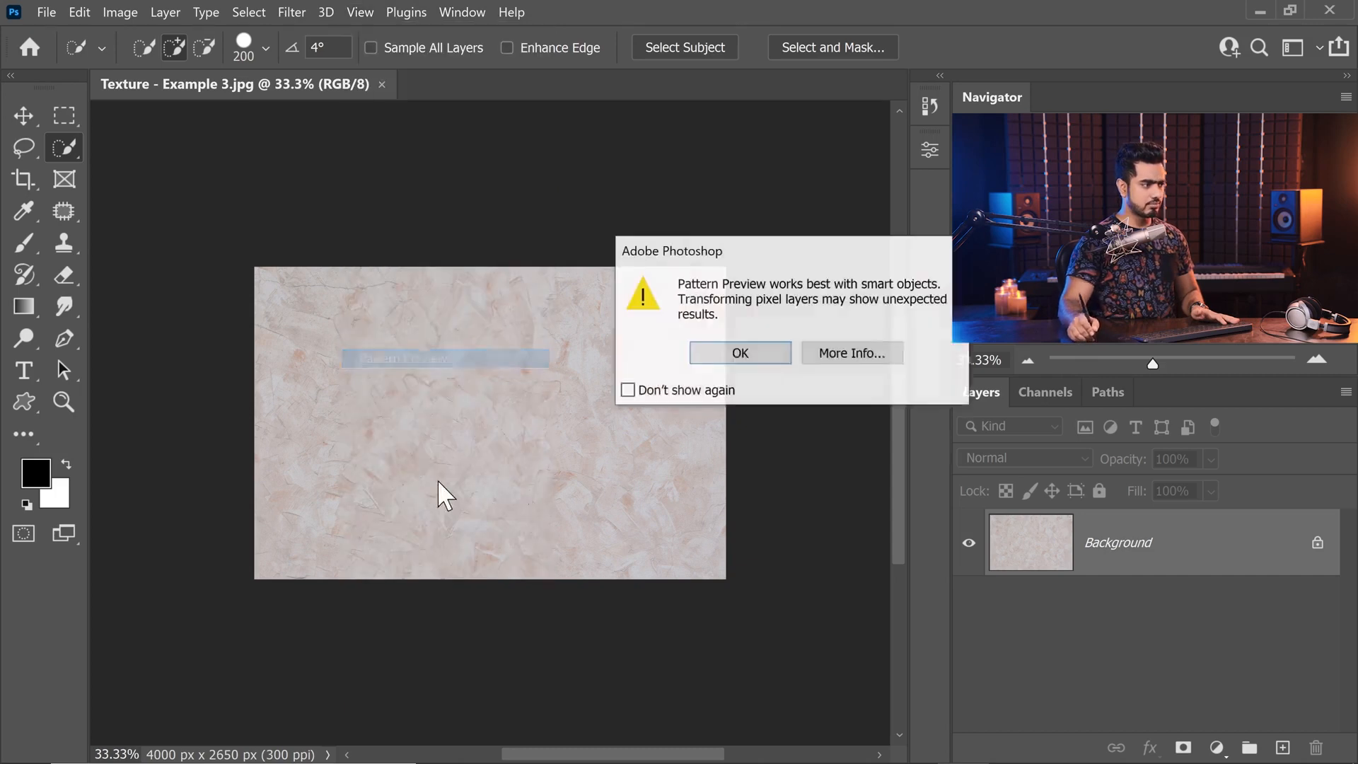
{"action": "left_click", "coordinate": [740, 361]}
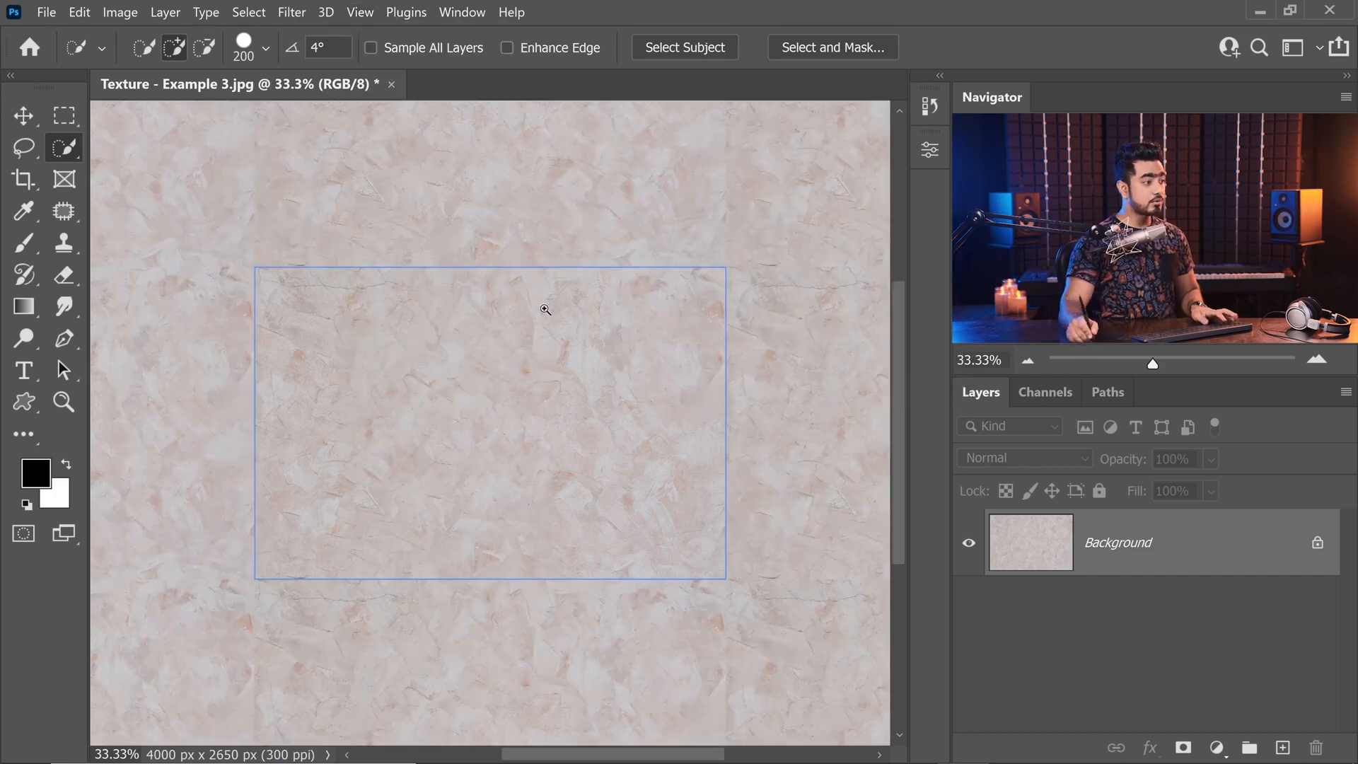
Examine the repeated tiles of the texture, far out and close up, for visible seams along their edges.
{"action": "left_click_drag", "start_coordinate": [565, 318], "coordinate": [516, 332]}
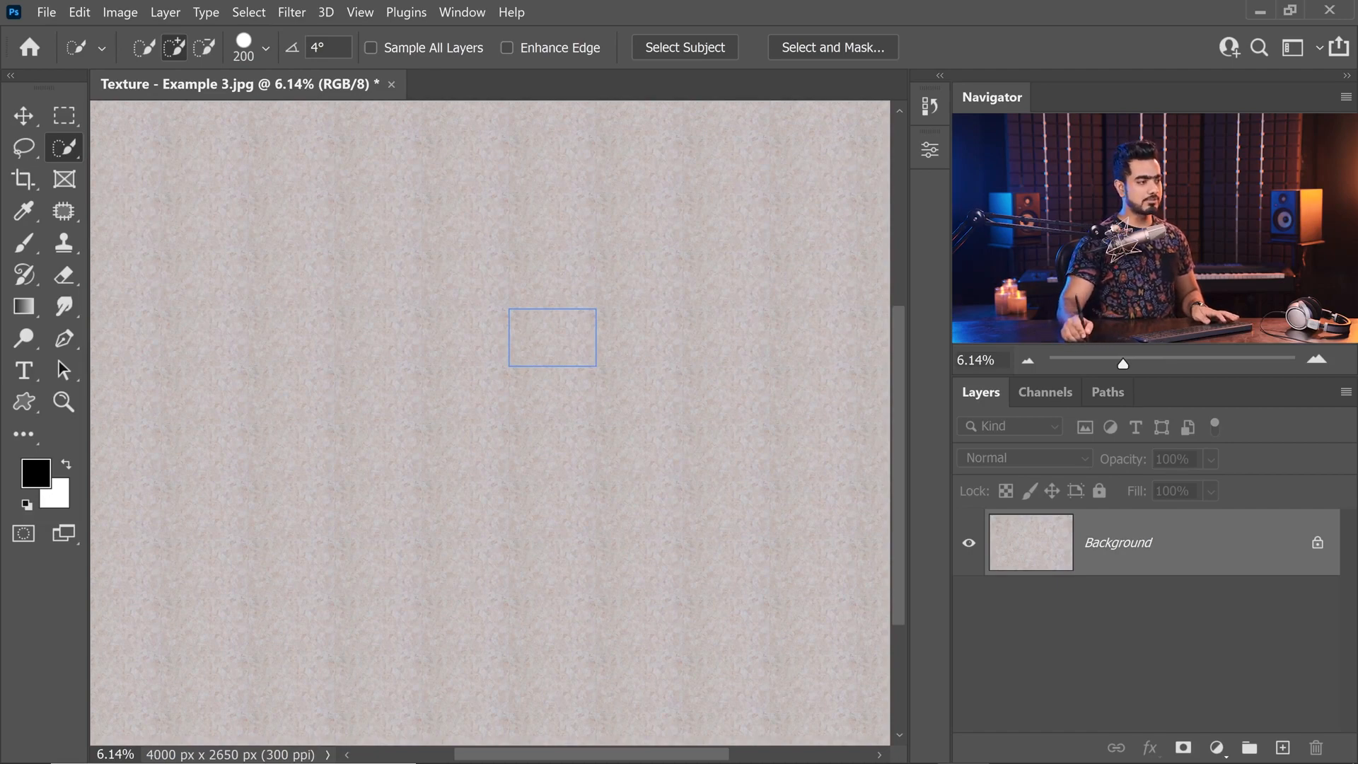
{"action": "left_click_drag", "start_coordinate": [658, 315], "coordinate": [696, 315]}
{"action": "left_click_drag", "start_coordinate": [572, 329], "coordinate": [191, 365]}
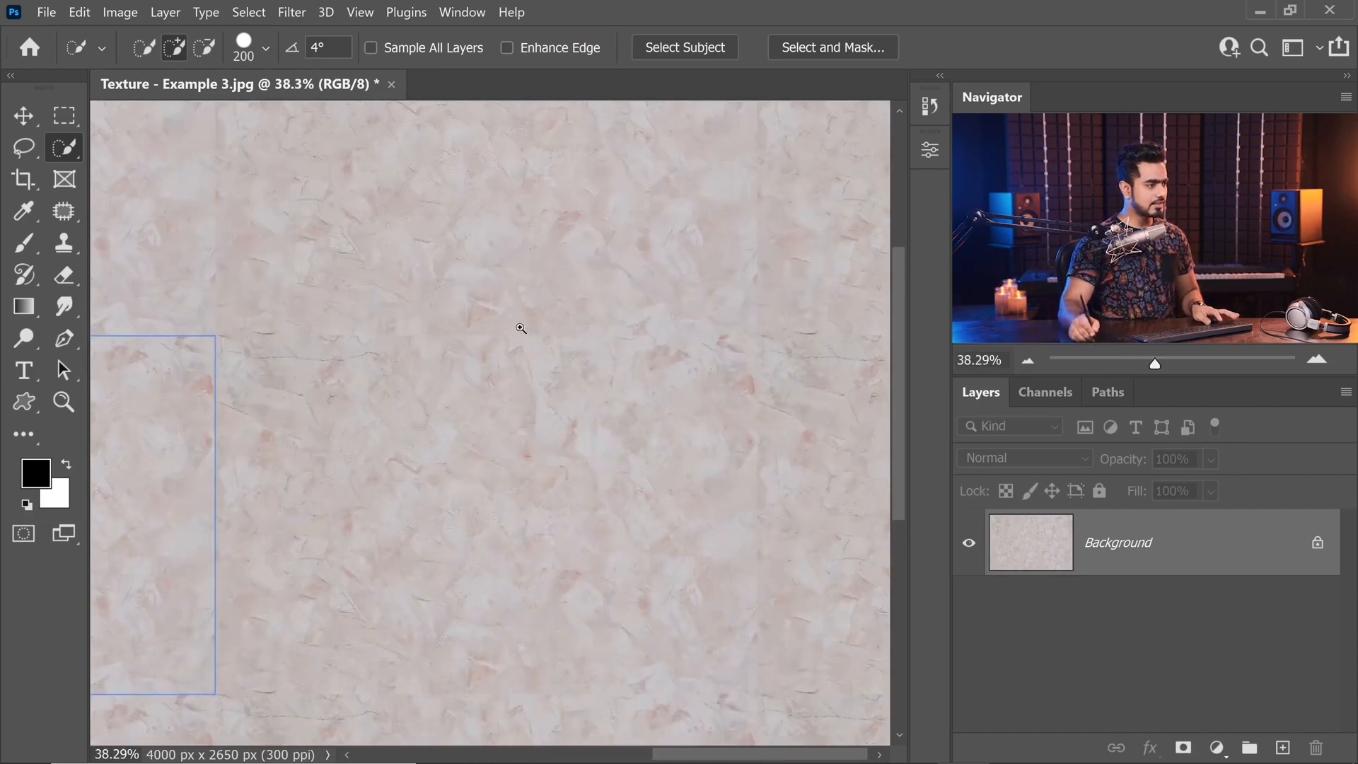
{"action": "left_click_drag", "start_coordinate": [522, 328], "coordinate": [539, 327]}
{"action": "left_click_drag", "start_coordinate": [689, 335], "coordinate": [324, 373]}
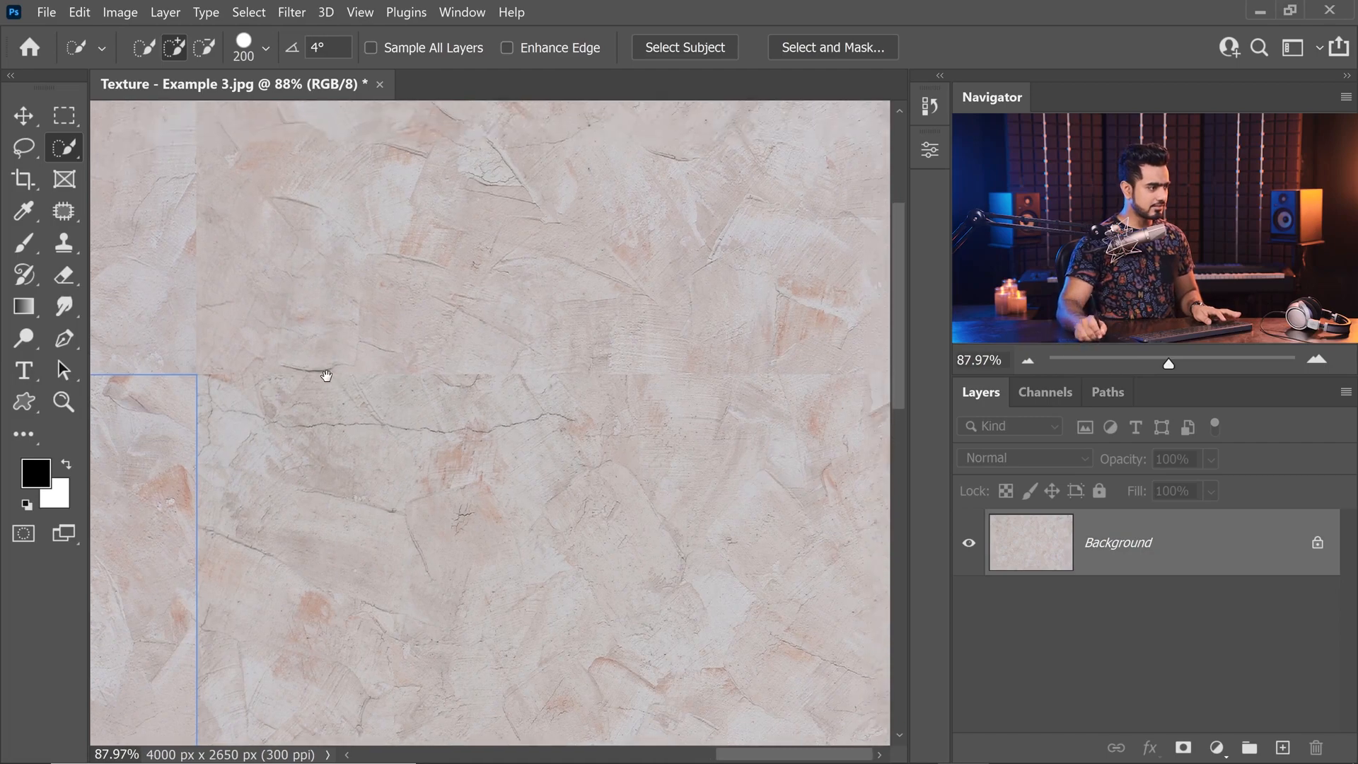
{"action": "key", "text": "v"}
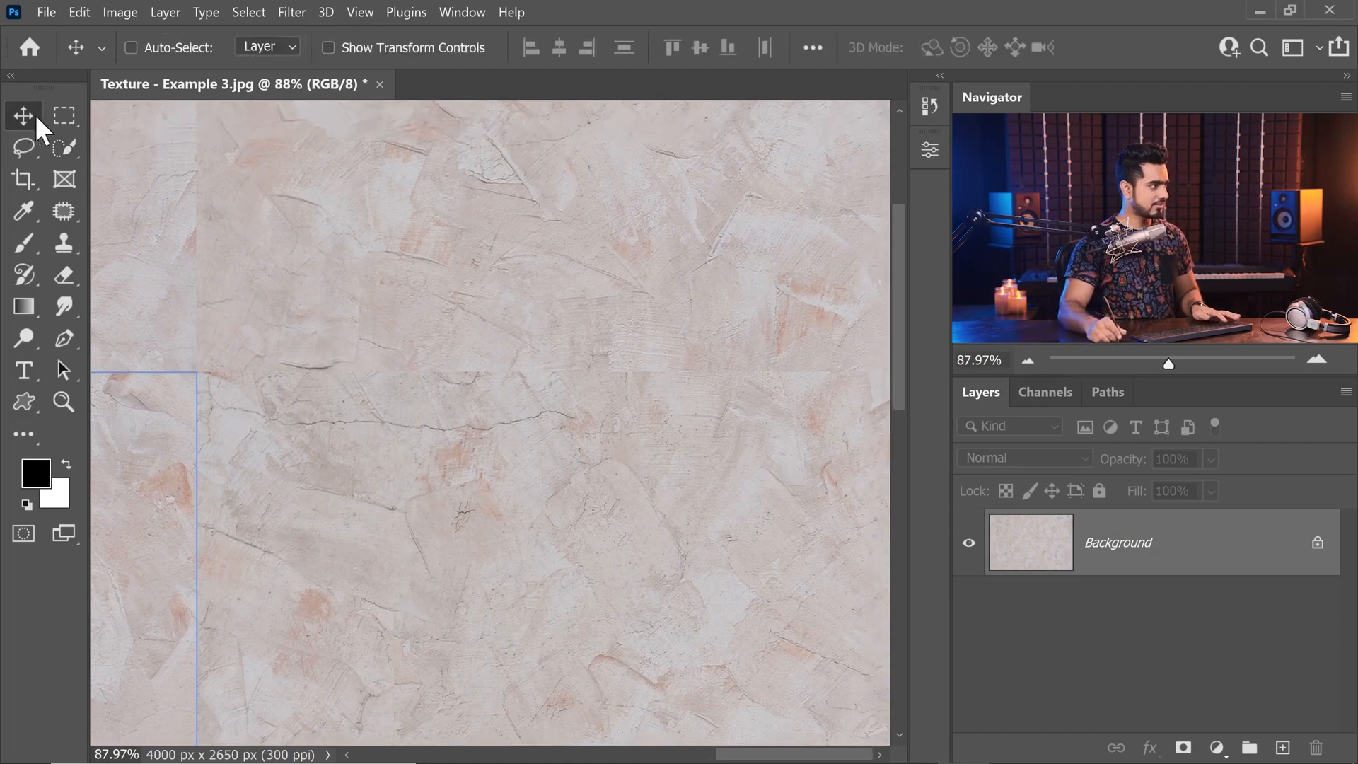
{"action": "left_click_drag", "start_coordinate": [659, 383], "coordinate": [597, 388]}
{"action": "left_click_drag", "start_coordinate": [495, 409], "coordinate": [521, 230]}
{"action": "left_click_drag", "start_coordinate": [334, 388], "coordinate": [506, 212]}
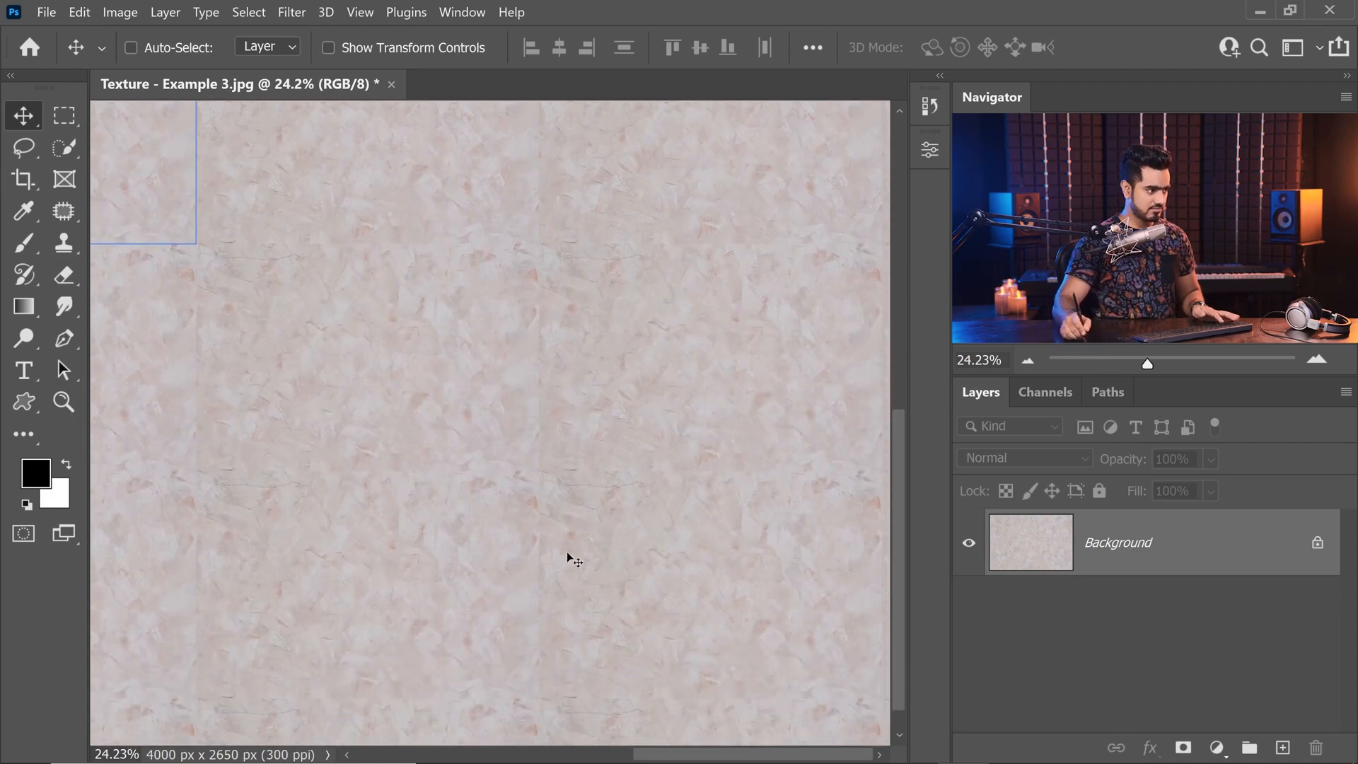
{"action": "left_click_drag", "start_coordinate": [274, 272], "coordinate": [688, 476]}
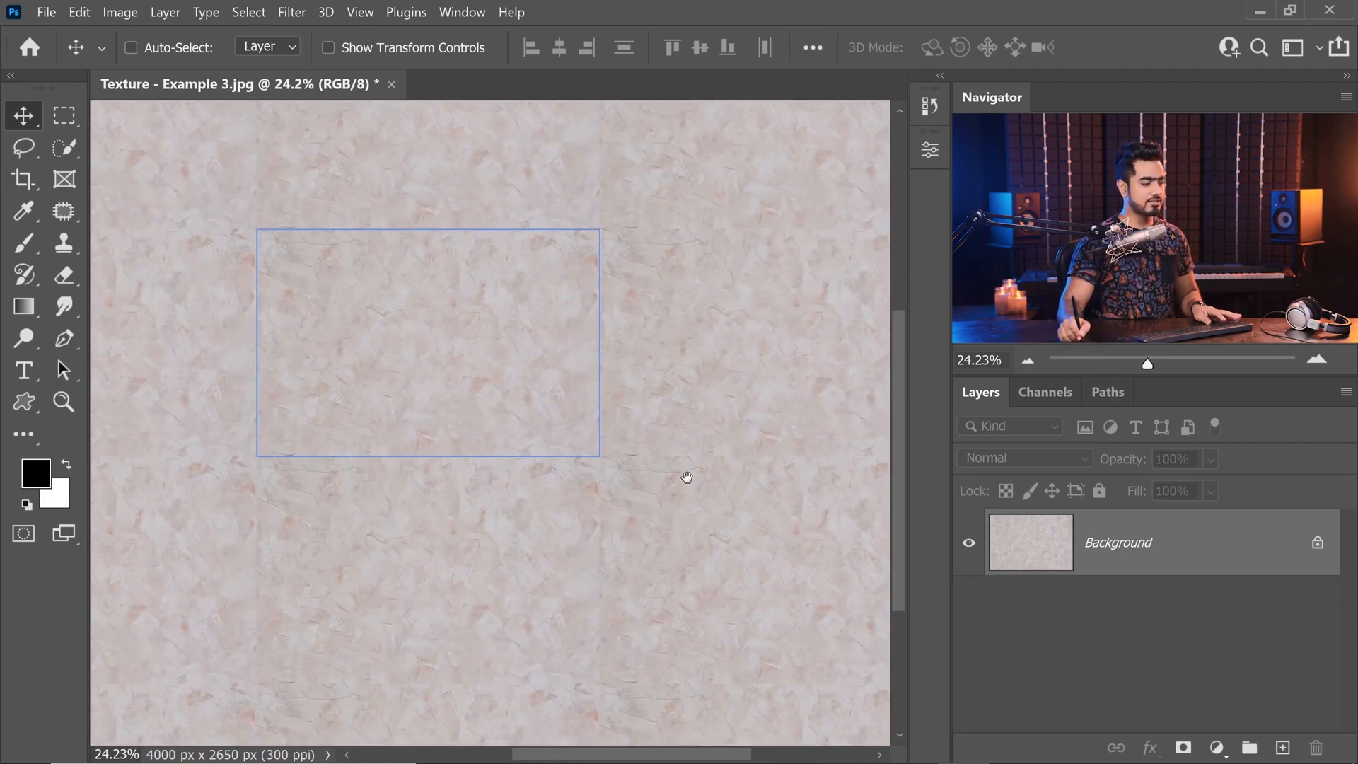
{"action": "left_click_drag", "start_coordinate": [449, 373], "coordinate": [565, 508]}
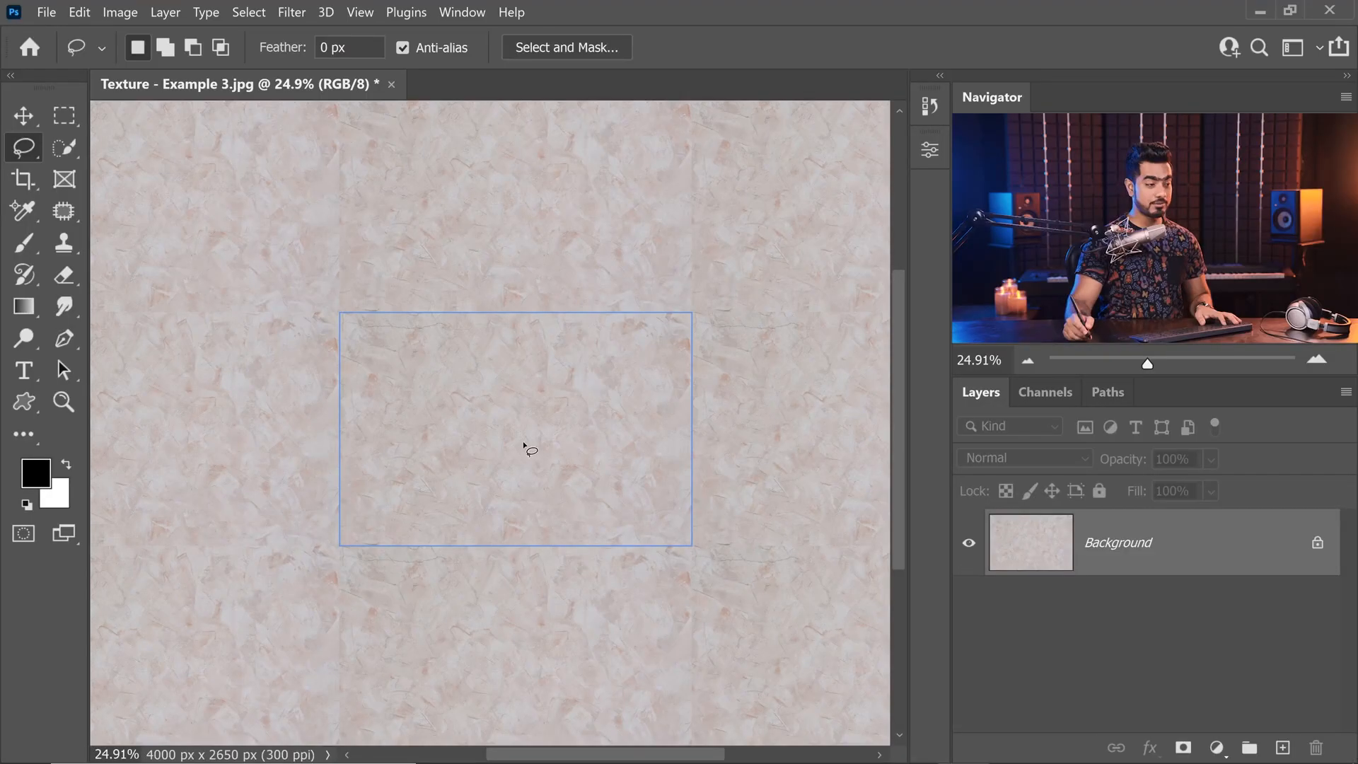
Unlock the texture's Background layer and get the Move tool ready, leaving Free Transform without changes.
{"action": "left_click", "coordinate": [1318, 545]}
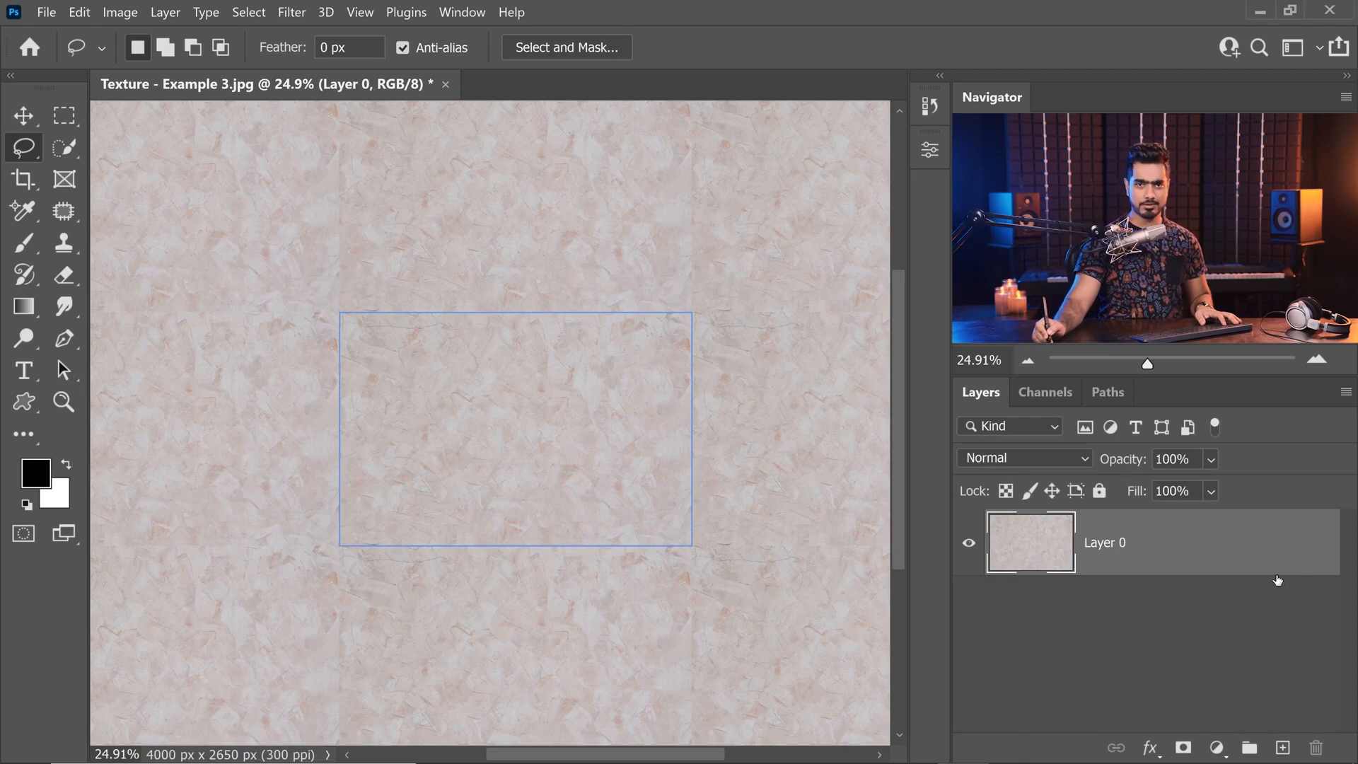
{"action": "key", "text": "ctrl+t"}
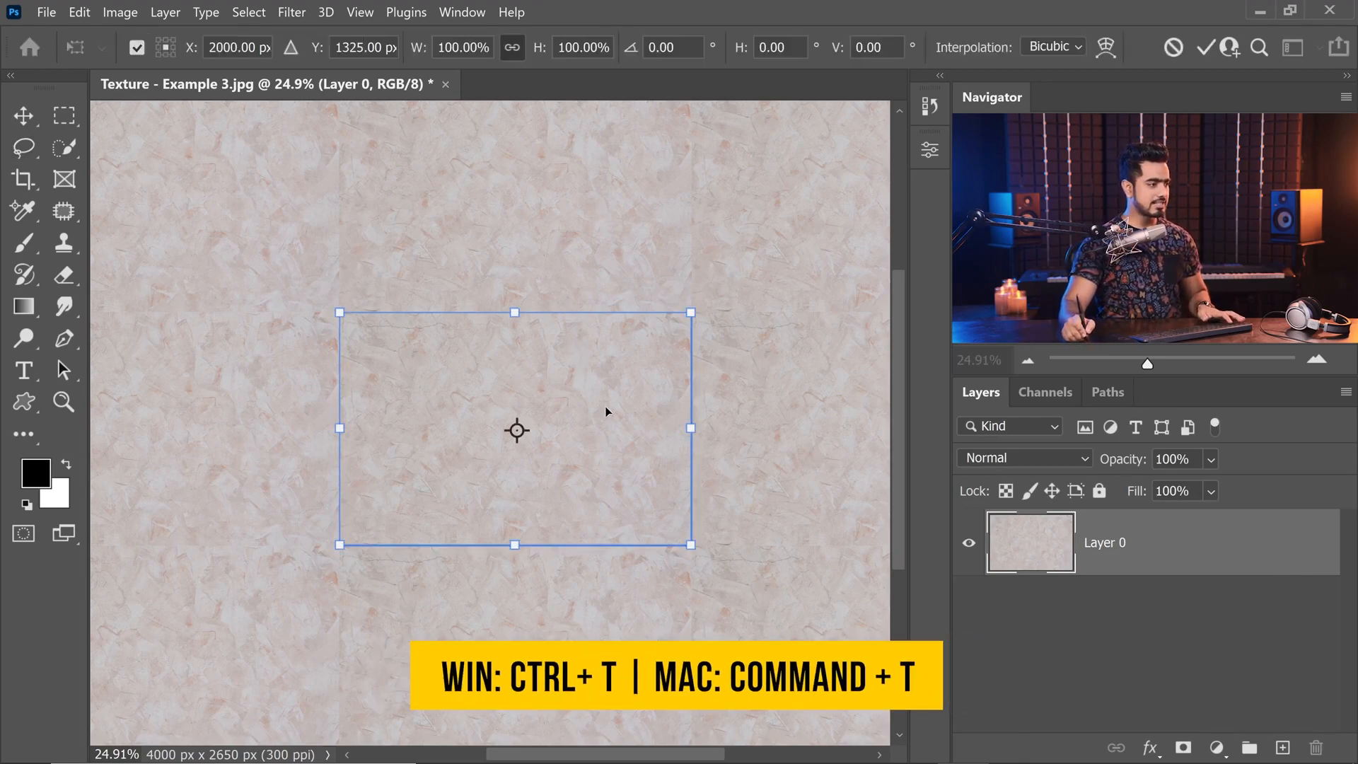
{"action": "key", "text": "Return"}
{"action": "key", "text": "v"}
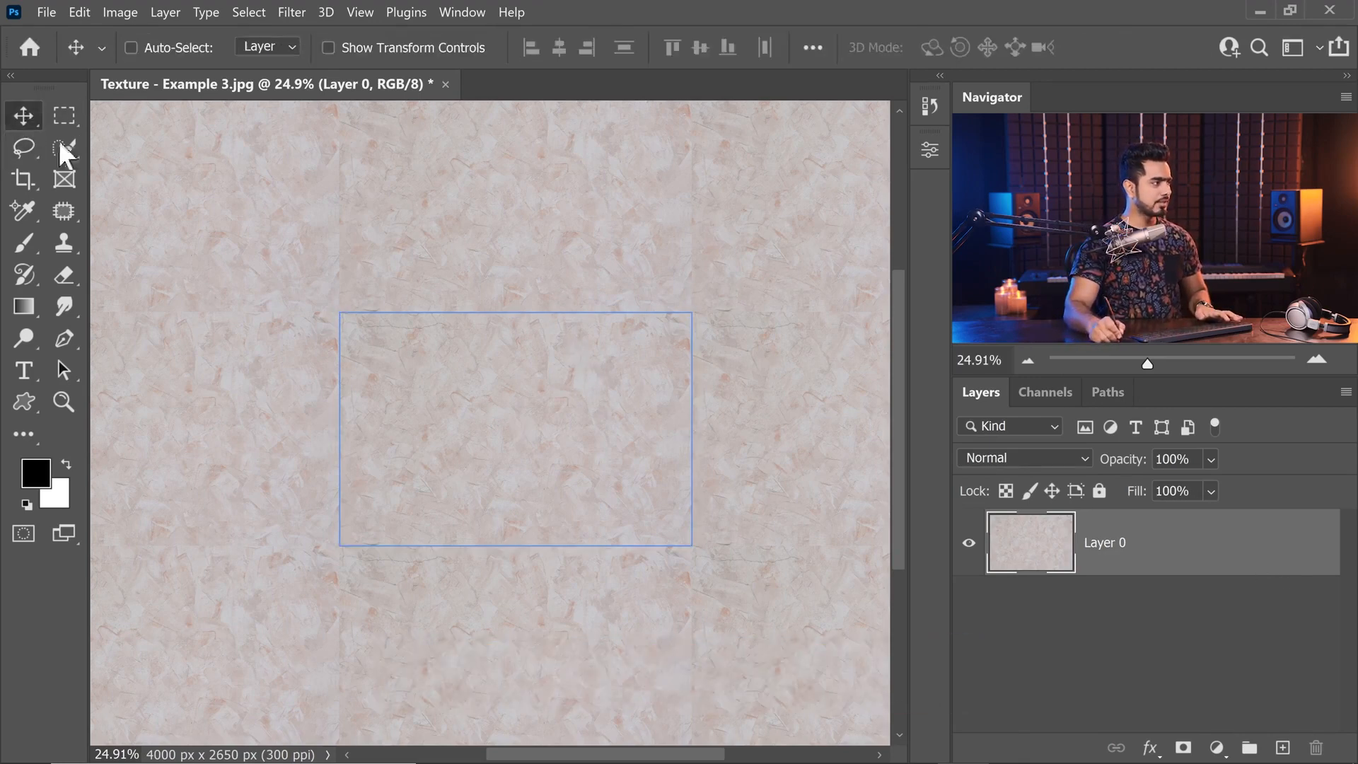
{"action": "right_click", "coordinate": [27, 121]}
{"action": "left_click", "coordinate": [73, 118]}
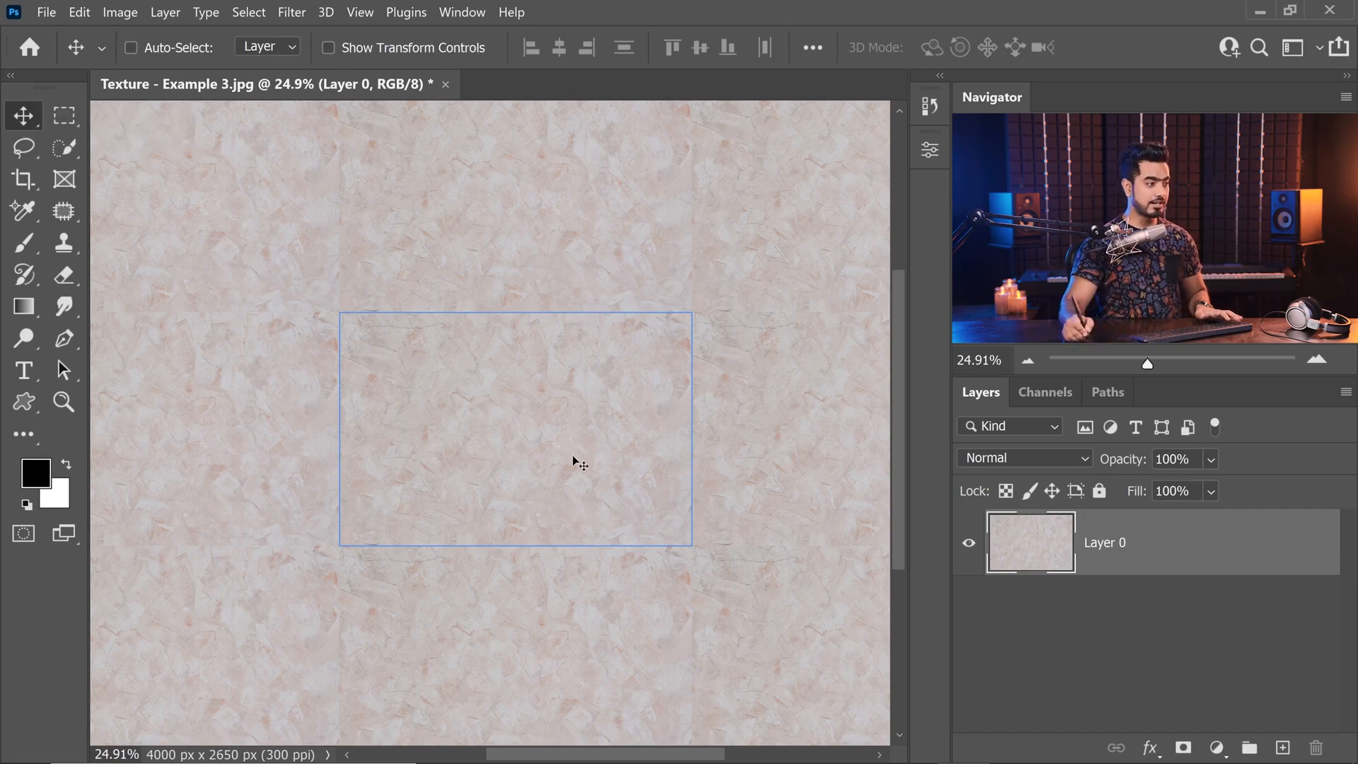
Shift the texture layer so its tile seams run through the canvas, then undo the moves and the layer unlocking.
{"action": "left_click_drag", "start_coordinate": [574, 462], "coordinate": [411, 320]}
{"action": "scroll", "coordinate": [522, 433], "scroll_direction": "up", "scroll_amount": 3}
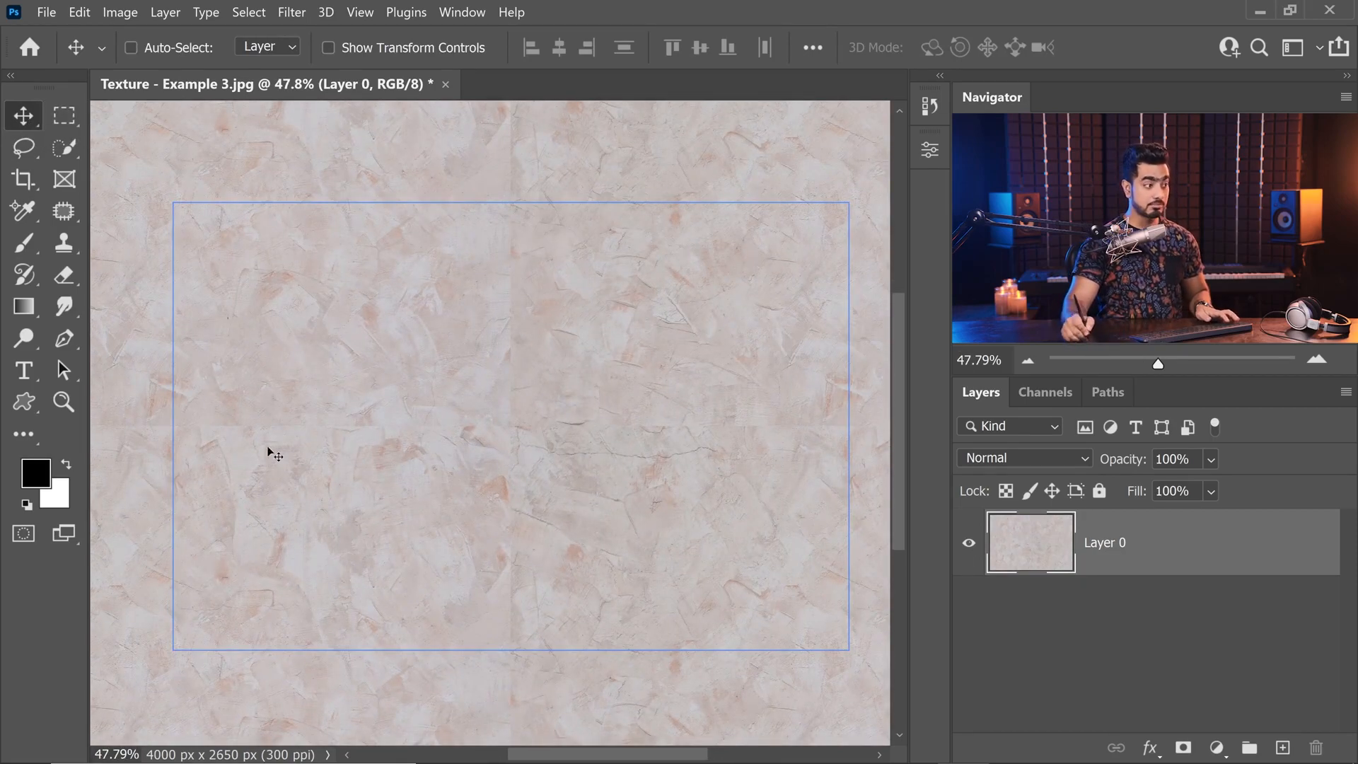
{"action": "left_click_drag", "start_coordinate": [528, 384], "coordinate": [484, 487]}
{"action": "key", "text": "ctrl+z"}
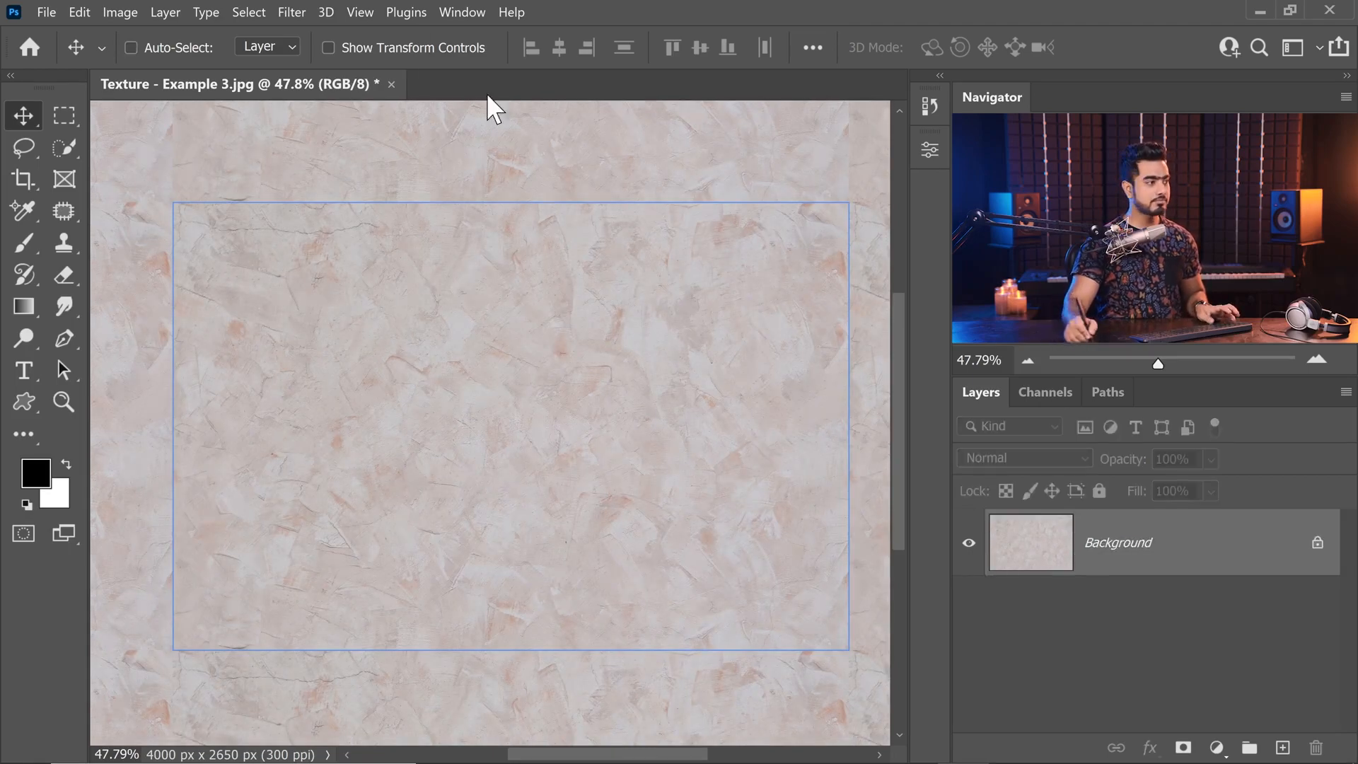
Turn off Pattern Preview and show the whole texture image by itself.
{"action": "left_click", "coordinate": [454, 12]}
{"action": "left_click", "coordinate": [449, 10]}
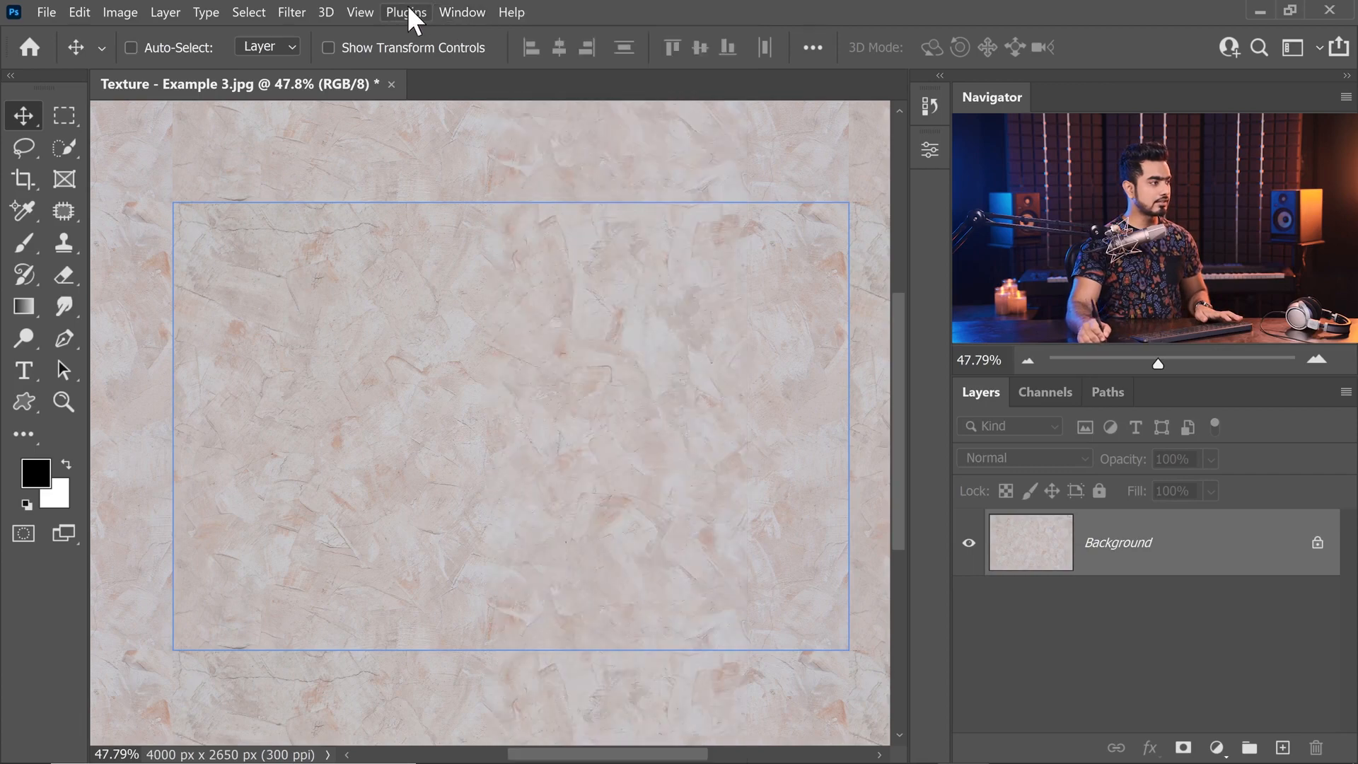
{"action": "left_click", "coordinate": [361, 12]}
{"action": "left_click", "coordinate": [417, 358]}
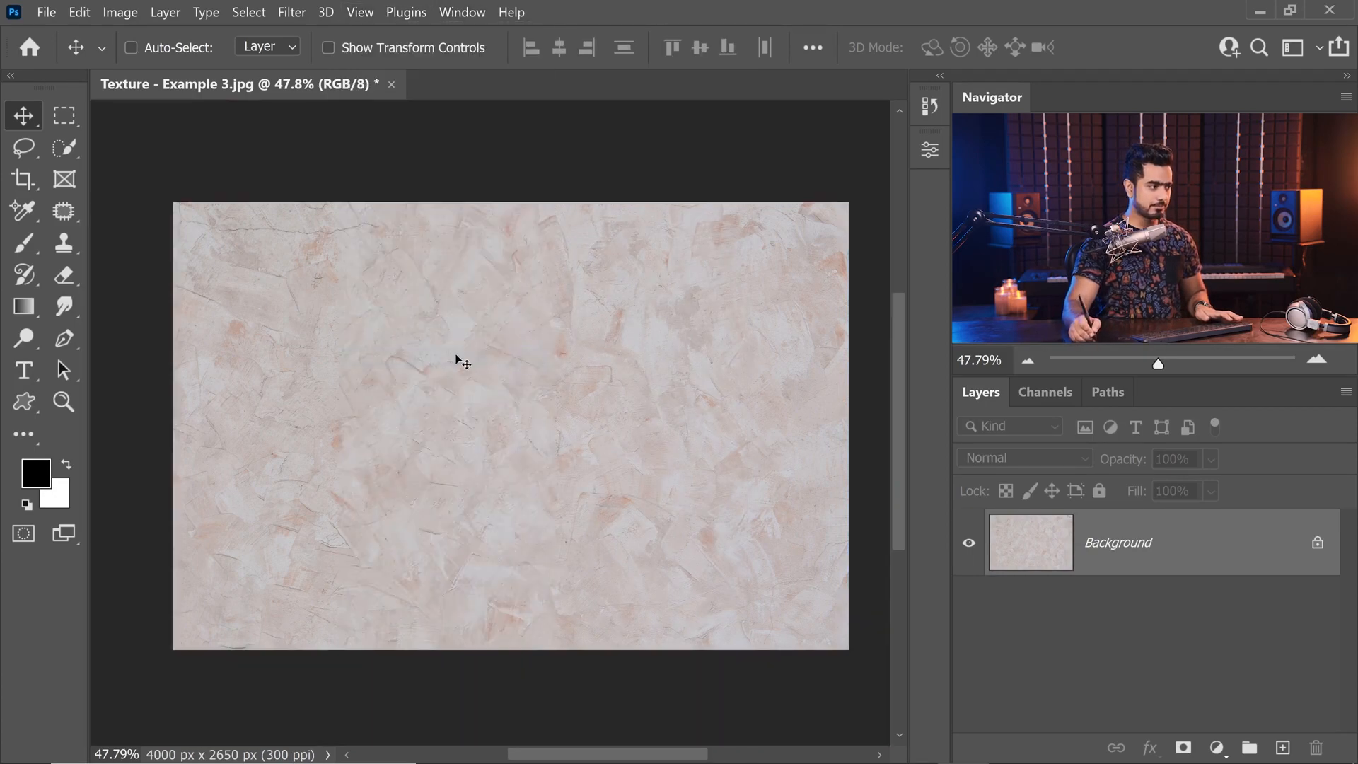
{"action": "scroll", "coordinate": [530, 364], "scroll_direction": "down", "scroll_amount": 4}
{"action": "left_click_drag", "start_coordinate": [550, 358], "coordinate": [503, 403]}
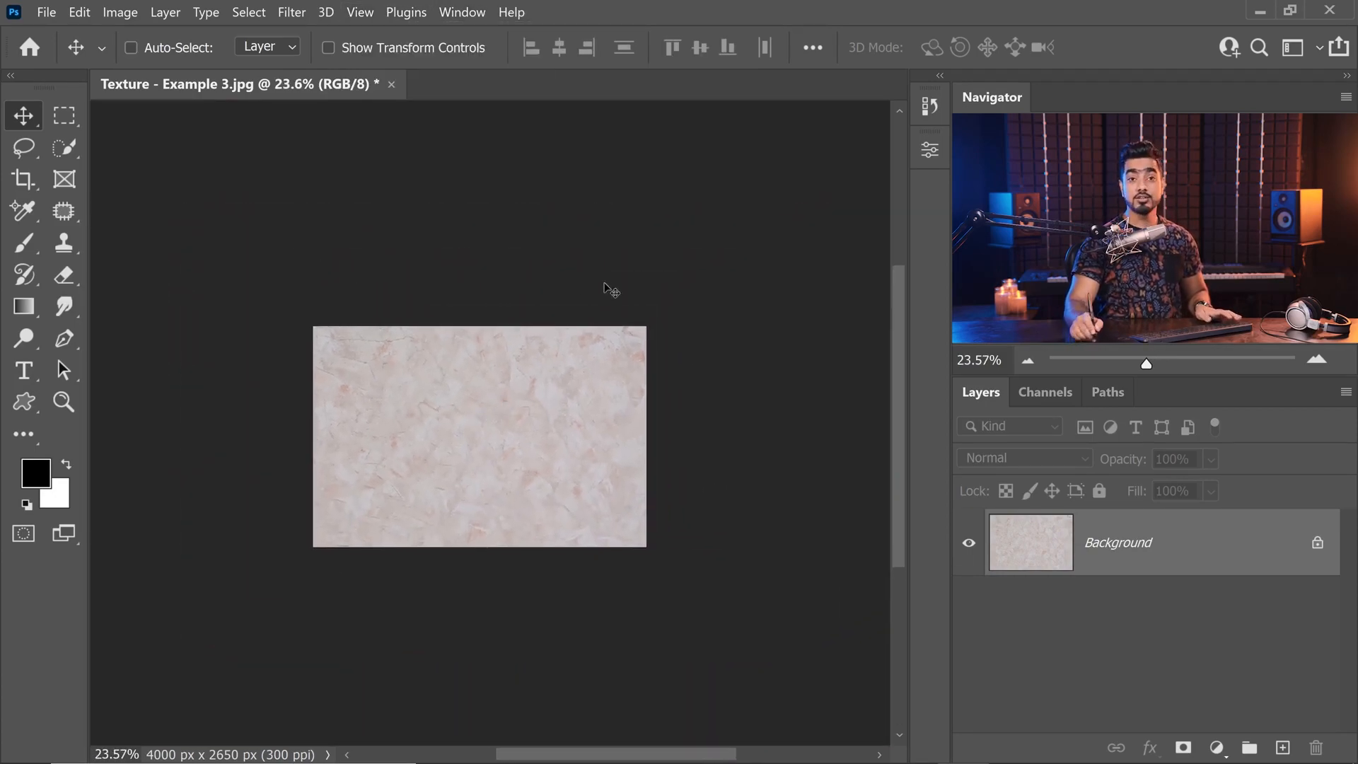
Start the Offset filter on the texture and reset its horizontal and vertical offsets to 0.
{"action": "left_click", "coordinate": [292, 13]}
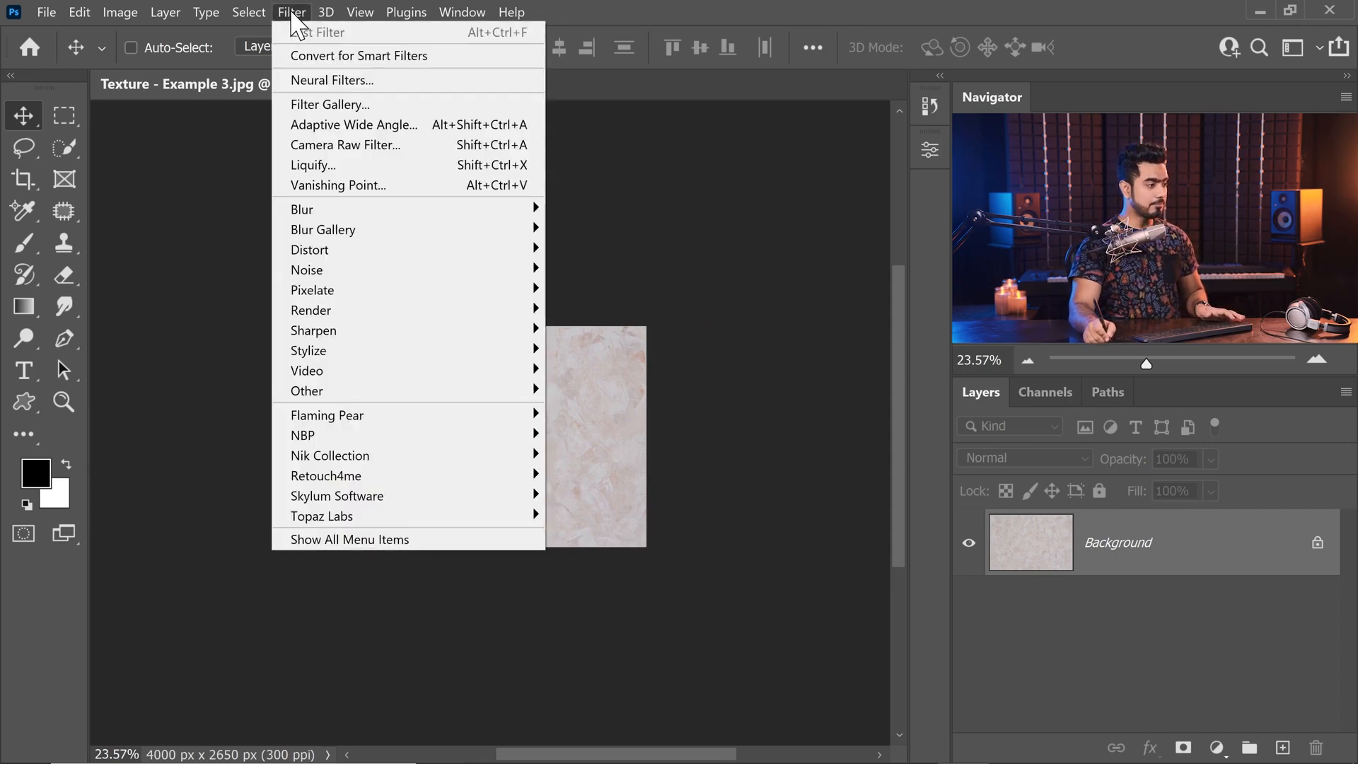
{"action": "mouse_move", "coordinate": [499, 393]}
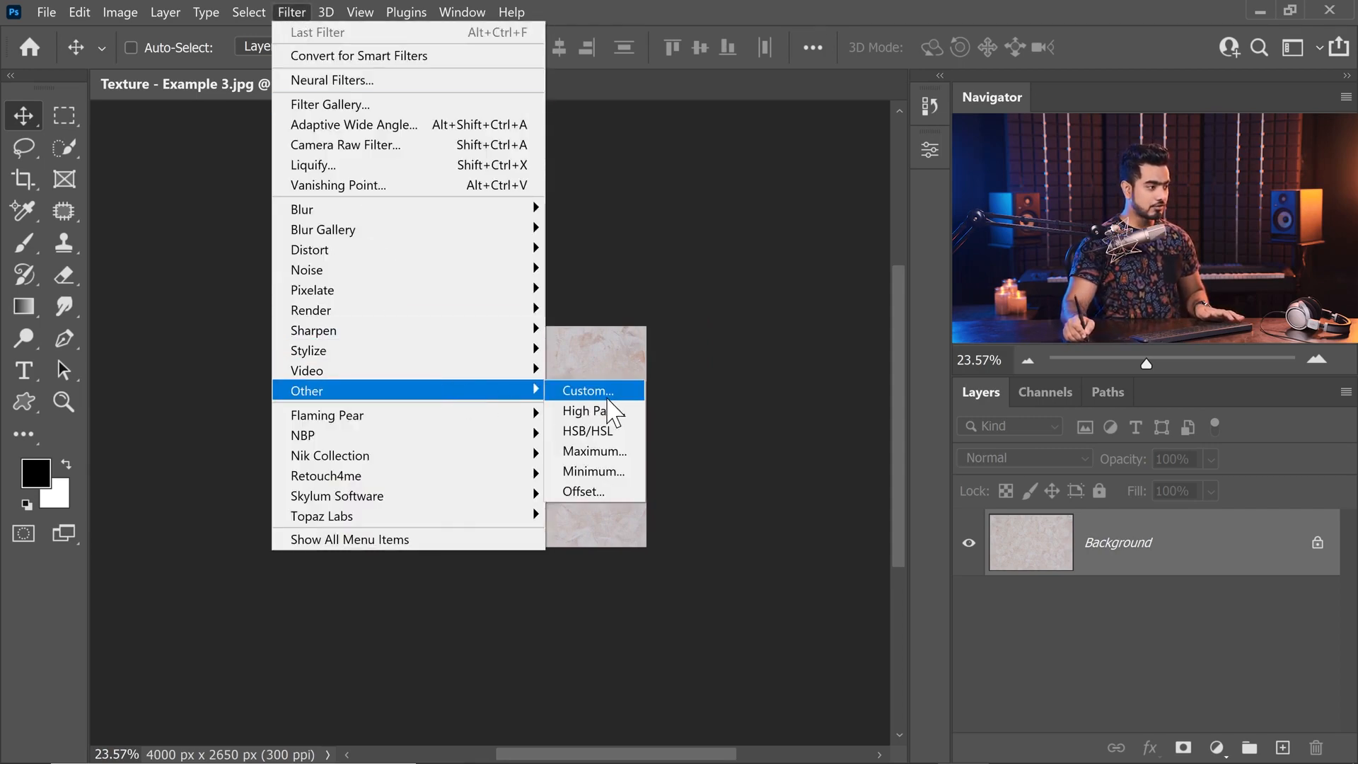
{"action": "left_click", "coordinate": [610, 493]}
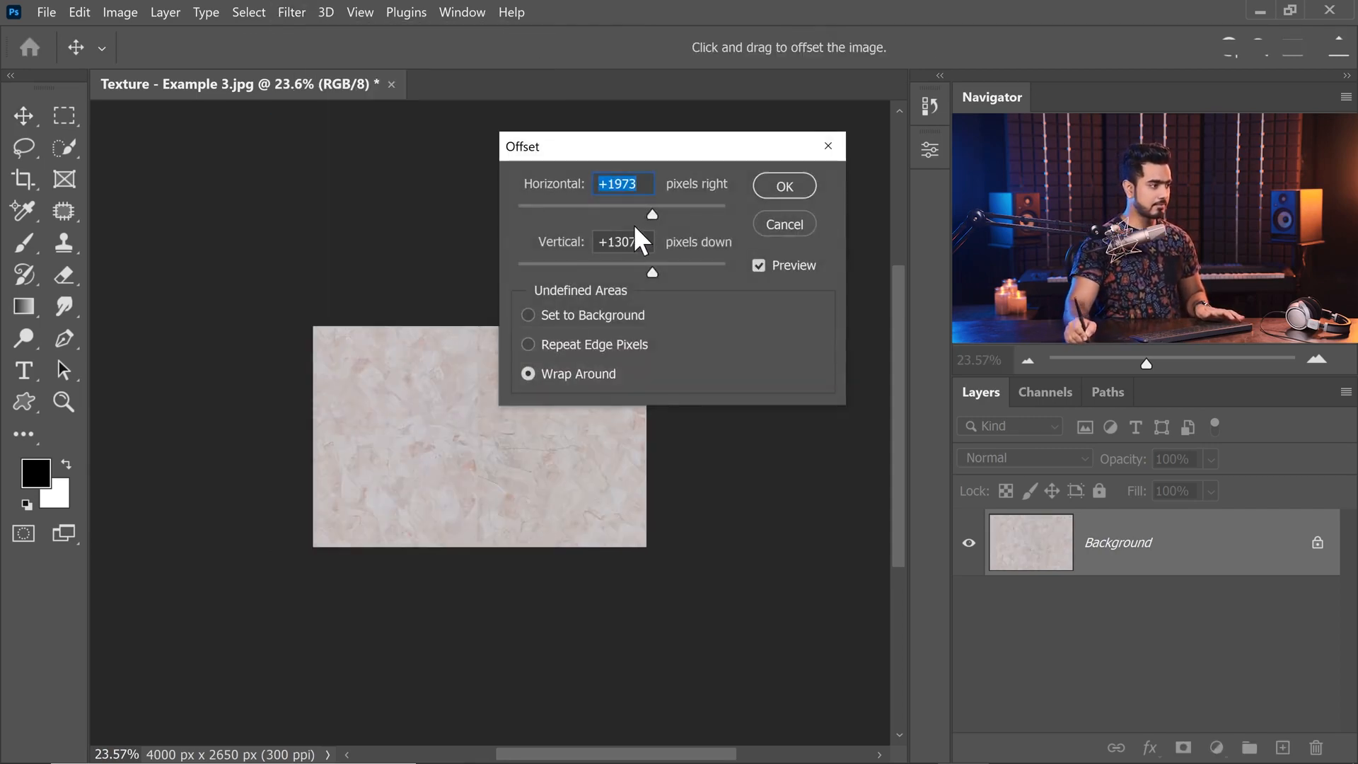
{"action": "left_click_drag", "start_coordinate": [476, 456], "coordinate": [435, 464]}
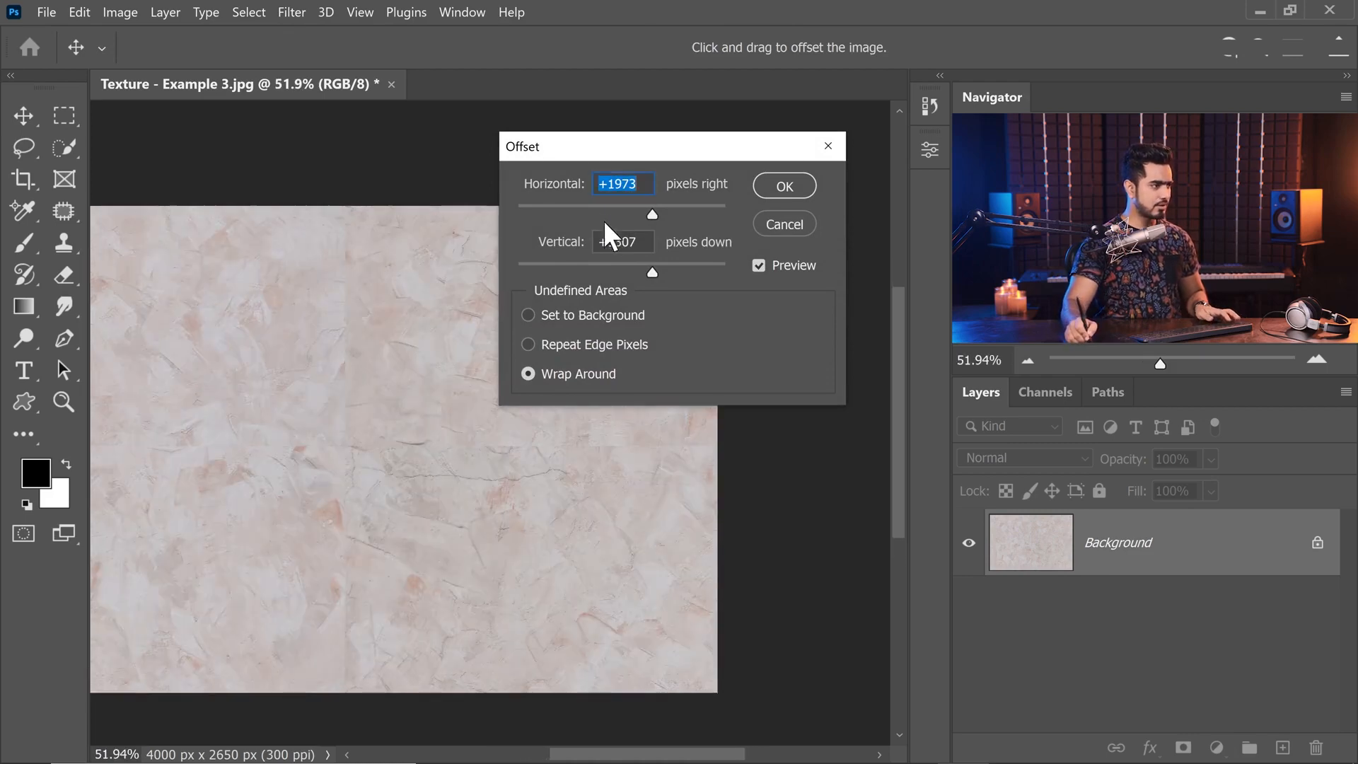
{"action": "left_click_drag", "start_coordinate": [528, 212], "coordinate": [571, 214]}
{"action": "double_click", "coordinate": [620, 184]}
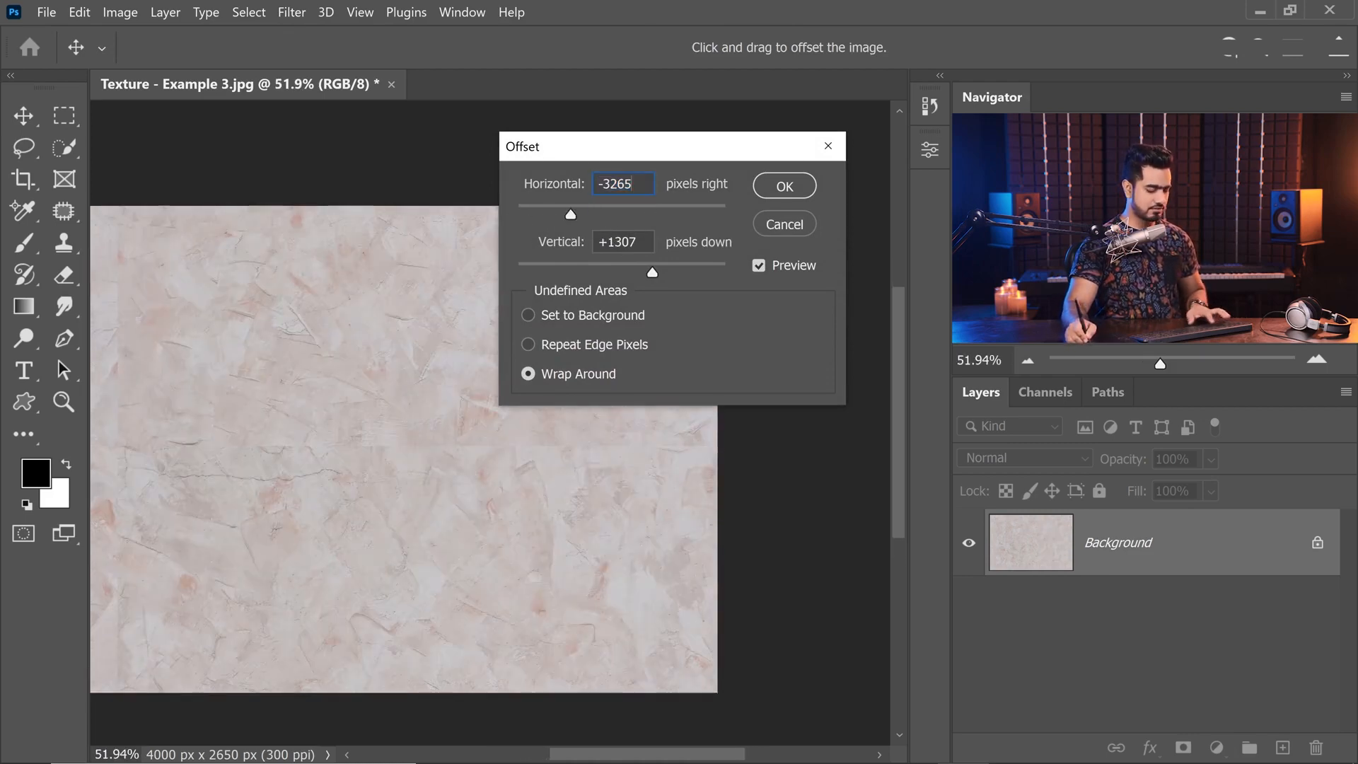
{"action": "type", "text": "0"}
{"action": "key", "text": "Tab"}
{"action": "type", "text": "0"}
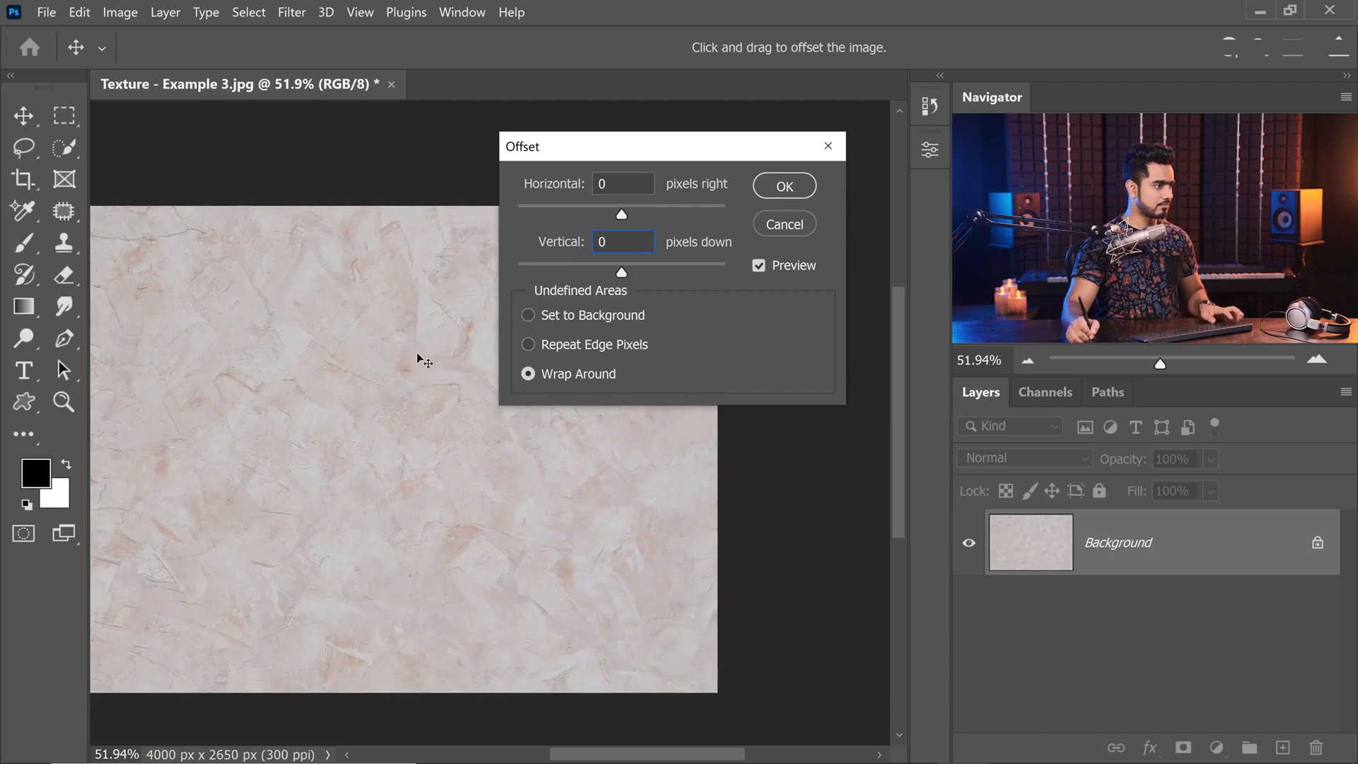
{"action": "left_click_drag", "start_coordinate": [390, 392], "coordinate": [384, 394]}
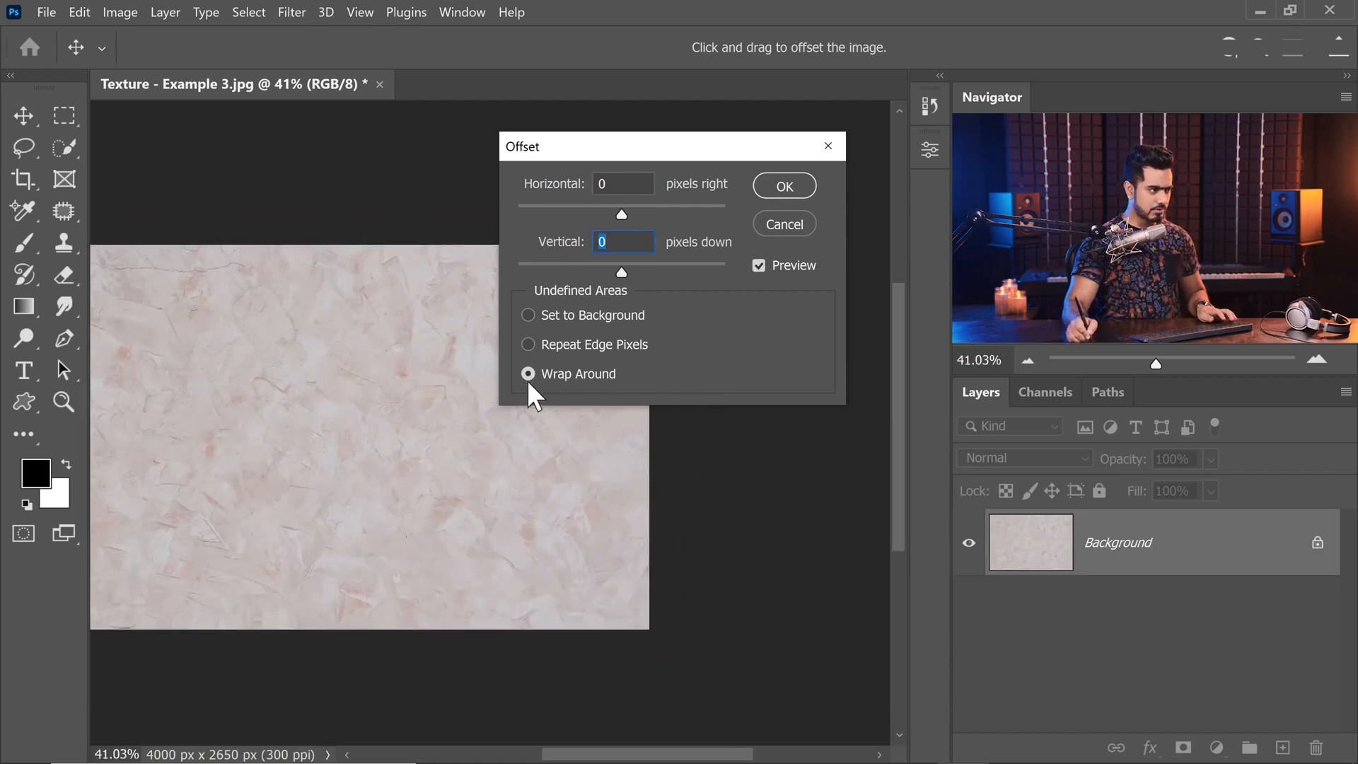
Offset the texture by +1293 pixels right and +1397 pixels down, with undefined areas set to Wrap Around.
{"action": "left_click_drag", "start_coordinate": [628, 210], "coordinate": [641, 213]}
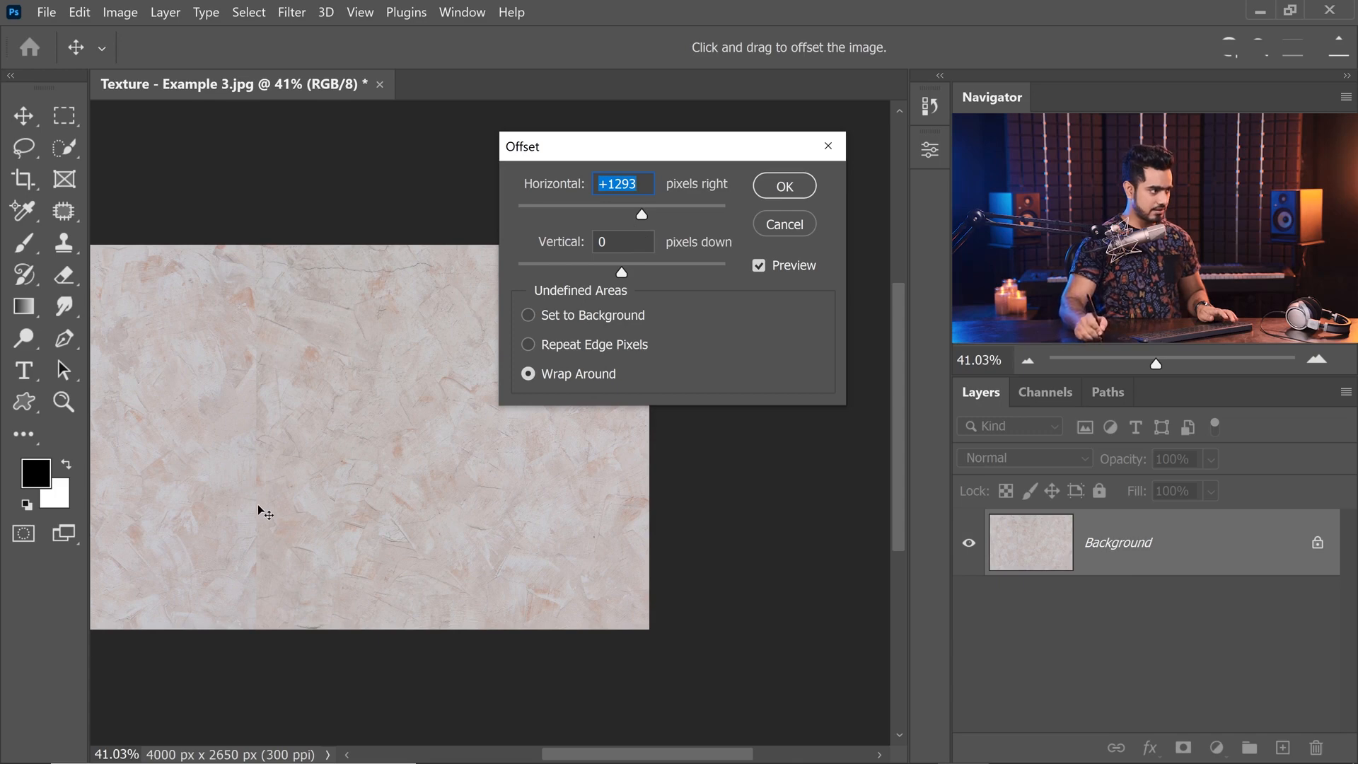
{"action": "left_click_drag", "start_coordinate": [620, 274], "coordinate": [653, 276]}
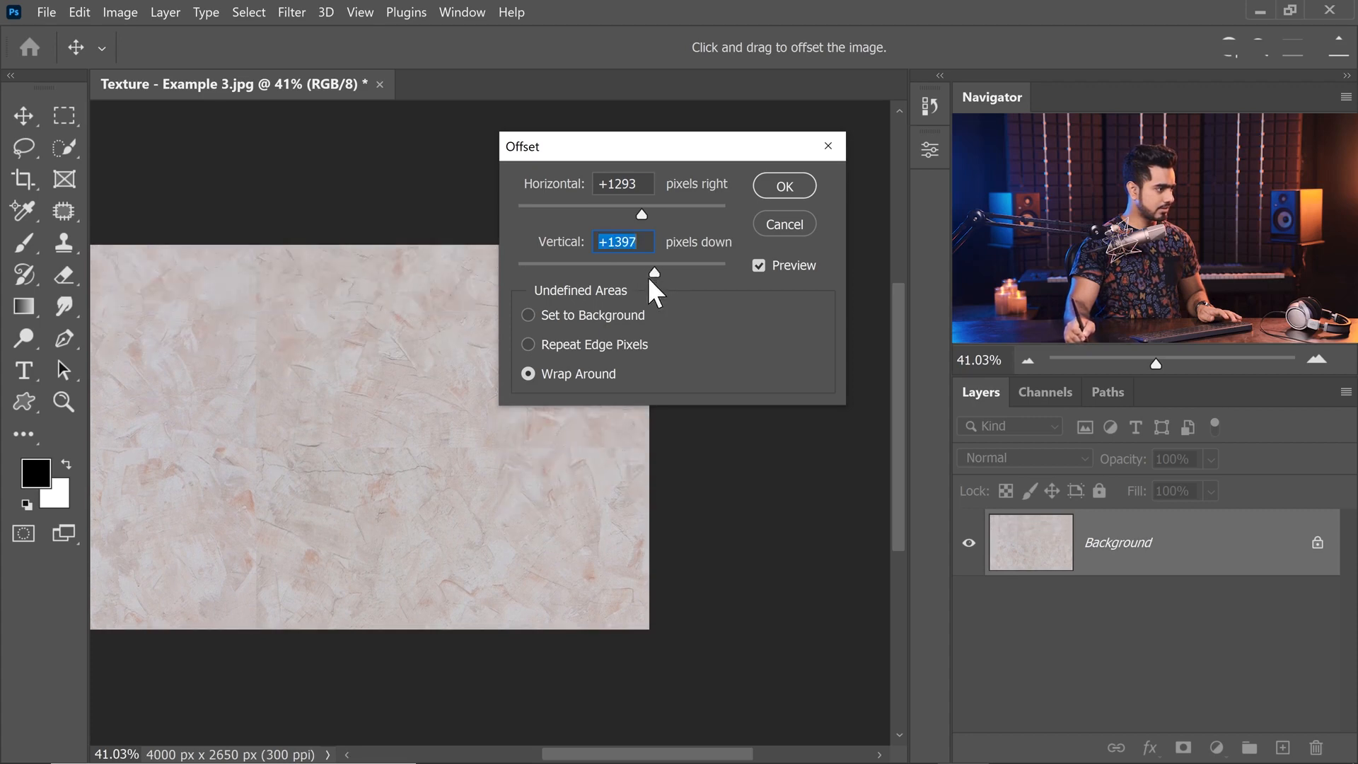
{"action": "left_click_drag", "start_coordinate": [333, 500], "coordinate": [569, 534]}
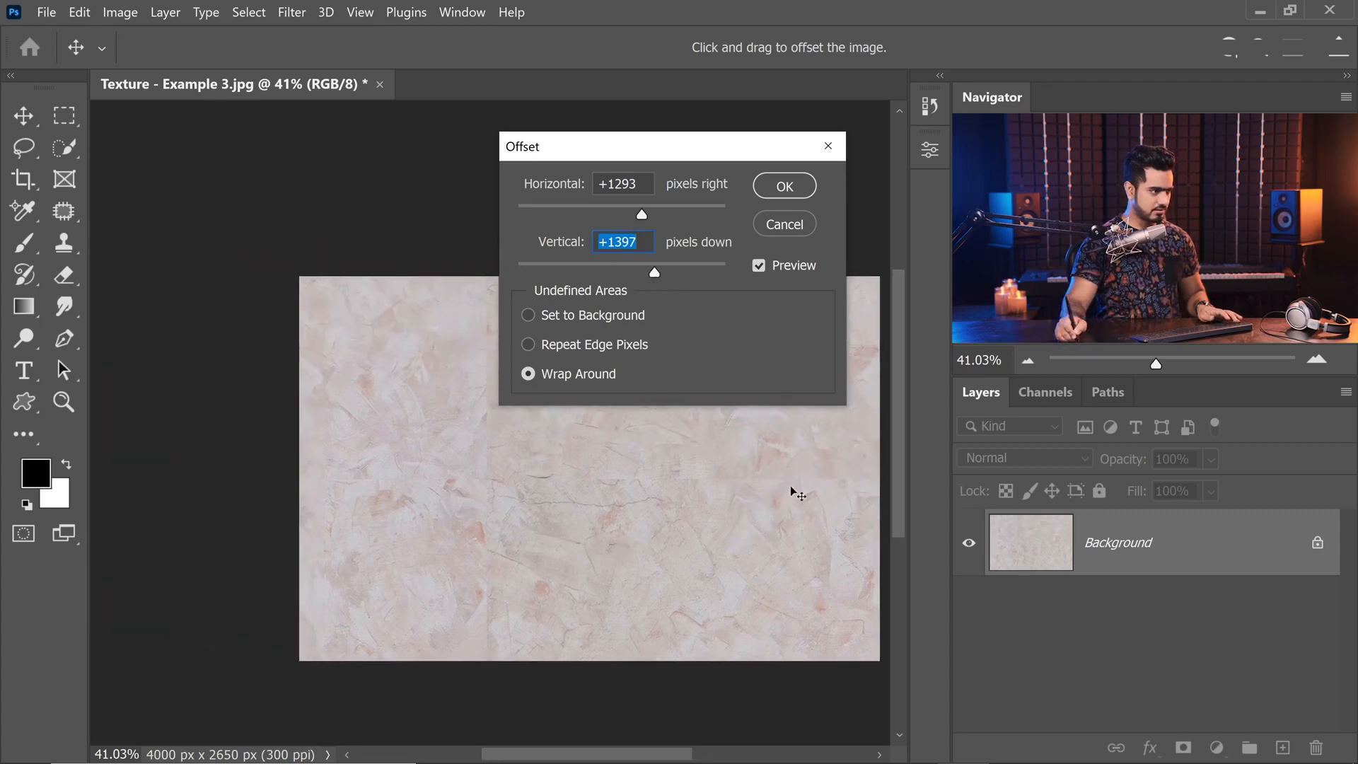
{"action": "left_click", "coordinate": [785, 184]}
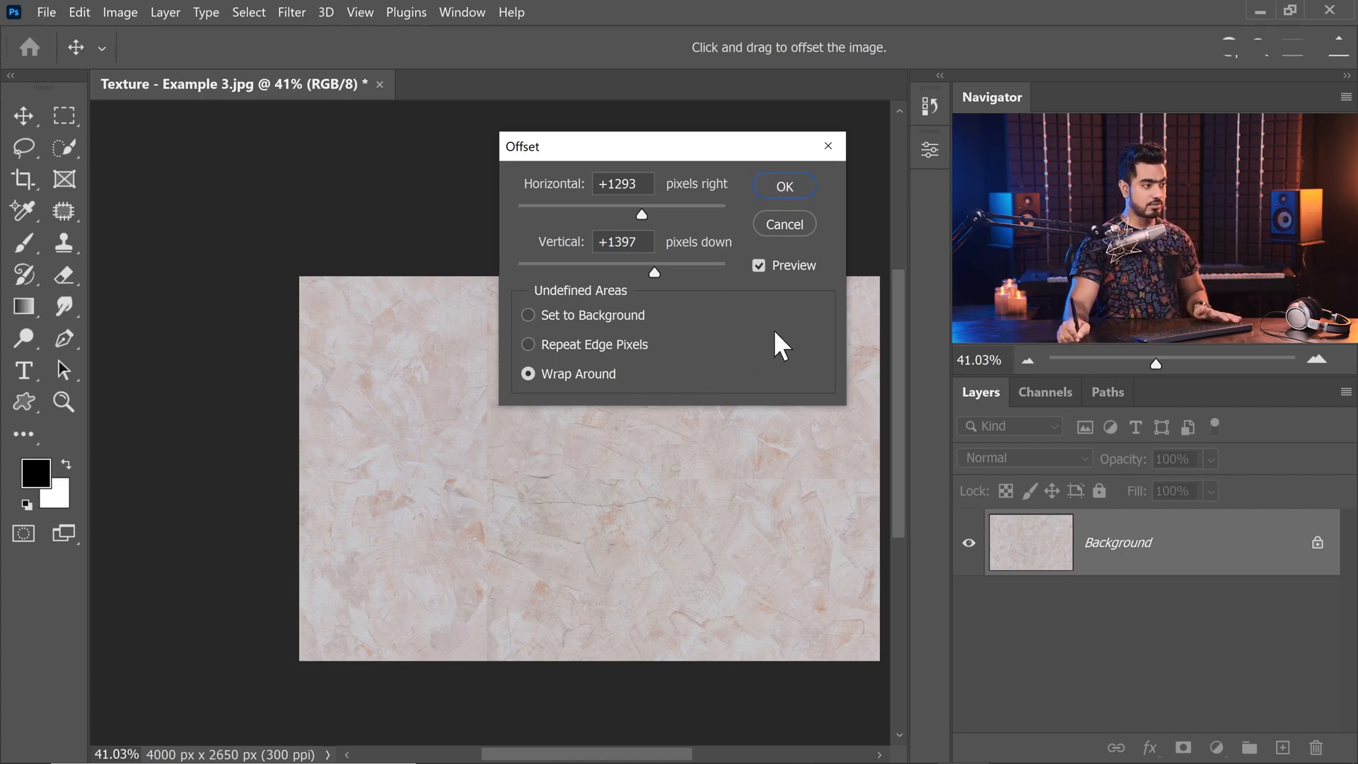
{"action": "left_click", "coordinate": [781, 193]}
Inspect the seams crossing the offset texture up close and undo the Offset filter.
{"action": "mouse_move", "coordinate": [632, 480]}
{"action": "left_mouse_down"}
{"action": "mouse_move", "coordinate": [618, 476]}
{"action": "mouse_move", "coordinate": [654, 475]}
{"action": "left_mouse_up"}
{"action": "left_click_drag", "start_coordinate": [418, 454], "coordinate": [561, 380]}
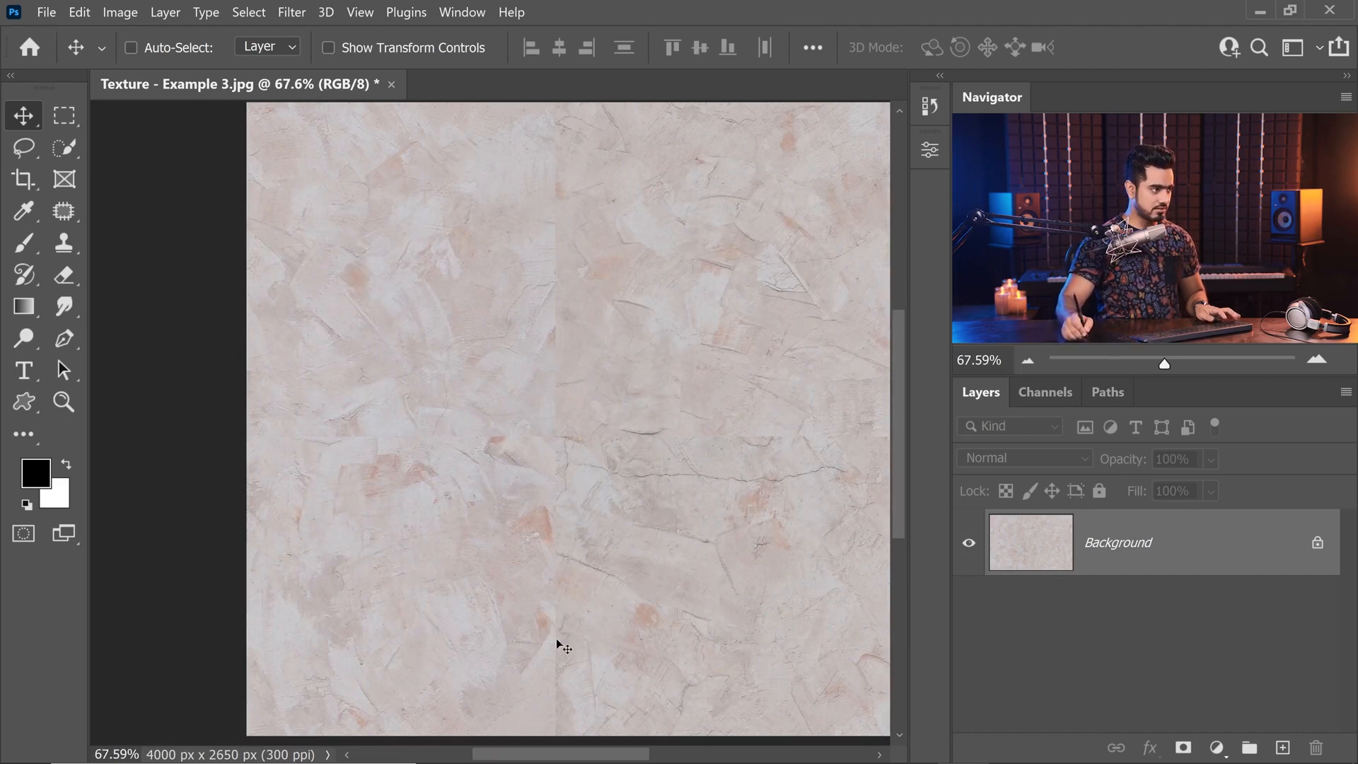
{"action": "left_click_drag", "start_coordinate": [564, 647], "coordinate": [305, 441]}
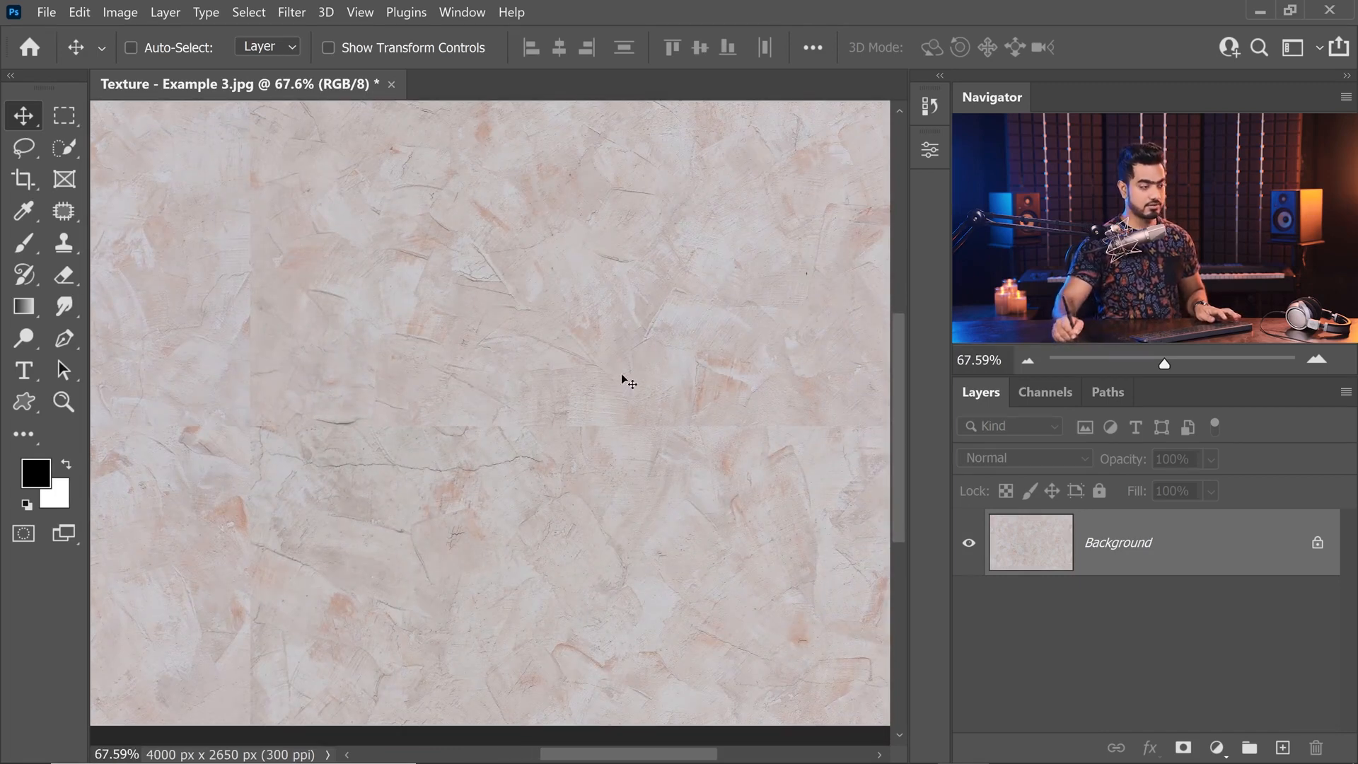
{"action": "scroll", "coordinate": [625, 380], "scroll_direction": "down", "scroll_amount": 4}
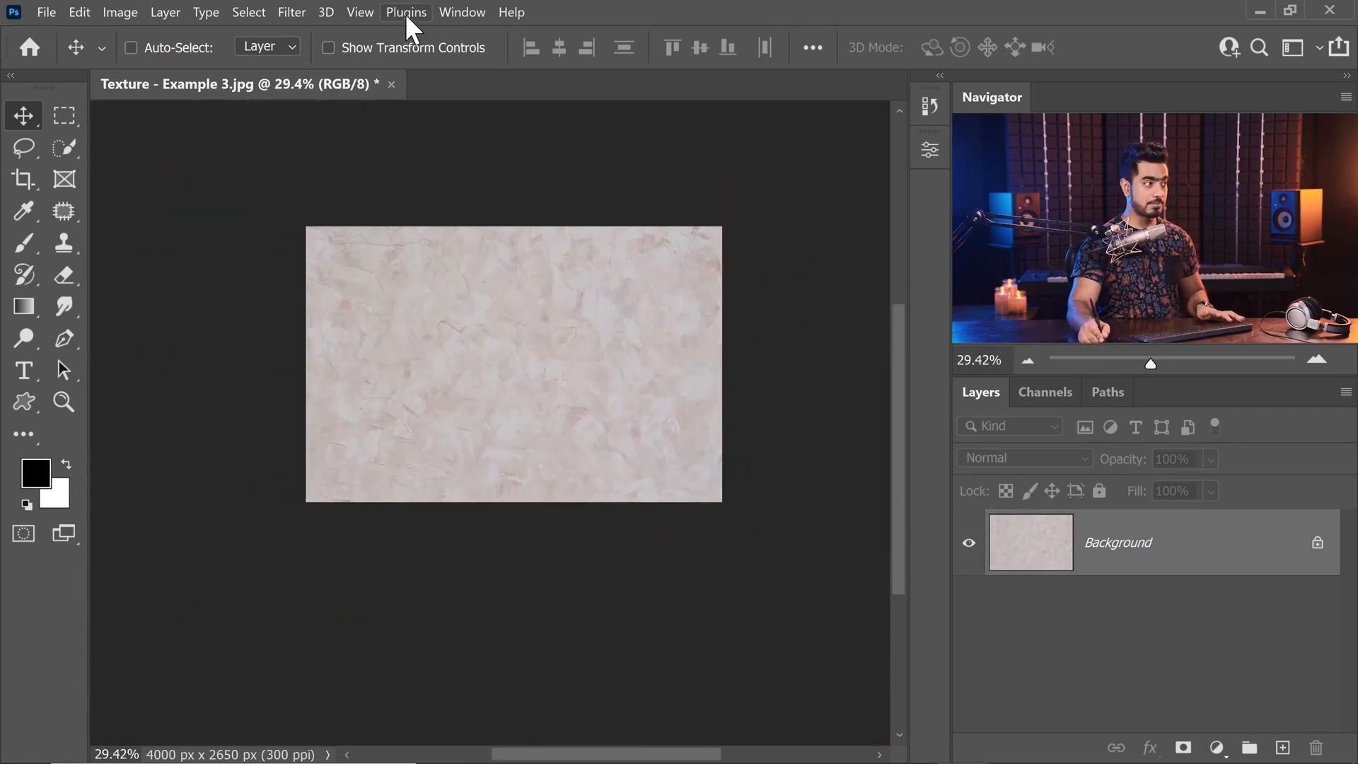
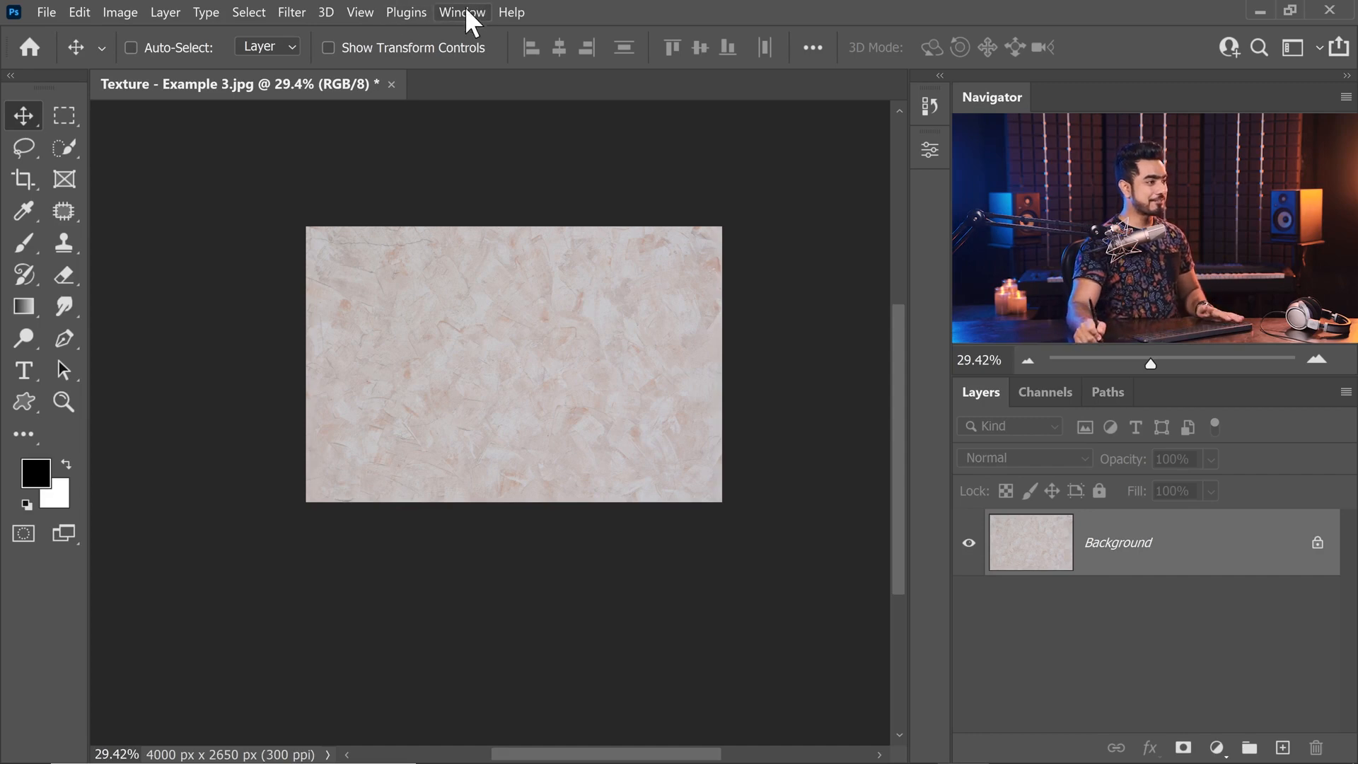
Turn on Pattern Preview for the texture and accept the smart object notice.
{"action": "left_click", "coordinate": [466, 12]}
{"action": "left_click", "coordinate": [464, 11]}
{"action": "left_click", "coordinate": [462, 10]}
{"action": "mouse_move", "coordinate": [397, 15]}
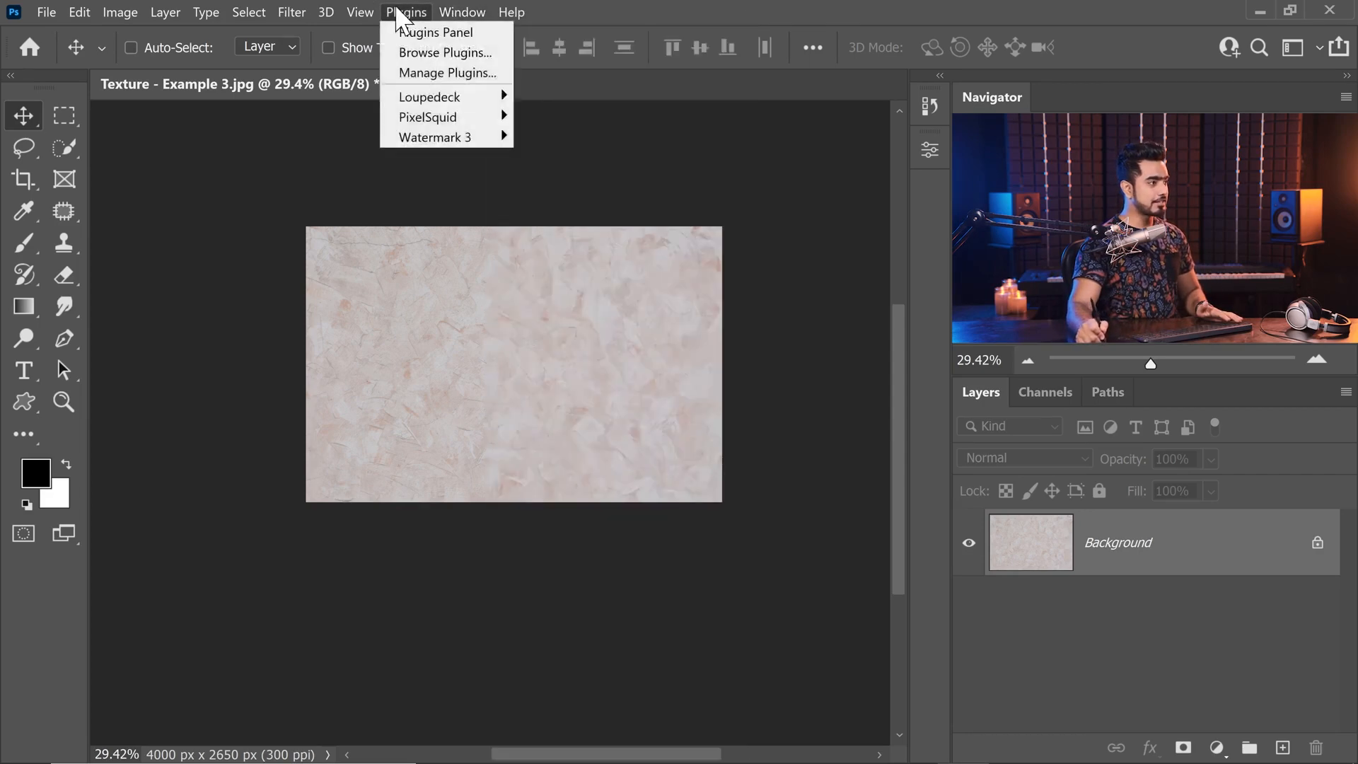
{"action": "left_click", "coordinate": [446, 357]}
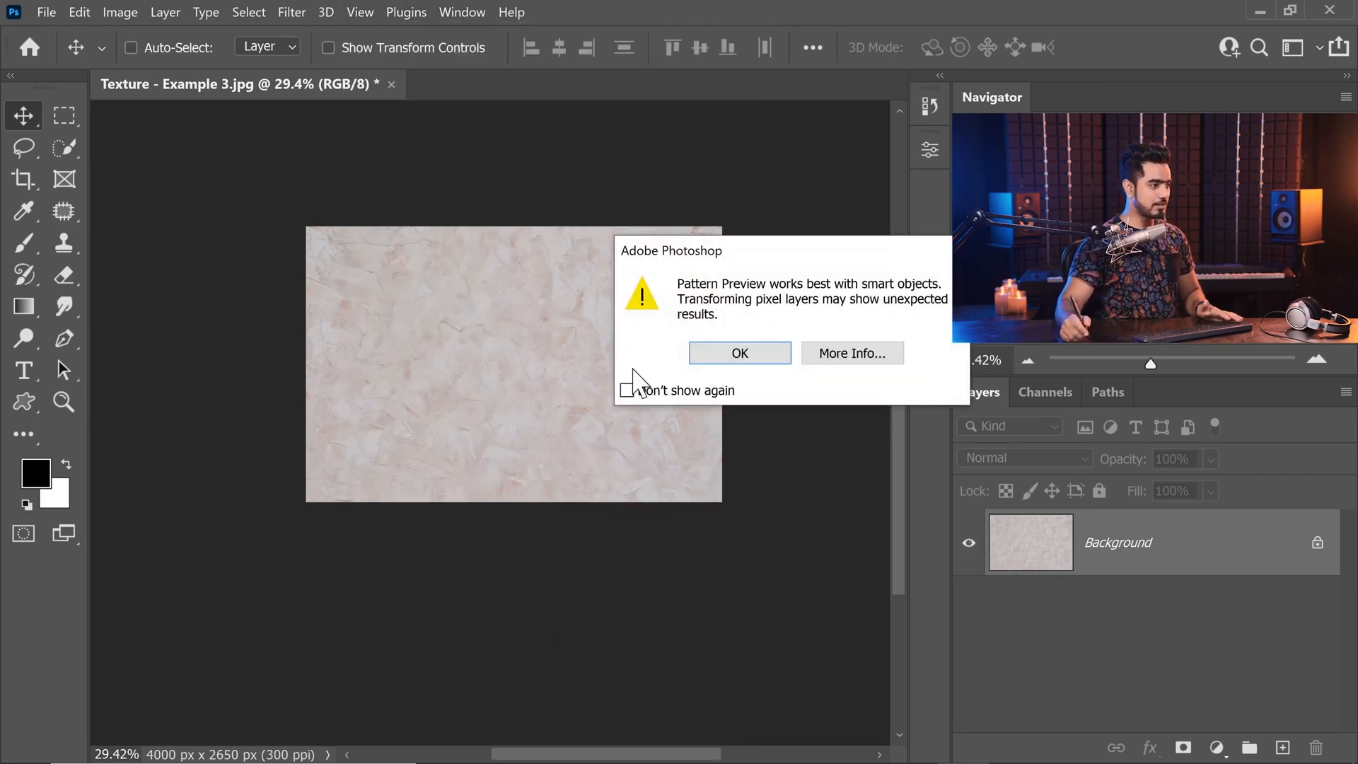
{"action": "left_click", "coordinate": [727, 353]}
Convert the Background to a normal layer and shift it so the tile seams cross near the middle of the canvas.
{"action": "left_click_drag", "start_coordinate": [526, 384], "coordinate": [621, 267]}
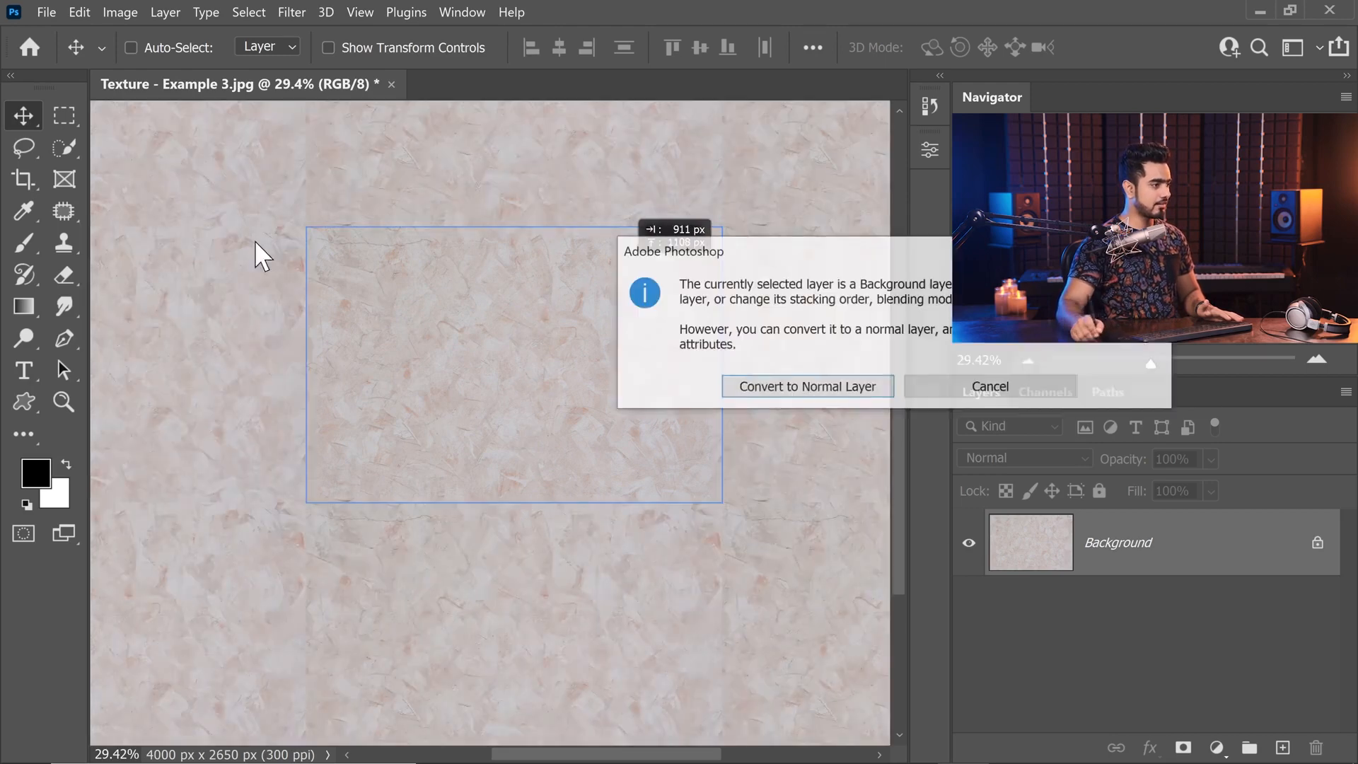
{"action": "left_click", "coordinate": [803, 391]}
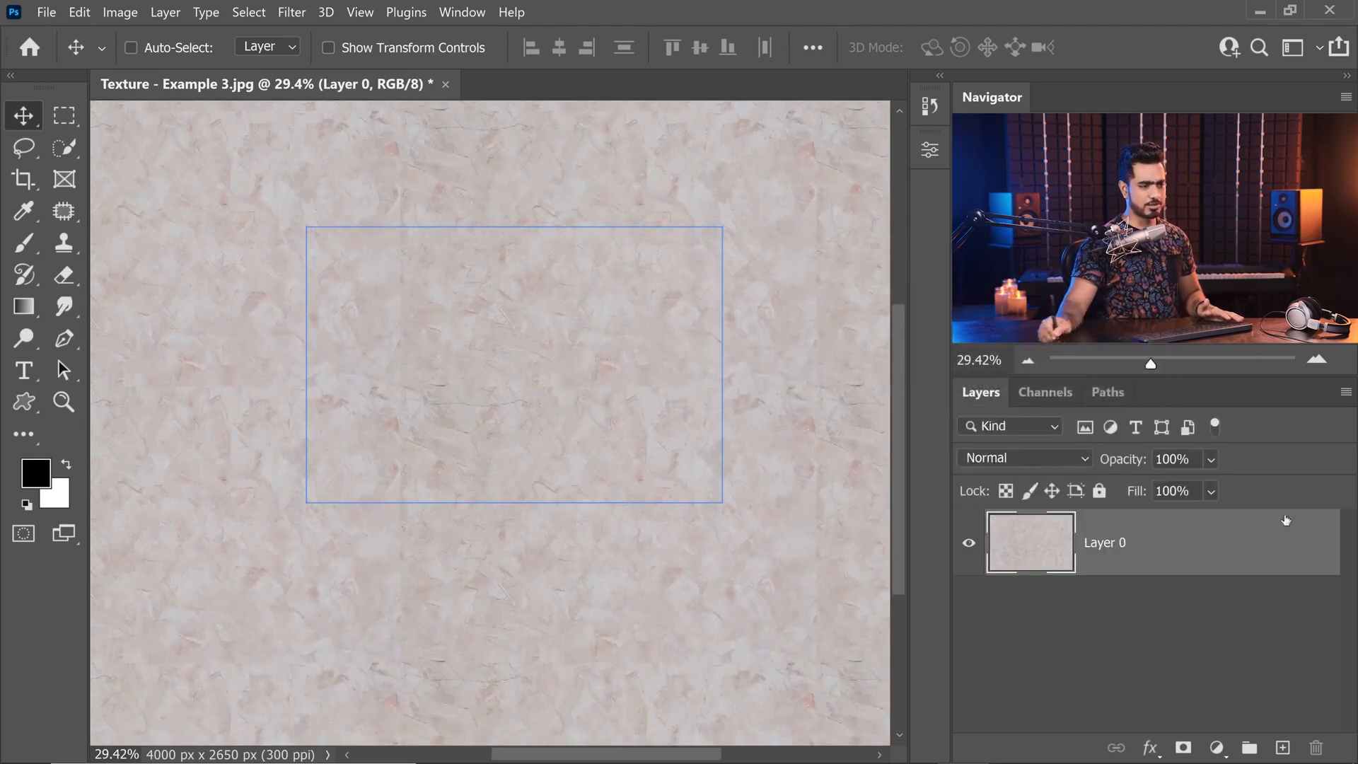
{"action": "left_click_drag", "start_coordinate": [427, 358], "coordinate": [550, 338]}
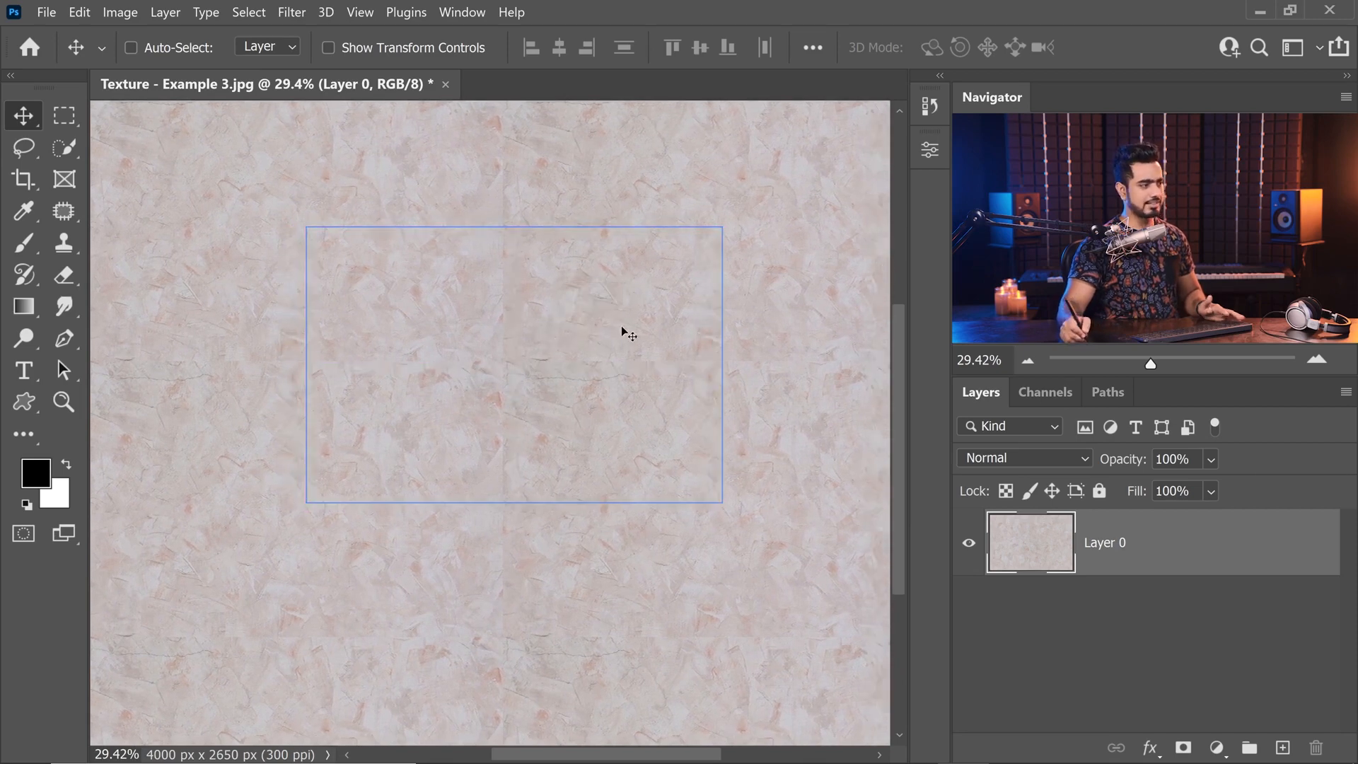
{"action": "key", "text": "ctrl+0"}
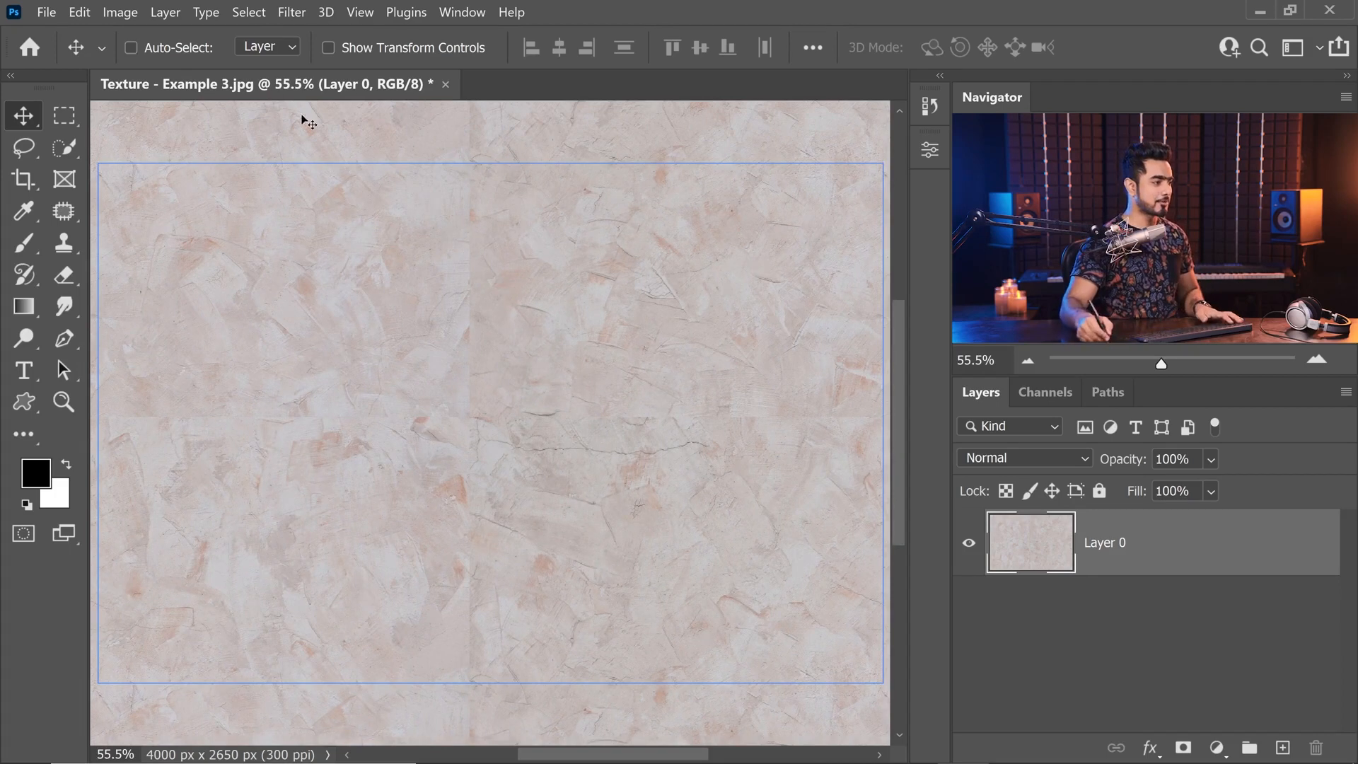
{"action": "left_click", "coordinate": [25, 150]}
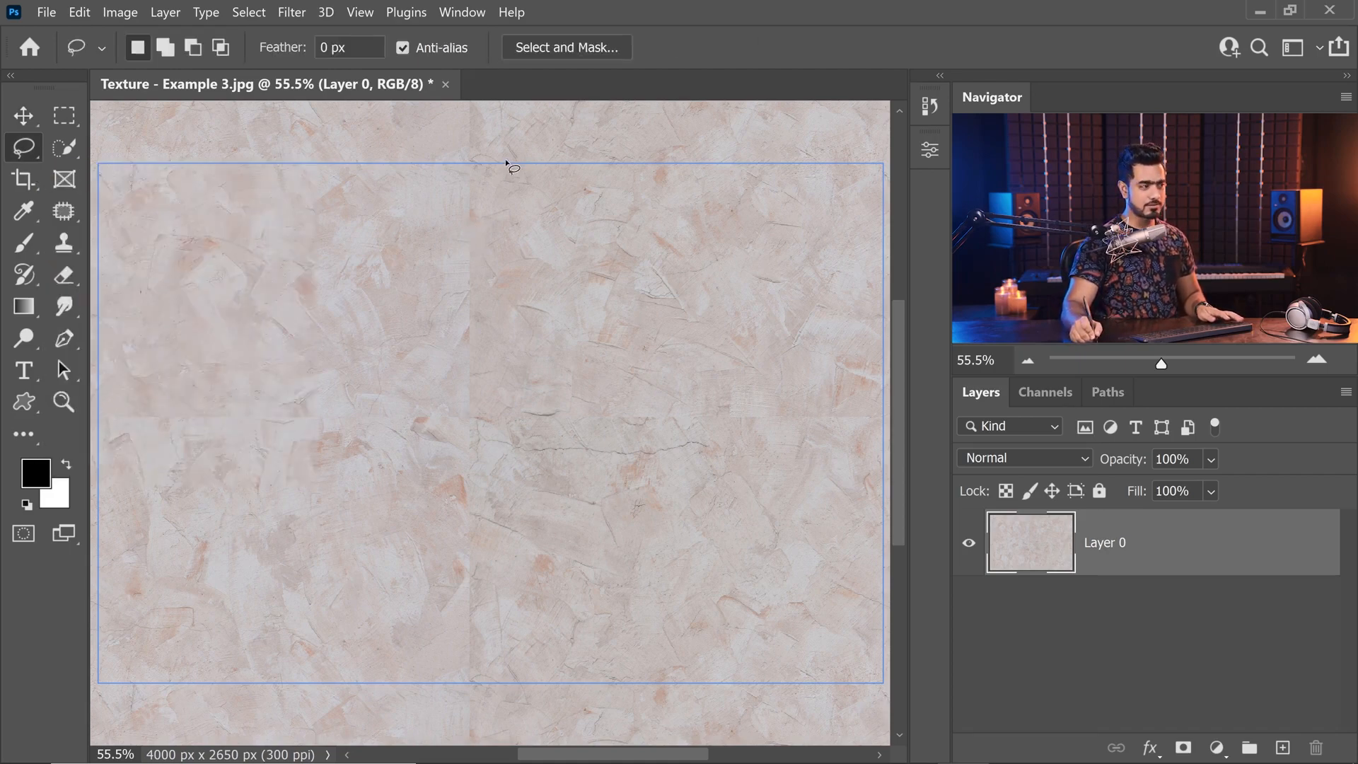
{"action": "mouse_move", "coordinate": [454, 159]}
{"action": "left_mouse_down"}
{"action": "mouse_move", "coordinate": [454, 433]}
{"action": "mouse_move", "coordinate": [444, 405]}
{"action": "left_mouse_up"}
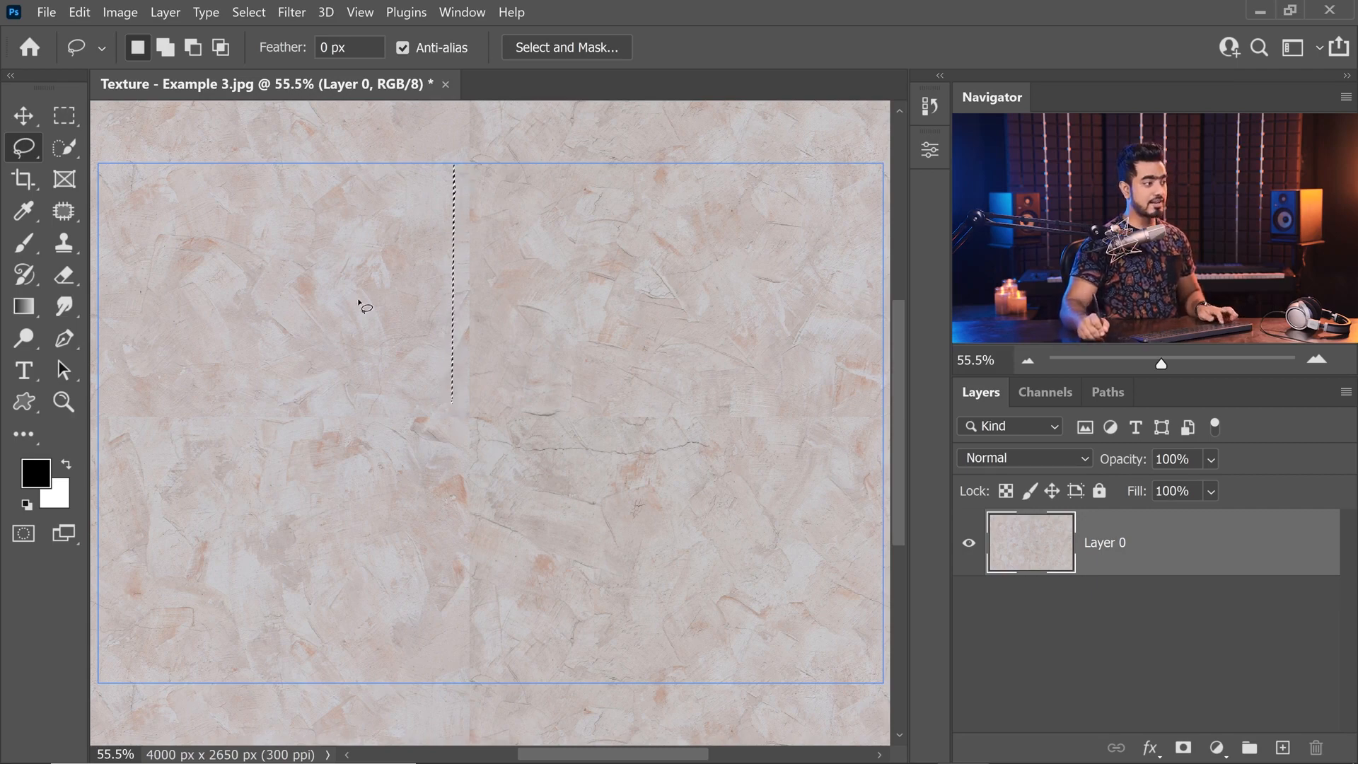
{"action": "left_click", "coordinate": [464, 212]}
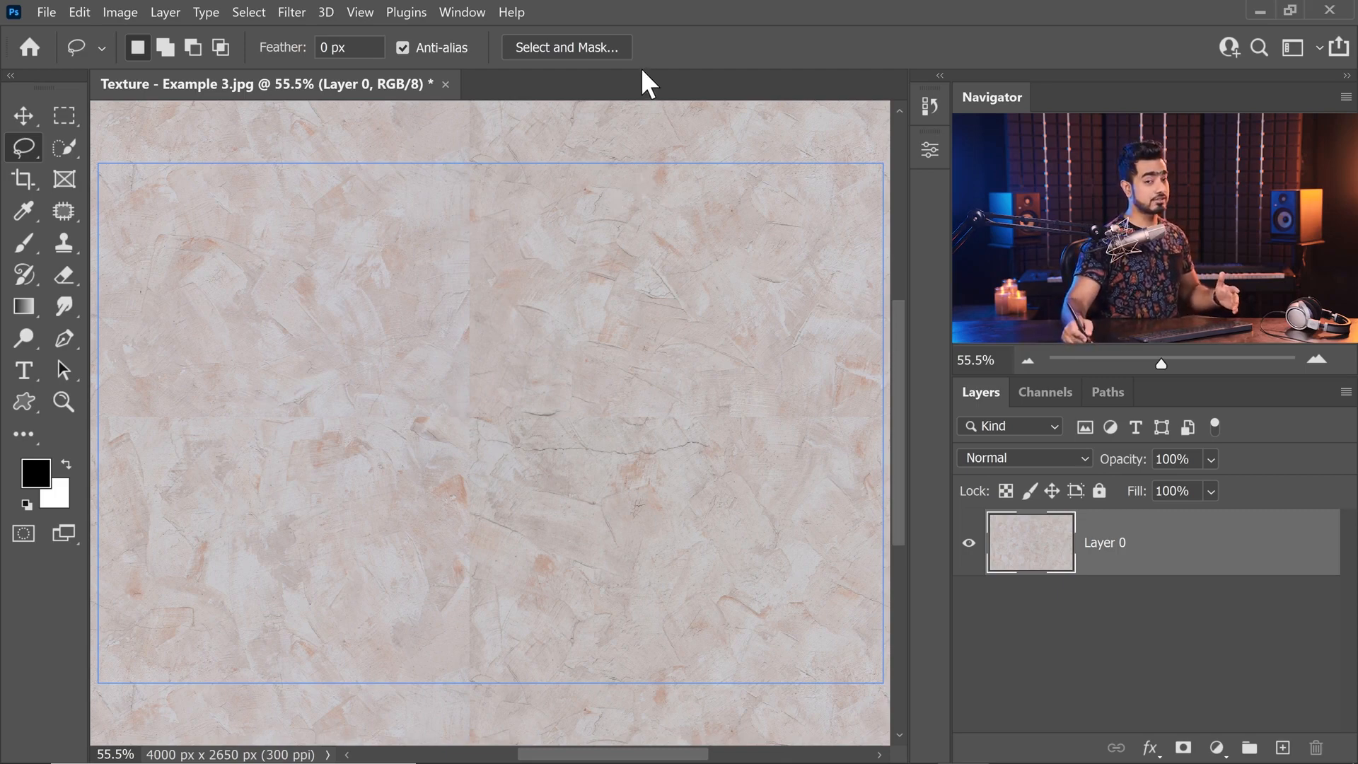
Draw a narrow cross-shaped freehand Lasso selection around the vertical and horizontal seams, reaching all four canvas edges.
{"action": "right_click", "coordinate": [33, 164]}
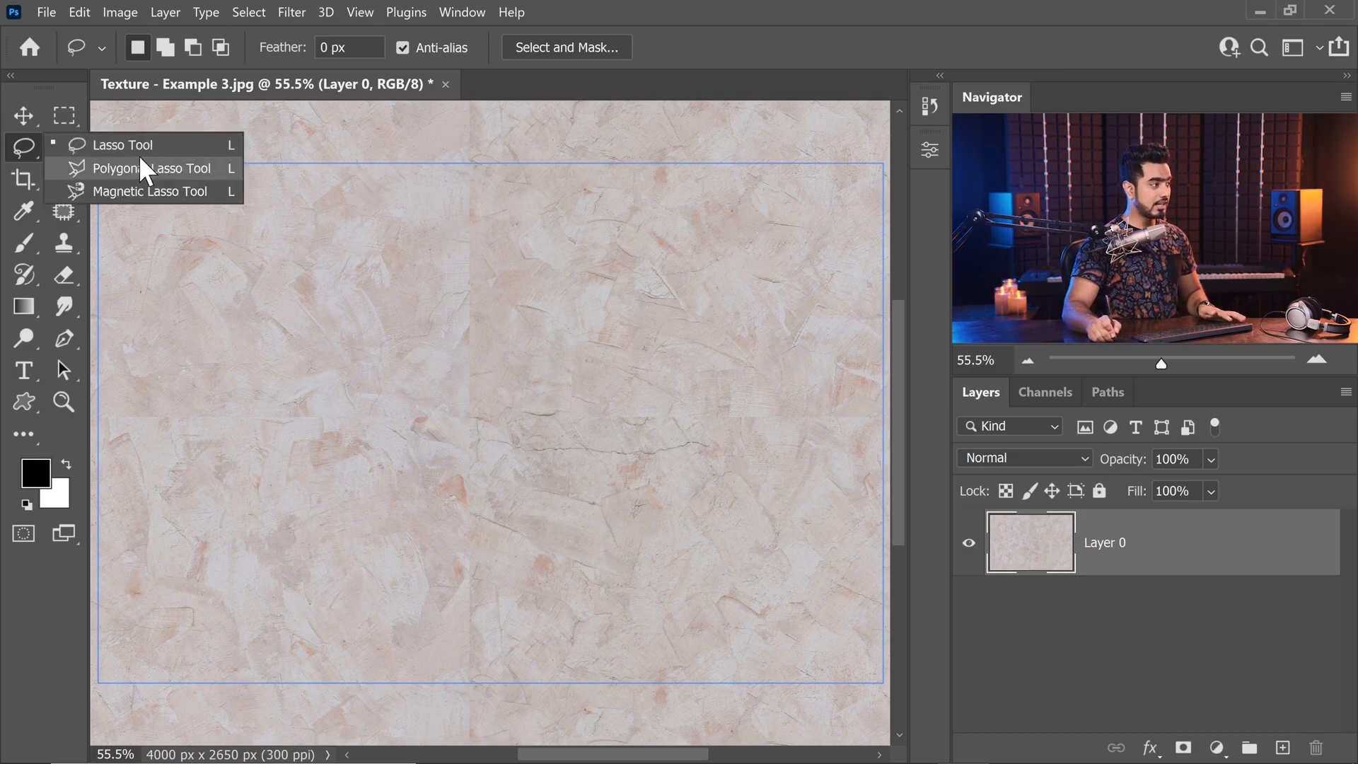
{"action": "left_click", "coordinate": [130, 143]}
{"action": "left_click_drag", "start_coordinate": [455, 158], "coordinate": [453, 300]}
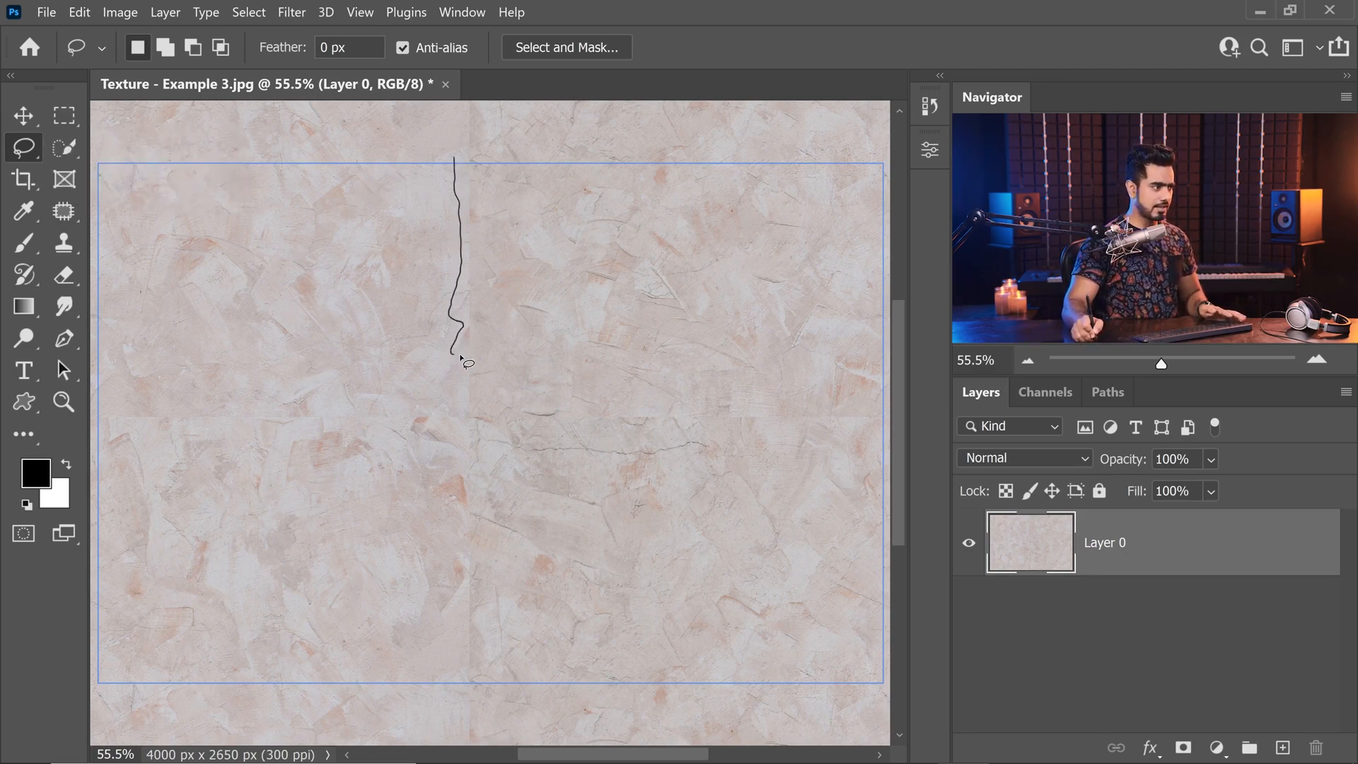
{"action": "mouse_move", "coordinate": [461, 379]}
{"action": "left_mouse_down"}
{"action": "mouse_move", "coordinate": [104, 402]}
{"action": "mouse_move", "coordinate": [95, 420]}
{"action": "mouse_move", "coordinate": [99, 439]}
{"action": "mouse_move", "coordinate": [446, 435]}
{"action": "mouse_move", "coordinate": [464, 468]}
{"action": "mouse_move", "coordinate": [434, 485]}
{"action": "left_mouse_up"}
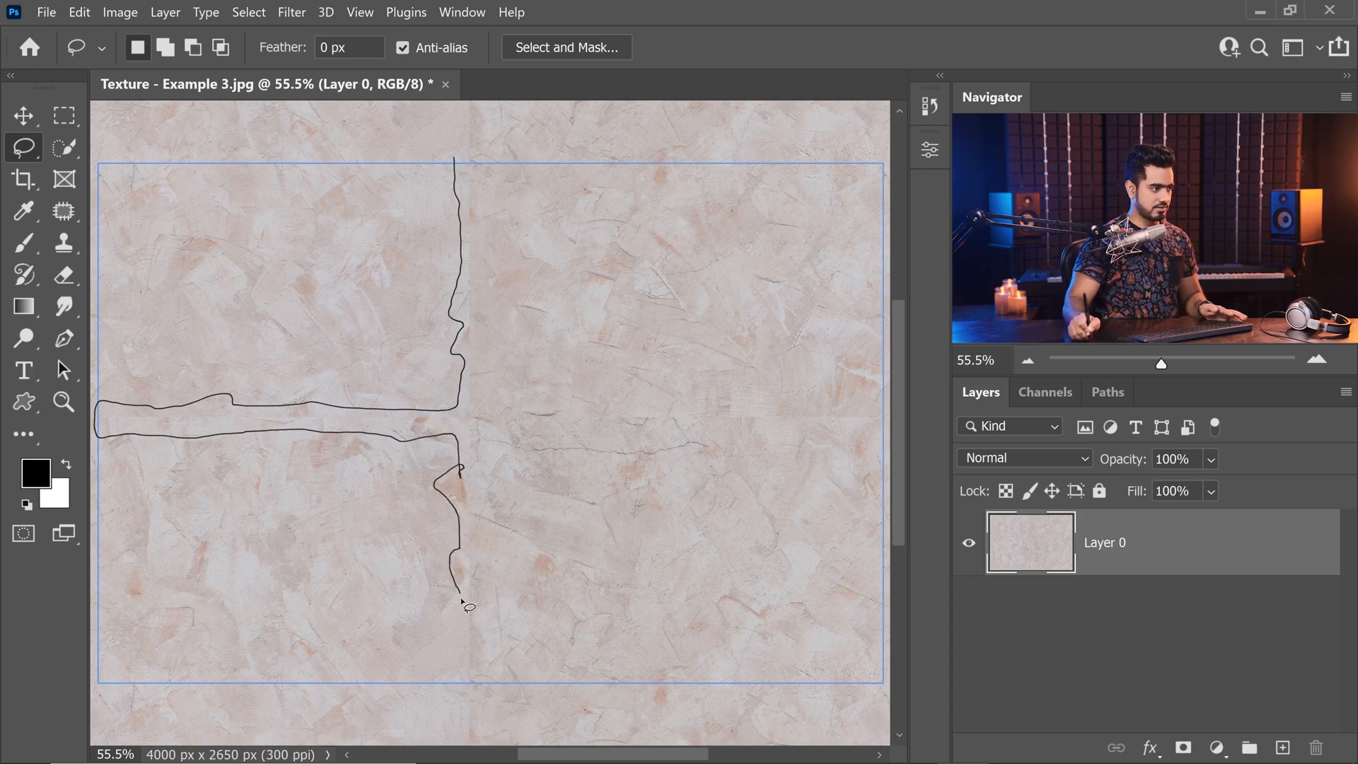
{"action": "mouse_move", "coordinate": [462, 600]}
{"action": "left_mouse_down"}
{"action": "mouse_move", "coordinate": [460, 685]}
{"action": "mouse_move", "coordinate": [491, 702]}
{"action": "mouse_move", "coordinate": [473, 642]}
{"action": "mouse_move", "coordinate": [475, 525]}
{"action": "left_mouse_up"}
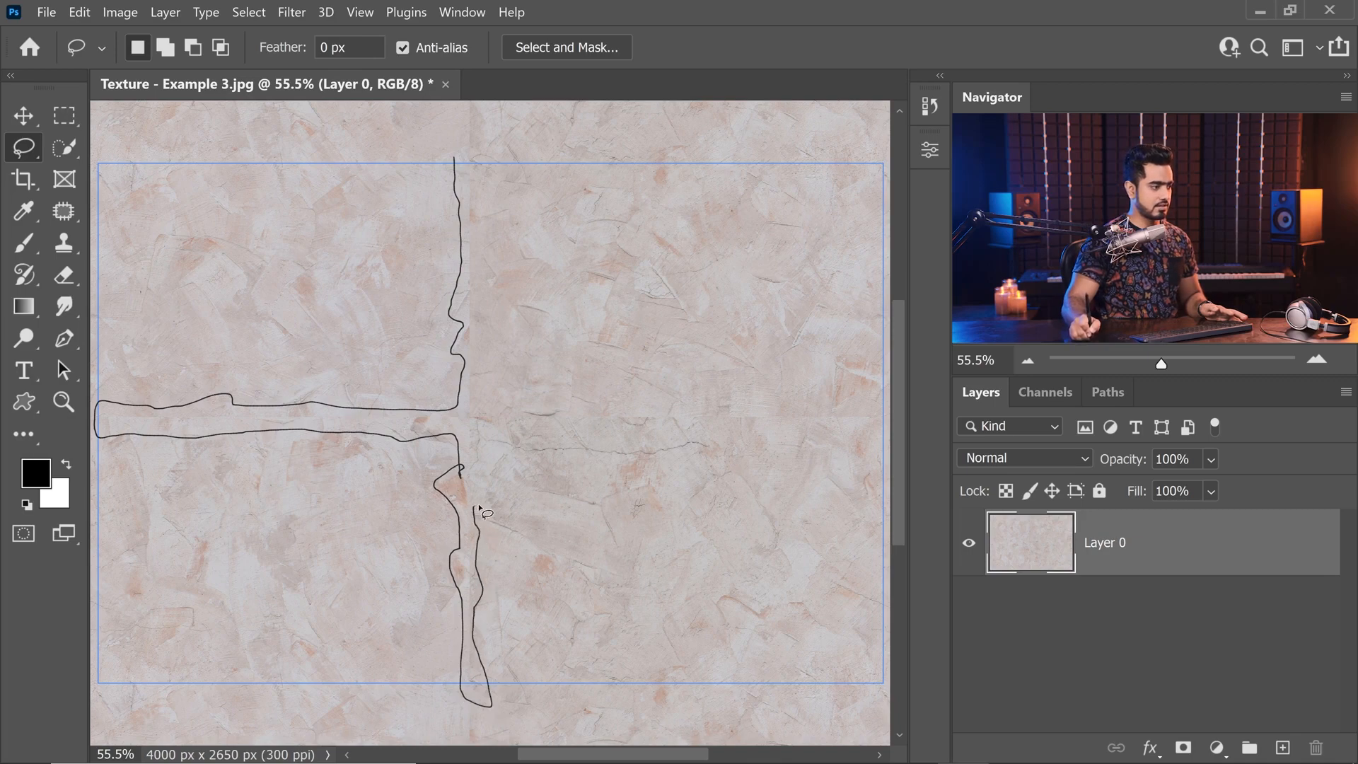
{"action": "mouse_move", "coordinate": [483, 433]}
{"action": "left_mouse_down"}
{"action": "mouse_move", "coordinate": [883, 432]}
{"action": "mouse_move", "coordinate": [892, 417]}
{"action": "mouse_move", "coordinate": [843, 398]}
{"action": "mouse_move", "coordinate": [654, 410]}
{"action": "mouse_move", "coordinate": [483, 398]}
{"action": "mouse_move", "coordinate": [479, 384]}
{"action": "mouse_move", "coordinate": [508, 370]}
{"action": "mouse_move", "coordinate": [479, 355]}
{"action": "mouse_move", "coordinate": [492, 157]}
{"action": "left_mouse_up"}
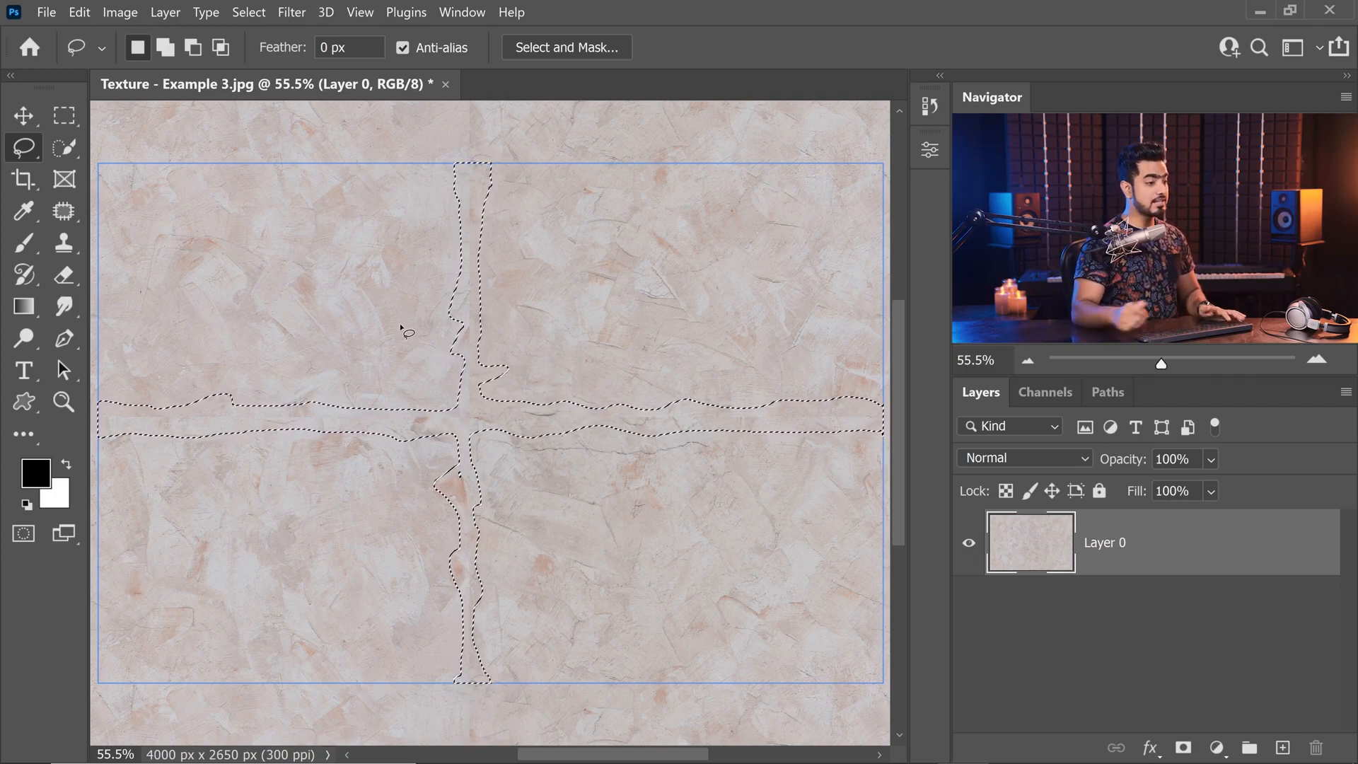
Fill the selected seams with Content-Aware Fill, using Color Adaptation None and output to a new layer, and deselect.
{"action": "left_click", "coordinate": [80, 13]}
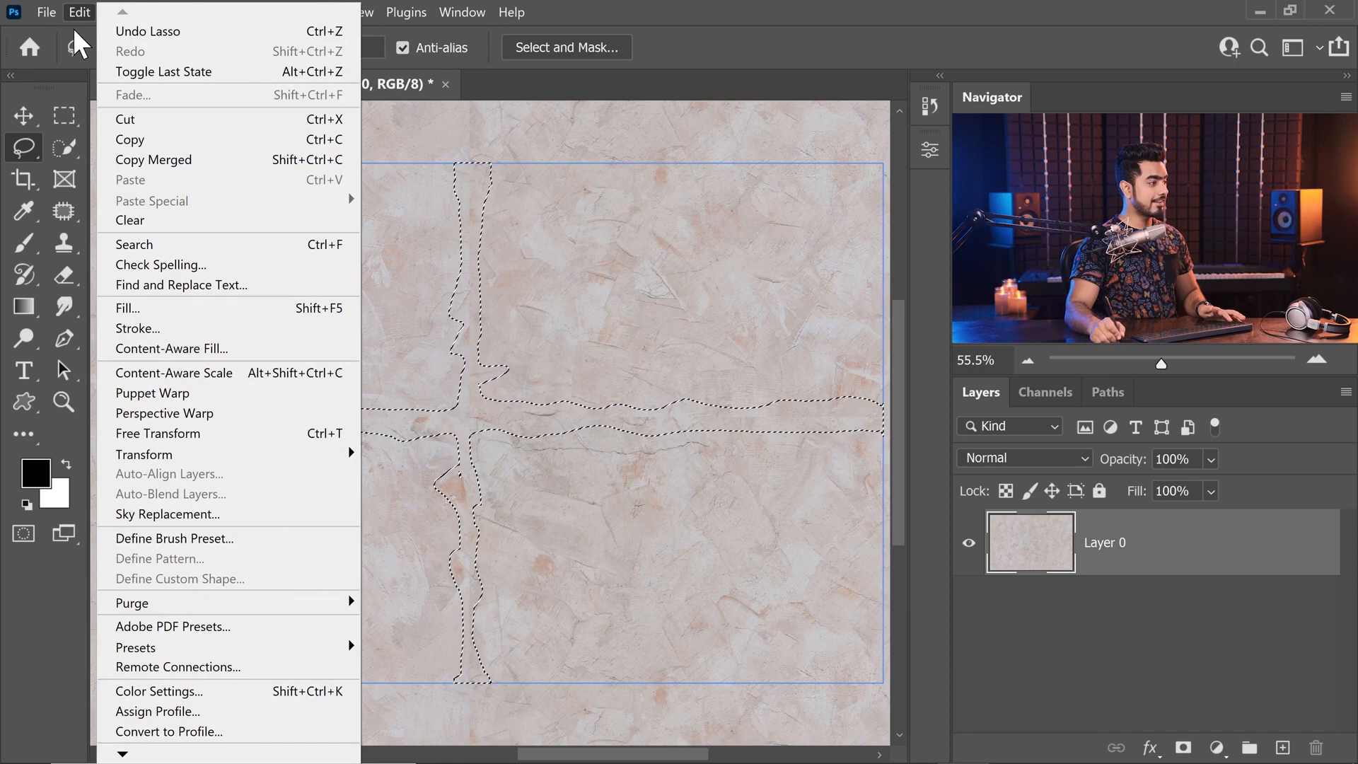
{"action": "left_click", "coordinate": [172, 348]}
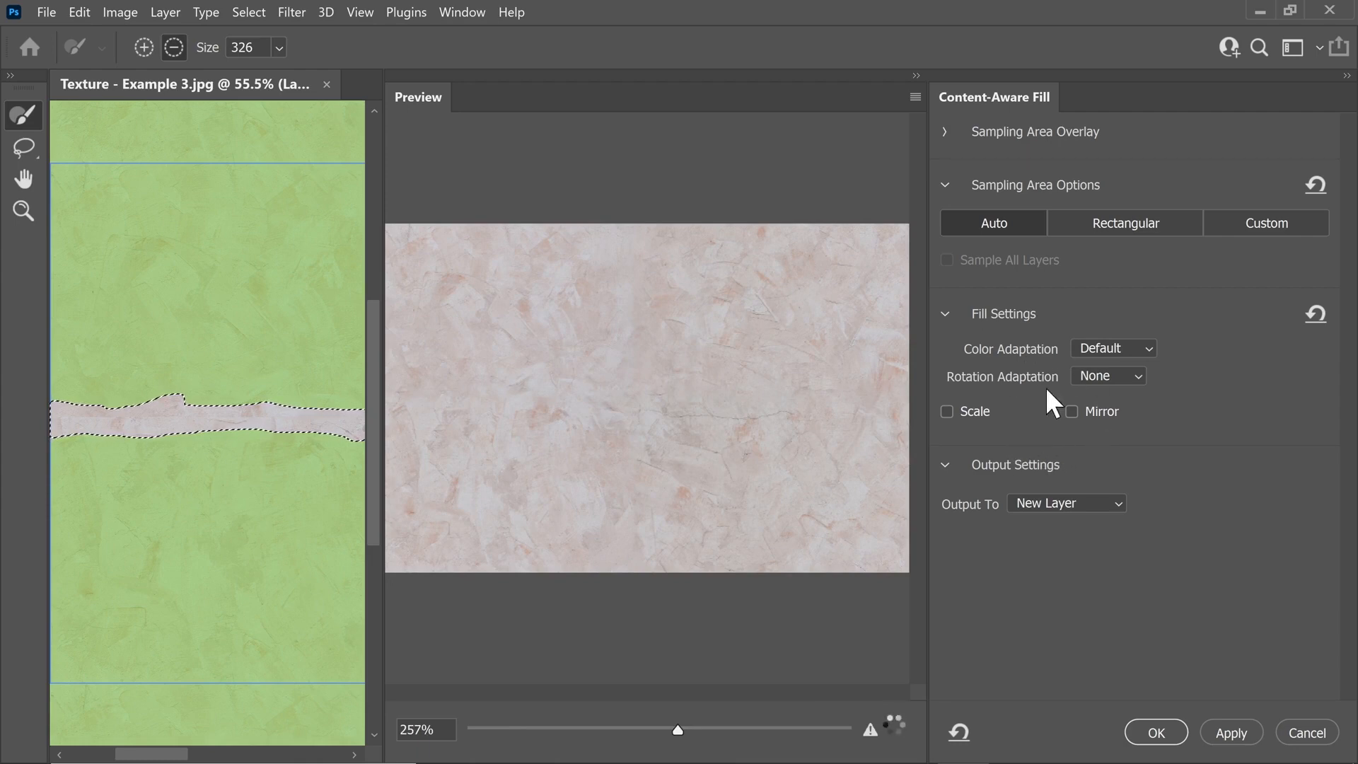
{"action": "left_click", "coordinate": [1098, 347]}
{"action": "left_click", "coordinate": [1111, 363]}
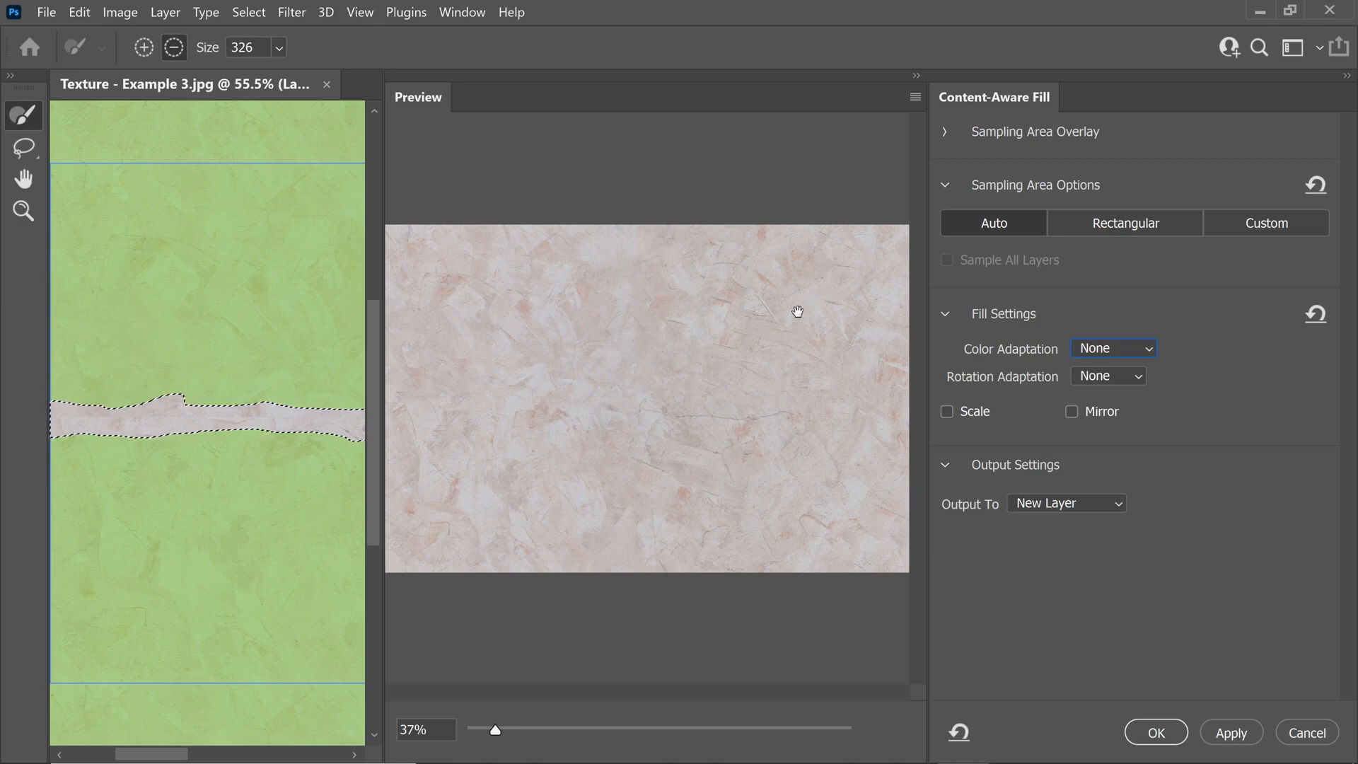
{"action": "left_click", "coordinate": [1157, 733]}
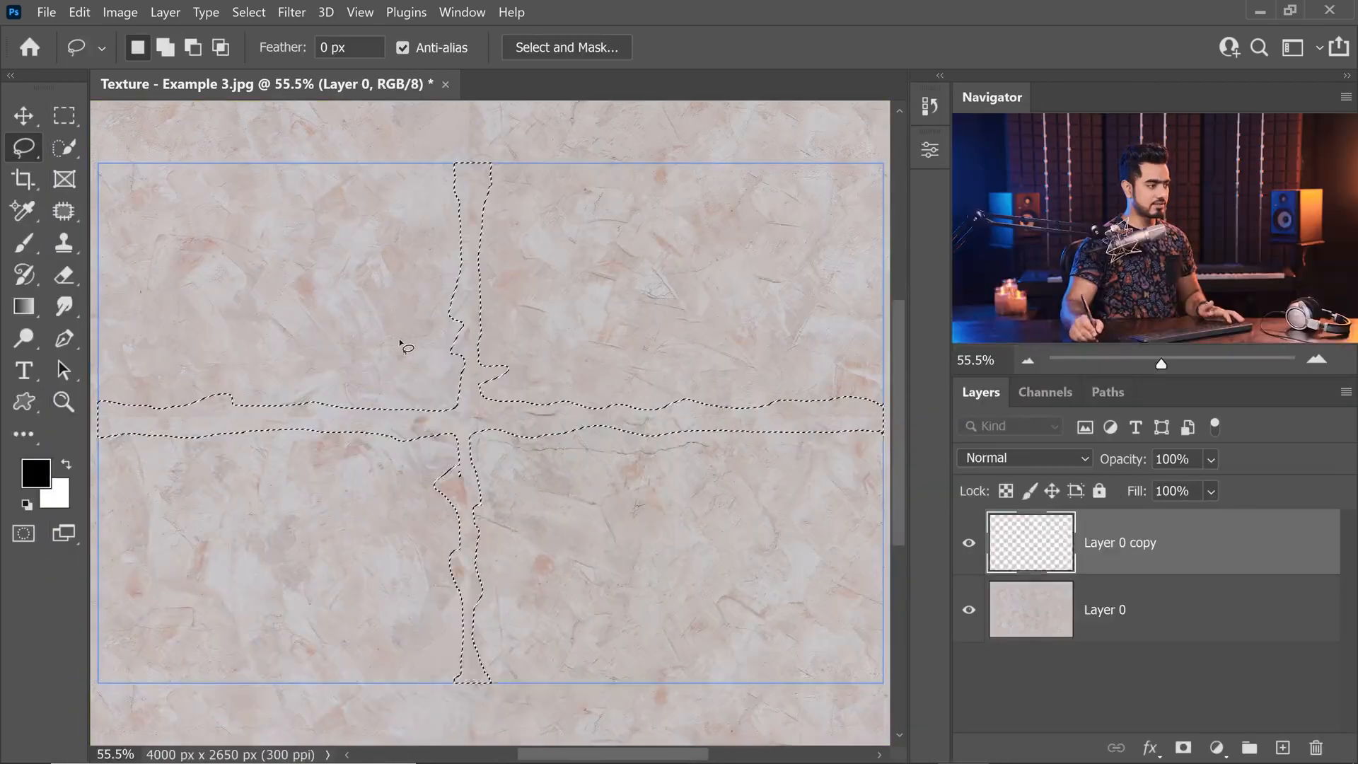
{"action": "key", "text": "ctrl+d"}
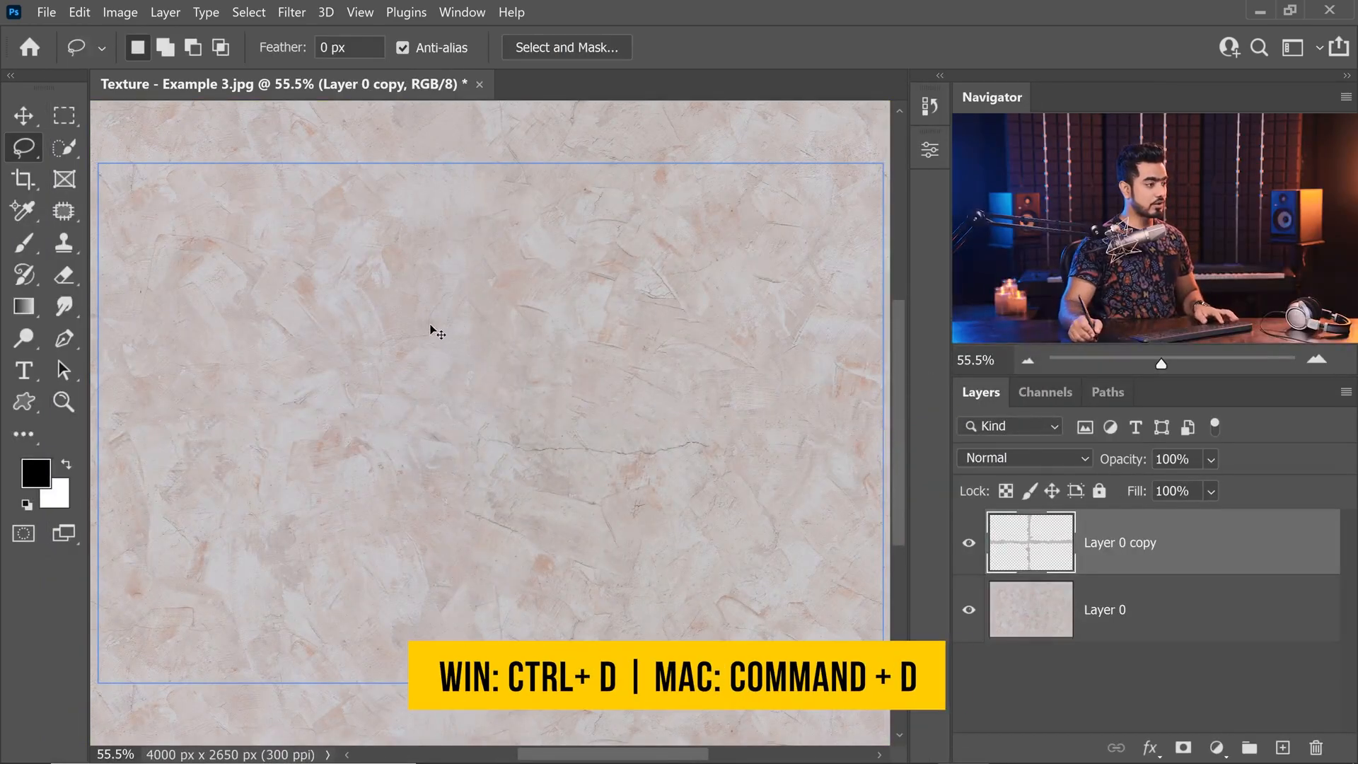
{"action": "scroll", "coordinate": [525, 356], "scroll_direction": "down", "scroll_amount": 5}
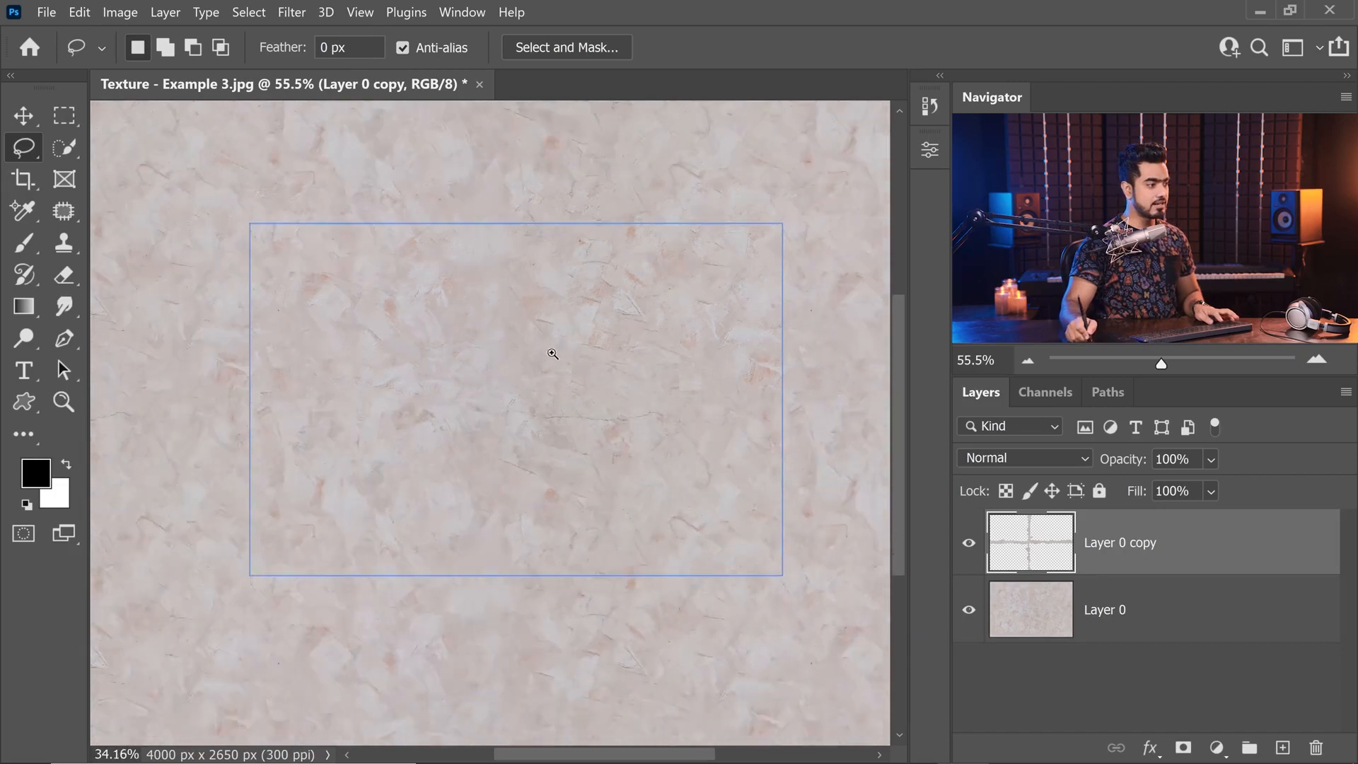
Draw a freehand Lasso selection around the conspicuous horizontal crack near the texture's center, including a small patch beneath it.
{"action": "left_click_drag", "start_coordinate": [522, 308], "coordinate": [332, 466]}
{"action": "left_click_drag", "start_coordinate": [583, 393], "coordinate": [286, 341]}
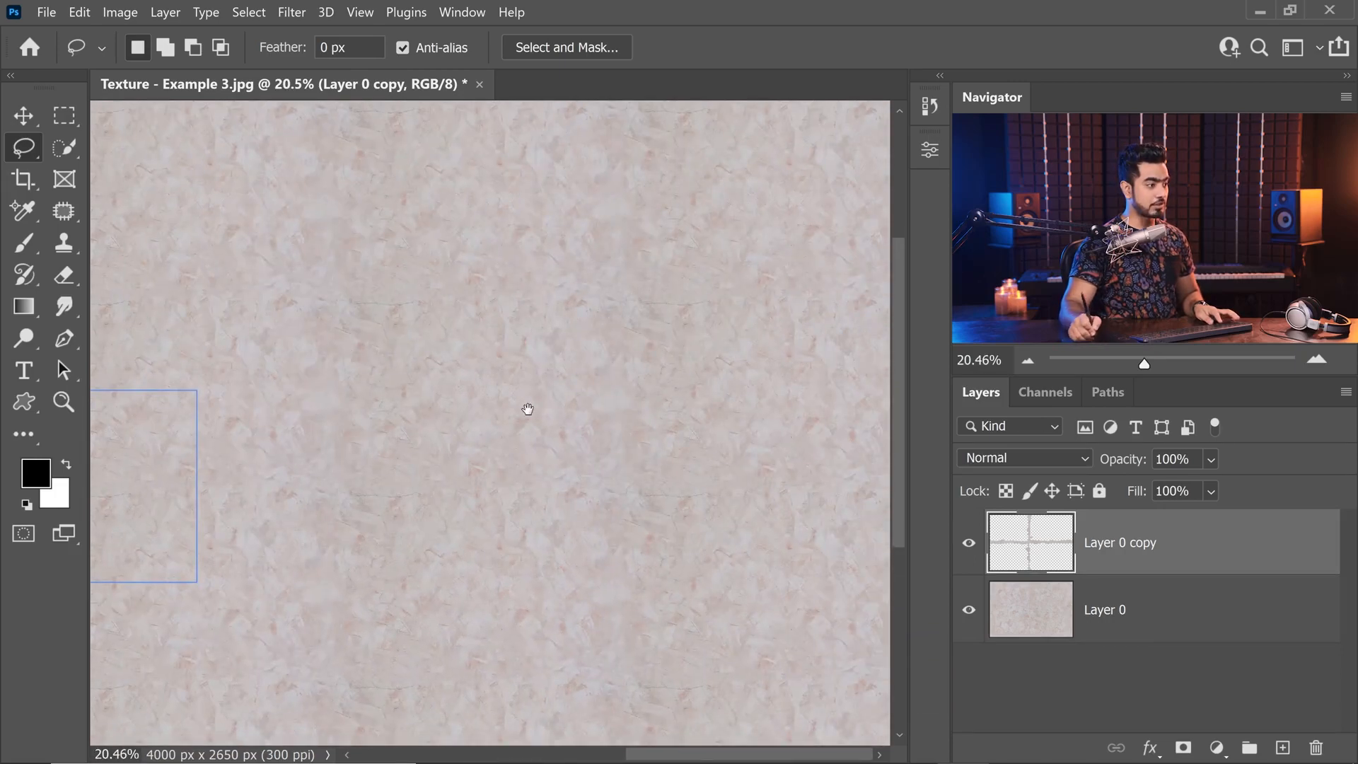
{"action": "left_click_drag", "start_coordinate": [610, 449], "coordinate": [738, 493]}
{"action": "left_click_drag", "start_coordinate": [458, 439], "coordinate": [681, 451]}
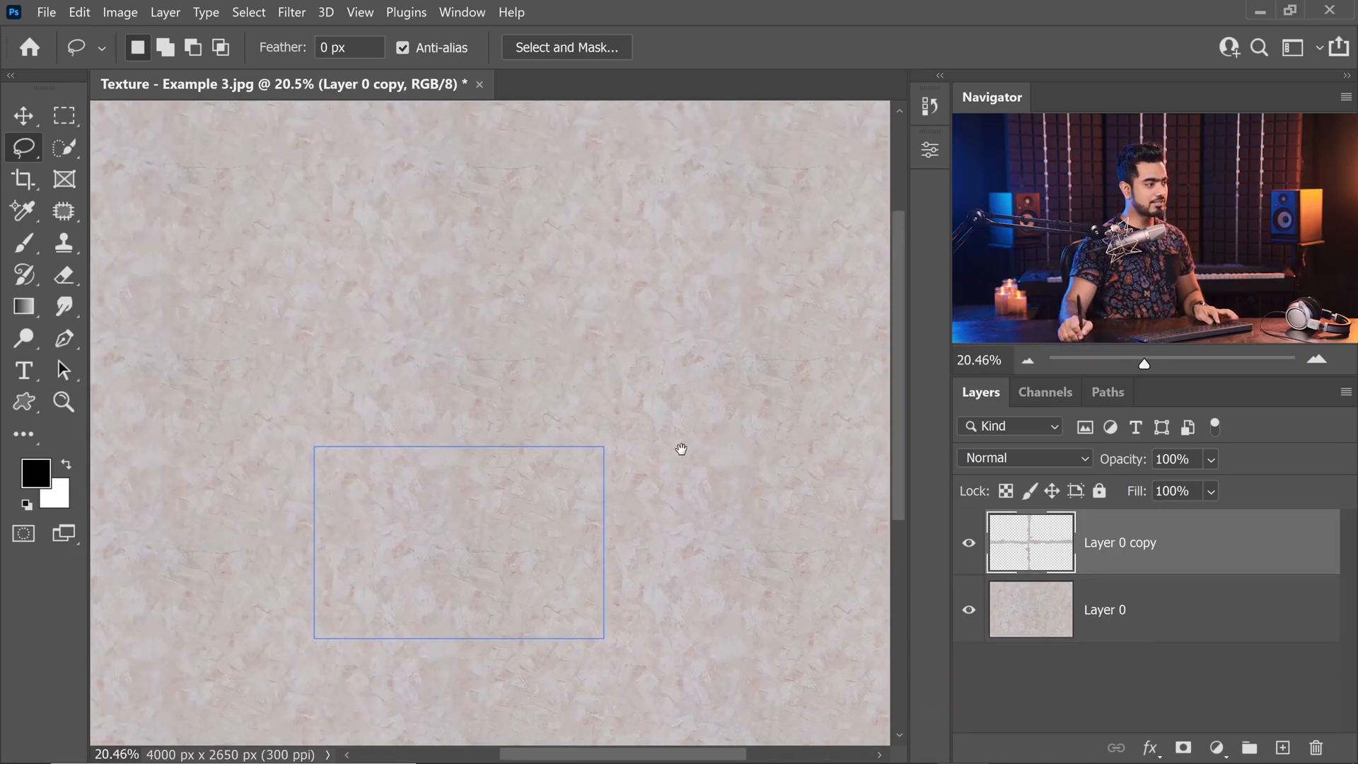
{"action": "left_click_drag", "start_coordinate": [517, 465], "coordinate": [308, 406]}
{"action": "left_click_drag", "start_coordinate": [628, 401], "coordinate": [550, 449]}
{"action": "left_click_drag", "start_coordinate": [550, 390], "coordinate": [627, 386]}
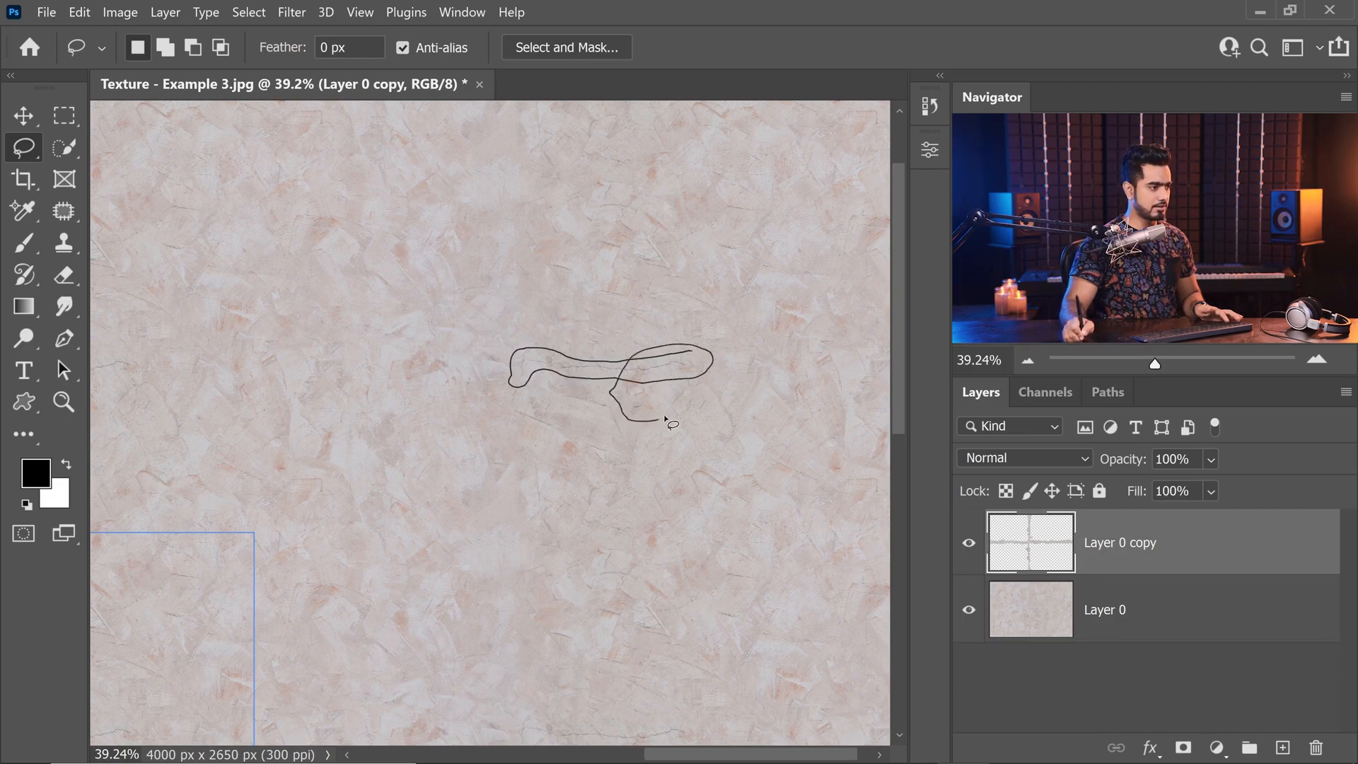
{"action": "mouse_move", "coordinate": [669, 423]}
{"action": "left_mouse_down"}
{"action": "mouse_move", "coordinate": [688, 357]}
{"action": "mouse_move", "coordinate": [637, 337]}
{"action": "mouse_move", "coordinate": [818, 243]}
{"action": "left_mouse_up"}
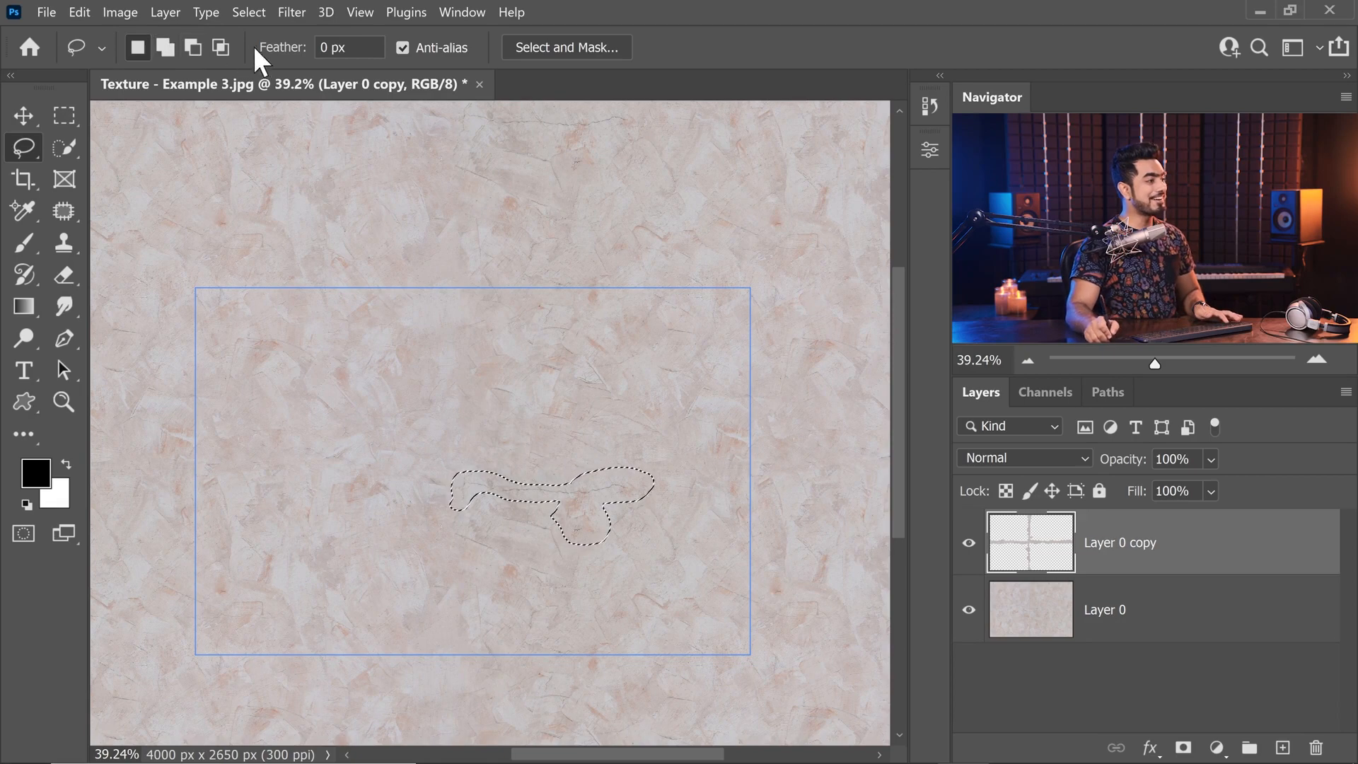
{"action": "left_click", "coordinate": [91, 15]}
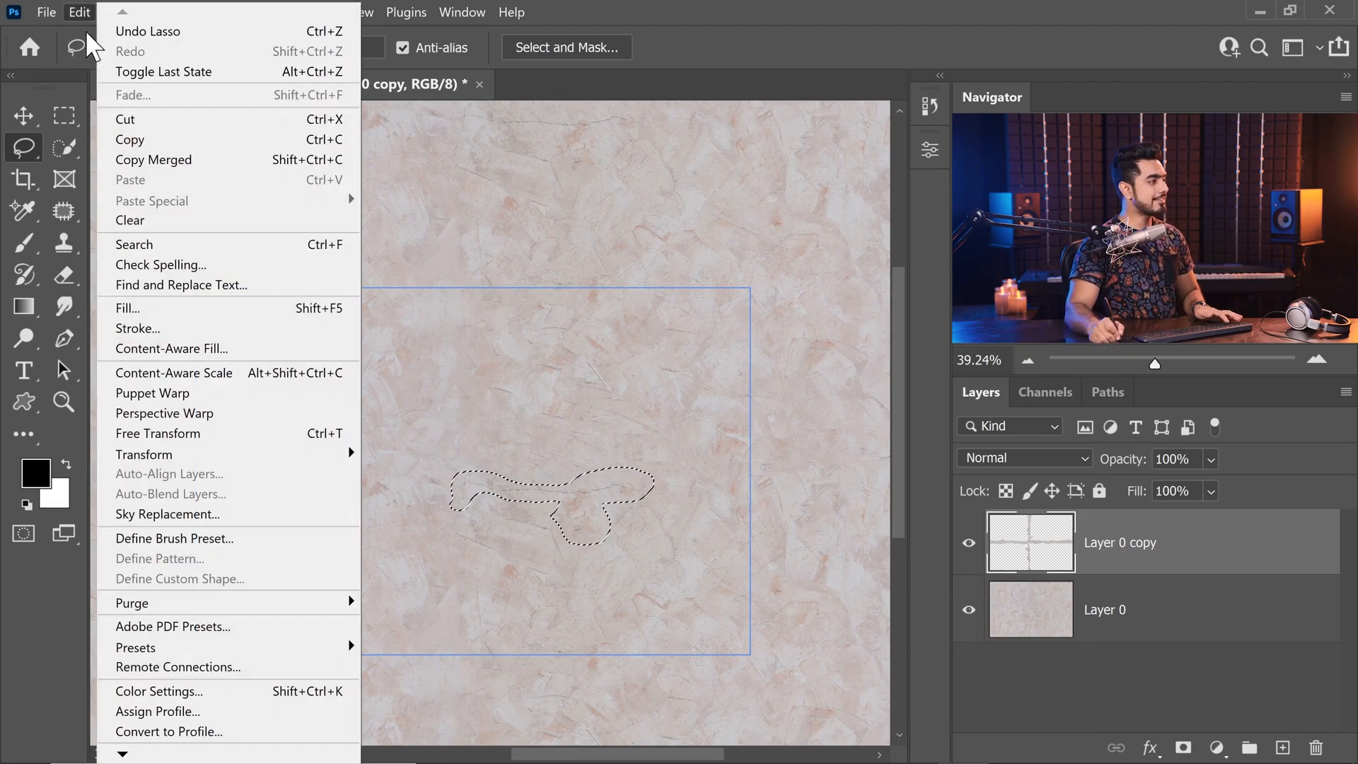
{"action": "left_click", "coordinate": [154, 348]}
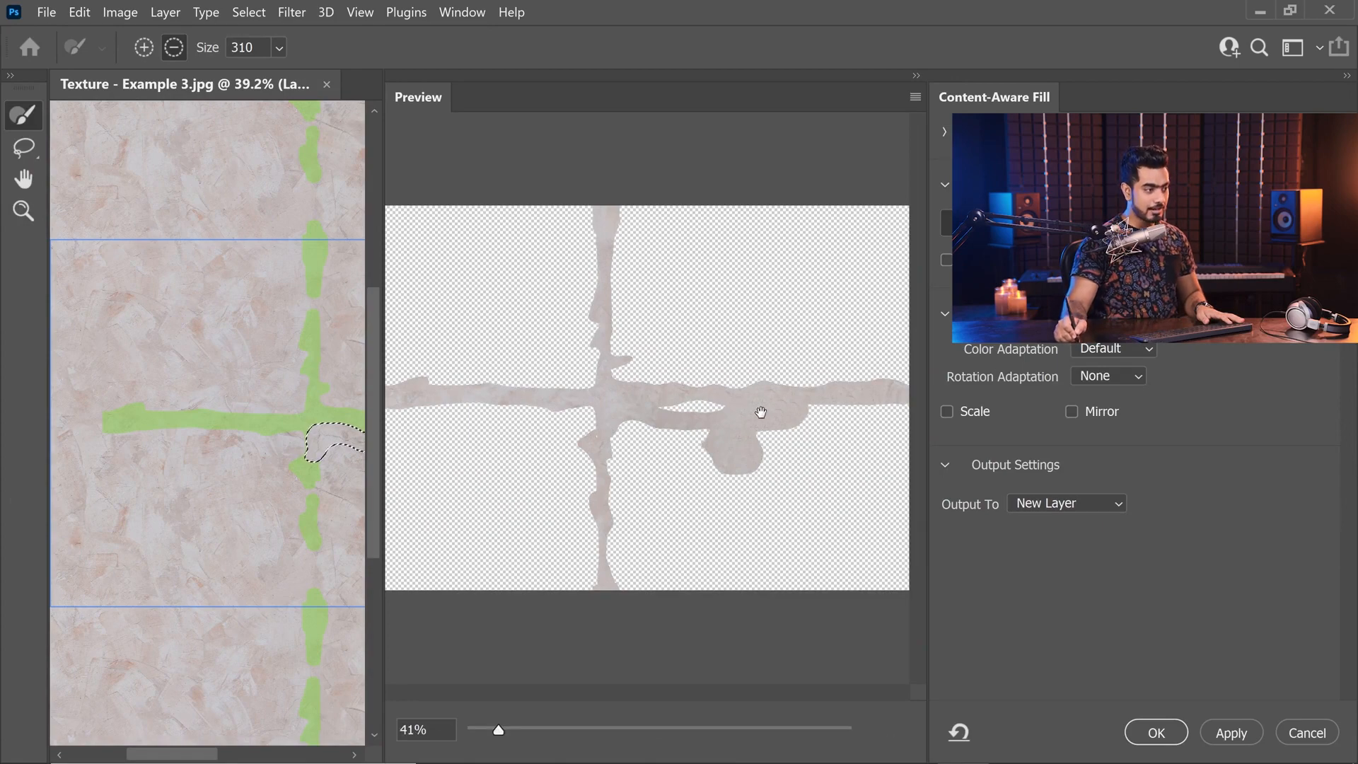
{"action": "left_click", "coordinate": [1310, 739]}
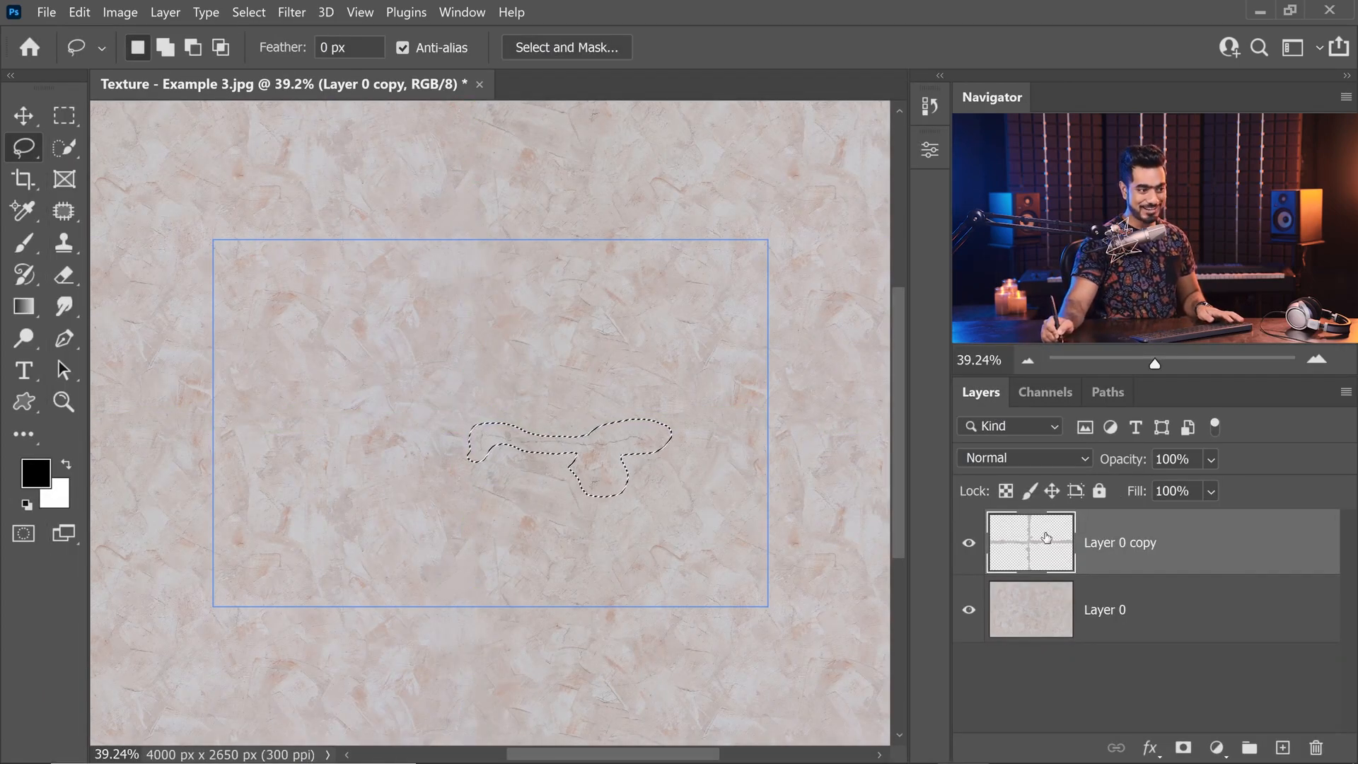
Select both Layer 0 copy and Layer 0 and merge them into a single layer.
{"action": "left_click", "coordinate": [1116, 602]}
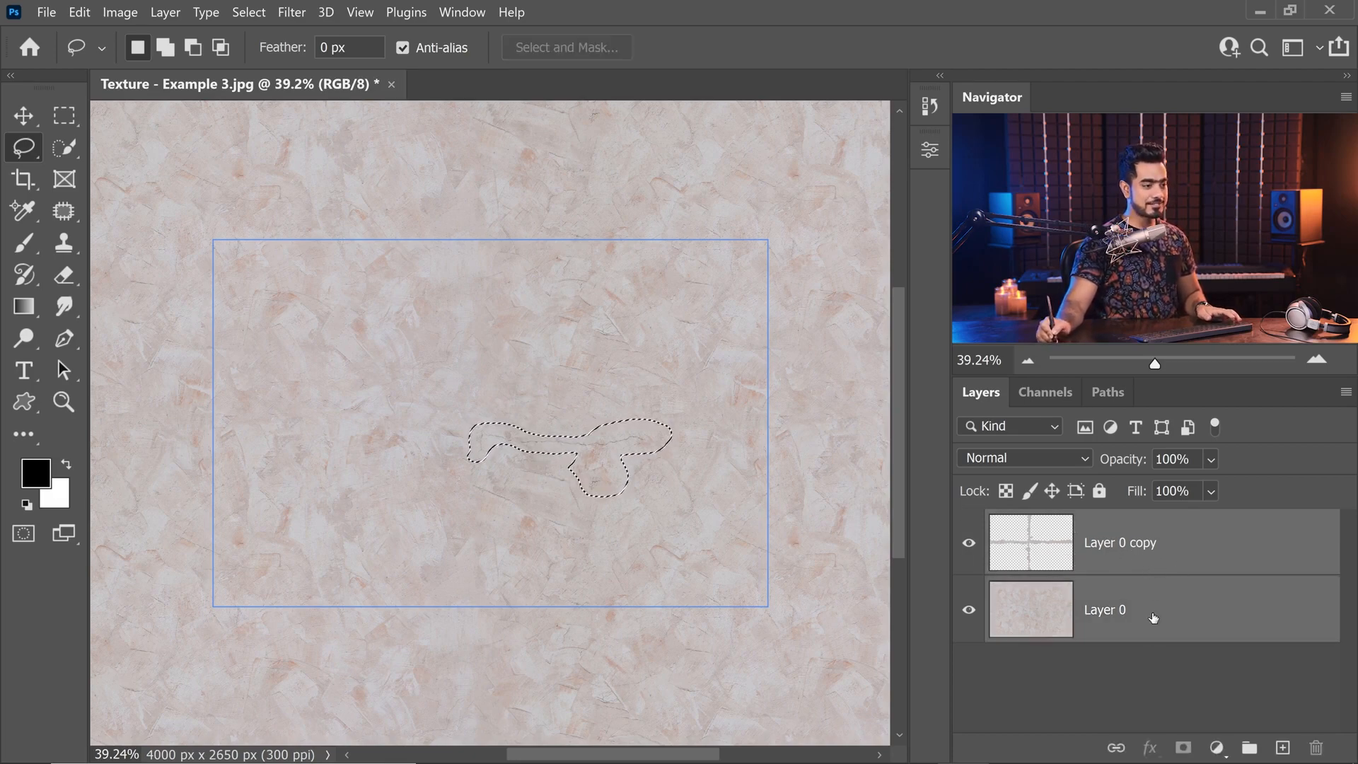
{"action": "left_click", "coordinate": [1189, 544]}
{"action": "left_click", "coordinate": [1200, 620], "text": "ctrl"}
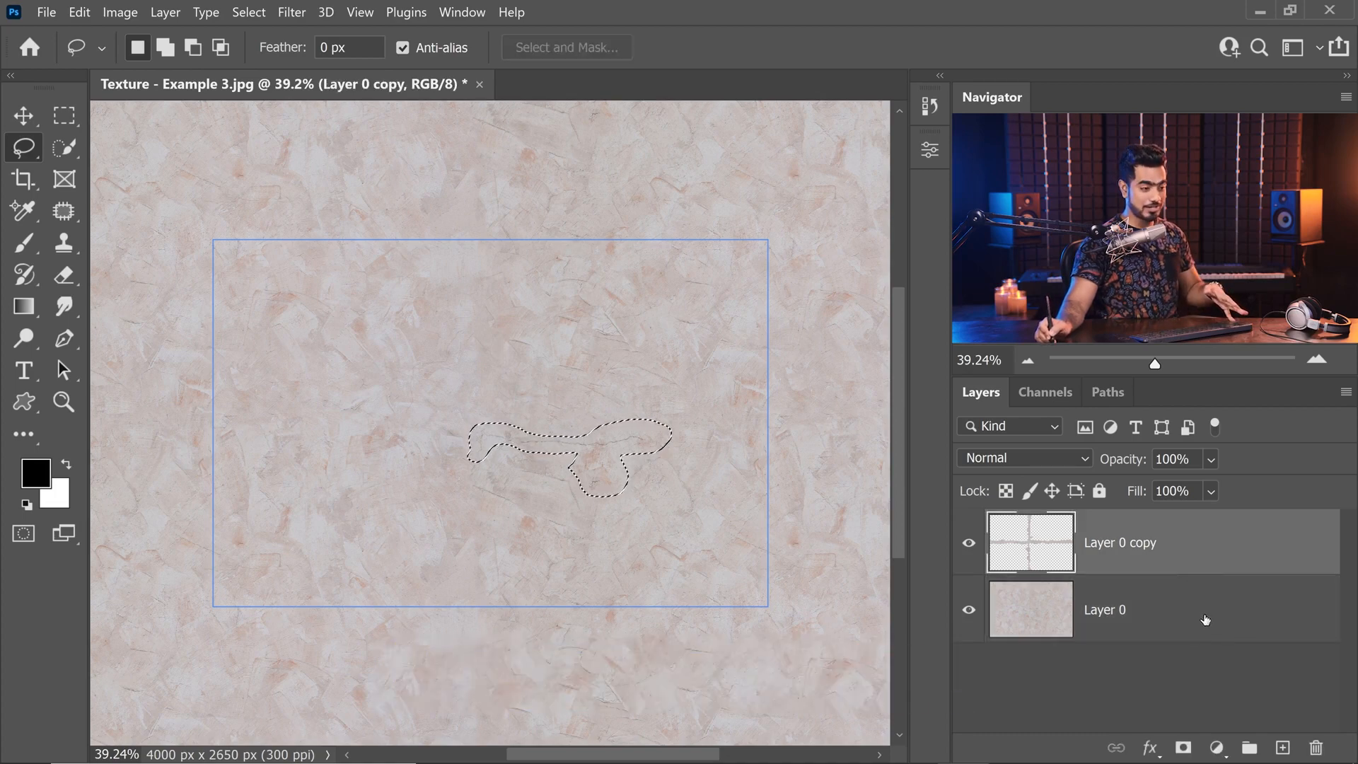
{"action": "key", "text": "ctrl+e"}
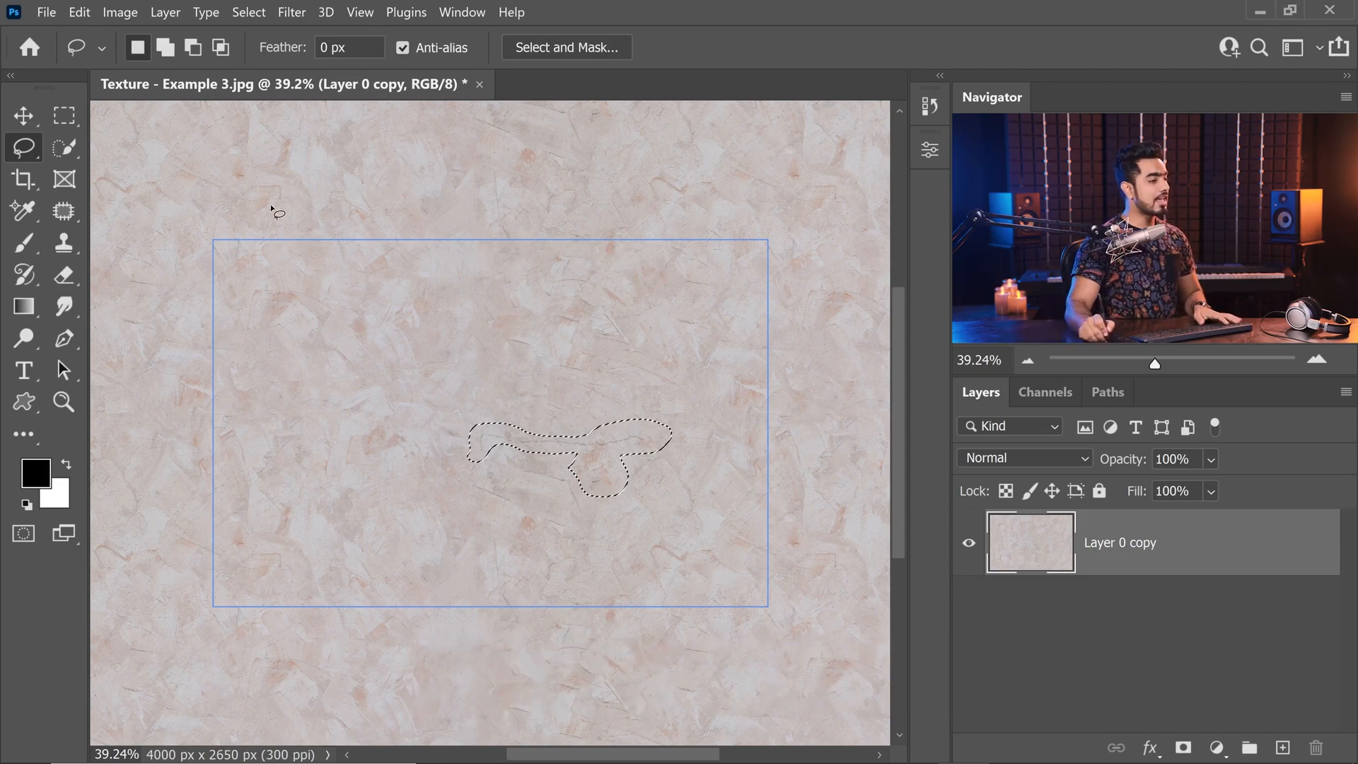
Fill the selected crack with Content-Aware Fill, output to the current layer, and deselect.
{"action": "left_click", "coordinate": [78, 13]}
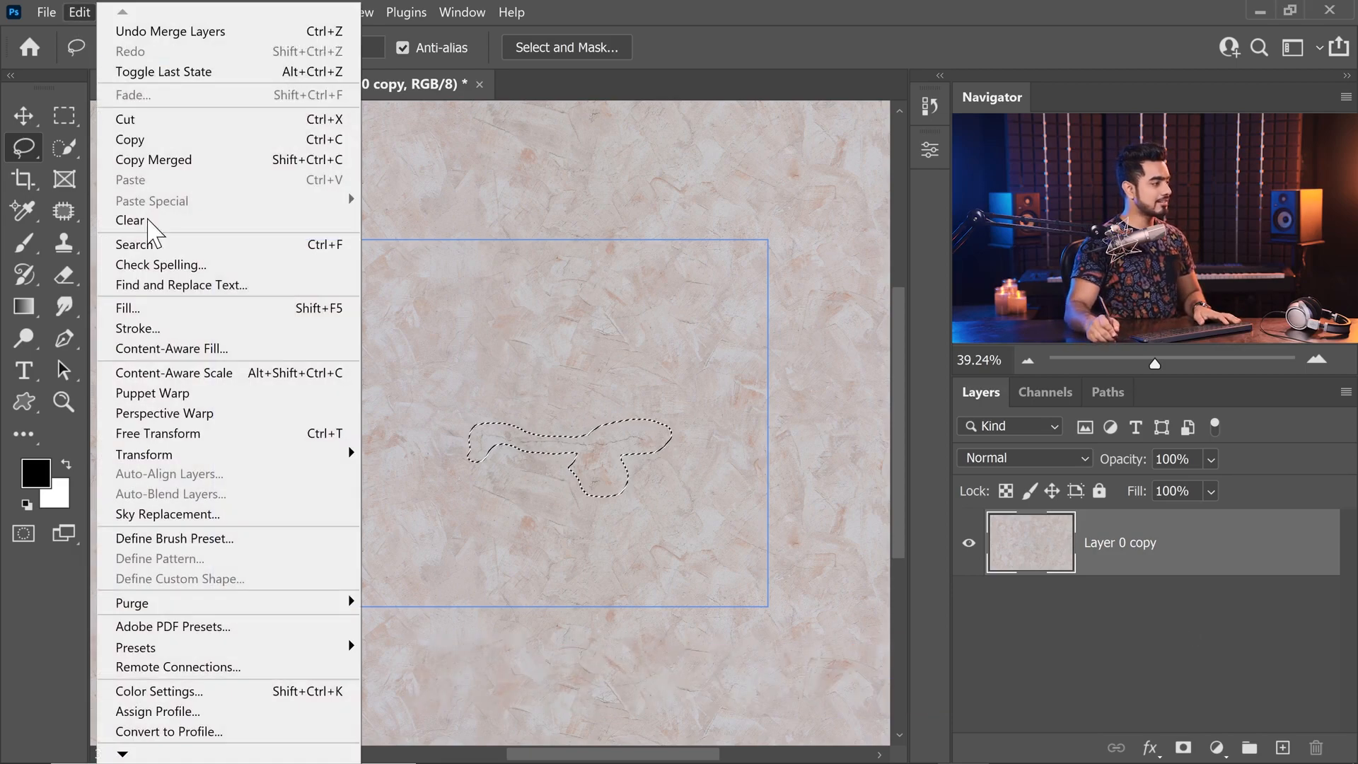
{"action": "left_click", "coordinate": [167, 348]}
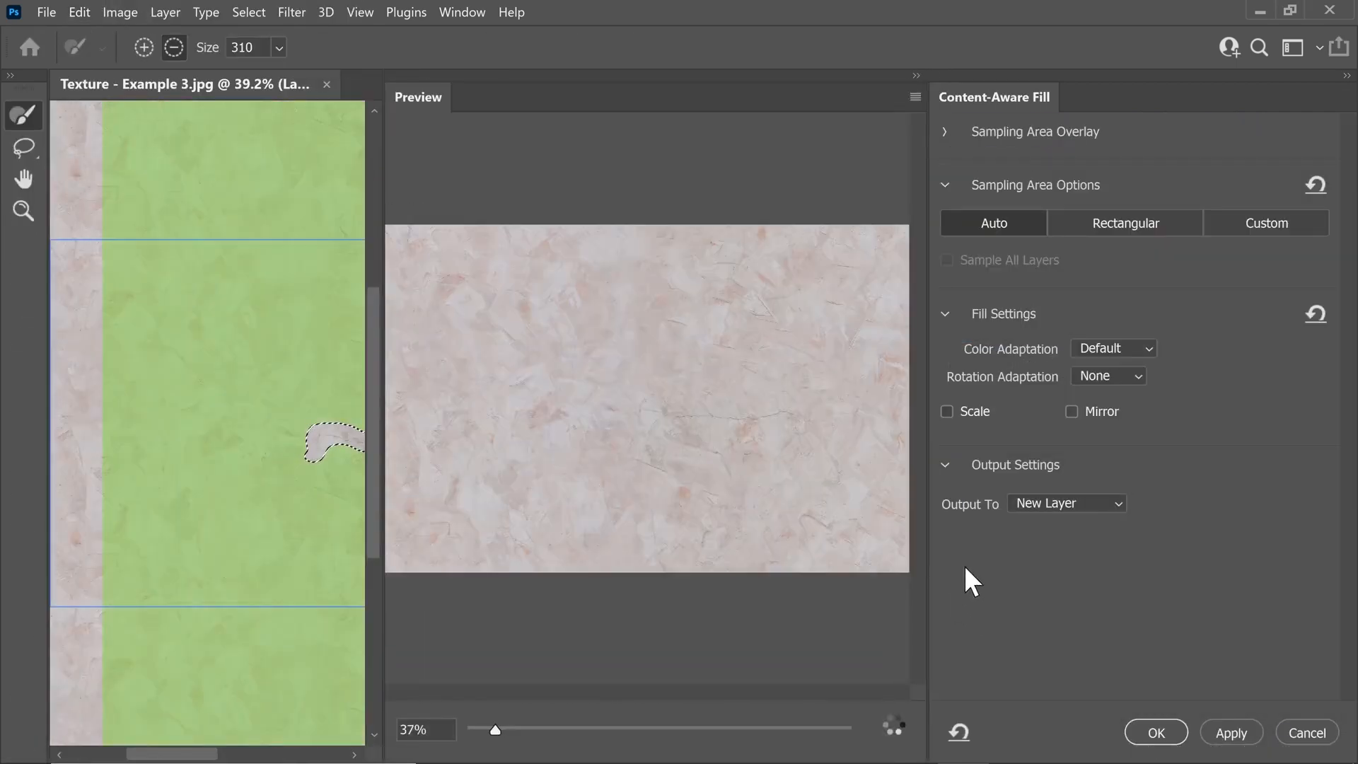
{"action": "left_click", "coordinate": [1022, 504]}
{"action": "left_click", "coordinate": [1072, 521]}
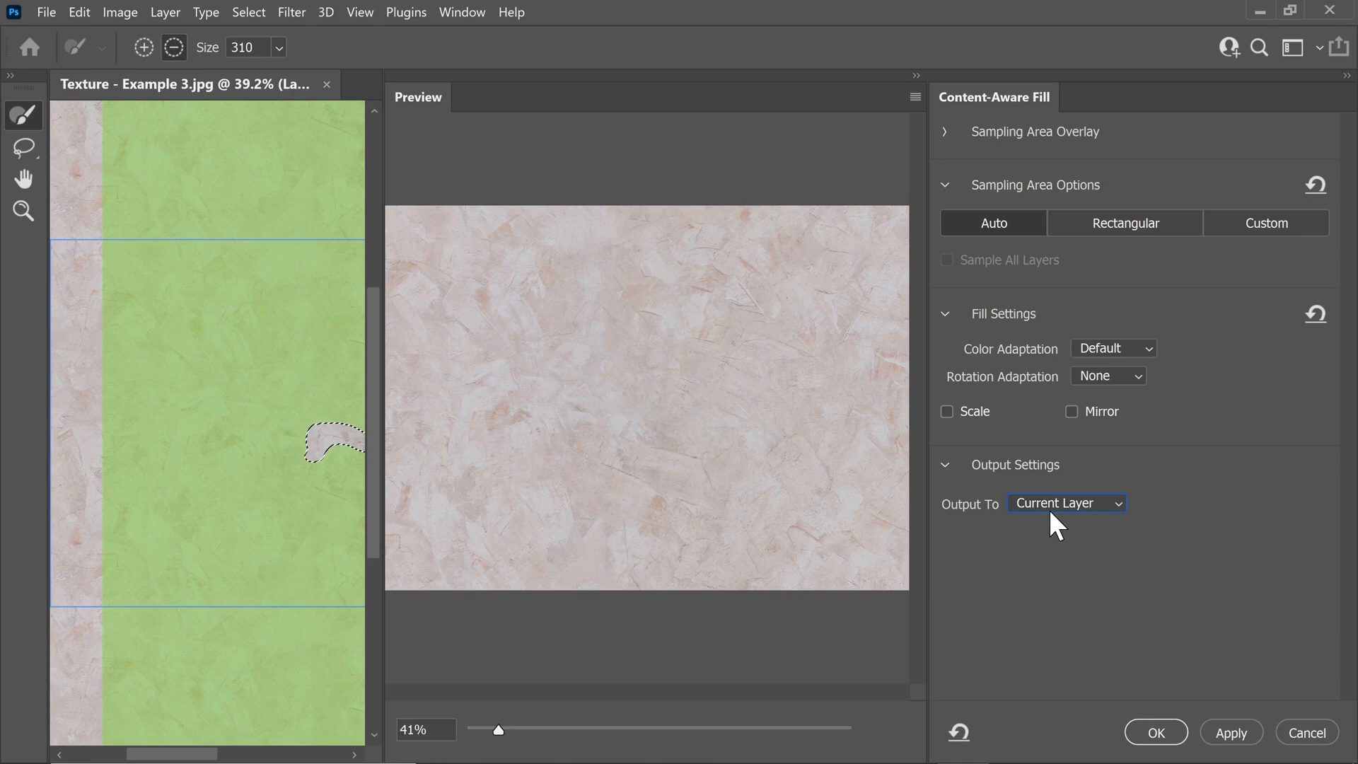
{"action": "left_click", "coordinate": [1145, 731]}
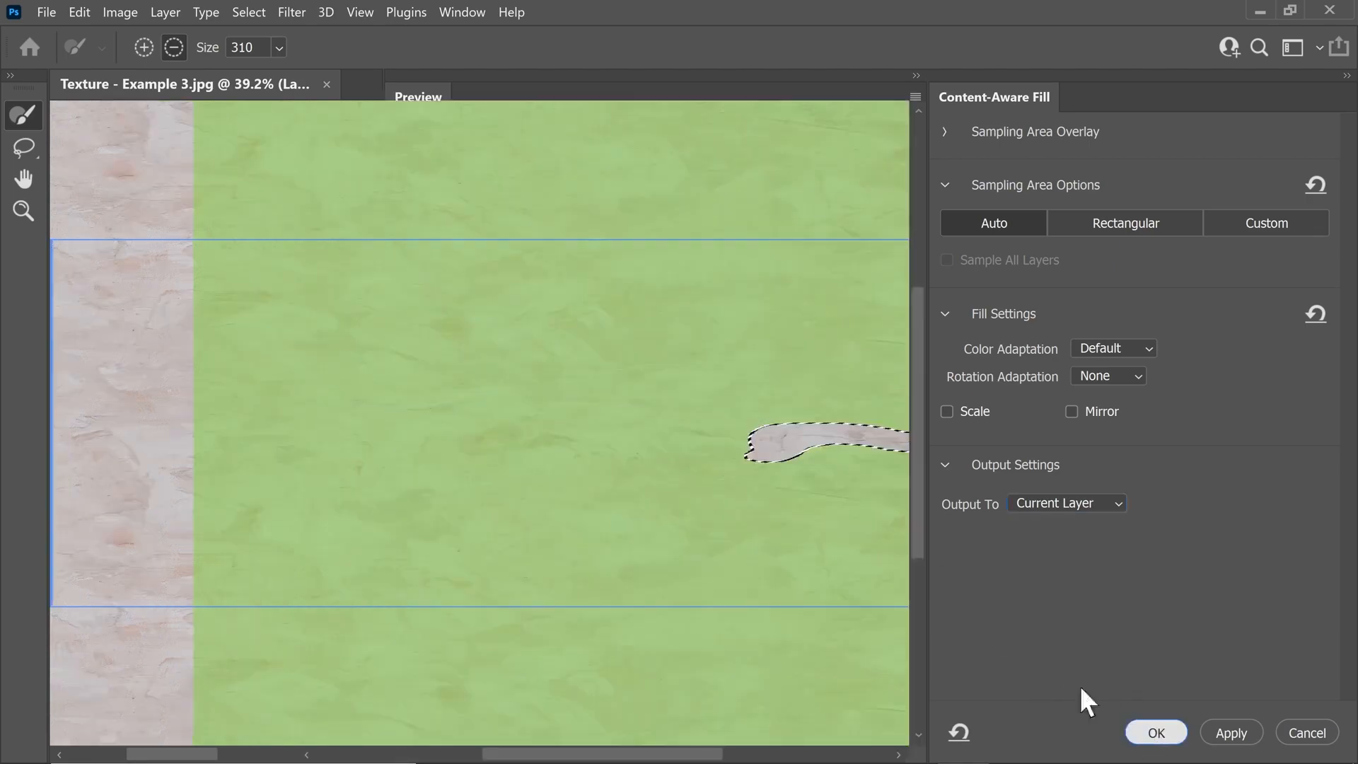
{"action": "key", "text": "ctrl+d"}
Examine the tiled texture at several zoom levels for remaining seams and uneven brightness between the repeats.
{"action": "scroll", "coordinate": [670, 370], "scroll_direction": "down", "scroll_amount": 5}
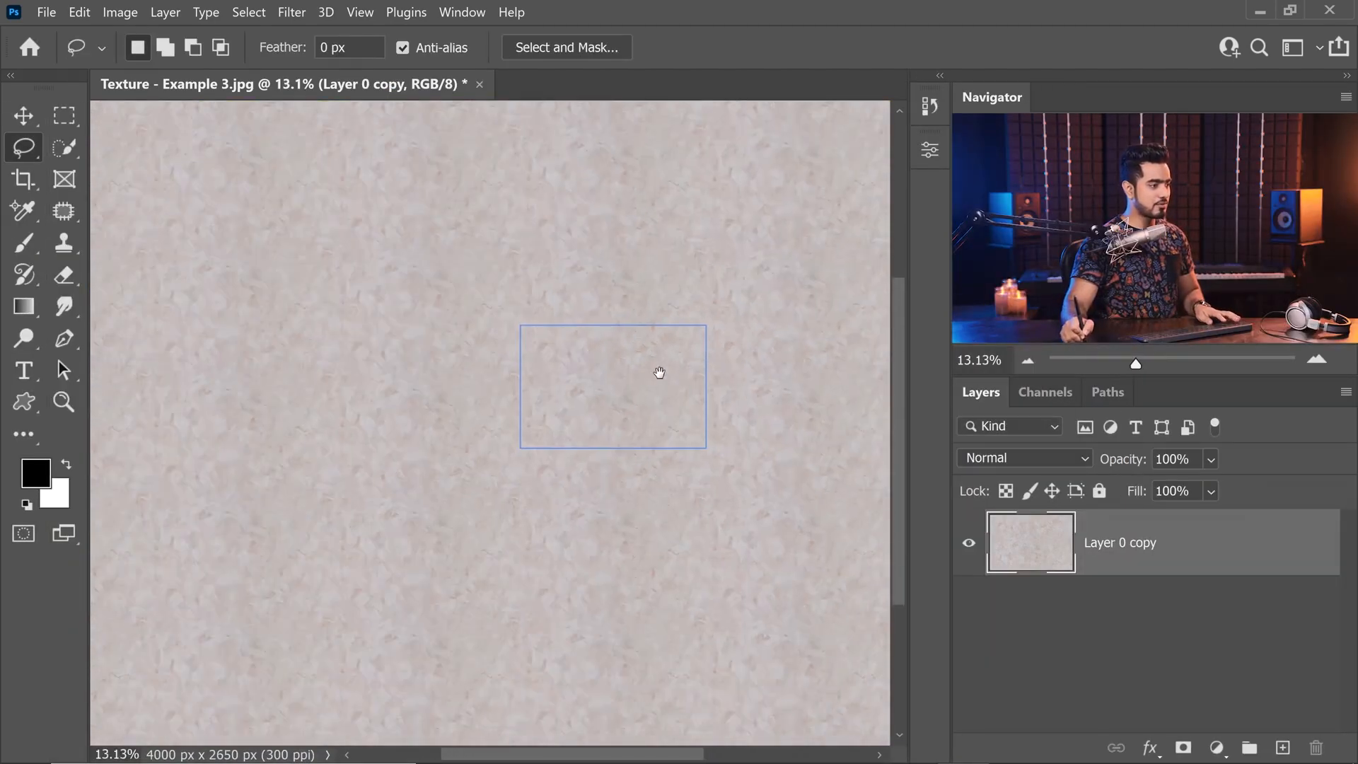
{"action": "left_click_drag", "start_coordinate": [658, 373], "coordinate": [448, 395]}
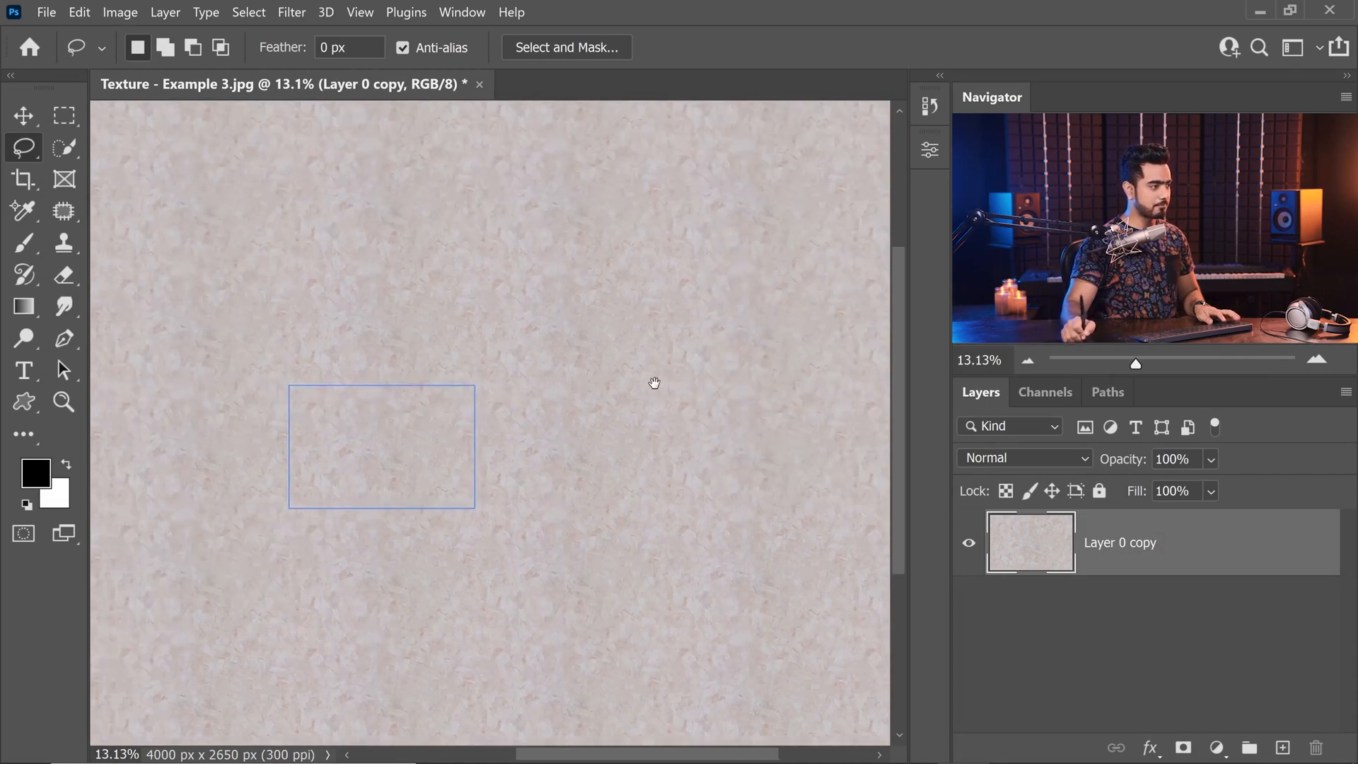
{"action": "scroll", "coordinate": [667, 374], "scroll_direction": "up", "scroll_amount": 3}
{"action": "left_click_drag", "start_coordinate": [412, 426], "coordinate": [849, 330]}
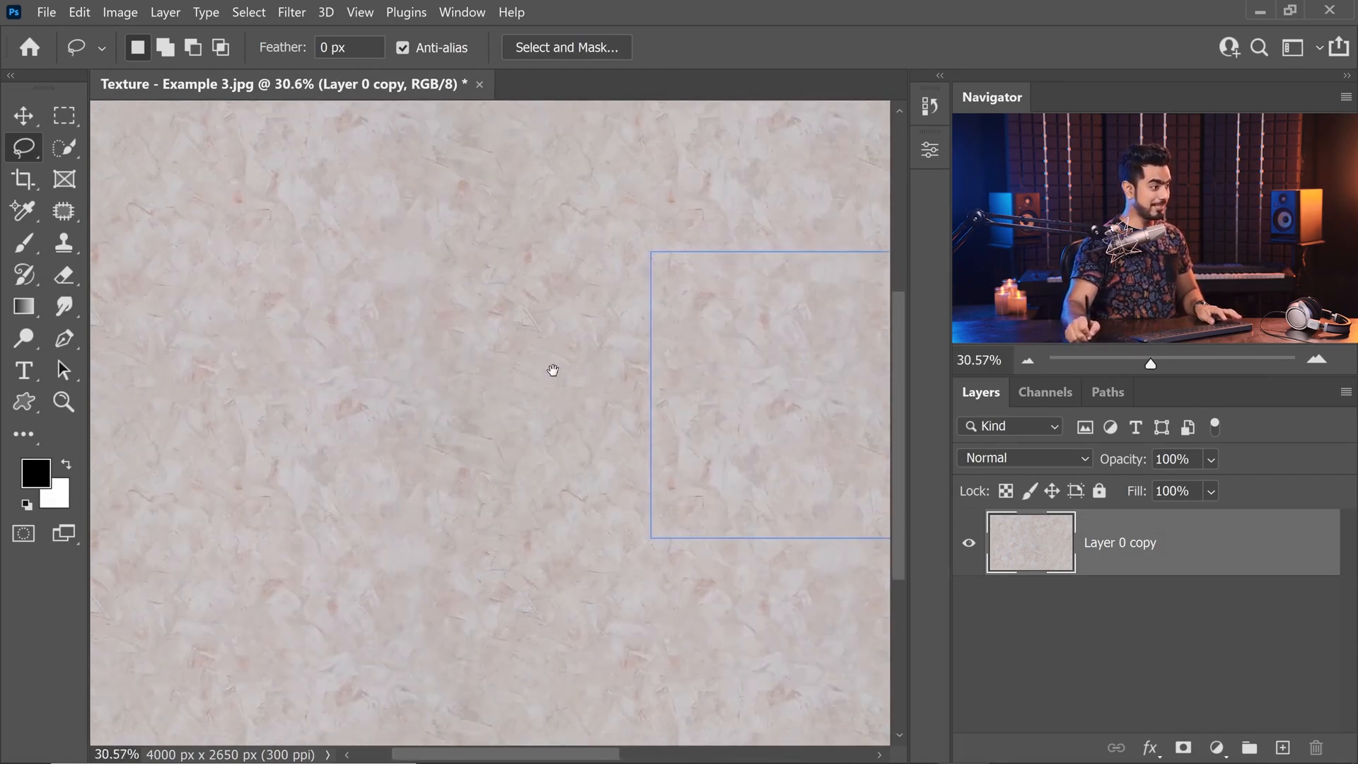
{"action": "left_click_drag", "start_coordinate": [655, 429], "coordinate": [327, 464]}
{"action": "scroll", "coordinate": [625, 370], "scroll_direction": "down", "scroll_amount": 8}
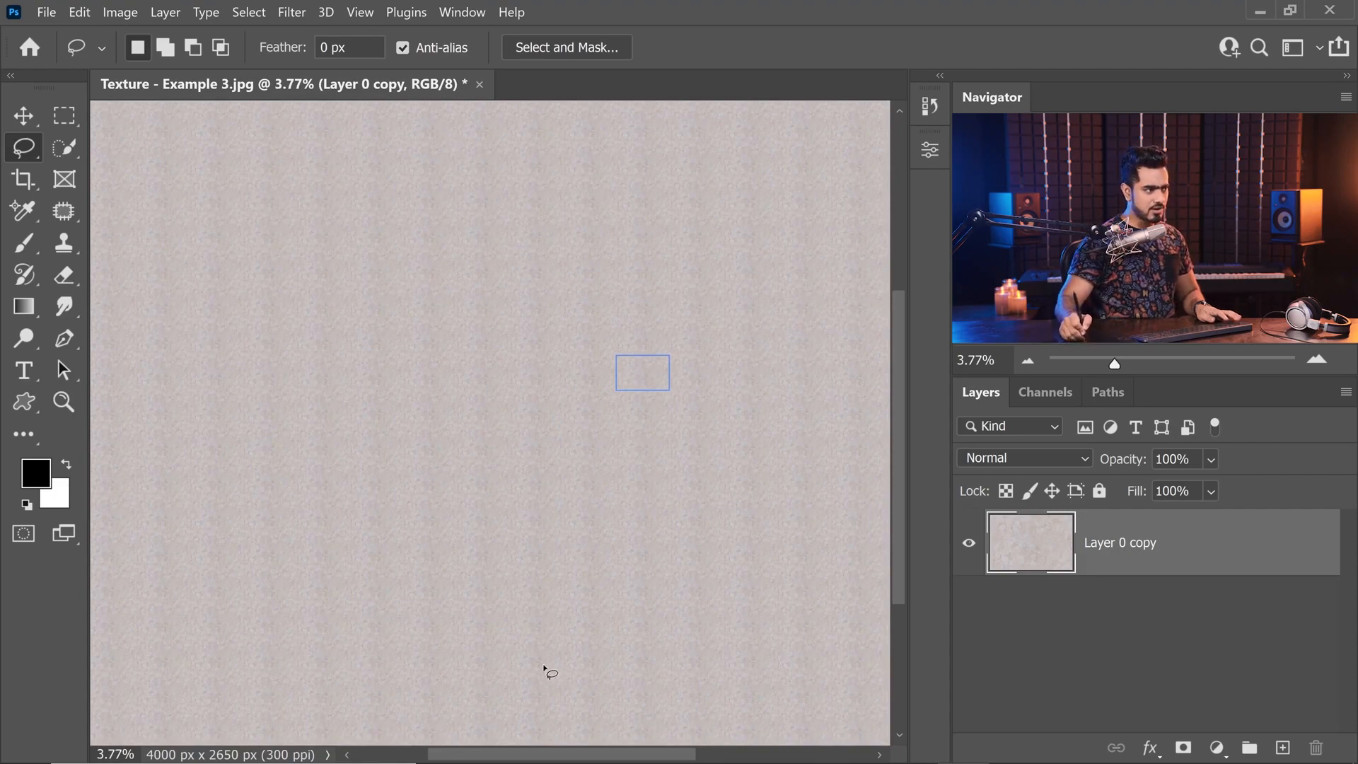
{"action": "left_click_drag", "start_coordinate": [531, 385], "coordinate": [551, 387]}
{"action": "left_click_drag", "start_coordinate": [714, 417], "coordinate": [481, 367]}
{"action": "mouse_move", "coordinate": [414, 340]}
{"action": "left_mouse_down"}
{"action": "mouse_move", "coordinate": [455, 336]}
{"action": "mouse_move", "coordinate": [418, 349]}
{"action": "mouse_move", "coordinate": [433, 400]}
{"action": "left_mouse_up"}
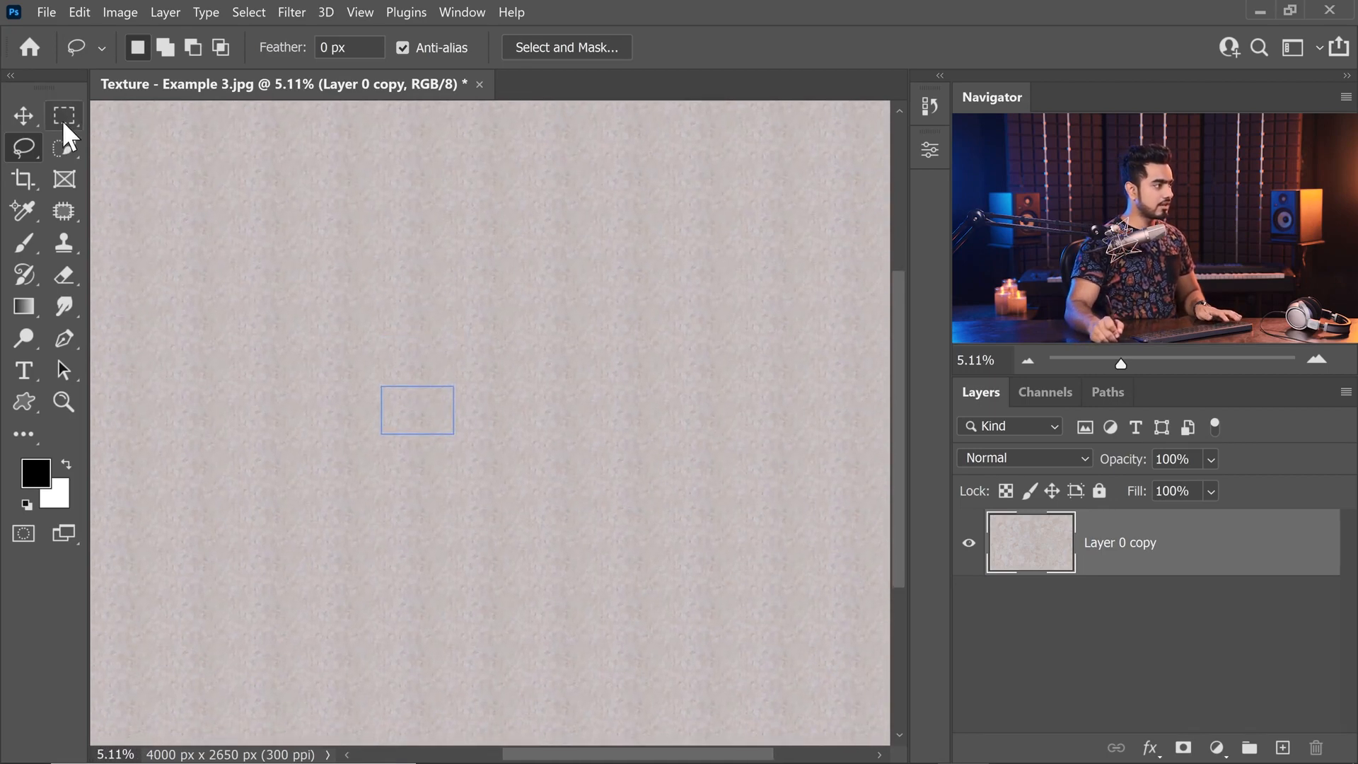
Select a narrow full-height strip near the middle of the tile with the Rectangular Marquee and add a Curves adjustment layer to it.
{"action": "left_click", "coordinate": [62, 120]}
{"action": "left_click", "coordinate": [117, 113]}
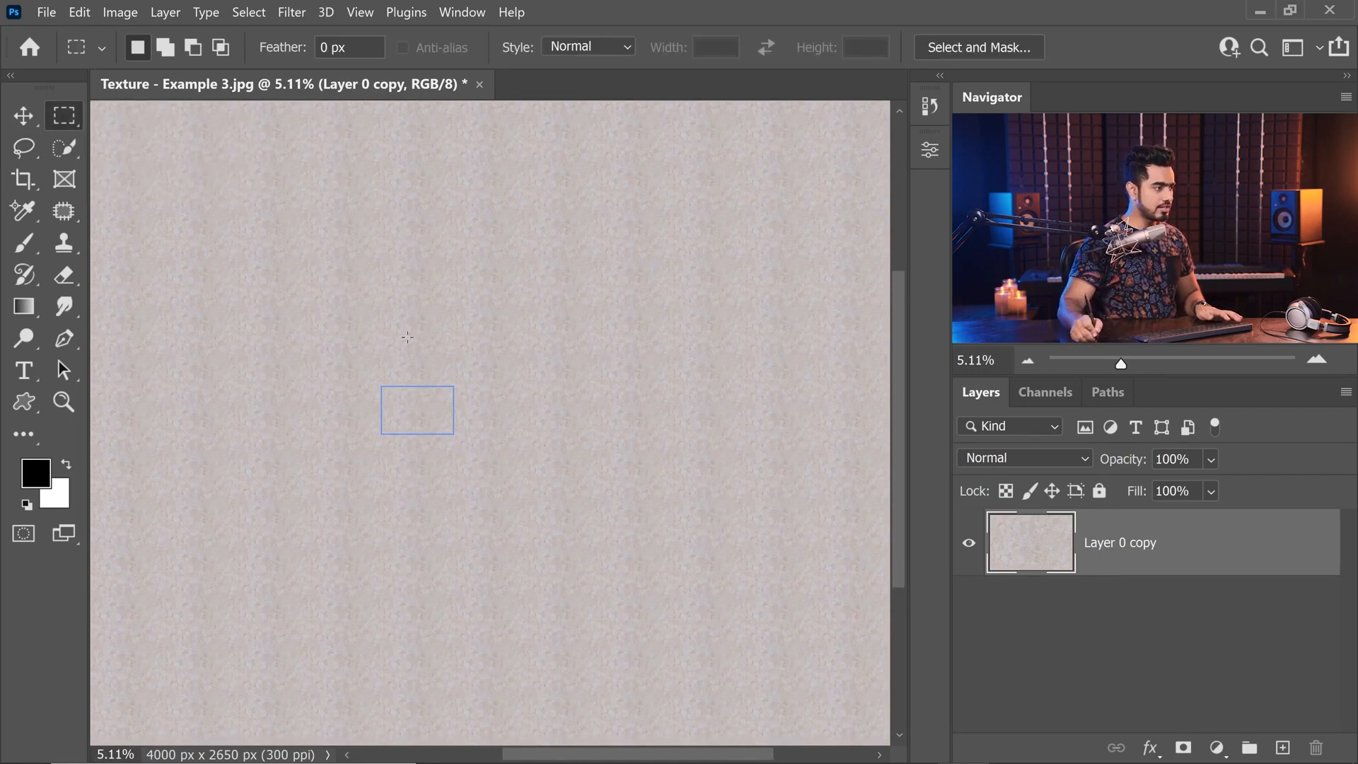
{"action": "left_click_drag", "start_coordinate": [412, 308], "coordinate": [432, 431]}
{"action": "left_click", "coordinate": [1217, 747]}
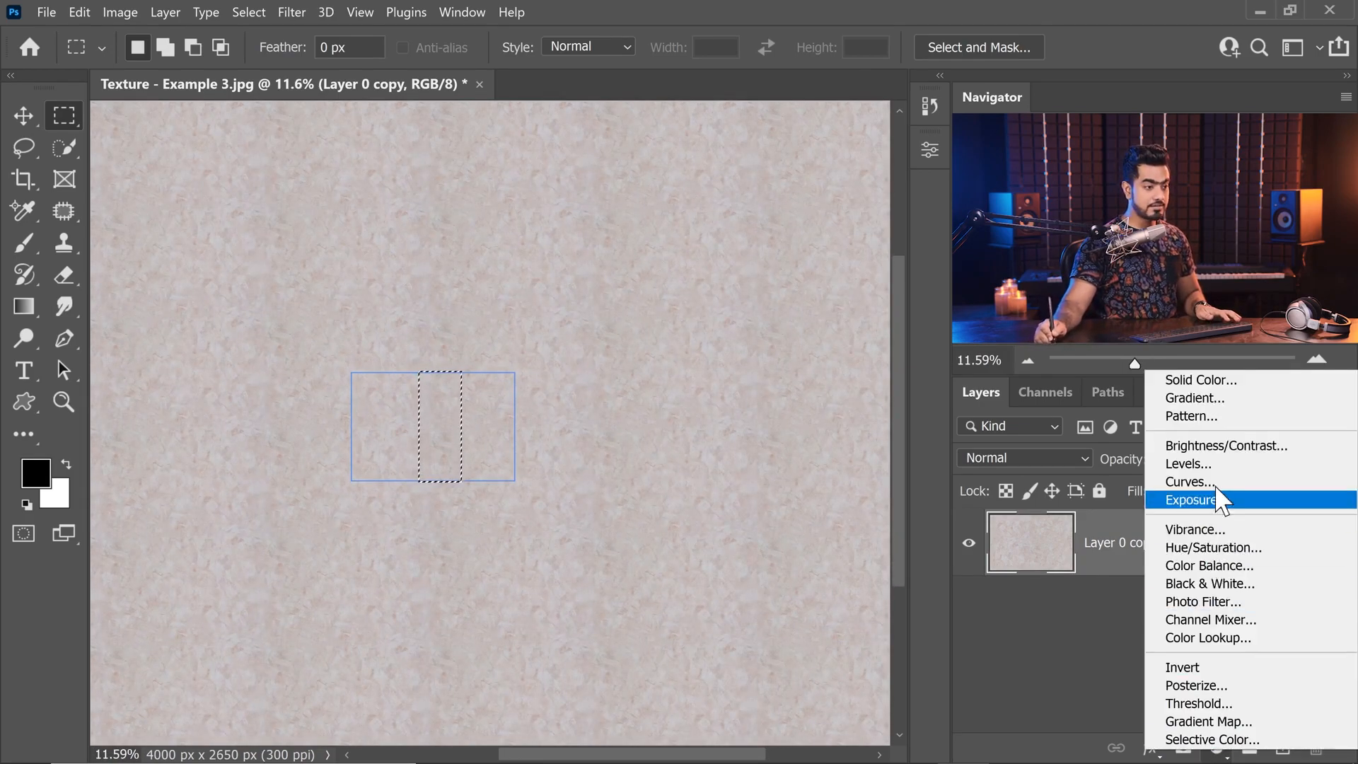
{"action": "left_click", "coordinate": [1176, 483]}
Brighten the masked strip by raising a point on the RGB curve to input 163, output 172.
{"action": "left_click_drag", "start_coordinate": [491, 325], "coordinate": [309, 360]}
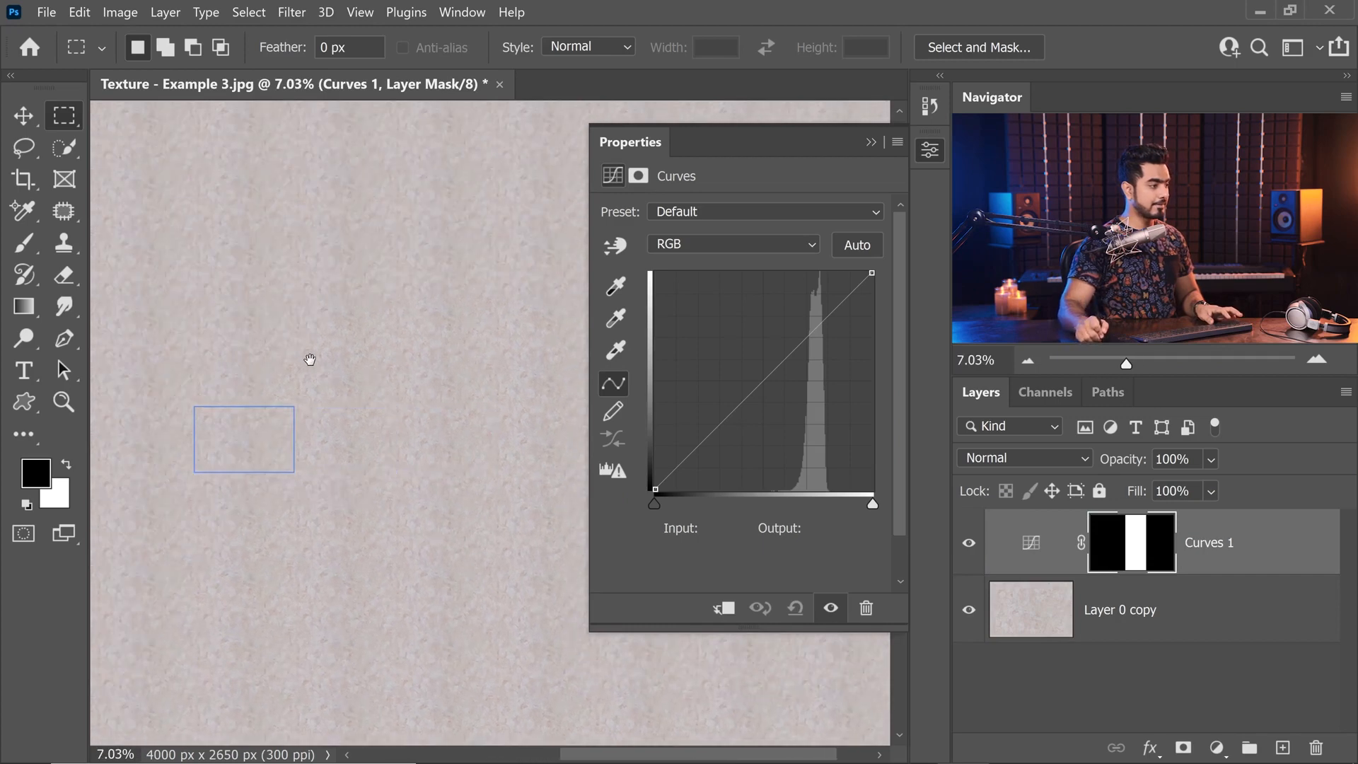
{"action": "left_click_drag", "start_coordinate": [787, 349], "coordinate": [793, 343]}
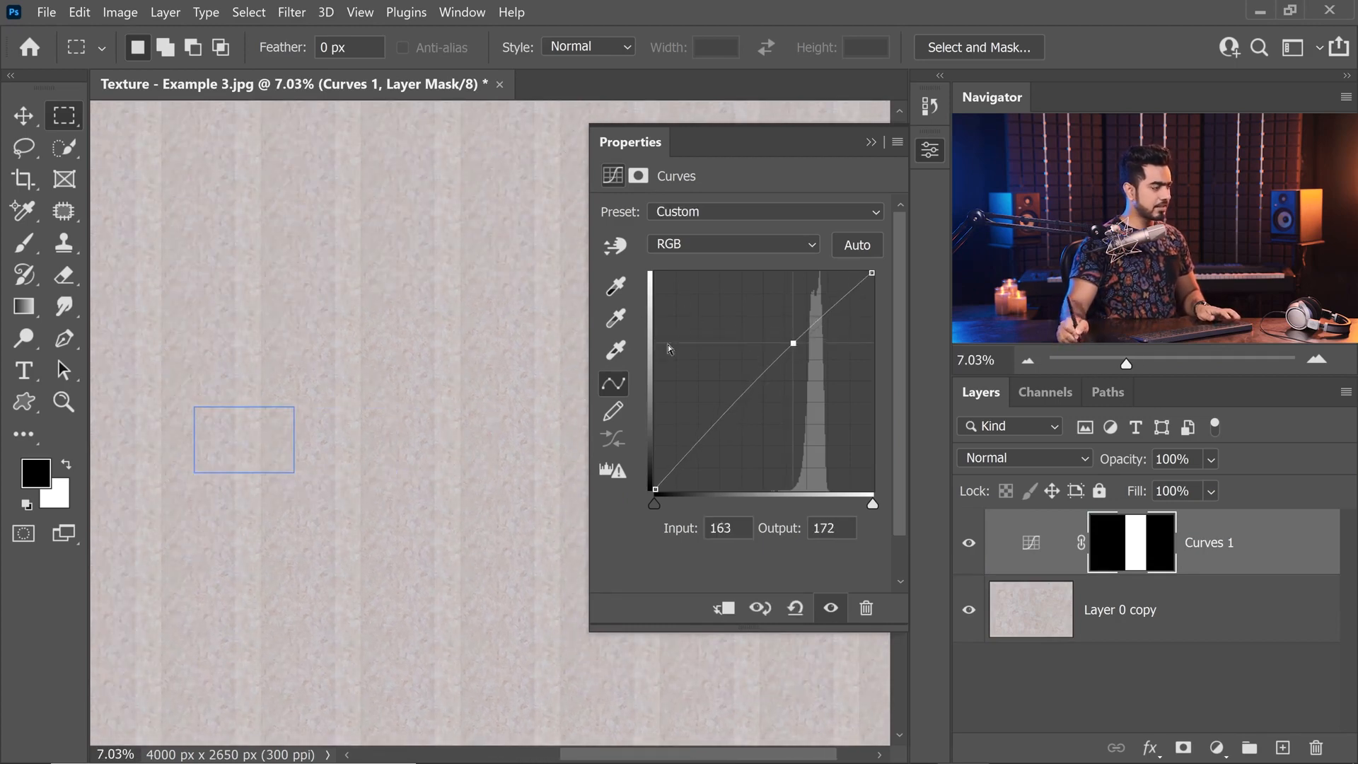
{"action": "left_click_drag", "start_coordinate": [388, 338], "coordinate": [349, 348]}
{"action": "left_click_drag", "start_coordinate": [285, 376], "coordinate": [423, 324]}
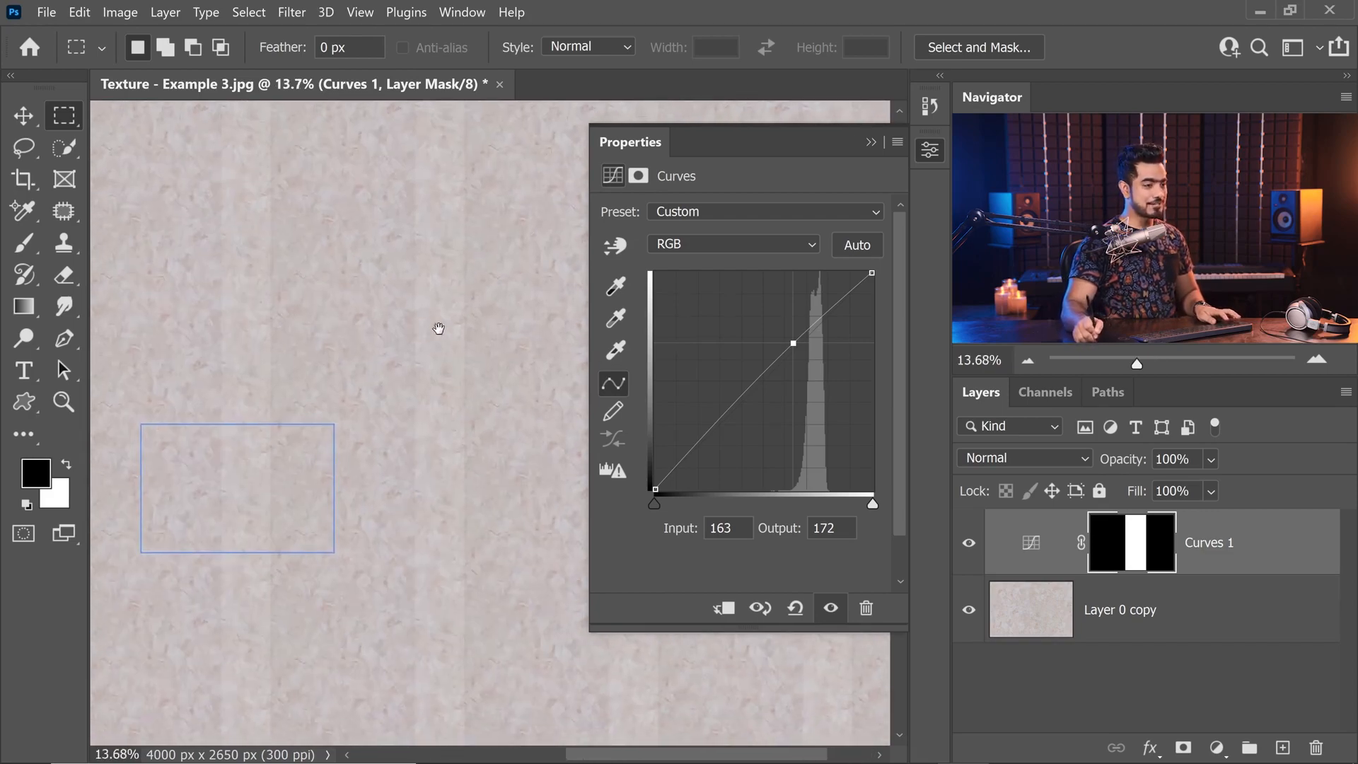
Soften the Curves 1 layer mask by setting its Feather to 250 px.
{"action": "left_click", "coordinate": [1131, 546]}
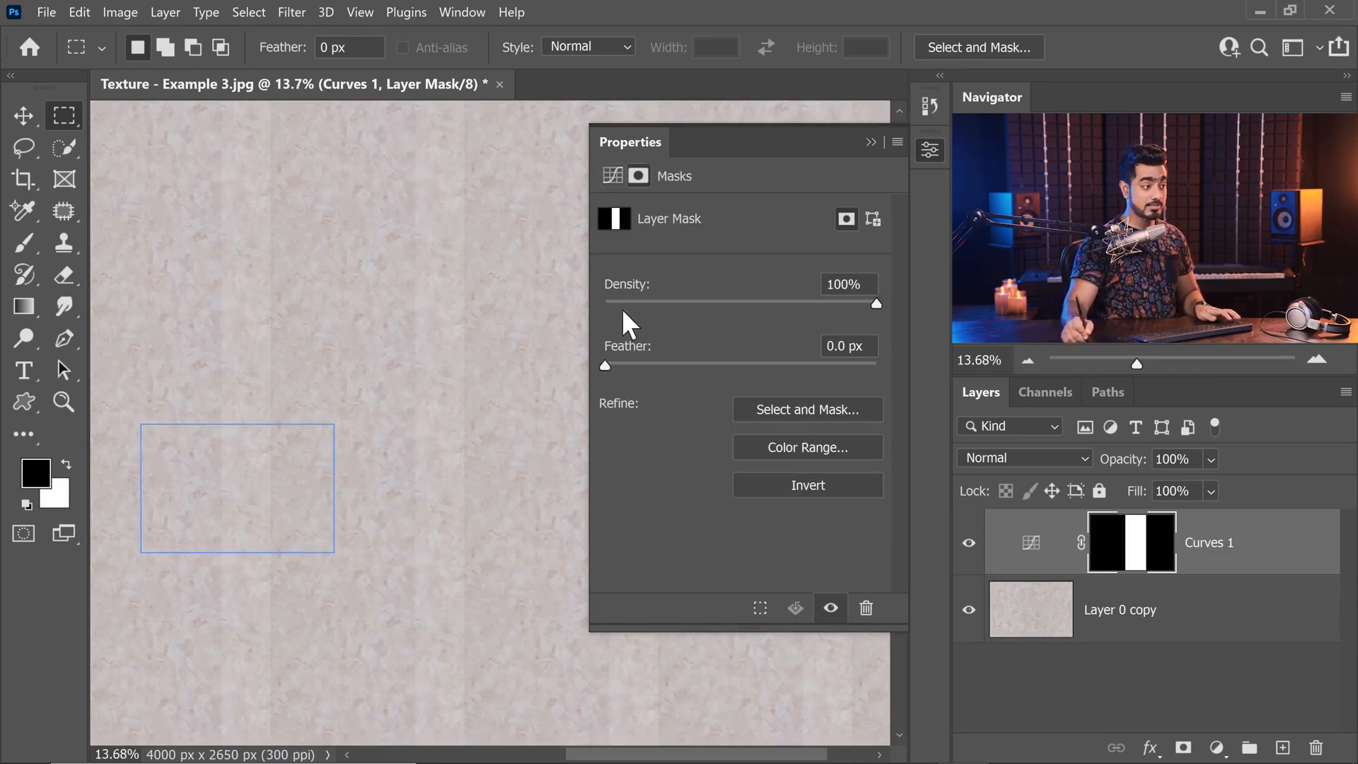
{"action": "left_click", "coordinate": [460, 13]}
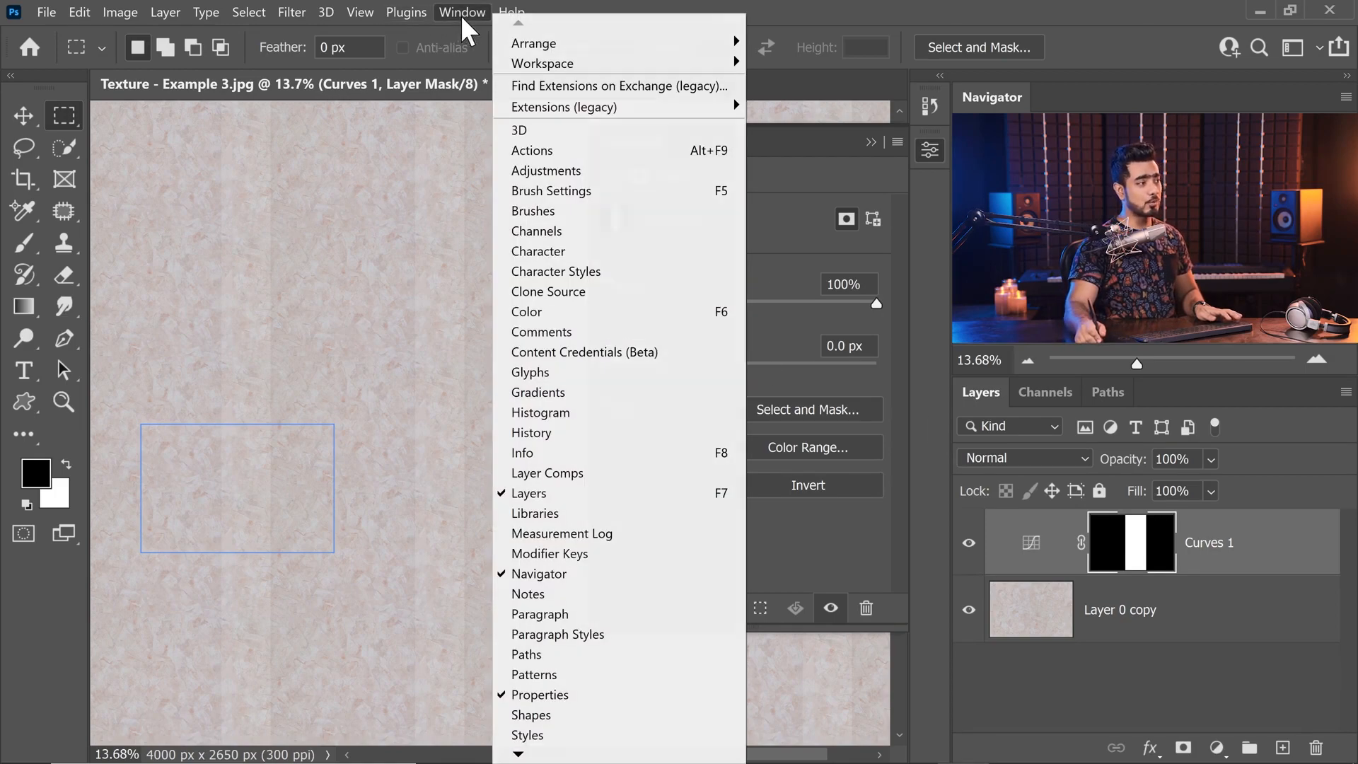
{"action": "left_click", "coordinate": [801, 532]}
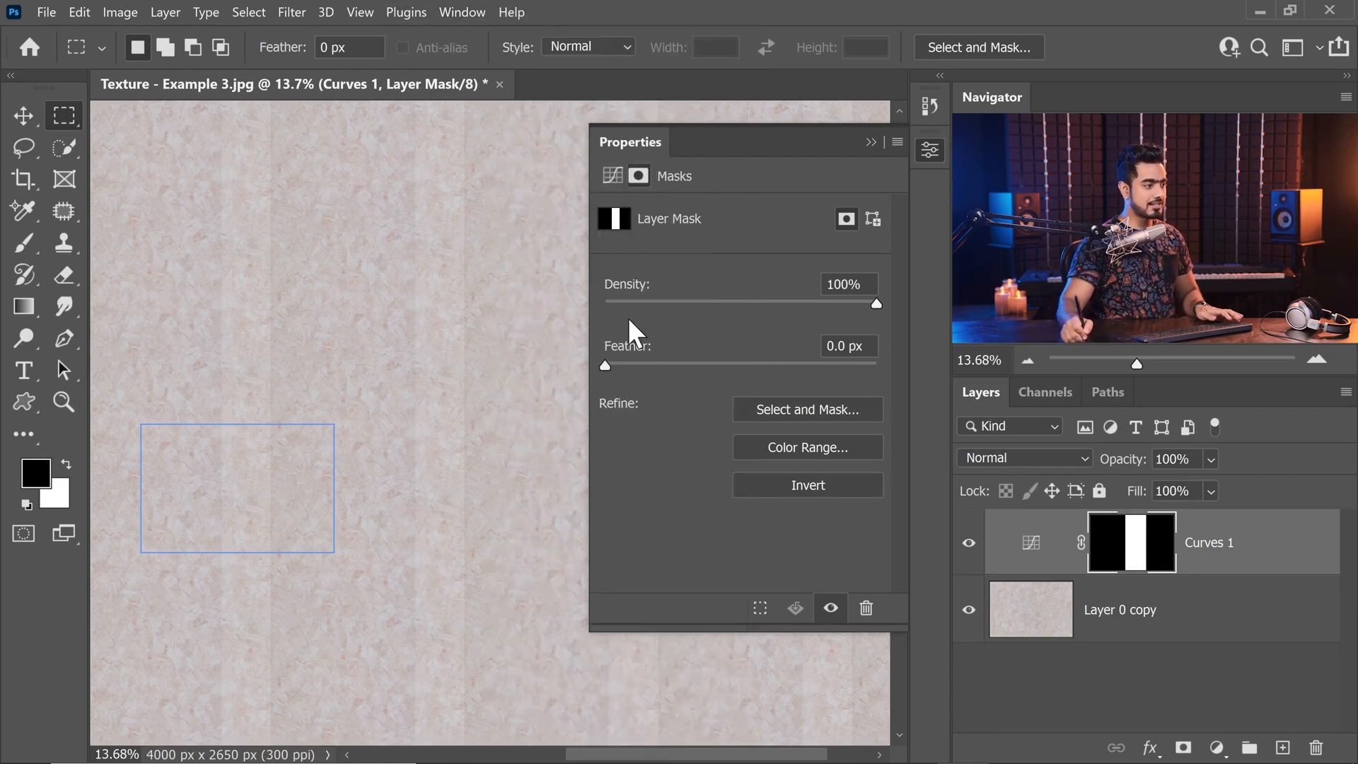
{"action": "left_click_drag", "start_coordinate": [701, 368], "coordinate": [795, 368]}
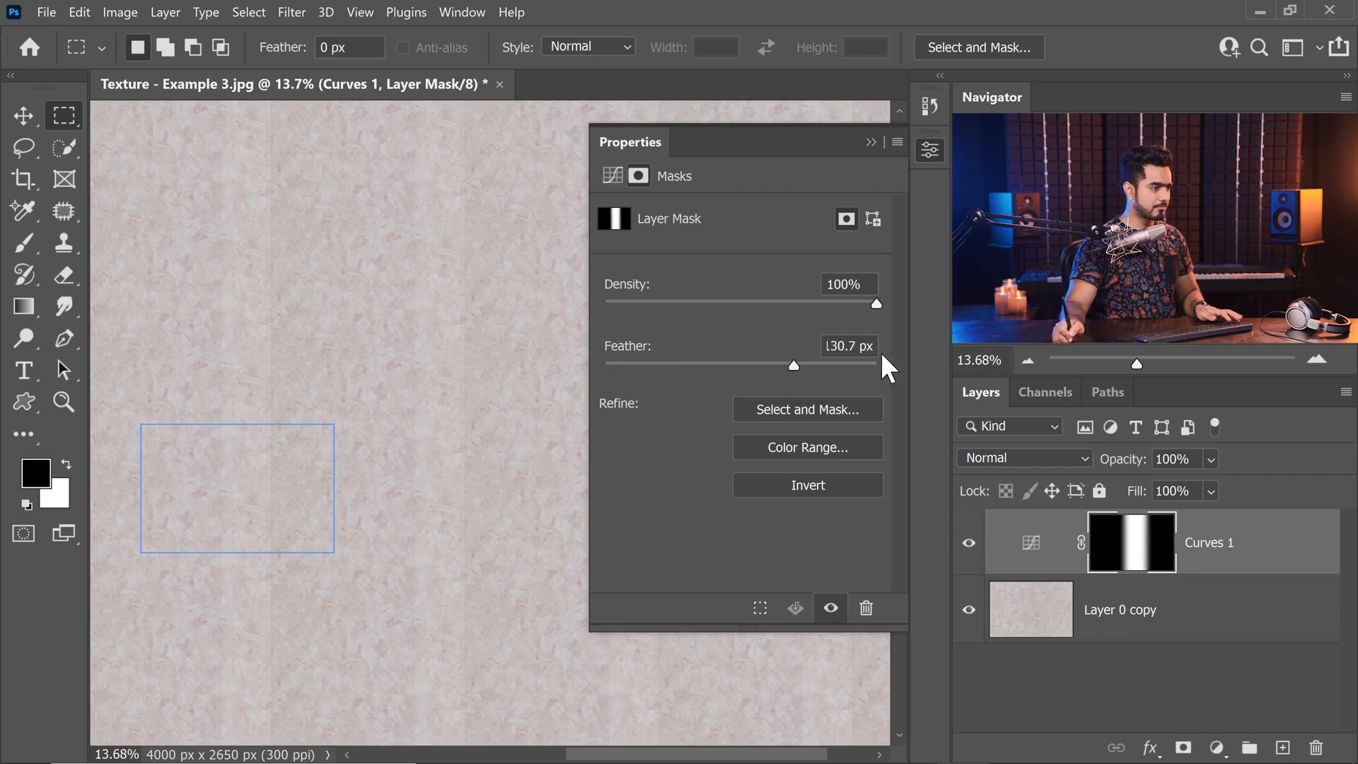
{"action": "left_click_drag", "start_coordinate": [875, 350], "coordinate": [728, 354]}
{"action": "type", "text": "250"}
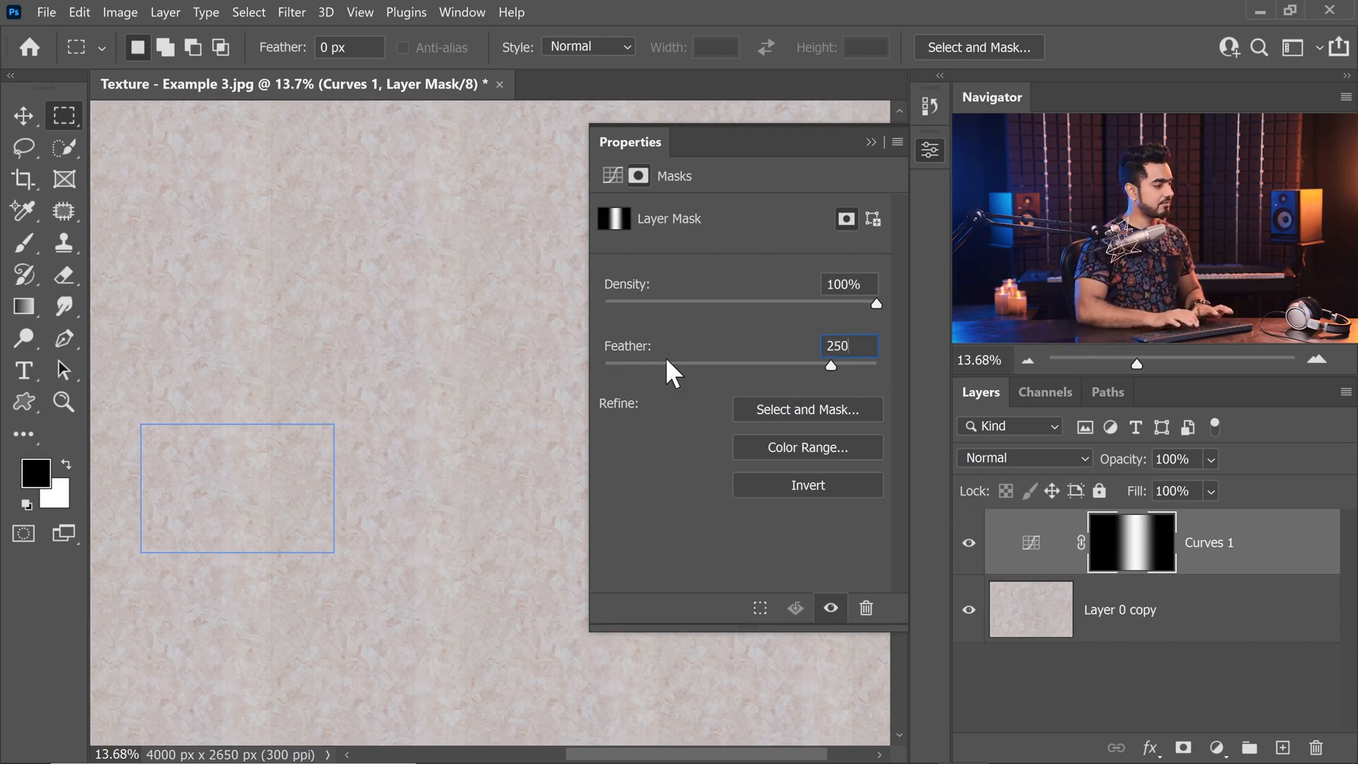
{"action": "key", "text": "Return"}
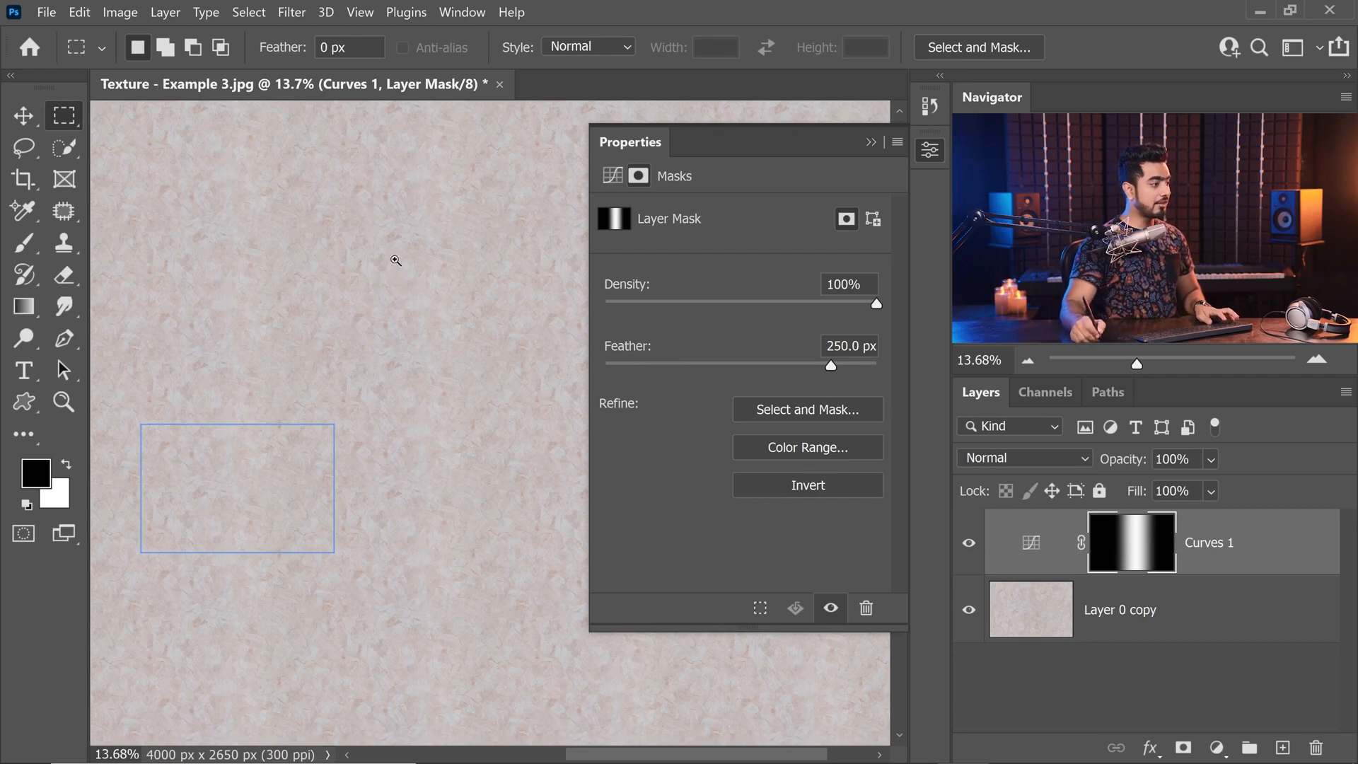
Compare the tiled texture with the Curves 1 adjustment hidden and shown.
{"action": "left_click_drag", "start_coordinate": [427, 303], "coordinate": [386, 318]}
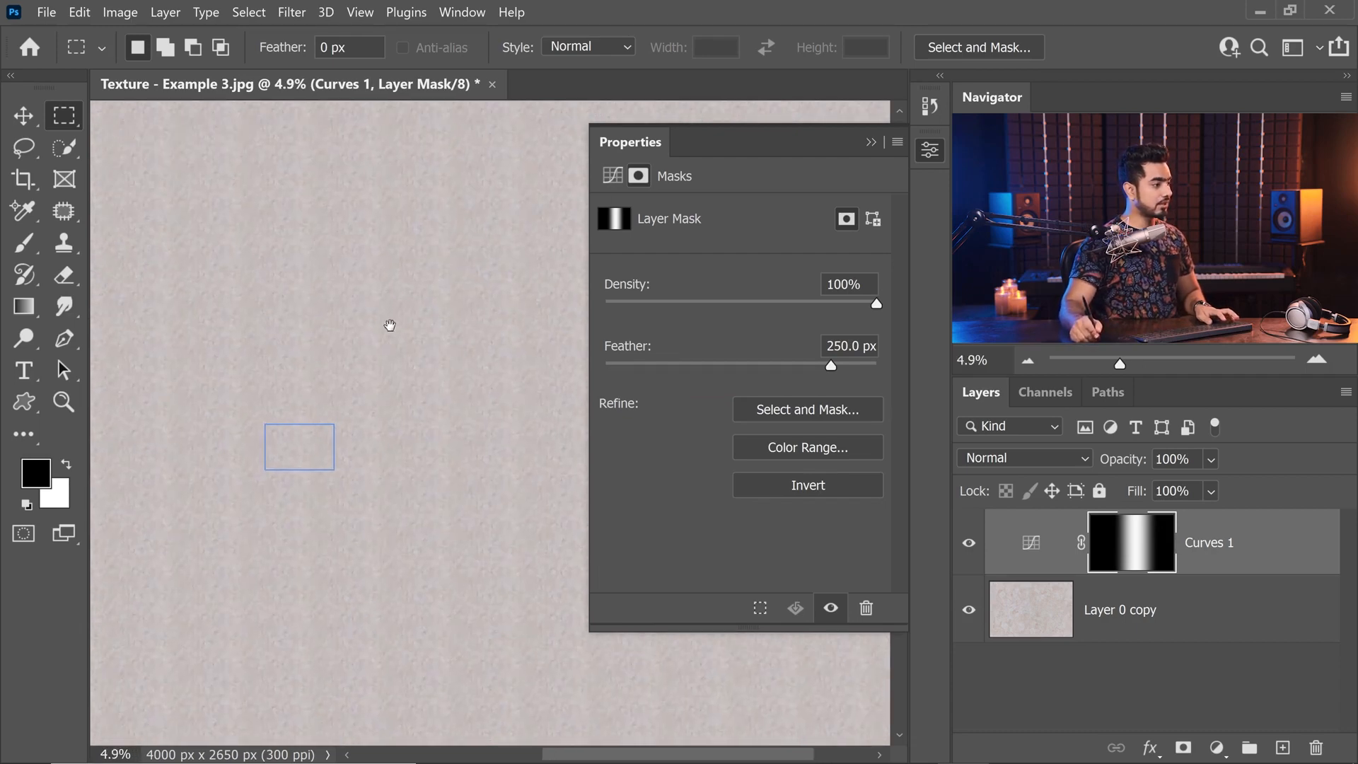
{"action": "left_click", "coordinate": [875, 141]}
{"action": "left_click", "coordinate": [972, 565]}
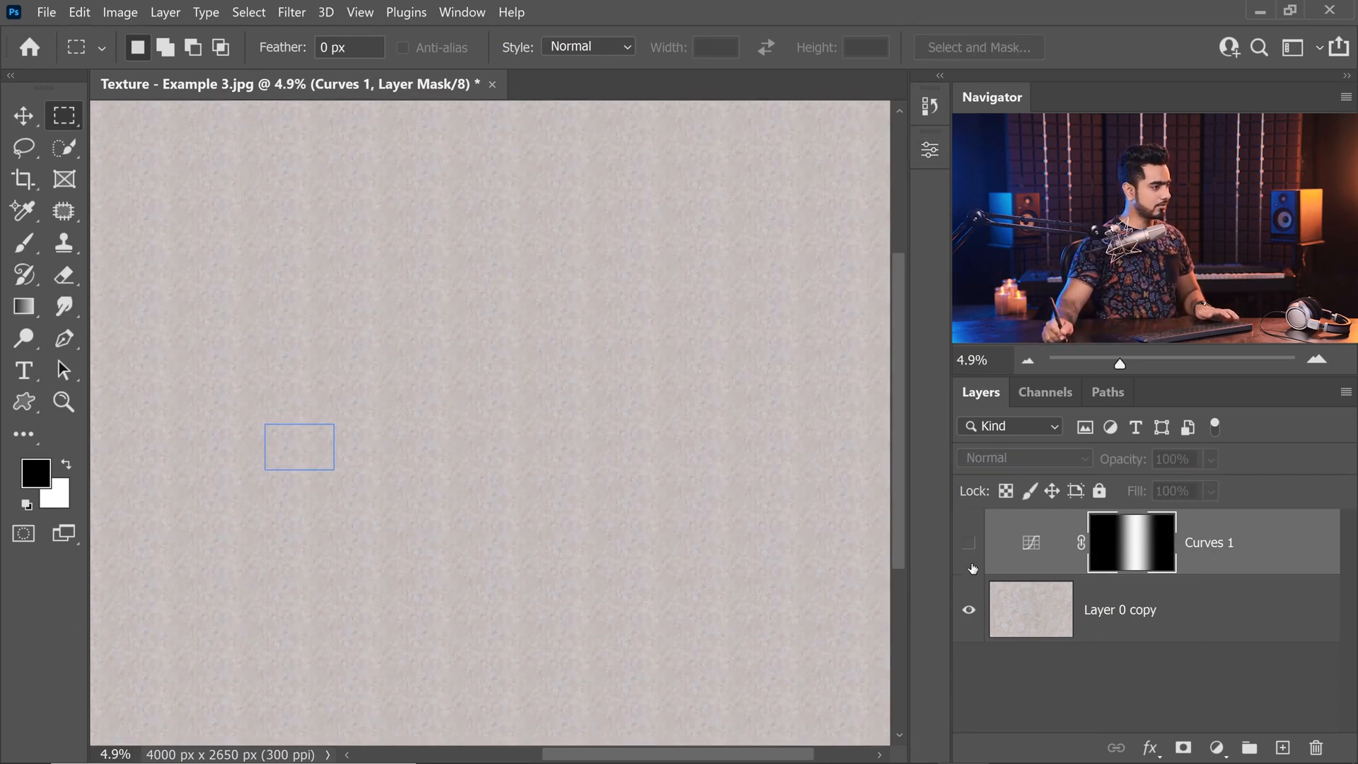
{"action": "left_click", "coordinate": [968, 543]}
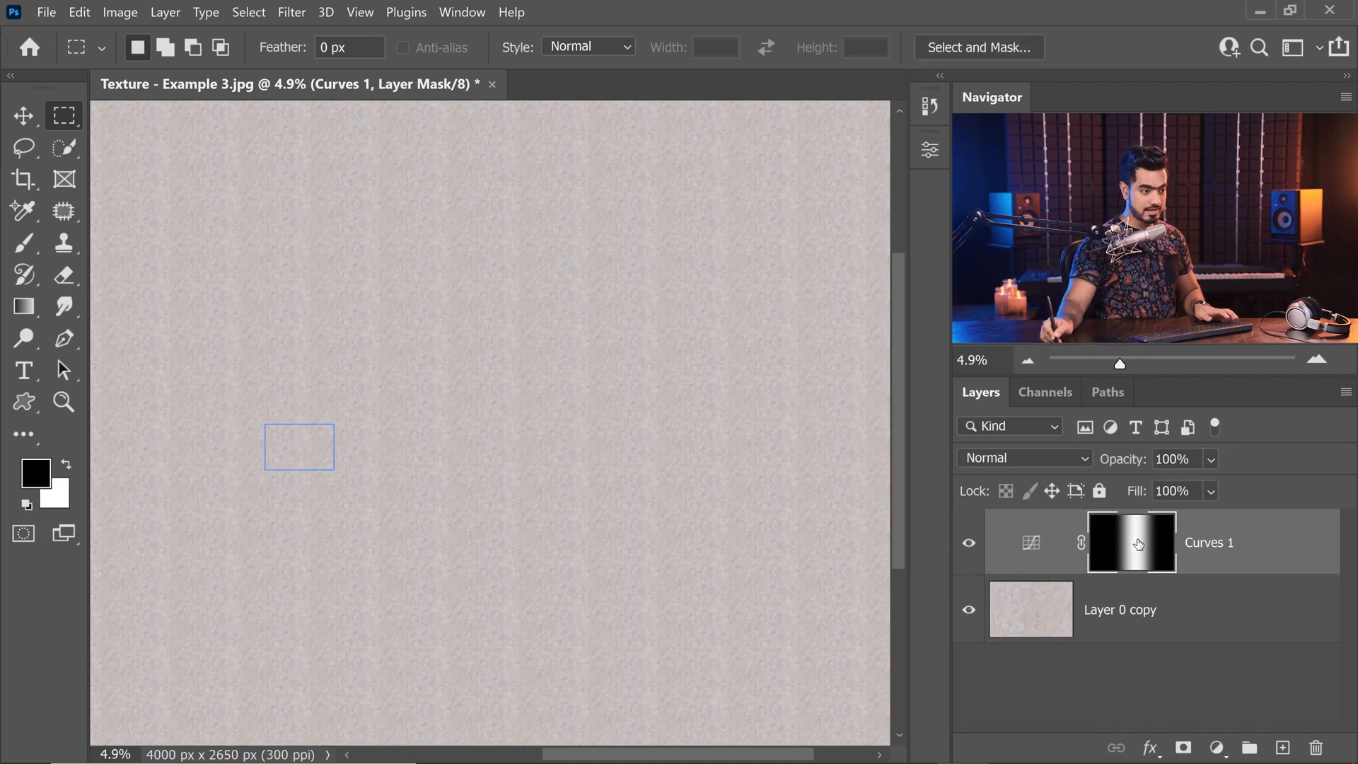
Shift the Curves 1 layer mask's strip toward the tile's right side with Free Transform and widen it horizontally.
{"action": "key", "text": "ctrl+t"}
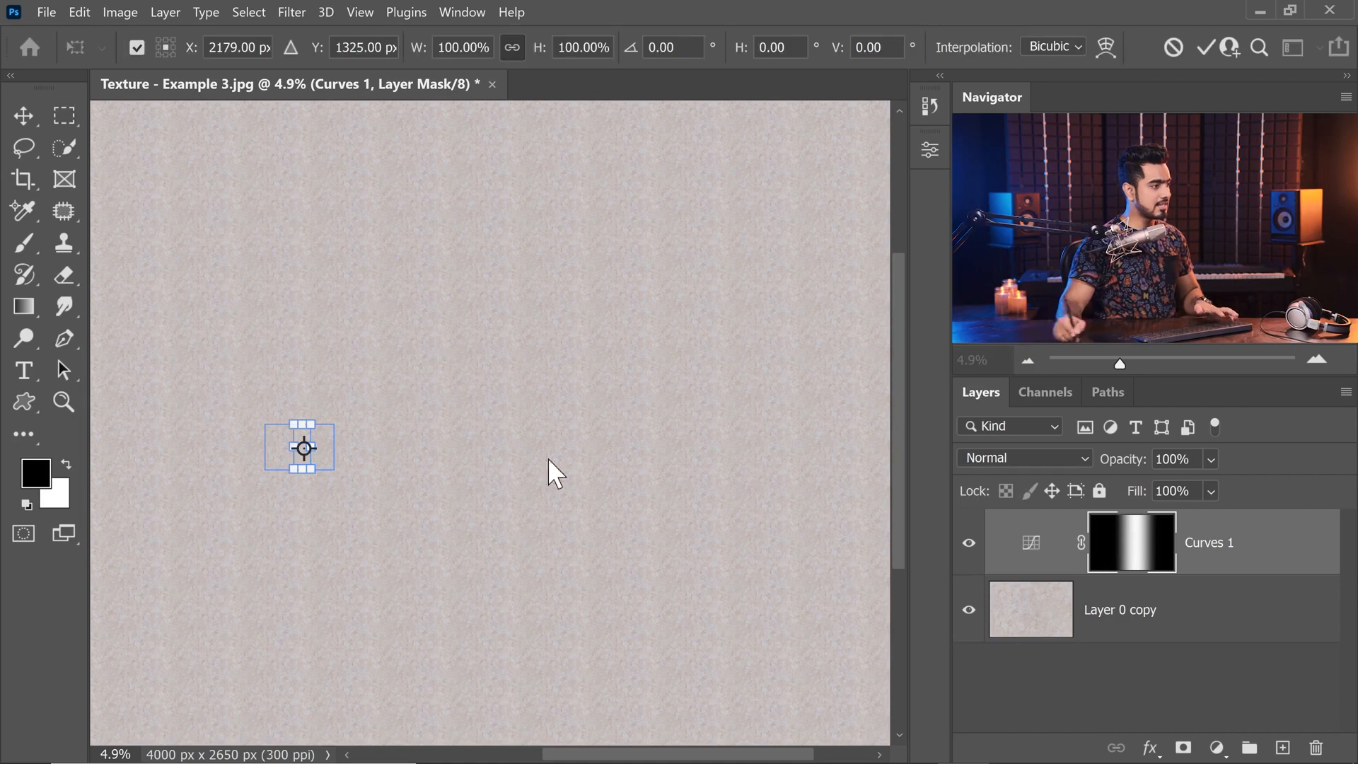
{"action": "left_click_drag", "start_coordinate": [303, 449], "coordinate": [359, 447]}
{"action": "left_click_drag", "start_coordinate": [367, 389], "coordinate": [395, 389]}
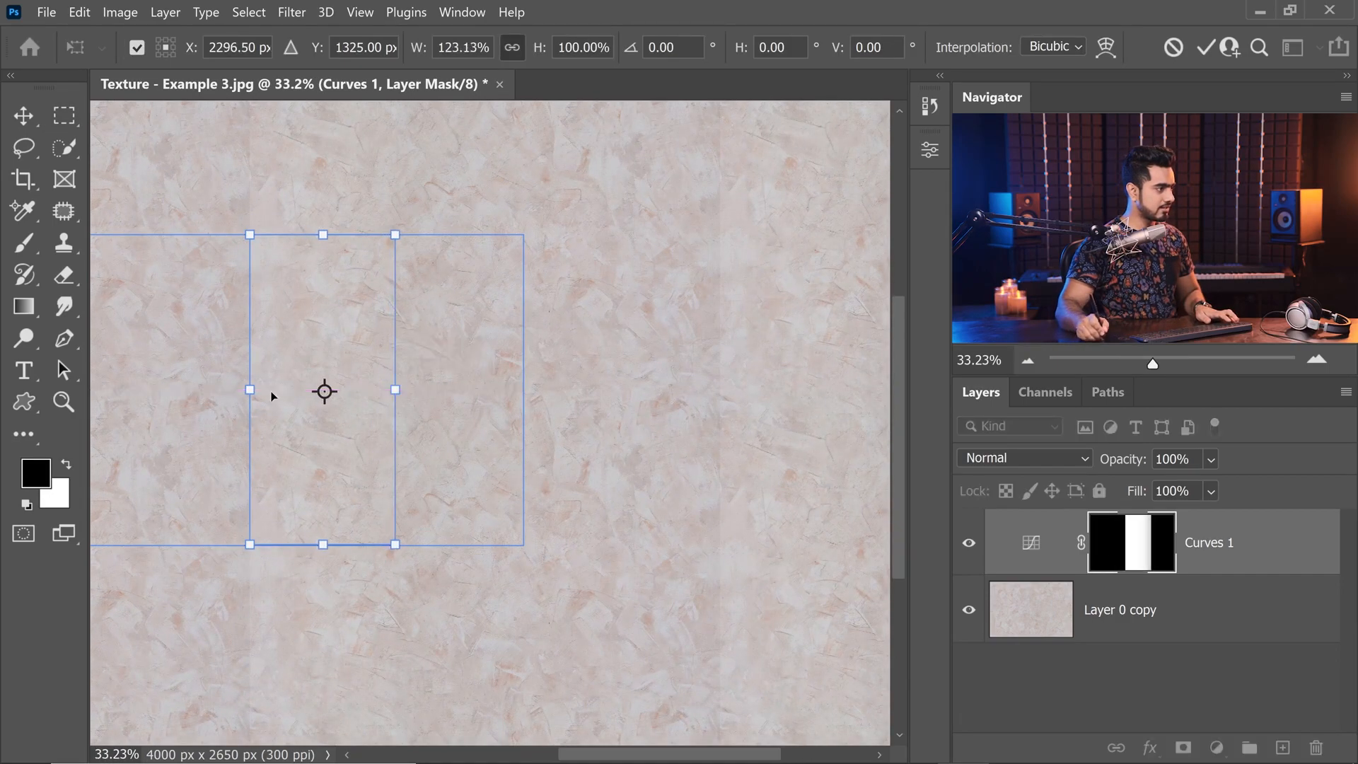
{"action": "left_click_drag", "start_coordinate": [251, 392], "coordinate": [246, 389]}
{"action": "key", "text": "Return"}
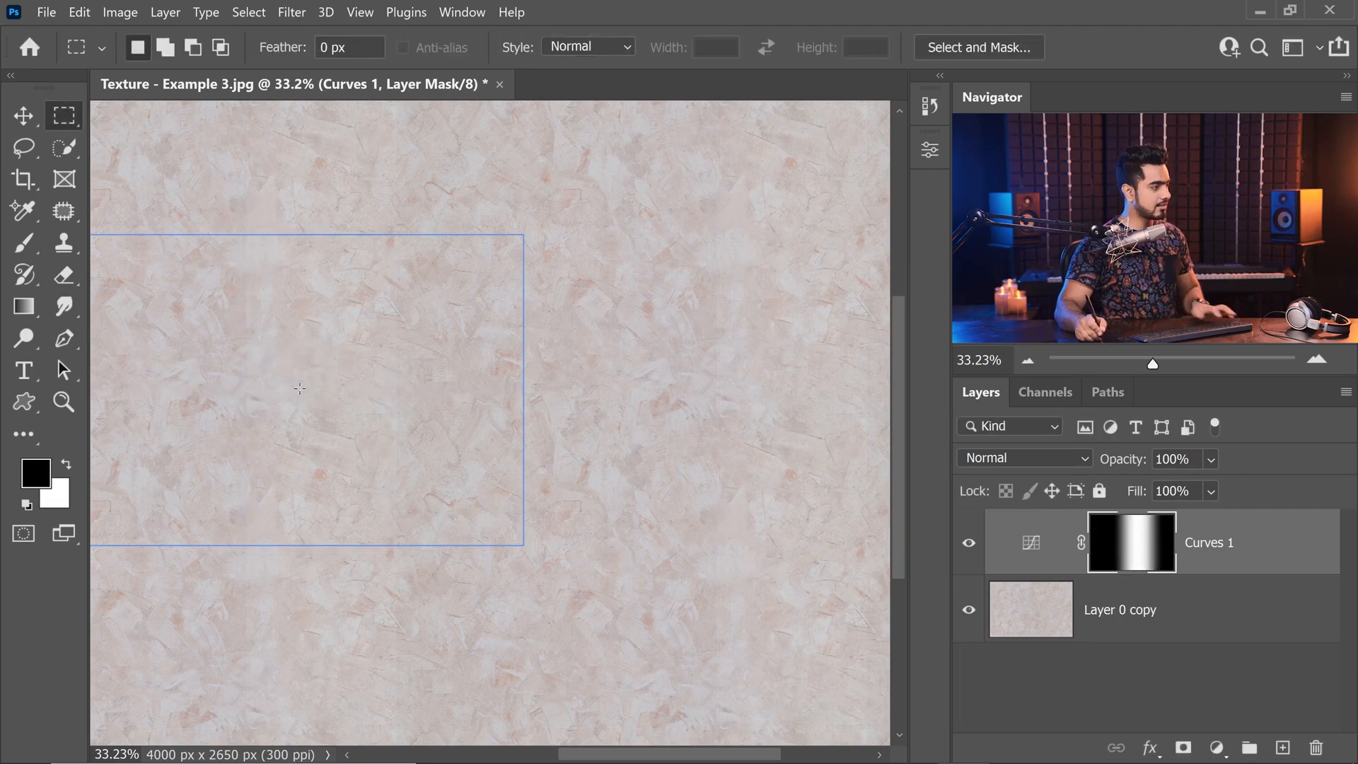
Check the repositioned mask on the tiled texture by hiding and showing the Curves 1 adjustment.
{"action": "left_click_drag", "start_coordinate": [527, 347], "coordinate": [460, 369]}
{"action": "left_click_drag", "start_coordinate": [484, 364], "coordinate": [410, 499]}
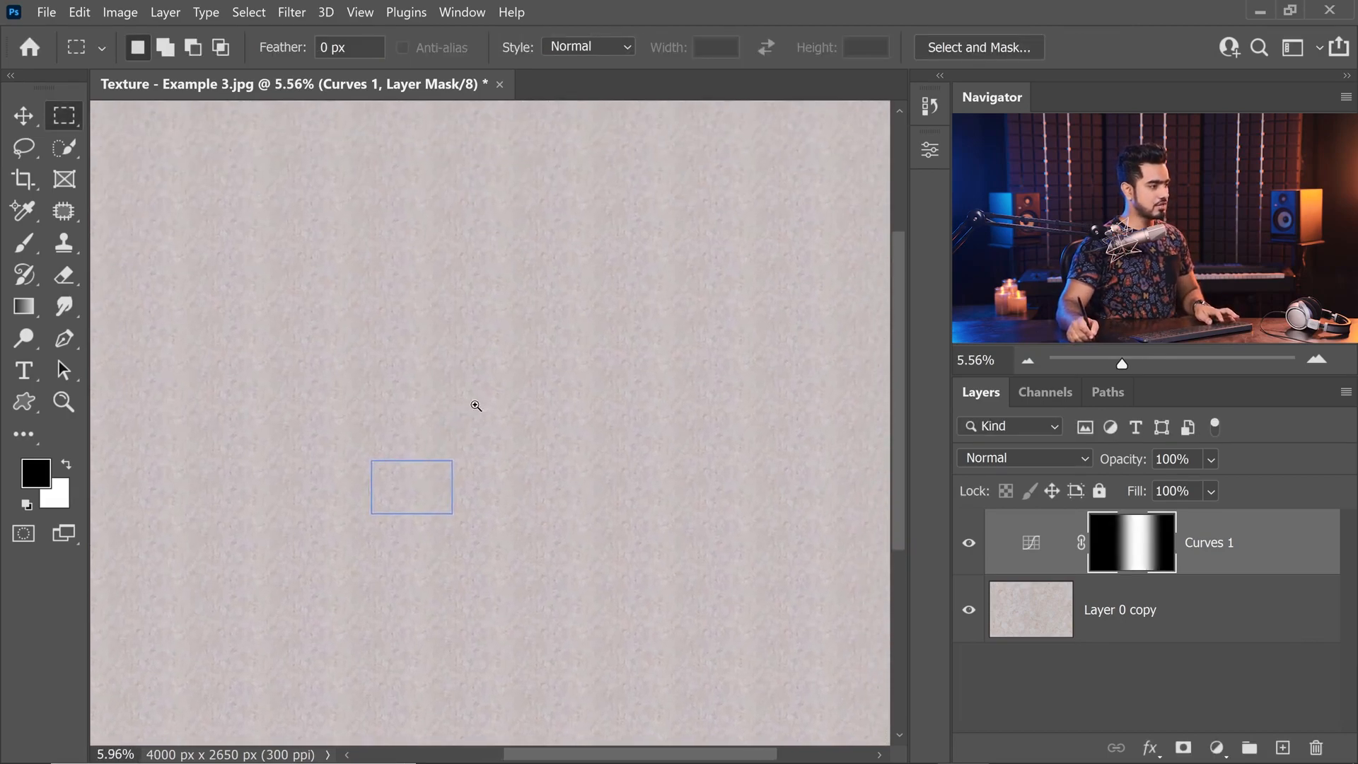
{"action": "left_click", "coordinate": [969, 542]}
{"action": "left_click", "coordinate": [967, 545]}
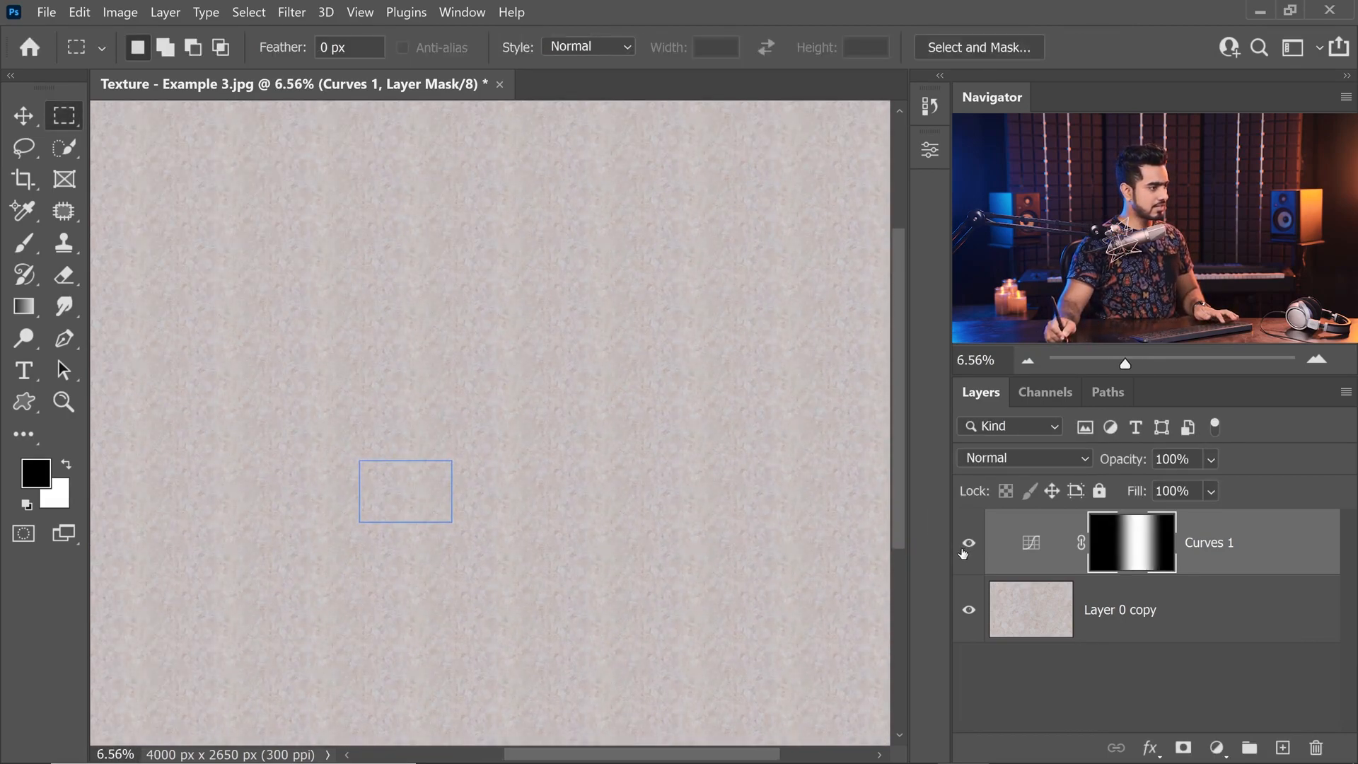
Fine-tune the Curves 1 mask strip once more with Free Transform to line it up with the darker band.
{"action": "mouse_move", "coordinate": [428, 503]}
{"action": "left_mouse_down"}
{"action": "mouse_move", "coordinate": [458, 485]}
{"action": "mouse_move", "coordinate": [470, 495]}
{"action": "mouse_move", "coordinate": [422, 518]}
{"action": "left_mouse_up"}
{"action": "key", "text": "ctrl+t"}
{"action": "key", "text": "Return"}
{"action": "left_click_drag", "start_coordinate": [476, 445], "coordinate": [427, 485]}
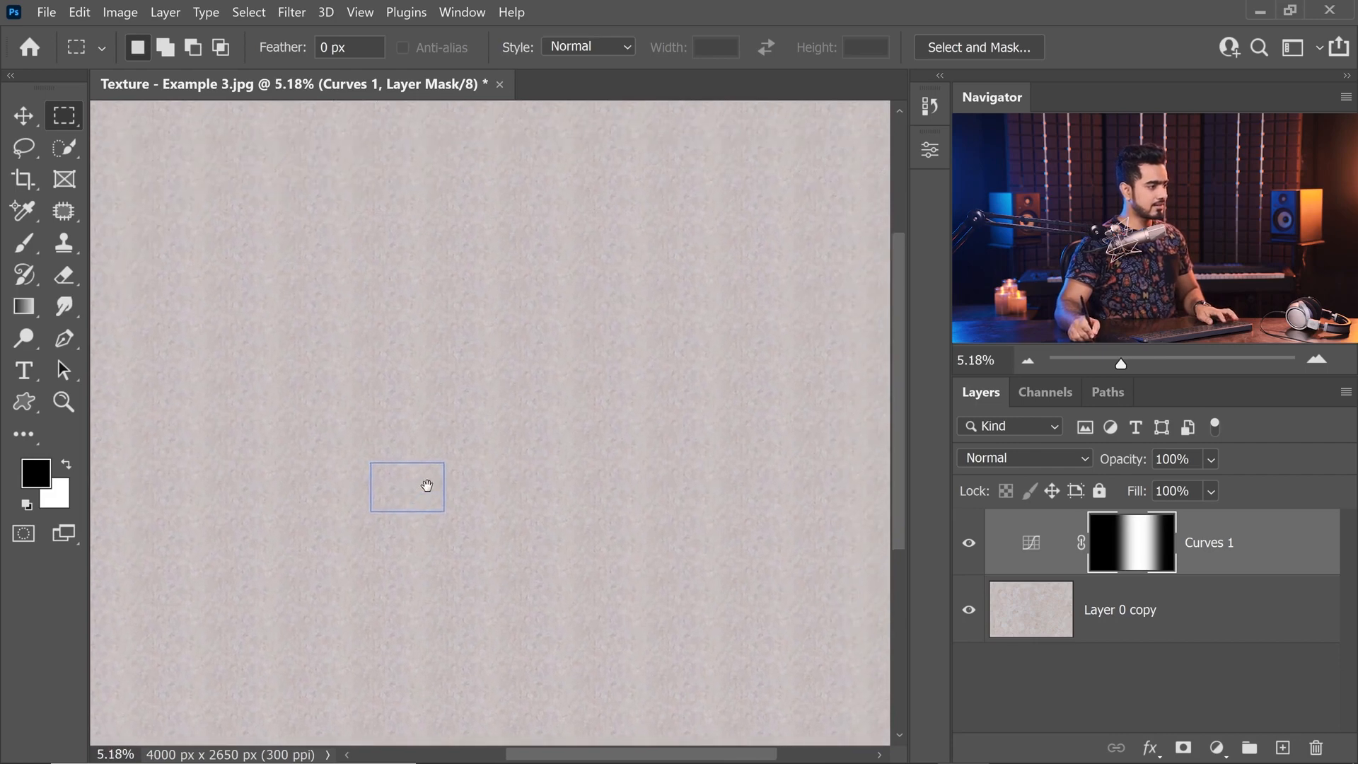
Set the opacity of the Curves 1 adjustment layer to 40%.
{"action": "left_click", "coordinate": [967, 551]}
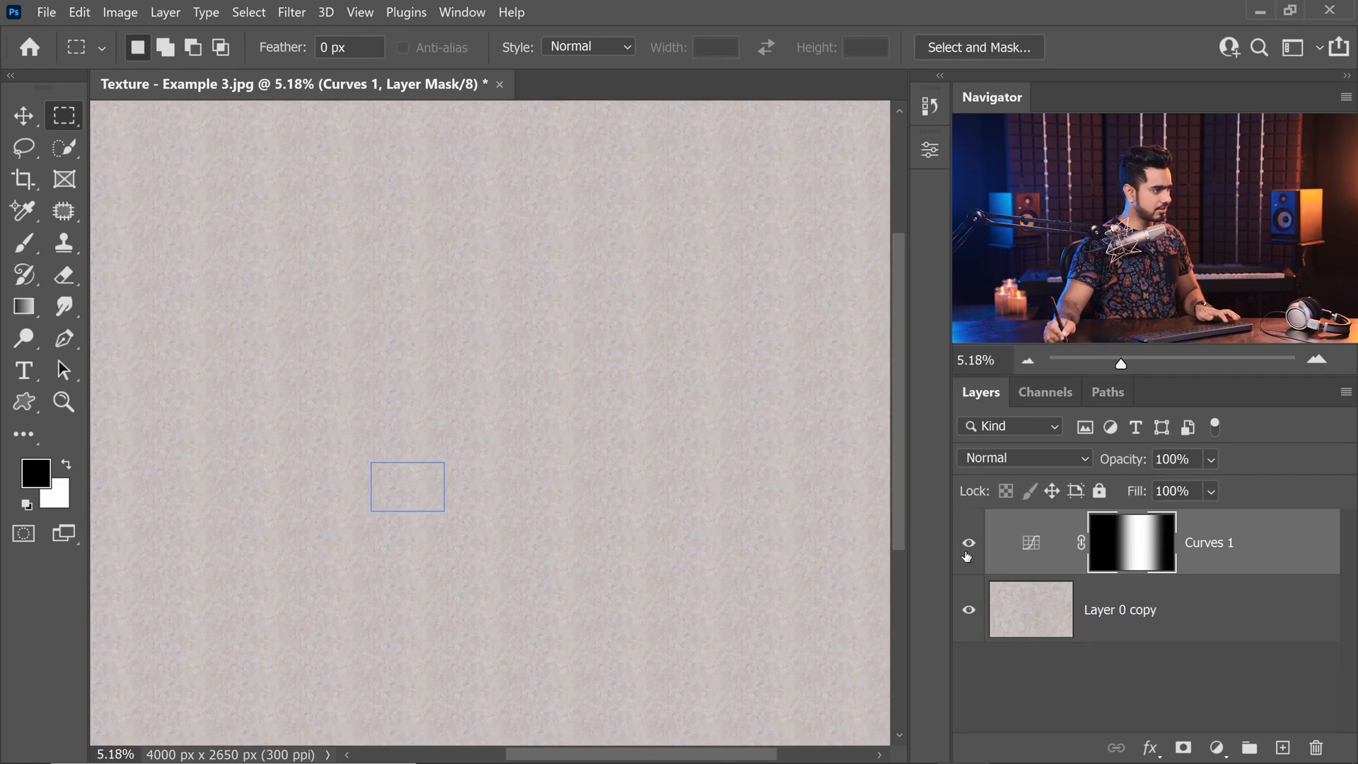
{"action": "left_click_drag", "start_coordinate": [1117, 461], "coordinate": [1090, 464]}
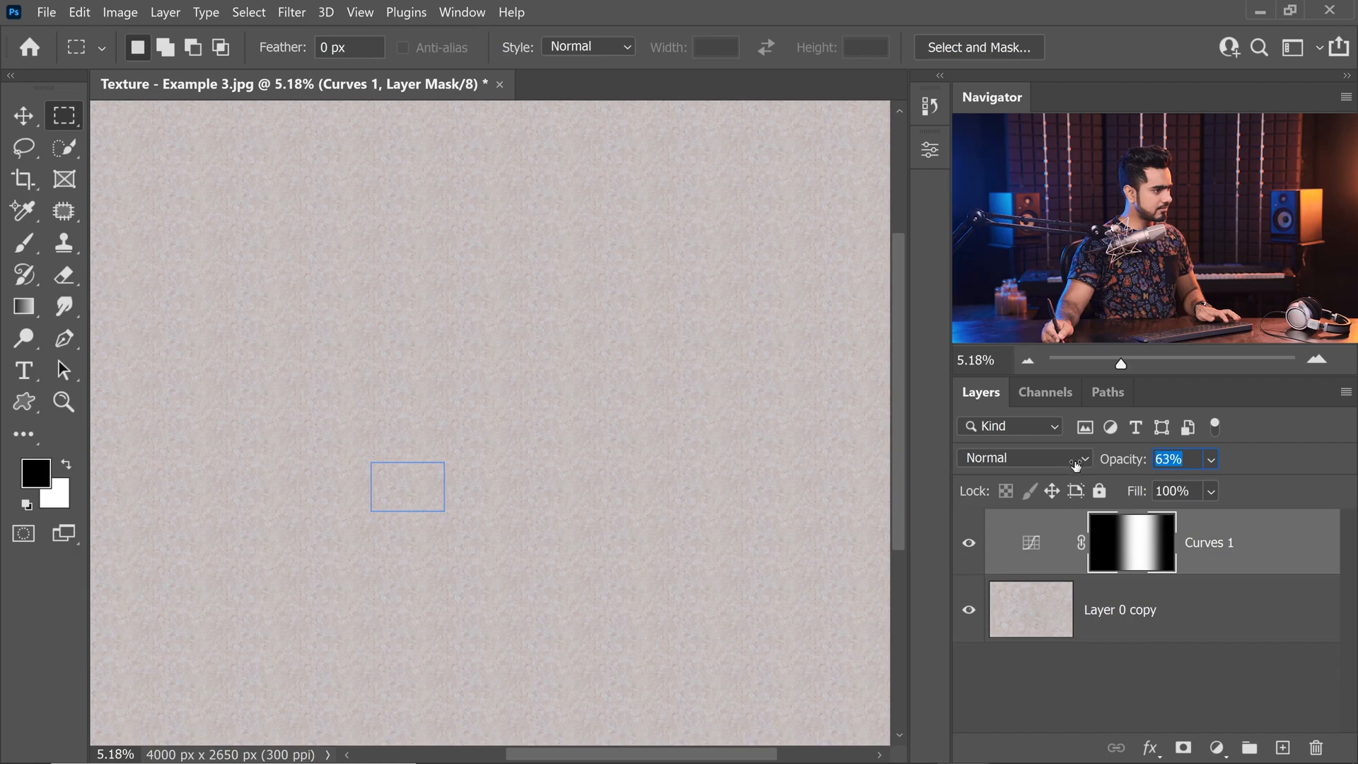
{"action": "type", "text": "40"}
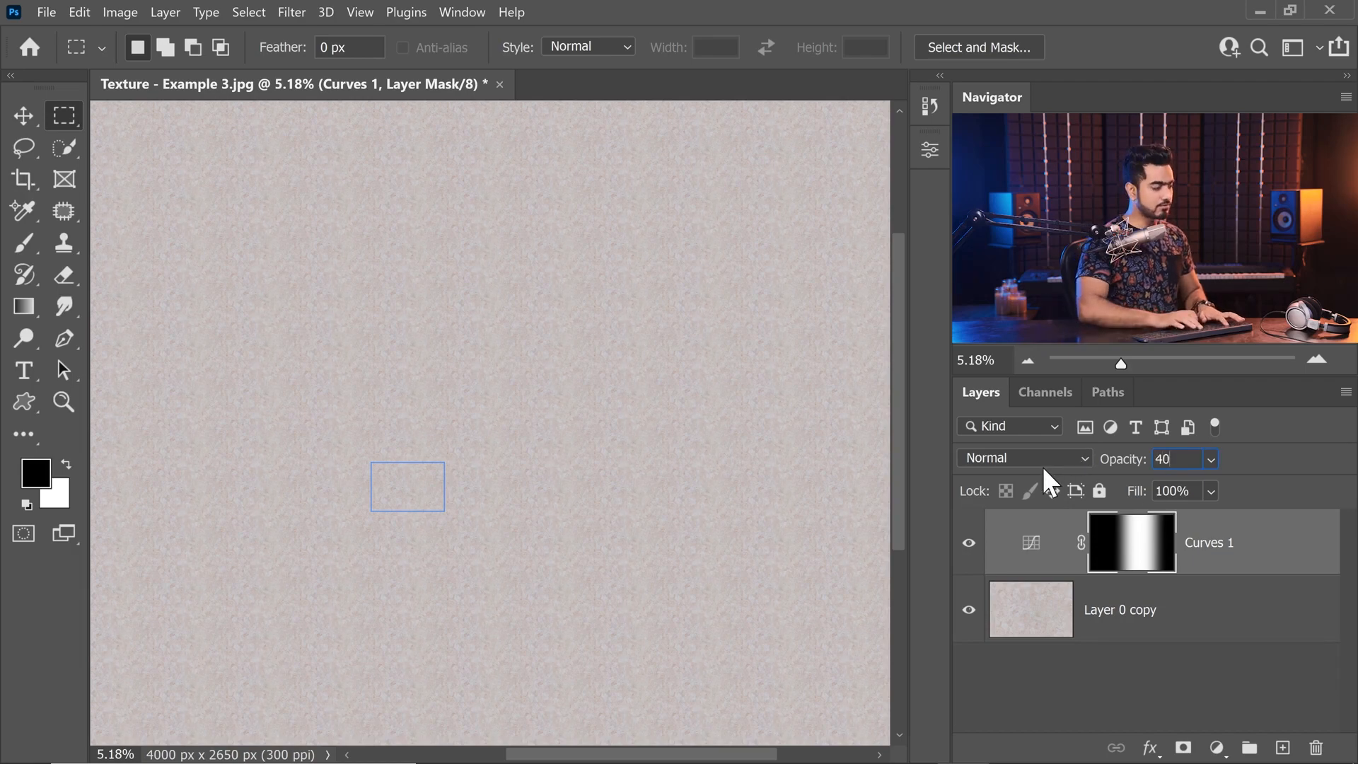
{"action": "key", "text": "Return"}
Compare the texture with Curves 1 hidden and shown, and examine the repeating tiles for visible bands or seams.
{"action": "left_click", "coordinate": [969, 544]}
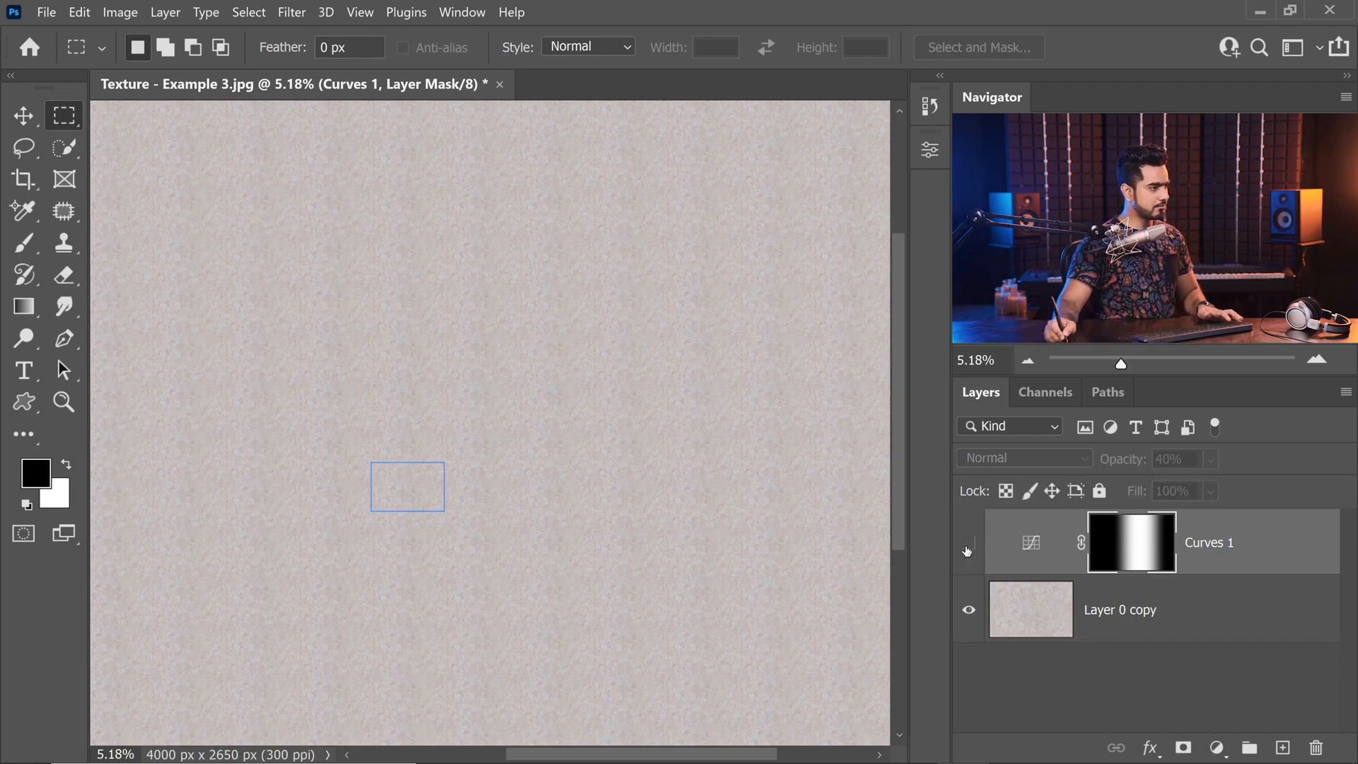
{"action": "left_click_drag", "start_coordinate": [371, 347], "coordinate": [471, 318]}
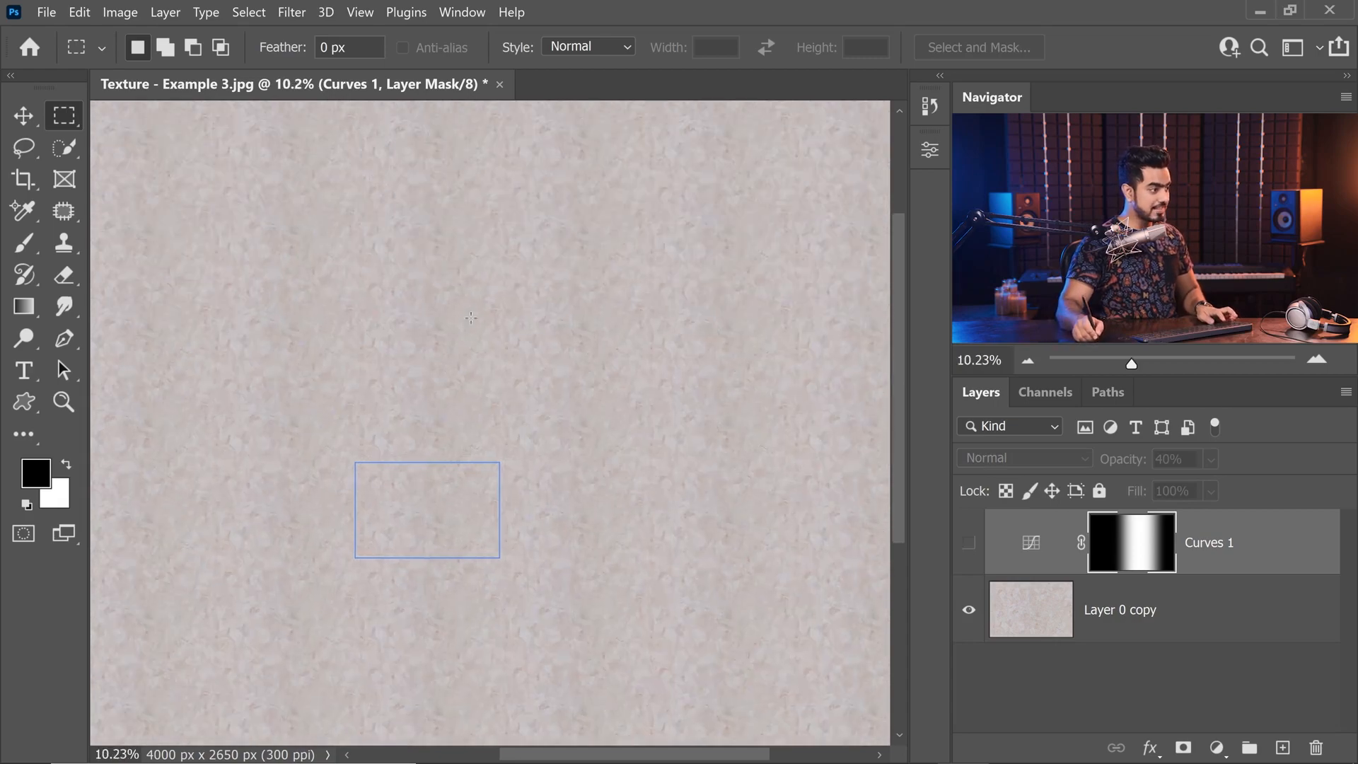
{"action": "left_click", "coordinate": [970, 545]}
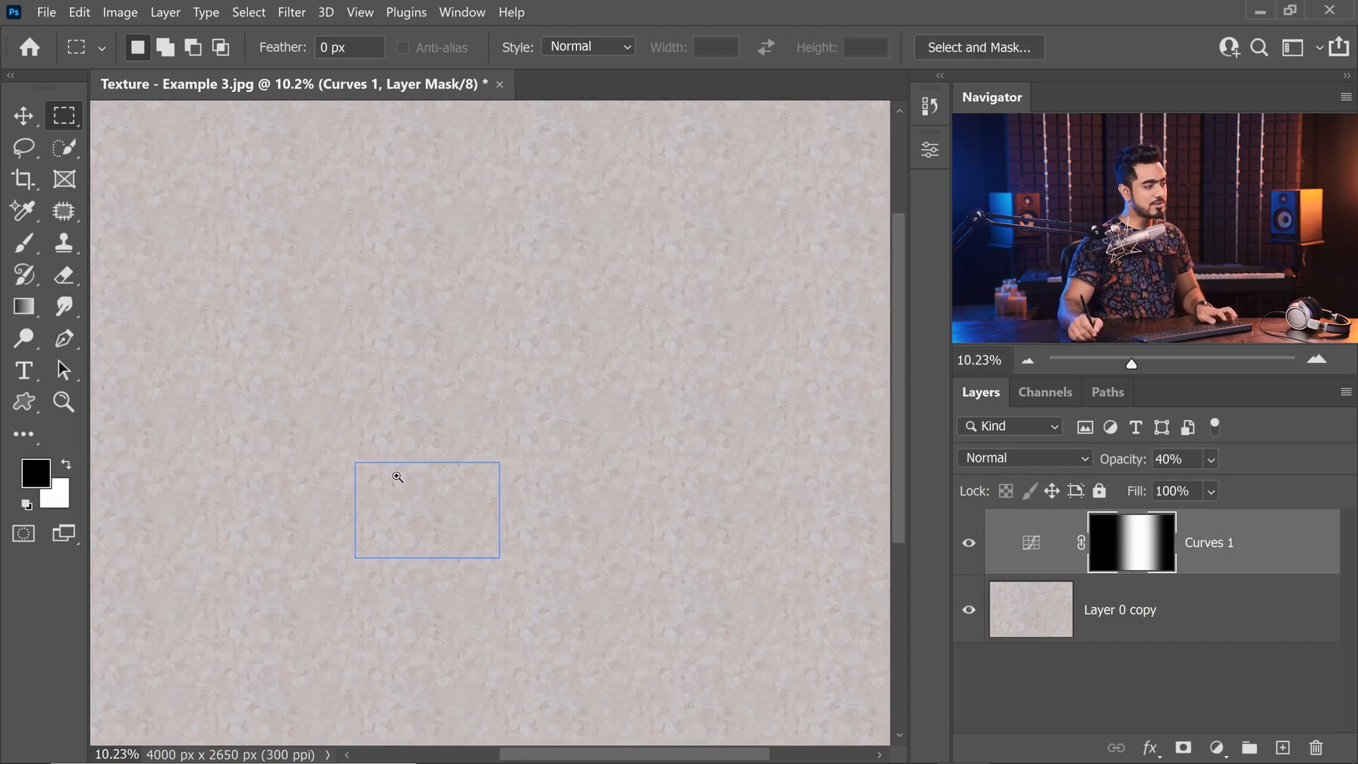
{"action": "left_click_drag", "start_coordinate": [398, 477], "coordinate": [536, 372]}
{"action": "left_click_drag", "start_coordinate": [479, 398], "coordinate": [494, 394]}
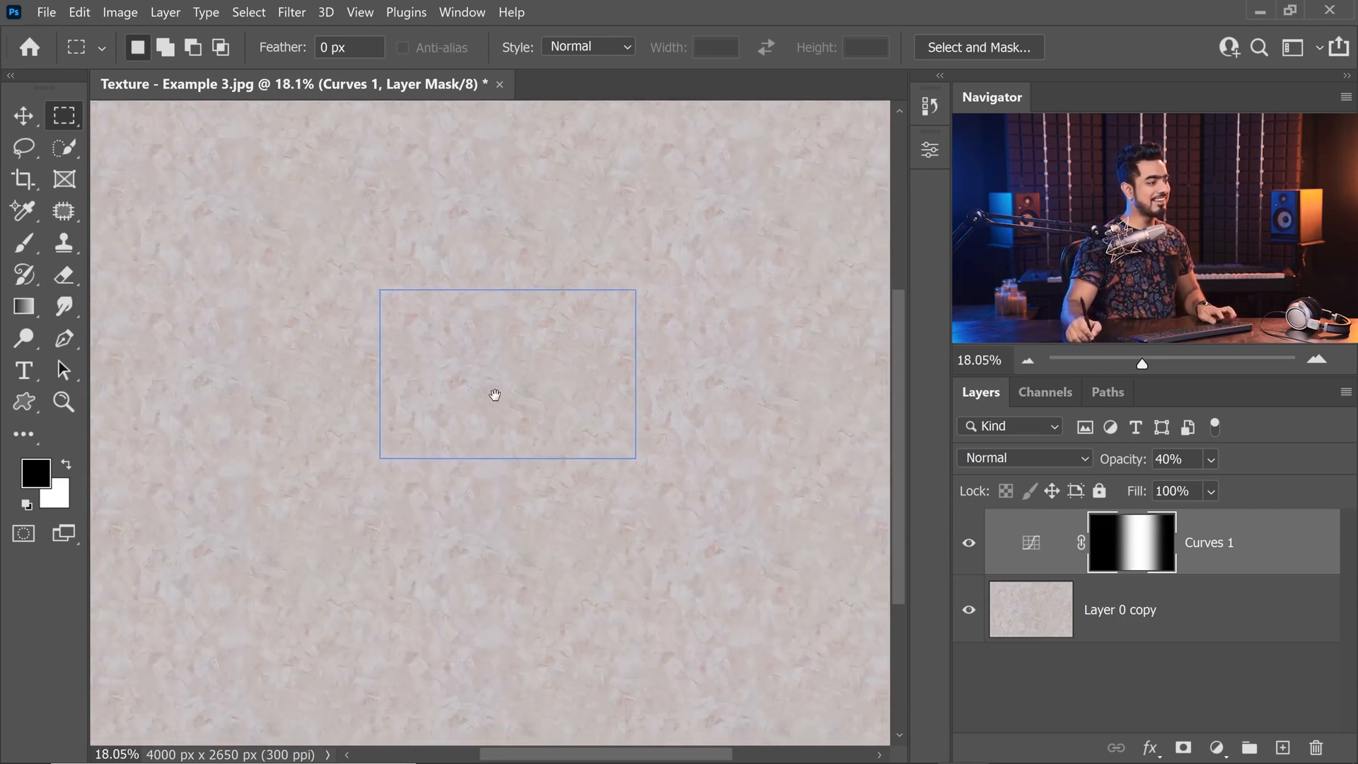
{"action": "left_click_drag", "start_coordinate": [583, 256], "coordinate": [502, 332]}
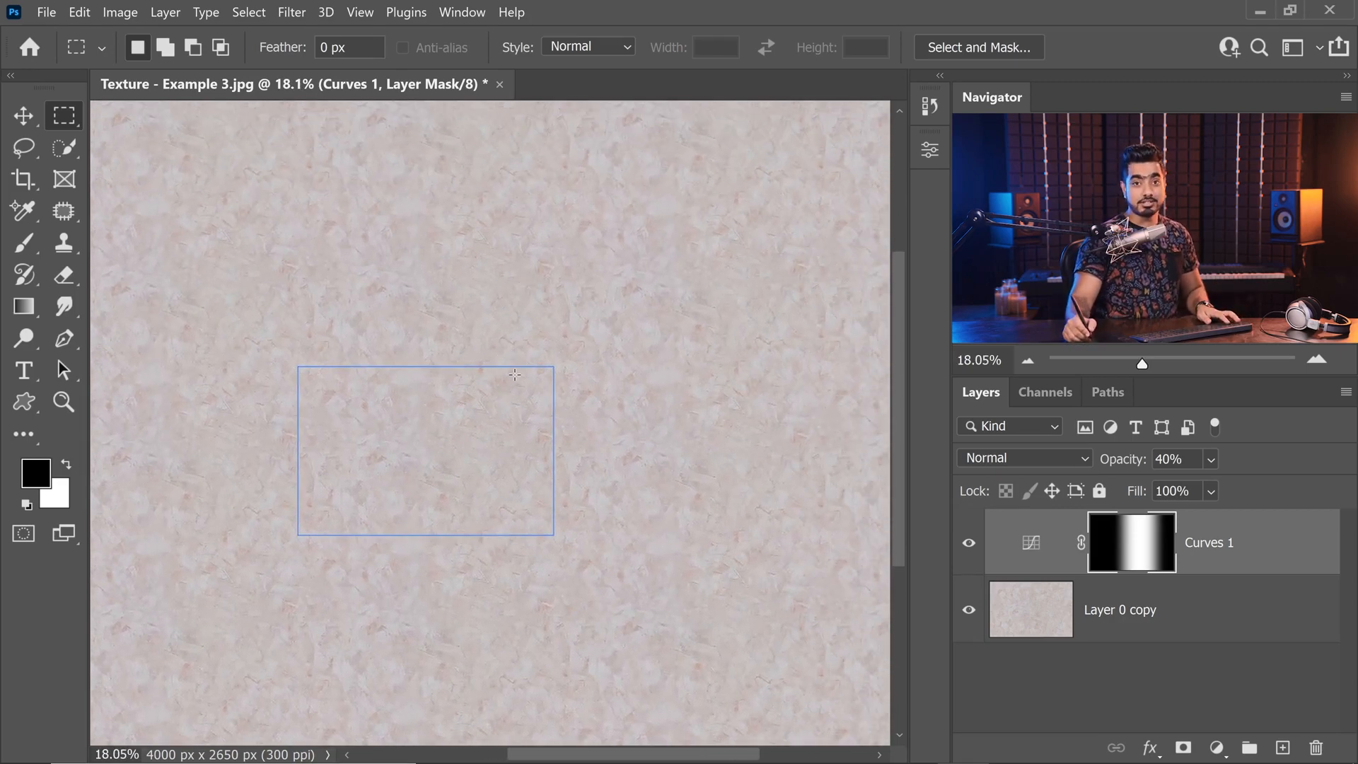
{"action": "left_click_drag", "start_coordinate": [364, 468], "coordinate": [397, 464]}
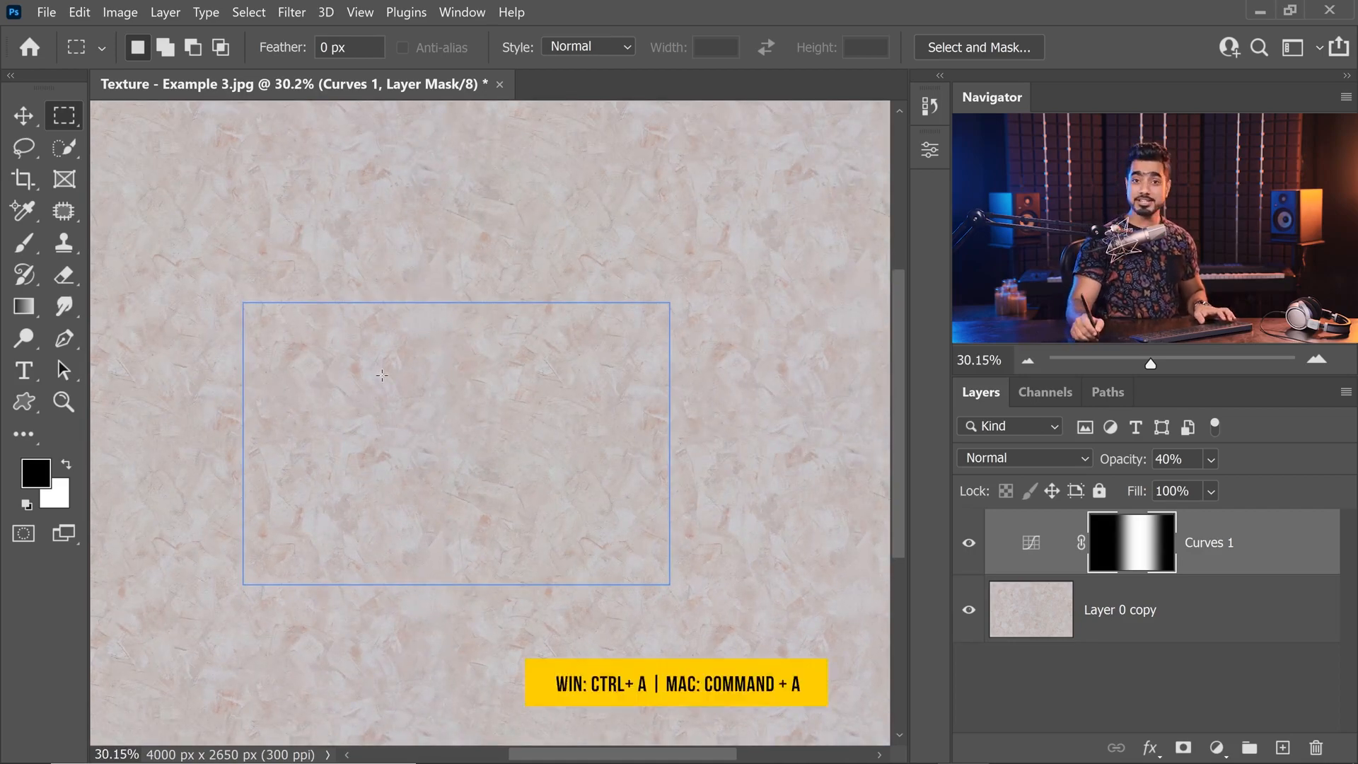
Select the entire canvas and make the Curves 1 adjustment active instead of its layer mask.
{"action": "key", "text": "ctrl+a"}
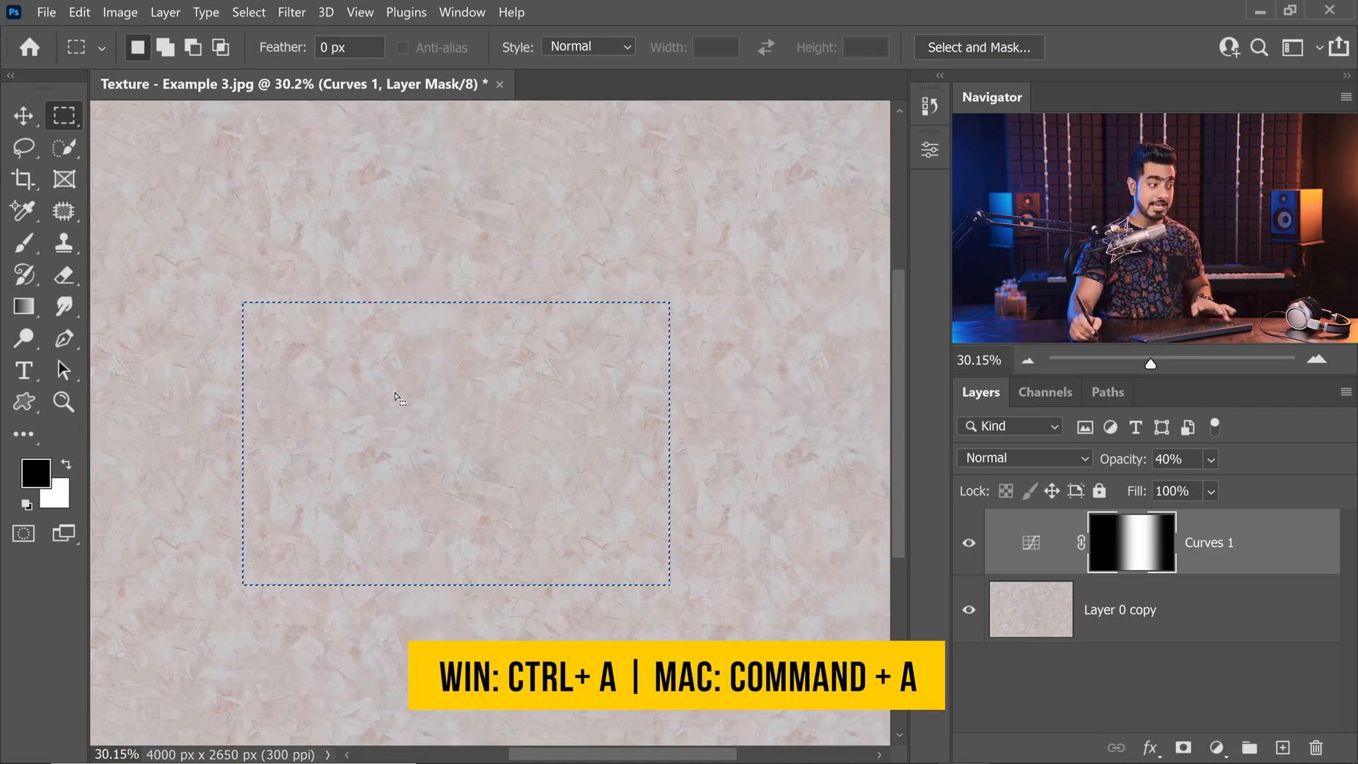
{"action": "left_click", "coordinate": [78, 14]}
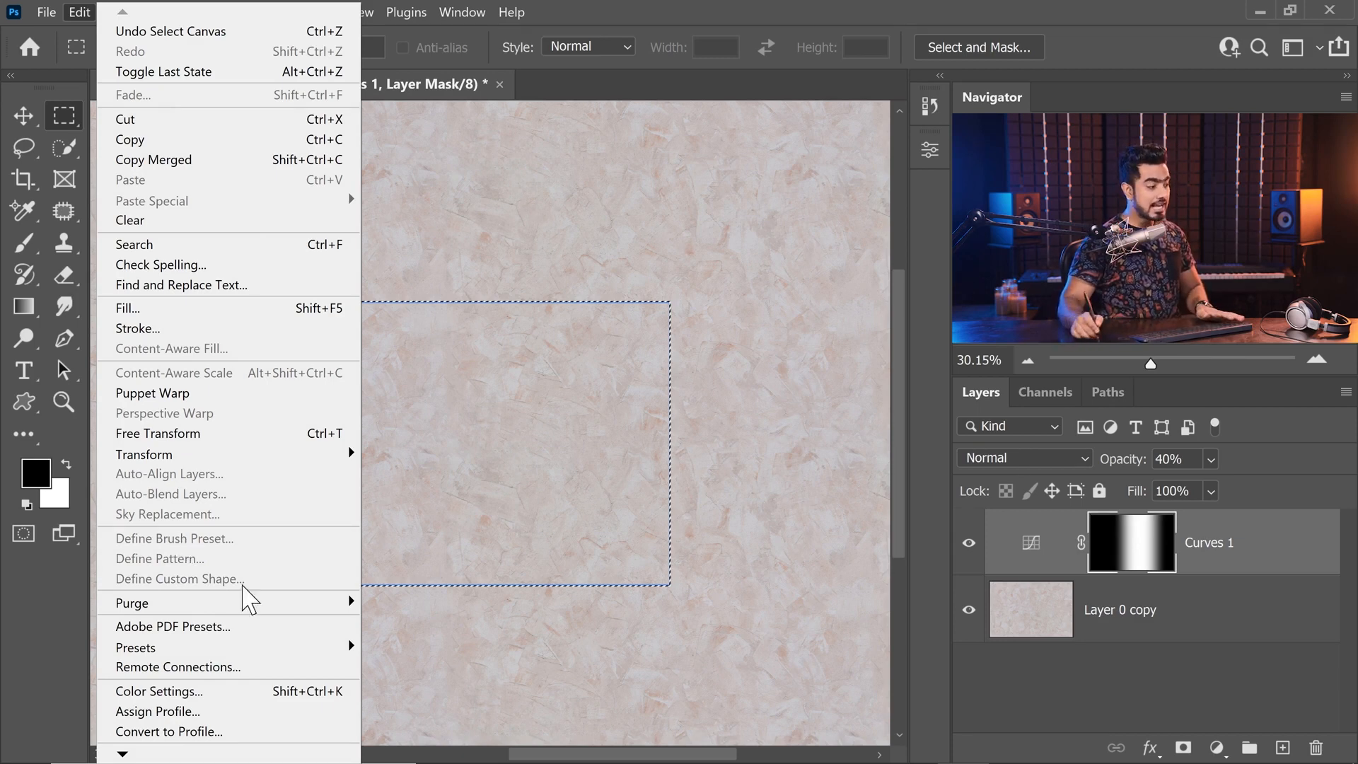
{"action": "left_click", "coordinate": [1146, 549]}
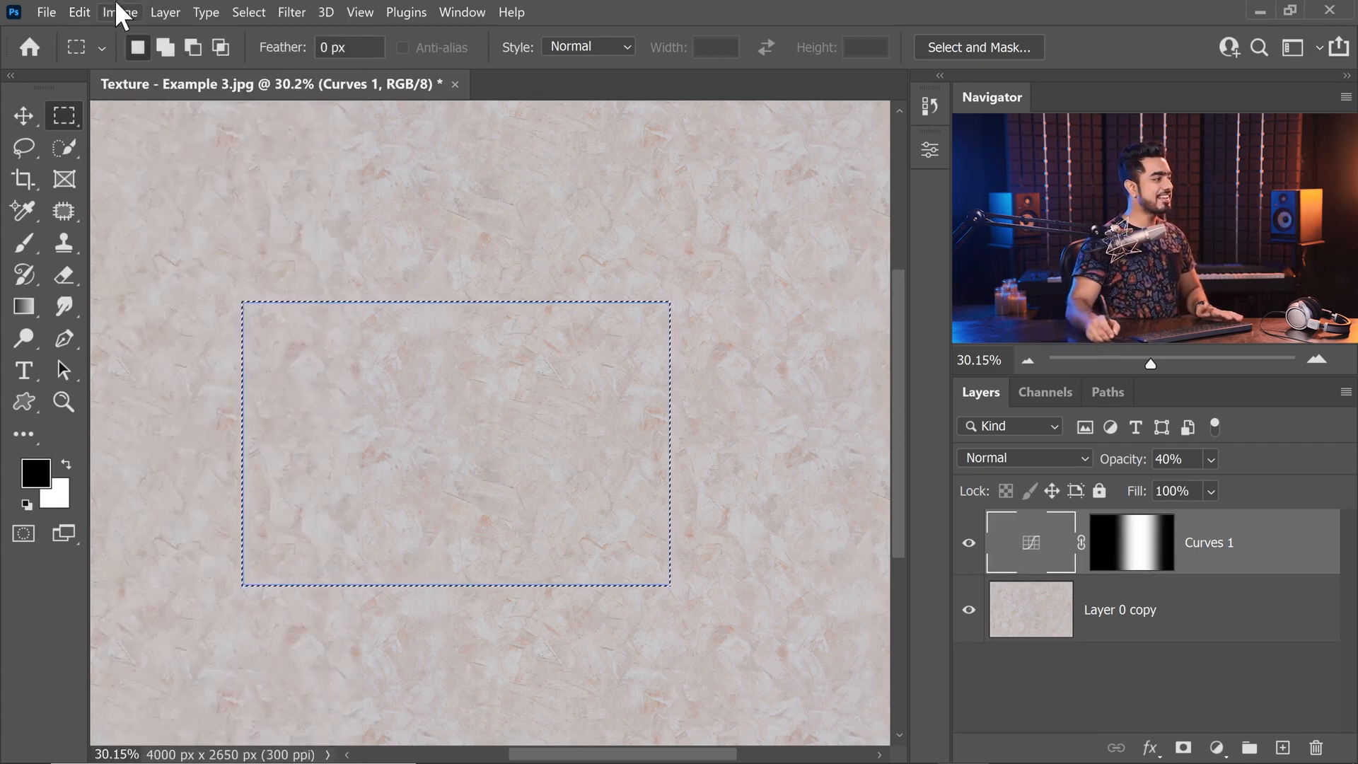
Define the selected canvas as a pattern named "Seamless Abstract Wall".
{"action": "left_click", "coordinate": [79, 14]}
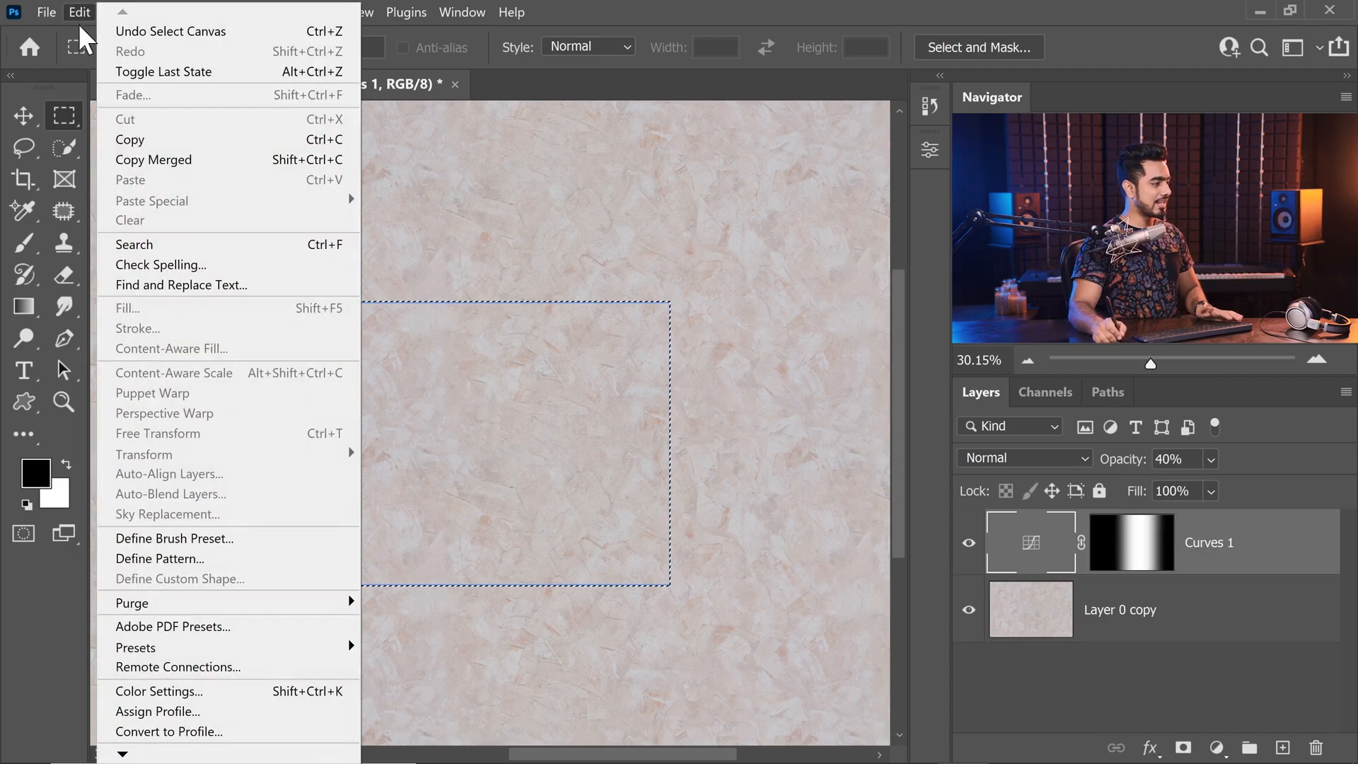
{"action": "left_click", "coordinate": [197, 561]}
{"action": "left_click_drag", "start_coordinate": [249, 16], "coordinate": [430, 115]}
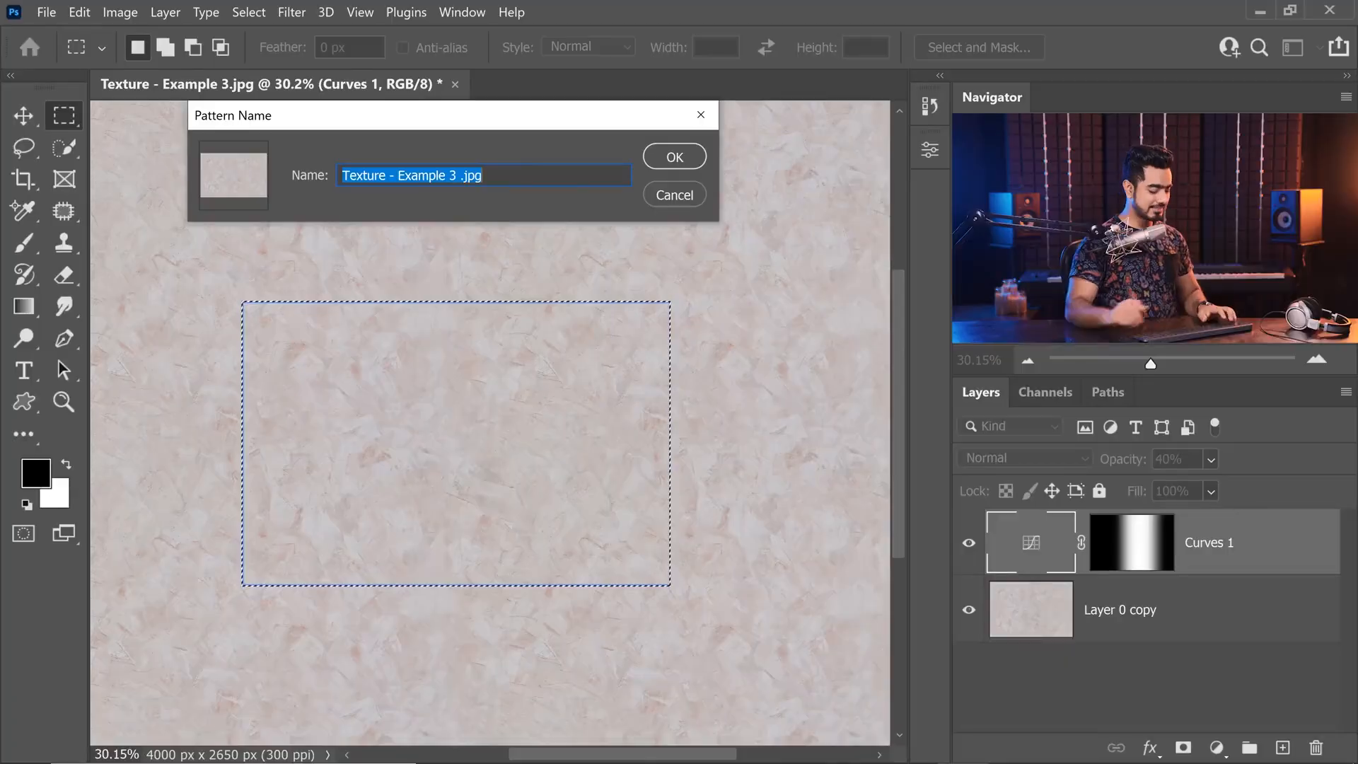
{"action": "type", "text": "Seamless A"}
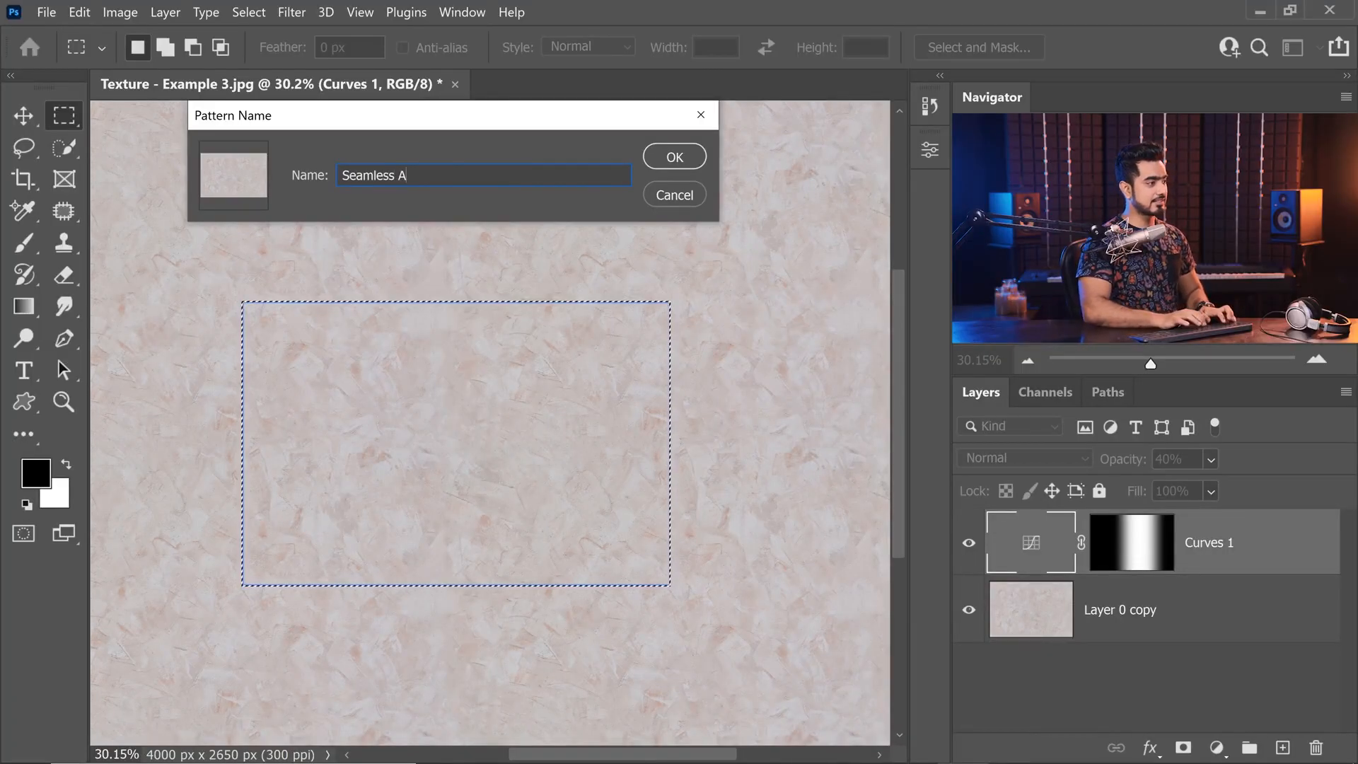
{"action": "type", "text": "bstract "}
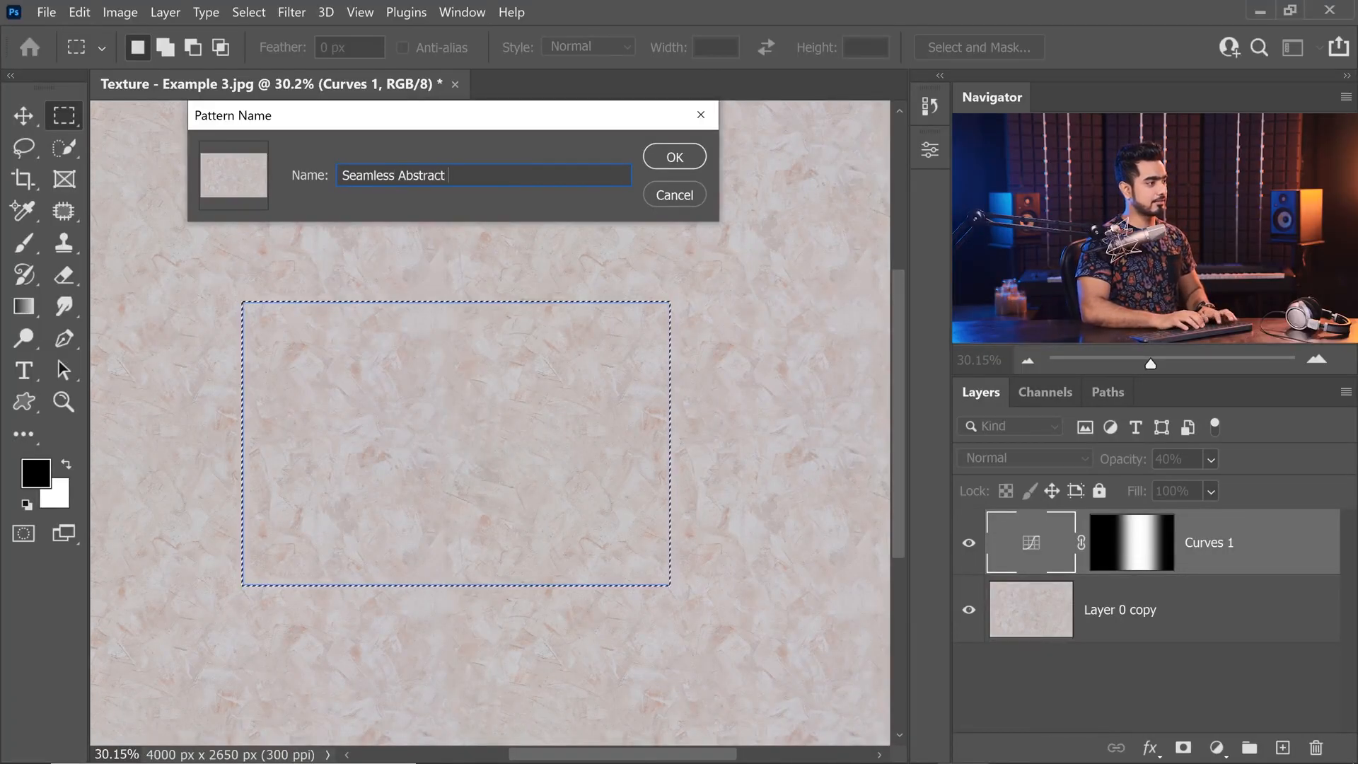
{"action": "type", "text": "Wall"}
{"action": "left_click", "coordinate": [673, 157]}
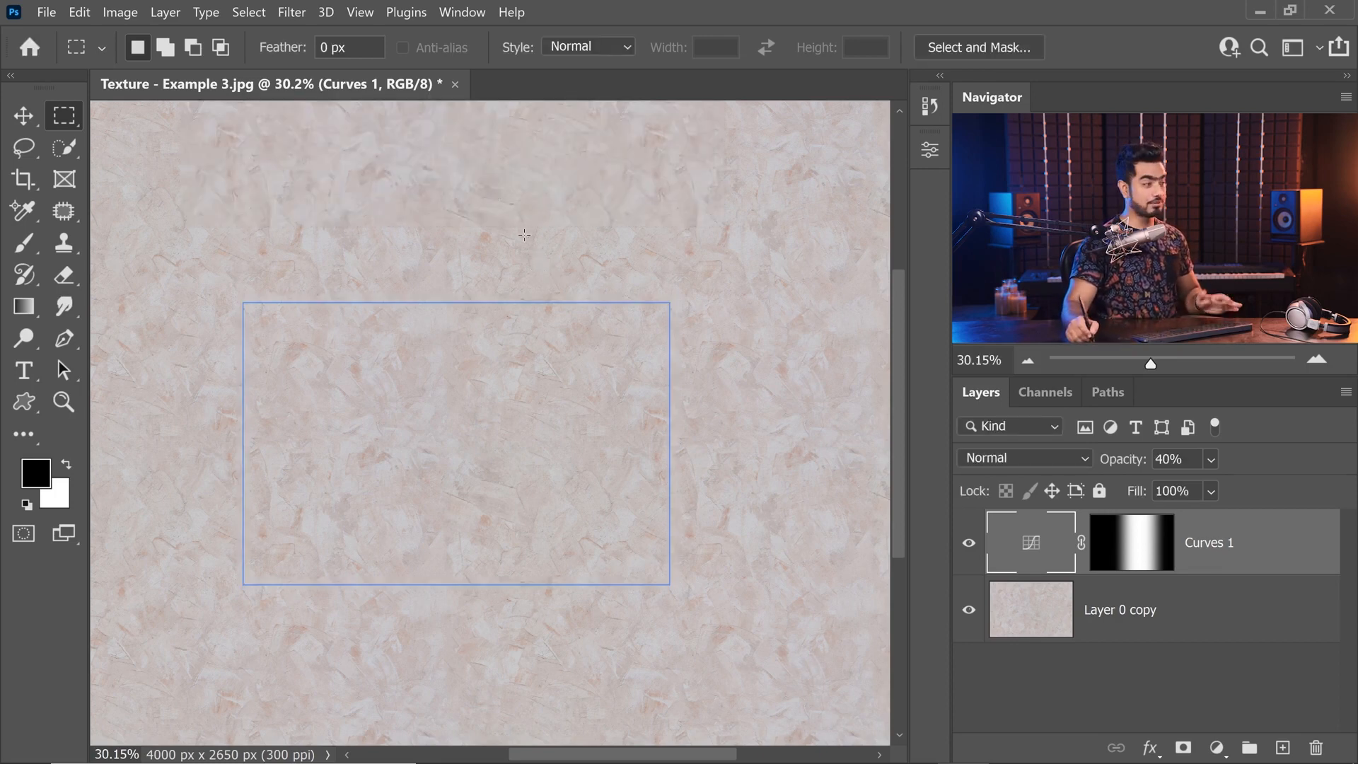
Open the Subject - Example 3.jpg image from the file browser as a separate document.
{"action": "mouse_move", "coordinate": [599, 757]}
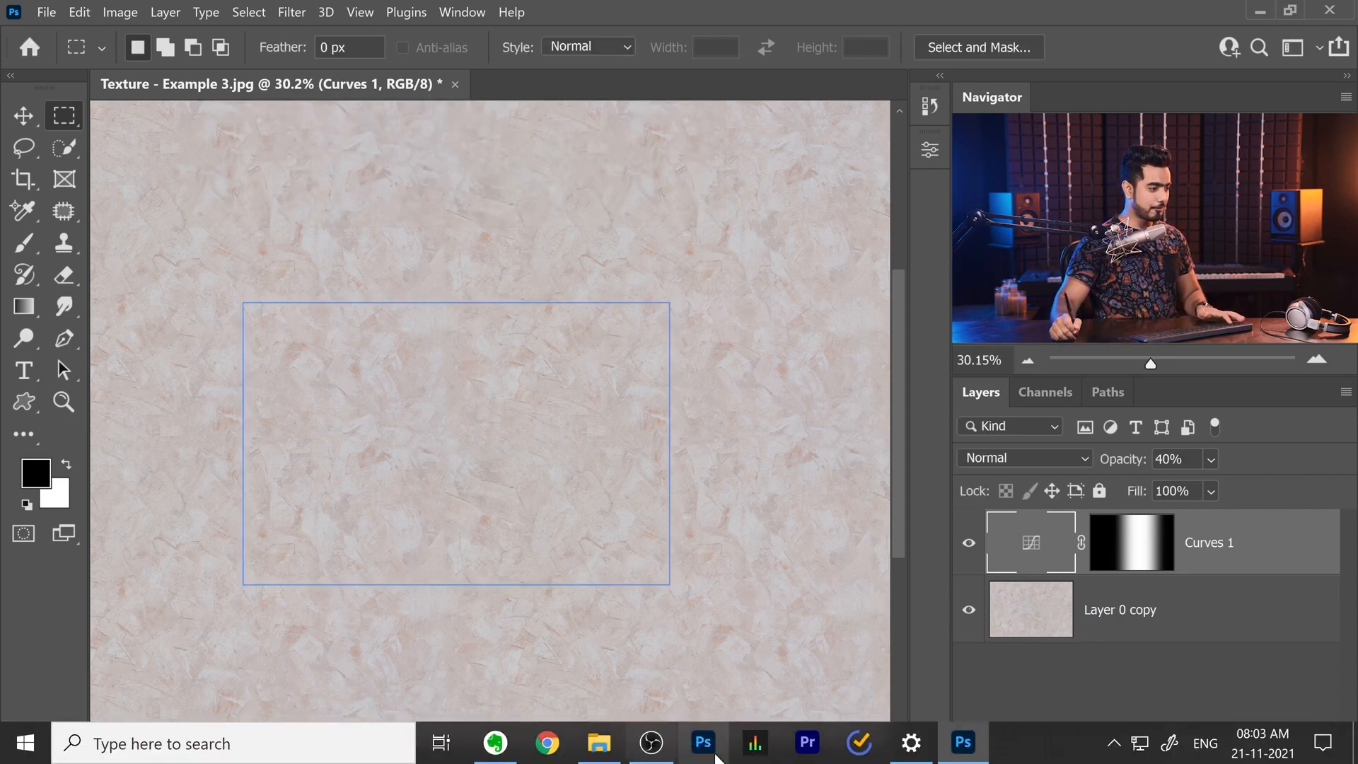
{"action": "left_click", "coordinate": [602, 757]}
{"action": "left_click_drag", "start_coordinate": [311, 149], "coordinate": [640, 84]}
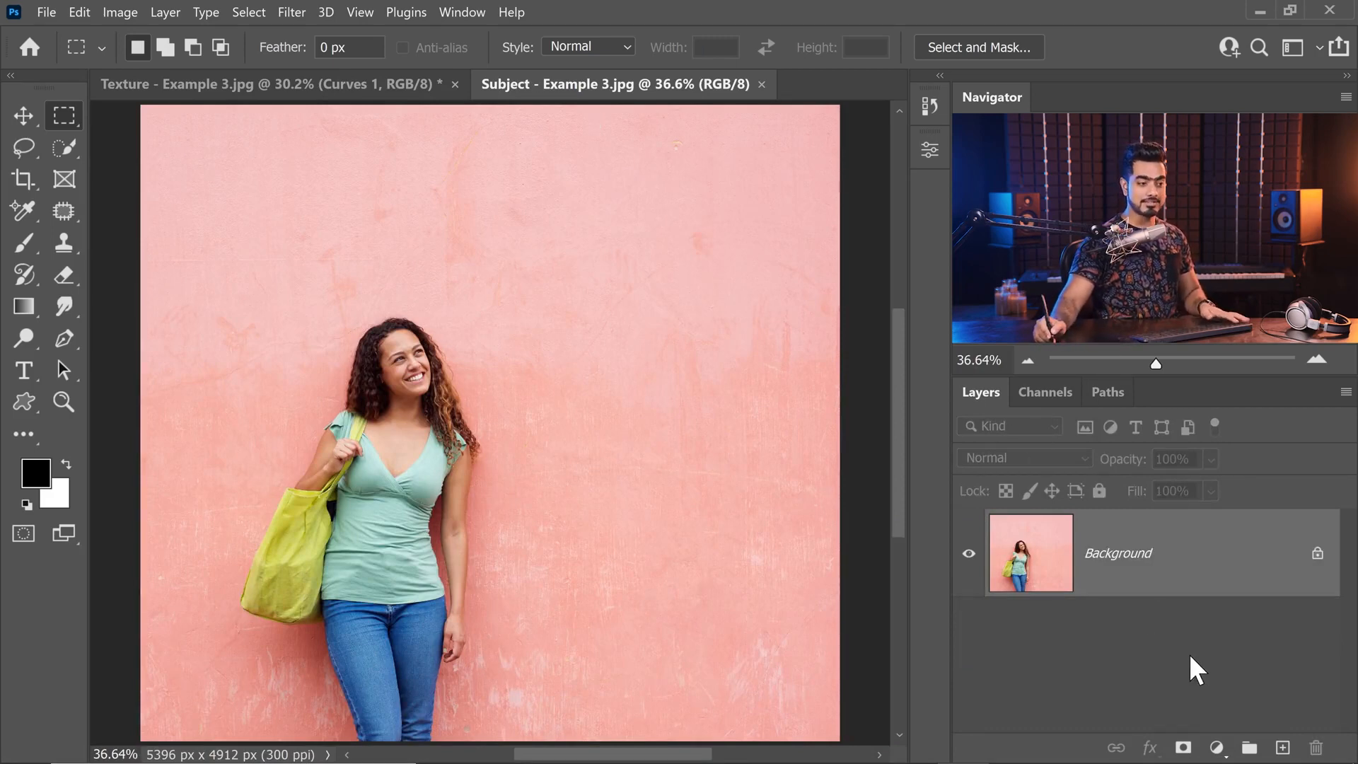
Add a Pattern fill layer above the Background and choose the newly defined seamless wall texture as its pattern.
{"action": "left_click", "coordinate": [1216, 750]}
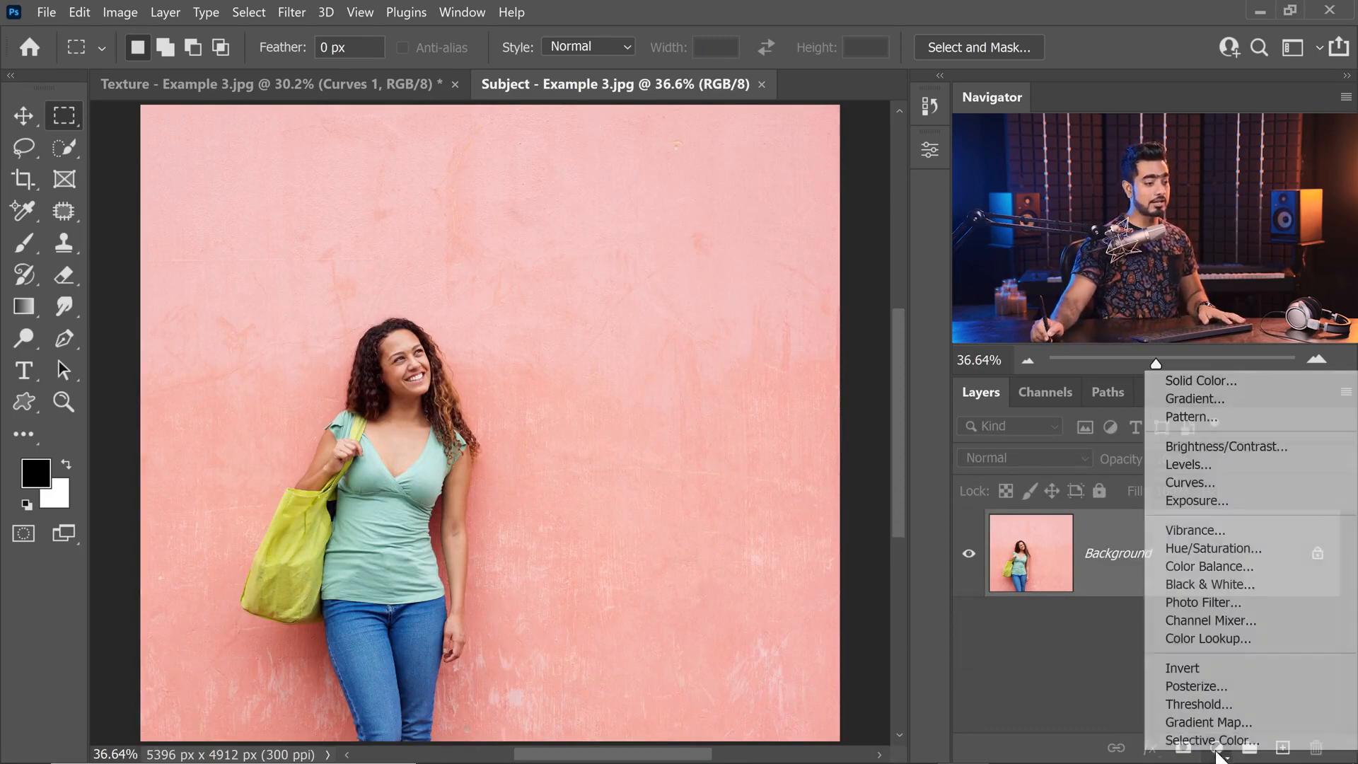
{"action": "left_click", "coordinate": [1183, 418]}
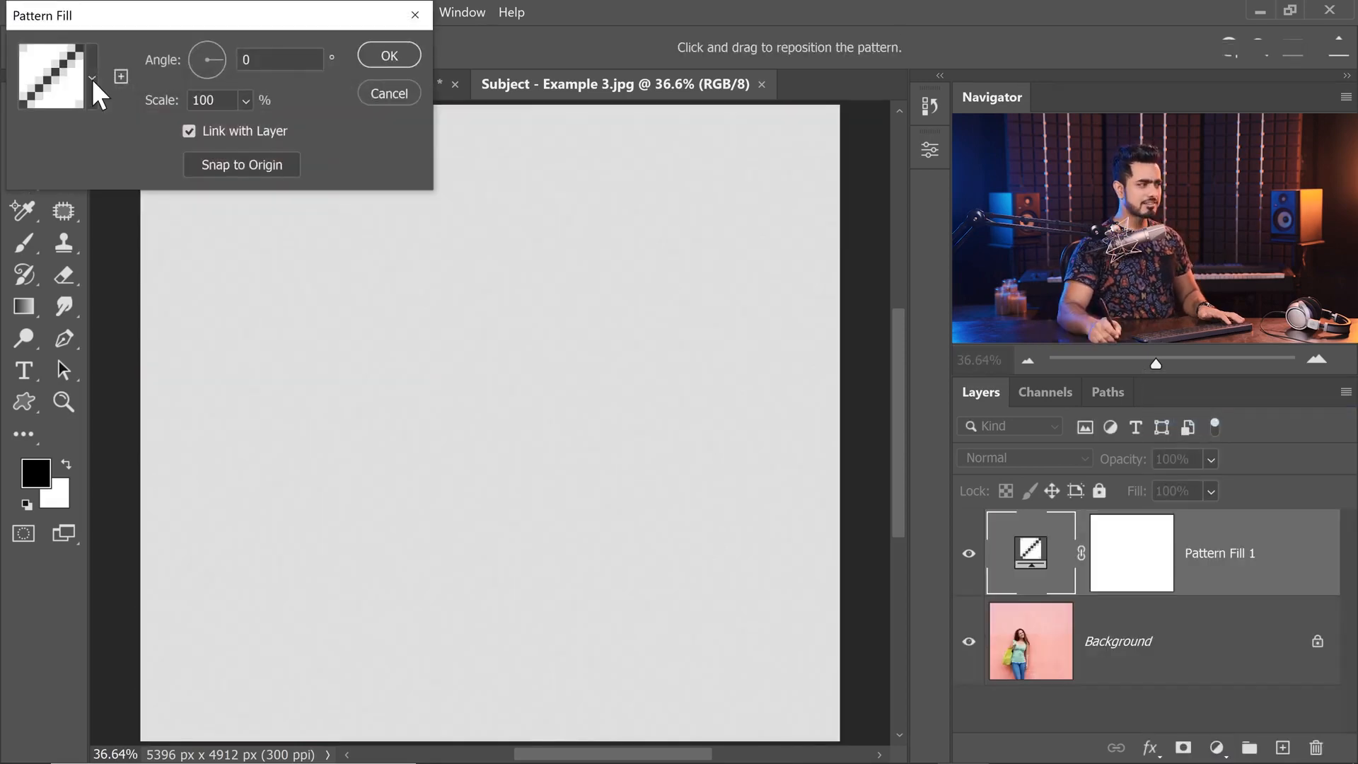
{"action": "left_click", "coordinate": [93, 77]}
{"action": "left_click_drag", "start_coordinate": [223, 176], "coordinate": [228, 235]}
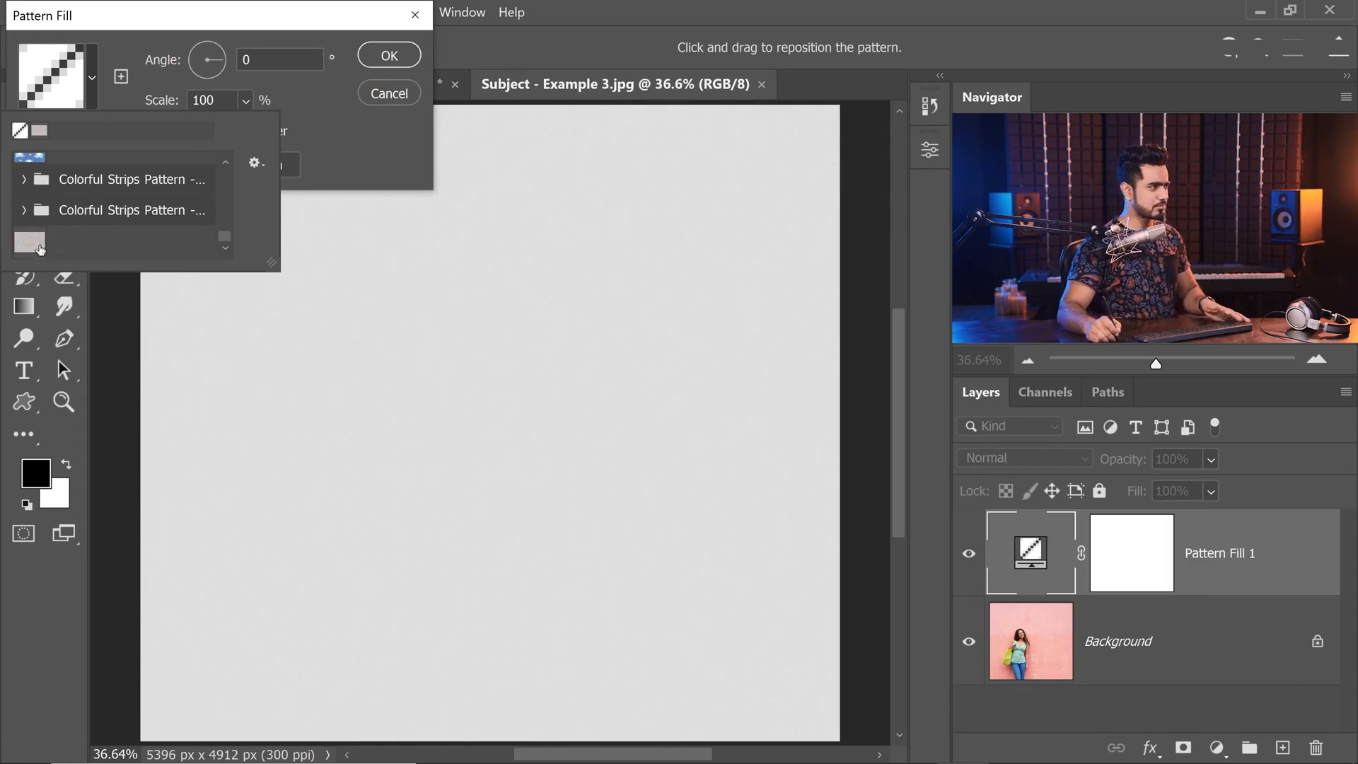
{"action": "left_click", "coordinate": [32, 249]}
{"action": "left_click", "coordinate": [316, 131]}
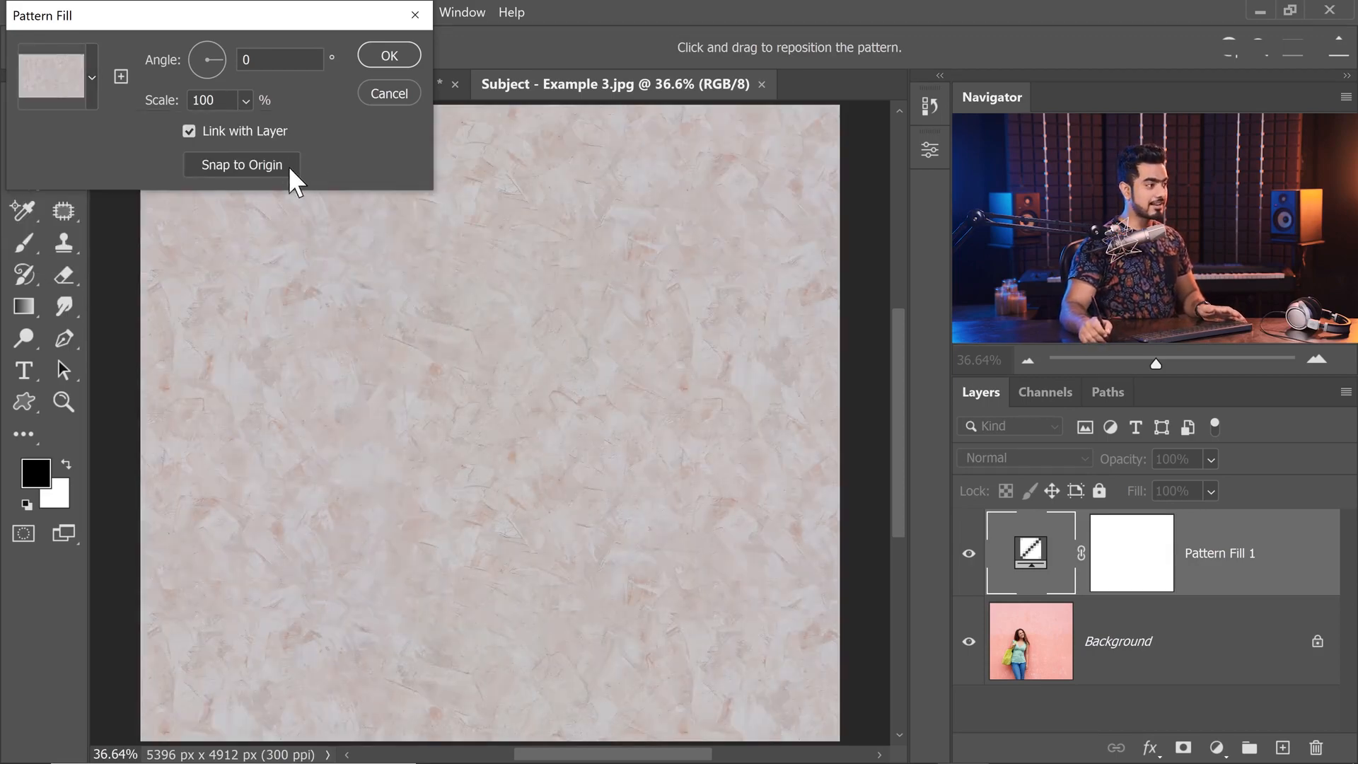
Set the pattern fill's scale to 60% and reposition the texture across the canvas.
{"action": "left_click_drag", "start_coordinate": [297, 455], "coordinate": [511, 370]}
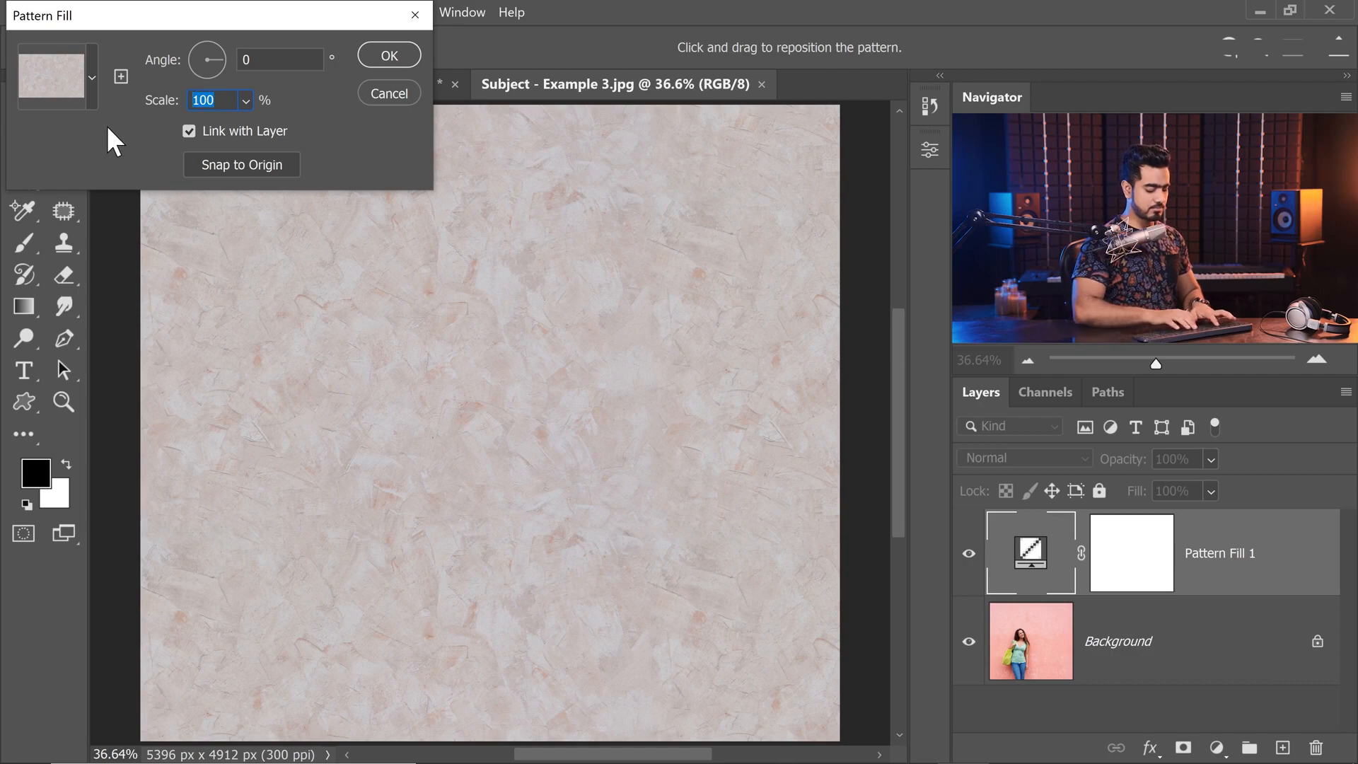
{"action": "type", "text": "60"}
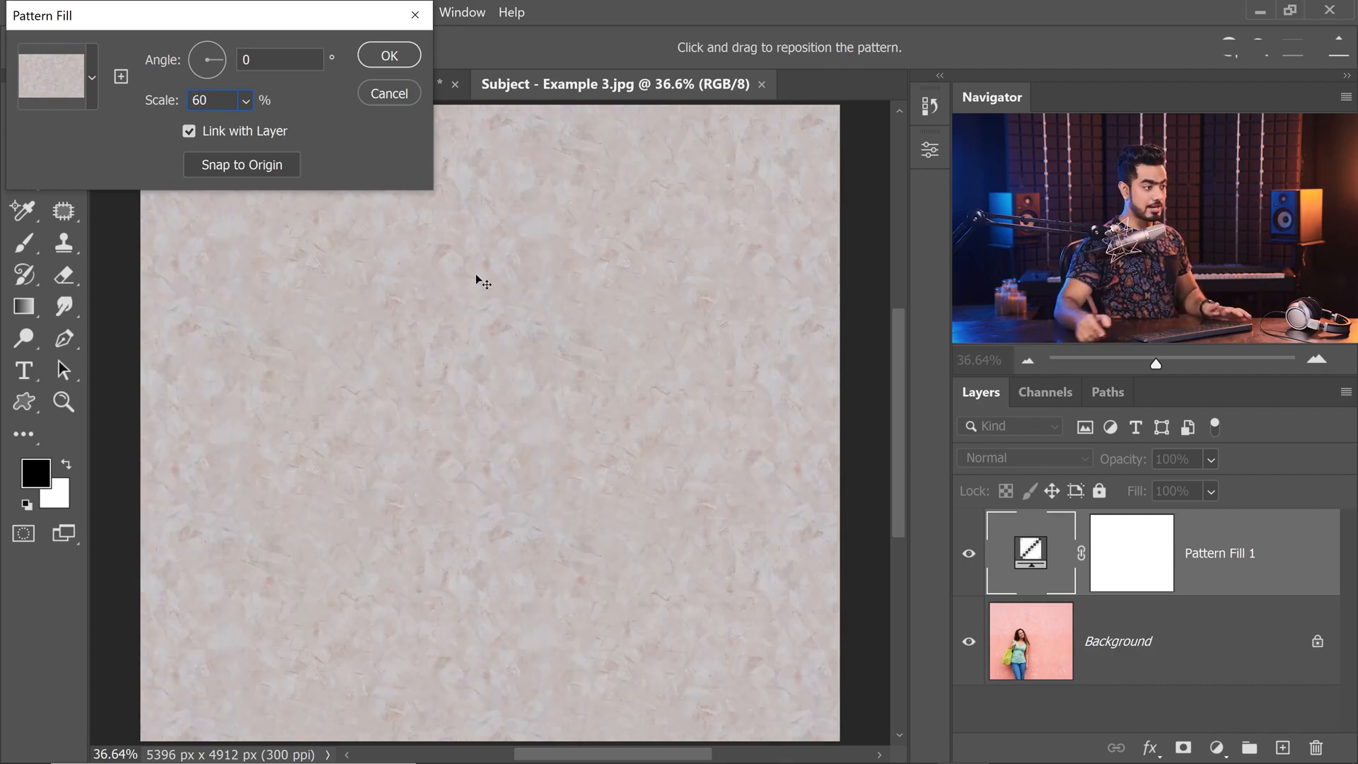
{"action": "left_click_drag", "start_coordinate": [552, 330], "coordinate": [506, 228]}
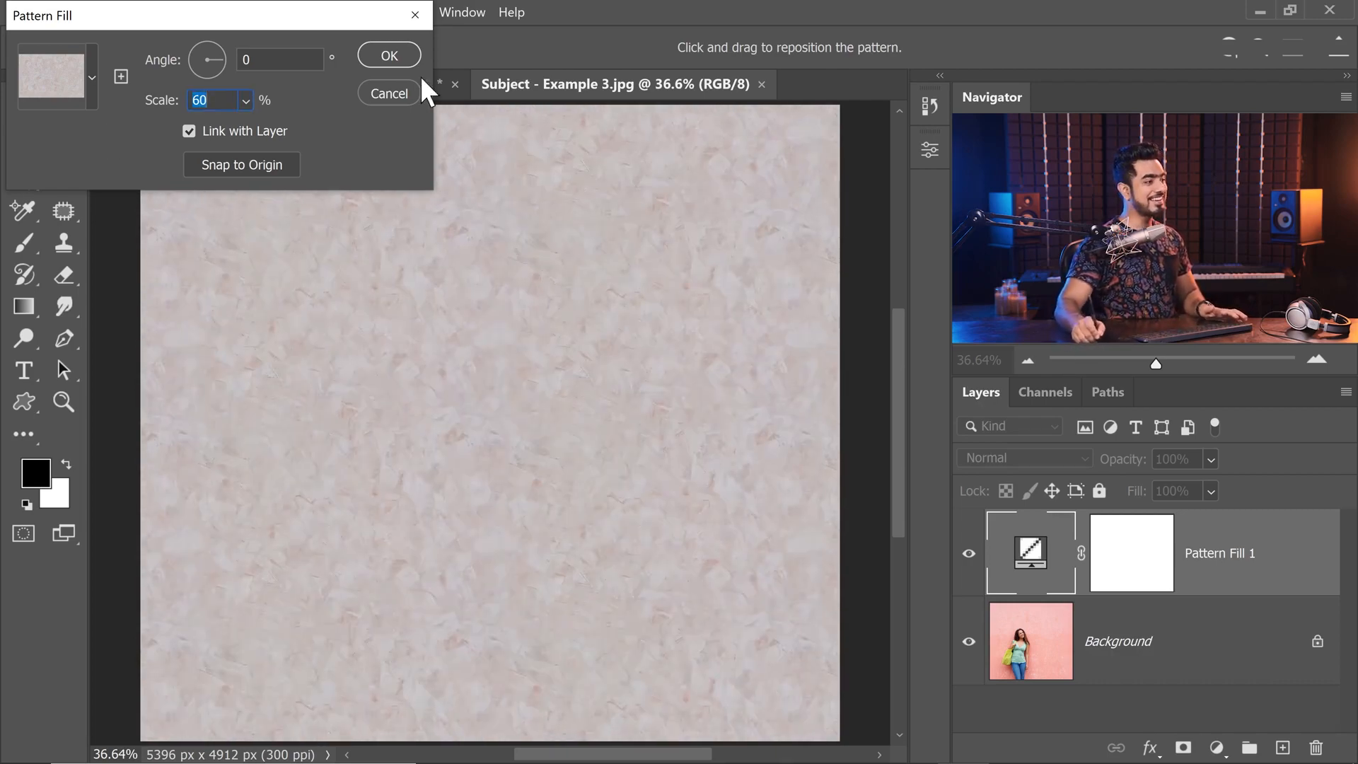
{"action": "left_click", "coordinate": [389, 57]}
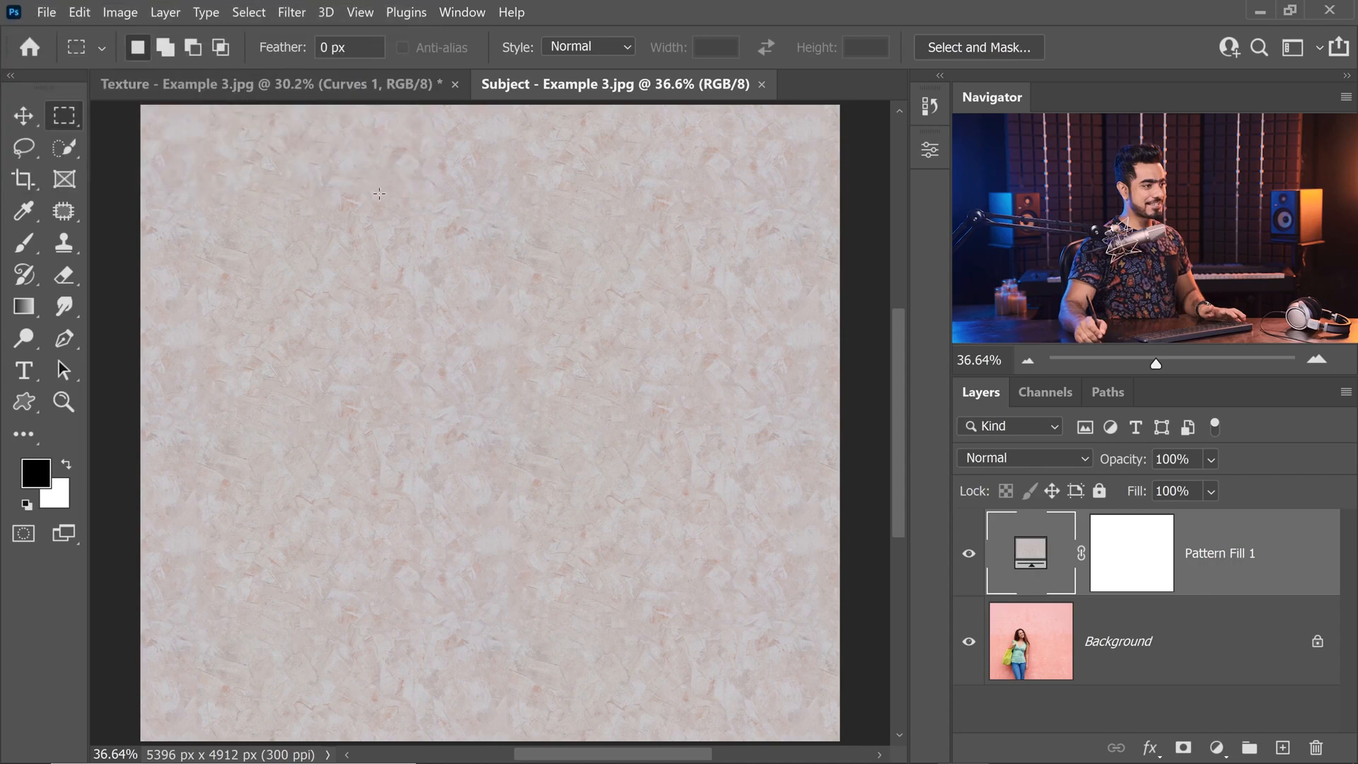
Change the Pattern Fill 1 layer's blend mode to Multiply.
{"action": "left_click", "coordinate": [1006, 459]}
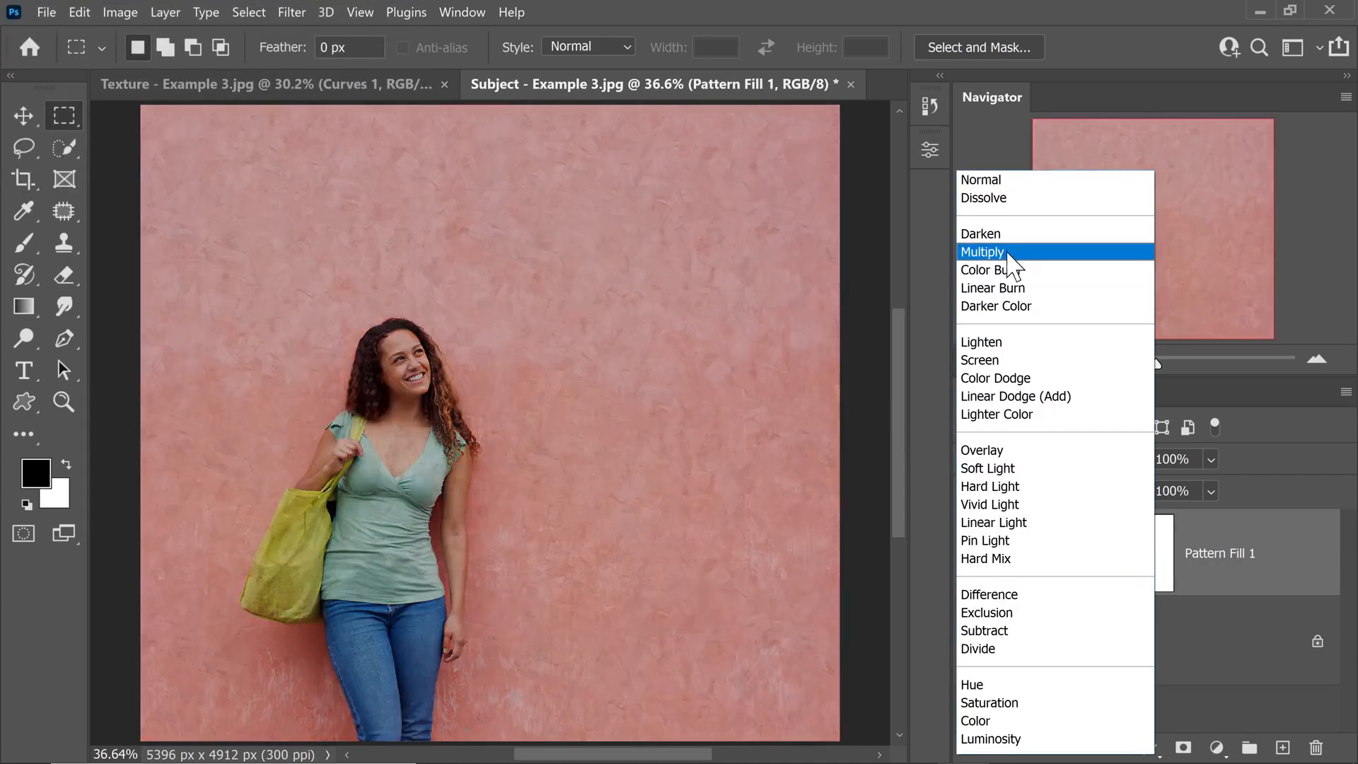
{"action": "left_click", "coordinate": [1010, 253]}
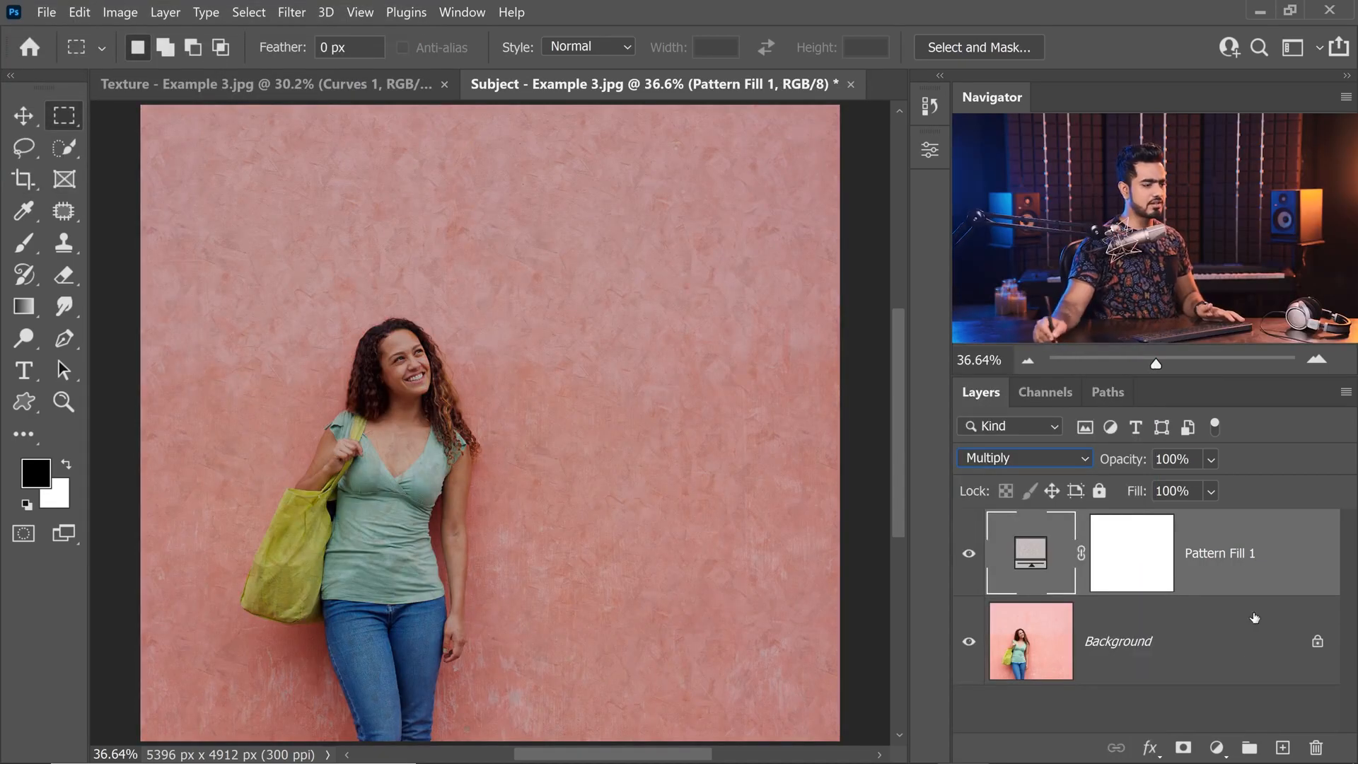
Add a Hue/Saturation adjustment layer above Pattern Fill 1 and clip it to that layer.
{"action": "left_click", "coordinate": [1215, 748]}
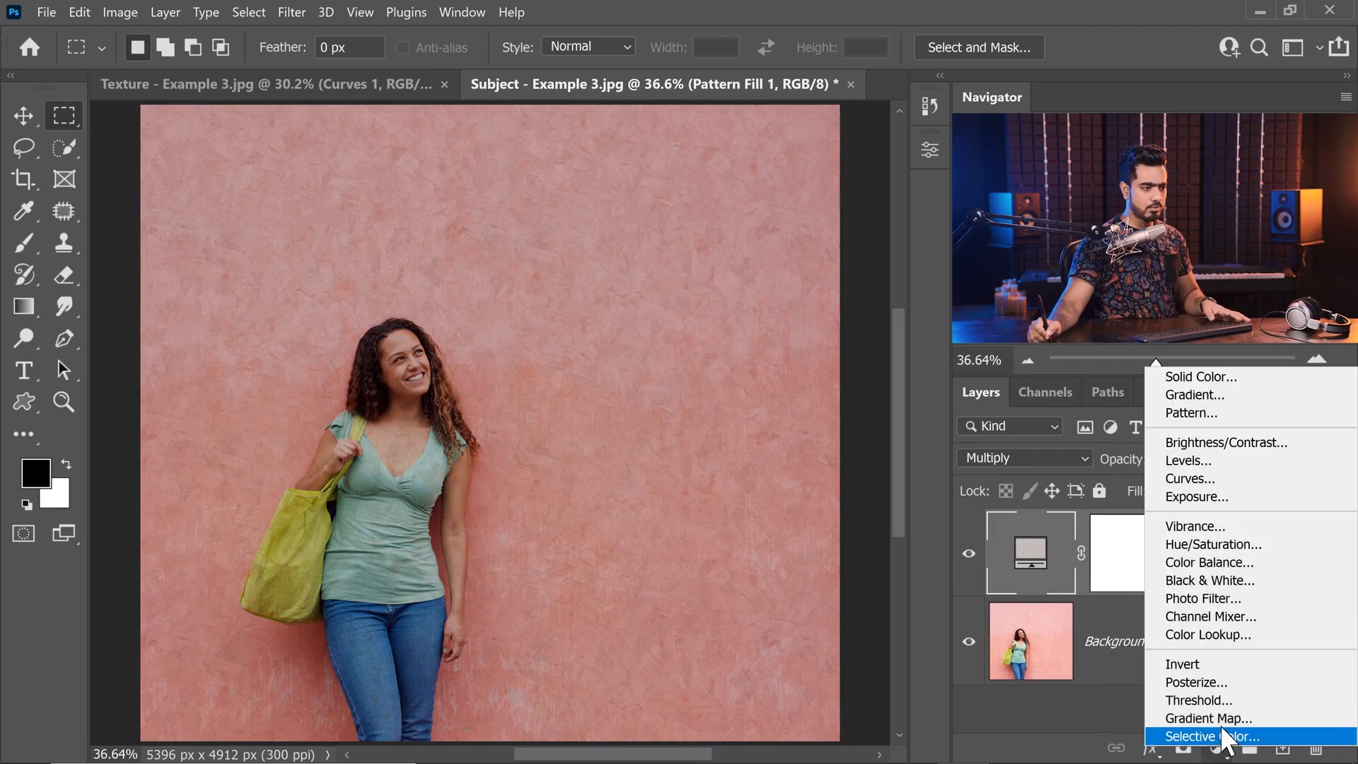
{"action": "left_click", "coordinate": [1208, 547]}
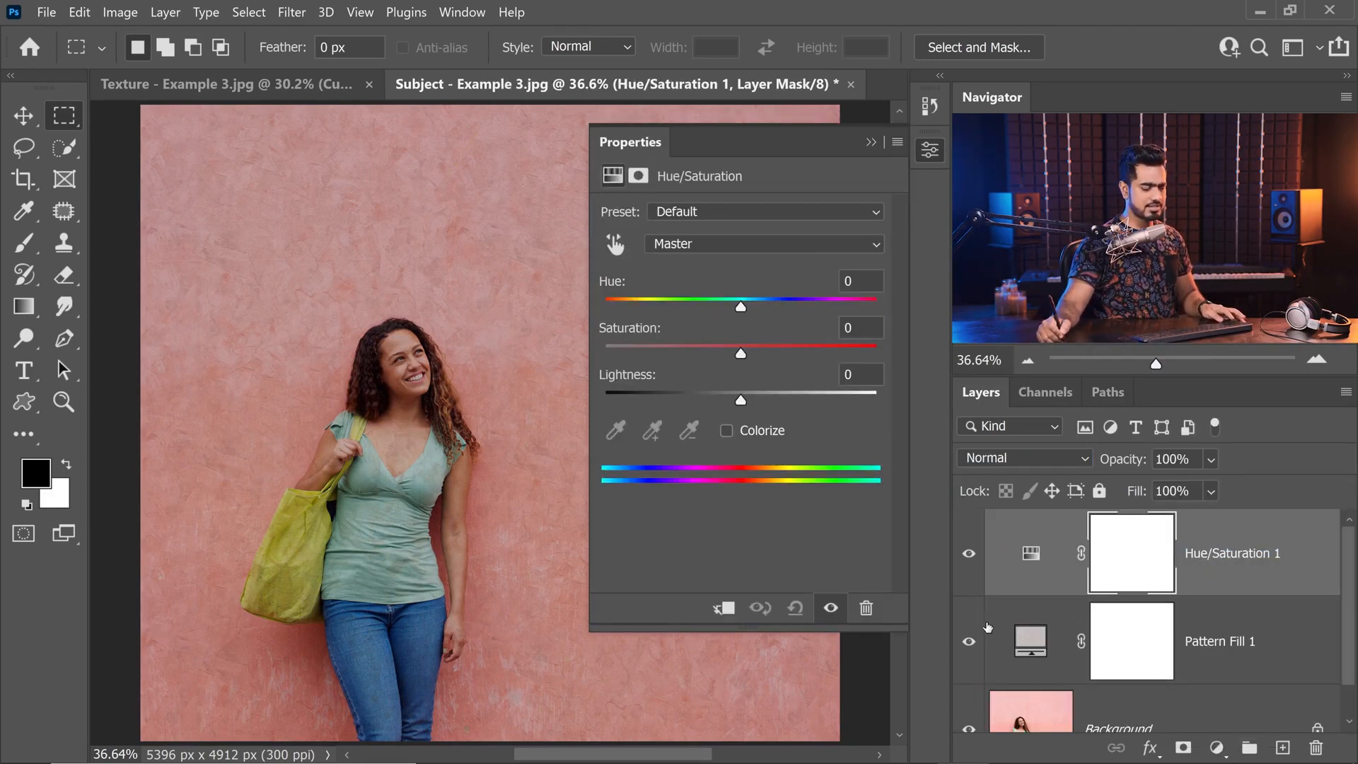
{"action": "left_click", "coordinate": [722, 610]}
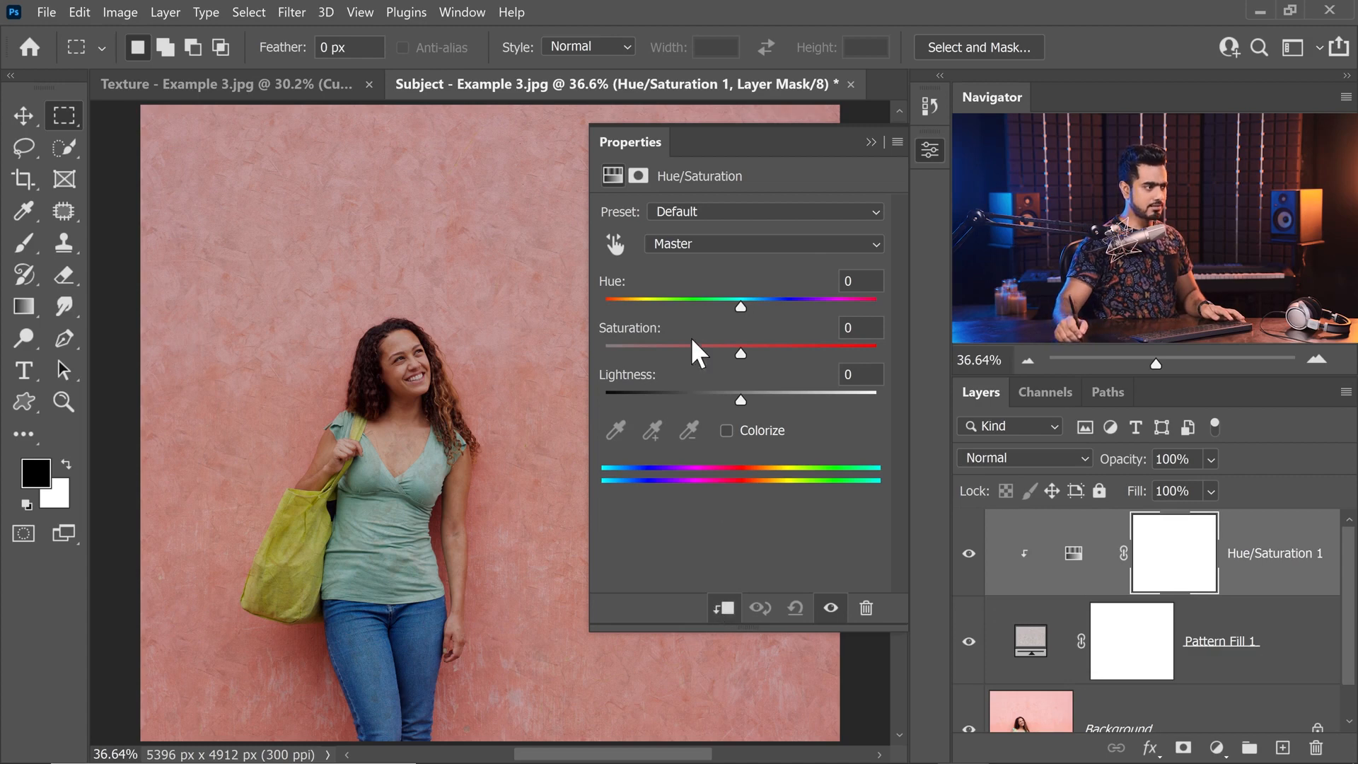
Colorize the clipped Hue/Saturation adjustment with Hue 14 and Saturation 28 to match the texture to the pink wall.
{"action": "left_click", "coordinate": [727, 431]}
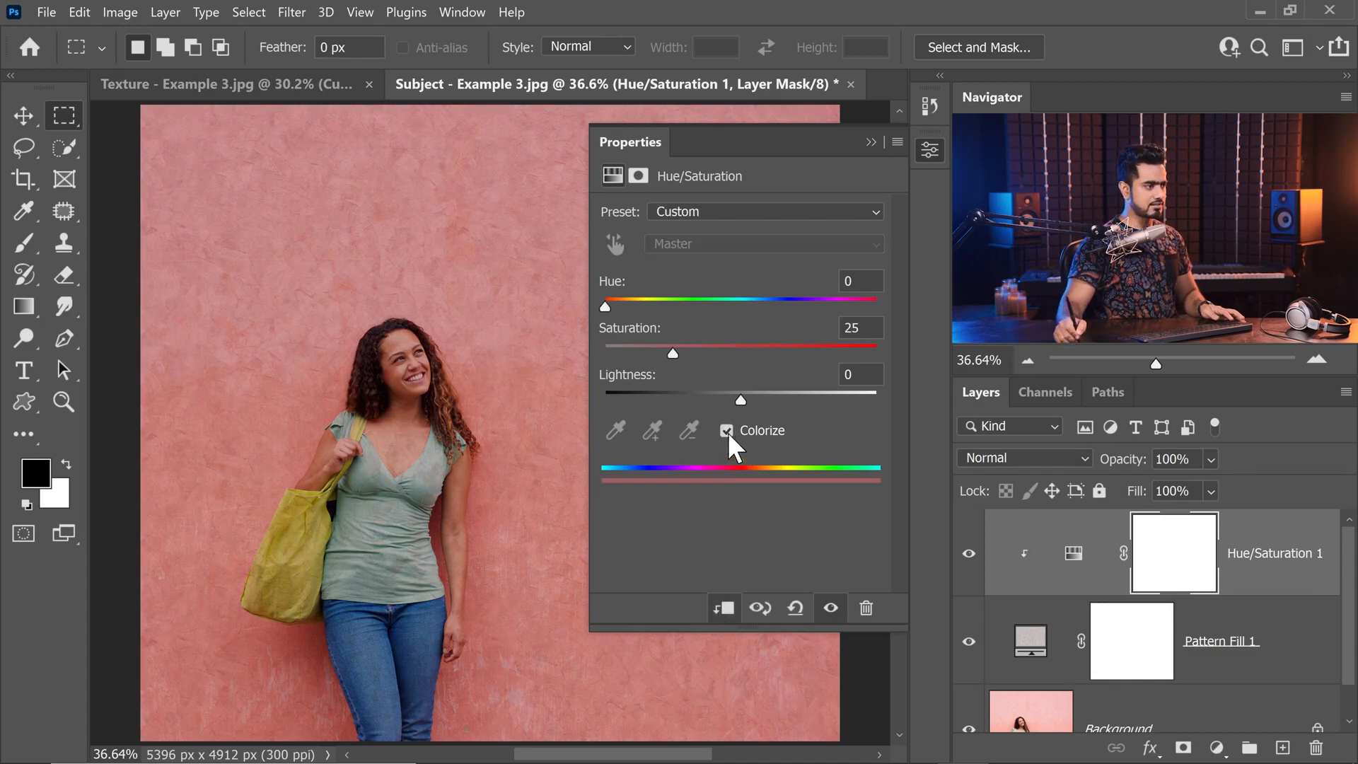
{"action": "left_click_drag", "start_coordinate": [670, 354], "coordinate": [678, 354]}
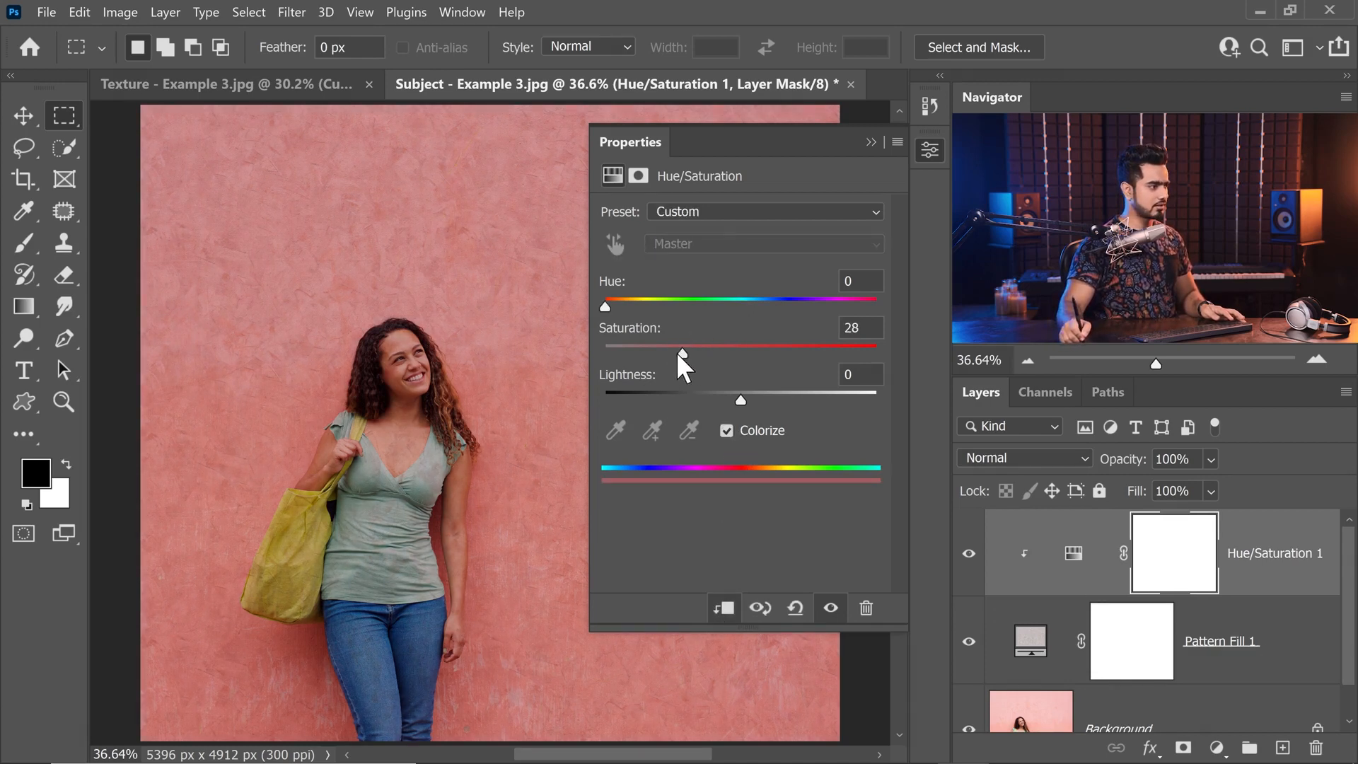
{"action": "left_click_drag", "start_coordinate": [607, 307], "coordinate": [621, 305]}
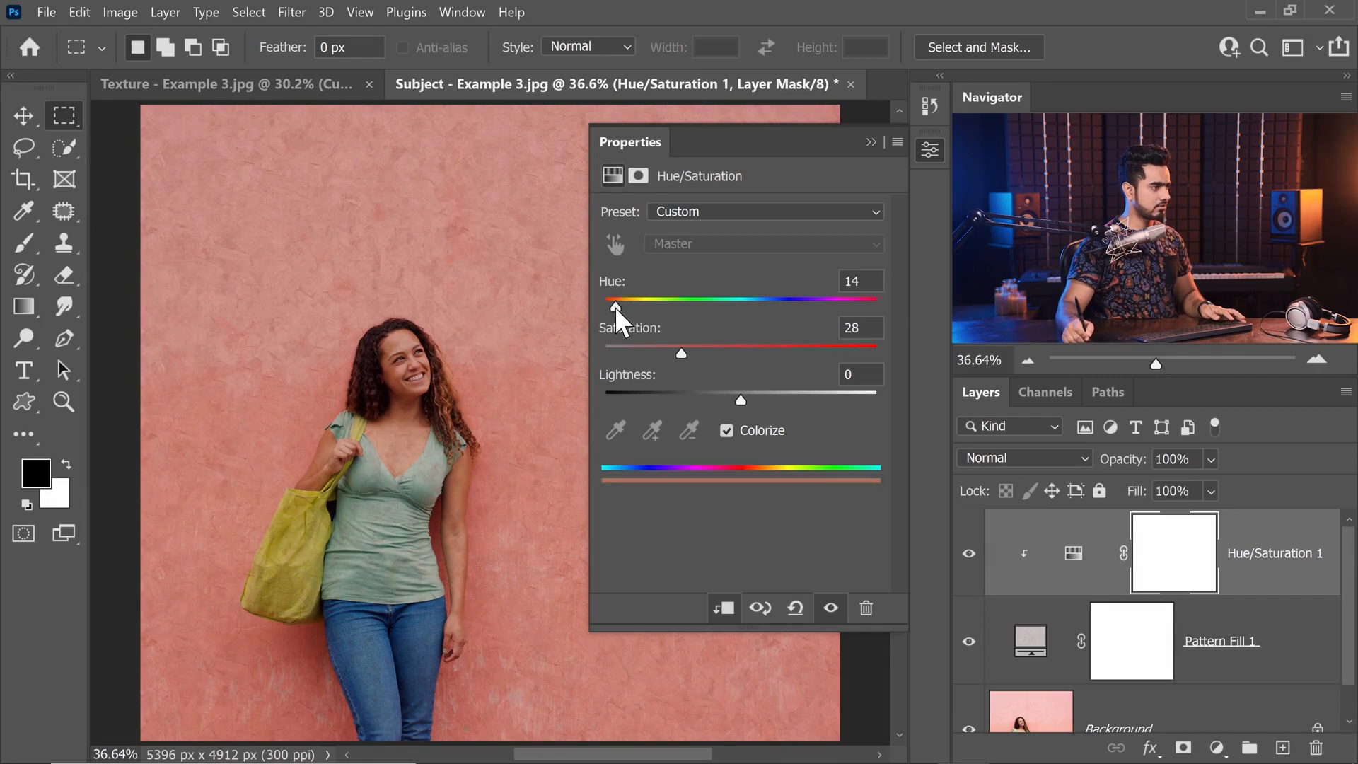
{"action": "left_click", "coordinate": [871, 142]}
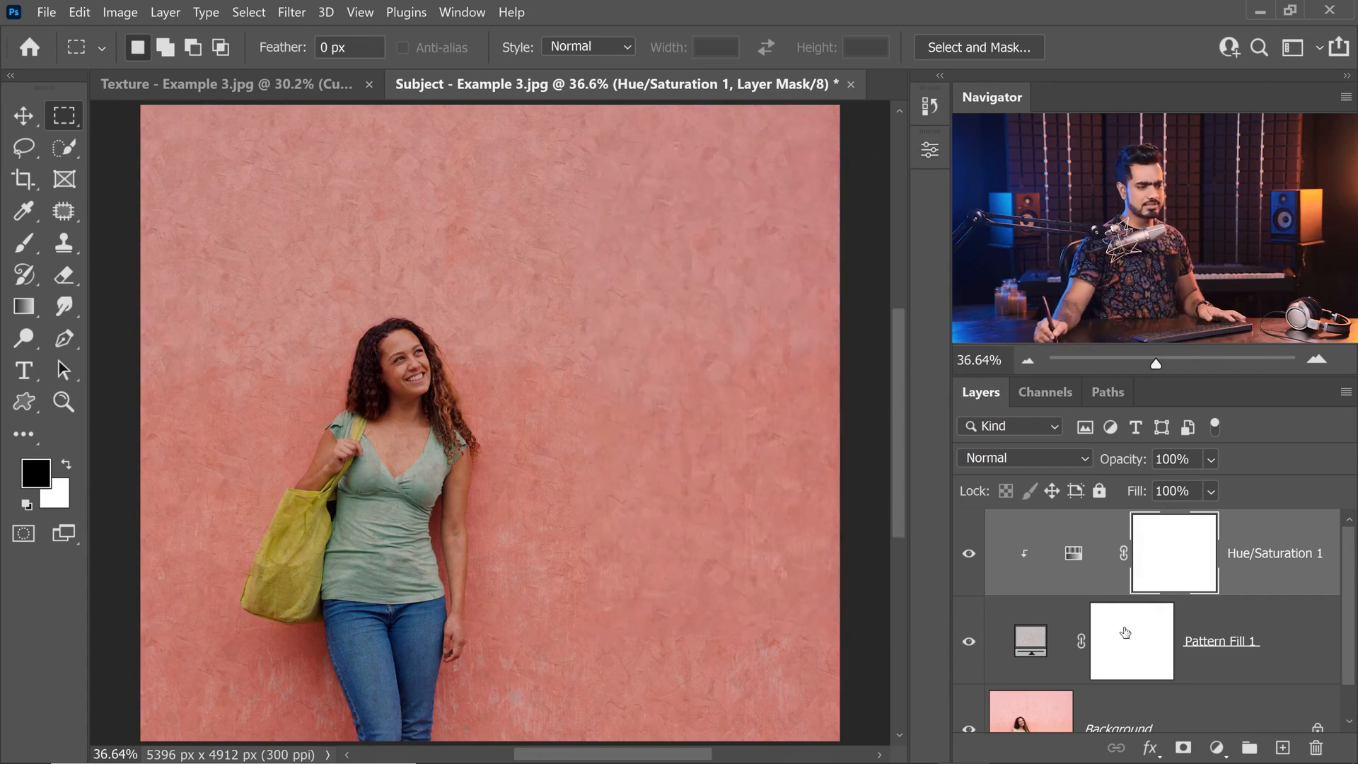
Select the woman on the Background layer automatically with the Quick Selection tool's Select Subject command.
{"action": "left_click", "coordinate": [1111, 718]}
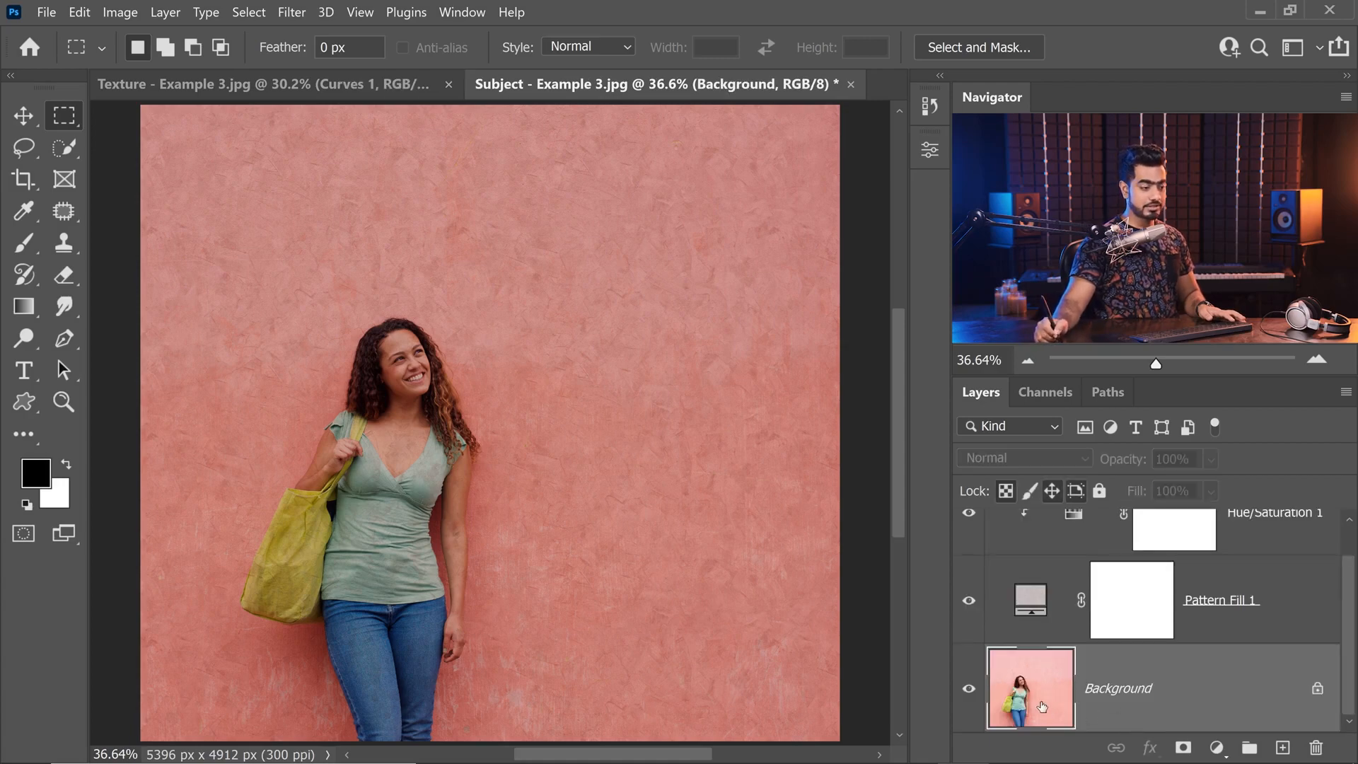
{"action": "left_click", "coordinate": [65, 150]}
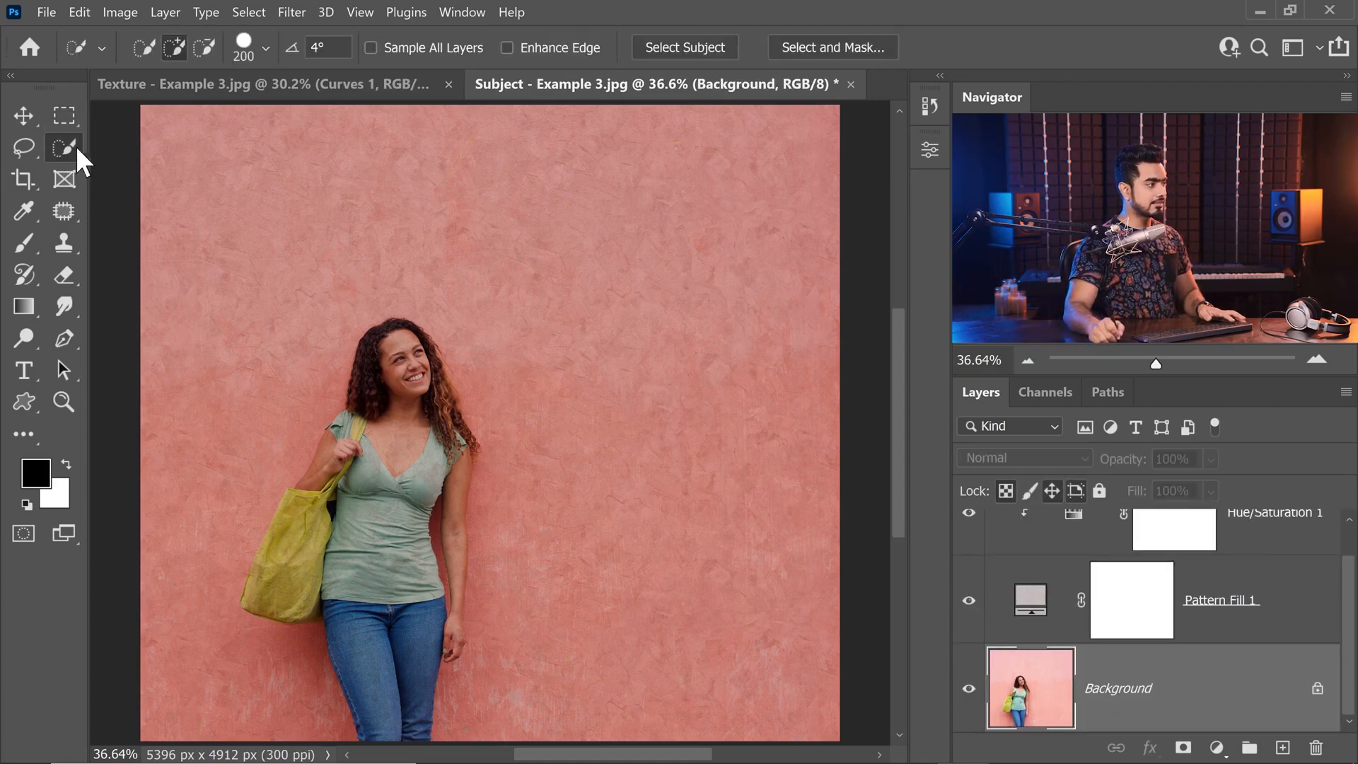
{"action": "right_click", "coordinate": [75, 146]}
{"action": "left_click", "coordinate": [182, 166]}
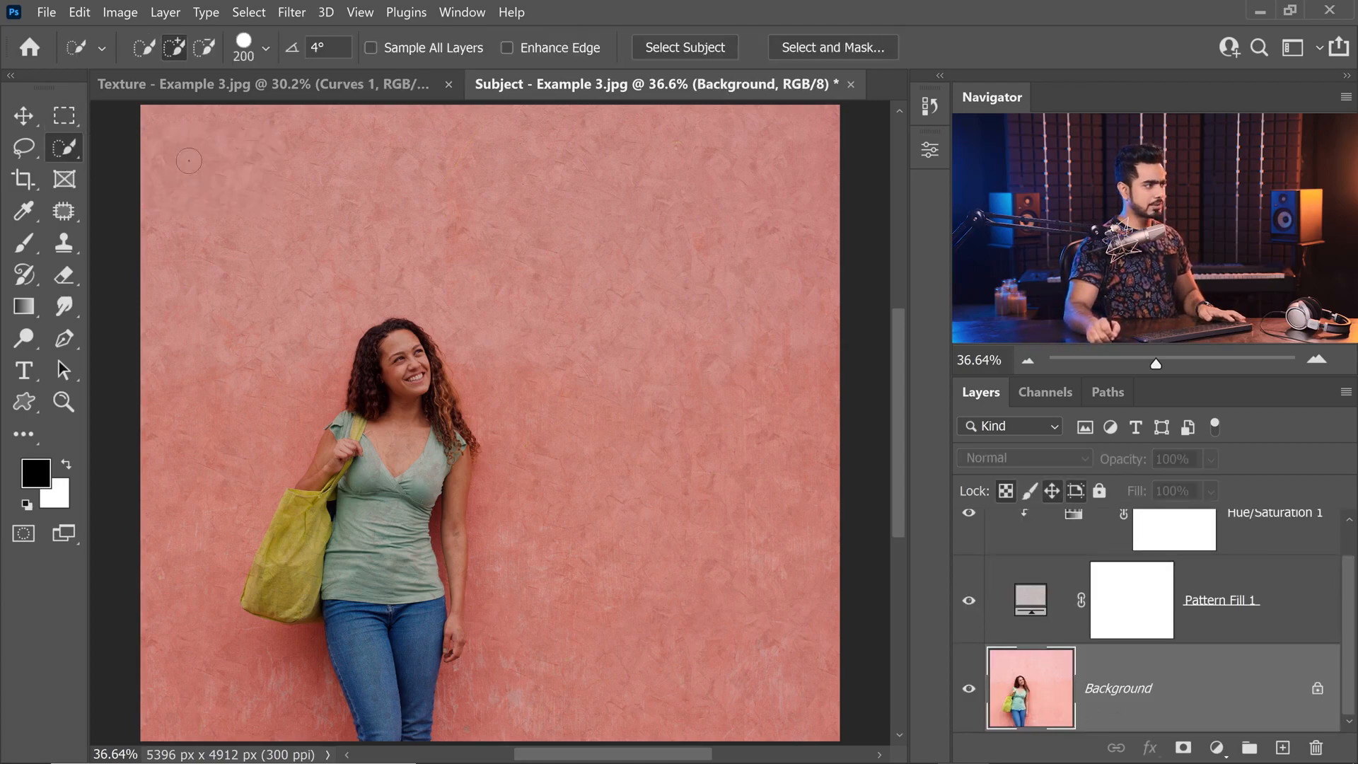
{"action": "left_click", "coordinate": [708, 45]}
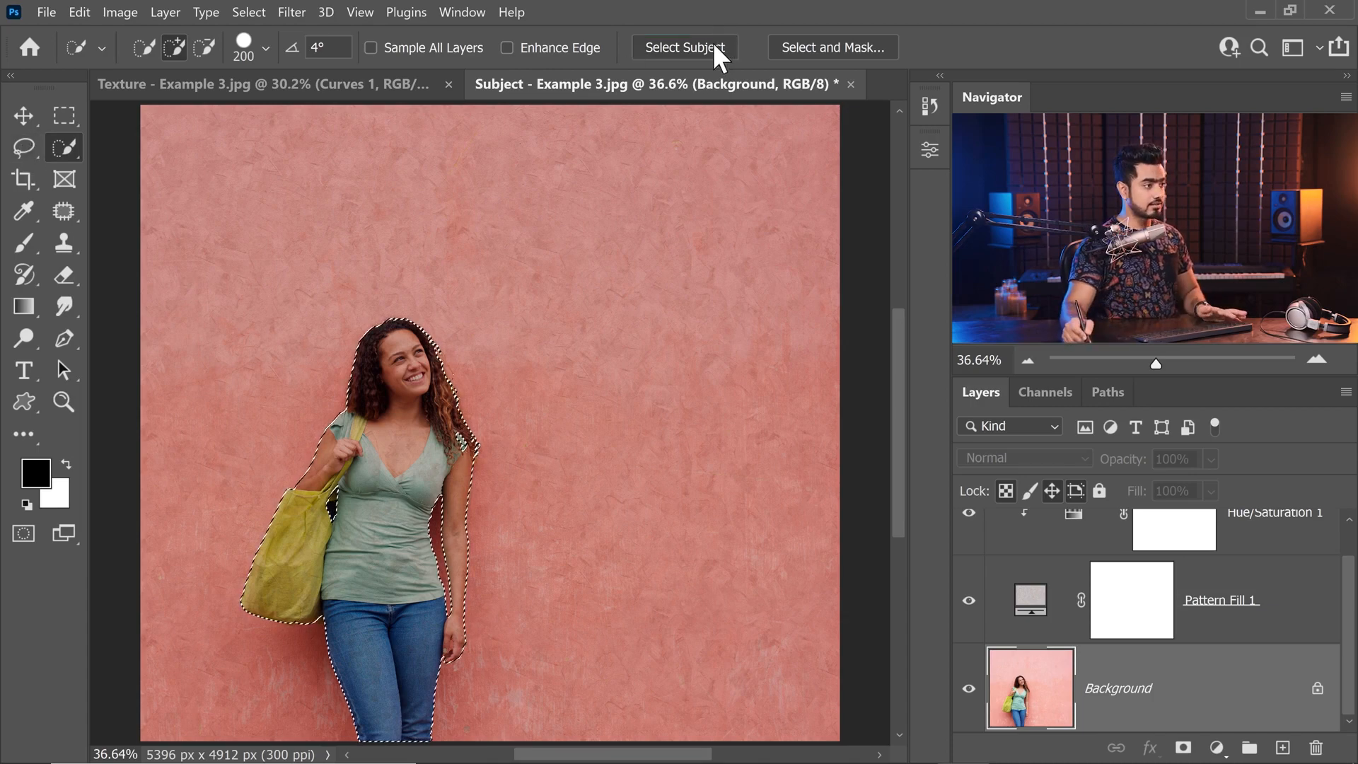
Fill the selected woman with black on the Pattern Fill 1 mask, deselect, and set the layer's opacity to 87%.
{"action": "left_click", "coordinate": [1122, 599]}
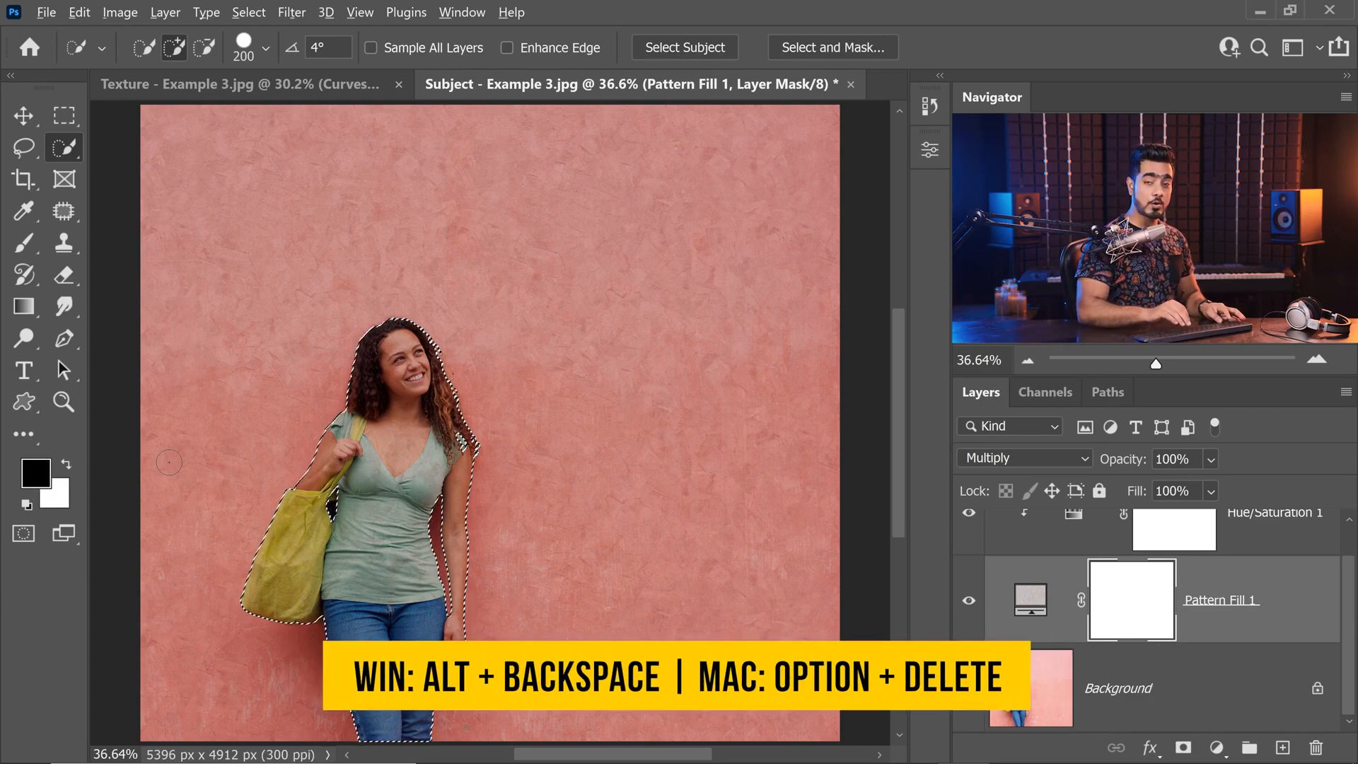
{"action": "key", "text": "alt"}
{"action": "key", "text": "alt+BackSpace"}
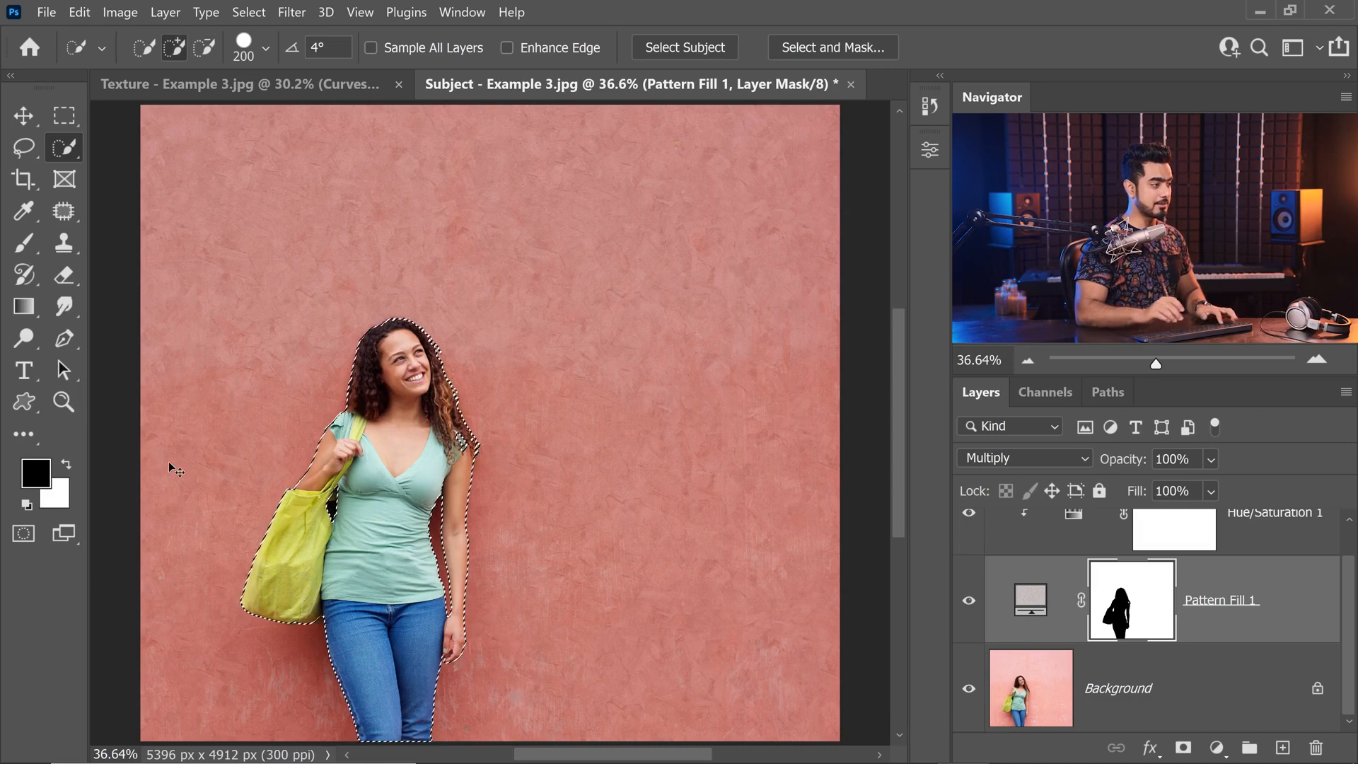
{"action": "key", "text": "ctrl+d"}
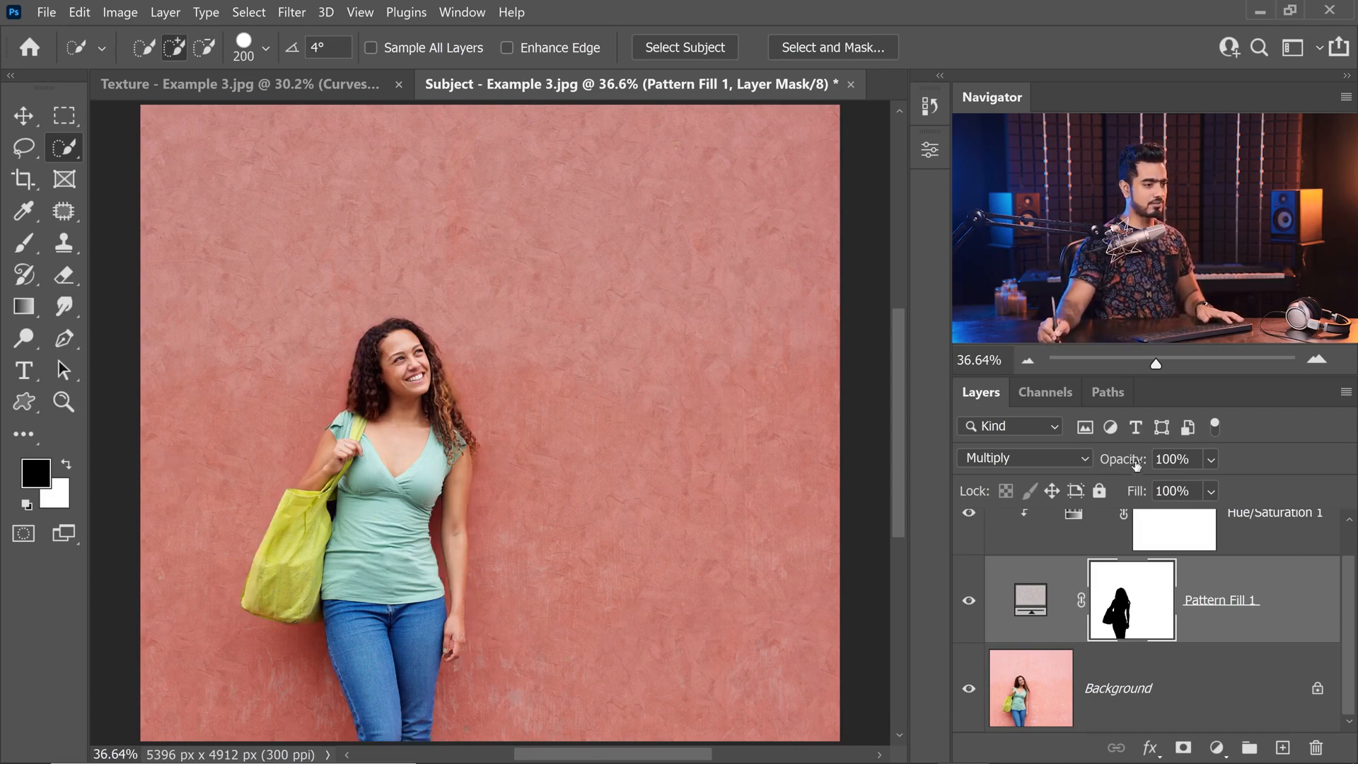
{"action": "left_click_drag", "start_coordinate": [1125, 465], "coordinate": [1099, 466]}
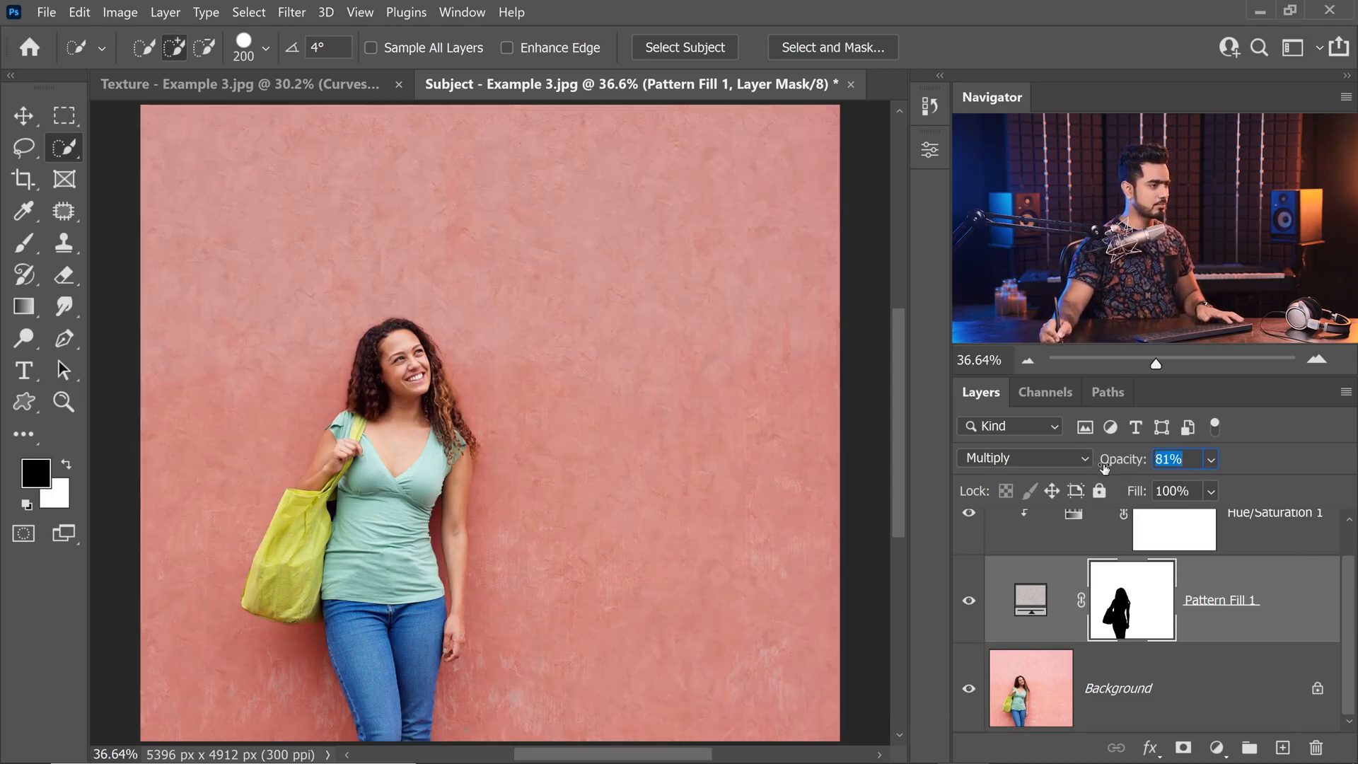
{"action": "key", "text": "Return"}
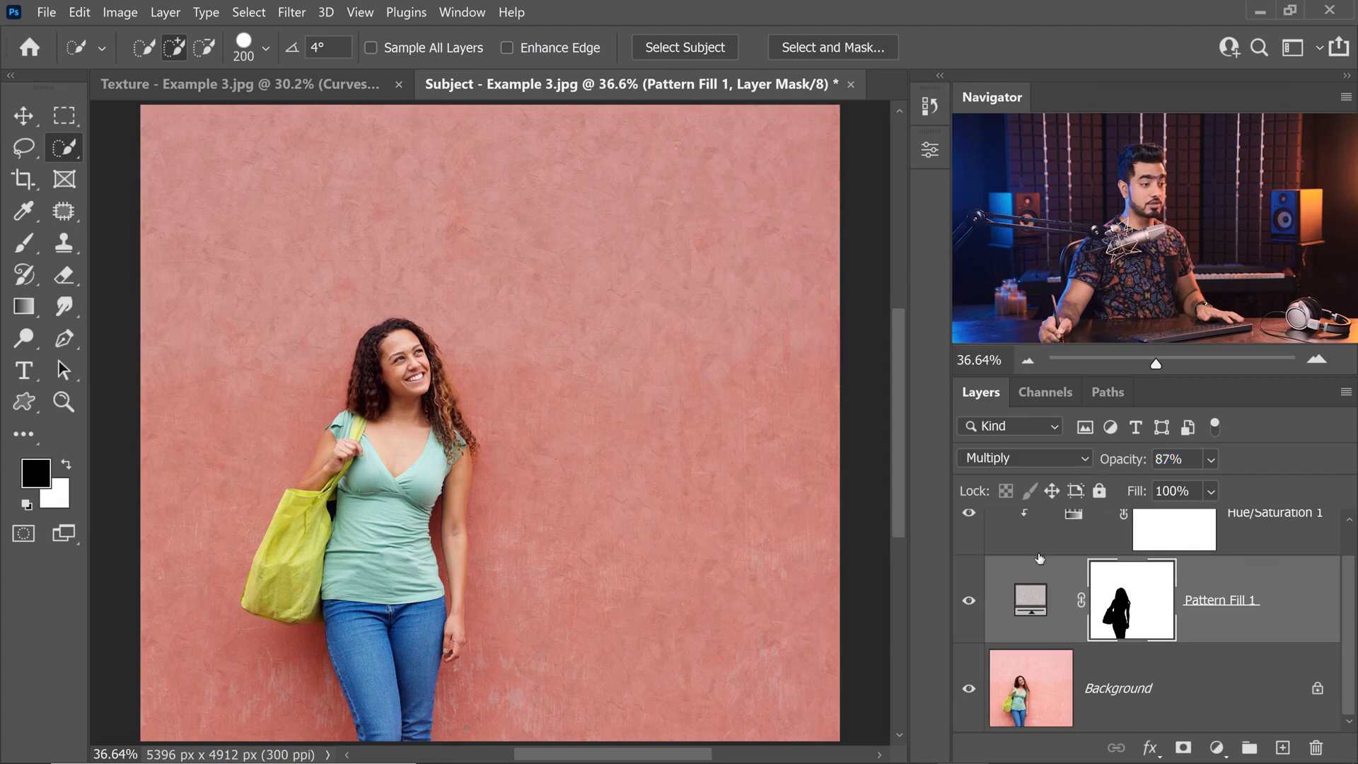
Set the Pattern Fill 1 texture's scale to 177% and reposition the pattern on the wall.
{"action": "double_click", "coordinate": [1043, 602]}
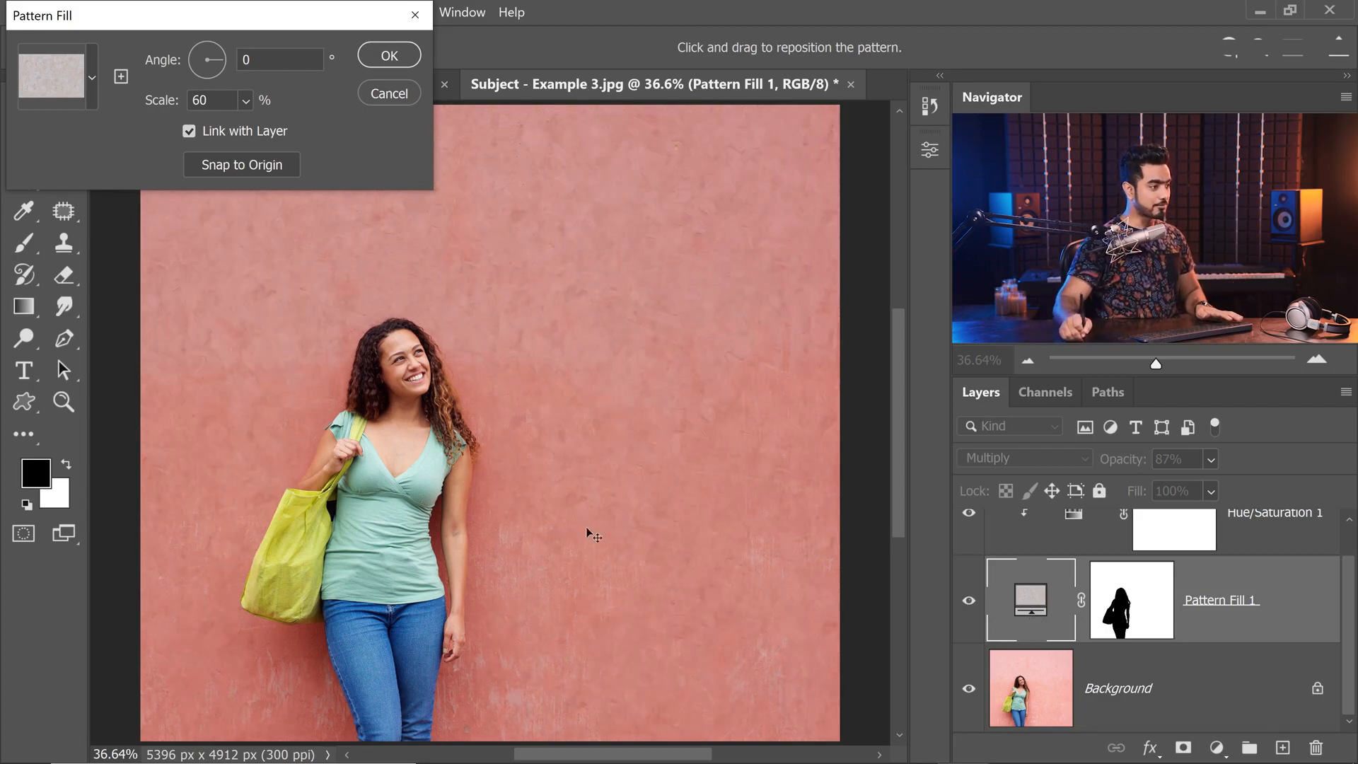
{"action": "left_click", "coordinate": [249, 106]}
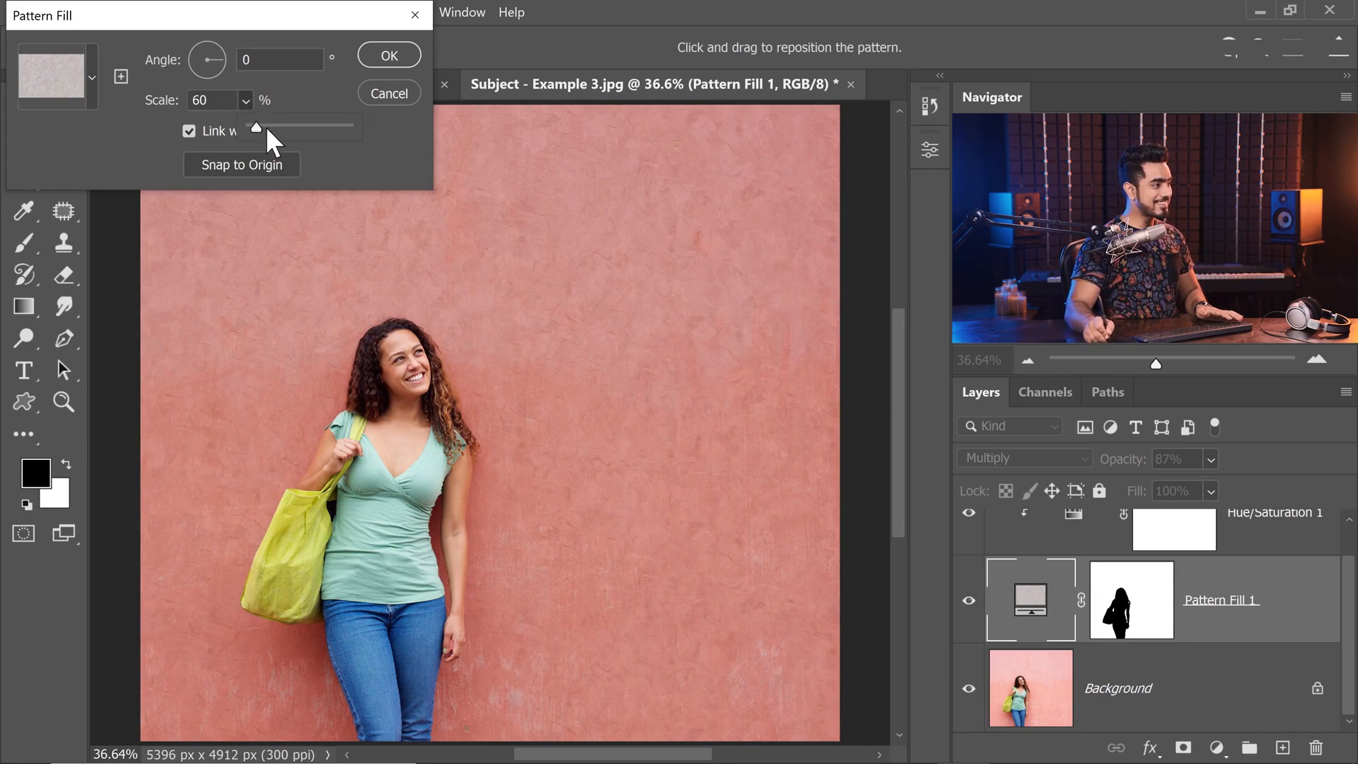
{"action": "left_click", "coordinate": [268, 129]}
{"action": "left_click_drag", "start_coordinate": [635, 339], "coordinate": [837, 393]}
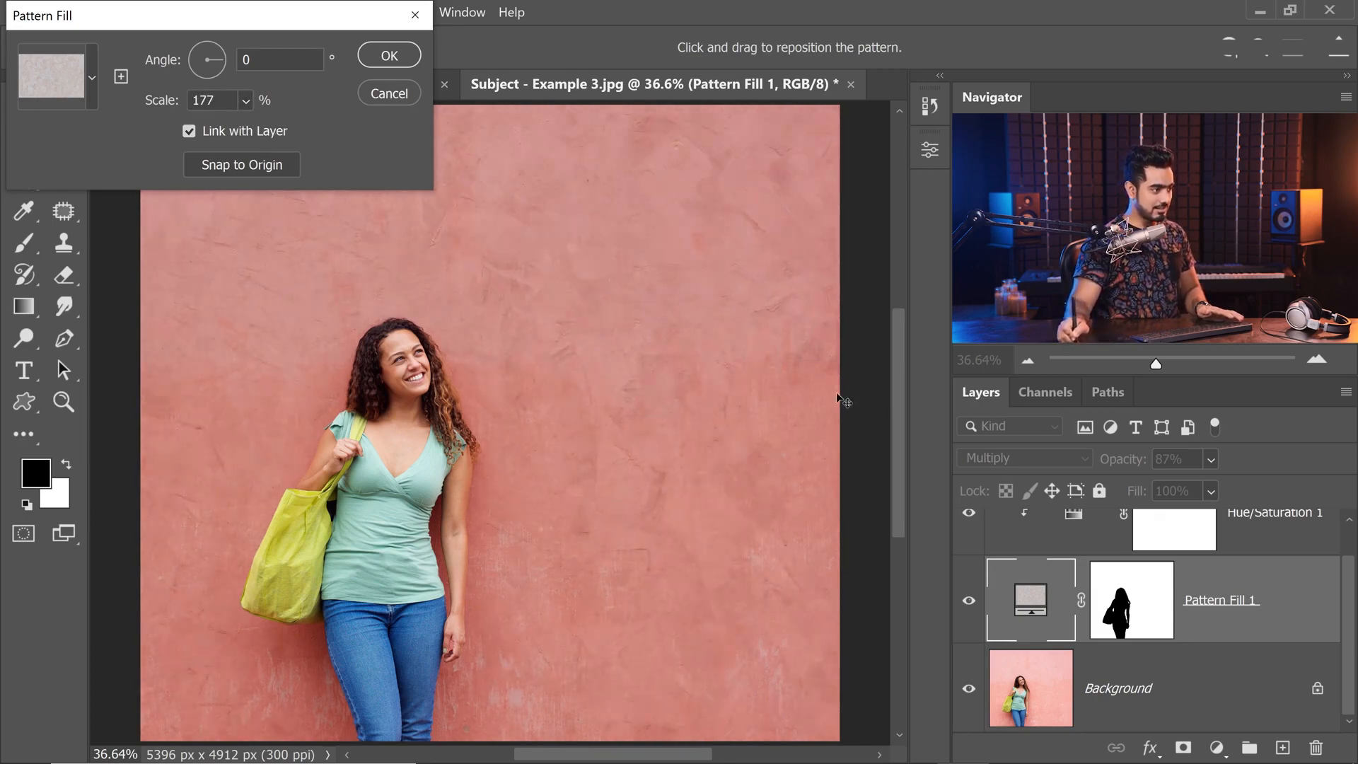
{"action": "left_click", "coordinate": [389, 56]}
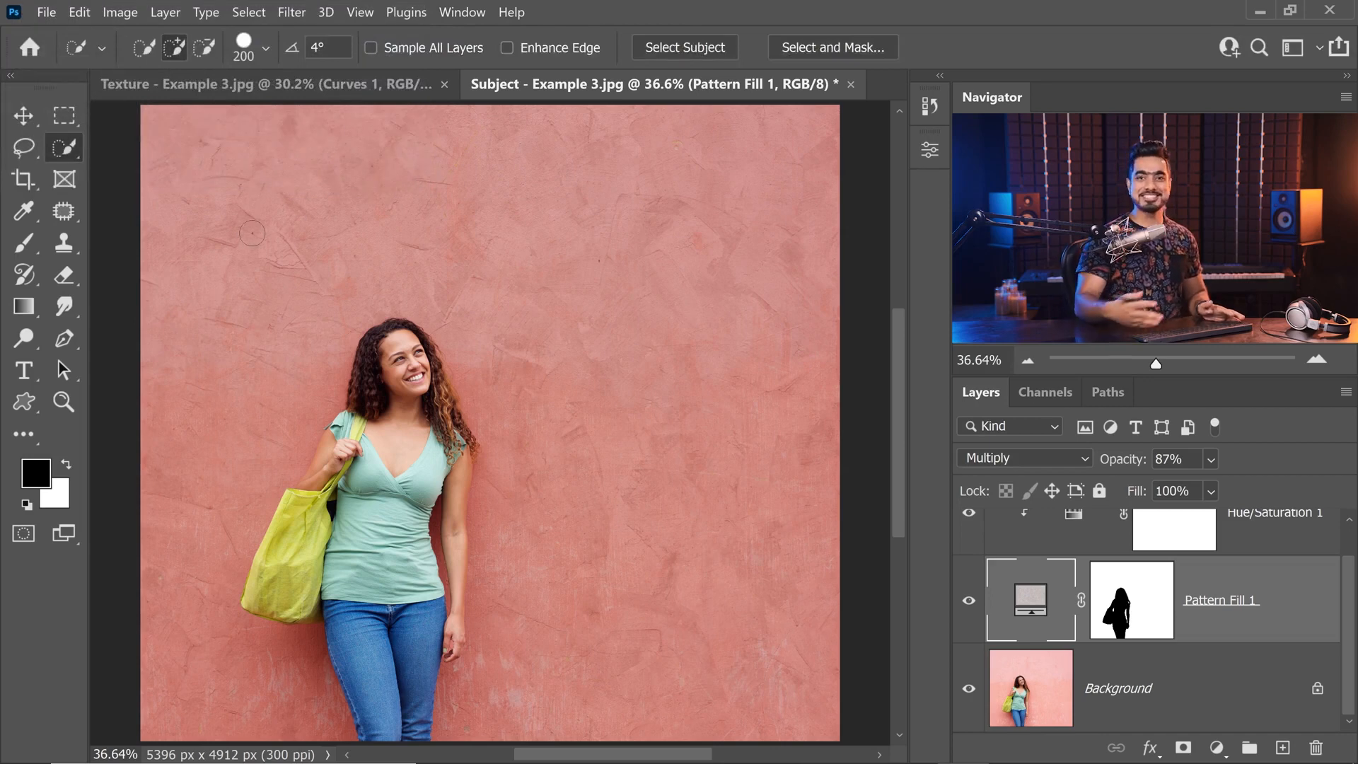